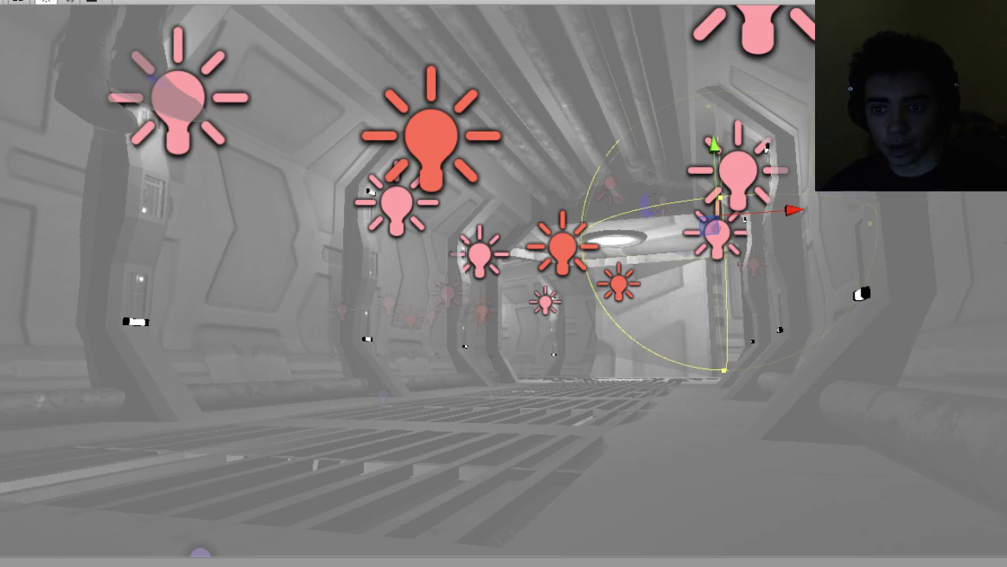
Inspect the placed lights along the corridor from inside and from outside its open side.
{"action": "left_click_drag", "start_coordinate": [478, 292], "coordinate": [568, 297], "text": "alt"}
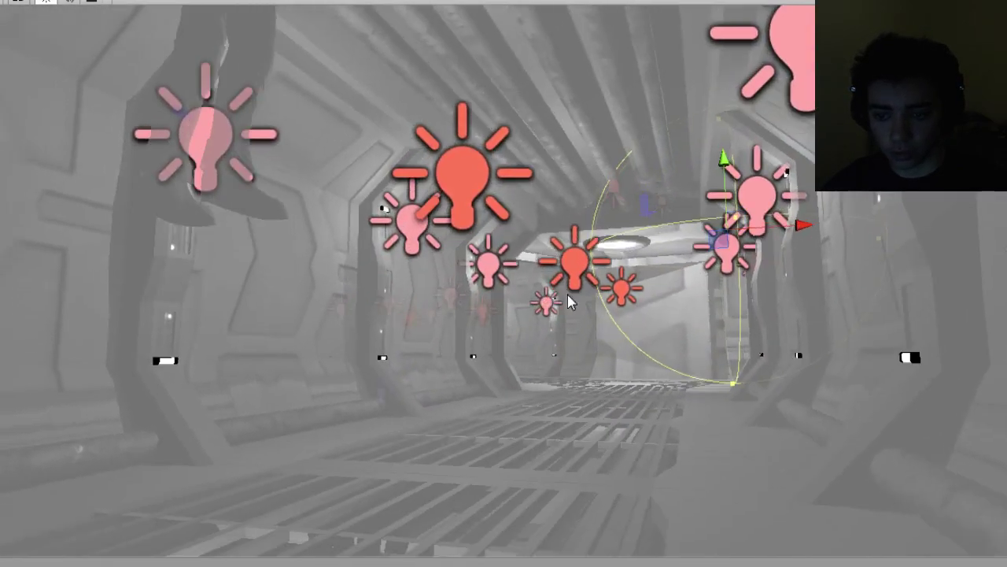
{"action": "left_click", "coordinate": [619, 289]}
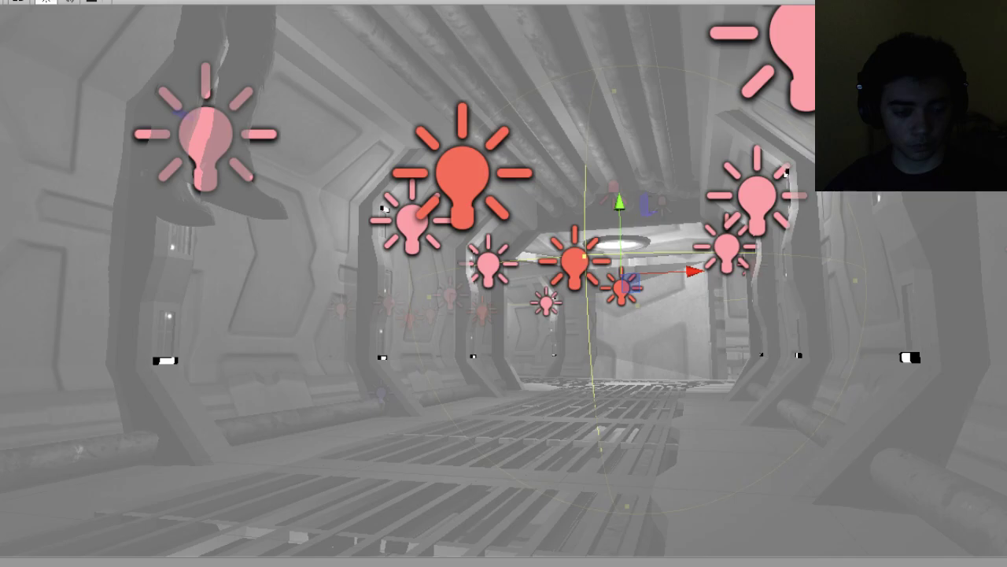
{"action": "mouse_move", "coordinate": [323, 315]}
{"action": "left_mouse_down", "text": "alt"}
{"action": "mouse_move", "coordinate": [340, 321]}
{"action": "mouse_move", "coordinate": [309, 321]}
{"action": "left_mouse_up", "text": "alt"}
{"action": "middle_click_drag", "start_coordinate": [314, 324], "coordinate": [382, 336]}
{"action": "scroll", "coordinate": [383, 329], "scroll_direction": "down", "scroll_amount": 4}
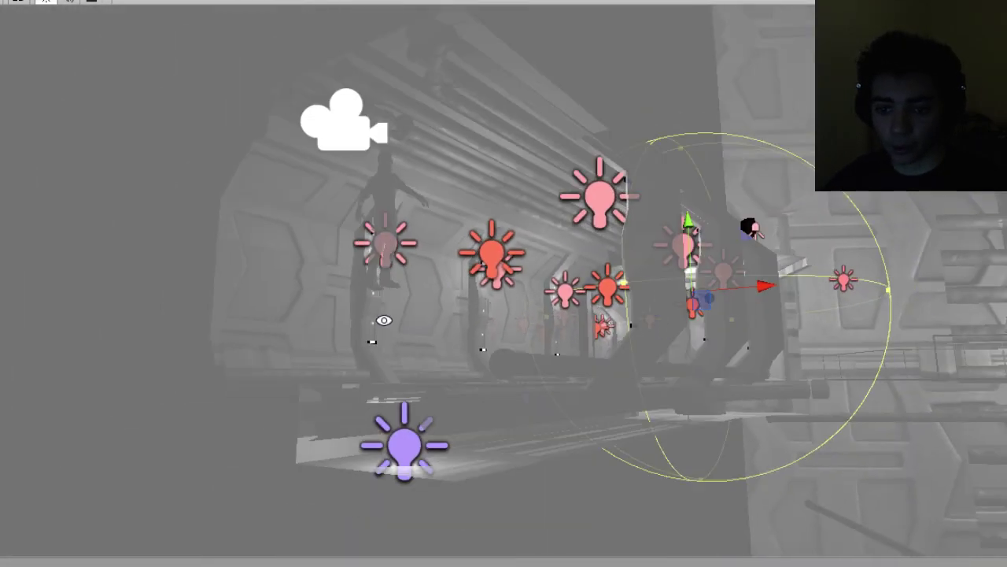
{"action": "left_click_drag", "start_coordinate": [384, 319], "coordinate": [247, 347], "text": "alt"}
{"action": "middle_click_drag", "start_coordinate": [247, 347], "coordinate": [399, 350]}
{"action": "scroll", "coordinate": [400, 351], "scroll_direction": "up", "scroll_amount": 4}
{"action": "left_click_drag", "start_coordinate": [400, 351], "coordinate": [367, 328], "text": "alt"}
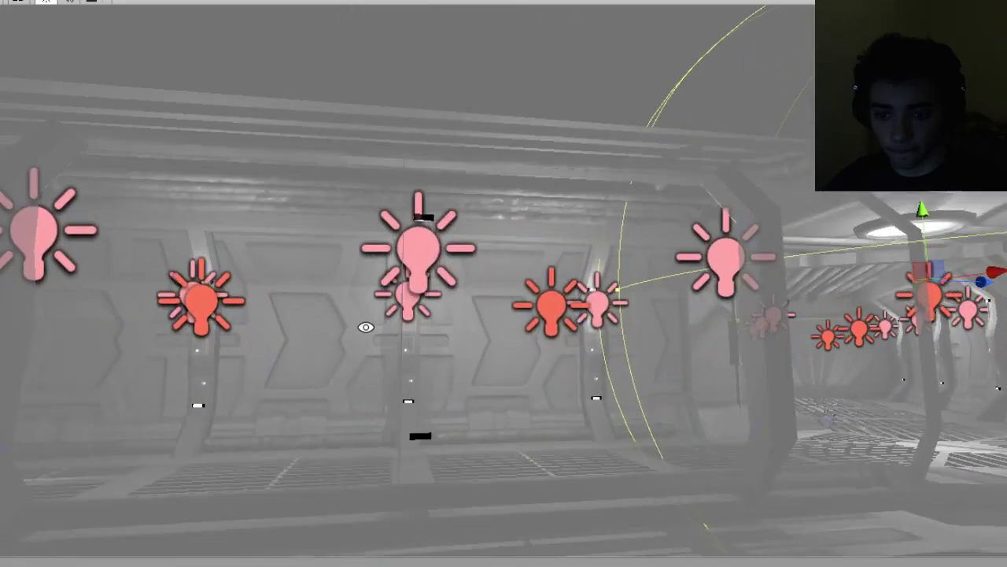
{"action": "middle_click_drag", "start_coordinate": [367, 328], "coordinate": [448, 297]}
{"action": "left_click_drag", "start_coordinate": [448, 297], "coordinate": [384, 283], "text": "alt"}
{"action": "right_click_drag", "start_coordinate": [384, 283], "coordinate": [423, 272]}
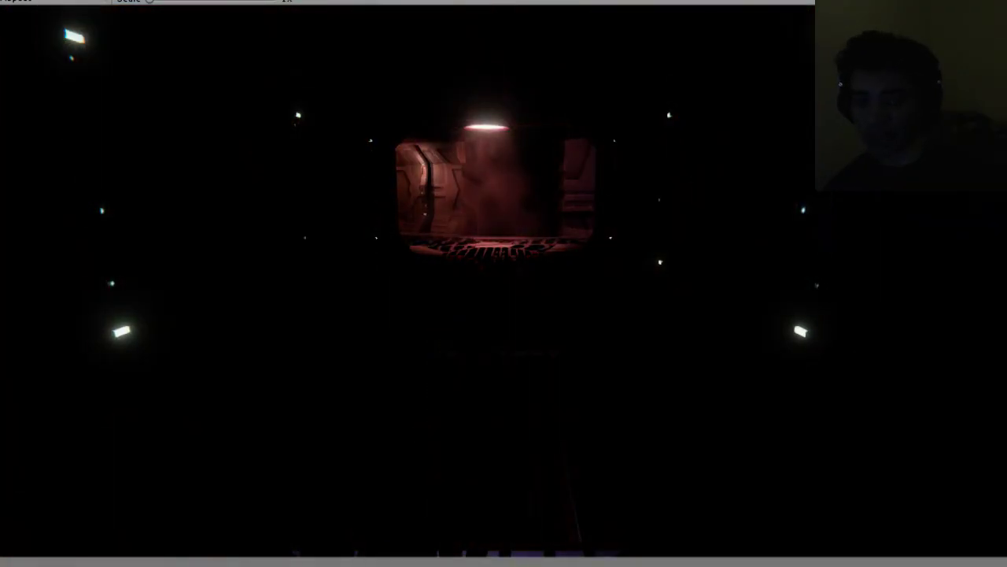
Play-test the corridor lighting by walking forward, and end the play session.
{"action": "key", "text": "w"}
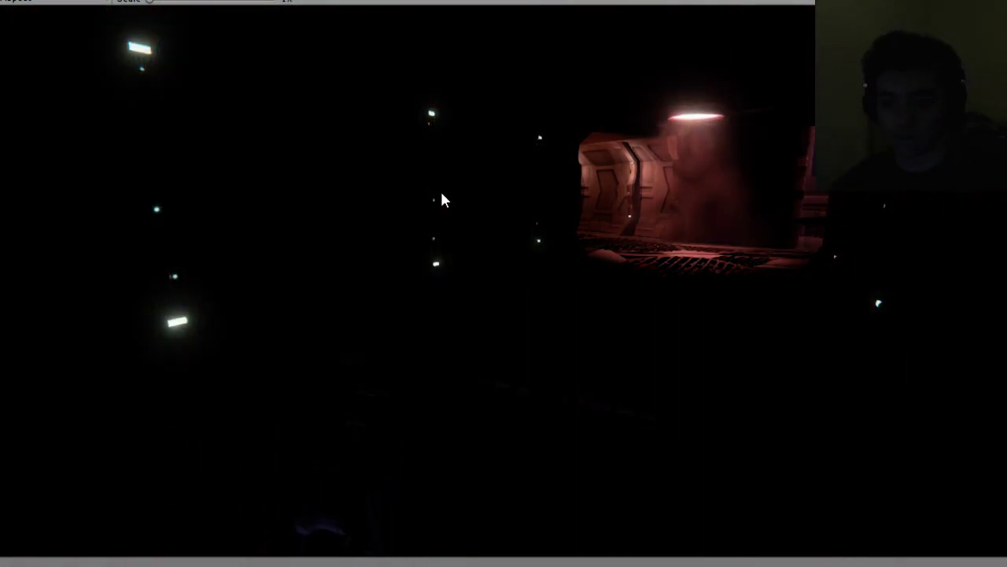
{"action": "key", "text": "ctrl+p"}
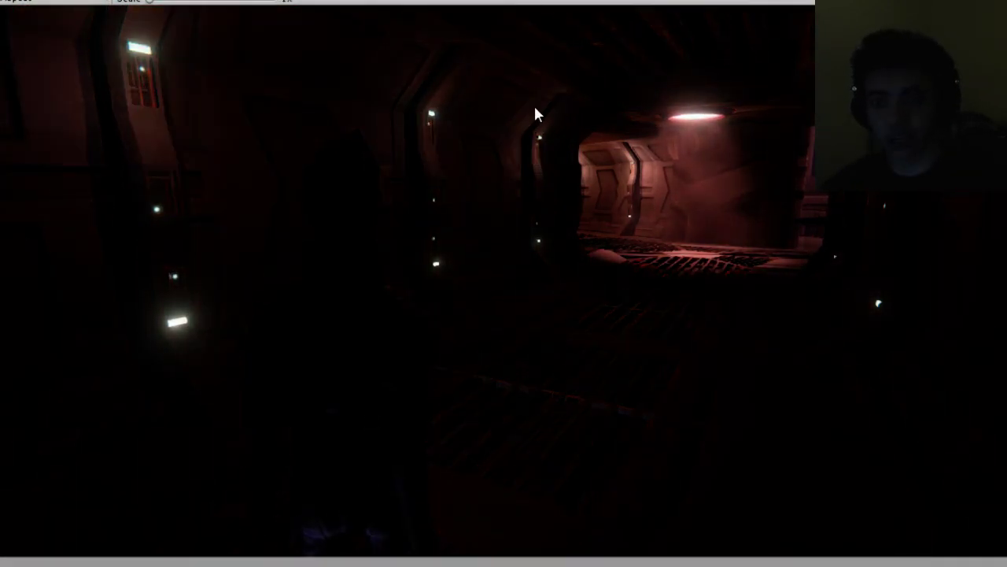
Select the red point light in the corridor section farther from the standing figures, viewing the section from its open side.
{"action": "mouse_move", "coordinate": [578, 233]}
{"action": "left_mouse_down", "text": "alt"}
{"action": "mouse_move", "coordinate": [635, 307]}
{"action": "mouse_move", "coordinate": [598, 233]}
{"action": "mouse_move", "coordinate": [540, 202]}
{"action": "mouse_move", "coordinate": [581, 238]}
{"action": "left_mouse_up", "text": "alt"}
{"action": "middle_click_drag", "start_coordinate": [583, 244], "coordinate": [535, 279]}
{"action": "left_click_drag", "start_coordinate": [535, 279], "coordinate": [562, 265], "text": "alt"}
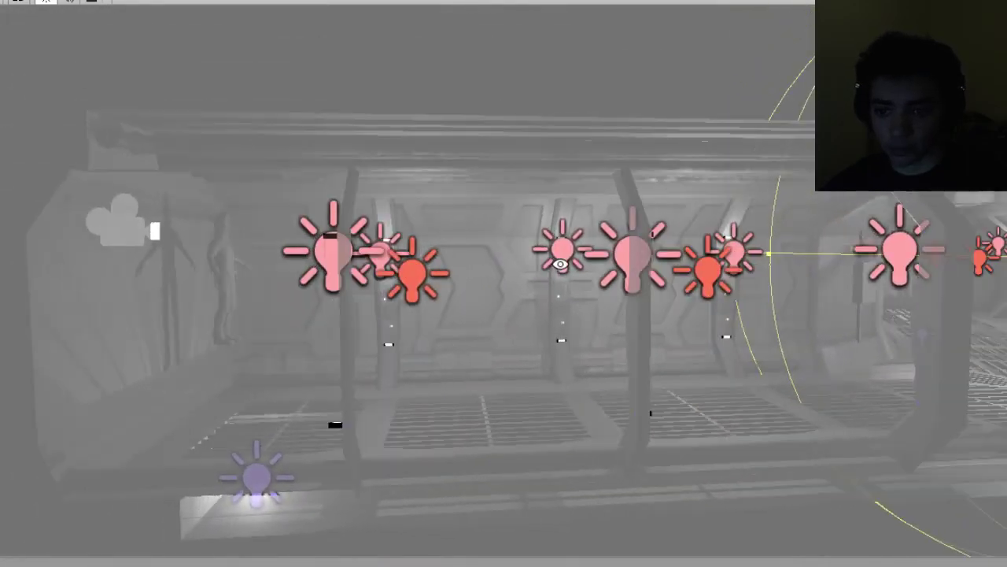
{"action": "middle_click_drag", "start_coordinate": [562, 265], "coordinate": [604, 293]}
{"action": "left_click_drag", "start_coordinate": [604, 293], "coordinate": [607, 254], "text": "alt"}
{"action": "left_click", "coordinate": [586, 227]}
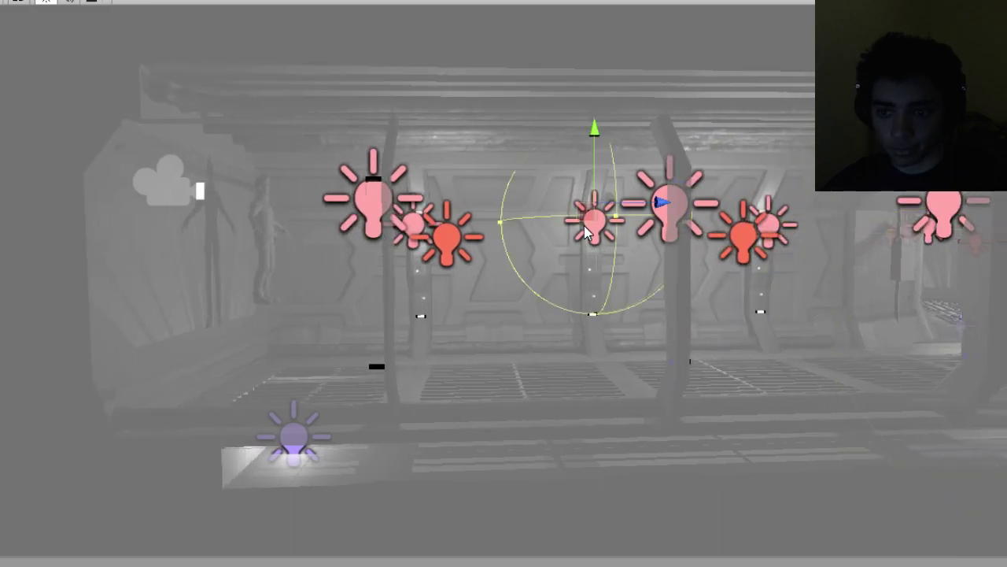
{"action": "left_click_drag", "start_coordinate": [517, 272], "coordinate": [565, 310], "text": "alt"}
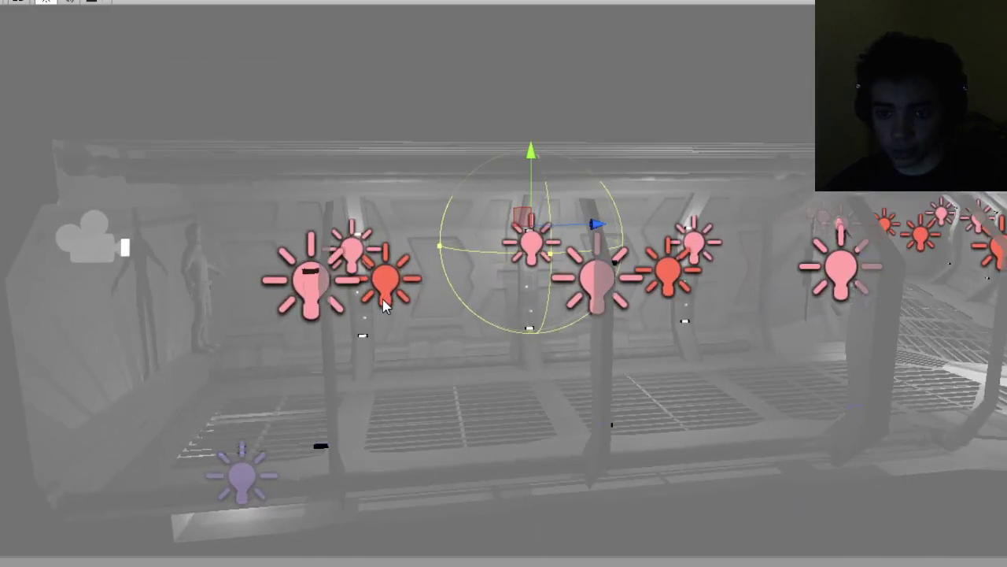
{"action": "left_click", "coordinate": [387, 289]}
{"action": "left_click_drag", "start_coordinate": [491, 295], "coordinate": [461, 346], "text": "alt"}
{"action": "middle_click_drag", "start_coordinate": [568, 362], "coordinate": [542, 336]}
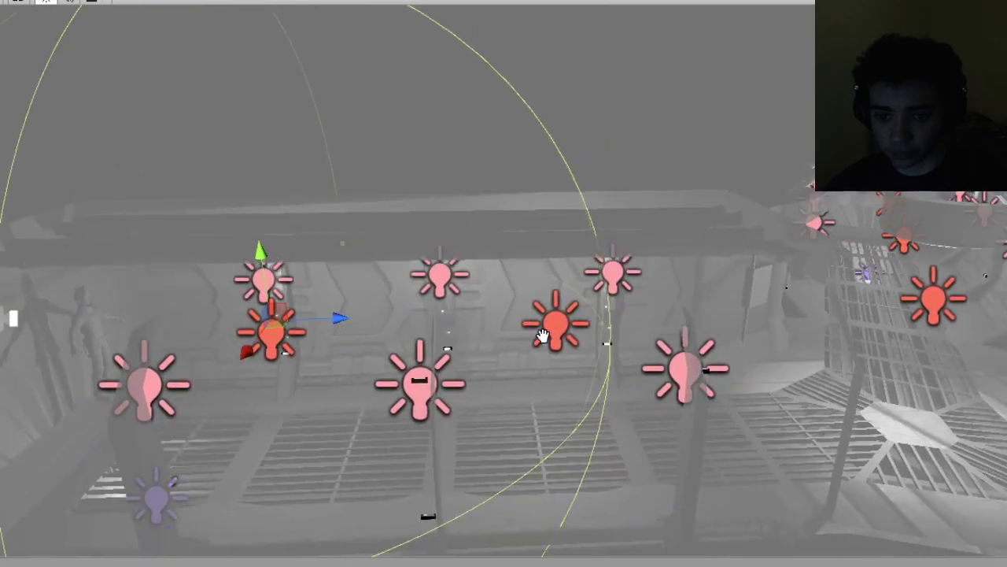
{"action": "left_click", "coordinate": [550, 332]}
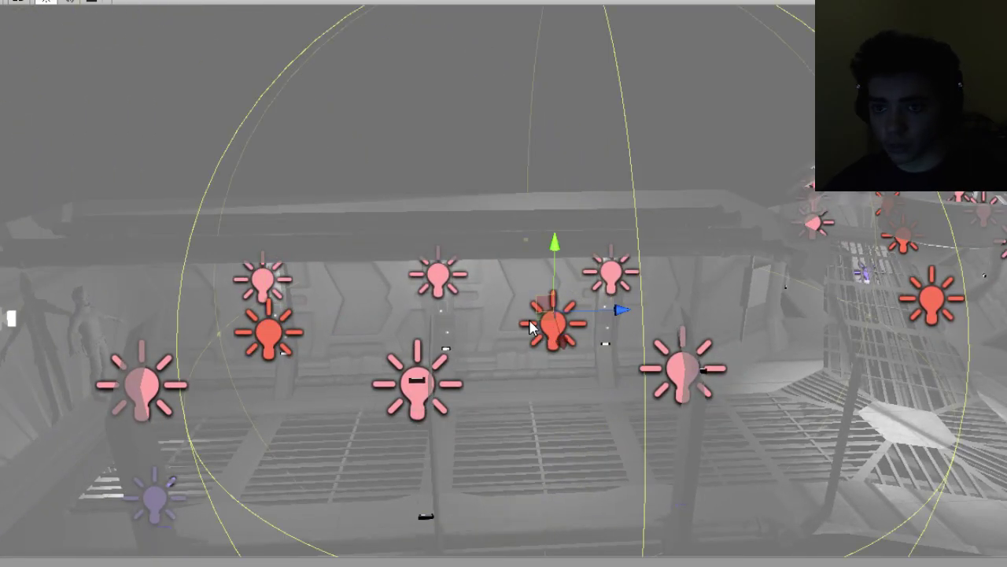
Open the Animation window and save a new animation clip for the selected red light.
{"action": "left_click", "coordinate": [0, 0]}
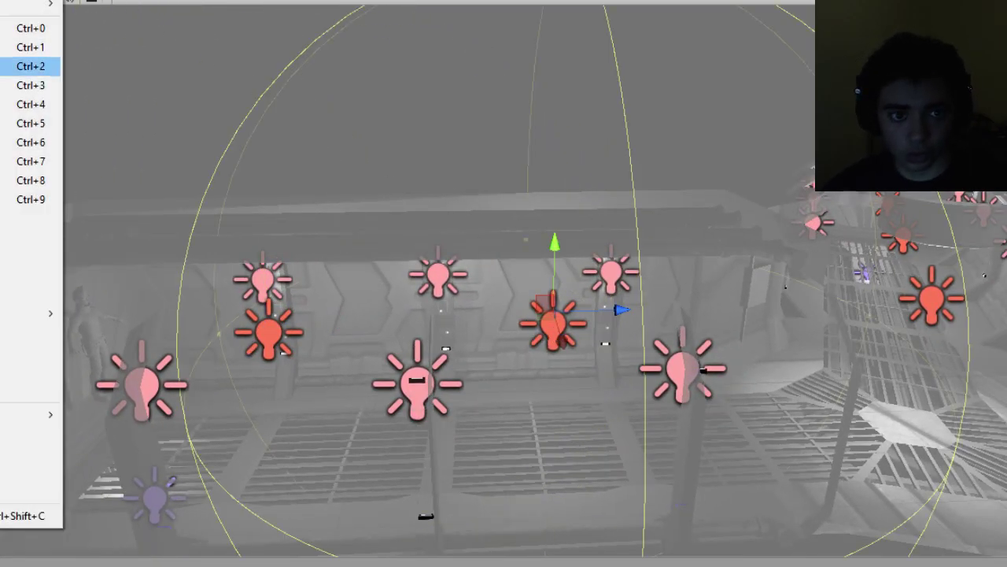
{"action": "key", "text": "Return"}
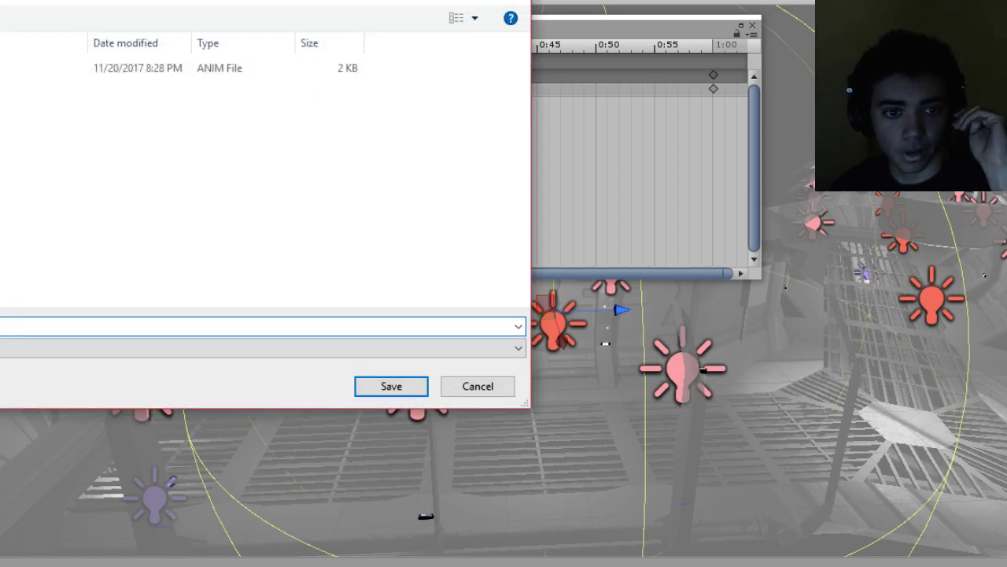
{"action": "left_click", "coordinate": [8, 68]}
{"action": "left_click", "coordinate": [7, 327]}
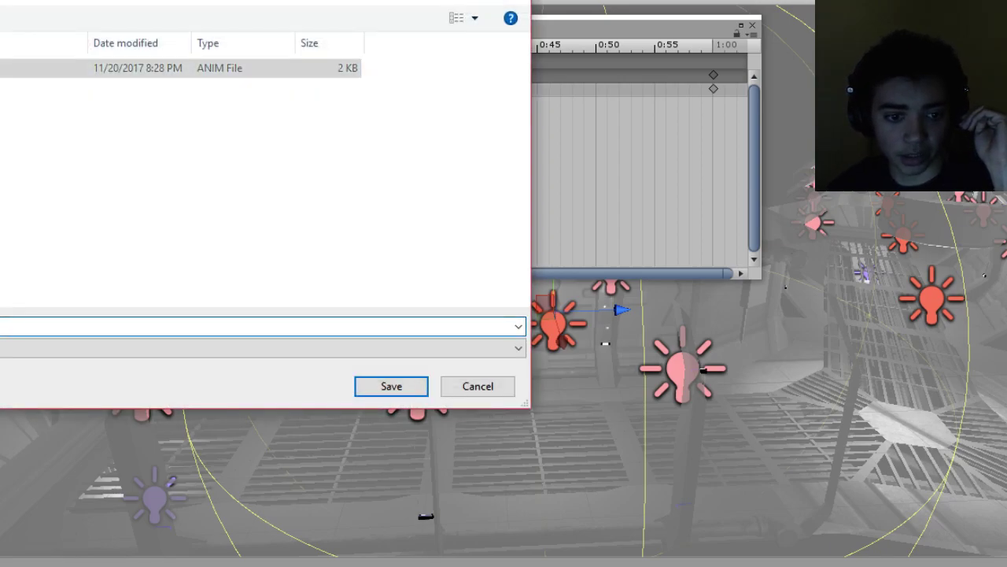
{"action": "key", "text": "BackSpace"}
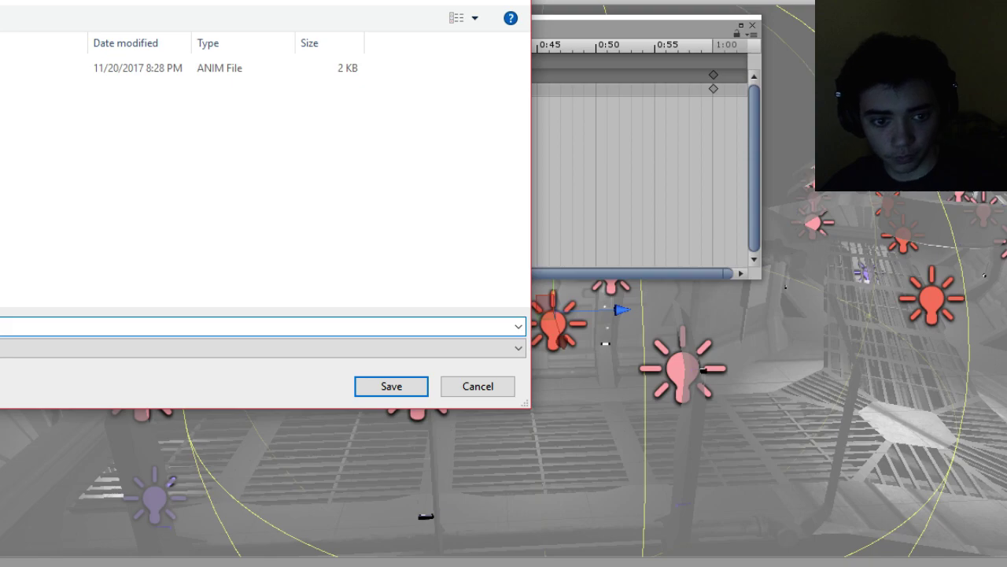
{"action": "left_click", "coordinate": [385, 386]}
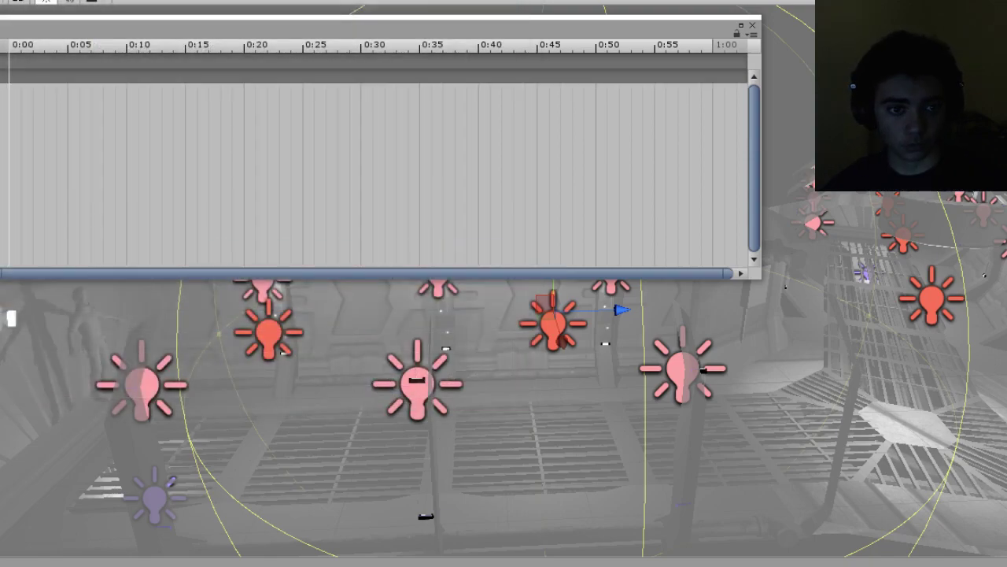
Add an animated light property with a starting keyframe at 0:00 and key its value to 0 at 0:40.
{"action": "left_click", "coordinate": [8, 67]}
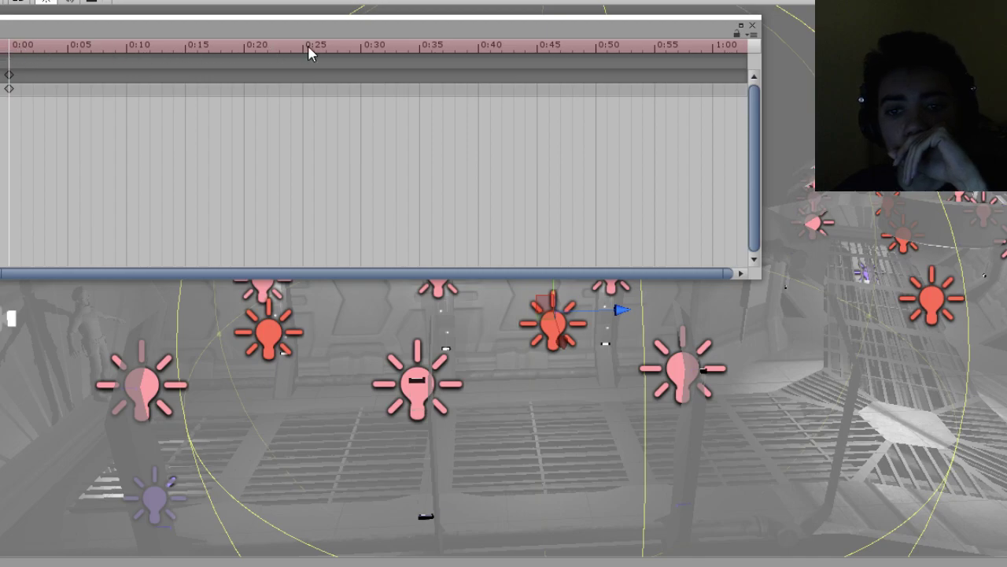
{"action": "left_click", "coordinate": [480, 47]}
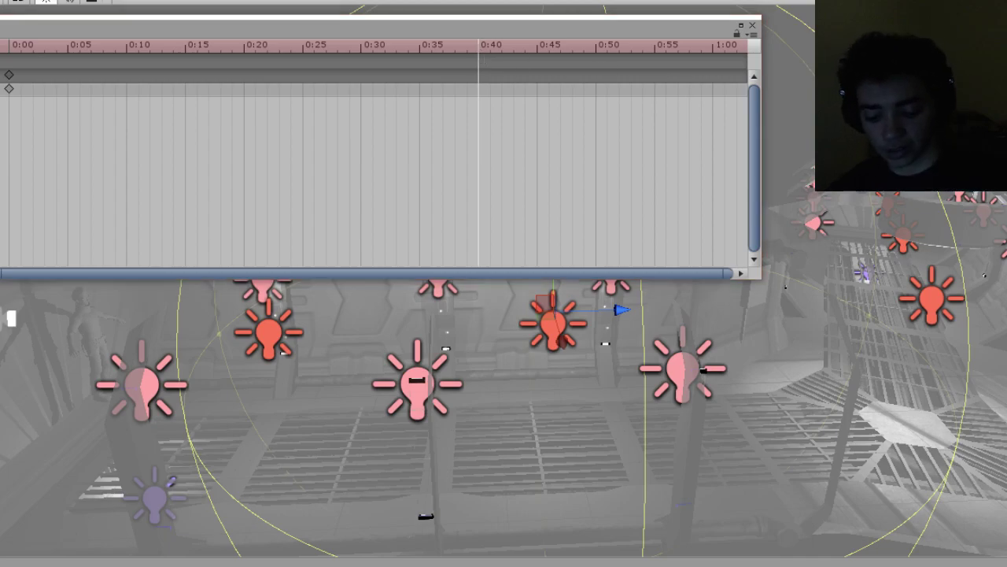
{"action": "type", "text": "0"}
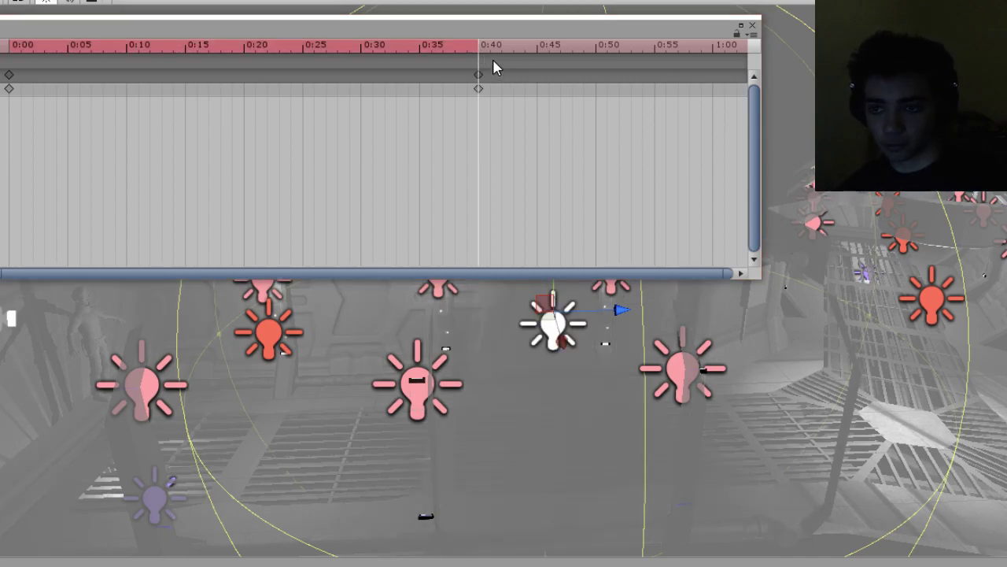
Move the first keyframe to 0:10 and record a keyframe at 1:00 that turns the light back on.
{"action": "left_click", "coordinate": [10, 76]}
{"action": "left_click_drag", "start_coordinate": [11, 81], "coordinate": [128, 82]}
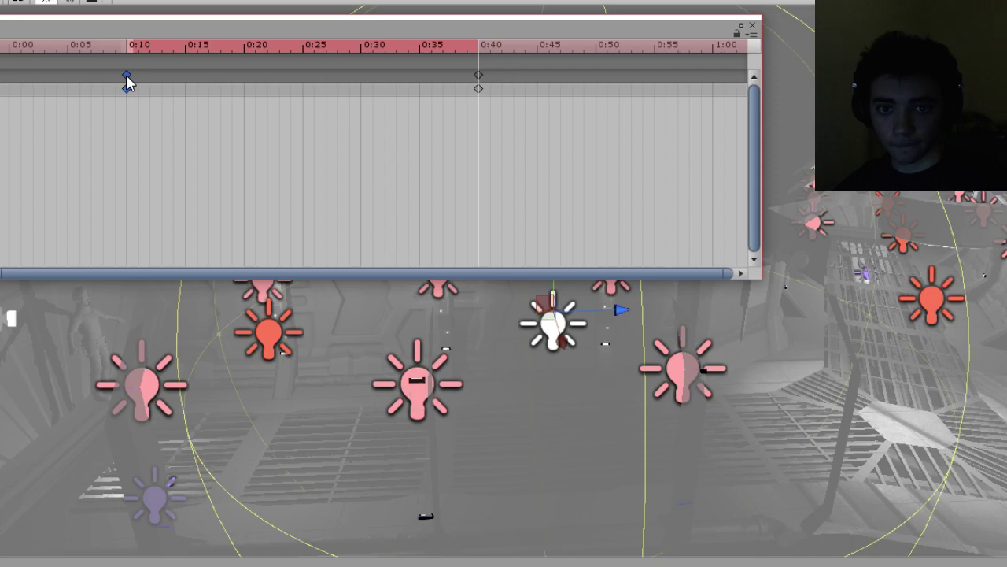
{"action": "left_click", "coordinate": [714, 50]}
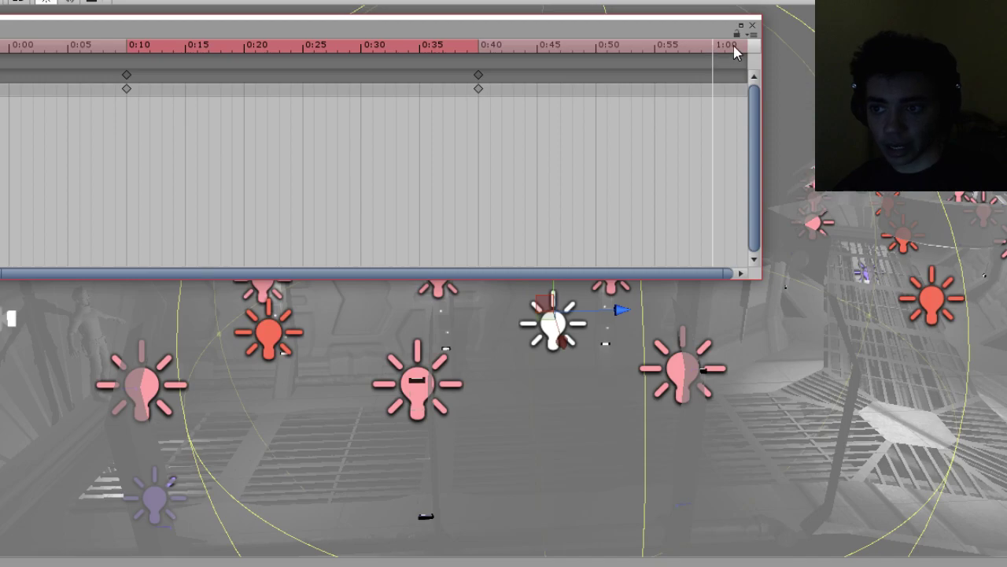
{"action": "left_click_drag", "start_coordinate": [733, 49], "coordinate": [746, 52]}
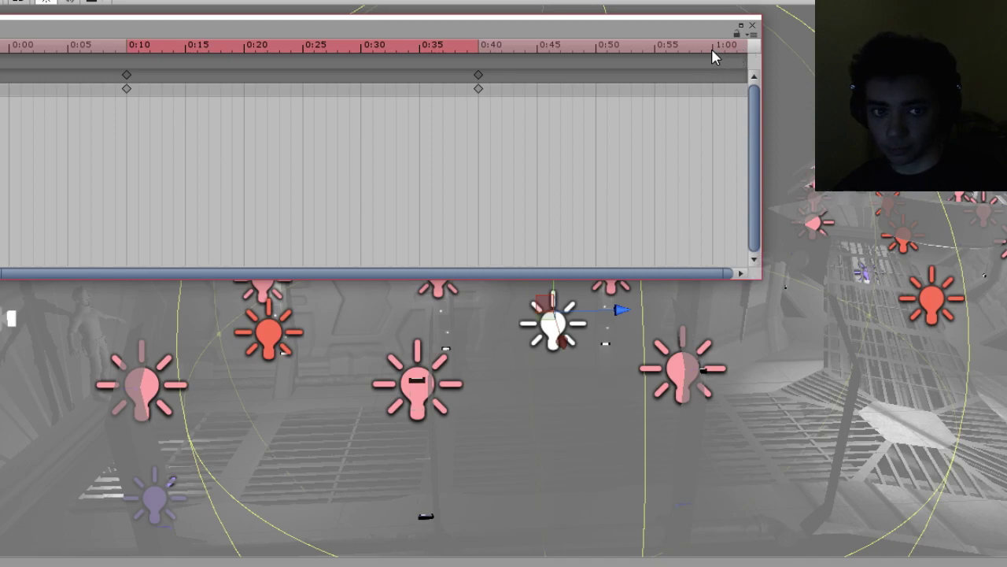
{"action": "left_click", "coordinate": [712, 49]}
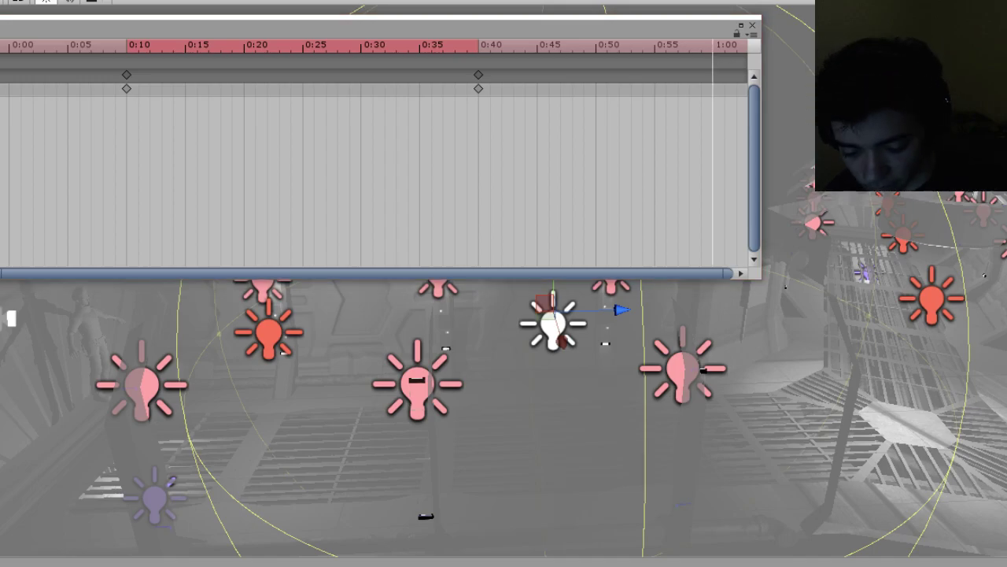
{"action": "key", "text": "Return"}
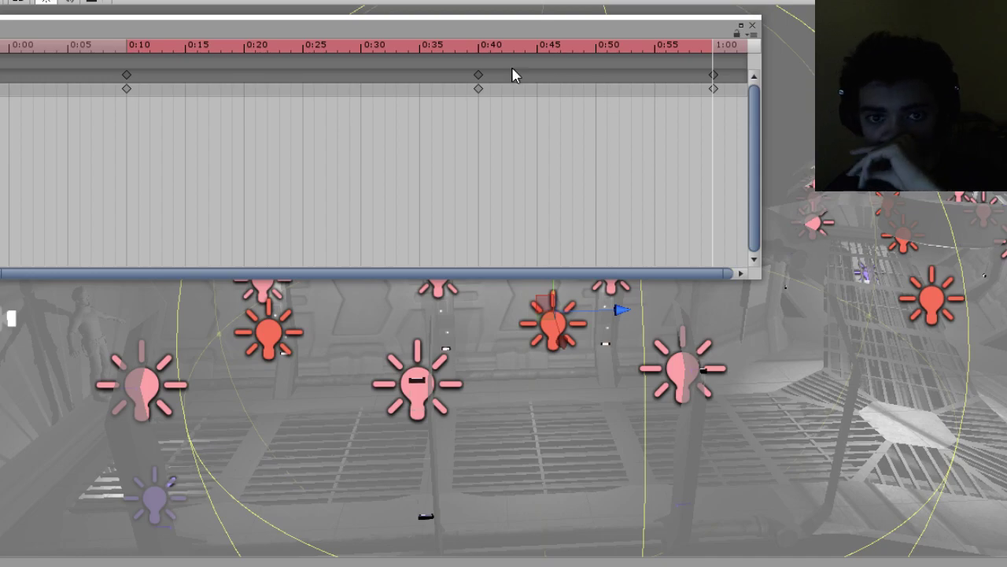
Preview the light animation by playing it and scrubbing from 0:10 to 1:00.
{"action": "key", "text": "shift+comma"}
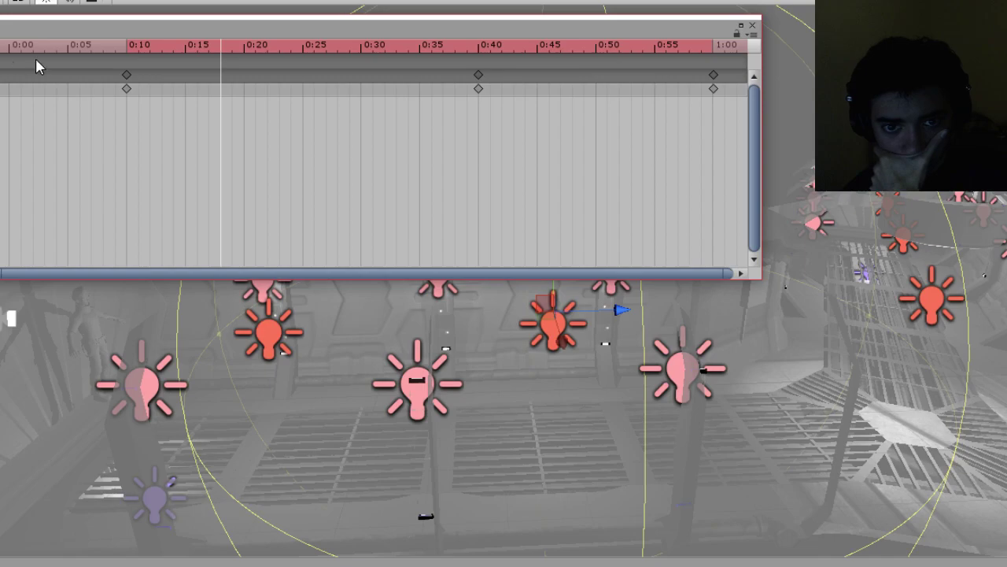
{"action": "left_click", "coordinate": [124, 45]}
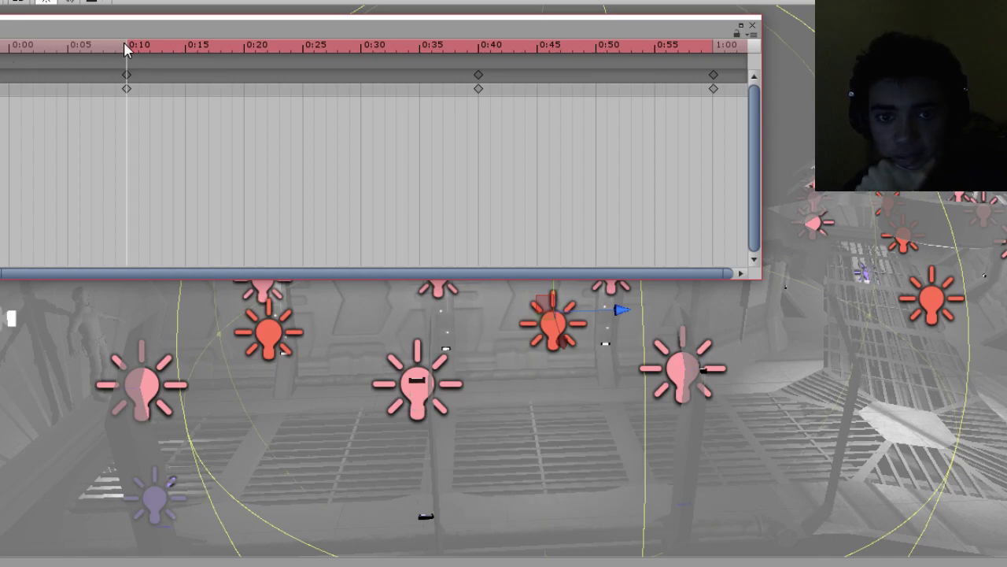
{"action": "left_click_drag", "start_coordinate": [120, 49], "coordinate": [712, 59]}
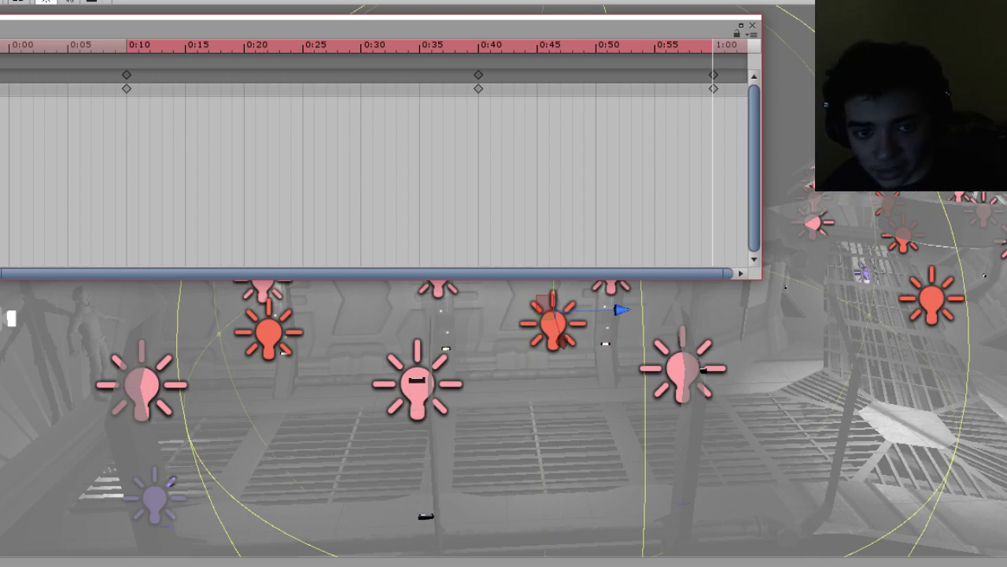
Set the clip's sample rate to 70 and move the last keyframe to 1:00.
{"action": "type", "text": "70"}
{"action": "key", "text": "Return"}
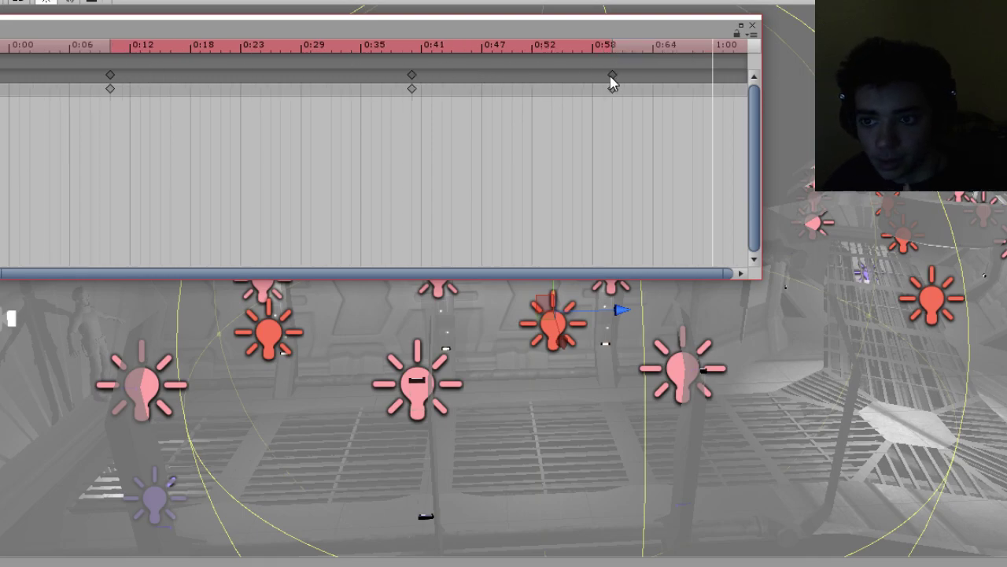
{"action": "left_click", "coordinate": [612, 75]}
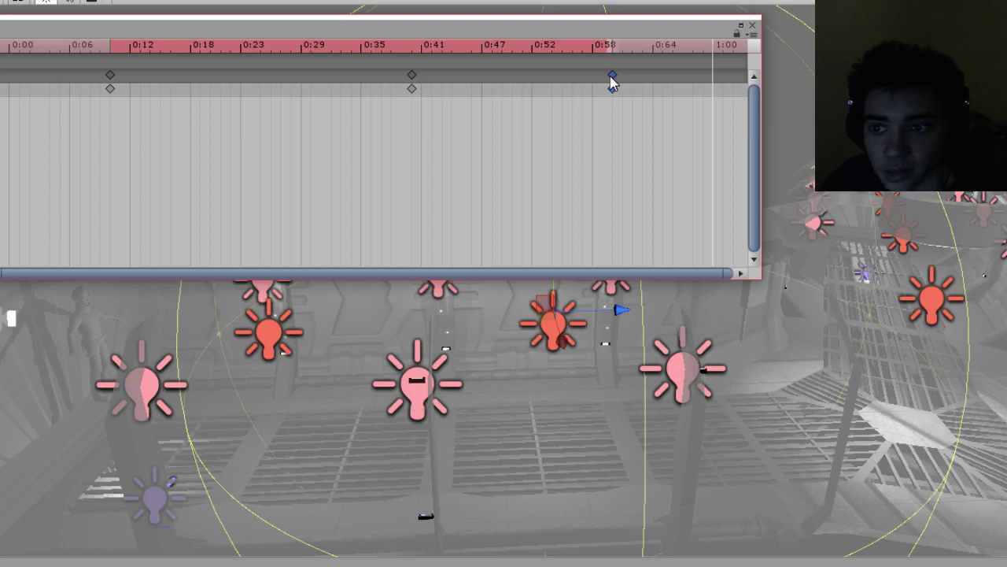
{"action": "left_click", "coordinate": [613, 48]}
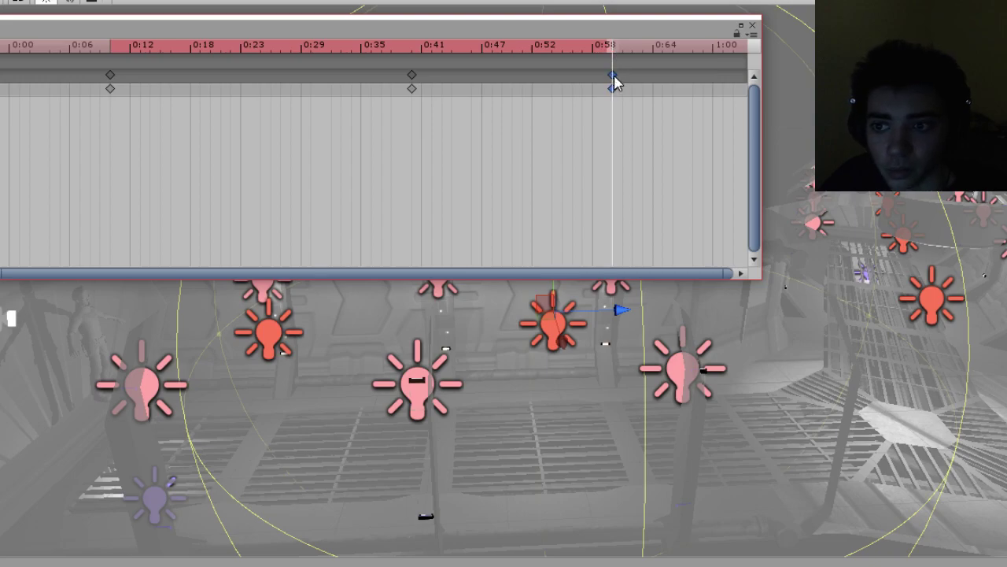
{"action": "left_click_drag", "start_coordinate": [614, 81], "coordinate": [714, 77]}
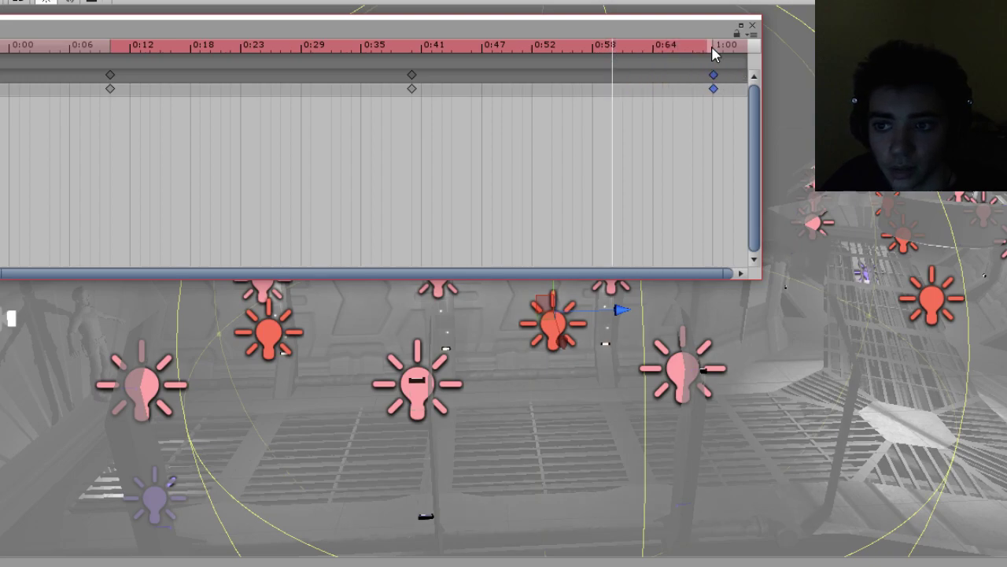
{"action": "left_click", "coordinate": [712, 47]}
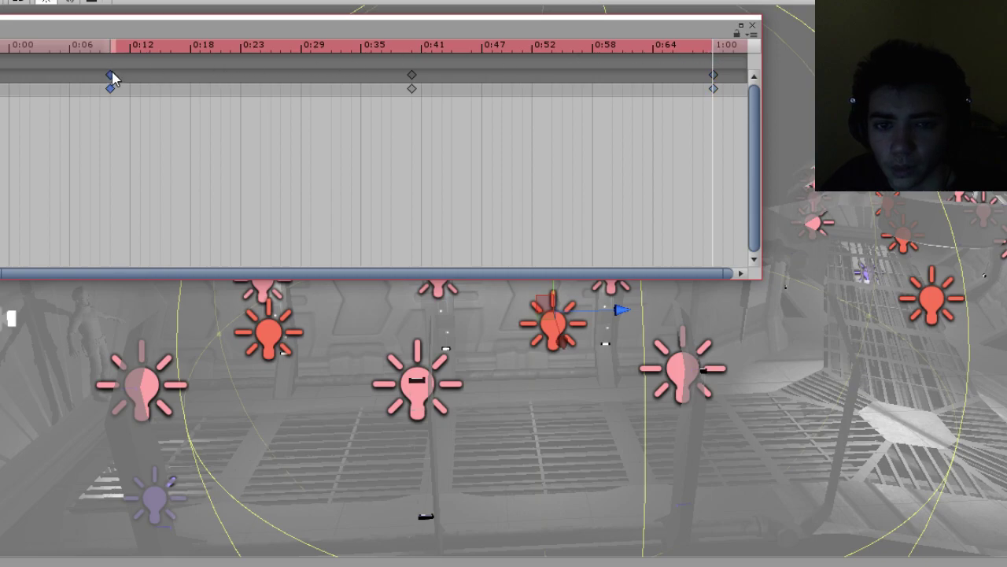
Play back the retimed light animation and return the playhead to the first keyframe.
{"action": "key", "text": "space"}
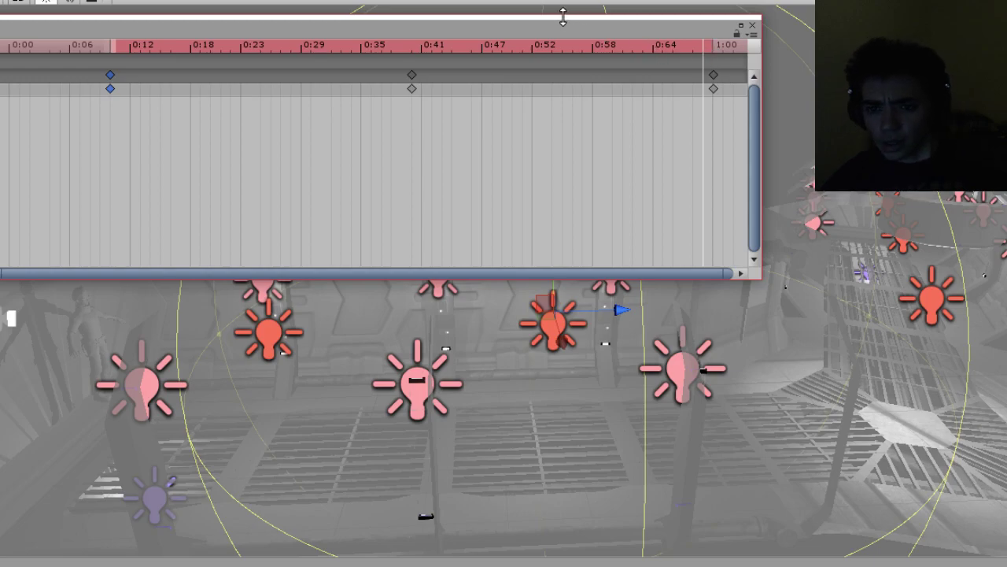
{"action": "left_click", "coordinate": [110, 51]}
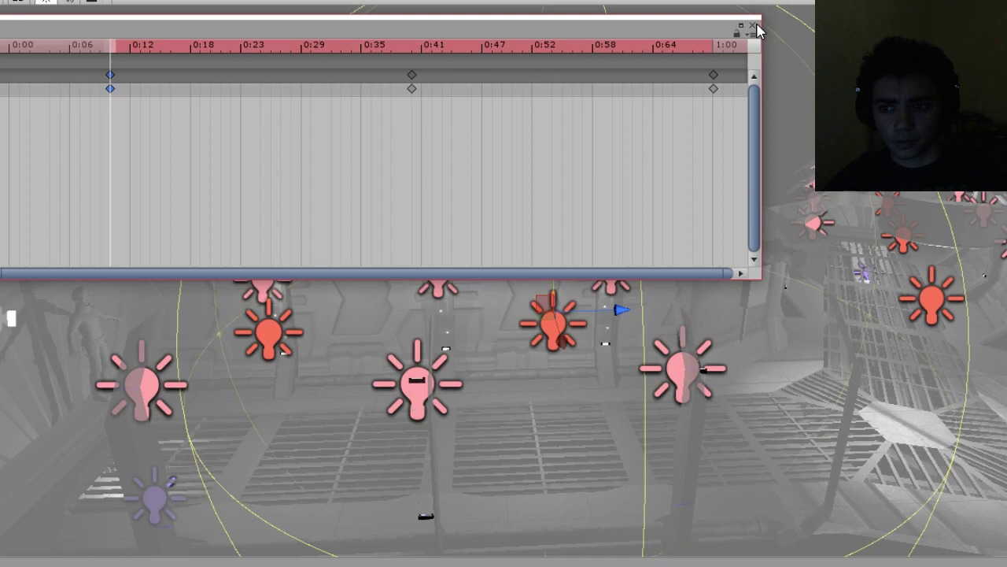
Play the scene, shift the Animation window around to watch the red light flicker, and stop playing.
{"action": "left_click", "coordinate": [508, 1]}
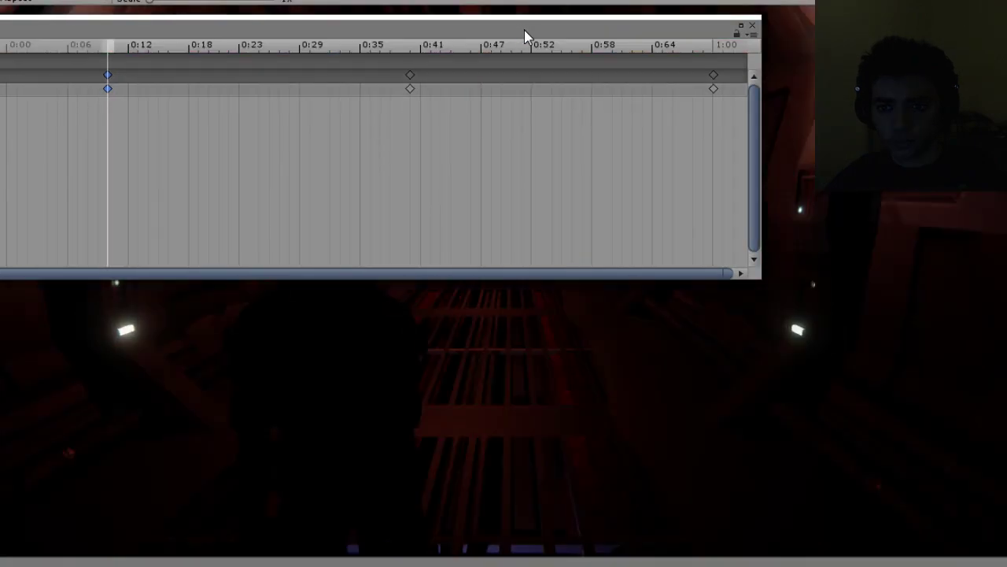
{"action": "left_click_drag", "start_coordinate": [525, 33], "coordinate": [67, 174]}
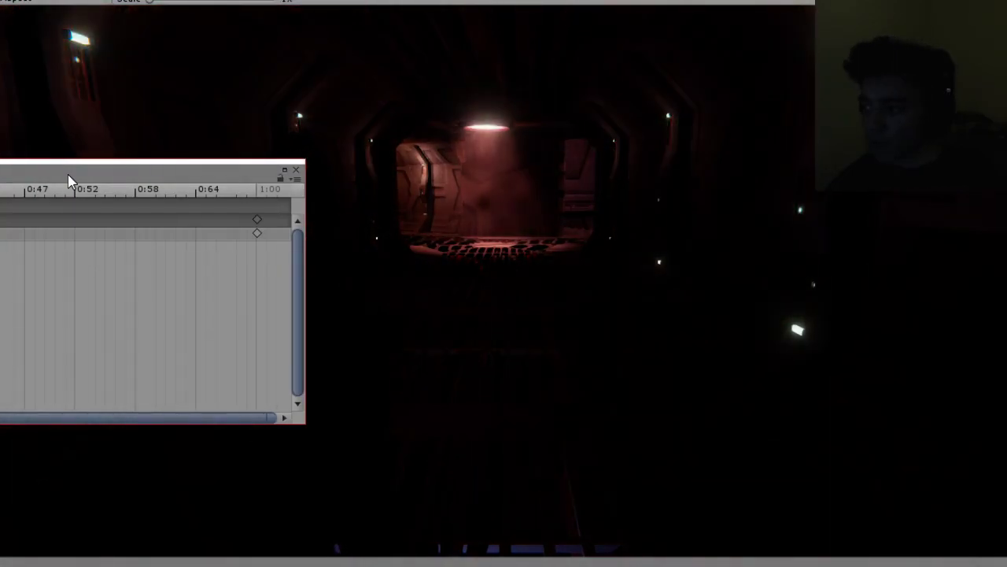
{"action": "left_click_drag", "start_coordinate": [68, 174], "coordinate": [788, 69]}
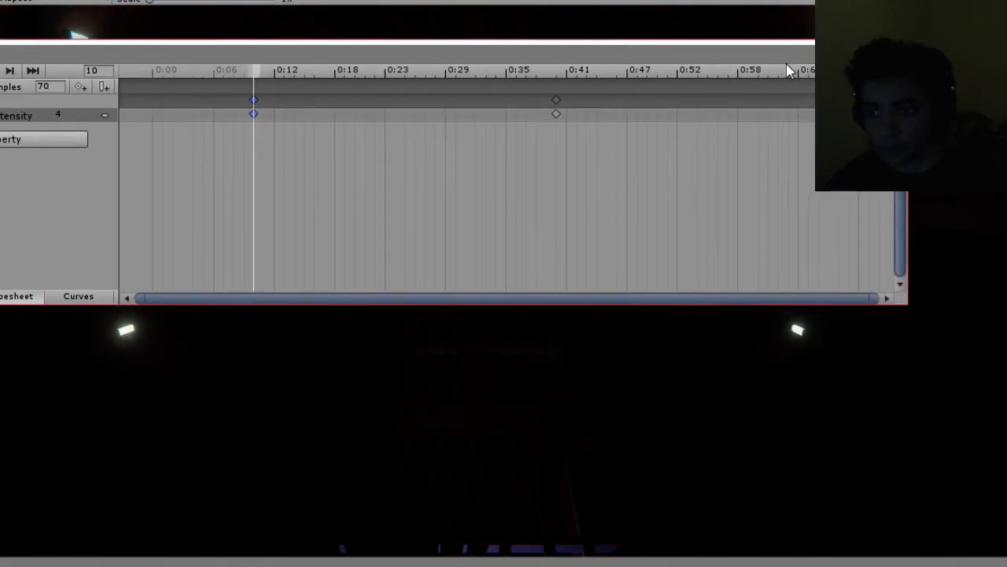
{"action": "left_click", "coordinate": [629, 0]}
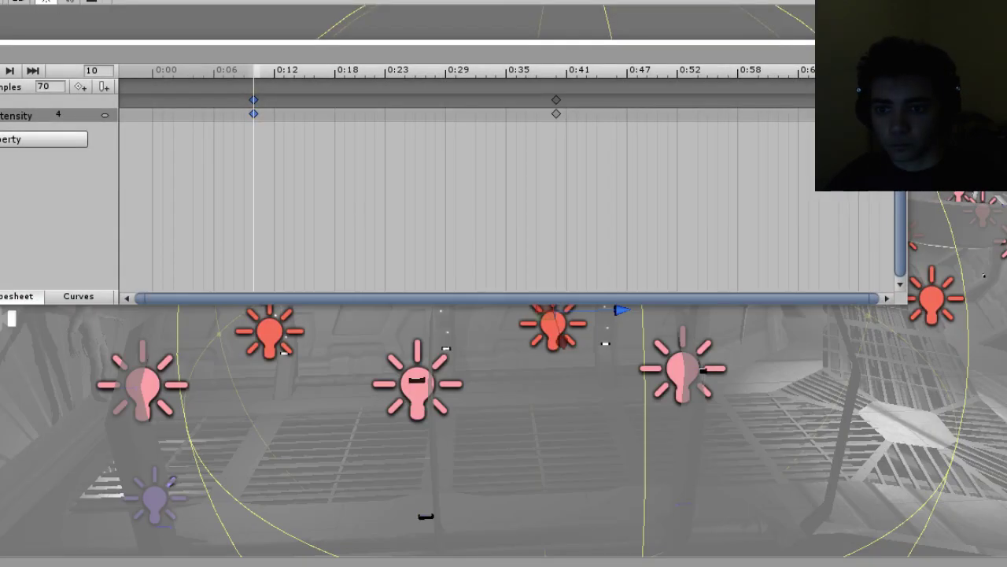
Set the light clip's sample rate to 80.
{"action": "left_click", "coordinate": [556, 107]}
{"action": "left_click", "coordinate": [59, 83]}
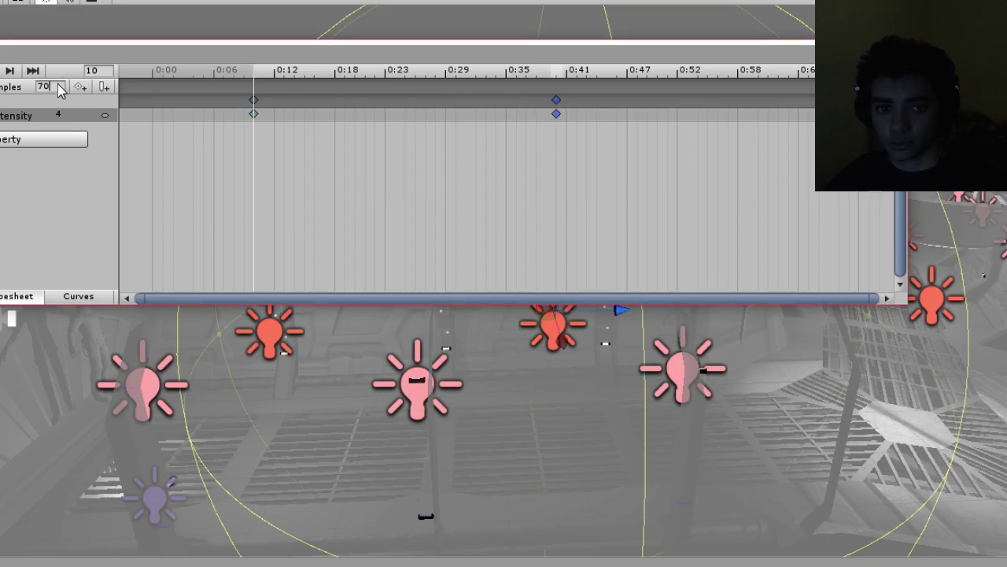
{"action": "type", "text": "80"}
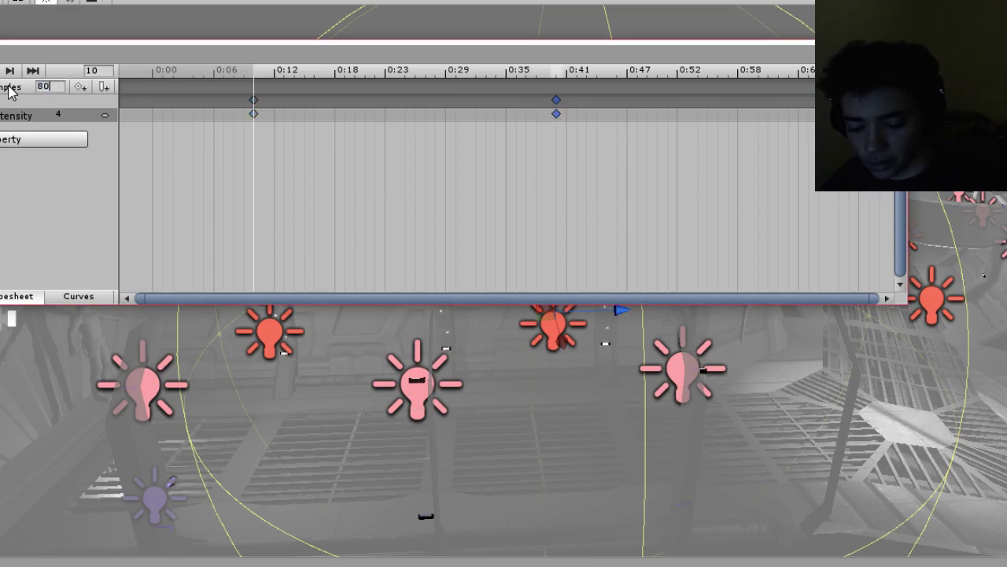
{"action": "key", "text": "Return"}
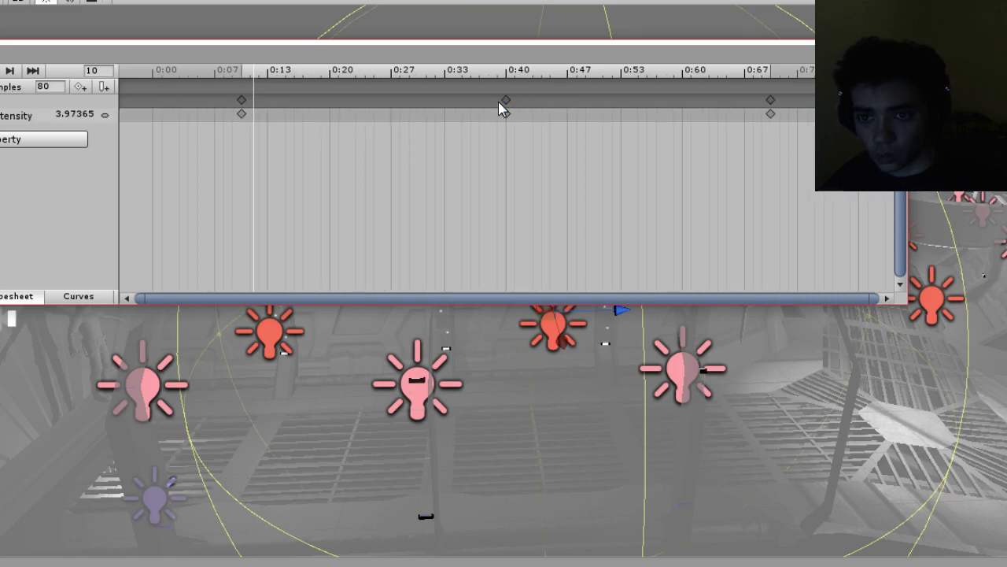
Move the middle keyframe to 0:50 and shift the last keyframe farther along the timeline.
{"action": "left_click", "coordinate": [506, 101]}
{"action": "left_click_drag", "start_coordinate": [507, 103], "coordinate": [594, 104]}
{"action": "left_click_drag", "start_coordinate": [773, 110], "coordinate": [807, 106]}
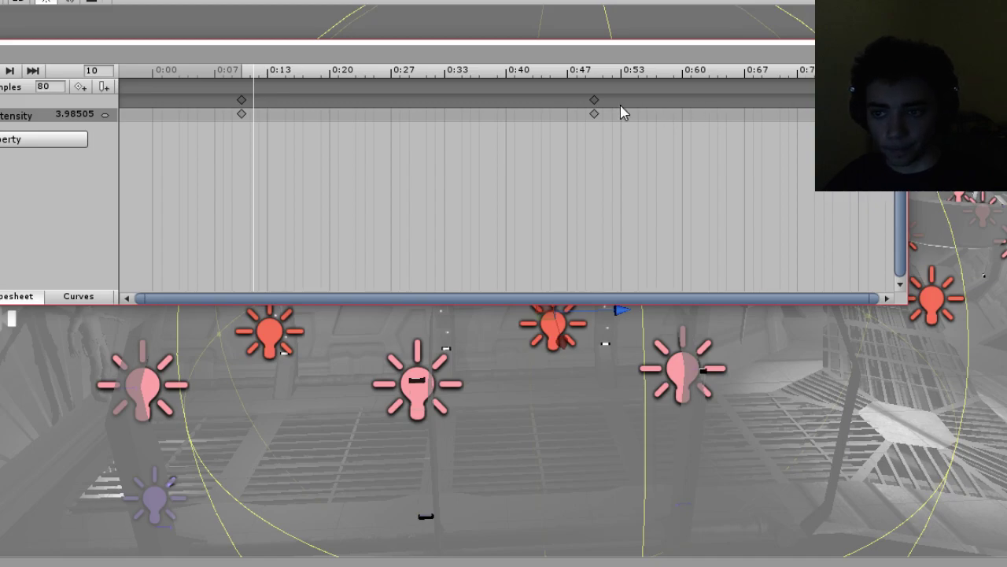
{"action": "left_click", "coordinate": [598, 102]}
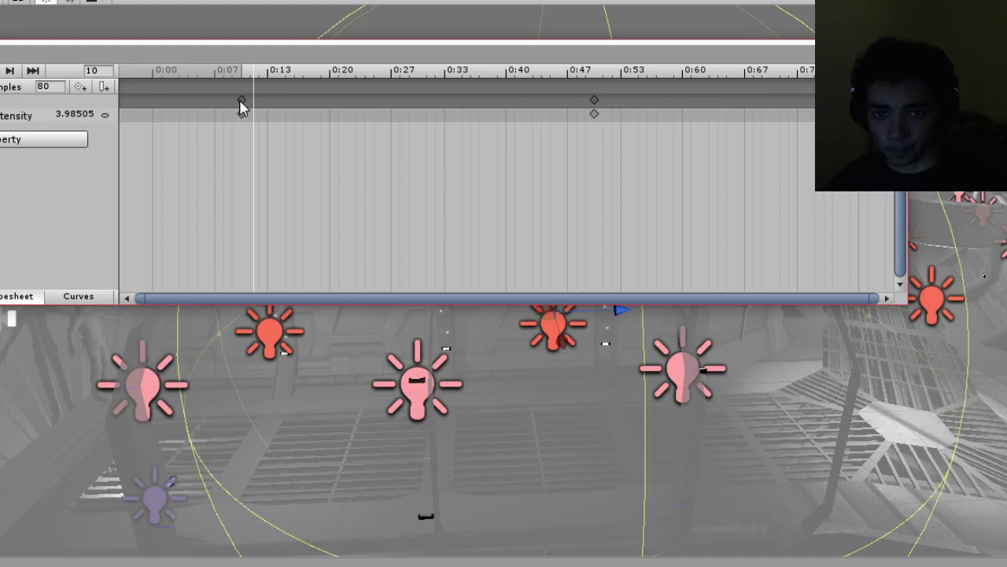
Move the first keyframe to 0:20 and place the playhead on it.
{"action": "left_click_drag", "start_coordinate": [240, 102], "coordinate": [330, 104]}
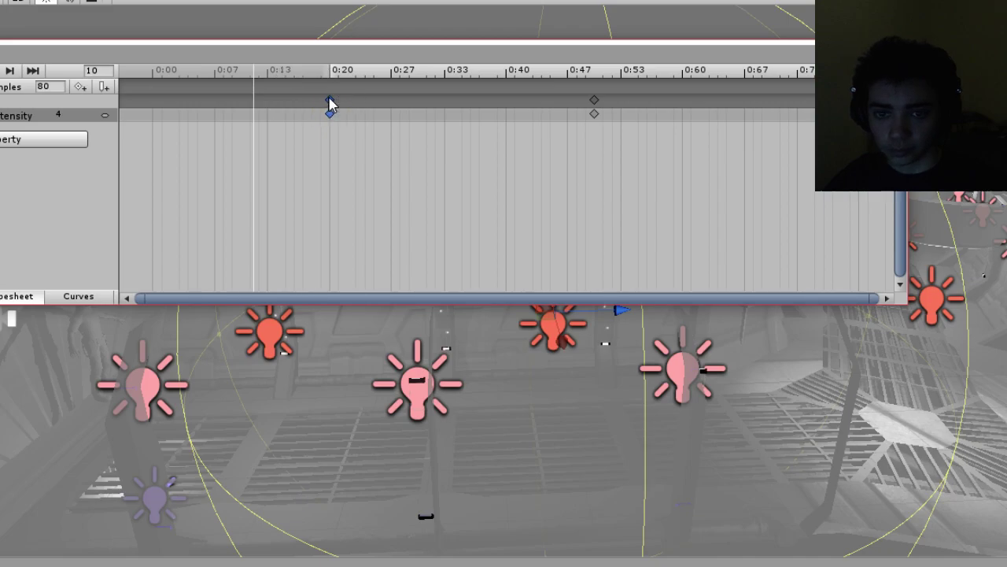
{"action": "left_click", "coordinate": [337, 75]}
{"action": "left_click", "coordinate": [329, 75]}
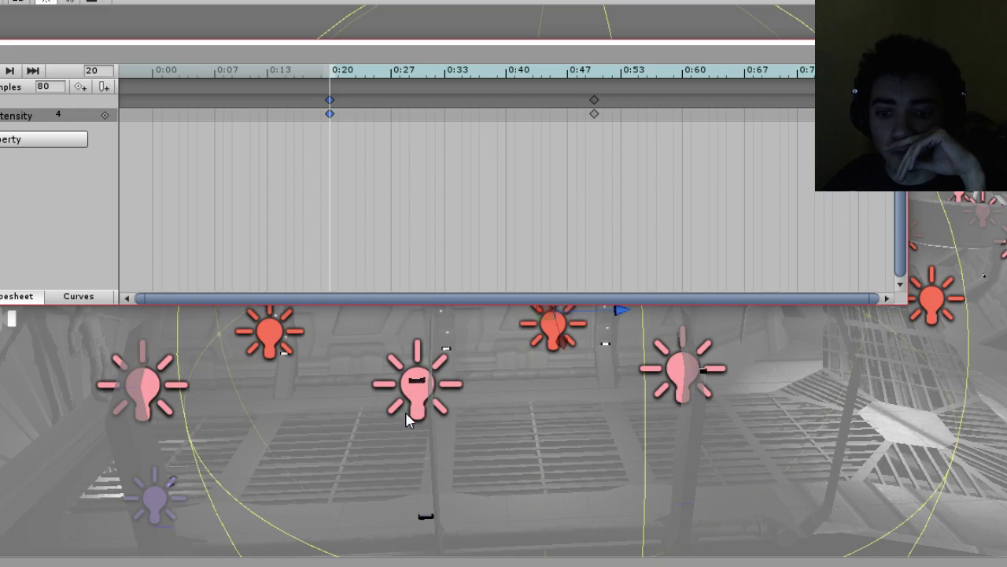
Examine the retimed 80-sample clip and the clips used by the red light and the large pink light in the corridor.
{"action": "left_click", "coordinate": [2, 543]}
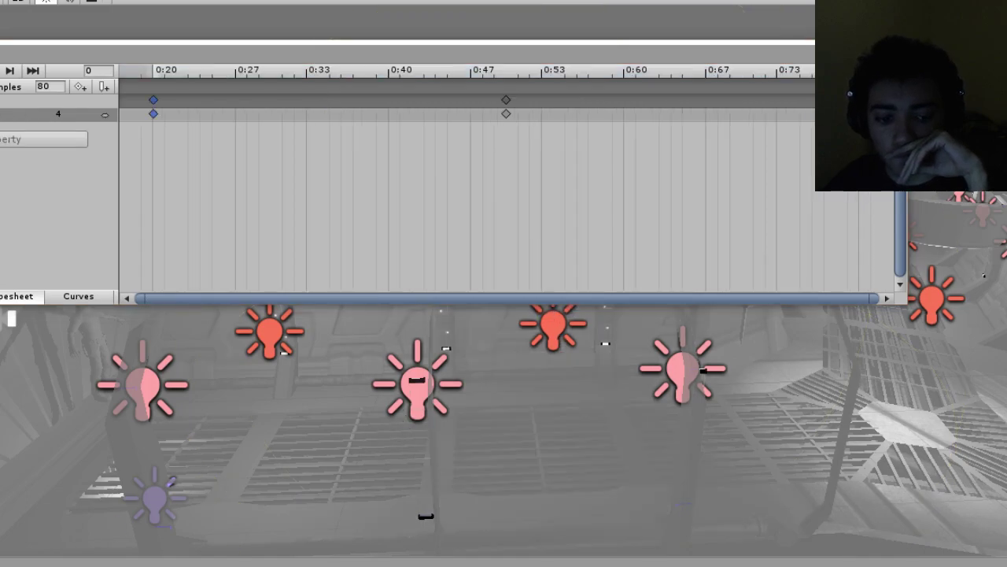
{"action": "left_click", "coordinate": [2, 543]}
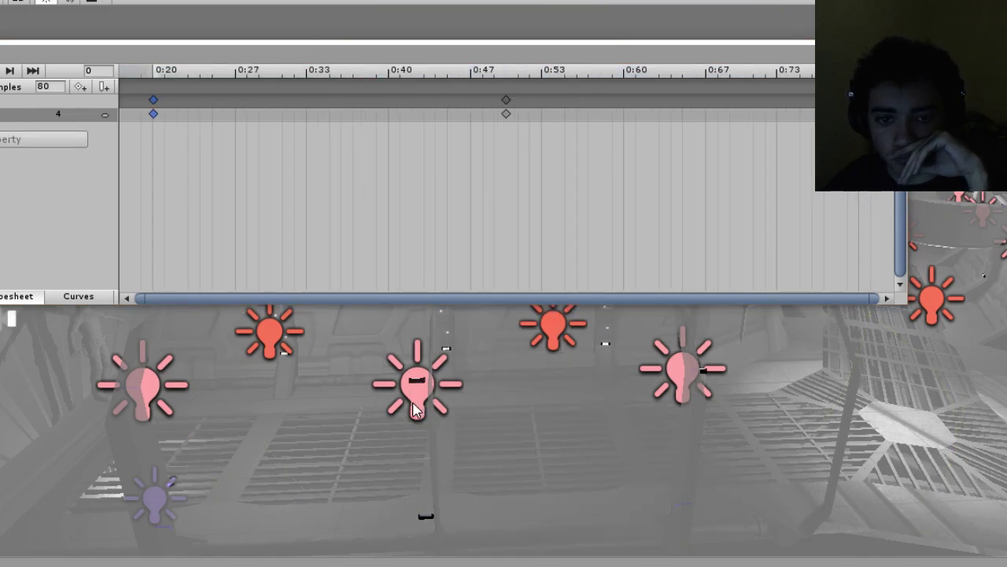
{"action": "left_click", "coordinate": [413, 402]}
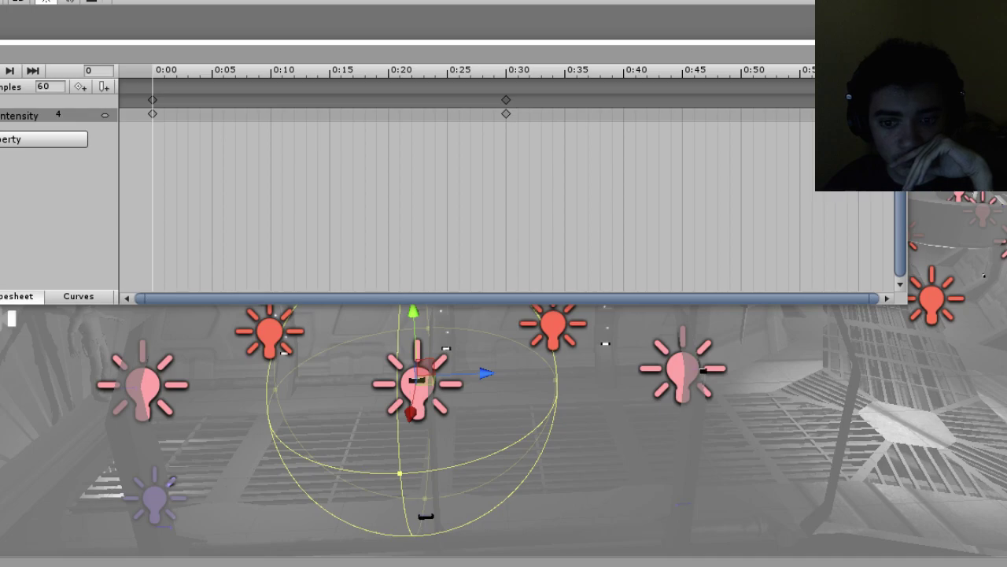
{"action": "left_click", "coordinate": [268, 334]}
{"action": "left_click", "coordinate": [417, 394]}
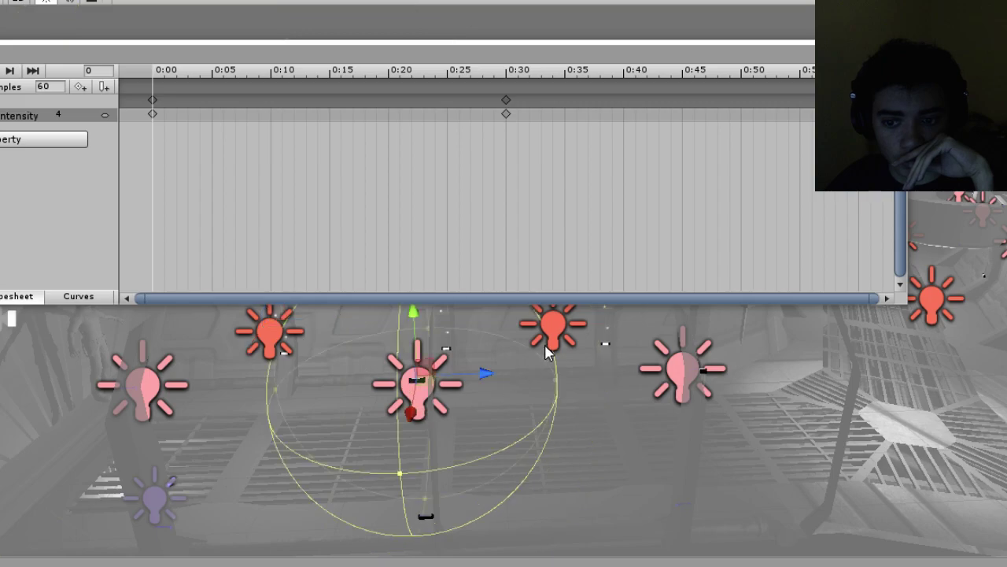
{"action": "left_click", "coordinate": [556, 327]}
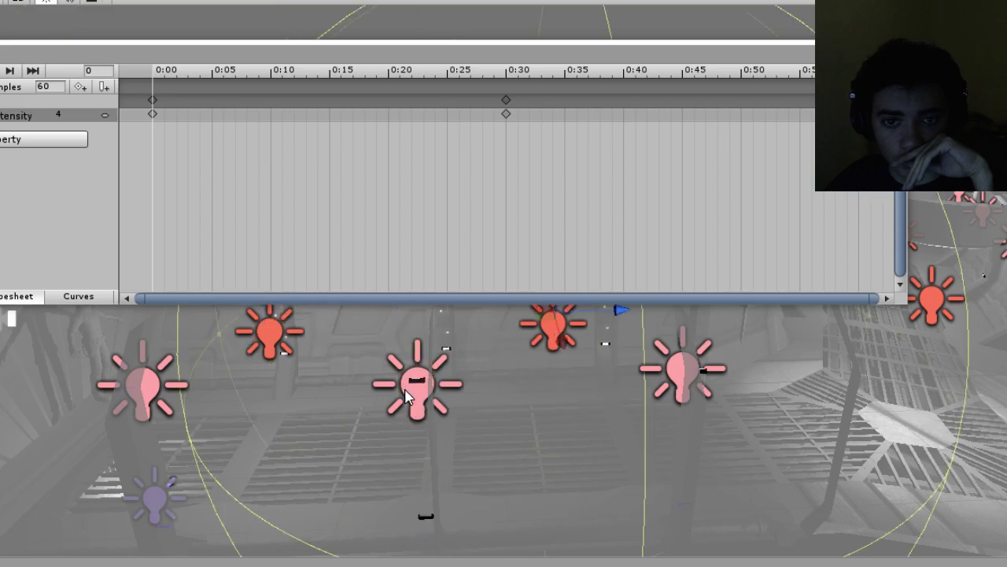
{"action": "left_click", "coordinate": [556, 331]}
{"action": "type", "text": "80"}
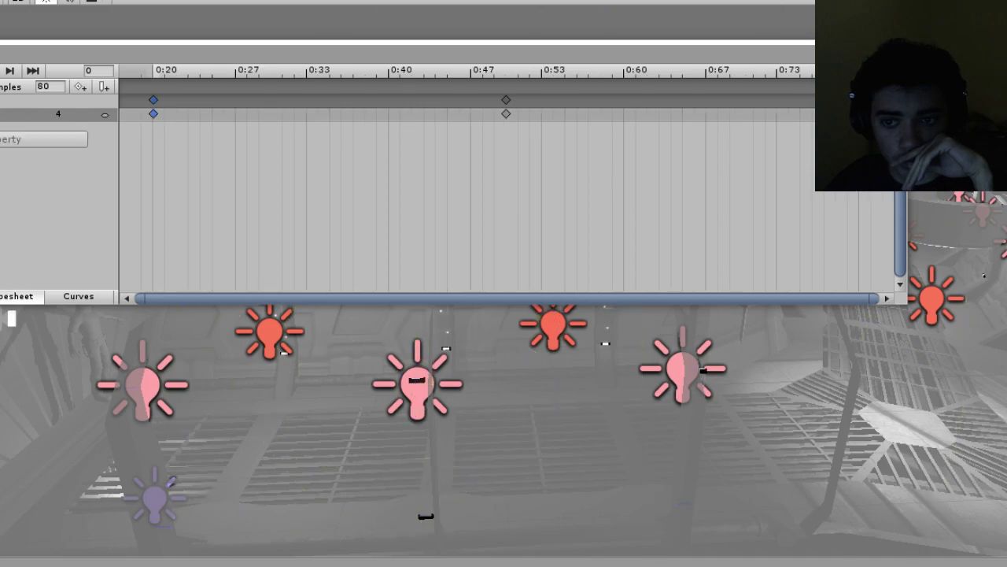
{"action": "left_click", "coordinate": [556, 331]}
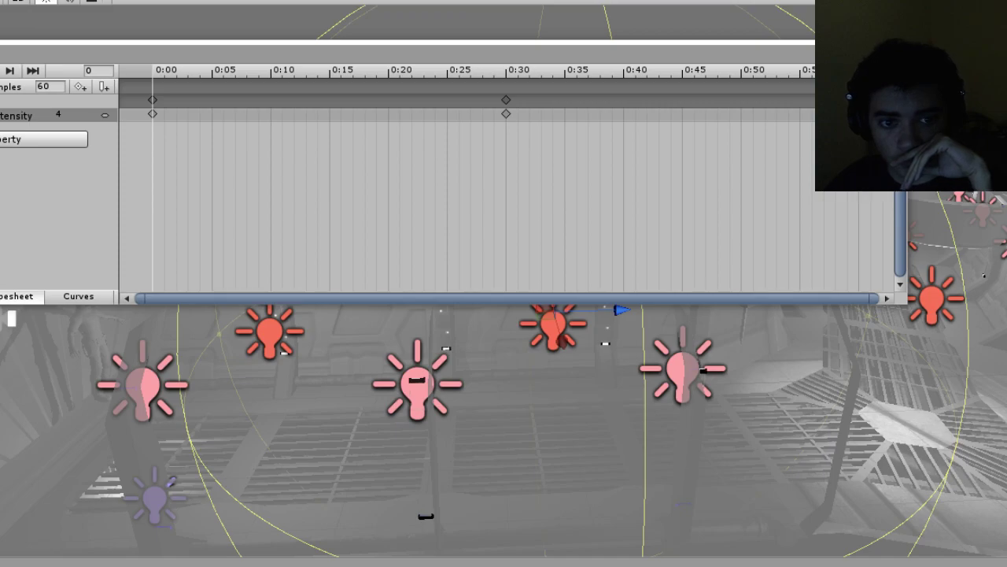
{"action": "left_click", "coordinate": [437, 393]}
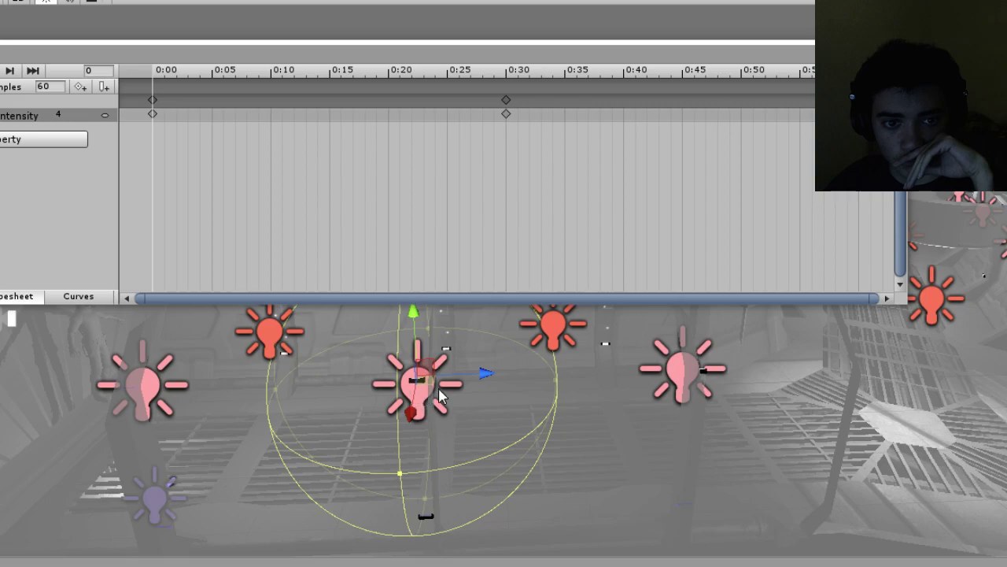
Display the 80-sample clip for the red light and for the large pink light beside it.
{"action": "left_click", "coordinate": [553, 338]}
{"action": "left_click", "coordinate": [1, 87]}
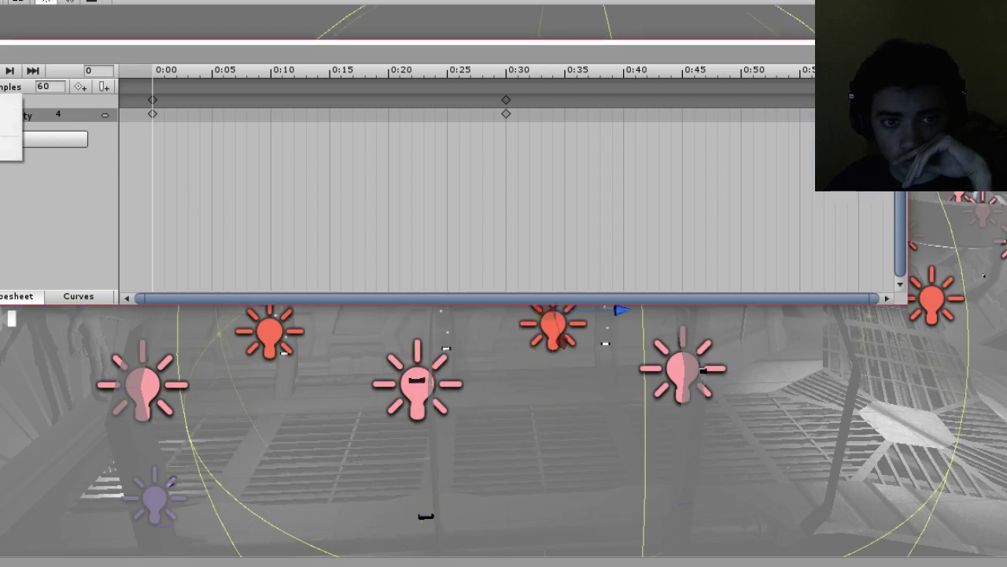
{"action": "left_click", "coordinate": [2, 123]}
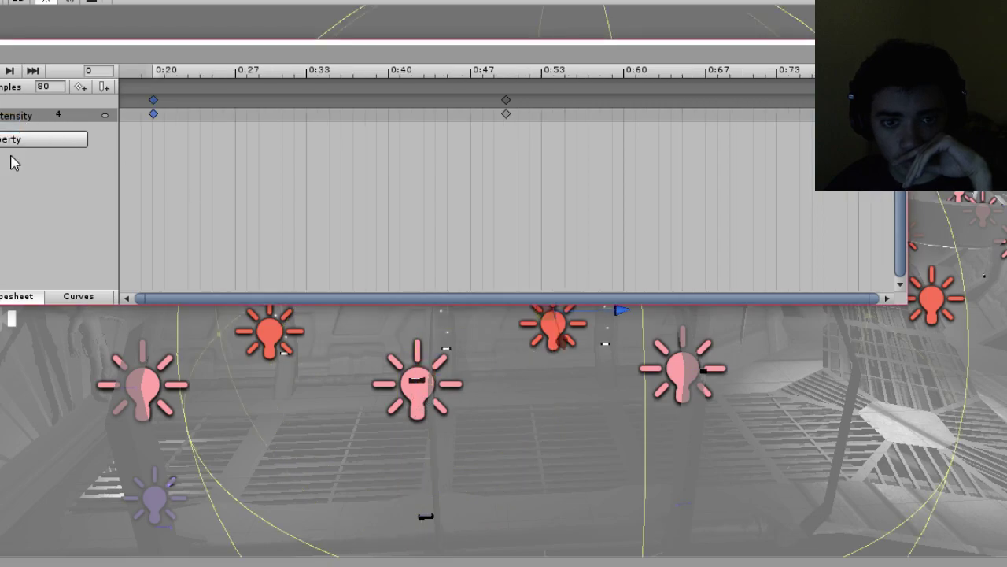
{"action": "left_click", "coordinate": [415, 383]}
{"action": "left_click", "coordinate": [22, 138]}
{"action": "left_click", "coordinate": [2, 124]}
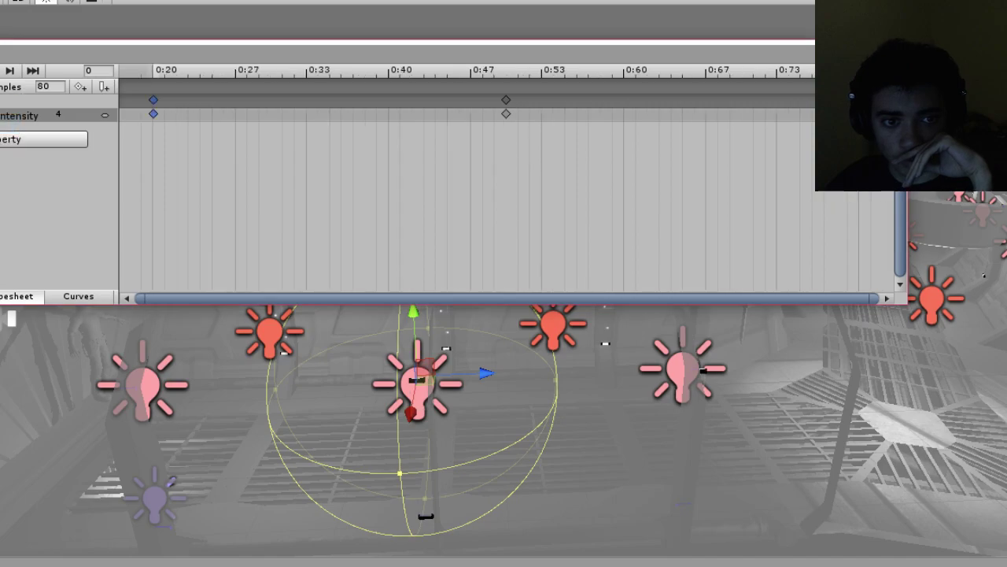
Reselect the red light and toggle its animation preview on and off.
{"action": "left_click", "coordinate": [555, 332]}
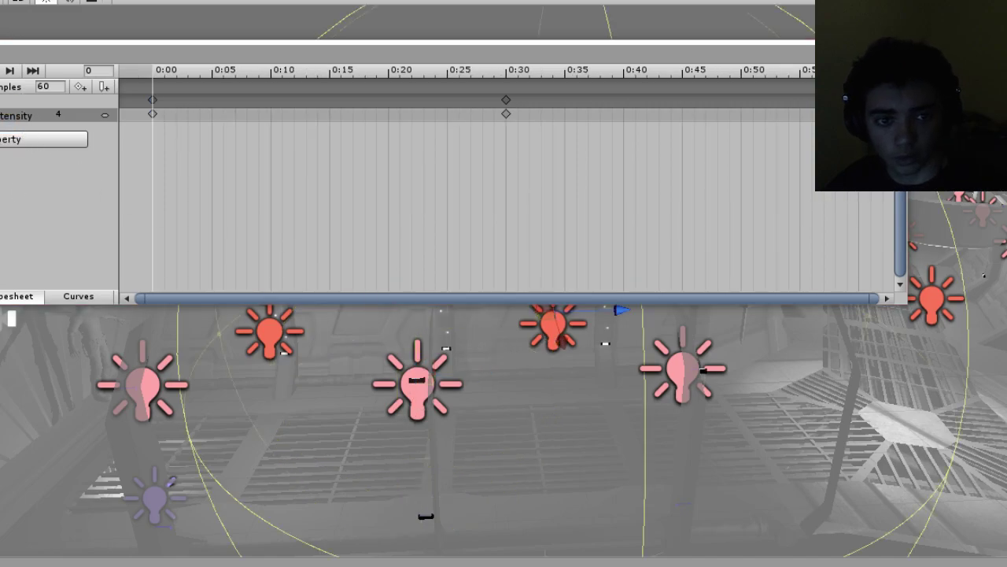
{"action": "left_click", "coordinate": [0, 71]}
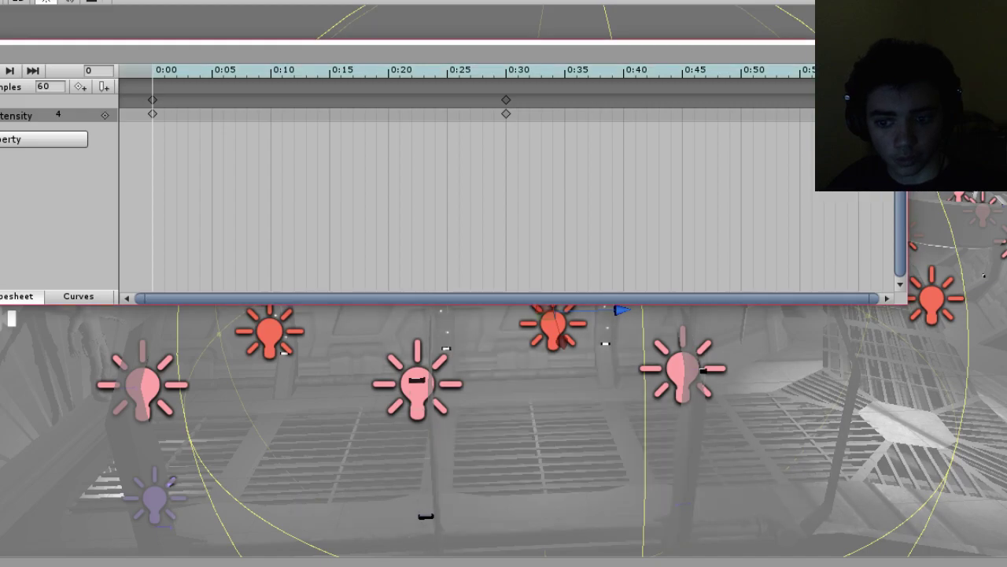
{"action": "left_click", "coordinate": [0, 70]}
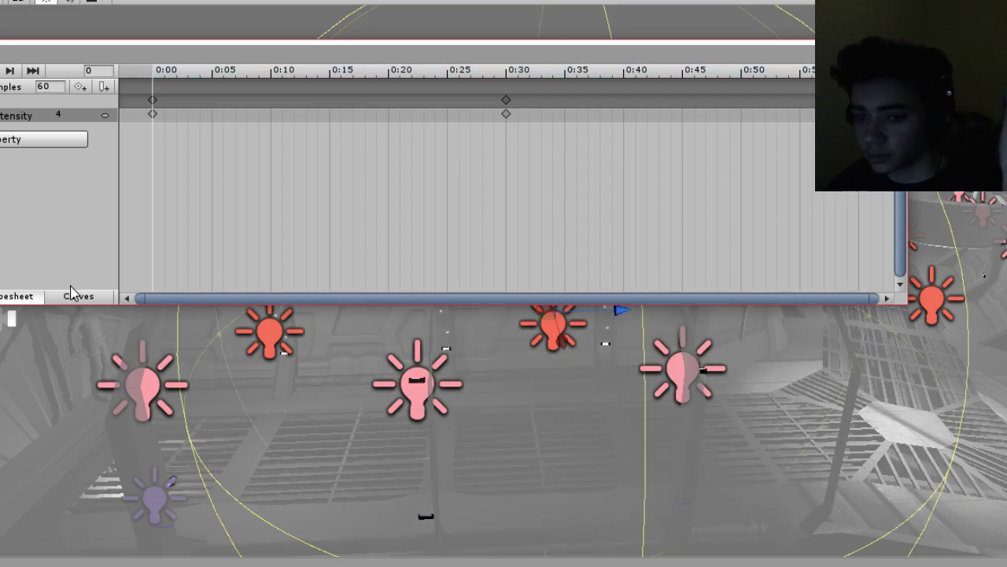
Check the clips on the two pink lights in the middle of the corridor and display the 80-sample clip for the nearer one.
{"action": "left_click_drag", "start_coordinate": [557, 426], "coordinate": [685, 438], "text": "alt"}
{"action": "middle_click_drag", "start_coordinate": [686, 438], "coordinate": [603, 463]}
{"action": "left_click_drag", "start_coordinate": [602, 463], "coordinate": [506, 450], "text": "alt"}
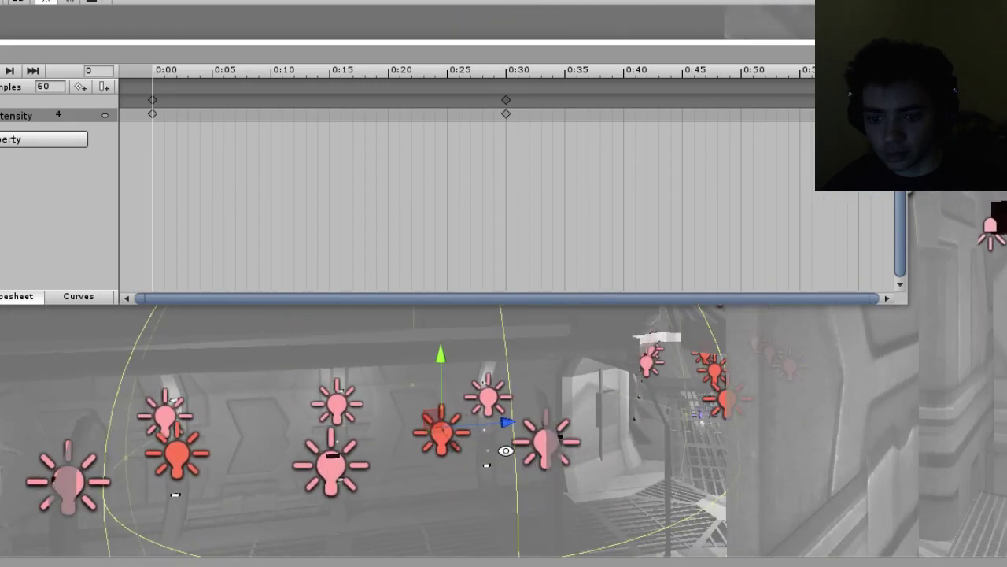
{"action": "left_click", "coordinate": [336, 476]}
{"action": "left_click", "coordinate": [351, 403]}
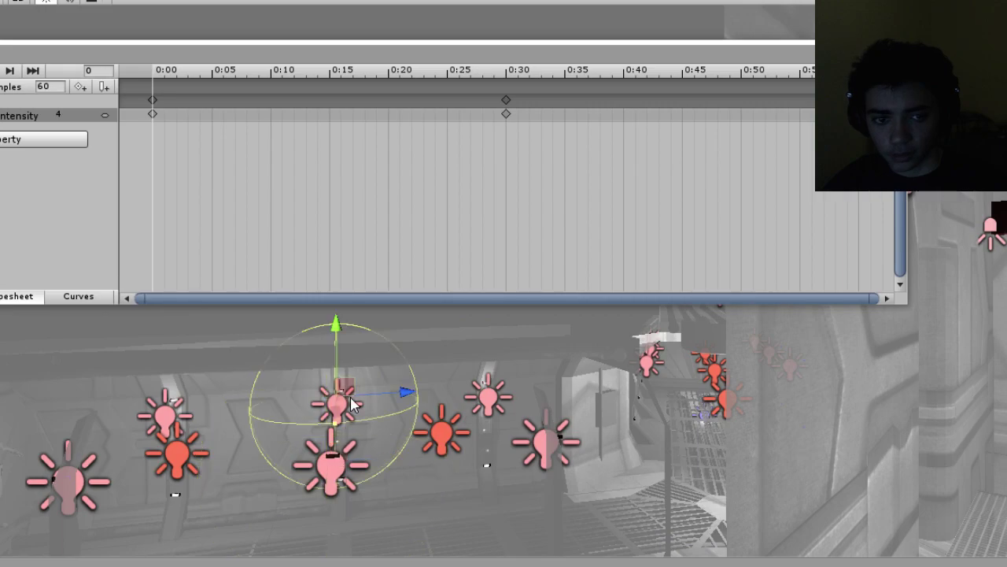
{"action": "left_click", "coordinate": [0, 86]}
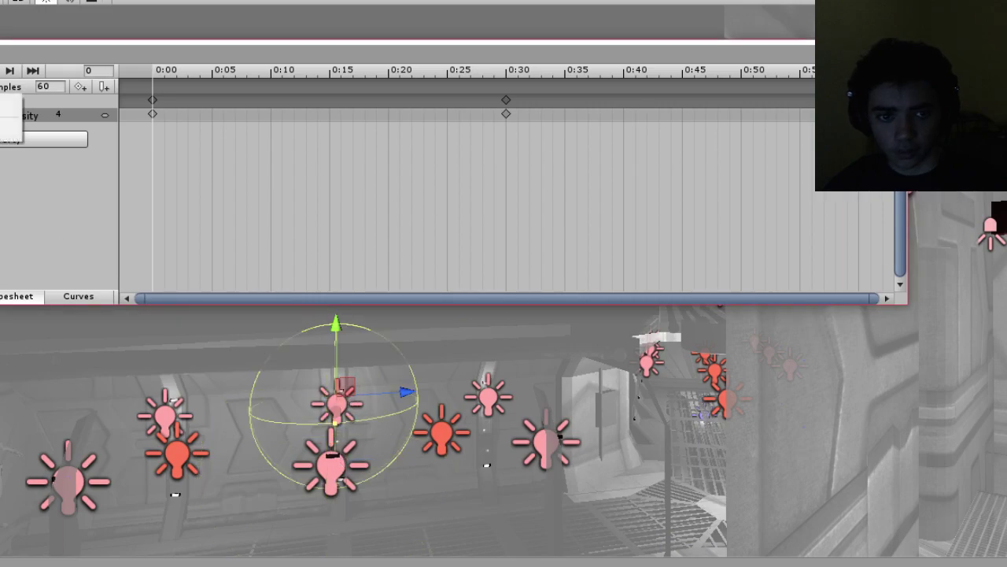
{"action": "left_click", "coordinate": [341, 475]}
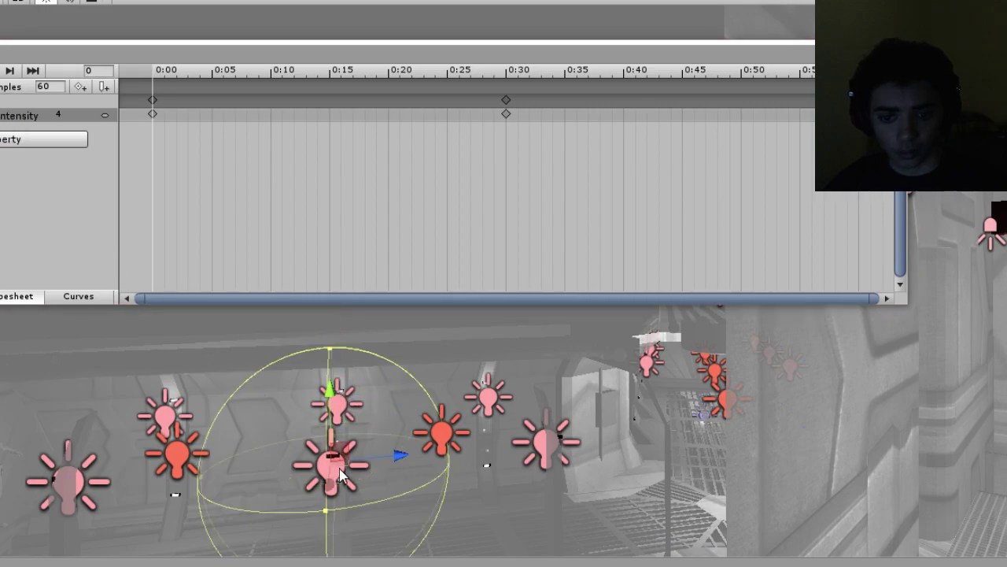
{"action": "left_click", "coordinate": [0, 87]}
{"action": "left_click", "coordinate": [5, 123]}
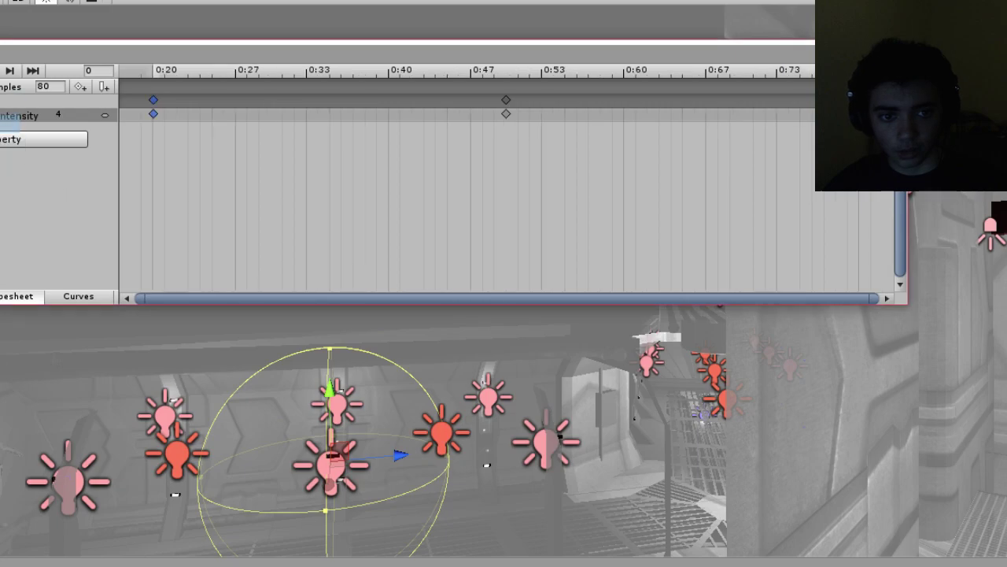
{"action": "left_click_drag", "start_coordinate": [375, 411], "coordinate": [451, 406], "text": "alt"}
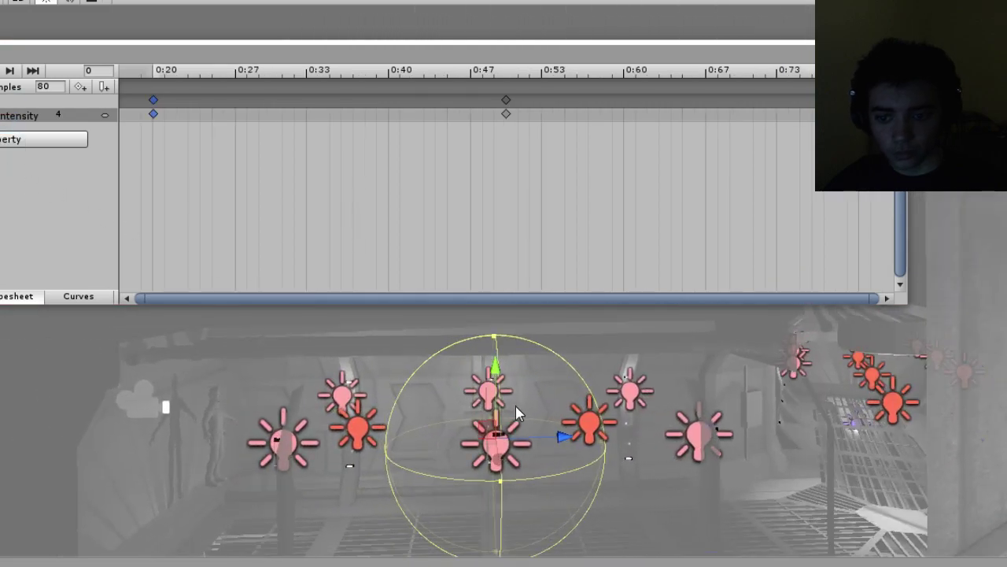
Play the scene, clear the Animation window from the game view, walk the character forward through the flickering corridor, and stop playing.
{"action": "key", "text": "ctrl+p"}
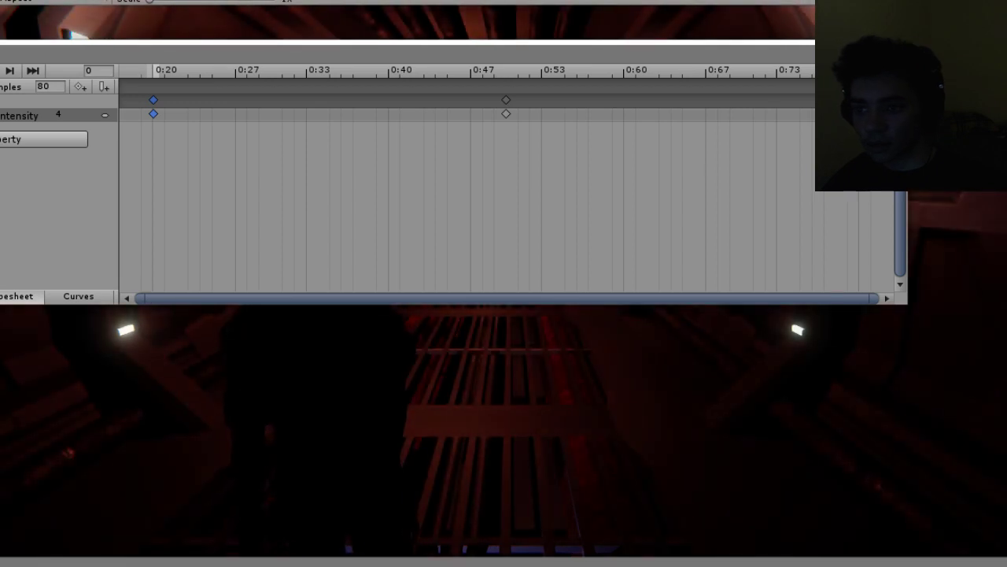
{"action": "left_click_drag", "start_coordinate": [854, 55], "coordinate": [603, 423]}
{"action": "left_click", "coordinate": [652, 413]}
{"action": "left_click", "coordinate": [659, 371]}
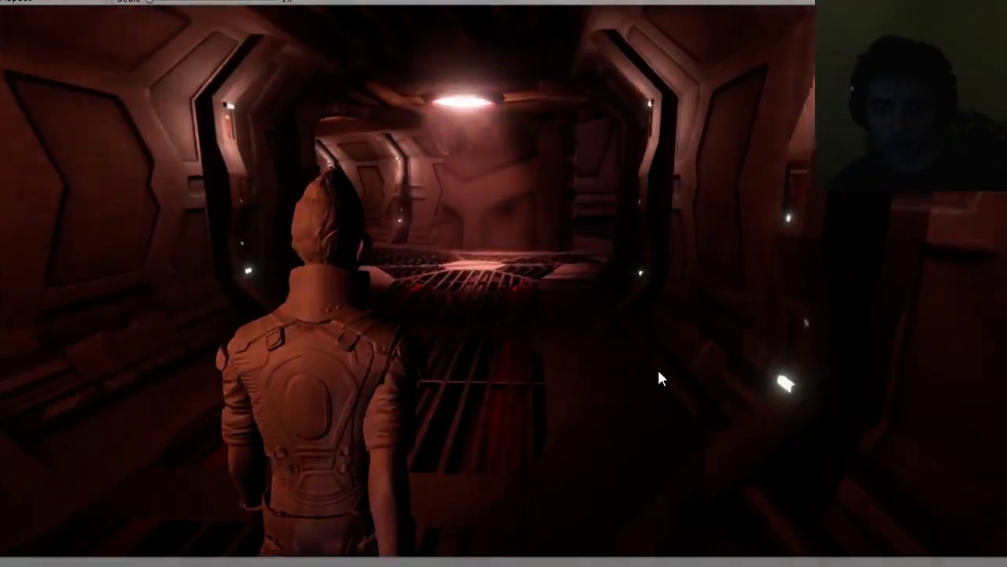
{"action": "key", "text": "w"}
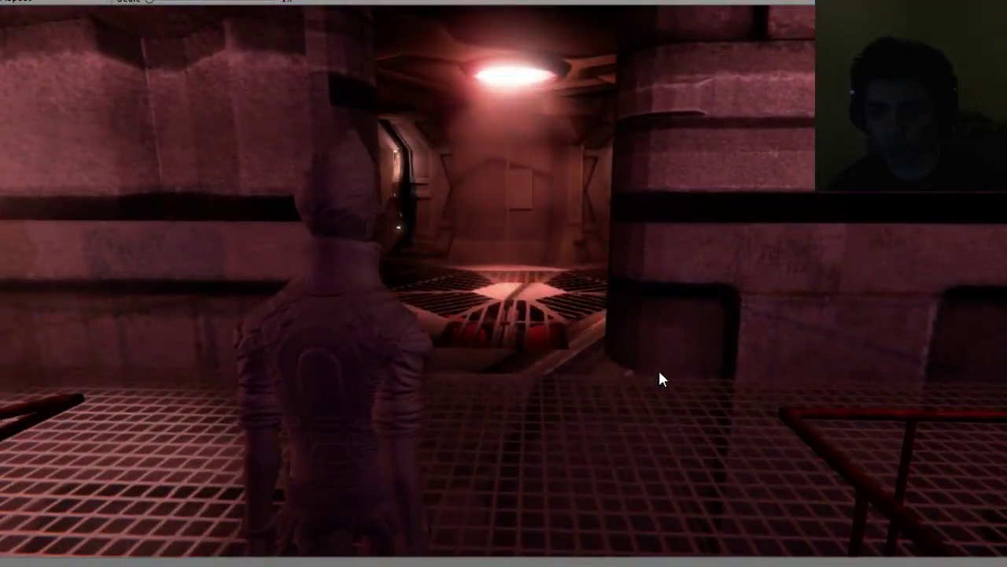
{"action": "key", "text": "w"}
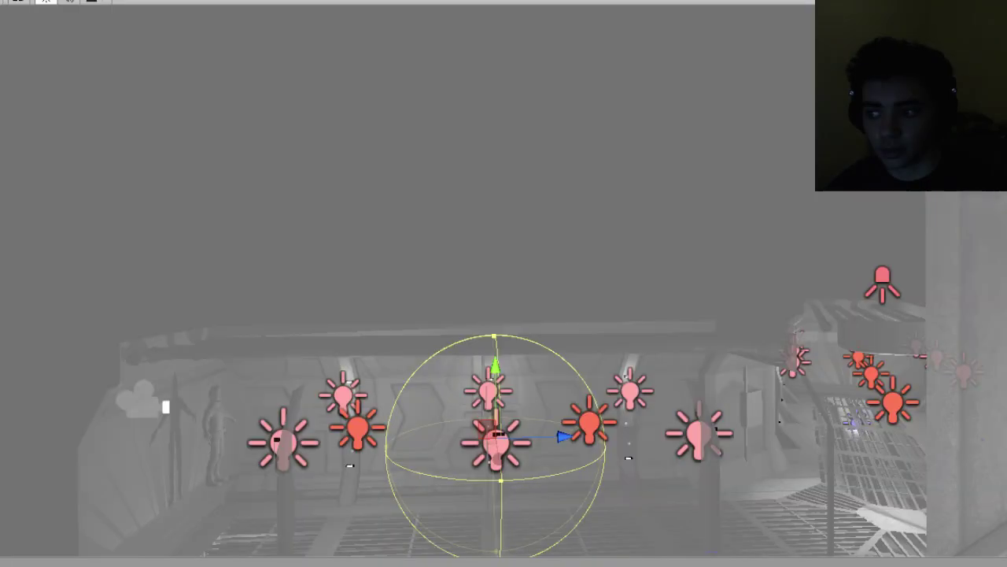
Inspect the red light and the two pink lights near the closed end of the neighbouring corridor.
{"action": "right_click_drag", "start_coordinate": [621, 287], "coordinate": [443, 171]}
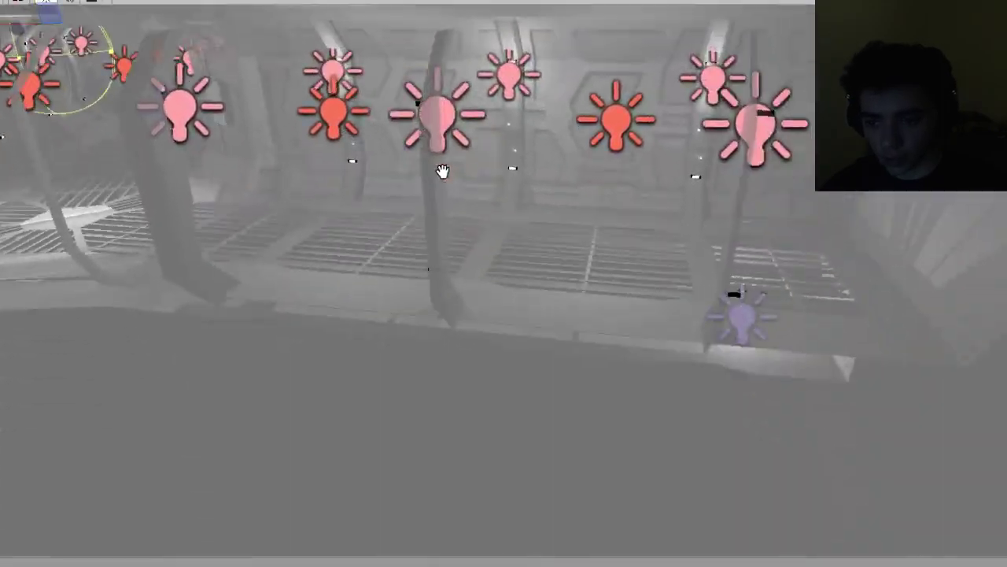
{"action": "left_click", "coordinate": [592, 126]}
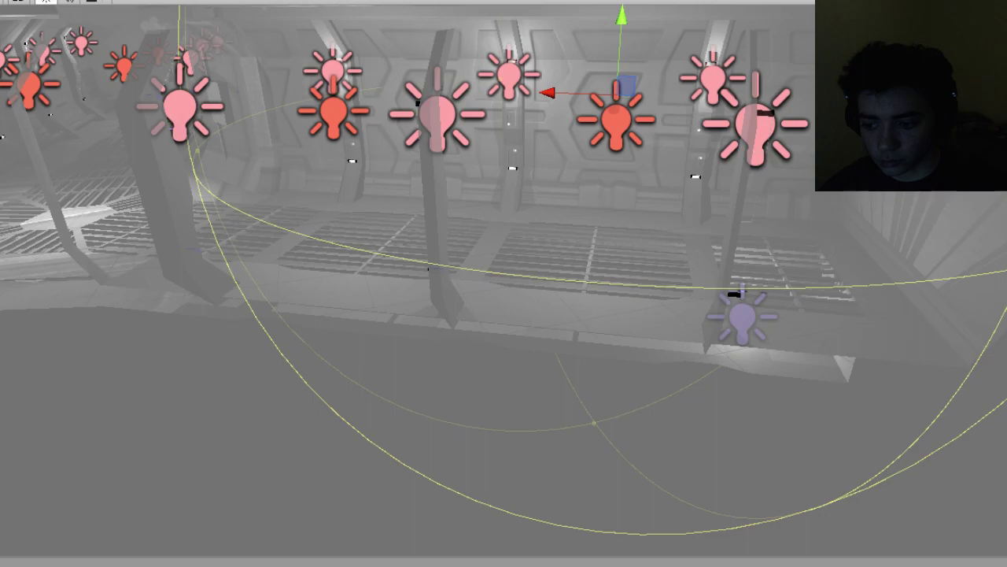
{"action": "left_click", "coordinate": [666, 195]}
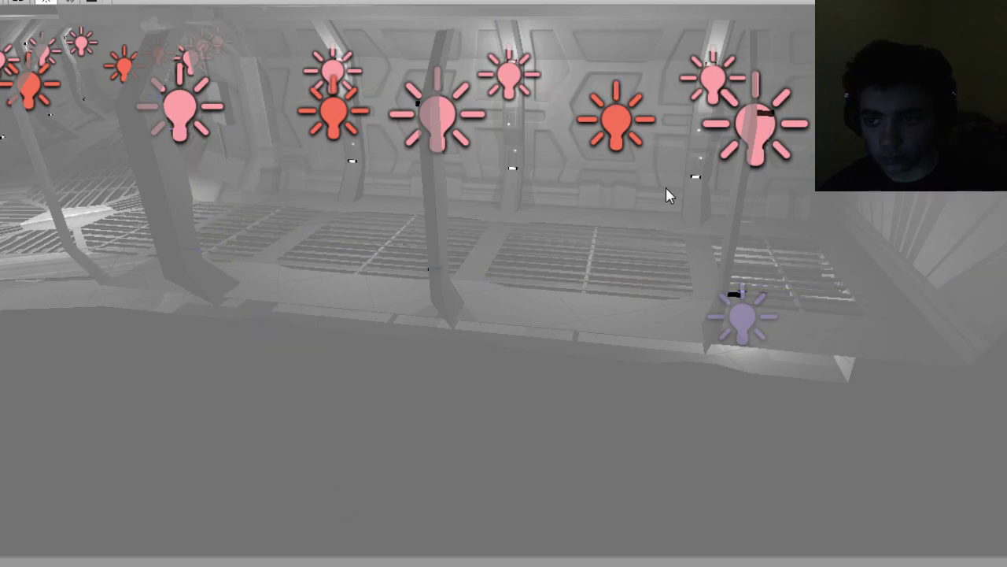
{"action": "left_click", "coordinate": [723, 127]}
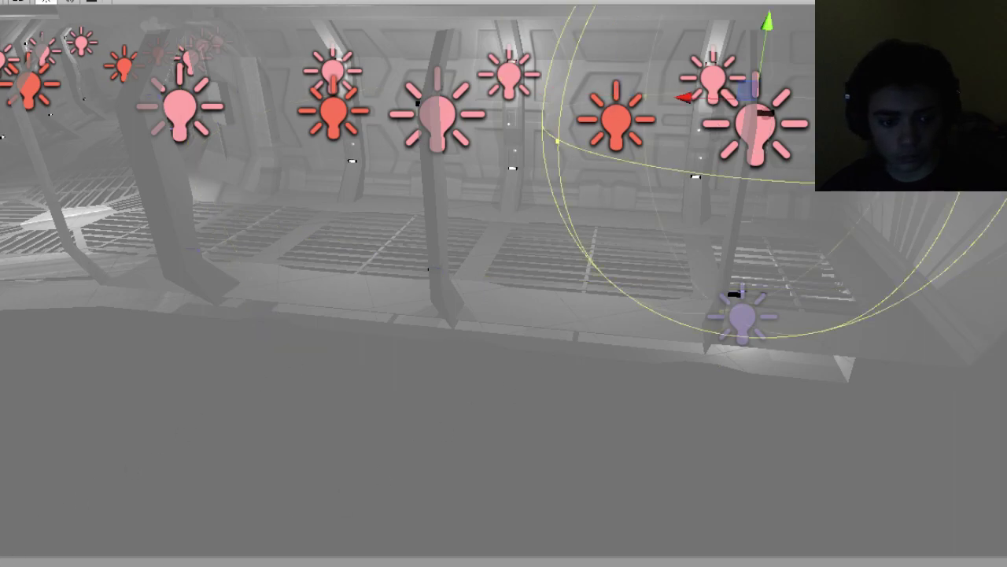
{"action": "left_click", "coordinate": [601, 216]}
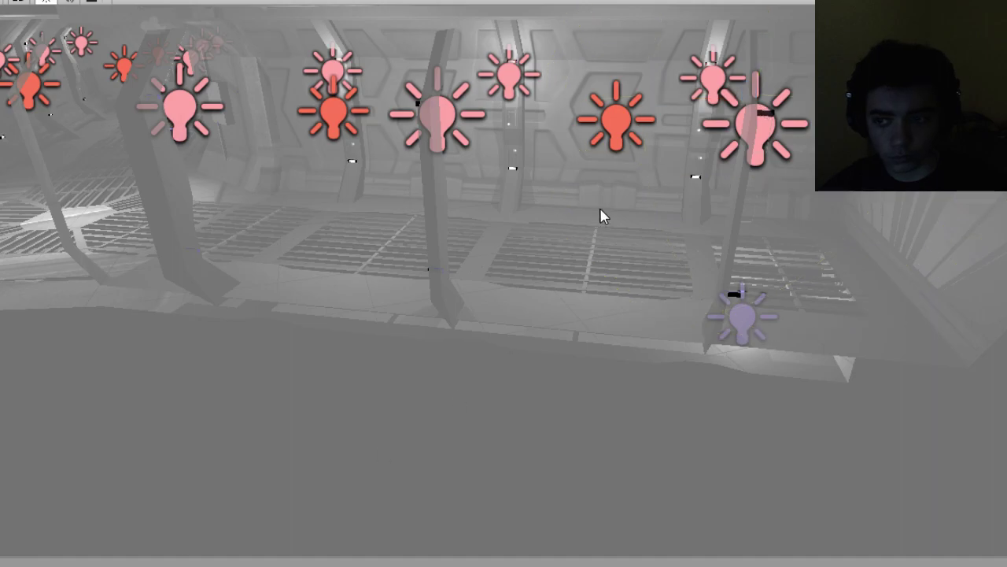
{"action": "left_click", "coordinate": [730, 129]}
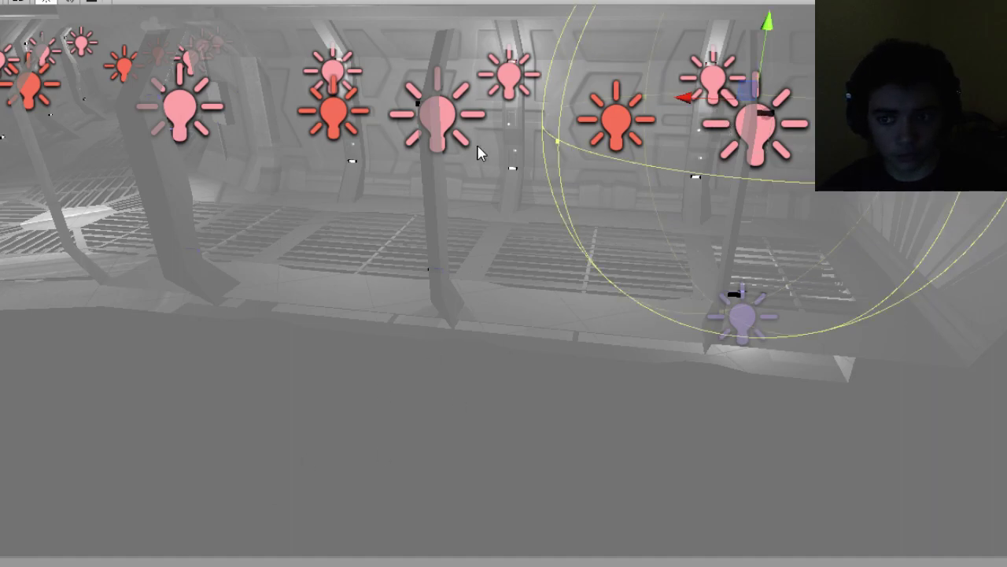
{"action": "left_click", "coordinate": [706, 70]}
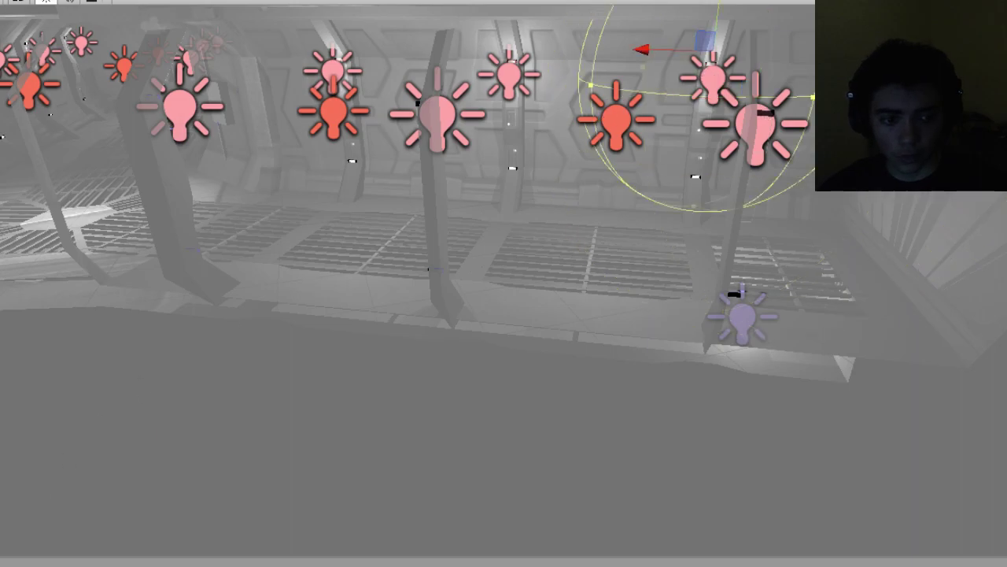
Compare the red light with the pink wall light and the large pink light in the middle of that corridor.
{"action": "left_click", "coordinate": [615, 119]}
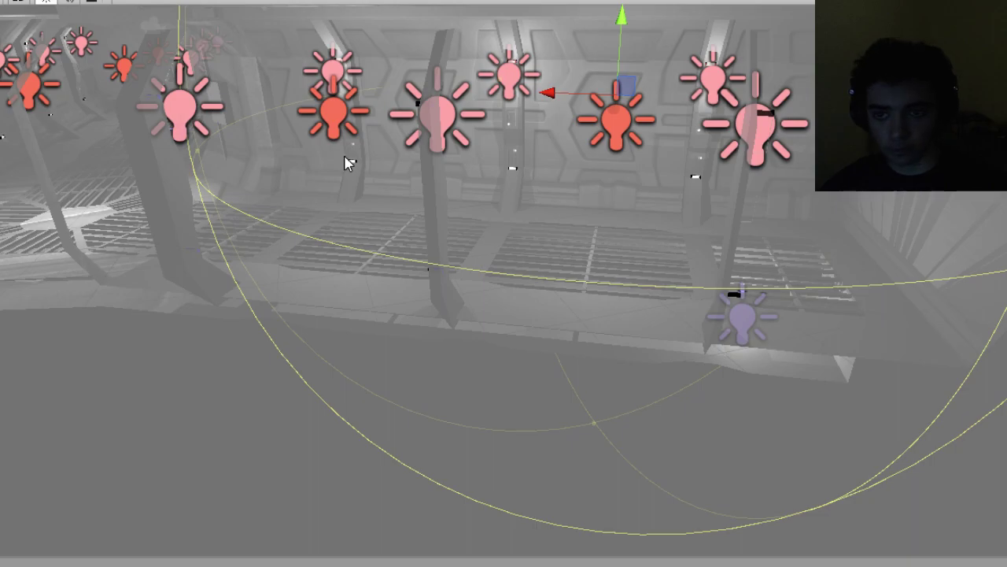
{"action": "left_click", "coordinate": [506, 72]}
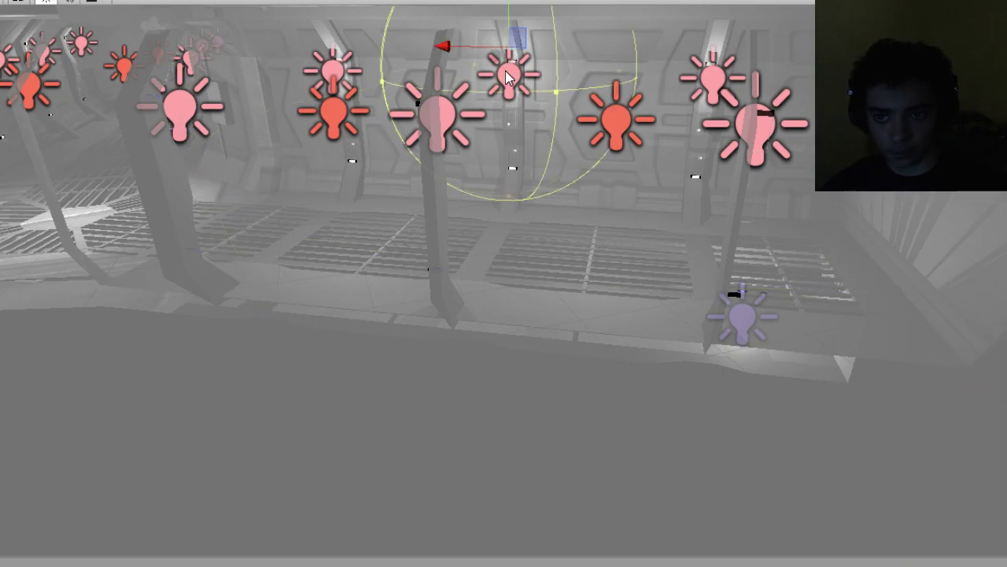
{"action": "left_click_drag", "start_coordinate": [516, 155], "coordinate": [538, 194], "text": "alt"}
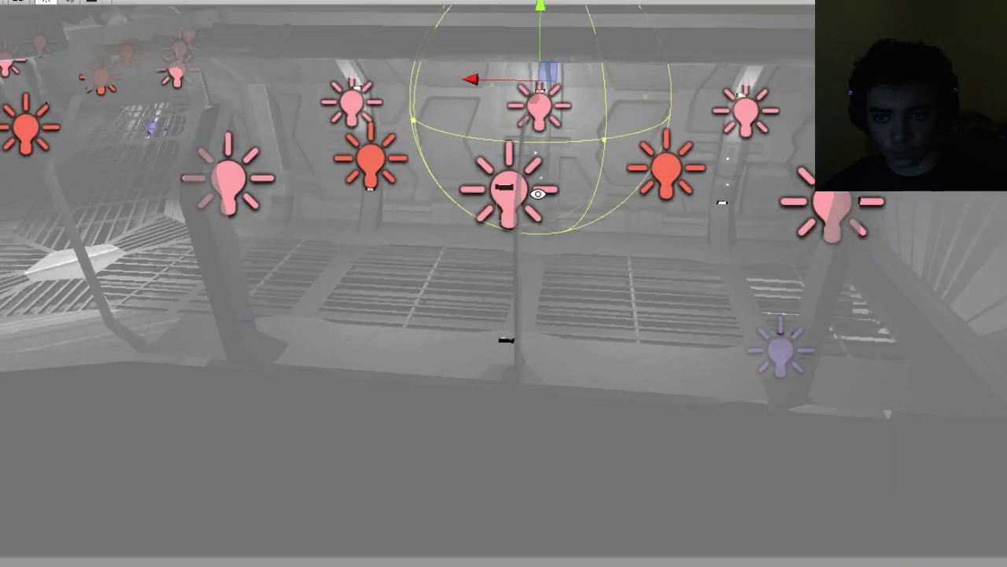
{"action": "left_click", "coordinate": [474, 192]}
{"action": "right_click_drag", "start_coordinate": [319, 348], "coordinate": [456, 346]}
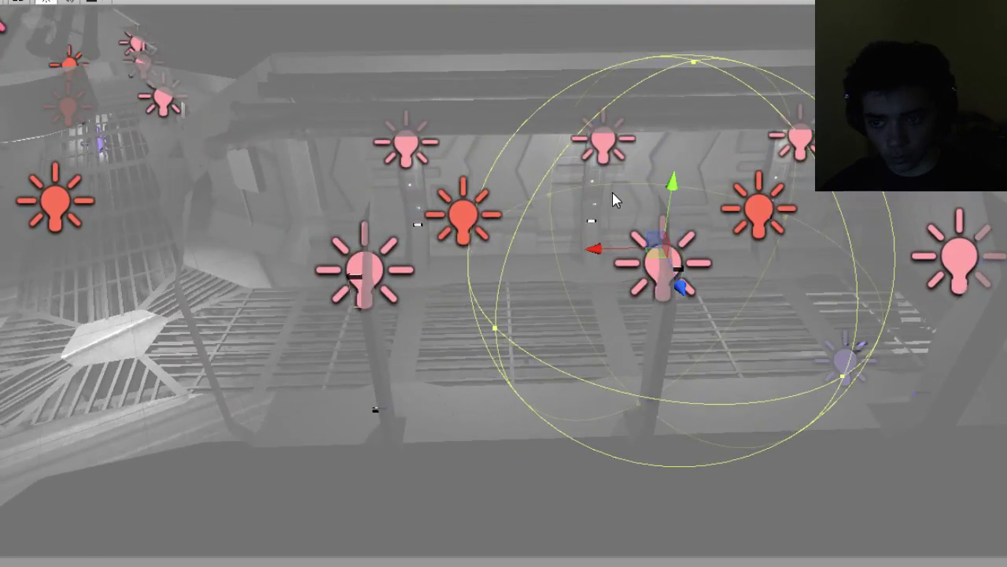
{"action": "left_click", "coordinate": [602, 144]}
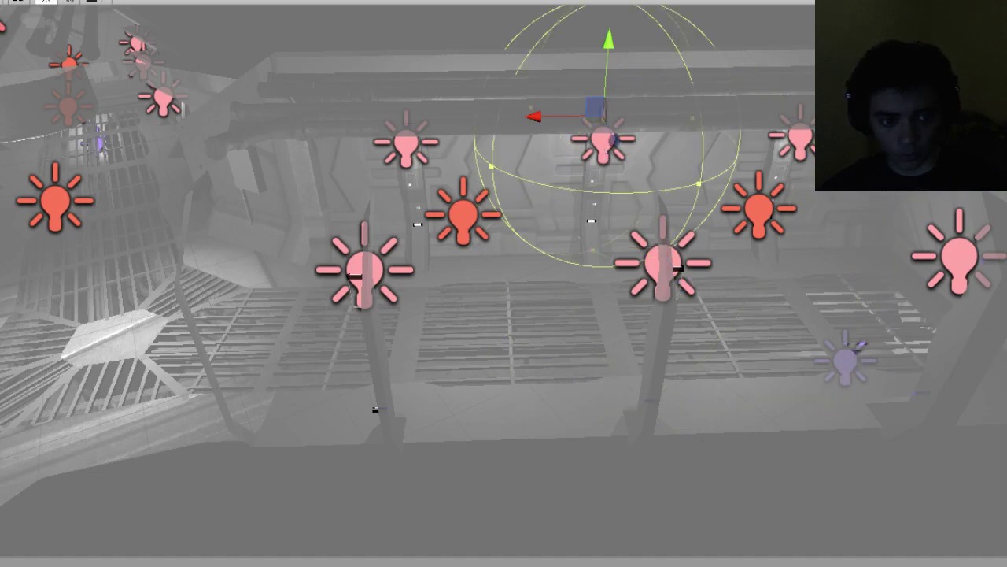
{"action": "left_click", "coordinate": [655, 262]}
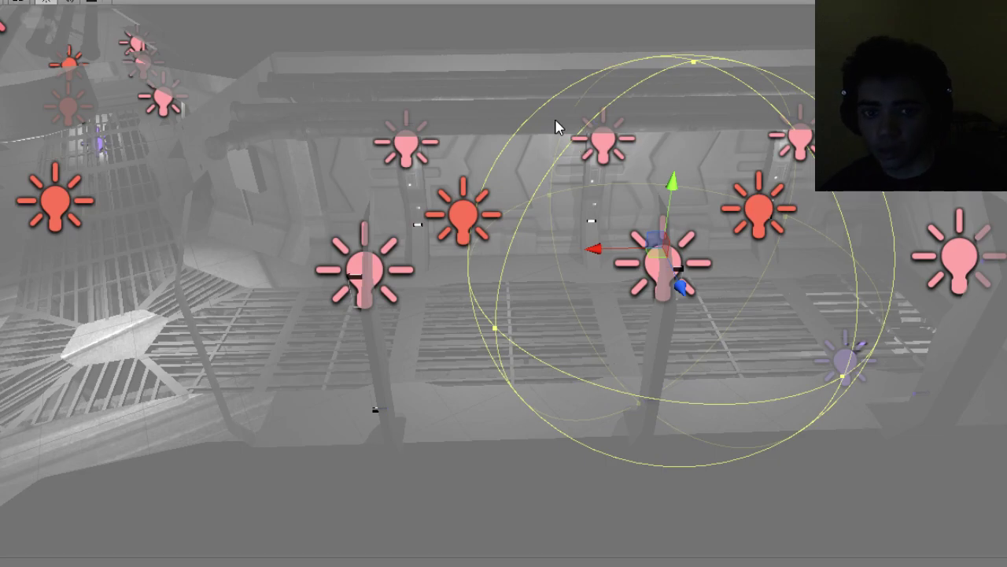
Play the scene, walk the character forward around the junction into the second corridor, and stop playing.
{"action": "key", "text": "ctrl+p"}
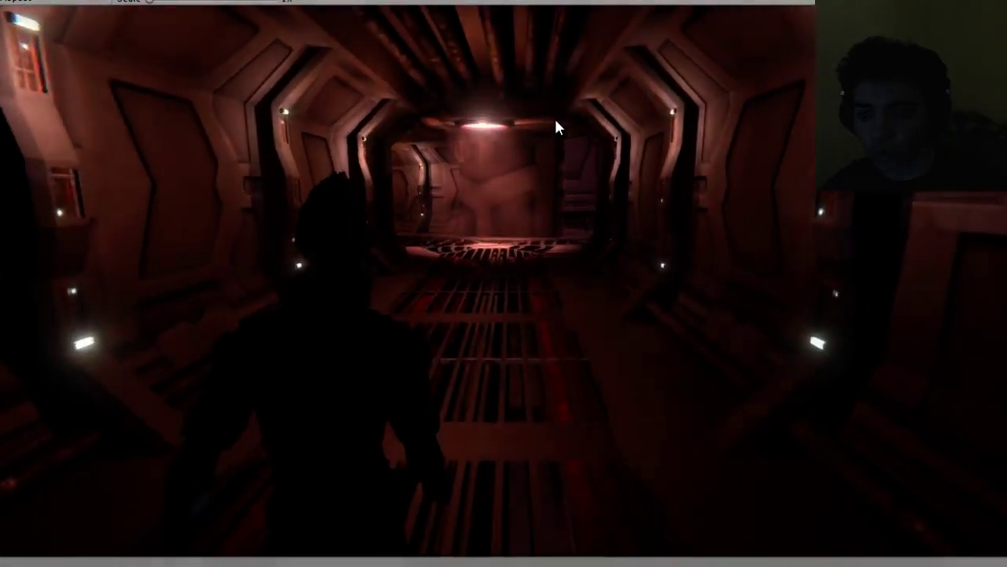
{"action": "key", "text": "w"}
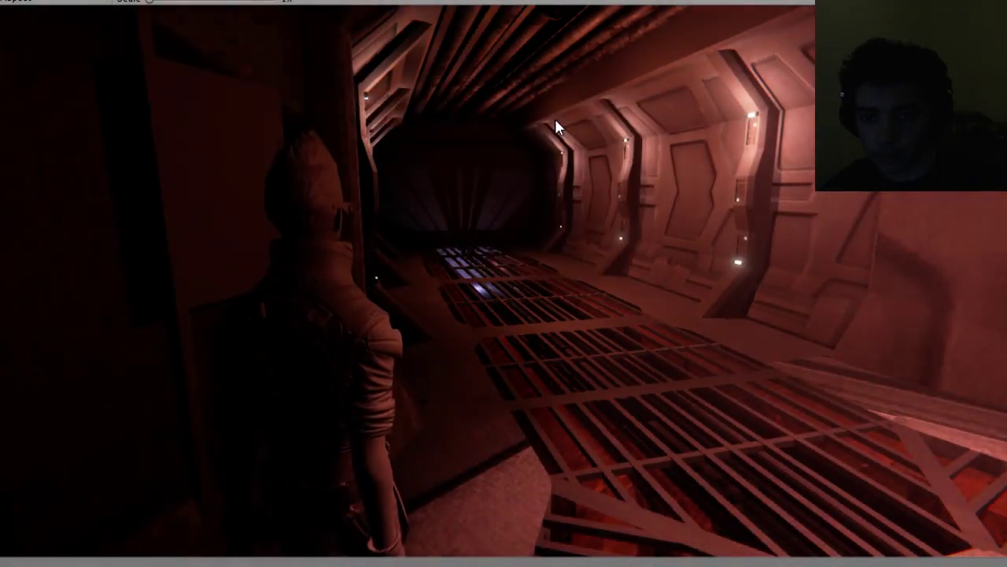
{"action": "key", "text": "w"}
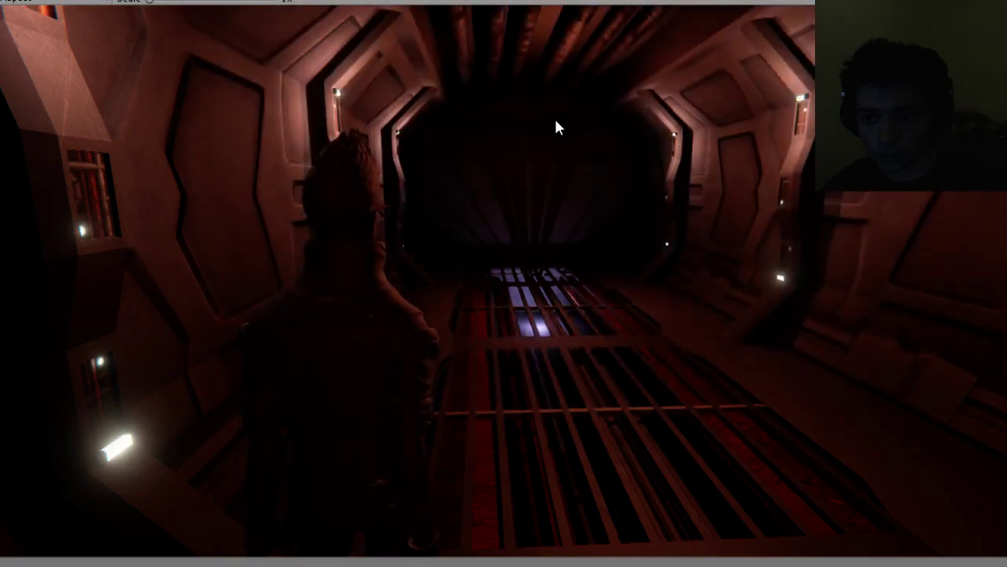
{"action": "left_click", "coordinate": [504, 1]}
Select the second corridor section with the purple floor light and frame it in the scene view.
{"action": "mouse_move", "coordinate": [618, 177]}
{"action": "left_mouse_down", "text": "alt"}
{"action": "mouse_move", "coordinate": [601, 180]}
{"action": "mouse_move", "coordinate": [517, 108]}
{"action": "mouse_move", "coordinate": [629, 189]}
{"action": "left_mouse_up", "text": "alt"}
{"action": "middle_click_drag", "start_coordinate": [629, 189], "coordinate": [629, 307]}
{"action": "left_click_drag", "start_coordinate": [629, 307], "coordinate": [254, 297], "text": "alt"}
{"action": "middle_click_drag", "start_coordinate": [480, 291], "coordinate": [495, 373]}
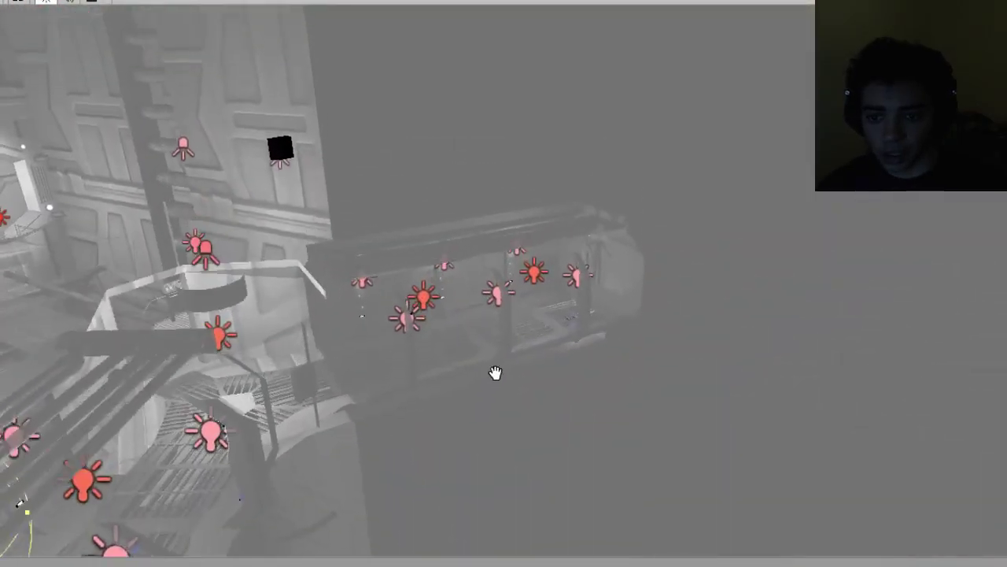
{"action": "right_click_drag", "start_coordinate": [495, 372], "coordinate": [481, 332]}
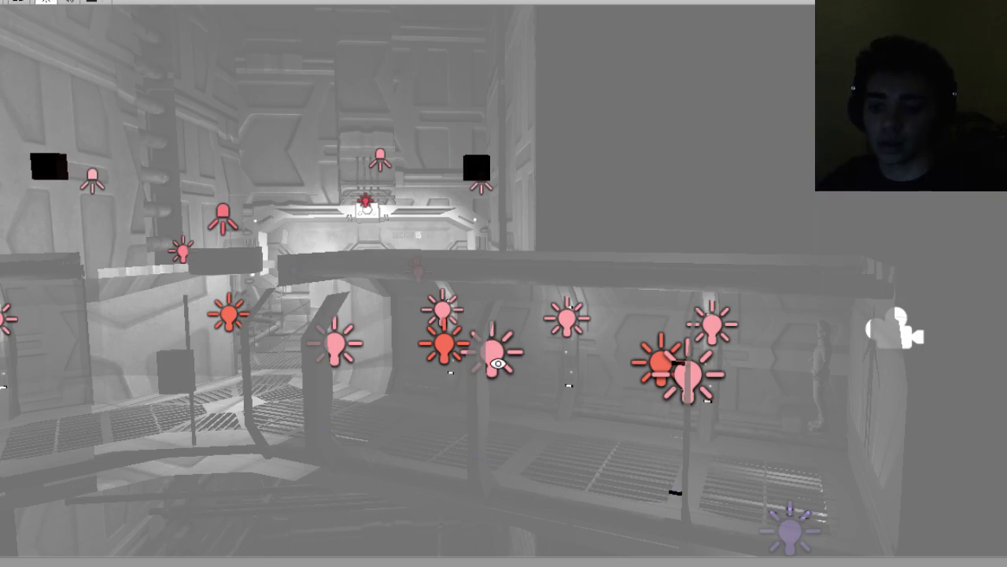
{"action": "right_click_drag", "start_coordinate": [480, 332], "coordinate": [634, 342]}
{"action": "left_click", "coordinate": [522, 266]}
{"action": "left_click", "coordinate": [521, 281]}
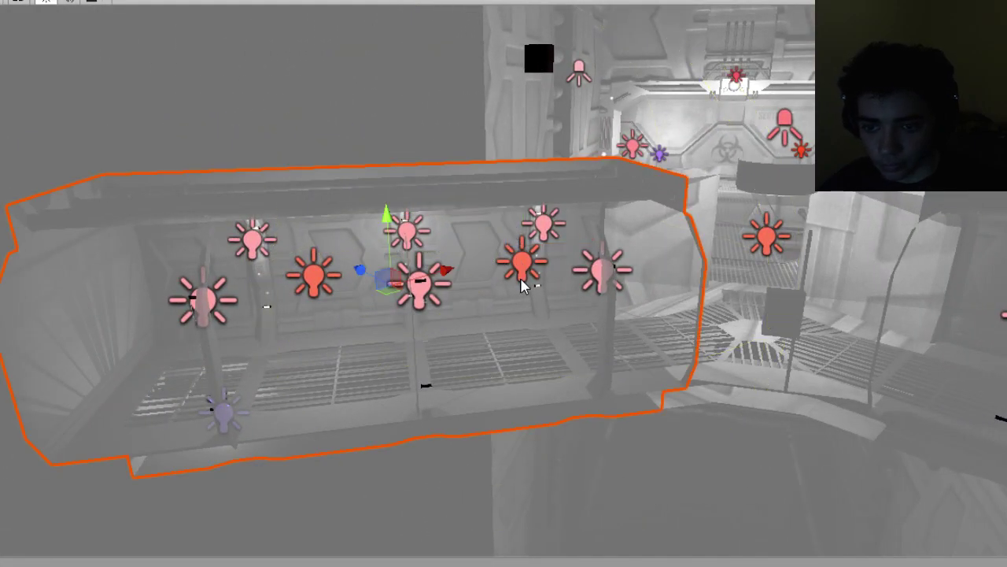
{"action": "key", "text": "f"}
Select the red light nearest the junction in the framed corridor and inspect it from several angles.
{"action": "left_click_drag", "start_coordinate": [550, 401], "coordinate": [499, 431], "text": "alt"}
{"action": "left_click", "coordinate": [567, 237]}
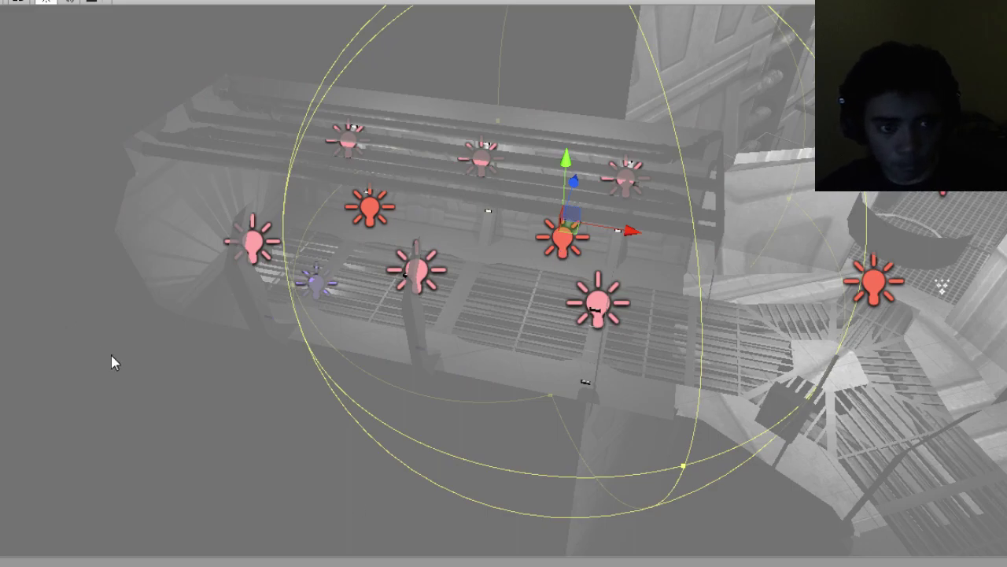
{"action": "left_click_drag", "start_coordinate": [355, 530], "coordinate": [470, 476], "text": "alt"}
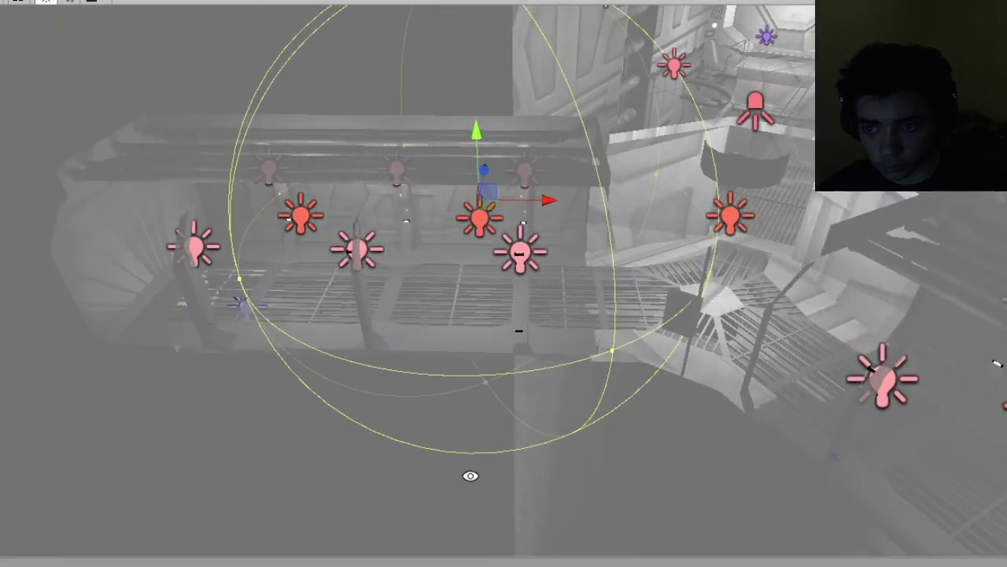
{"action": "left_click_drag", "start_coordinate": [571, 430], "coordinate": [543, 390], "text": "alt"}
Select the middle large pink light in the character's corridor and delete its animation asset.
{"action": "left_click", "coordinate": [500, 285]}
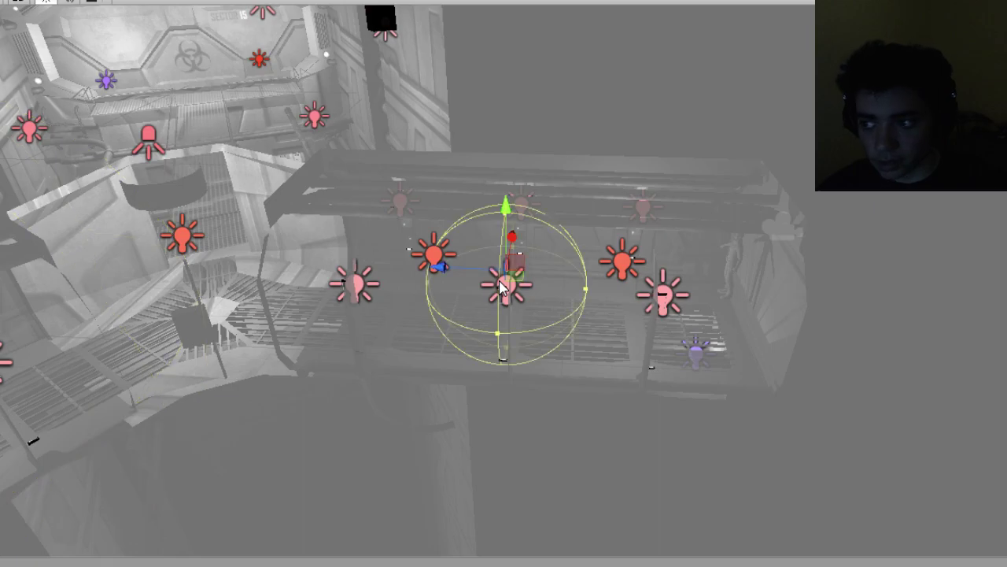
{"action": "left_click_drag", "start_coordinate": [499, 280], "coordinate": [470, 432], "text": "alt"}
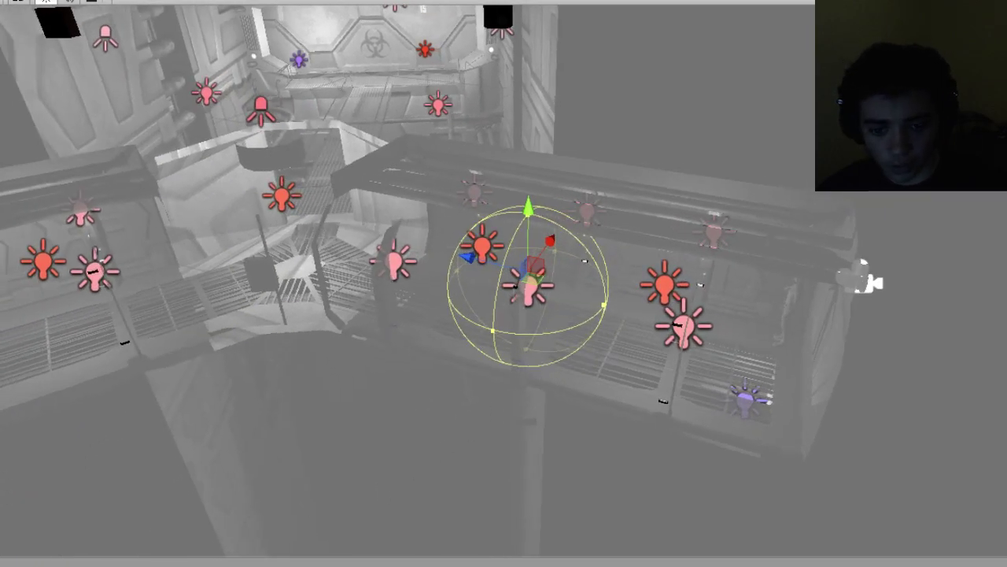
{"action": "key", "text": "Escape"}
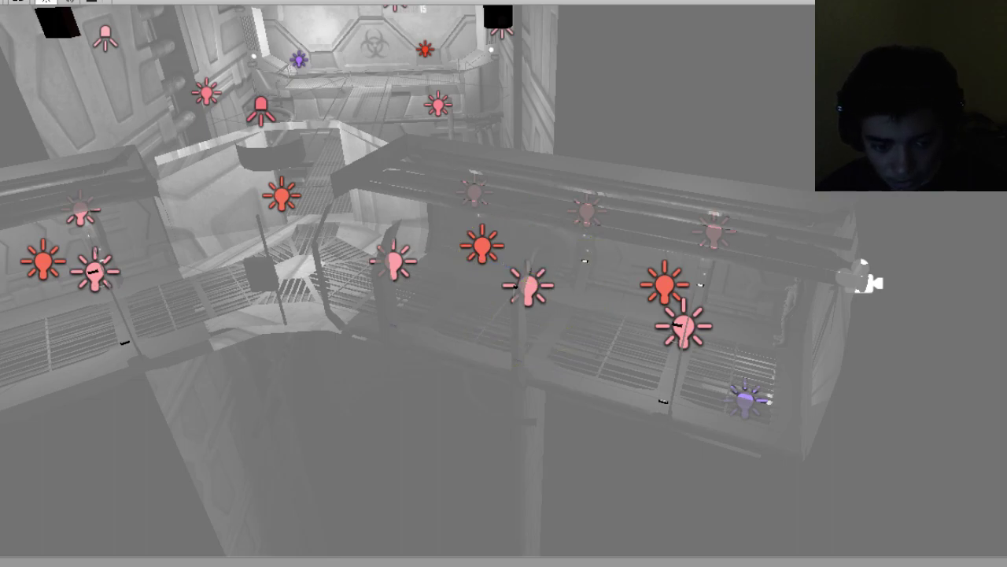
{"action": "left_click", "coordinate": [539, 291]}
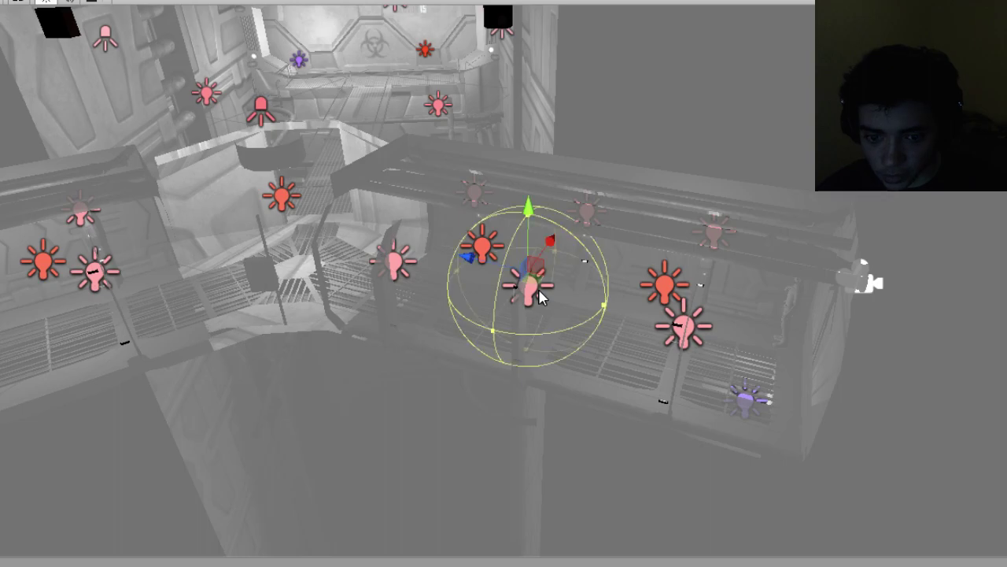
{"action": "left_click_drag", "start_coordinate": [541, 315], "coordinate": [545, 486], "text": "alt"}
{"action": "left_click_drag", "start_coordinate": [400, 427], "coordinate": [432, 397], "text": "alt"}
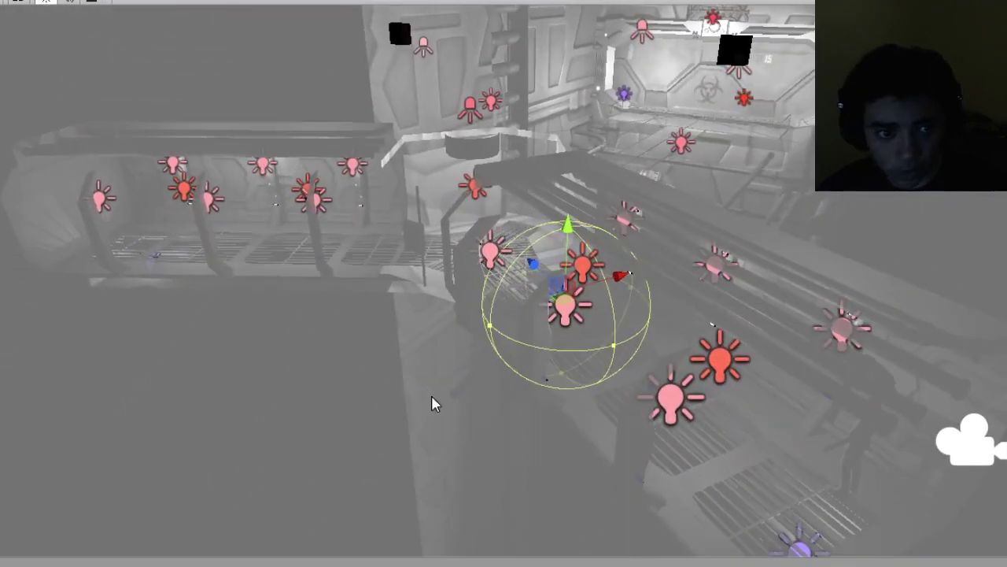
{"action": "left_click", "coordinate": [482, 312]}
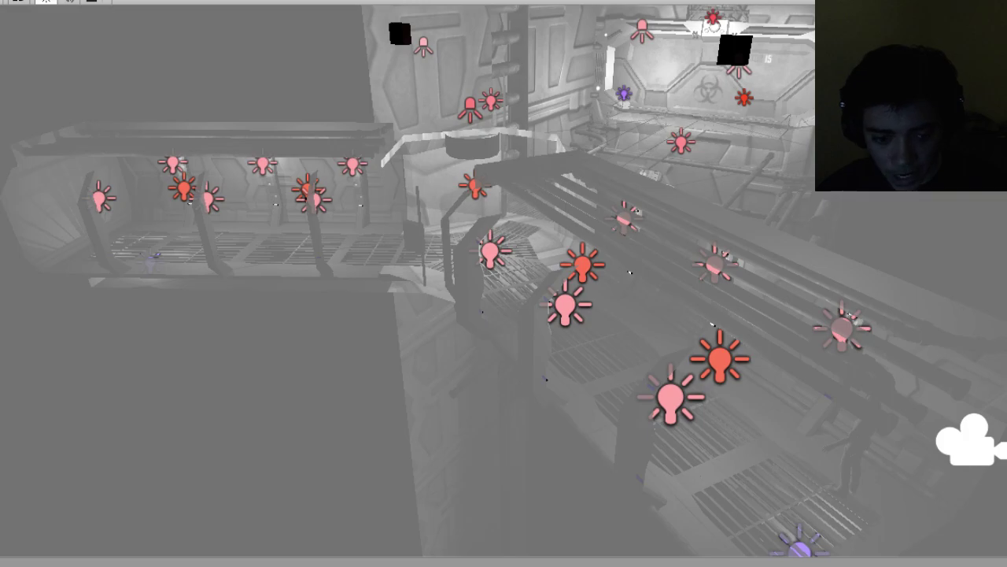
{"action": "key", "text": "Delete"}
{"action": "left_click", "coordinate": [597, 399]}
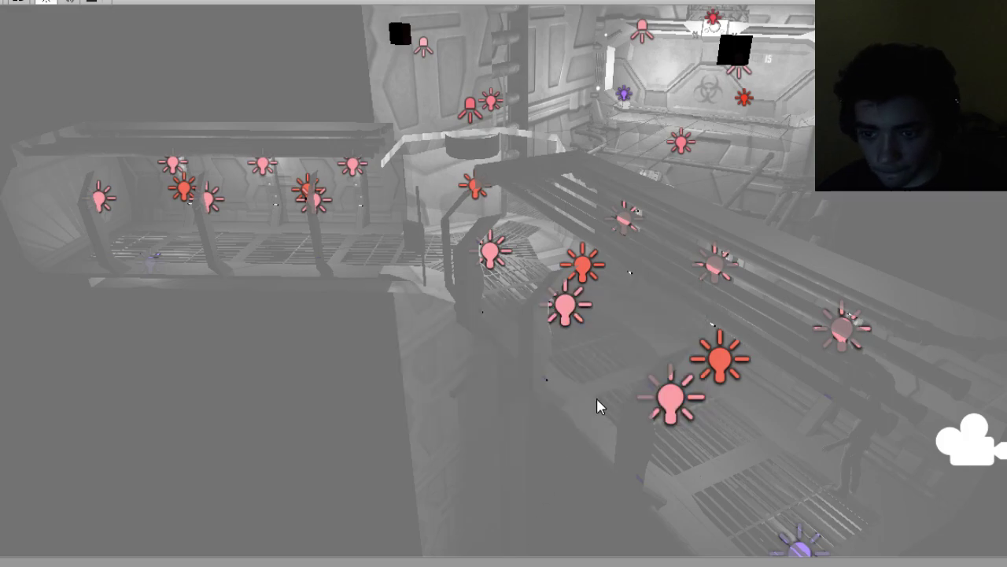
Reselect the middle pink light and delete the Point light (11).controller asset from the Animations folder.
{"action": "left_click", "coordinate": [568, 314]}
{"action": "left_click_drag", "start_coordinate": [593, 400], "coordinate": [652, 322], "text": "alt"}
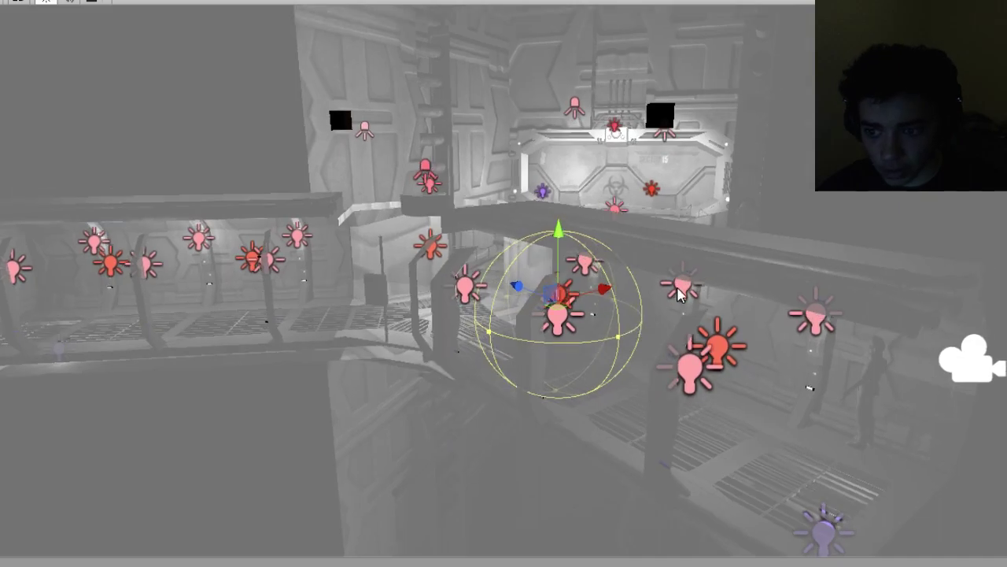
{"action": "left_click", "coordinate": [681, 294]}
{"action": "left_click", "coordinate": [809, 387]}
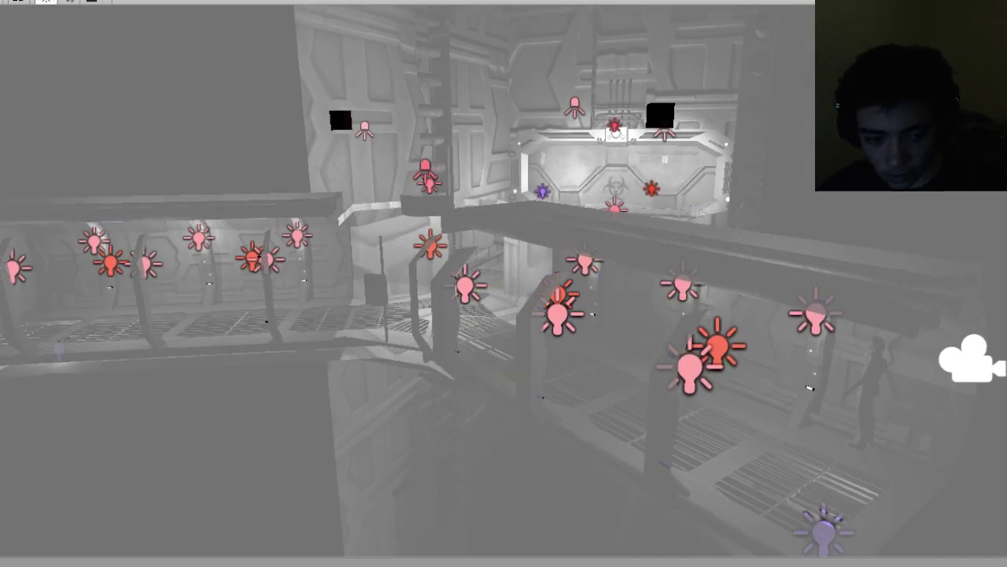
{"action": "key", "text": "Delete"}
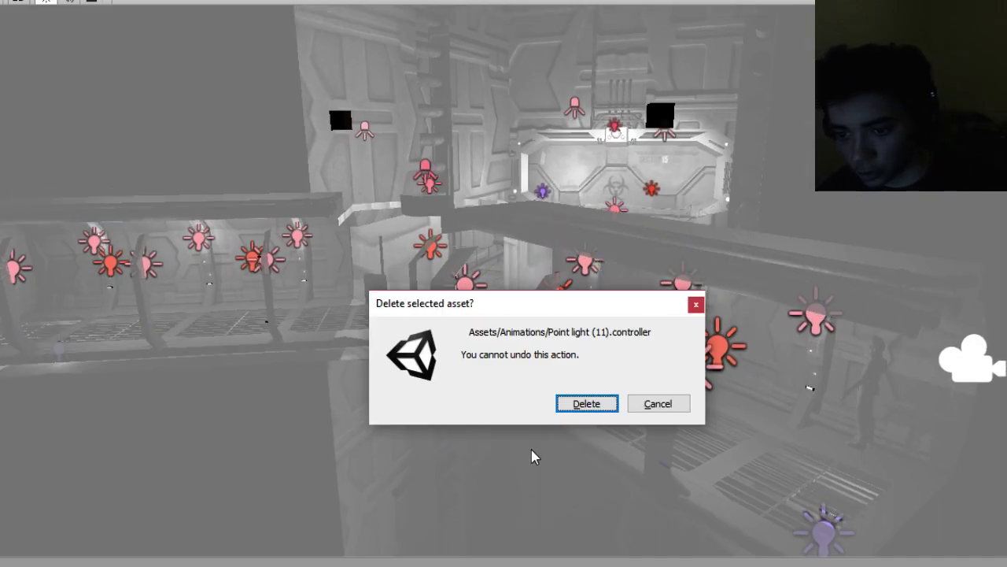
{"action": "left_click", "coordinate": [596, 402]}
Delete the animation asset of the red light nearest the junction and select the large pink light beside it.
{"action": "left_click_drag", "start_coordinate": [394, 354], "coordinate": [622, 400], "text": "alt"}
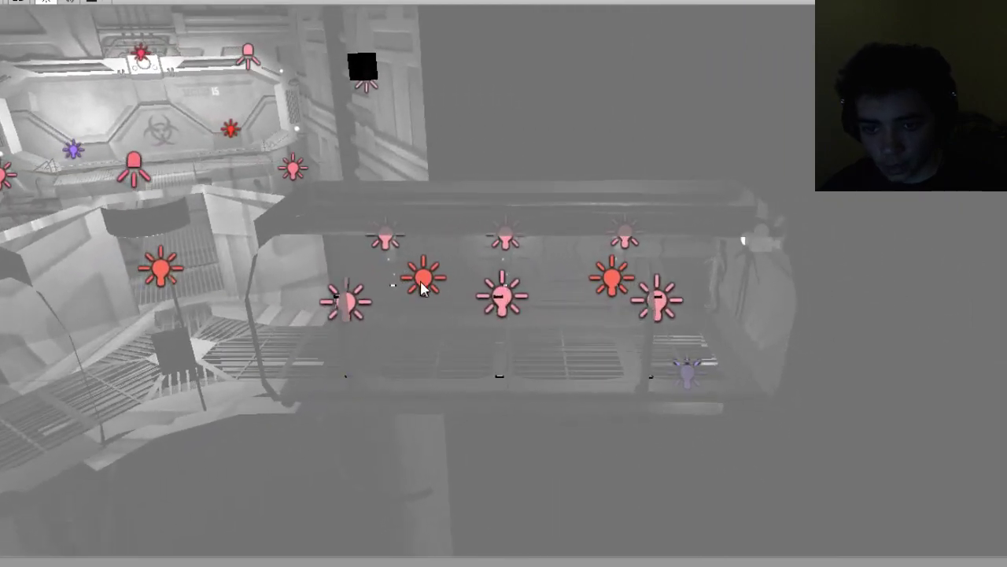
{"action": "left_click", "coordinate": [419, 277]}
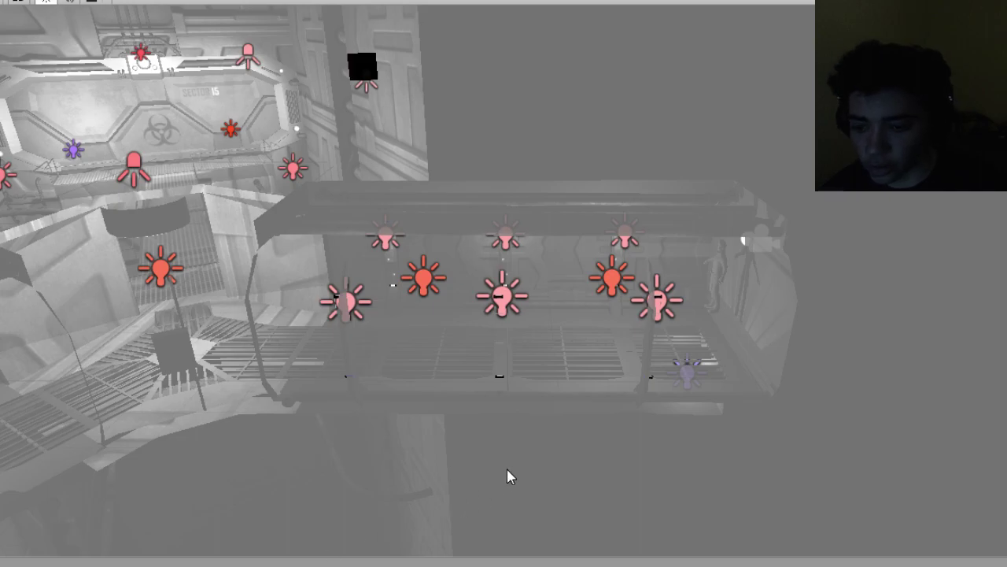
{"action": "key", "text": "Delete"}
{"action": "left_click", "coordinate": [589, 401]}
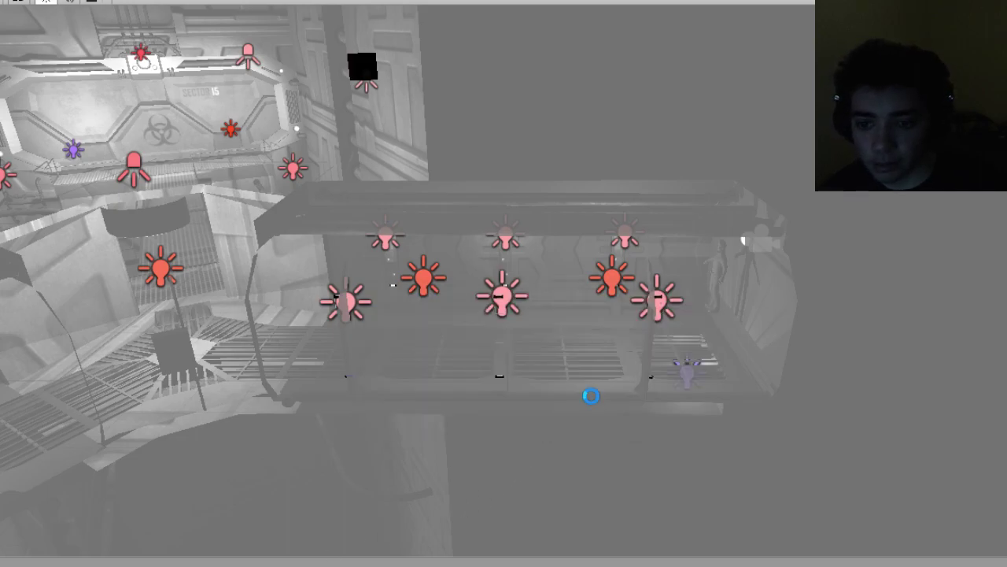
{"action": "left_click", "coordinate": [346, 299]}
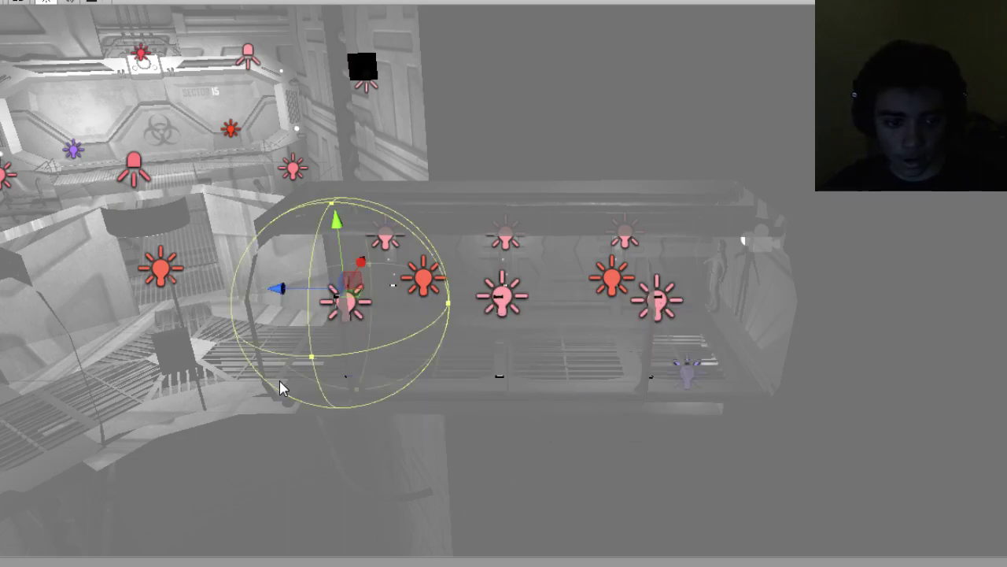
Delete the Point light (15).controller asset from the Animations folder.
{"action": "key", "text": "Delete"}
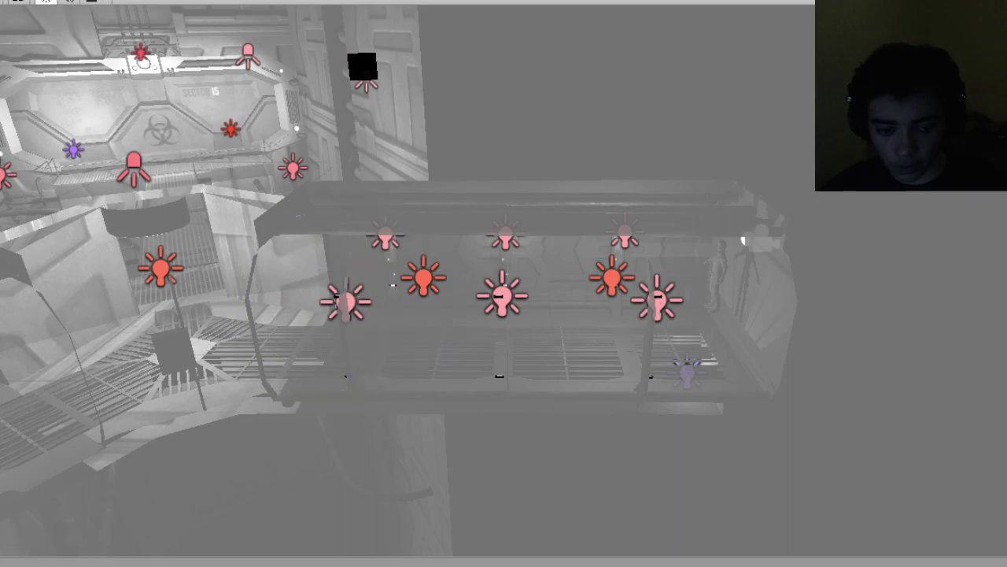
{"action": "key", "text": "Delete"}
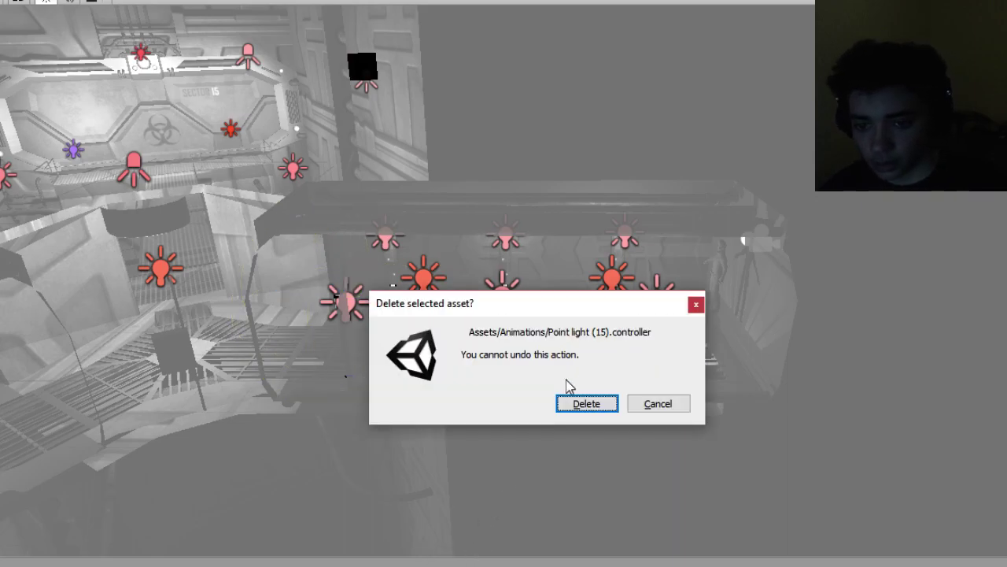
{"action": "left_click", "coordinate": [582, 401]}
Select the small pink light nearest the junction on the corridor's far wall and delete its animation asset.
{"action": "left_click", "coordinate": [385, 238]}
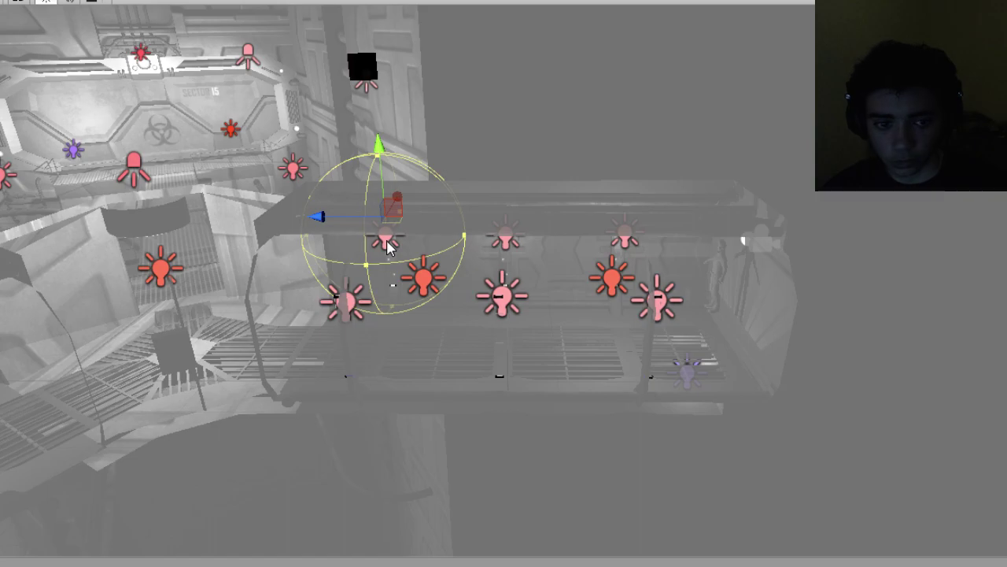
{"action": "key", "text": "Delete"}
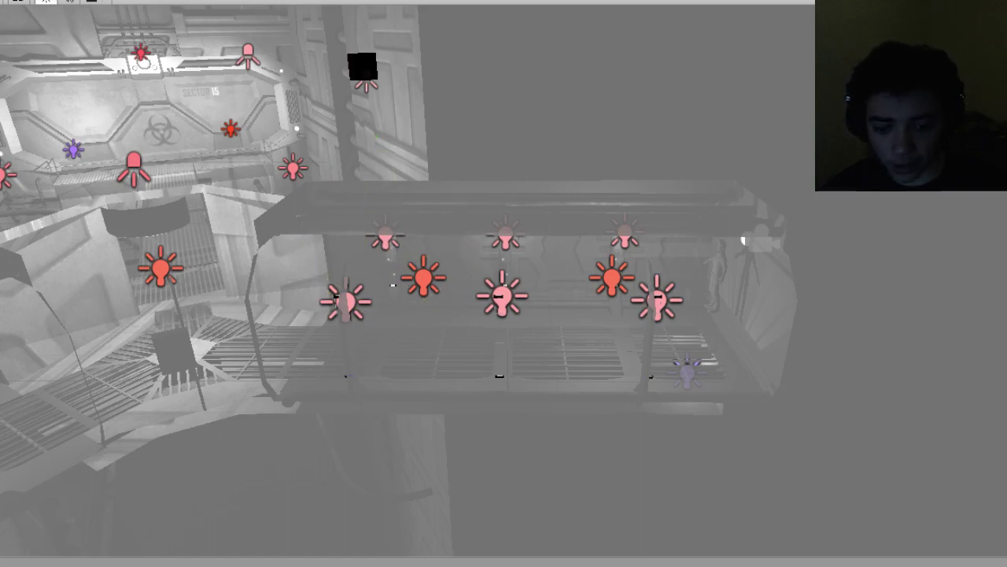
{"action": "key", "text": "Delete"}
{"action": "left_click", "coordinate": [590, 403]}
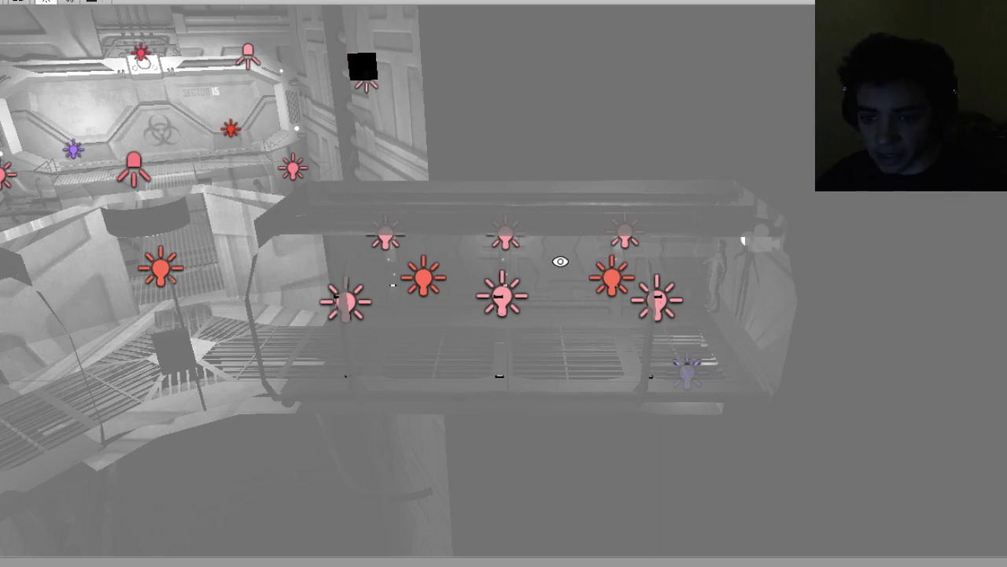
Select the middle small pink light on the corridor's far wall and inspect it from several angles.
{"action": "right_click_drag", "start_coordinate": [560, 260], "coordinate": [515, 256]}
{"action": "middle_click_drag", "start_coordinate": [560, 328], "coordinate": [483, 244]}
{"action": "left_click_drag", "start_coordinate": [483, 244], "coordinate": [546, 328], "text": "alt"}
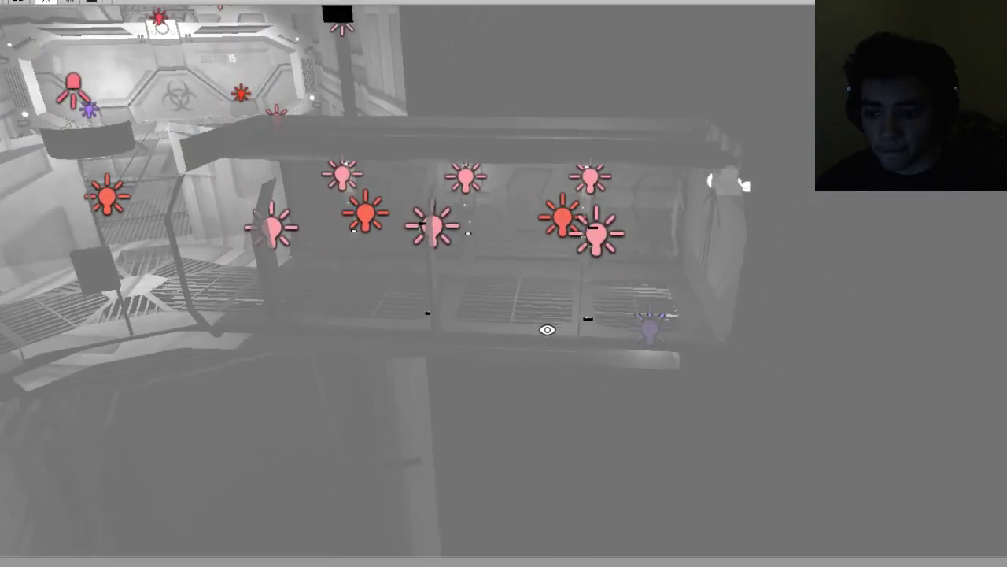
{"action": "scroll", "coordinate": [517, 299], "scroll_direction": "up", "scroll_amount": 6}
{"action": "right_click_drag", "start_coordinate": [506, 297], "coordinate": [570, 288]}
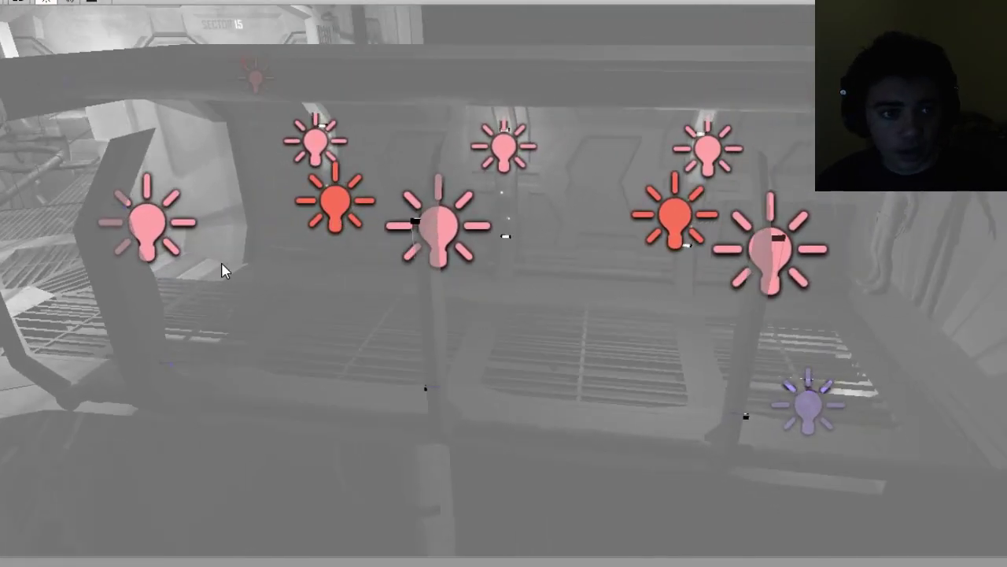
{"action": "scroll", "coordinate": [676, 258], "scroll_direction": "up", "scroll_amount": 1}
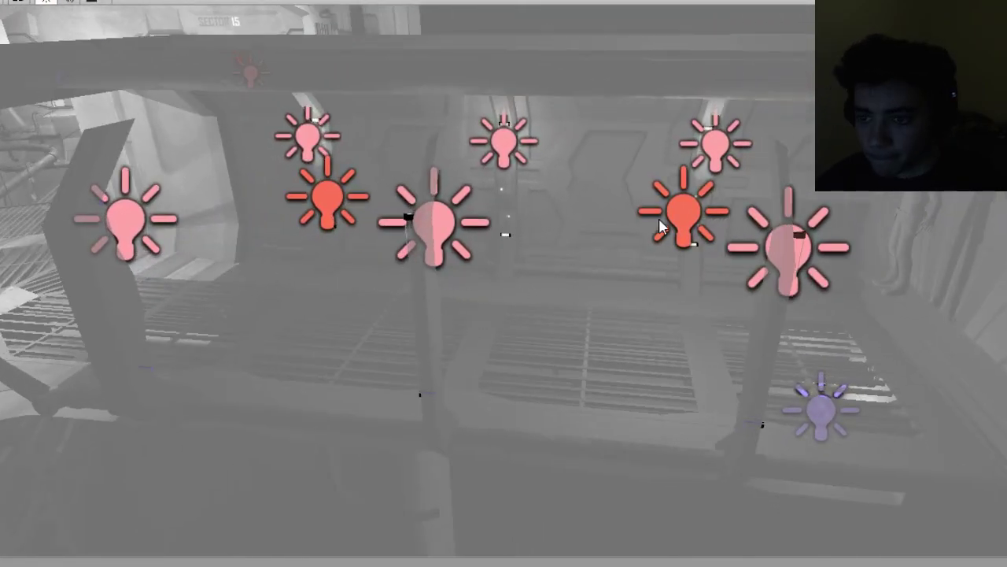
{"action": "left_click", "coordinate": [493, 154]}
{"action": "right_click_drag", "start_coordinate": [506, 234], "coordinate": [580, 281]}
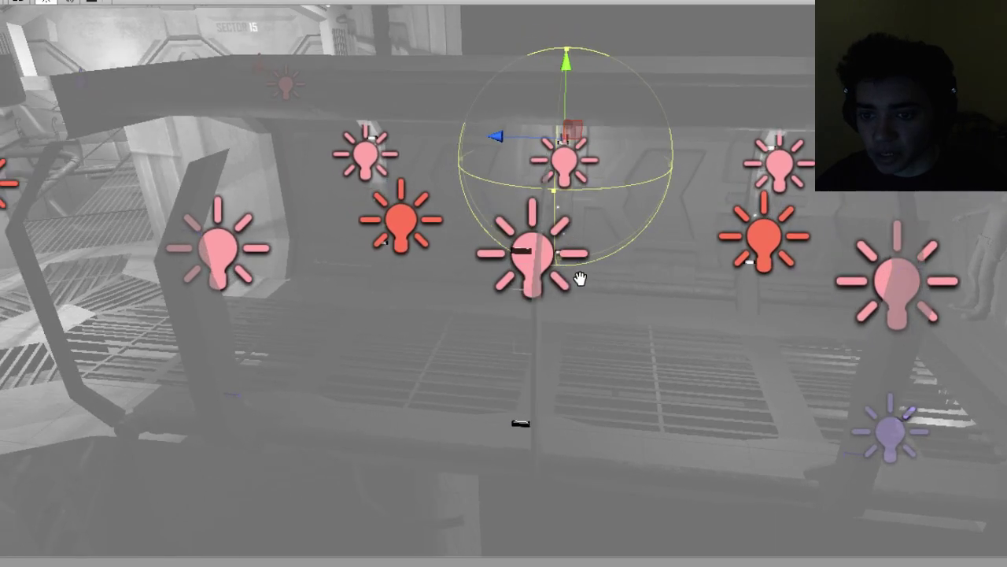
{"action": "right_click_drag", "start_coordinate": [510, 265], "coordinate": [606, 299]}
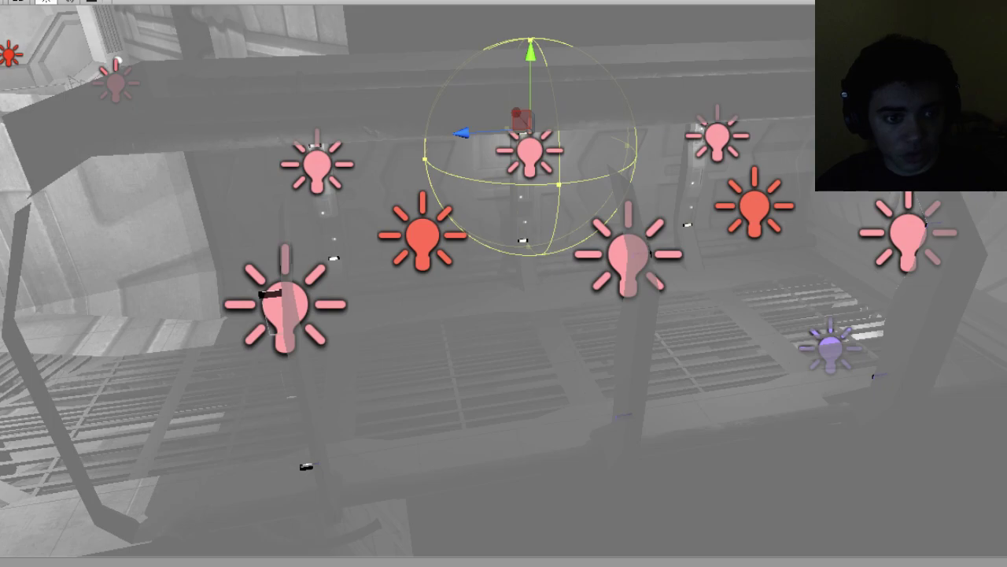
Select the large pink light nearest the junction and open the Animation window for it.
{"action": "left_click", "coordinate": [604, 260]}
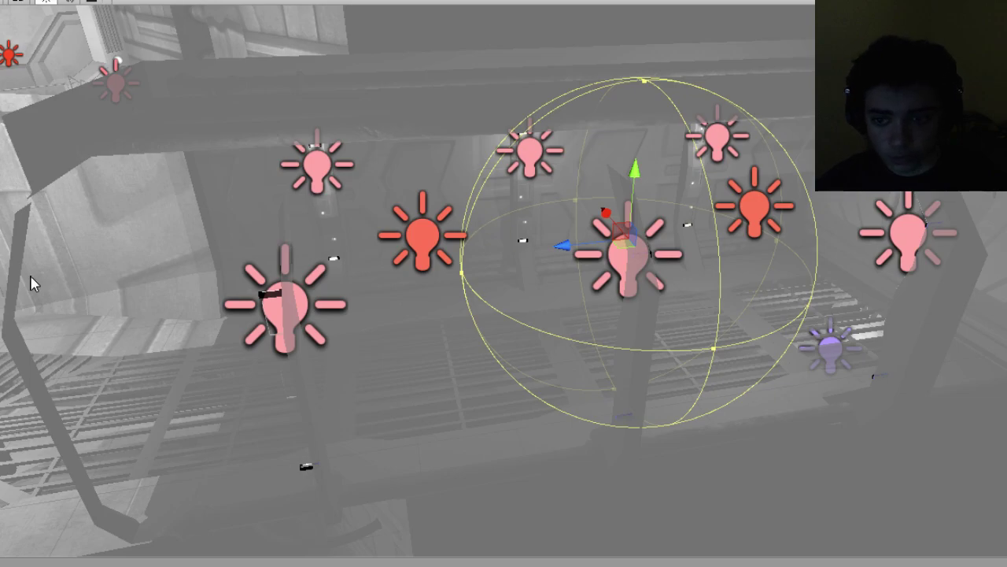
{"action": "left_click", "coordinate": [422, 244]}
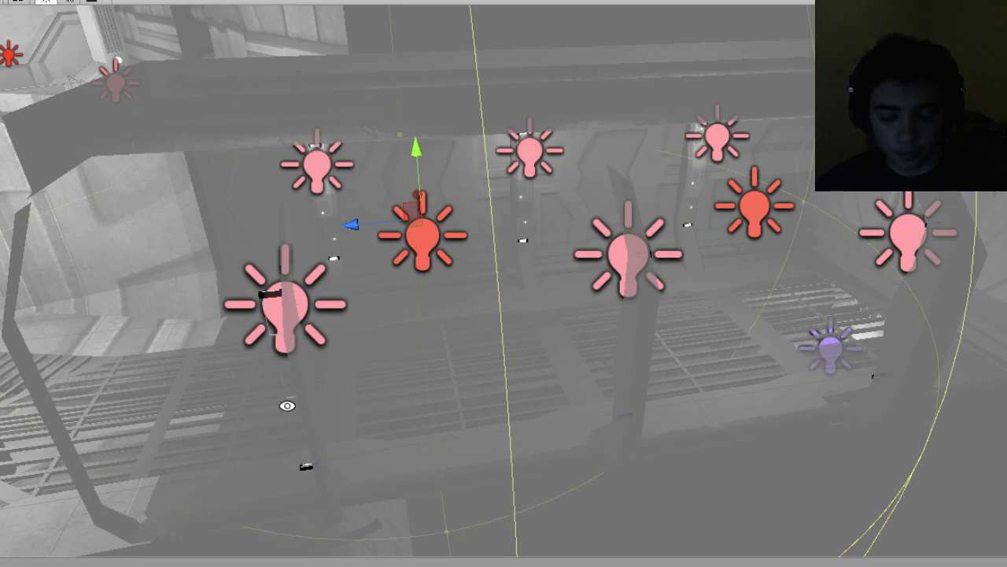
{"action": "middle_click_drag", "start_coordinate": [286, 406], "coordinate": [476, 382], "text": "alt"}
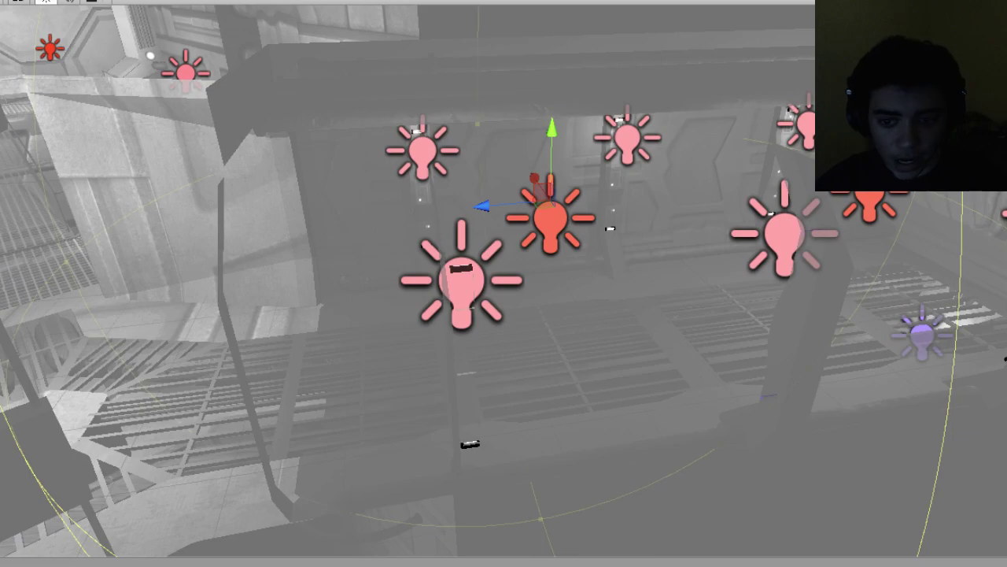
{"action": "left_click", "coordinate": [419, 291]}
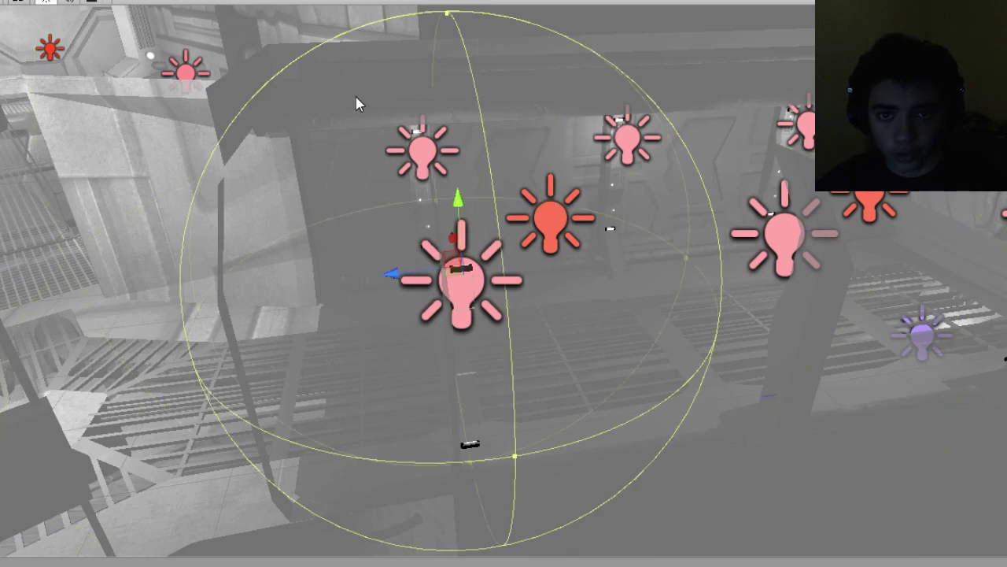
{"action": "left_click", "coordinate": [0, 0]}
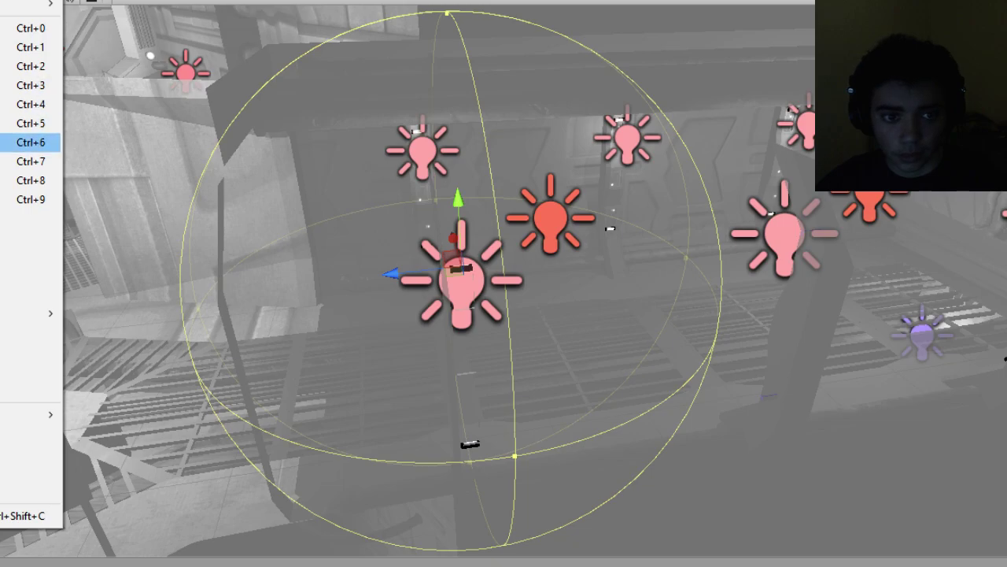
{"action": "left_click", "coordinate": [31, 142]}
{"action": "left_click_drag", "start_coordinate": [148, 492], "coordinate": [99, 73]}
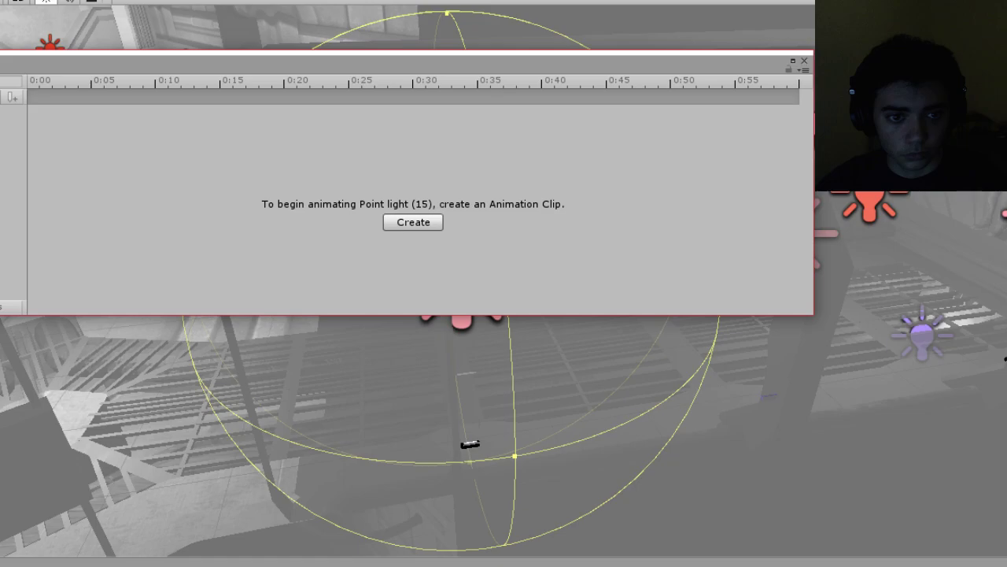
Create an animation clip for Point light (15) and save it alongside the existing ANIM files.
{"action": "left_click", "coordinate": [400, 227]}
{"action": "left_click", "coordinate": [0, 86]}
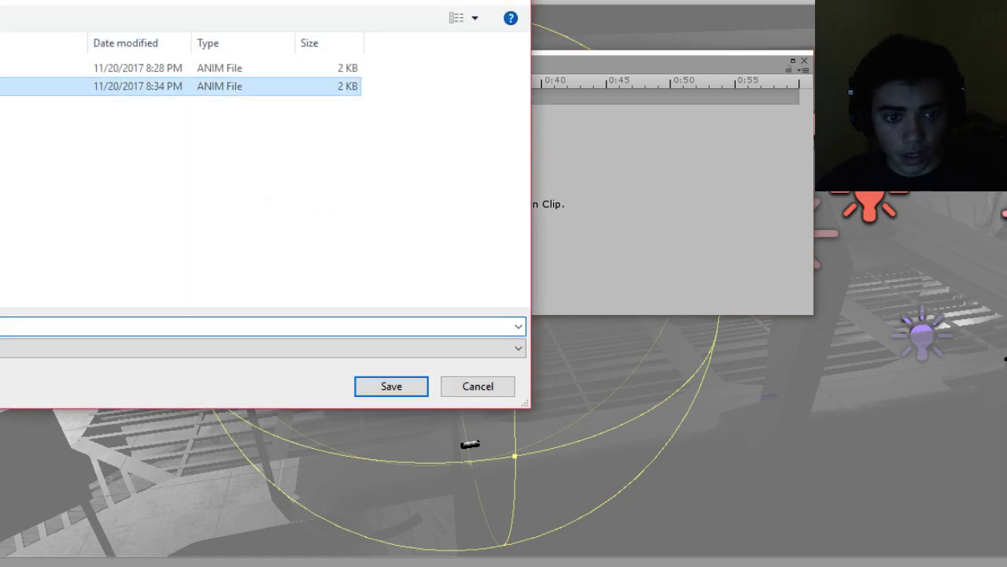
{"action": "left_click", "coordinate": [0, 326]}
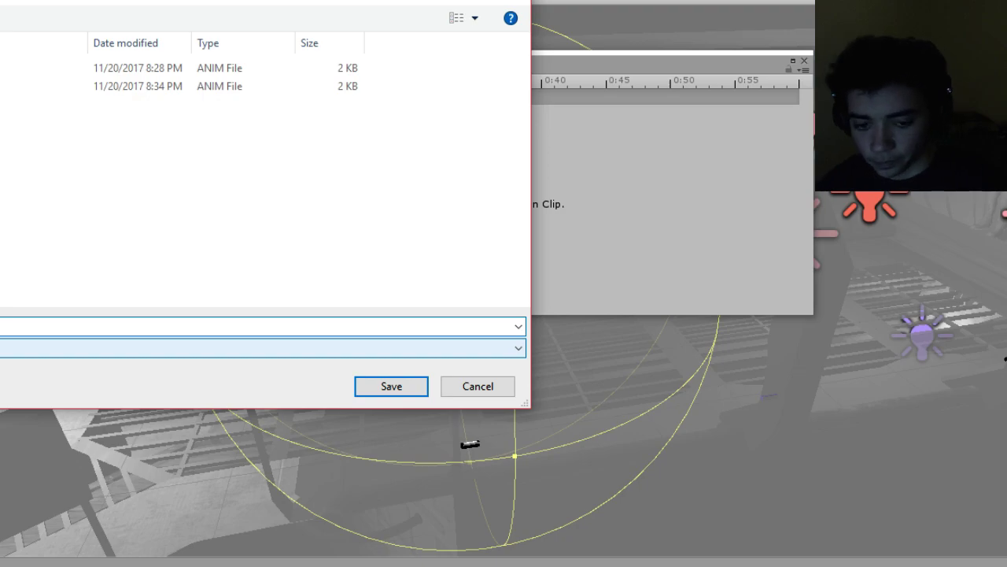
{"action": "left_click", "coordinate": [391, 386]}
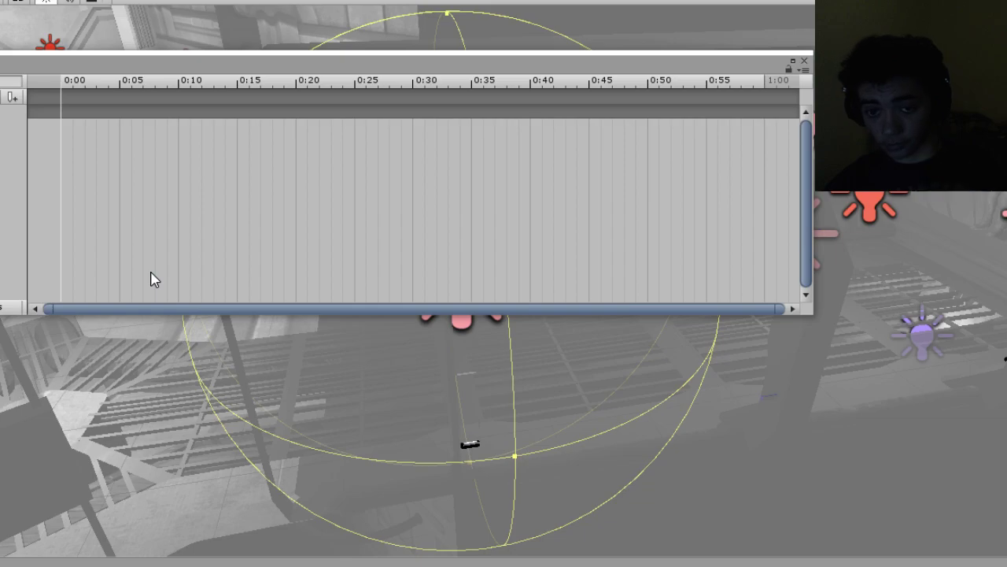
Change the new clip's sample rate and place the playhead at about 0:040 with keyframe recording enabled.
{"action": "mouse_move", "coordinate": [74, 83]}
{"action": "left_mouse_down"}
{"action": "mouse_move", "coordinate": [112, 84]}
{"action": "mouse_move", "coordinate": [65, 82]}
{"action": "left_mouse_up"}
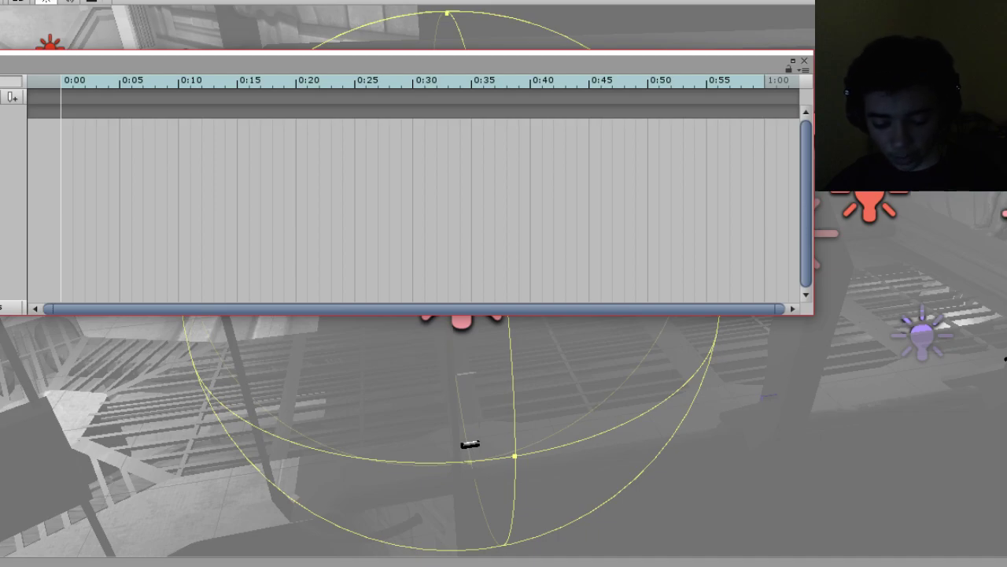
{"action": "key", "text": "Return"}
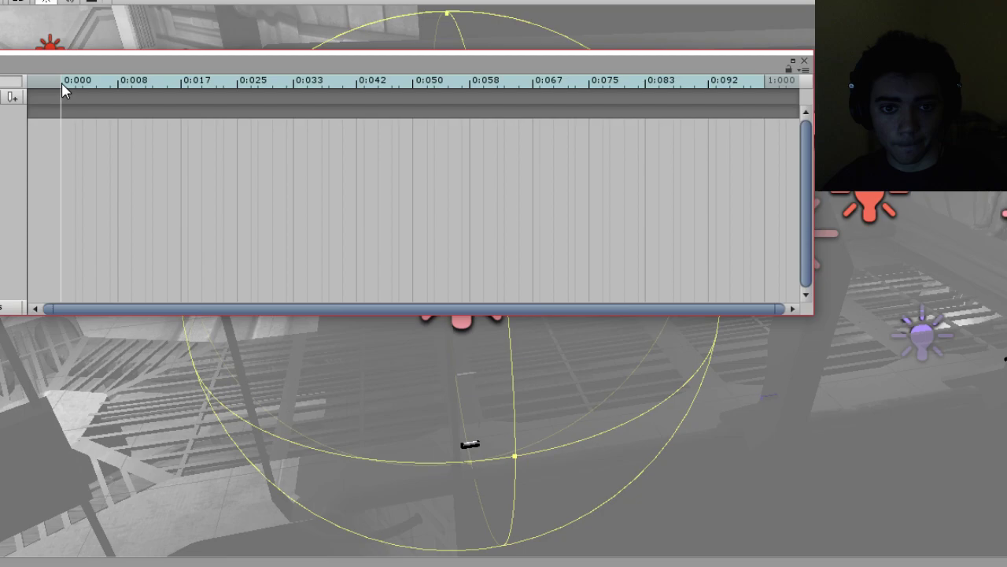
{"action": "left_click", "coordinate": [124, 84]}
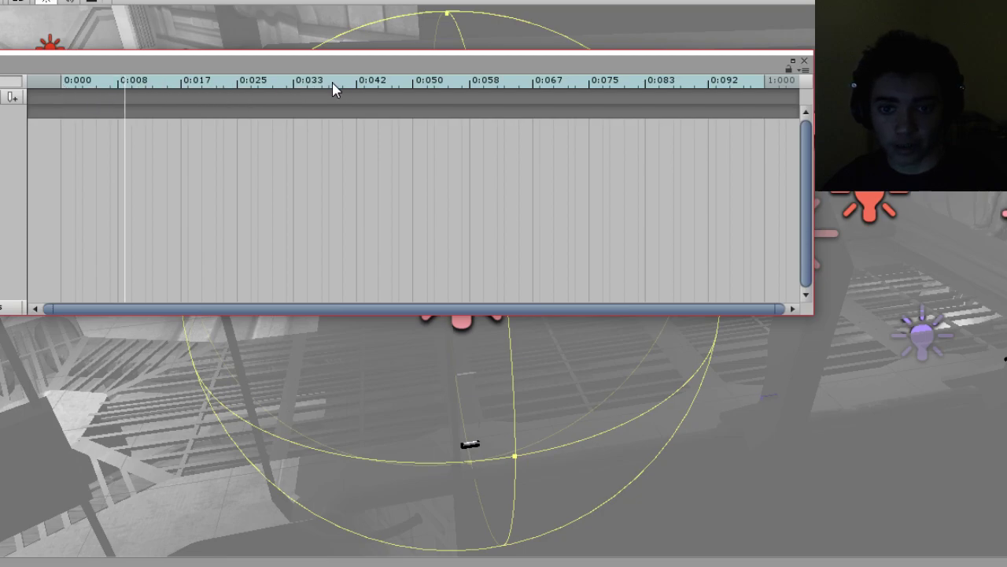
{"action": "left_click", "coordinate": [356, 85]}
{"action": "mouse_move", "coordinate": [356, 89]}
{"action": "left_mouse_down"}
{"action": "mouse_move", "coordinate": [336, 95]}
{"action": "mouse_move", "coordinate": [343, 89]}
{"action": "left_mouse_up"}
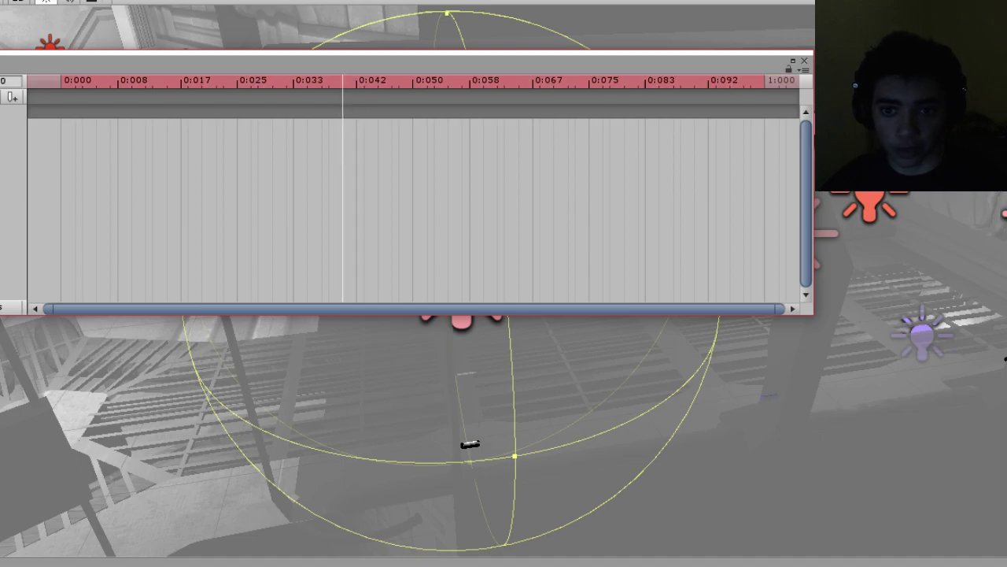
Check the keyframe timing on the neighbouring red light and return to the large pink light's timeline.
{"action": "right_click_drag", "start_coordinate": [960, 386], "coordinate": [643, 414]}
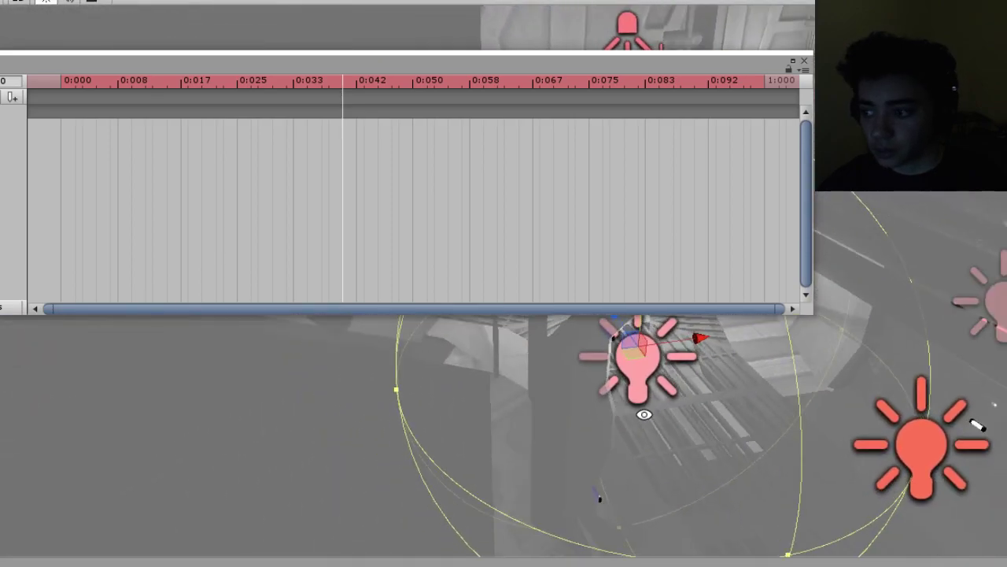
{"action": "right_click_drag", "start_coordinate": [785, 389], "coordinate": [627, 410]}
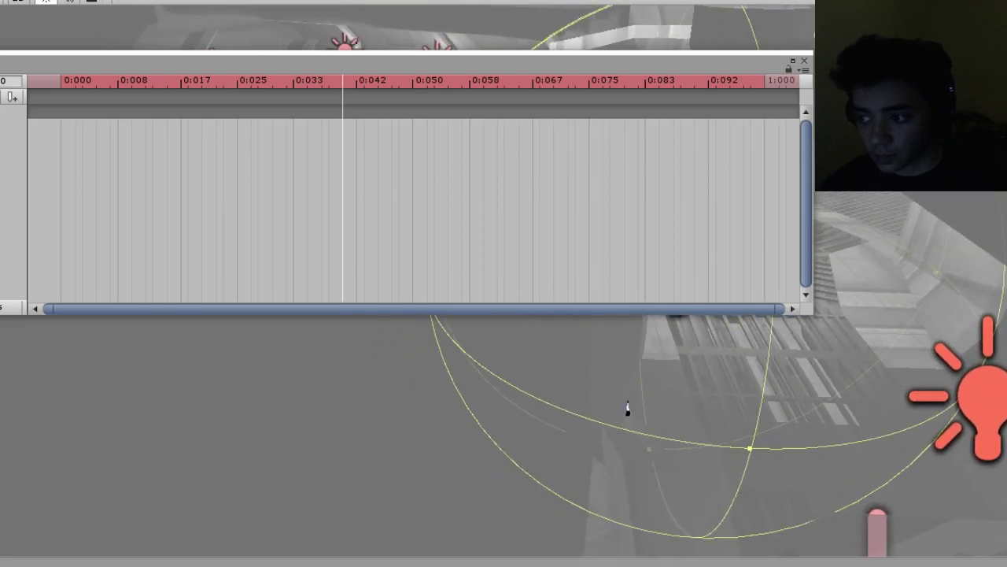
{"action": "left_click", "coordinate": [989, 397]}
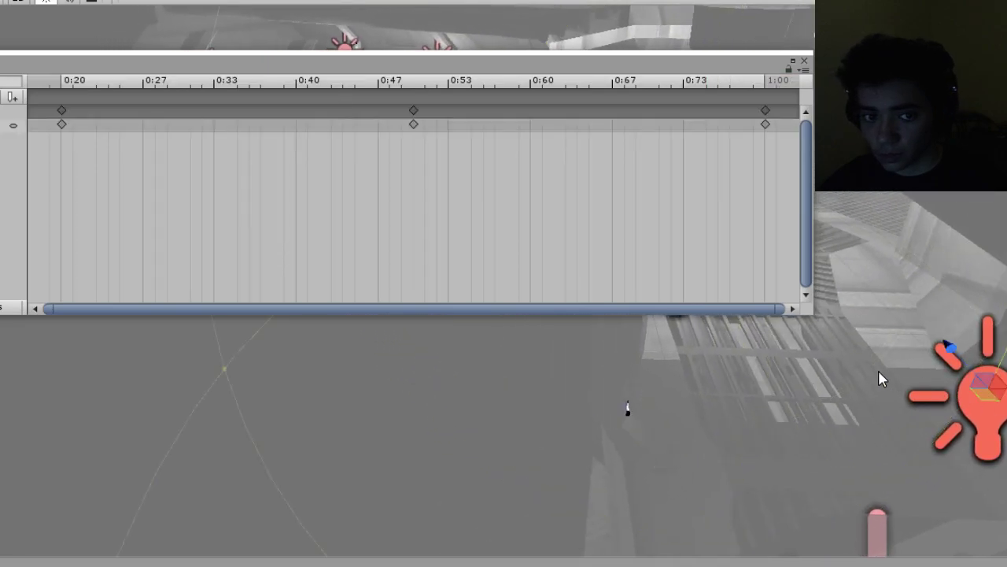
{"action": "right_click_drag", "start_coordinate": [880, 379], "coordinate": [837, 354]}
{"action": "left_click", "coordinate": [835, 352]}
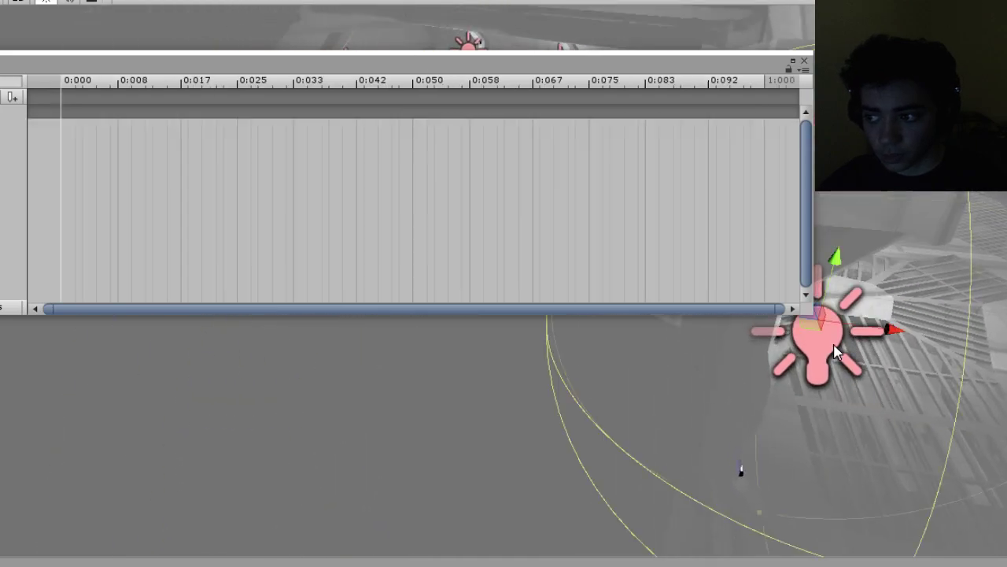
Select the other red light and a nearby pink light, and preview the animation that starts at 0:20.
{"action": "right_click_drag", "start_coordinate": [750, 383], "coordinate": [990, 289]}
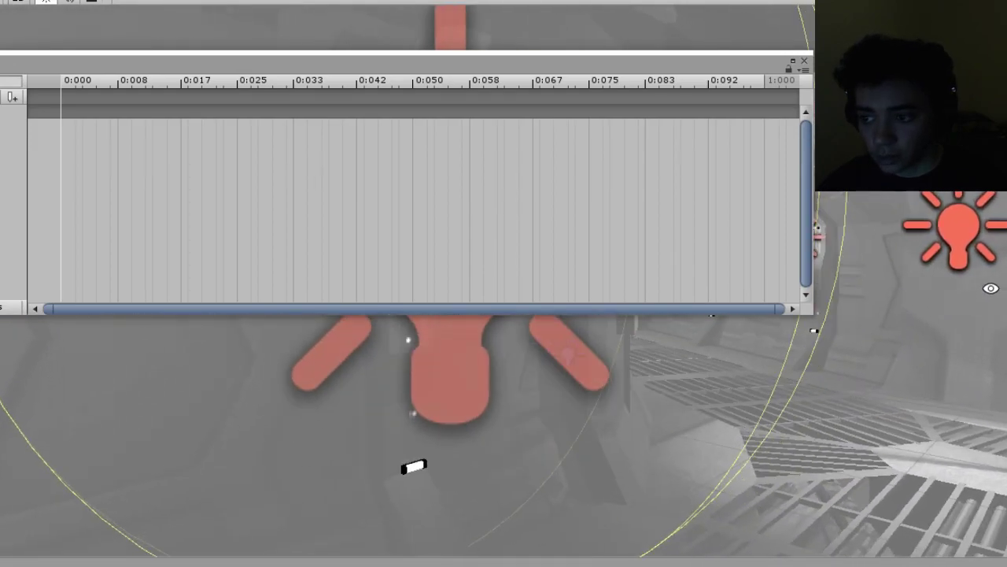
{"action": "left_click", "coordinate": [963, 225]}
{"action": "right_click_drag", "start_coordinate": [902, 281], "coordinate": [949, 272]}
{"action": "middle_click_drag", "start_coordinate": [949, 276], "coordinate": [955, 438]}
{"action": "right_click_drag", "start_coordinate": [949, 309], "coordinate": [898, 173]}
{"action": "right_click_drag", "start_coordinate": [976, 496], "coordinate": [321, 442]}
{"action": "left_click", "coordinate": [912, 90]}
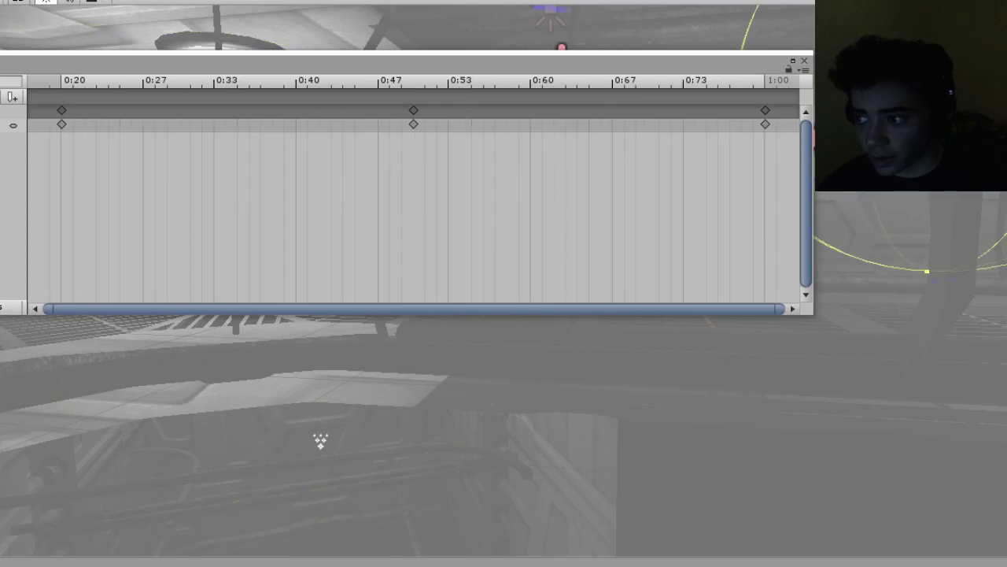
{"action": "scroll", "coordinate": [913, 91], "scroll_direction": "up", "scroll_amount": 3}
{"action": "middle_click_drag", "start_coordinate": [913, 102], "coordinate": [500, 37]}
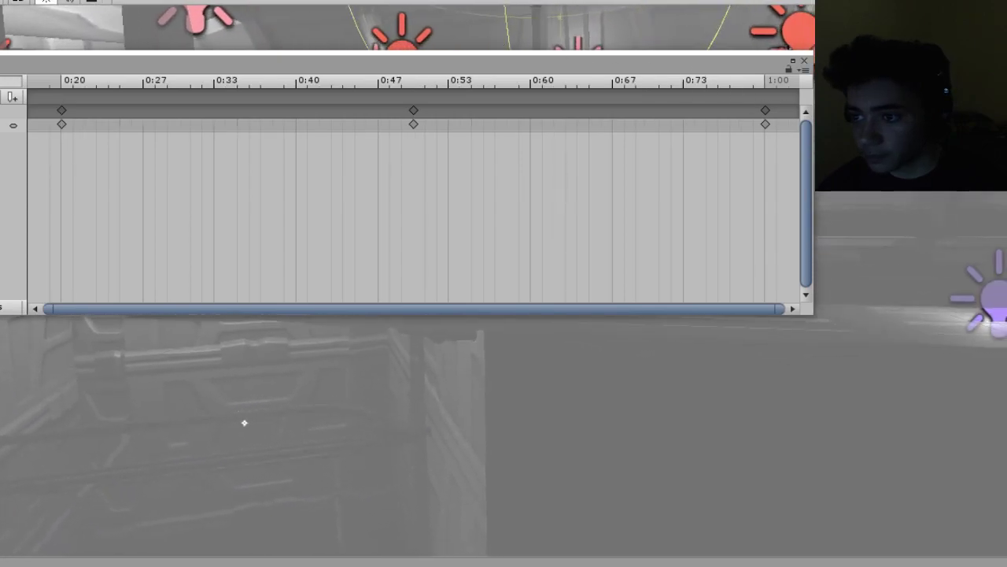
{"action": "right_click_drag", "start_coordinate": [244, 423], "coordinate": [279, 439]}
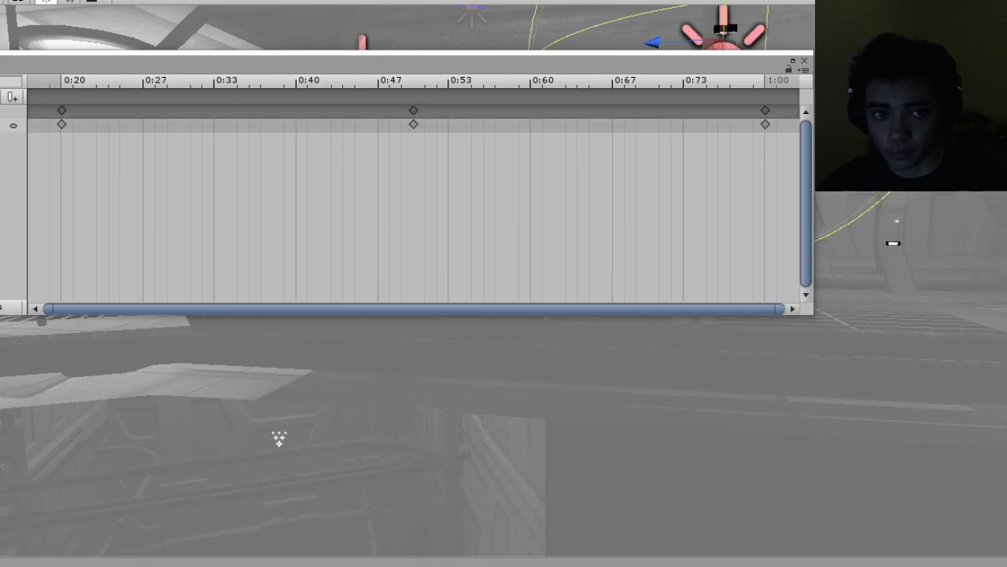
{"action": "key", "text": "space"}
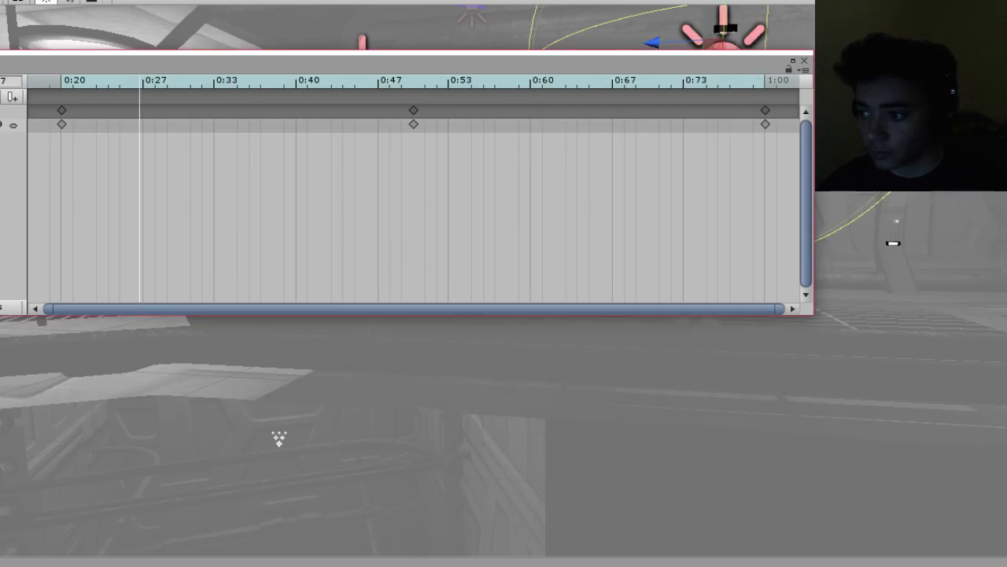
Select the red light over the grated junction and examine its animation keyframes.
{"action": "right_click_drag", "start_coordinate": [760, 35], "coordinate": [618, 31]}
{"action": "left_click_drag", "start_coordinate": [618, 32], "coordinate": [980, 368], "text": "alt"}
{"action": "right_click_drag", "start_coordinate": [980, 368], "coordinate": [836, 225]}
{"action": "right_click_drag", "start_coordinate": [909, 257], "coordinate": [916, 206]}
{"action": "left_click", "coordinate": [887, 237]}
{"action": "right_click_drag", "start_coordinate": [843, 351], "coordinate": [532, 288]}
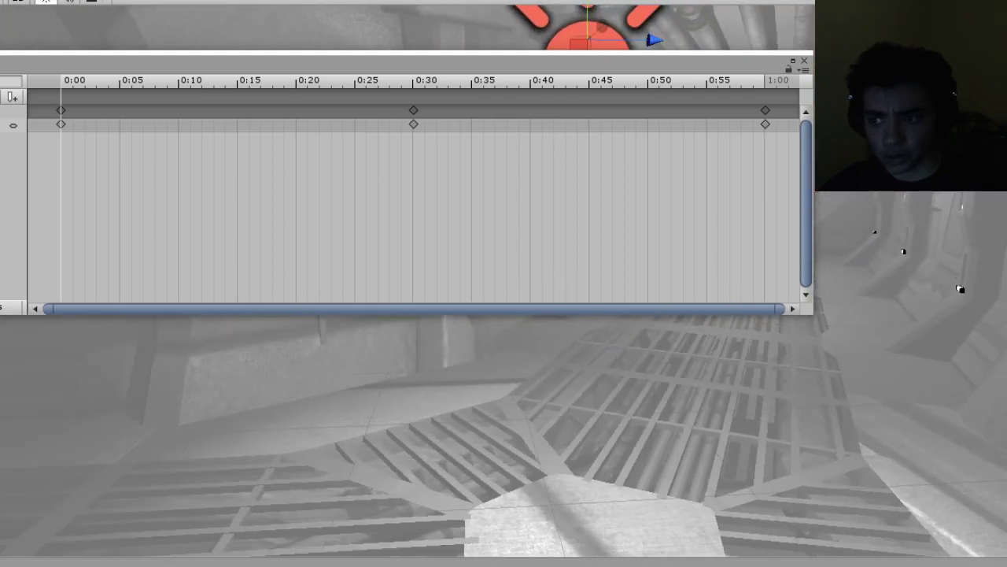
Compare the animation timelines of the junction's red light and a pink light in the corridor.
{"action": "left_click", "coordinate": [932, 118]}
{"action": "right_click_drag", "start_coordinate": [939, 246], "coordinate": [882, 195]}
{"action": "left_click", "coordinate": [882, 194]}
{"action": "right_click_drag", "start_coordinate": [931, 277], "coordinate": [955, 300]}
{"action": "scroll", "coordinate": [921, 290], "scroll_direction": "down", "scroll_amount": 2}
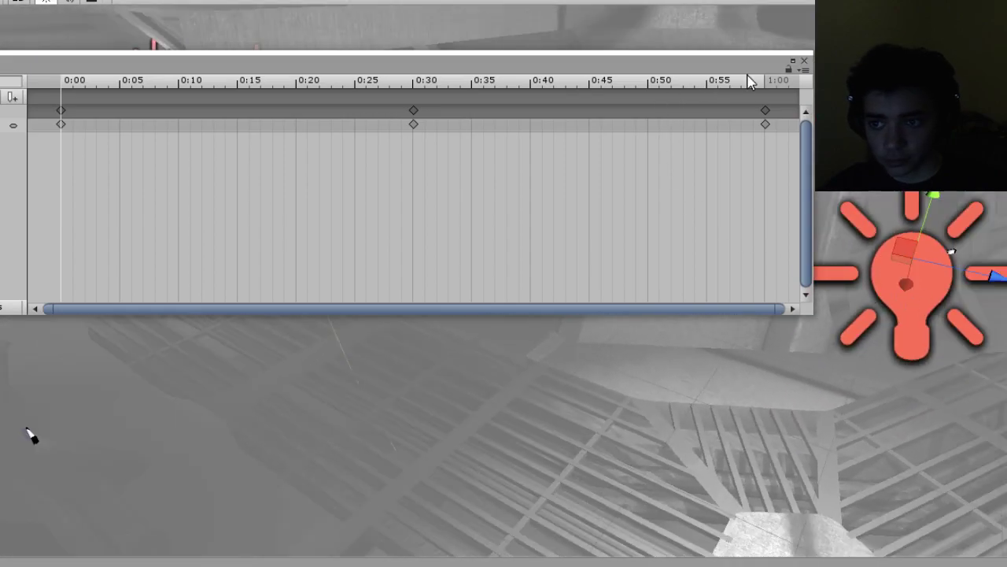
{"action": "right_click_drag", "start_coordinate": [931, 178], "coordinate": [871, 180]}
{"action": "right_click_drag", "start_coordinate": [997, 177], "coordinate": [962, 188]}
{"action": "left_click", "coordinate": [963, 188]}
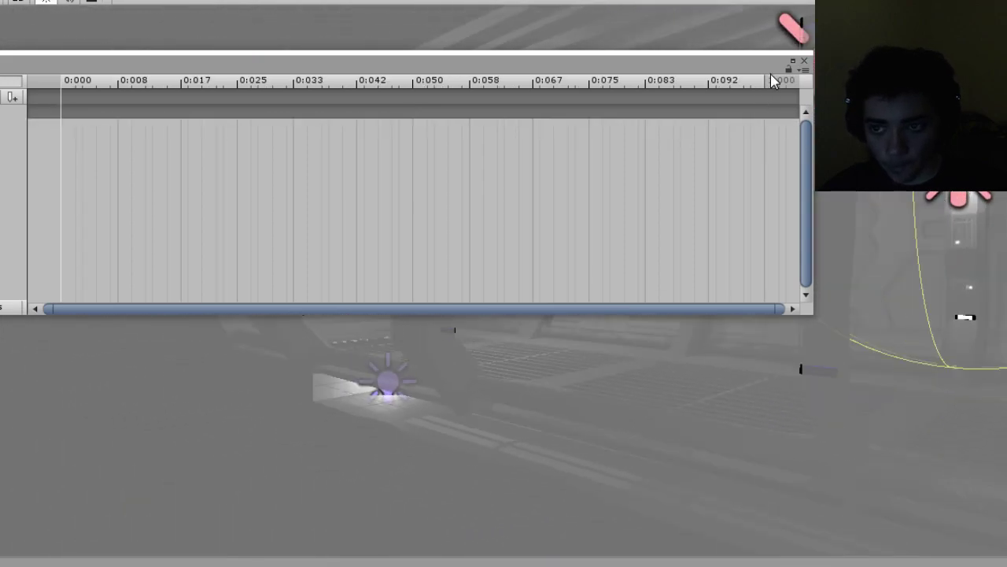
Close the animation timeline and permanently delete the FlashingLight3.anim asset from the Animations folder.
{"action": "left_click", "coordinate": [804, 61]}
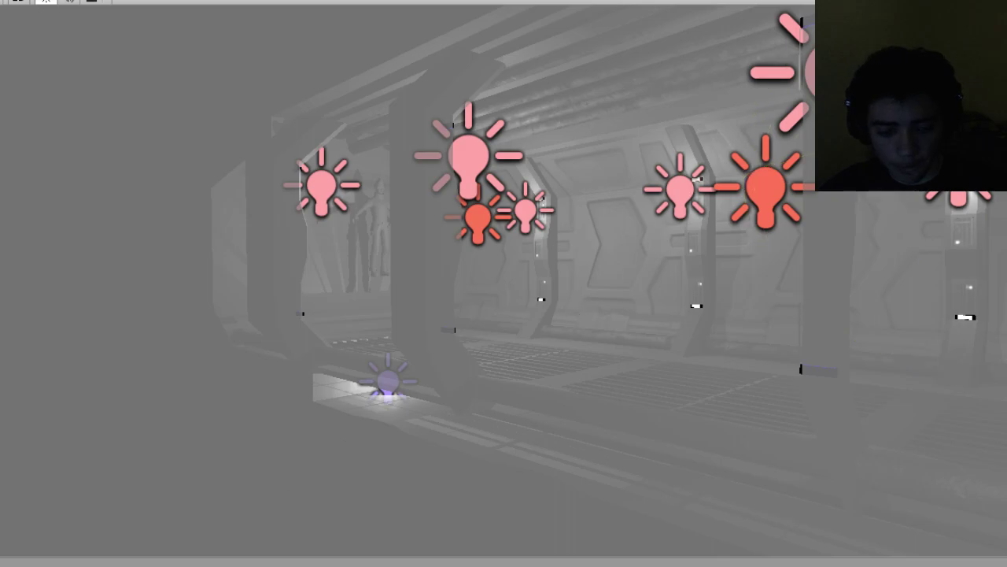
{"action": "key", "text": "Delete"}
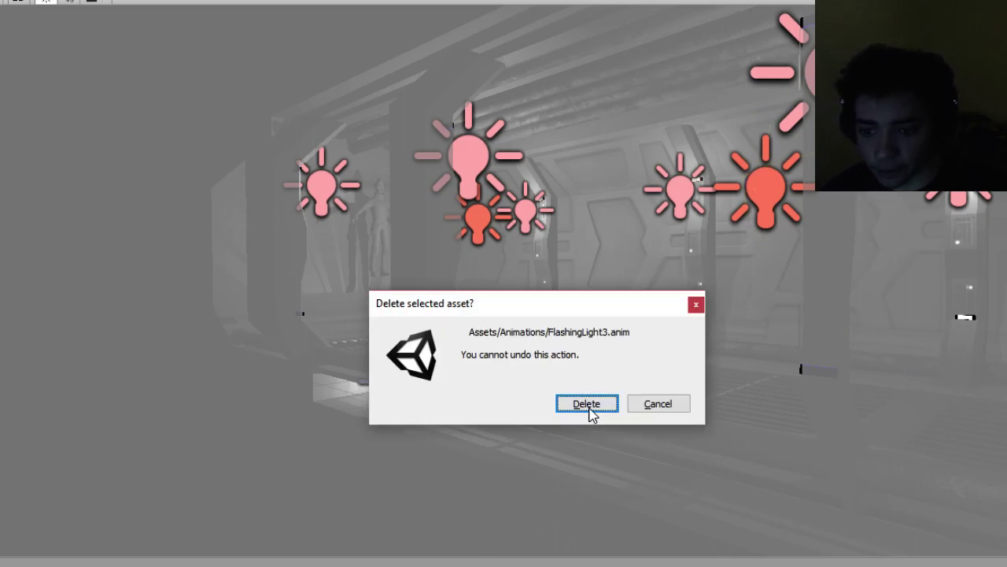
{"action": "left_click", "coordinate": [588, 406]}
Select the large red light over the grated junction and delete the next unwanted asset.
{"action": "left_click", "coordinate": [958, 193]}
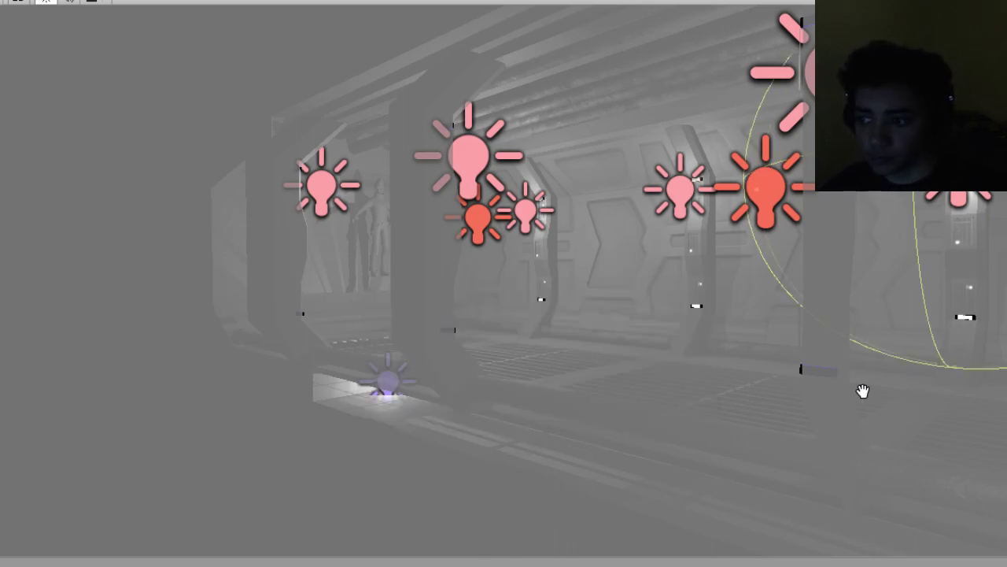
{"action": "middle_click_drag", "start_coordinate": [863, 391], "coordinate": [573, 360]}
{"action": "scroll", "coordinate": [574, 356], "scroll_direction": "down", "scroll_amount": 4}
{"action": "middle_click_drag", "start_coordinate": [629, 310], "coordinate": [457, 395]}
{"action": "scroll", "coordinate": [456, 395], "scroll_direction": "down", "scroll_amount": 3}
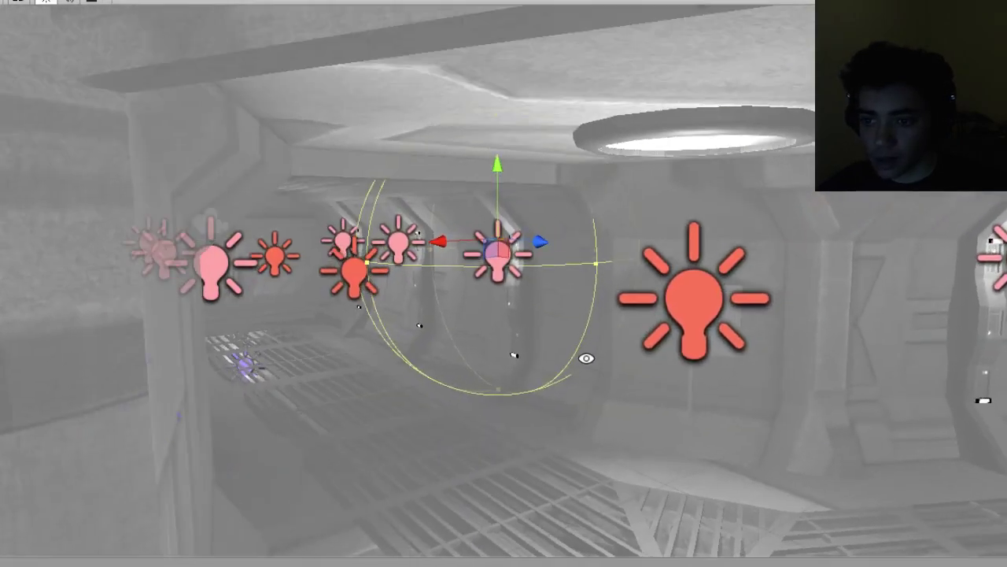
{"action": "left_click", "coordinate": [708, 305]}
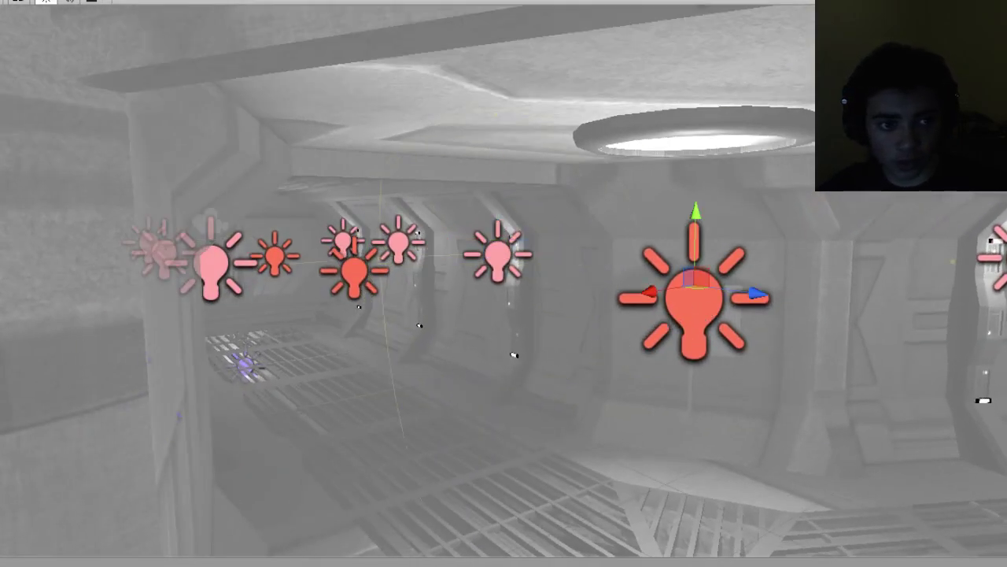
{"action": "left_click", "coordinate": [709, 305]}
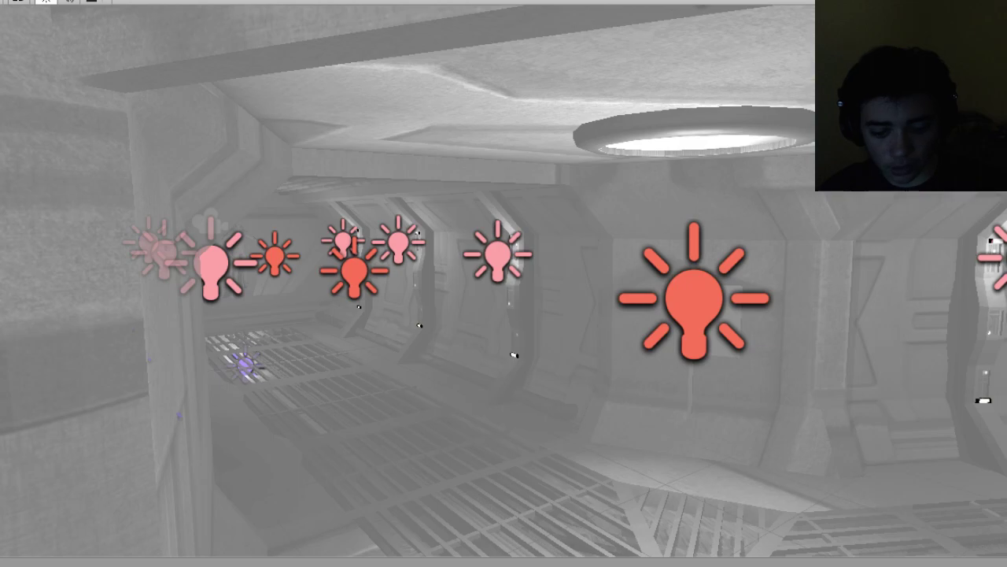
{"action": "key", "text": "Delete"}
{"action": "left_click", "coordinate": [583, 404]}
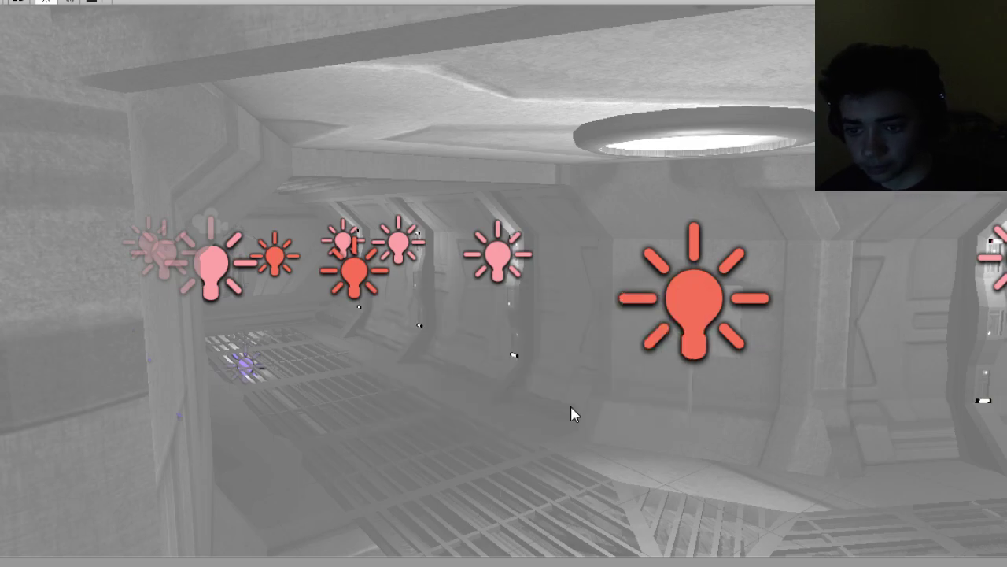
Select the pink wall lights on both sides of the junction's red light to inspect them.
{"action": "left_click", "coordinate": [996, 272]}
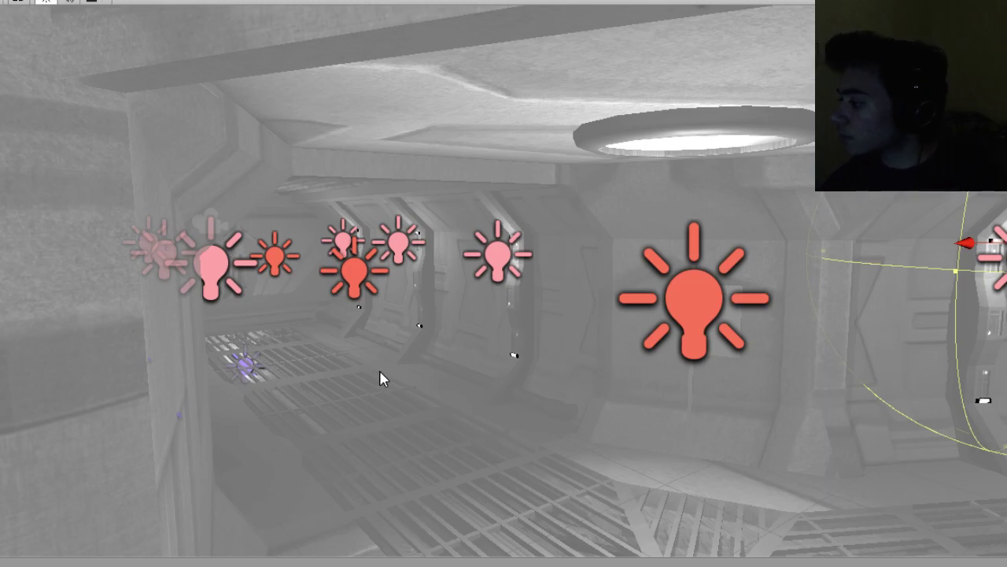
{"action": "right_click_drag", "start_coordinate": [309, 340], "coordinate": [570, 180]}
{"action": "left_click", "coordinate": [571, 175]}
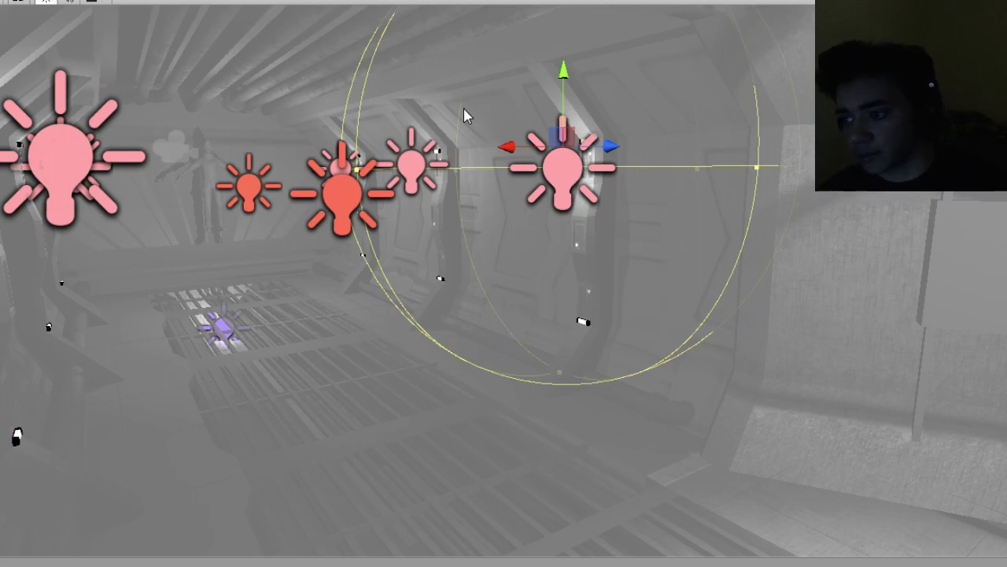
{"action": "scroll", "coordinate": [463, 109], "scroll_direction": "down", "scroll_amount": 3}
{"action": "left_click", "coordinate": [866, 263]}
{"action": "right_click_drag", "start_coordinate": [866, 264], "coordinate": [629, 308]}
Create a new asset in the project's assets folder.
{"action": "right_click", "coordinate": [13, 566]}
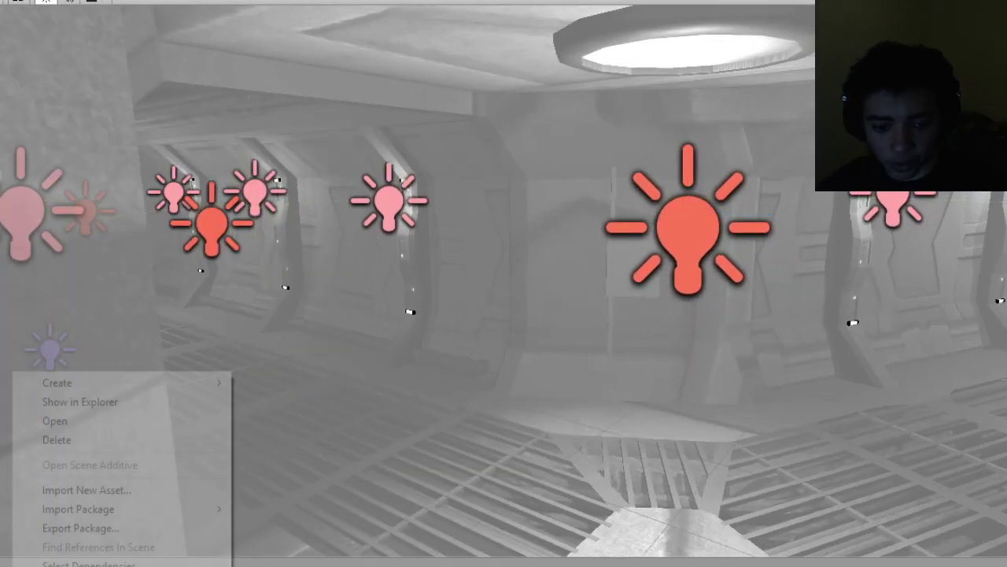
{"action": "mouse_move", "coordinate": [132, 389]}
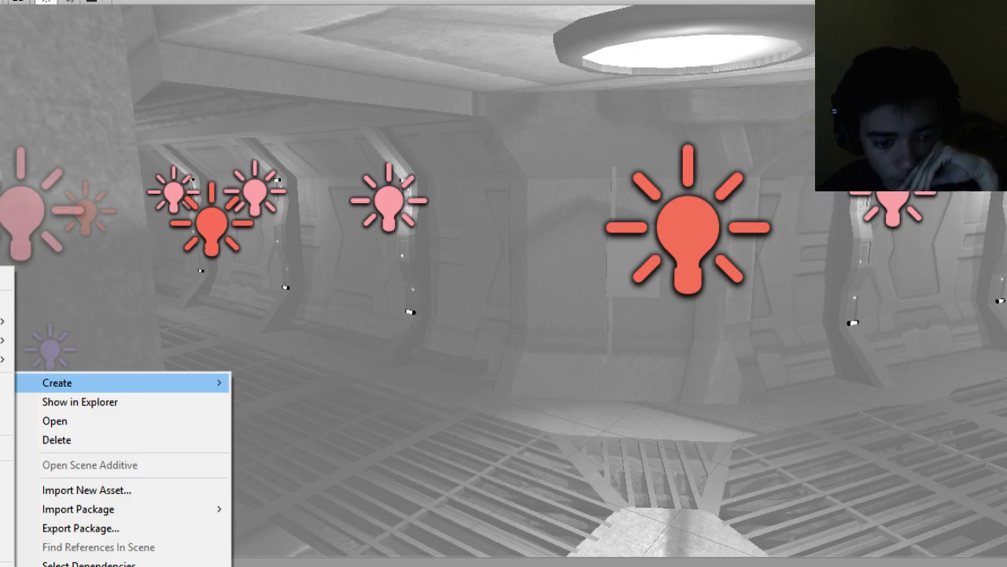
{"action": "left_click", "coordinate": [6, 563]}
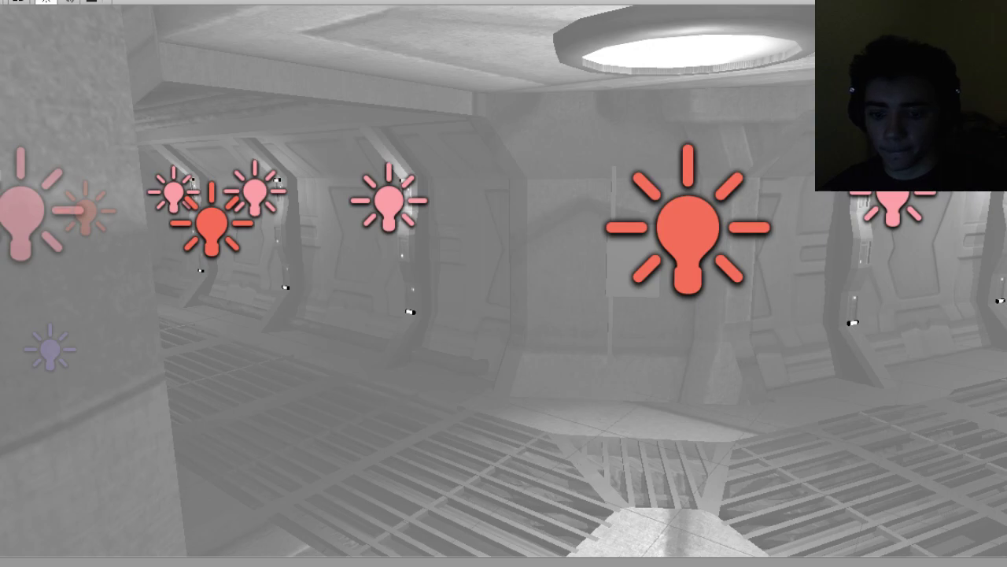
Set the sample rate of the large red junction light's clip to 100 and scrub the playhead to about 0:040.
{"action": "left_click", "coordinate": [673, 234]}
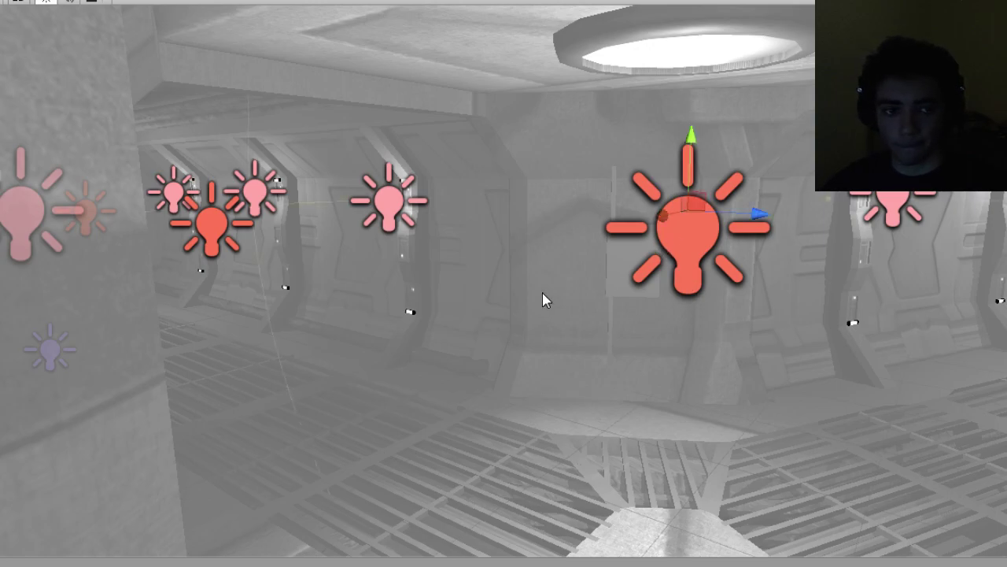
{"action": "key", "text": "q"}
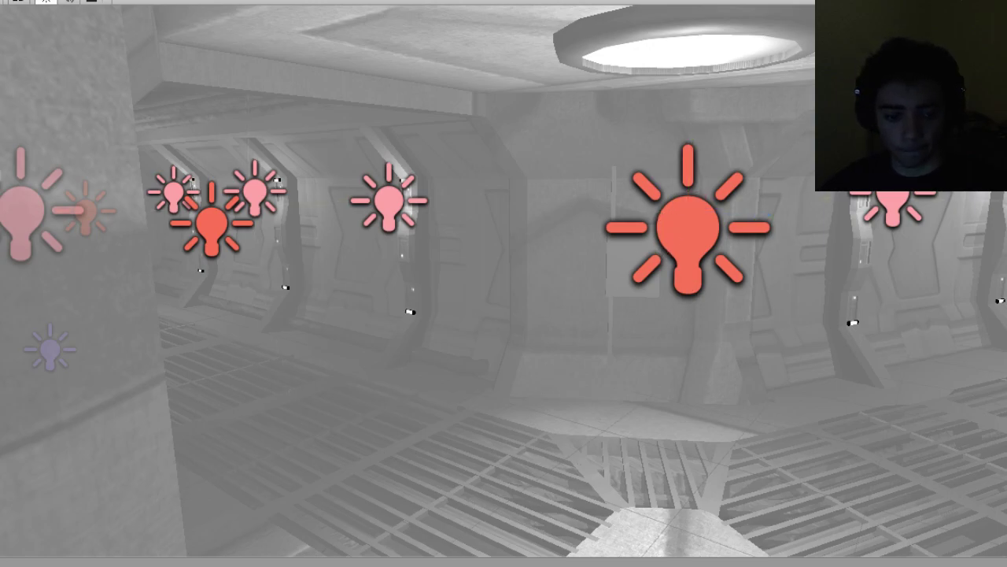
{"action": "left_click", "coordinate": [679, 237]}
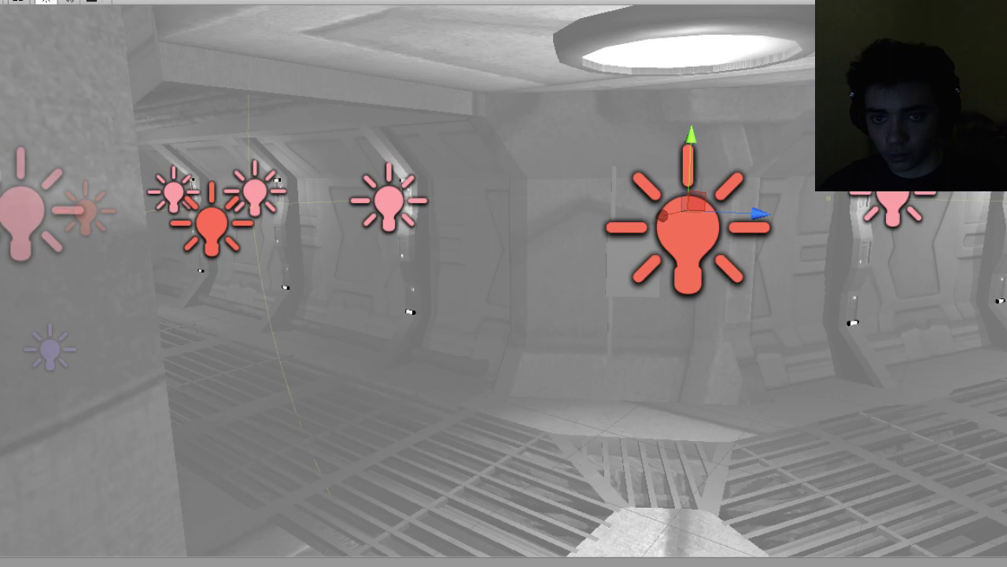
{"action": "left_click", "coordinate": [1, 1]}
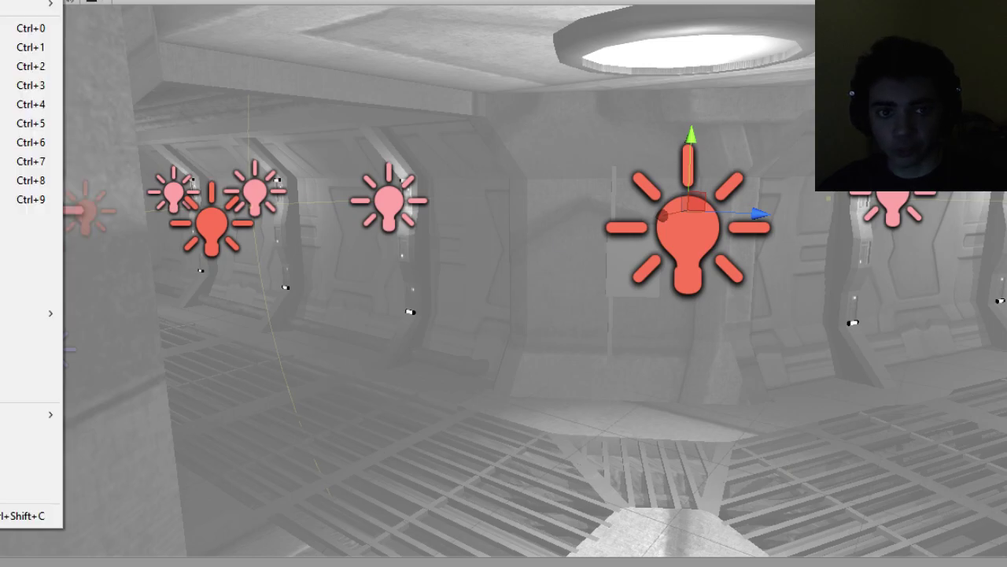
{"action": "left_click", "coordinate": [32, 142]}
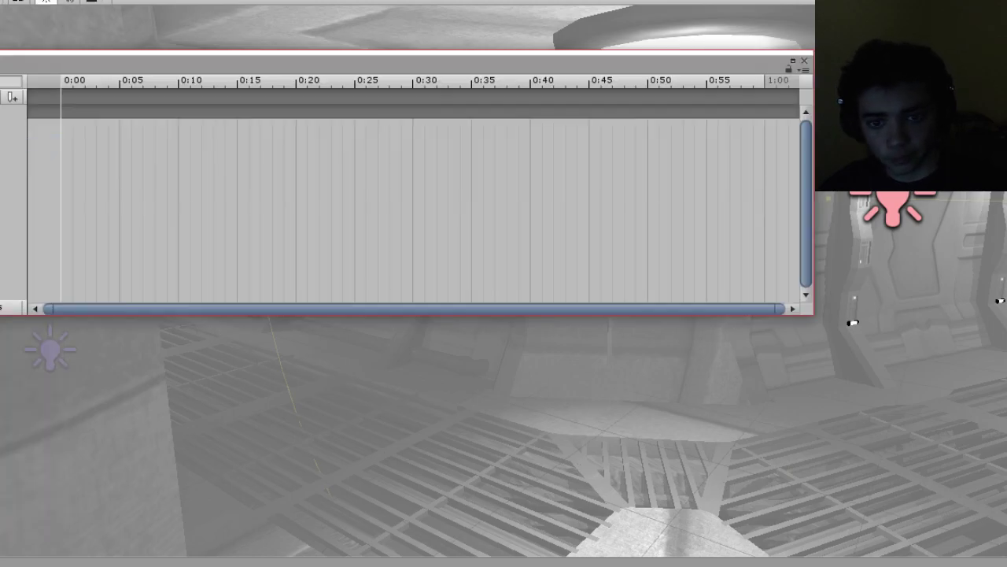
{"action": "left_click_drag", "start_coordinate": [243, 77], "coordinate": [239, 56]}
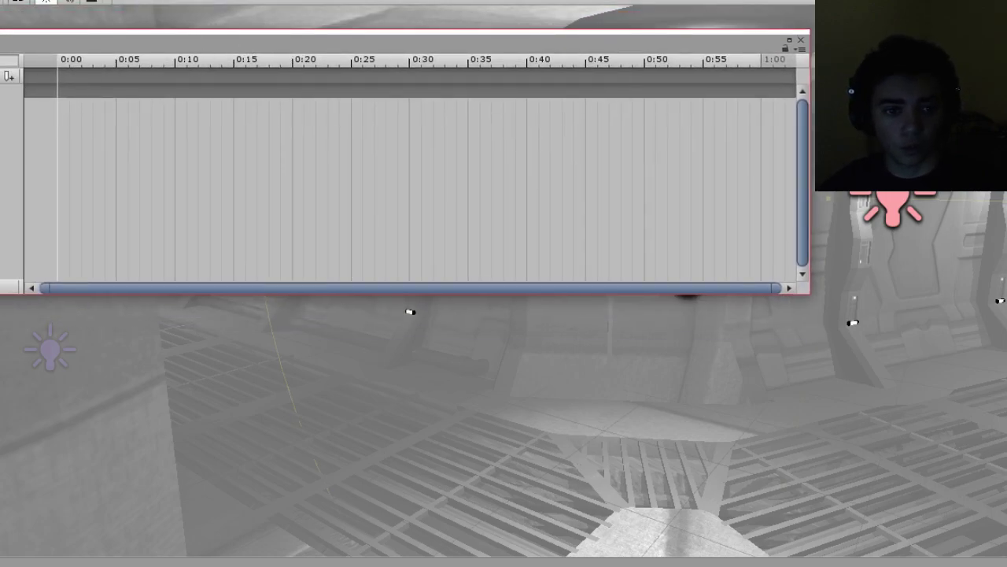
{"action": "type", "text": "100"}
{"action": "key", "text": "Return"}
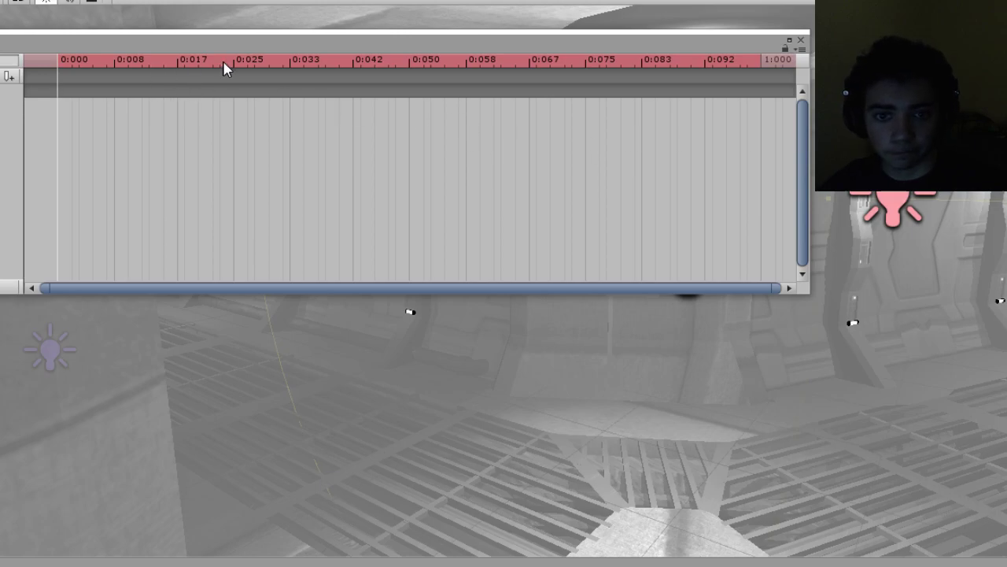
{"action": "left_click_drag", "start_coordinate": [224, 67], "coordinate": [342, 69]}
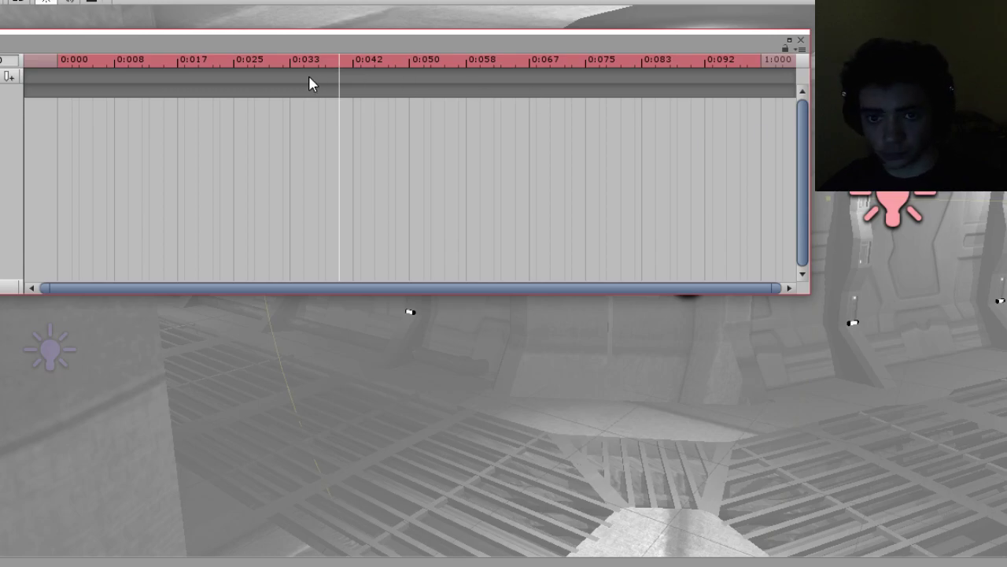
{"action": "left_click_drag", "start_coordinate": [338, 58], "coordinate": [352, 74]}
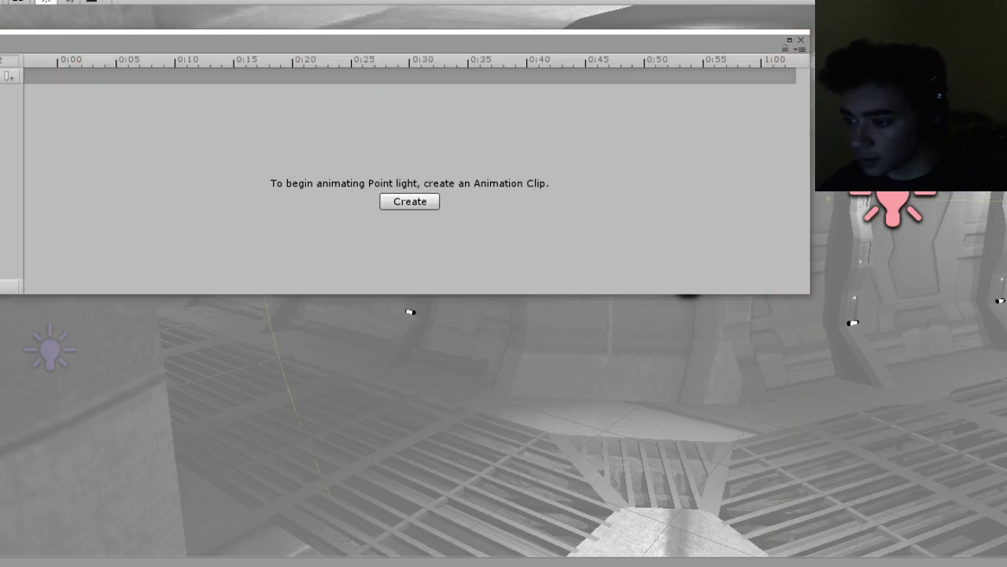
Examine the junction's red light and the surrounding corridor lights from several viewpoints.
{"action": "right_click_drag", "start_coordinate": [945, 271], "coordinate": [905, 267]}
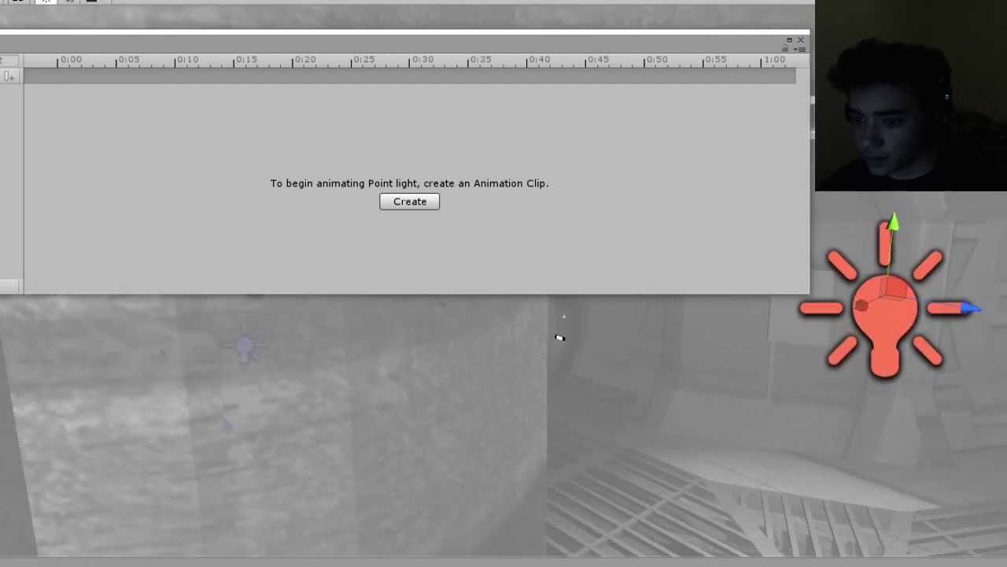
{"action": "left_click", "coordinate": [886, 326]}
{"action": "right_click_drag", "start_coordinate": [904, 325], "coordinate": [1006, 359]}
{"action": "left_click", "coordinate": [935, 235]}
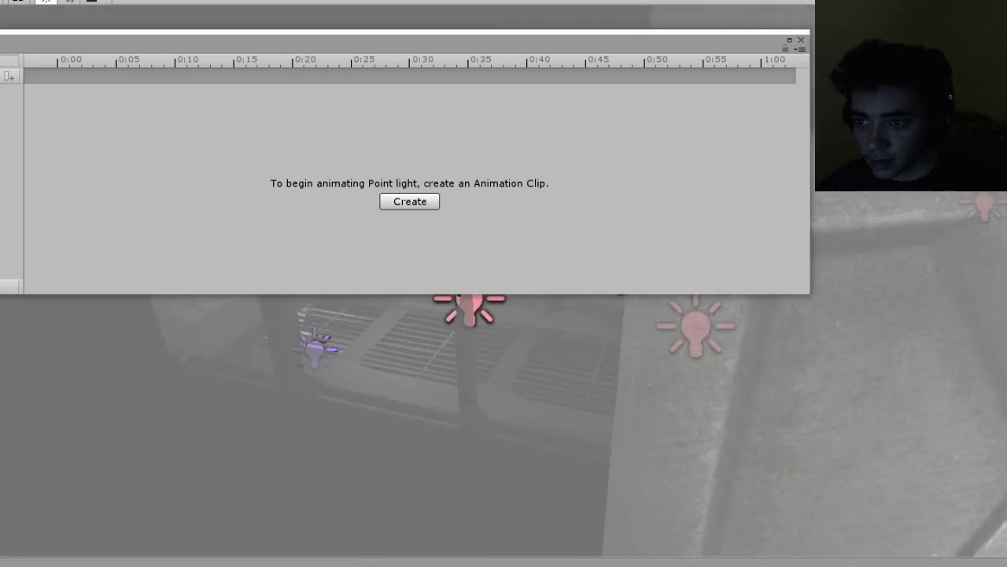
{"action": "middle_click_drag", "start_coordinate": [1006, 359], "coordinate": [980, 360]}
{"action": "right_click_drag", "start_coordinate": [981, 360], "coordinate": [940, 353]}
{"action": "middle_click_drag", "start_coordinate": [940, 353], "coordinate": [901, 355]}
{"action": "right_click_drag", "start_coordinate": [901, 355], "coordinate": [845, 356]}
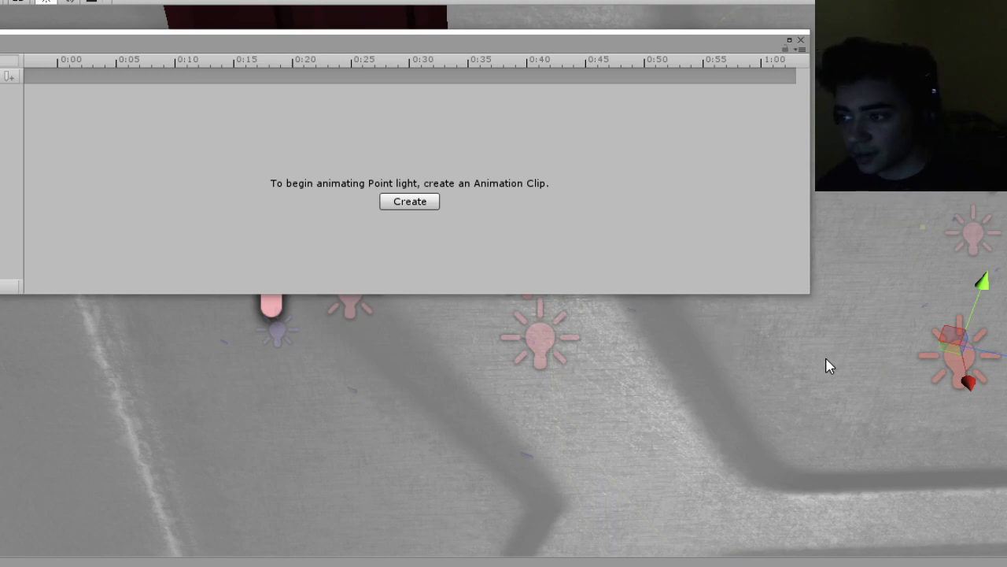
{"action": "right_click_drag", "start_coordinate": [826, 365], "coordinate": [669, 246]}
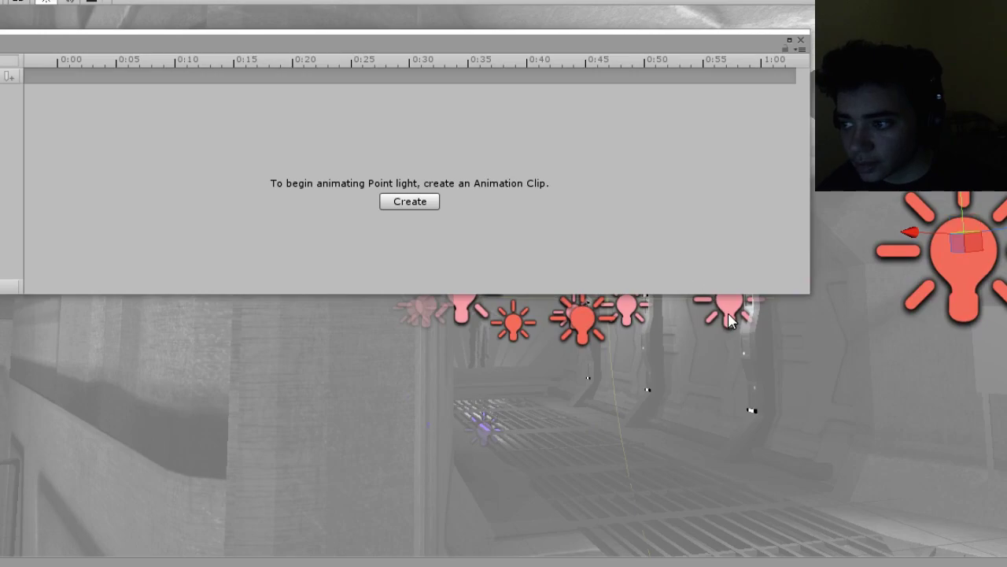
{"action": "right_click_drag", "start_coordinate": [799, 354], "coordinate": [837, 378]}
{"action": "middle_click_drag", "start_coordinate": [836, 377], "coordinate": [658, 364]}
{"action": "right_click_drag", "start_coordinate": [658, 364], "coordinate": [734, 380]}
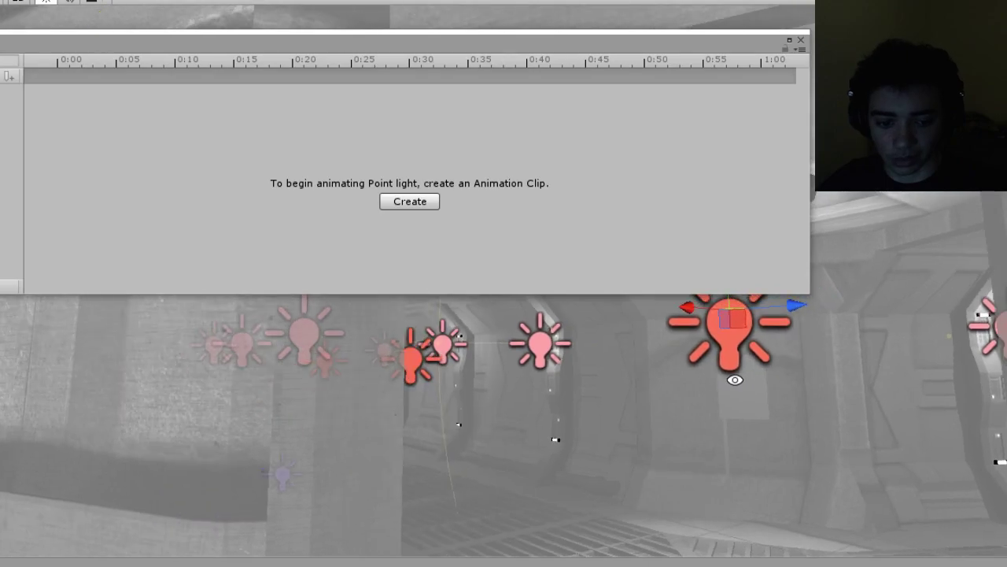
Preview the animation of a red light farther along the corridor and return its playhead to 0:20.
{"action": "left_click_drag", "start_coordinate": [740, 40], "coordinate": [1006, 472]}
{"action": "left_click_drag", "start_coordinate": [274, 477], "coordinate": [236, 561]}
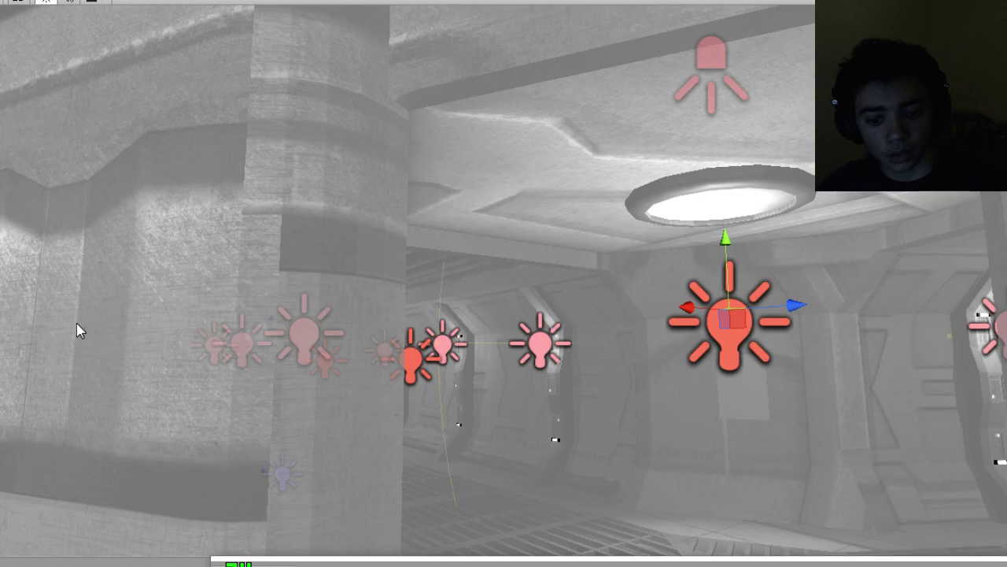
{"action": "left_click_drag", "start_coordinate": [457, 366], "coordinate": [648, 404], "text": "alt"}
{"action": "right_click_drag", "start_coordinate": [647, 403], "coordinate": [708, 361]}
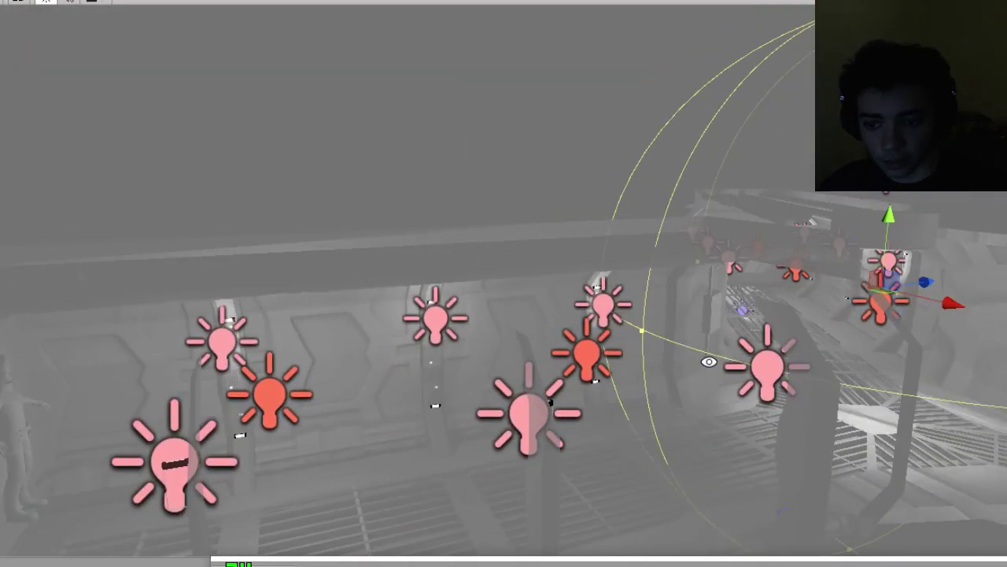
{"action": "left_click", "coordinate": [590, 354]}
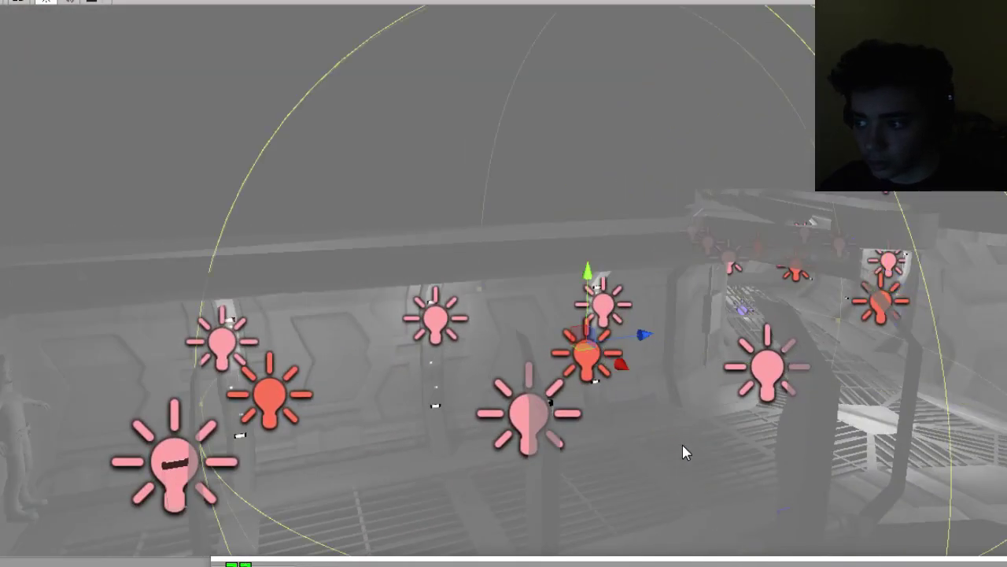
{"action": "left_click_drag", "start_coordinate": [779, 564], "coordinate": [295, 97]}
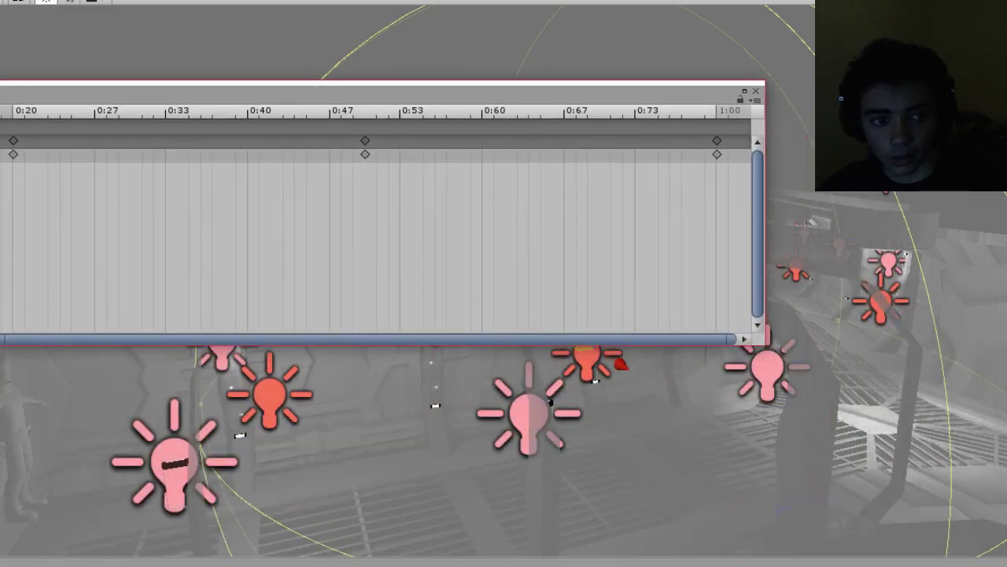
{"action": "key", "text": "space"}
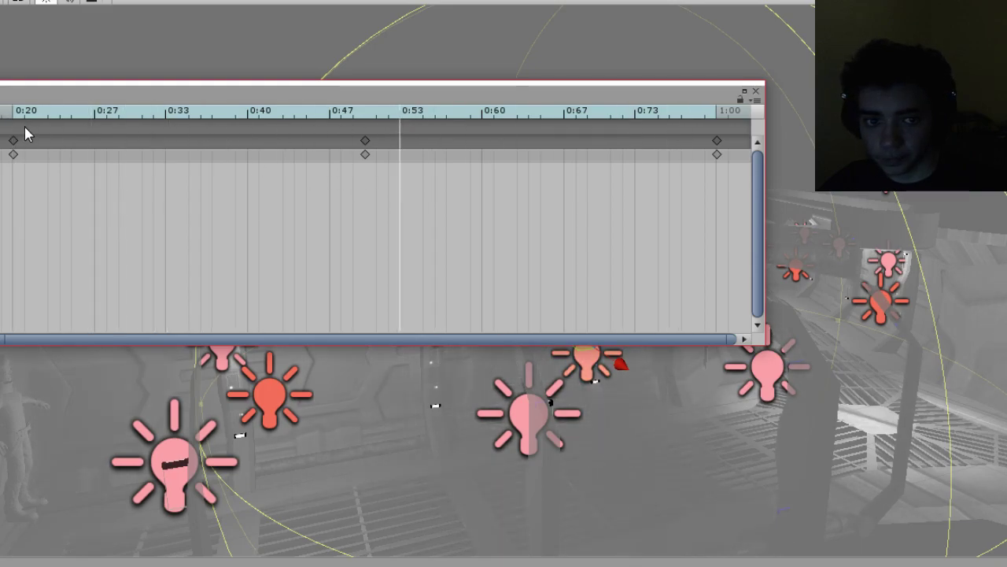
{"action": "mouse_move", "coordinate": [16, 124]}
{"action": "left_mouse_down"}
{"action": "mouse_move", "coordinate": [48, 124]}
{"action": "mouse_move", "coordinate": [11, 141]}
{"action": "left_mouse_up"}
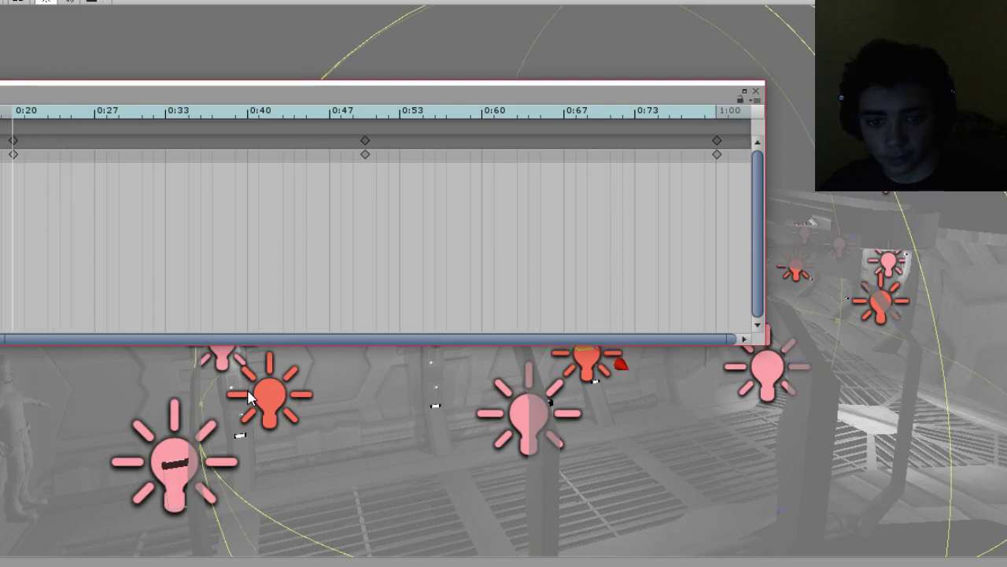
Select the other red light near the corridor's end and check its animation keyframes from 0:00.
{"action": "left_click", "coordinate": [273, 398]}
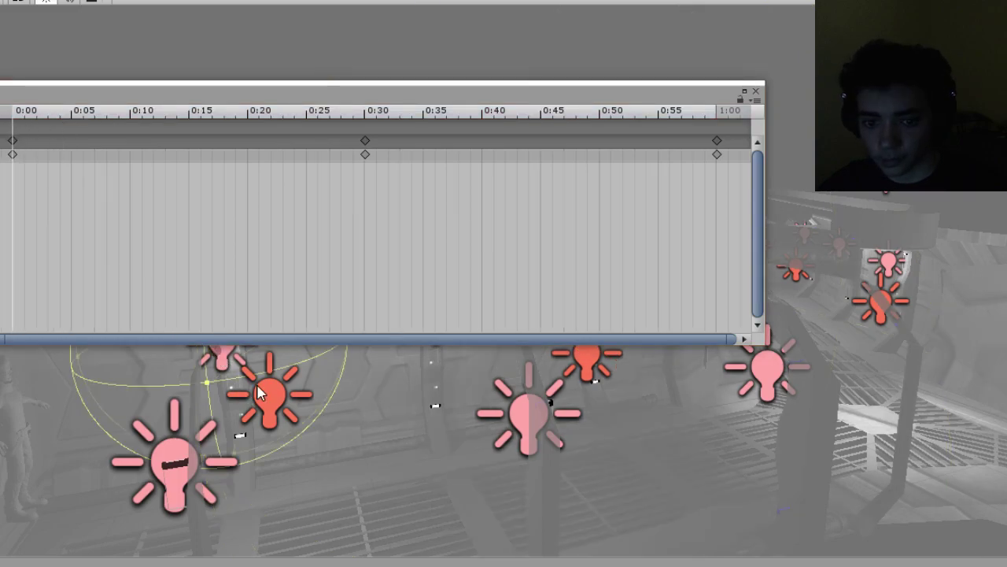
{"action": "left_click", "coordinate": [272, 398]}
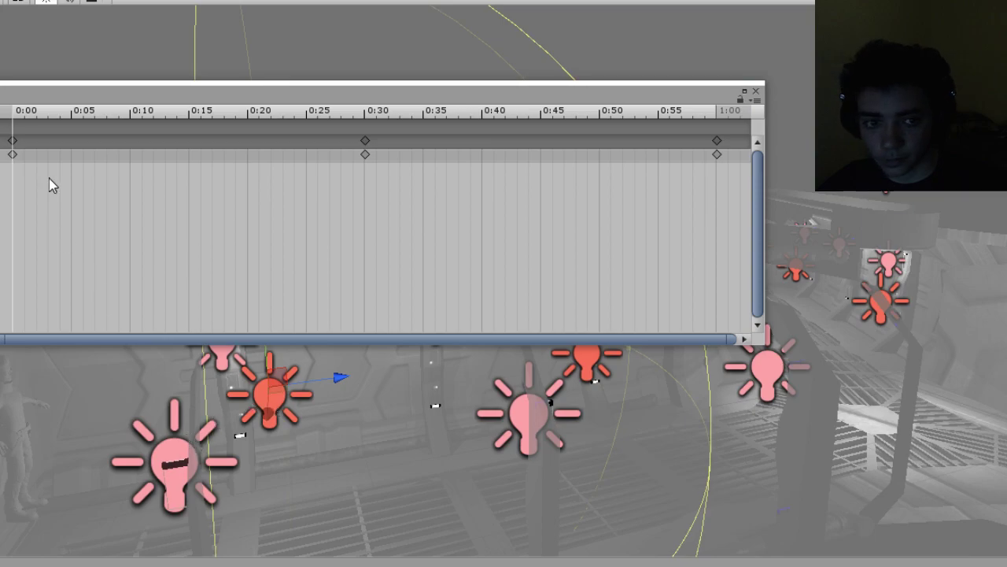
{"action": "left_click", "coordinate": [17, 120]}
{"action": "left_click_drag", "start_coordinate": [27, 114], "coordinate": [12, 142]}
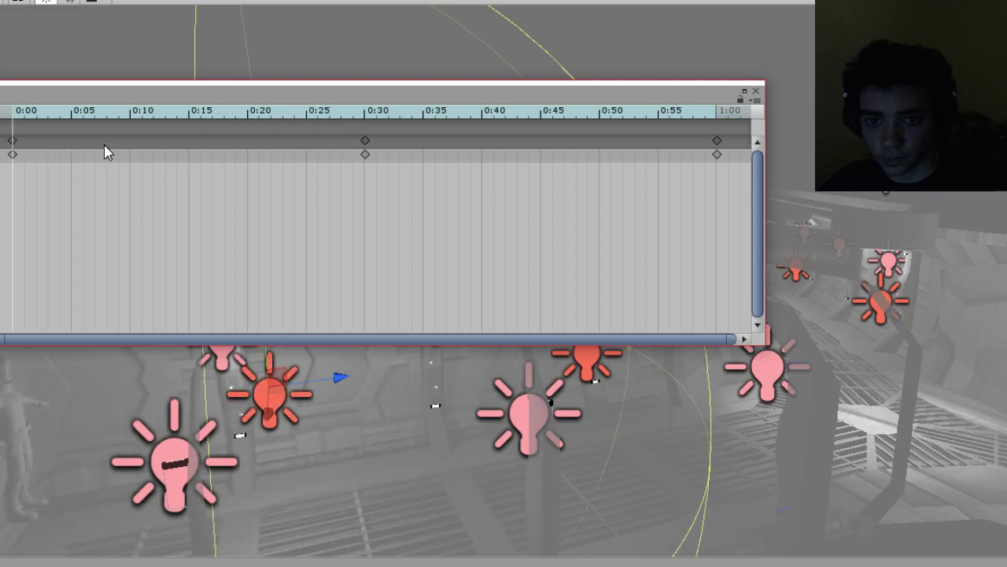
Select the large red junction light and record an intensity keyframe of 0.5 at 0:040.
{"action": "right_click_drag", "start_coordinate": [931, 288], "coordinate": [671, 272]}
{"action": "right_click_drag", "start_coordinate": [850, 295], "coordinate": [817, 299]}
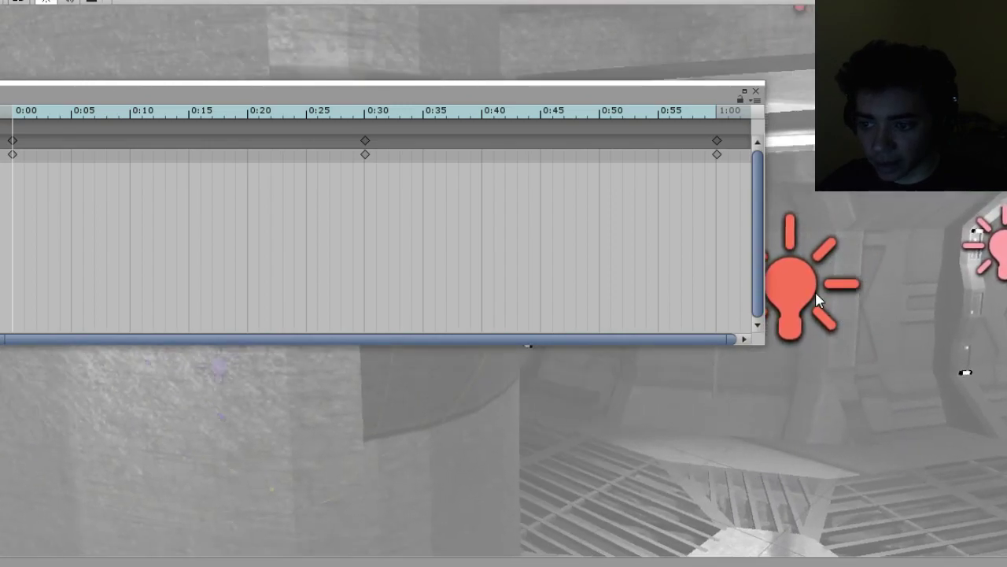
{"action": "left_click", "coordinate": [793, 293]}
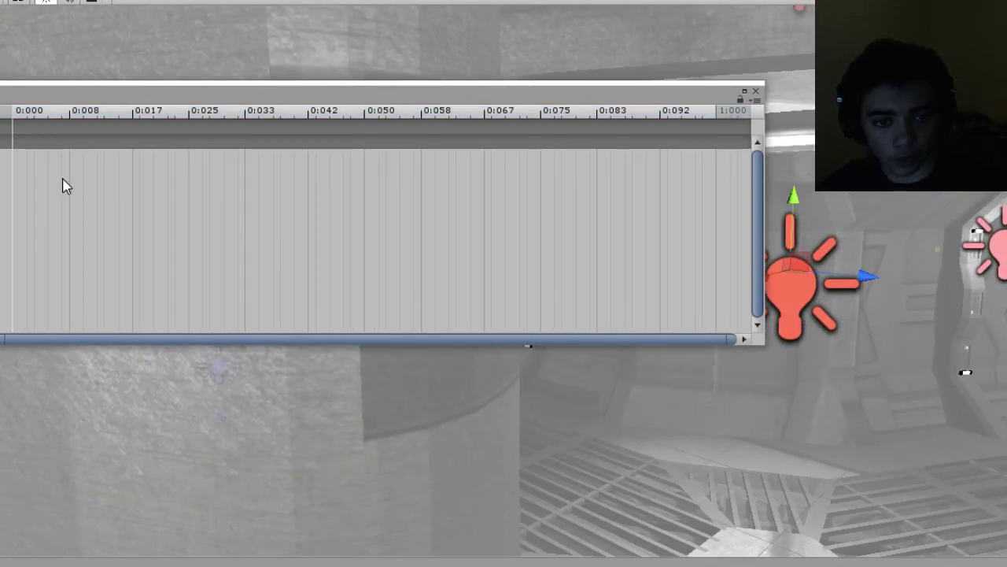
{"action": "left_click_drag", "start_coordinate": [15, 122], "coordinate": [295, 114]}
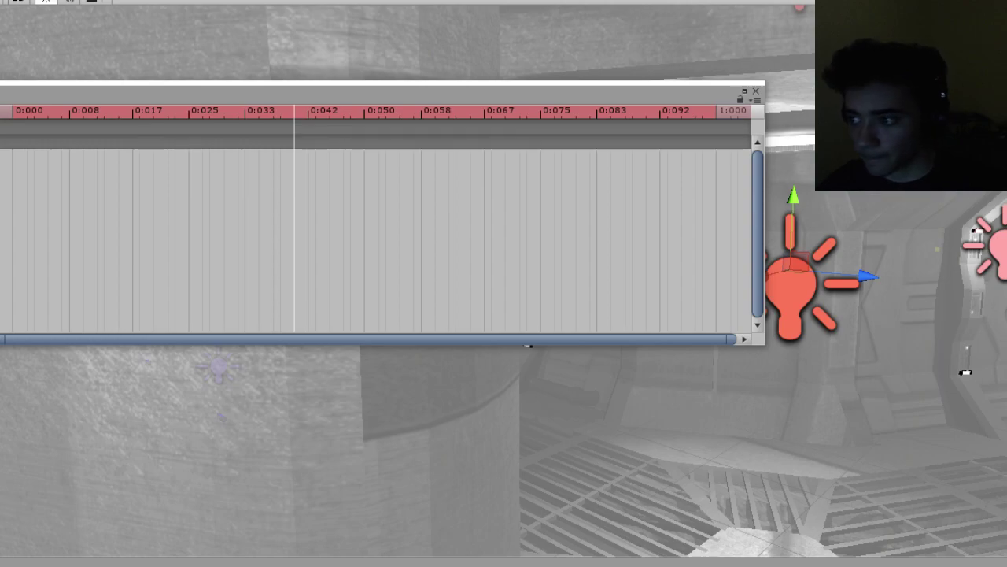
{"action": "type", "text": "0"}
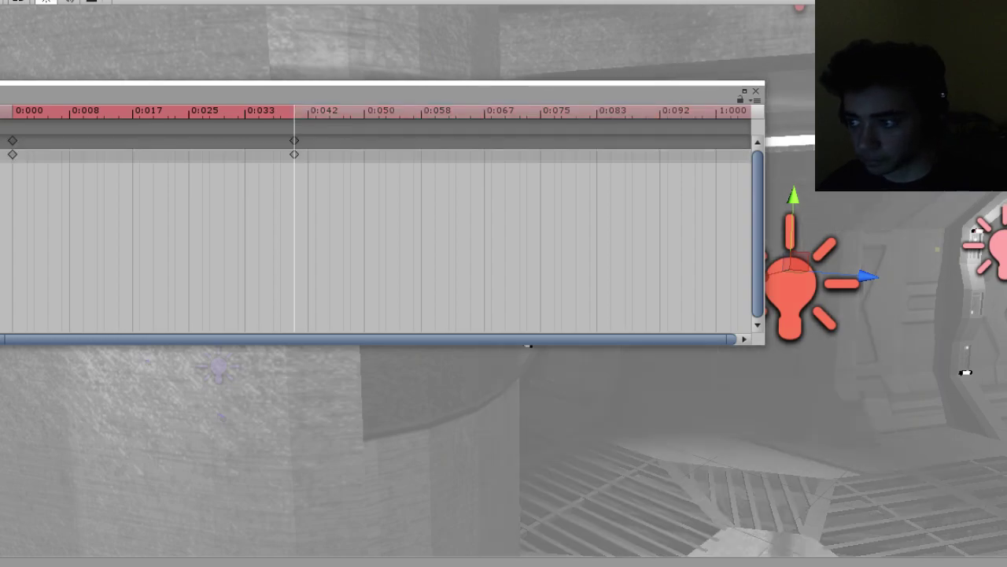
{"action": "type", "text": ".5"}
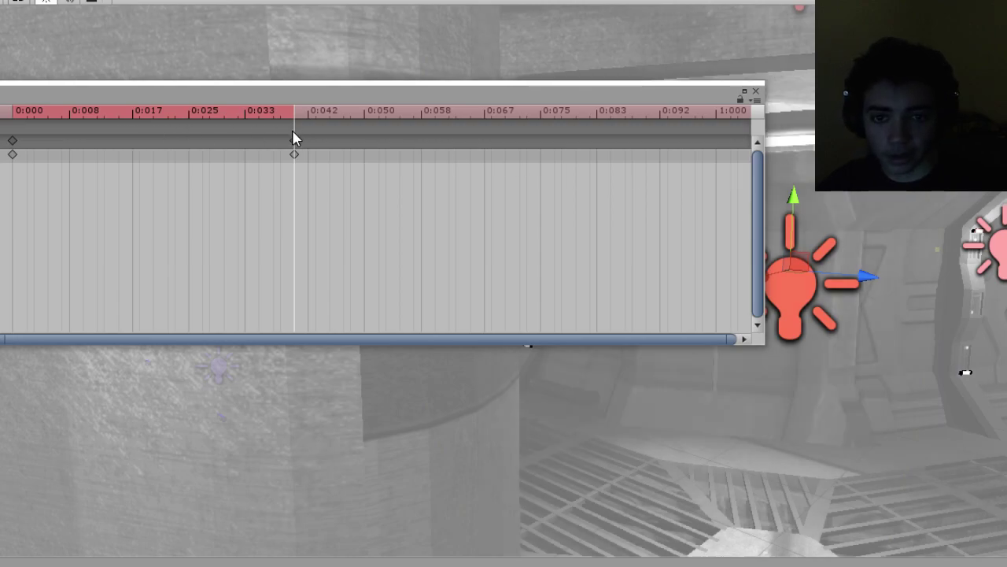
Delete the junction light's keyframe at 0:040 and move its starting keyframe to 0:040.
{"action": "mouse_move", "coordinate": [296, 117]}
{"action": "left_mouse_down"}
{"action": "mouse_move", "coordinate": [337, 117]}
{"action": "mouse_move", "coordinate": [296, 117]}
{"action": "left_mouse_up"}
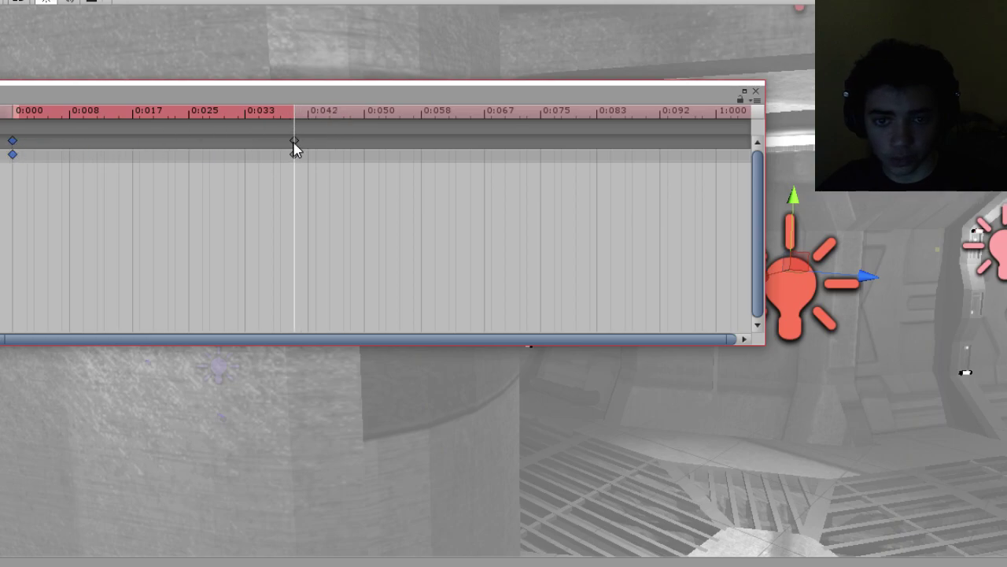
{"action": "key", "text": "Delete"}
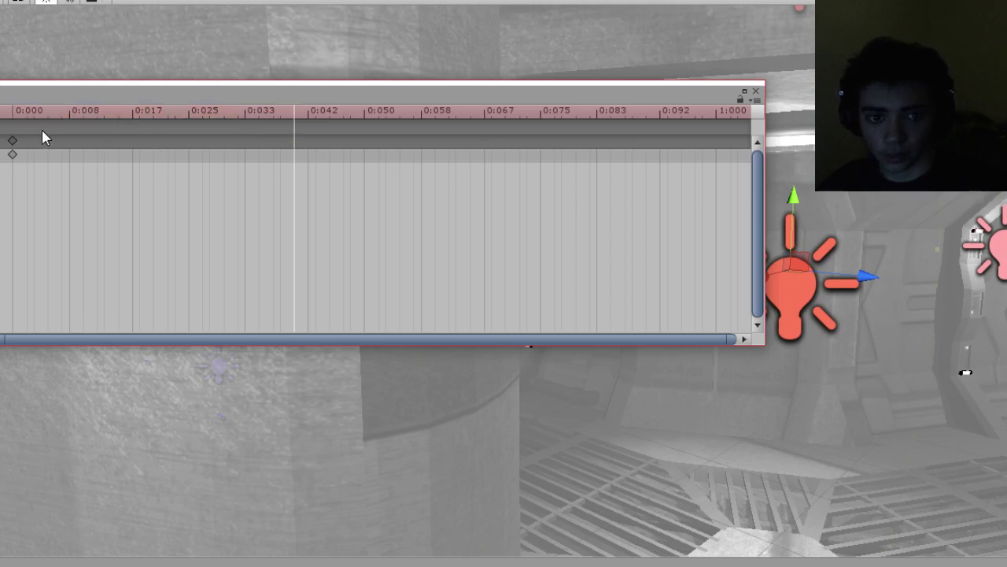
{"action": "left_click_drag", "start_coordinate": [12, 146], "coordinate": [176, 116]}
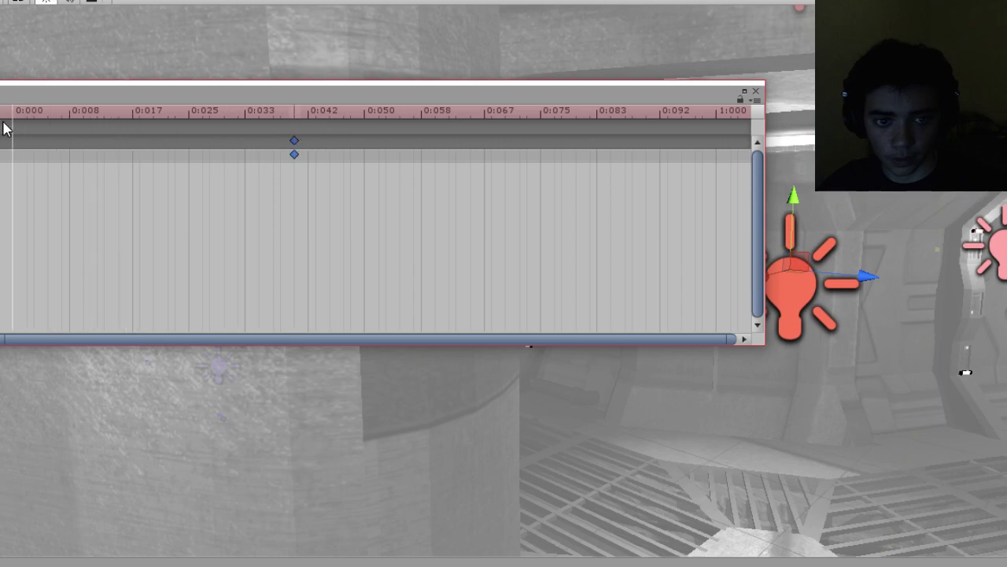
Record a keyframe of 0 at about 0:070 for the junction light and a lit keyframe at 1:000.
{"action": "left_click_drag", "start_coordinate": [4, 128], "coordinate": [507, 145]}
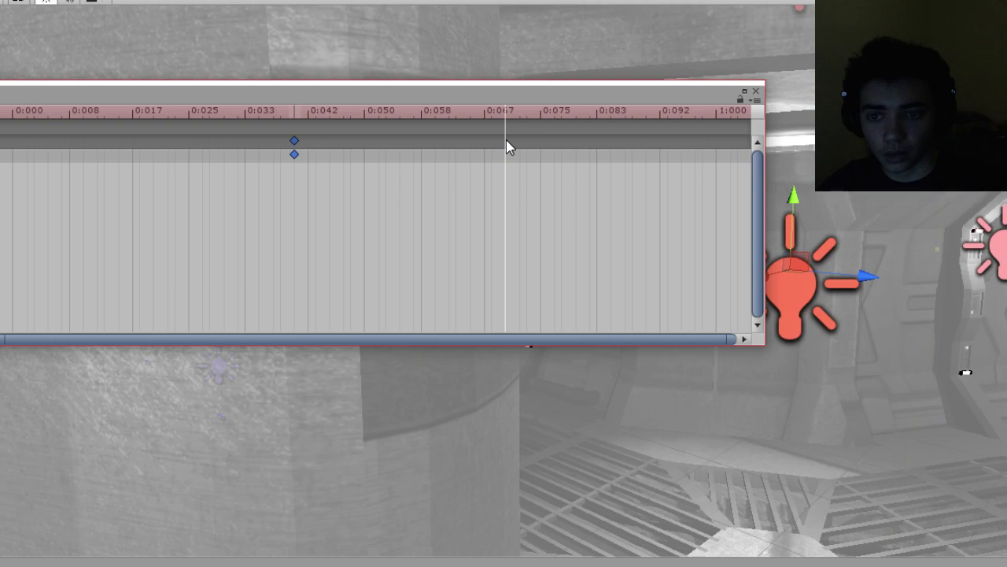
{"action": "left_click_drag", "start_coordinate": [506, 147], "coordinate": [436, 154]}
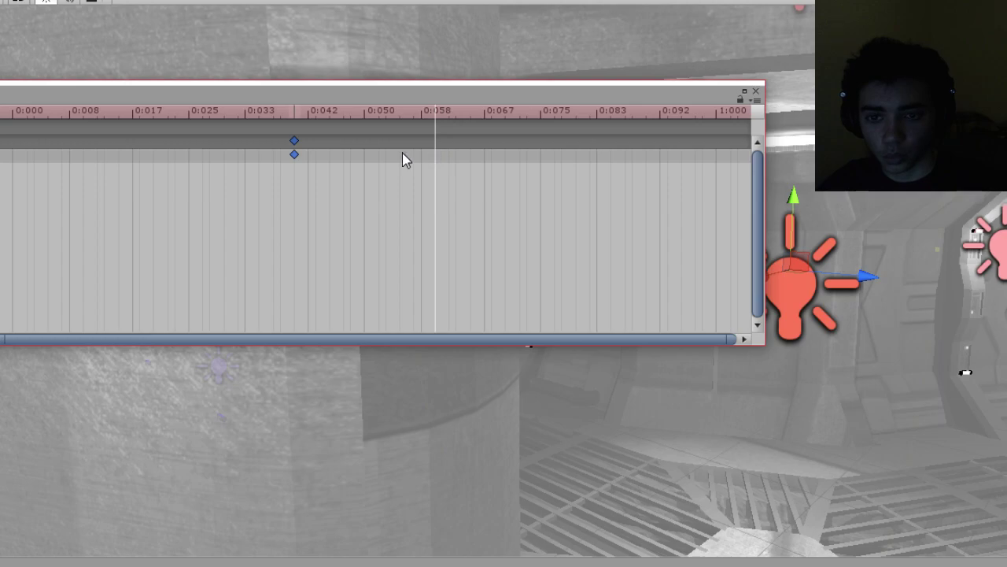
{"action": "left_click", "coordinate": [294, 155]}
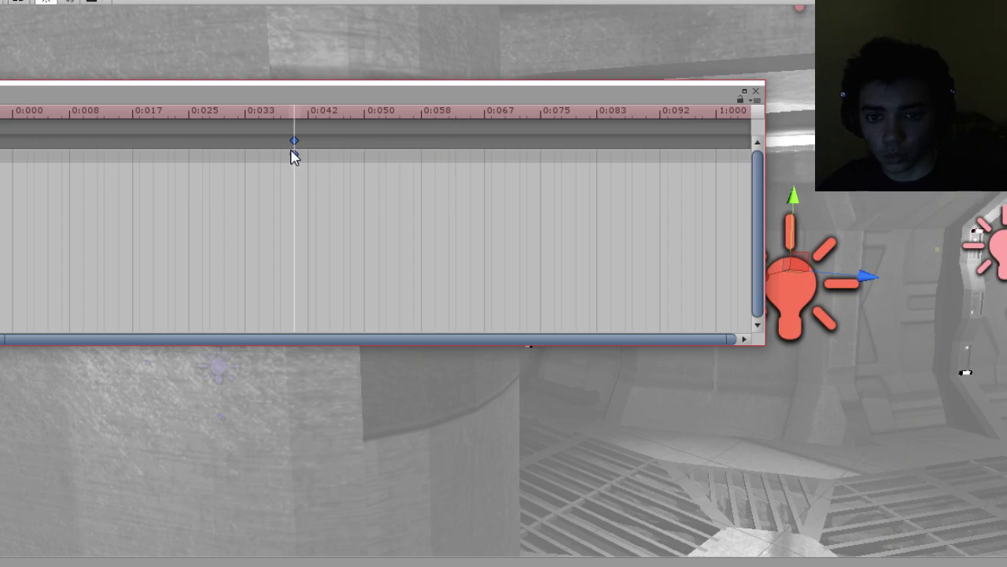
{"action": "left_click_drag", "start_coordinate": [293, 156], "coordinate": [504, 154]}
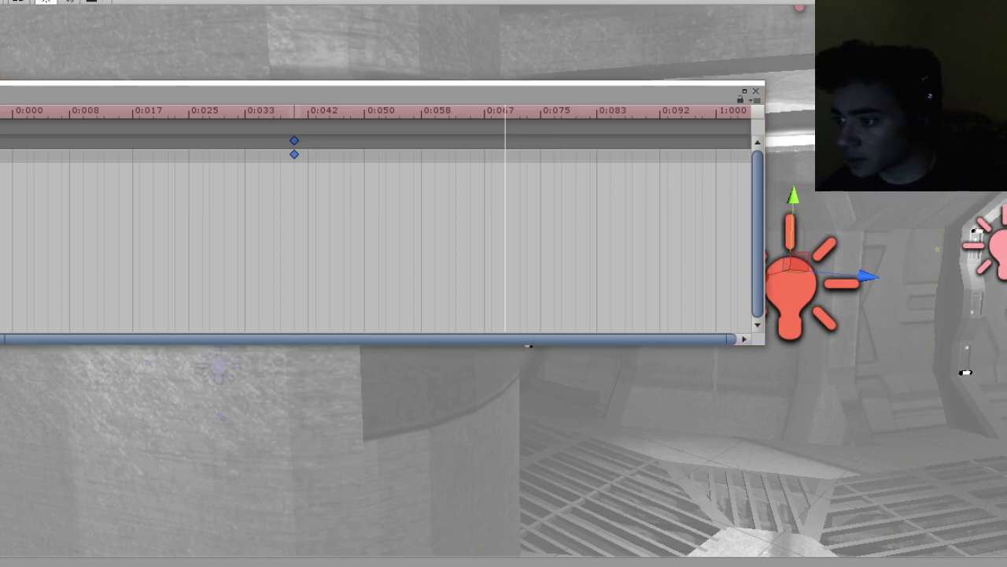
{"action": "type", "text": "0"}
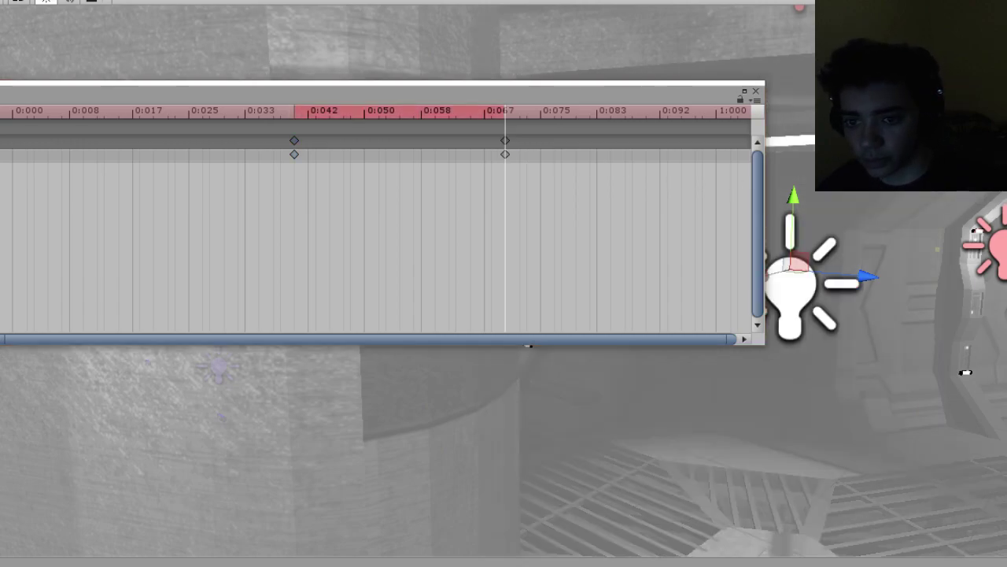
{"action": "left_click_drag", "start_coordinate": [506, 112], "coordinate": [719, 139]}
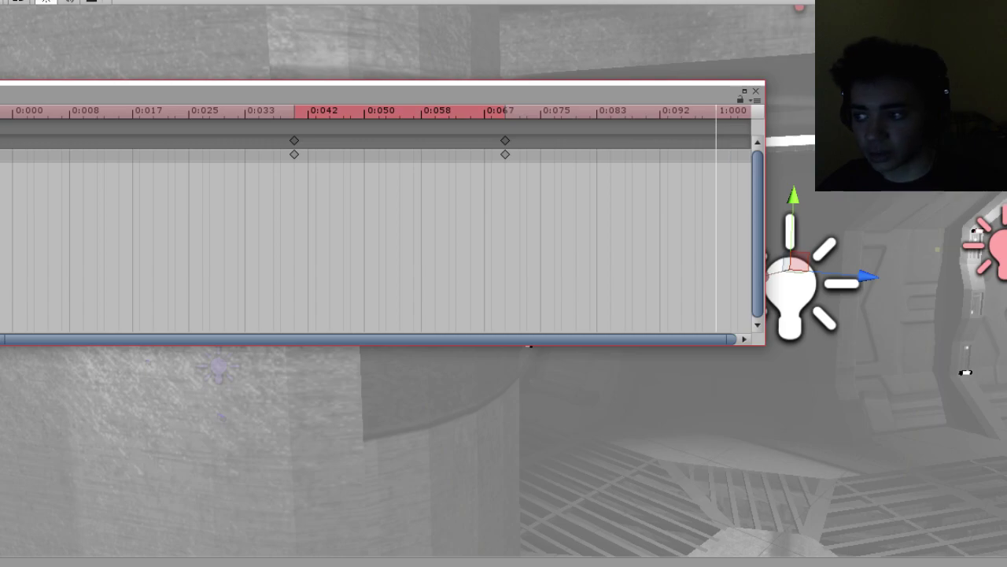
{"action": "key", "text": "k"}
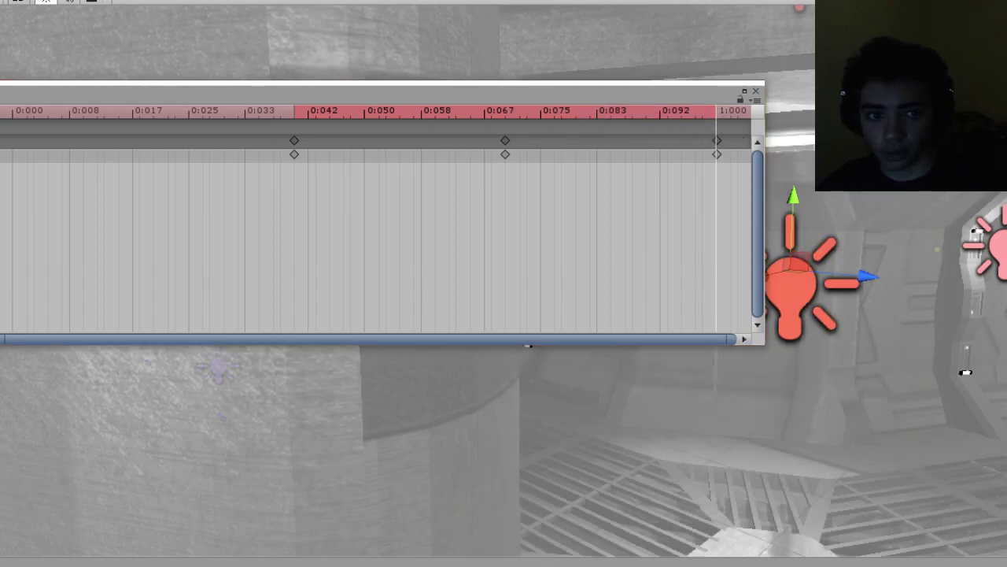
Play back the junction light's flicker clip and check the corridor in the Game view and the Scene view.
{"action": "key", "text": "space"}
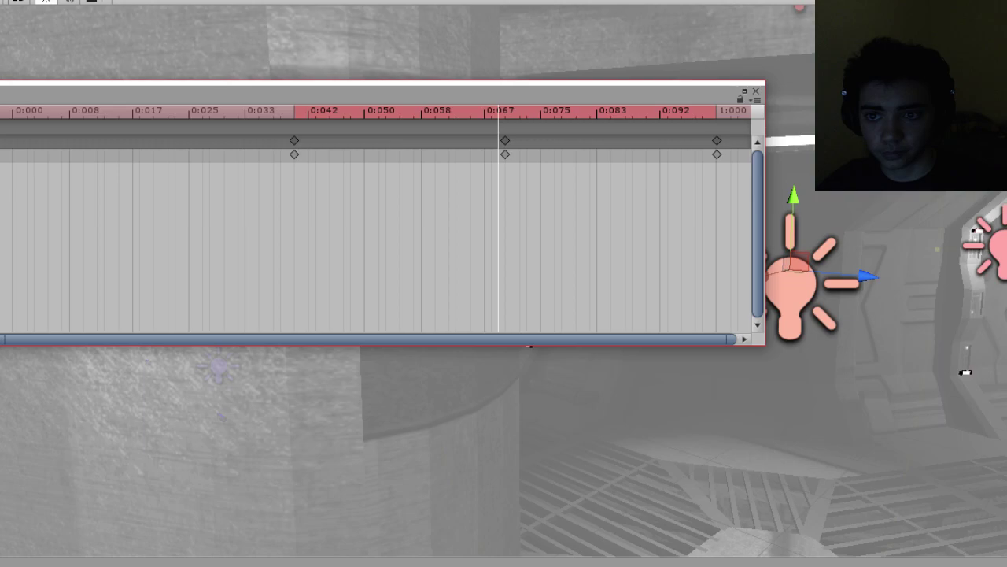
{"action": "left_click", "coordinate": [568, 32]}
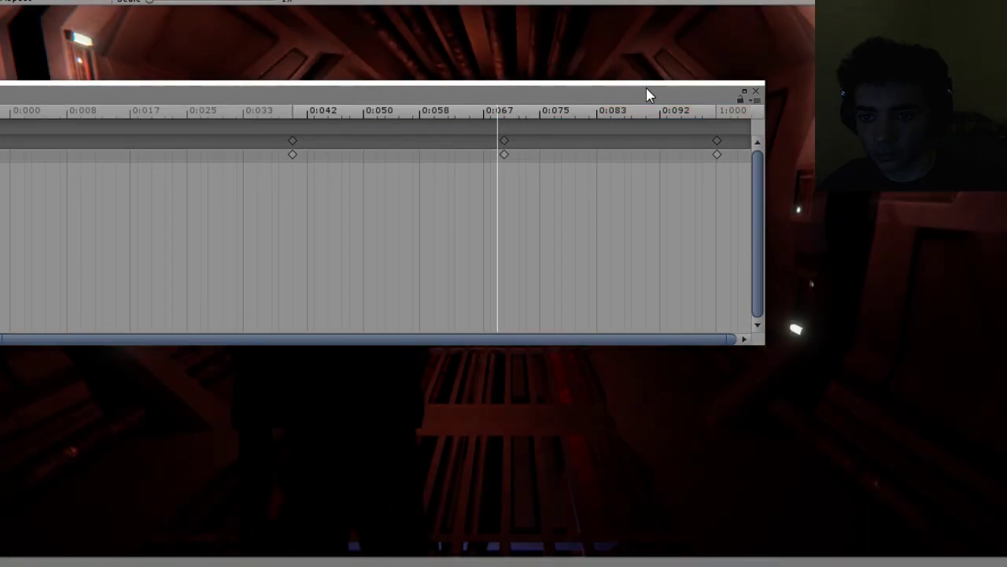
{"action": "left_click_drag", "start_coordinate": [647, 95], "coordinate": [270, 304]}
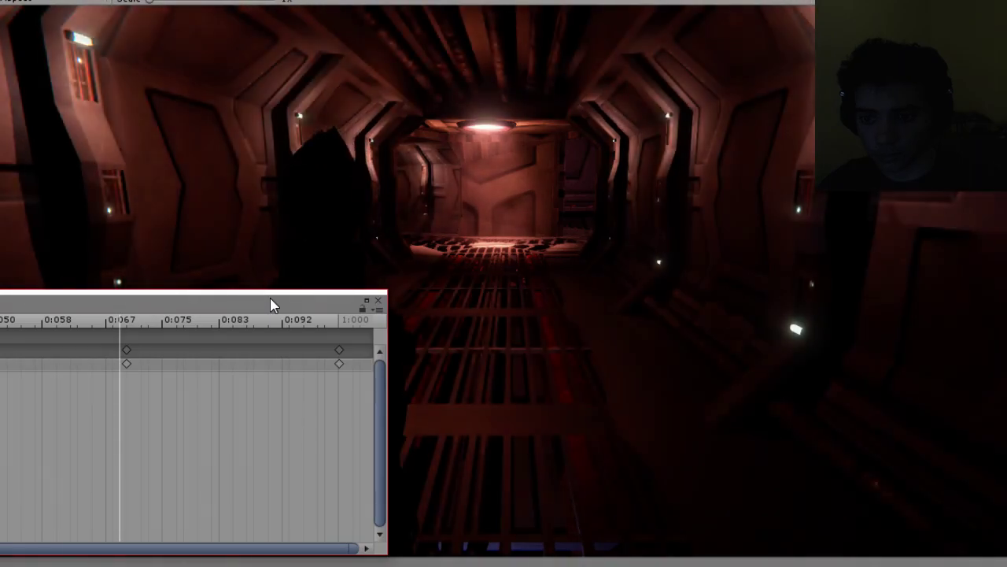
{"action": "left_click_drag", "start_coordinate": [269, 297], "coordinate": [289, 163]}
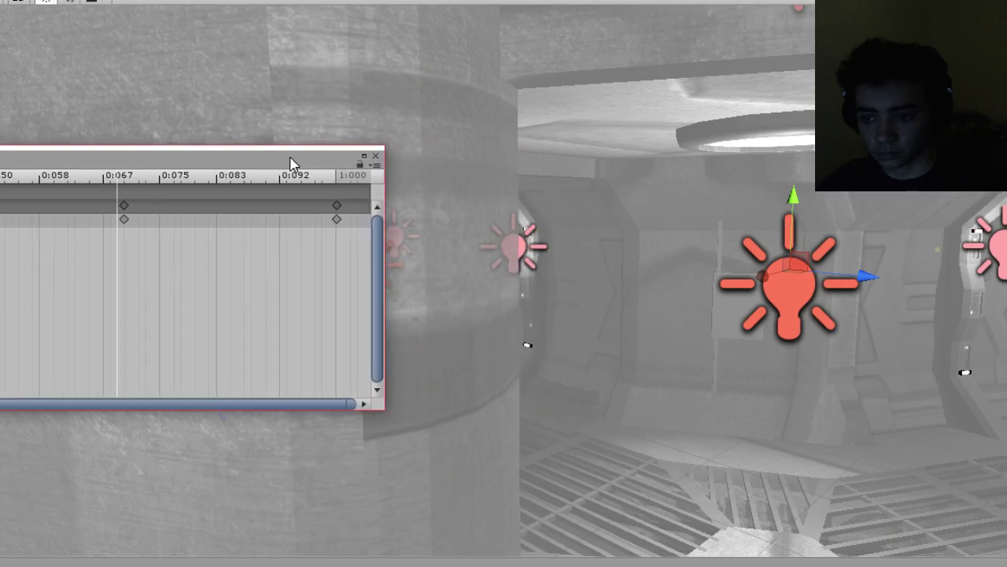
Select Spotlight (2) above the junction and create and save a new animation clip for it.
{"action": "right_click_drag", "start_coordinate": [678, 202], "coordinate": [821, 244]}
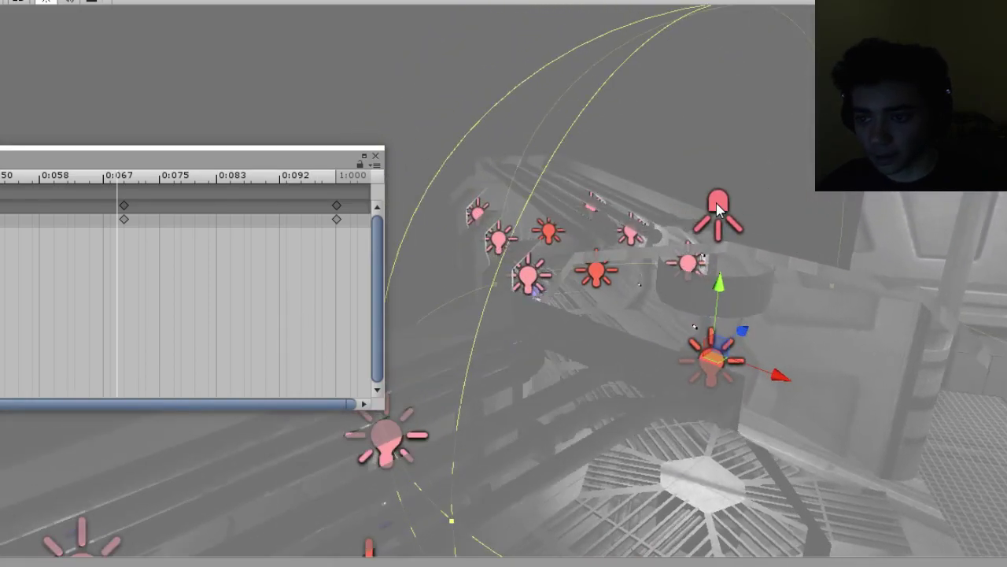
{"action": "left_click", "coordinate": [718, 206]}
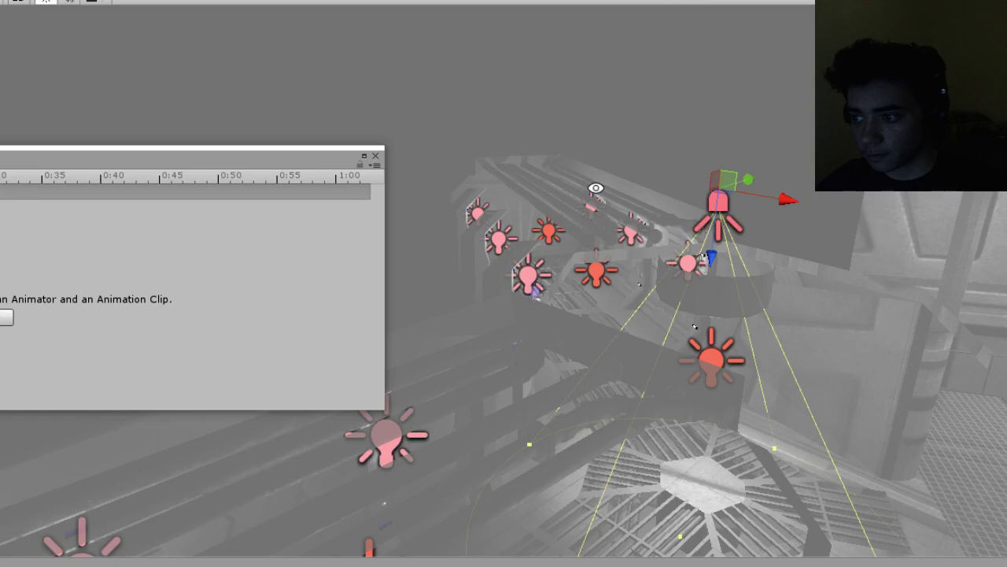
{"action": "right_click_drag", "start_coordinate": [595, 188], "coordinate": [478, 195]}
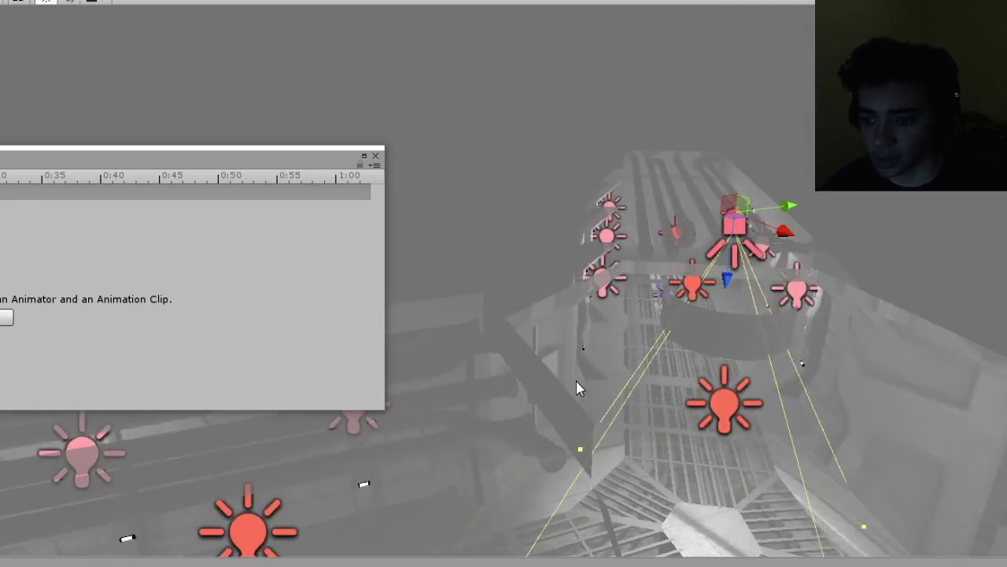
{"action": "left_click_drag", "start_coordinate": [33, 175], "coordinate": [225, 49]}
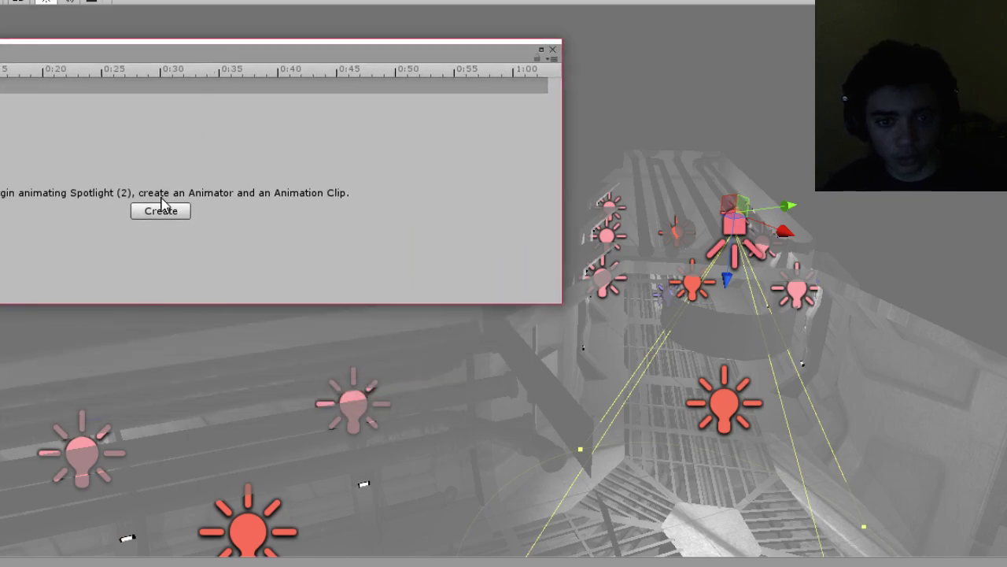
{"action": "left_click", "coordinate": [161, 207]}
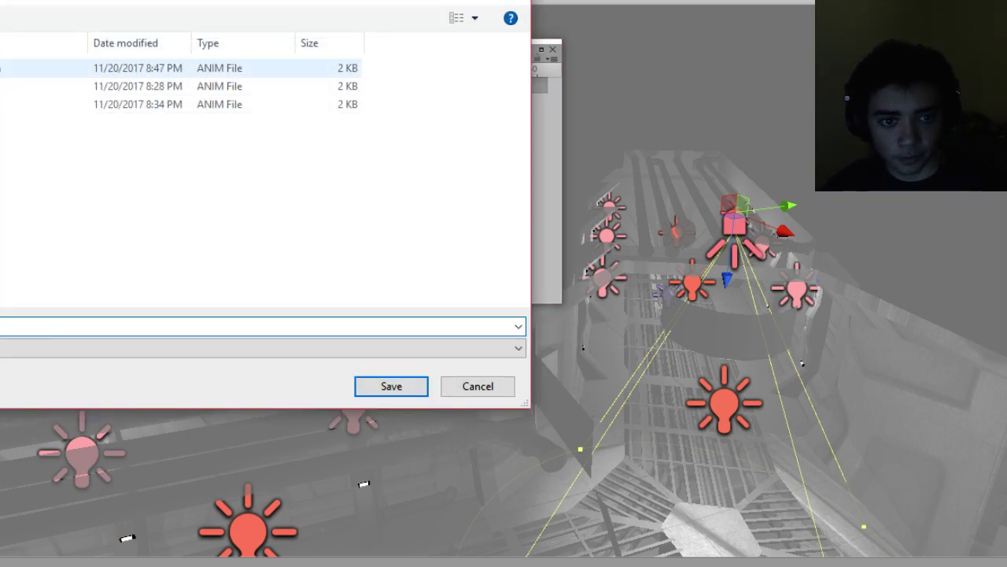
{"action": "left_click", "coordinate": [1, 68]}
{"action": "left_click", "coordinate": [2, 327]}
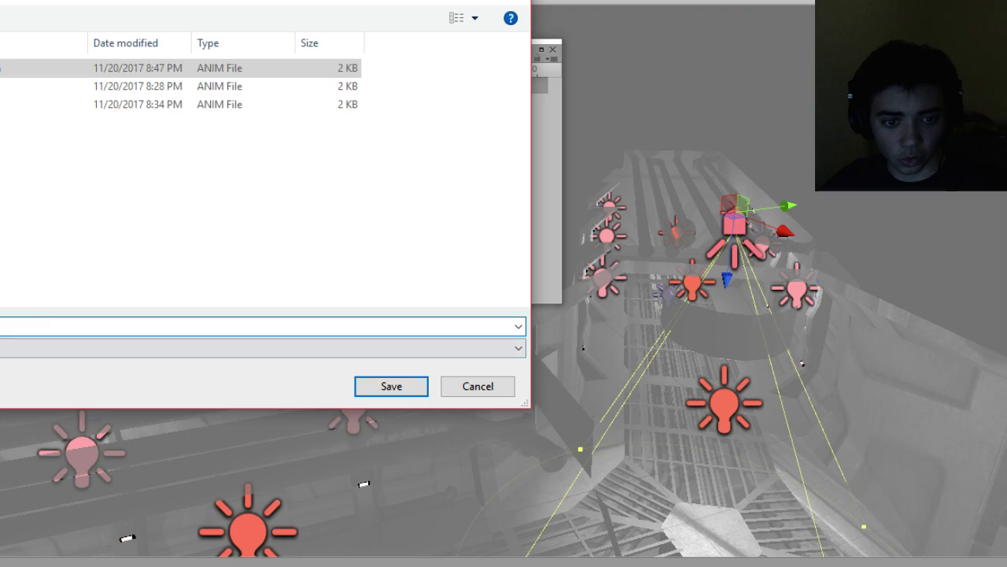
{"action": "key", "text": "BackSpace"}
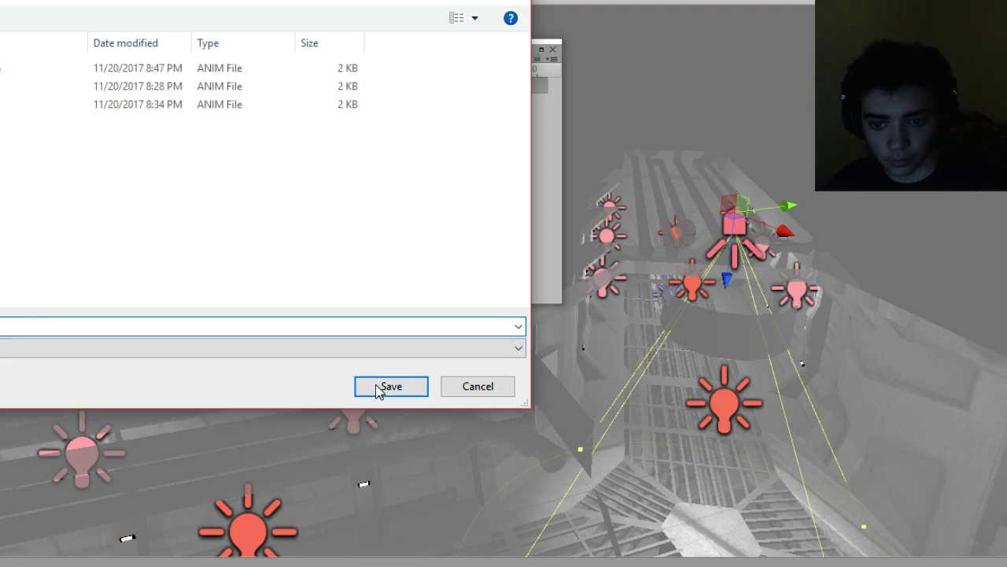
{"action": "left_click", "coordinate": [377, 385]}
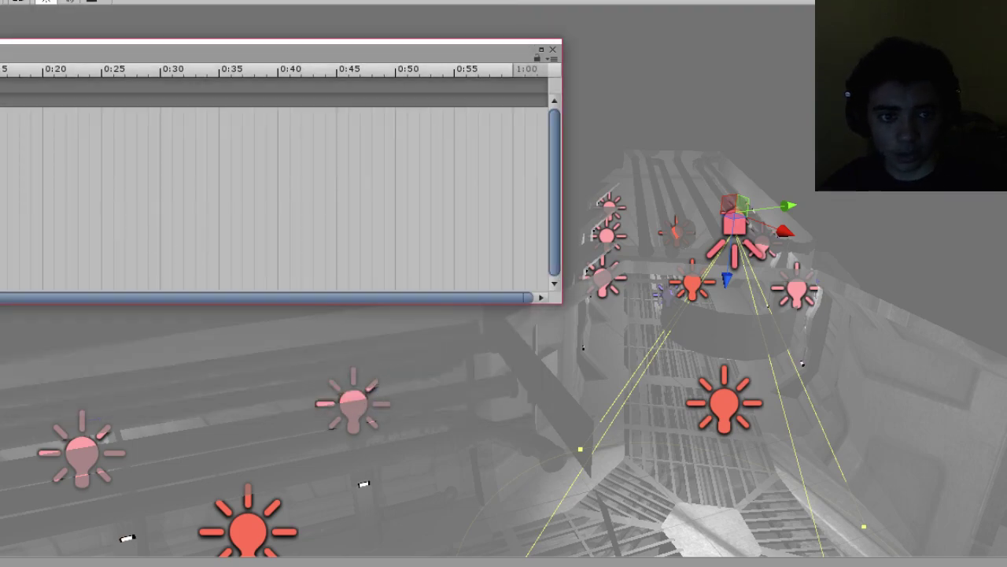
Set the Spotlight (2) clip's sample rate to 100 and record its first keyframe at 0:000.
{"action": "left_click_drag", "start_coordinate": [0, 47], "coordinate": [99, 39]}
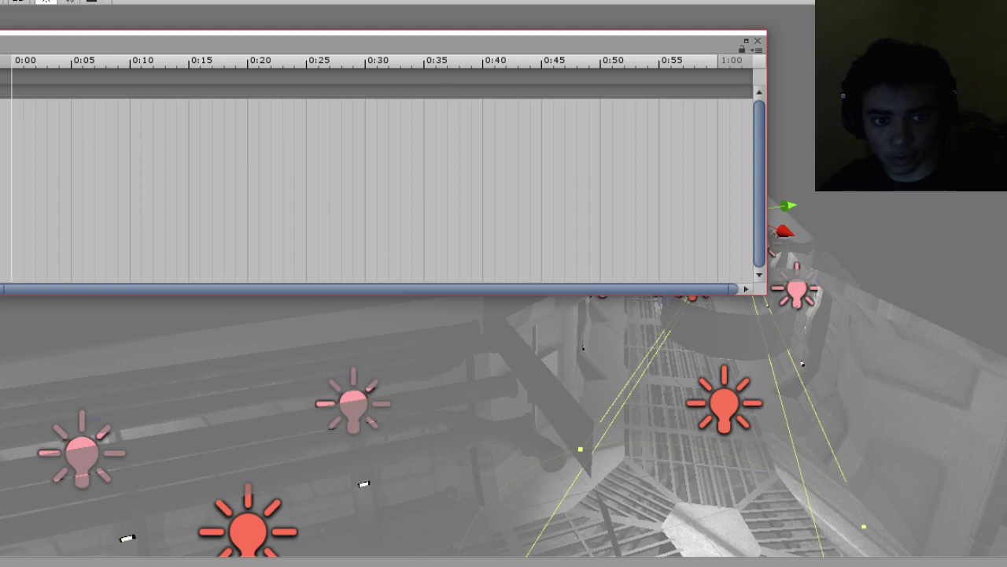
{"action": "key", "text": "Return"}
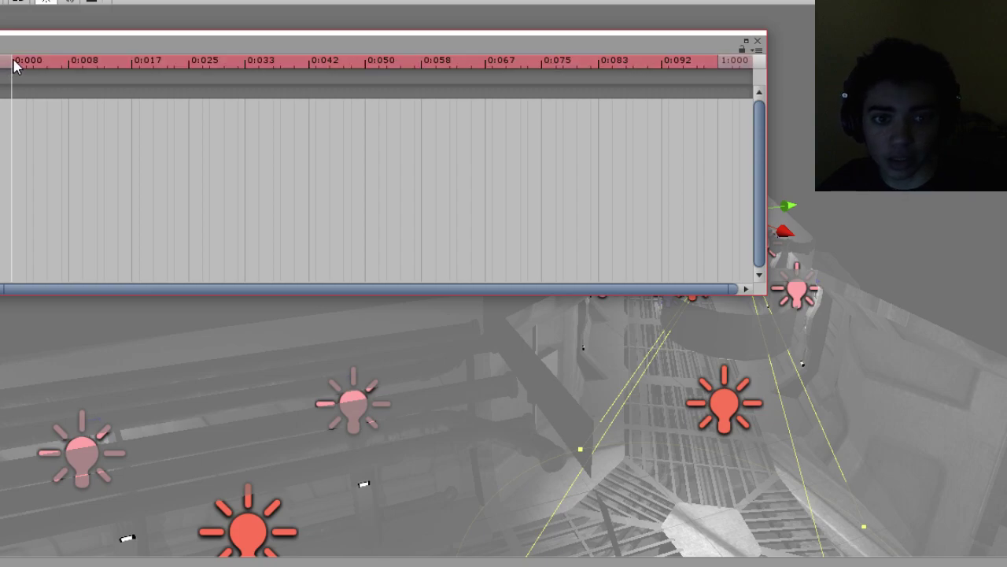
{"action": "mouse_move", "coordinate": [14, 67]}
{"action": "left_mouse_down"}
{"action": "mouse_move", "coordinate": [243, 72]}
{"action": "mouse_move", "coordinate": [7, 71]}
{"action": "left_mouse_up"}
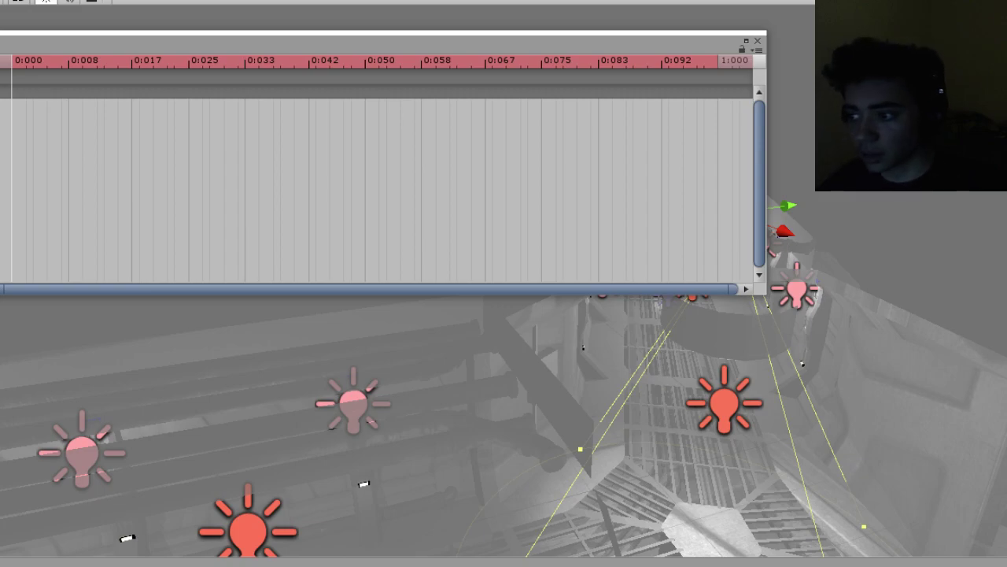
{"action": "left_click", "coordinate": [828, 187]}
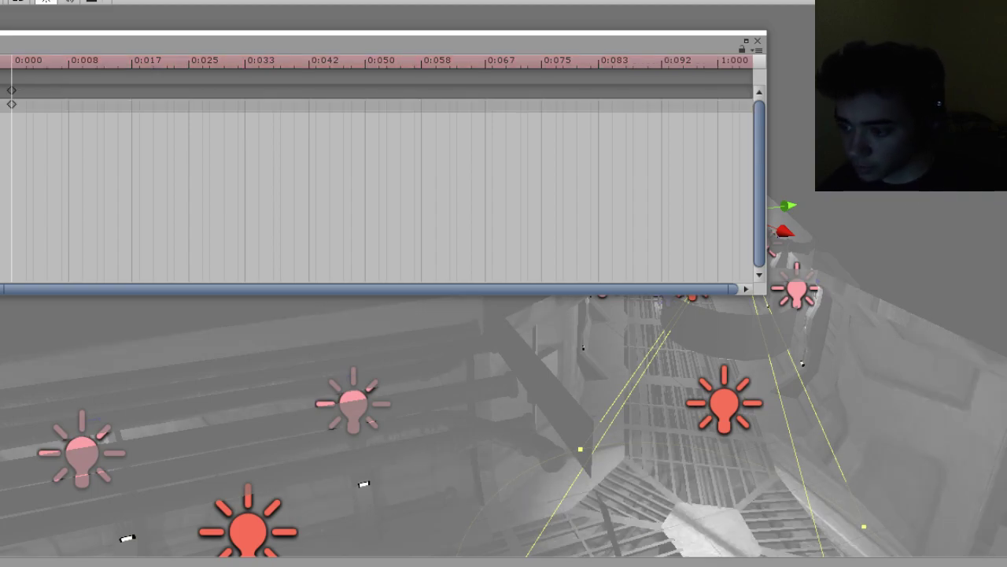
Move the first keyframe of Spotlight (2) to 0:040 and the playhead to about 0:070.
{"action": "left_click", "coordinate": [13, 91]}
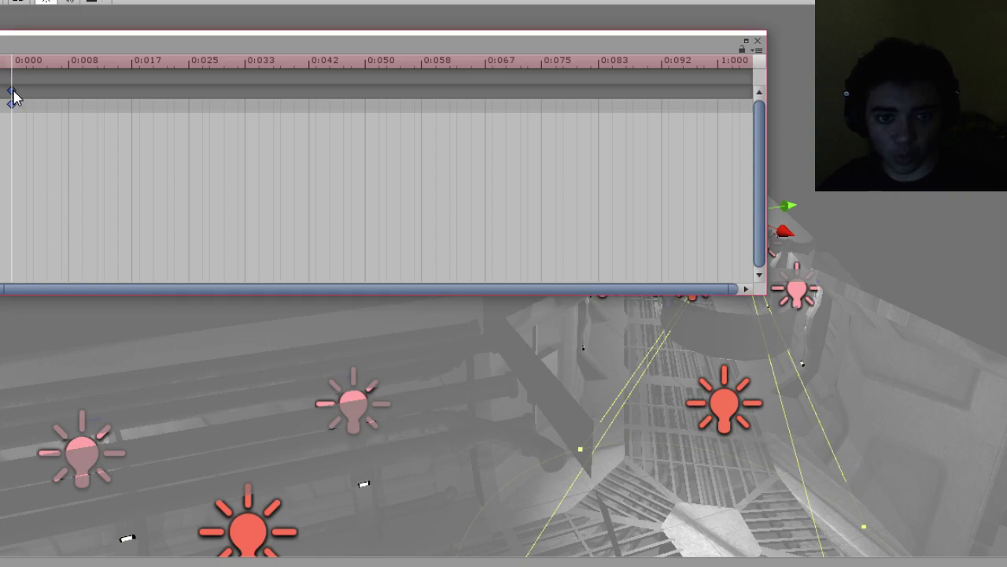
{"action": "left_click_drag", "start_coordinate": [14, 92], "coordinate": [236, 97]}
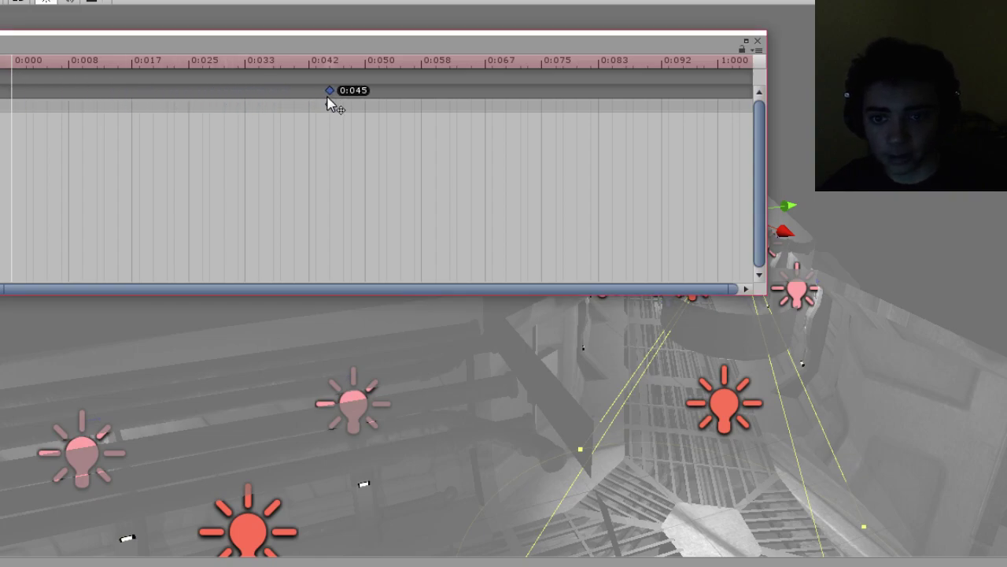
{"action": "left_click_drag", "start_coordinate": [330, 103], "coordinate": [302, 103]}
{"action": "left_click", "coordinate": [296, 65]}
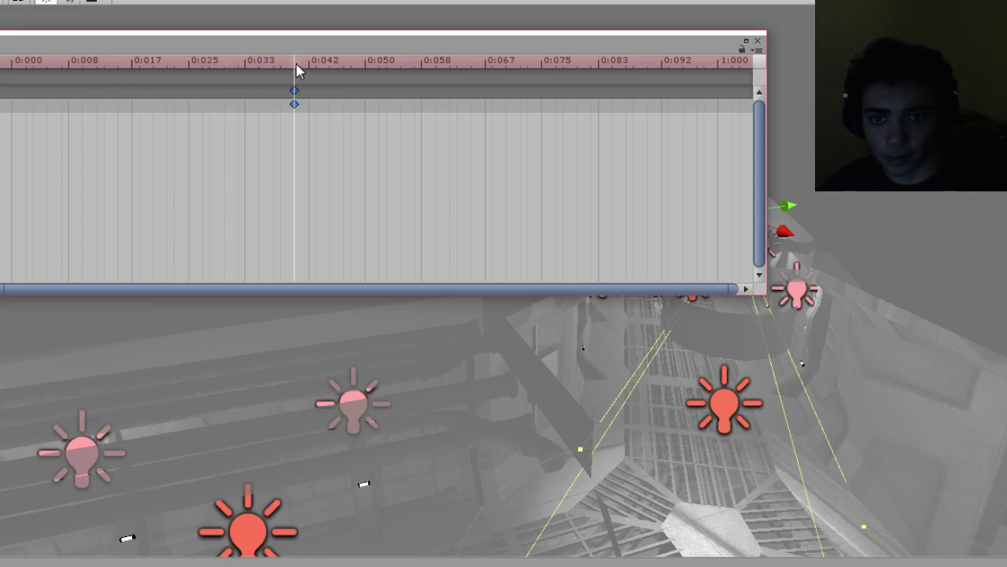
{"action": "left_click", "coordinate": [394, 65]}
{"action": "left_click_drag", "start_coordinate": [413, 63], "coordinate": [504, 66]}
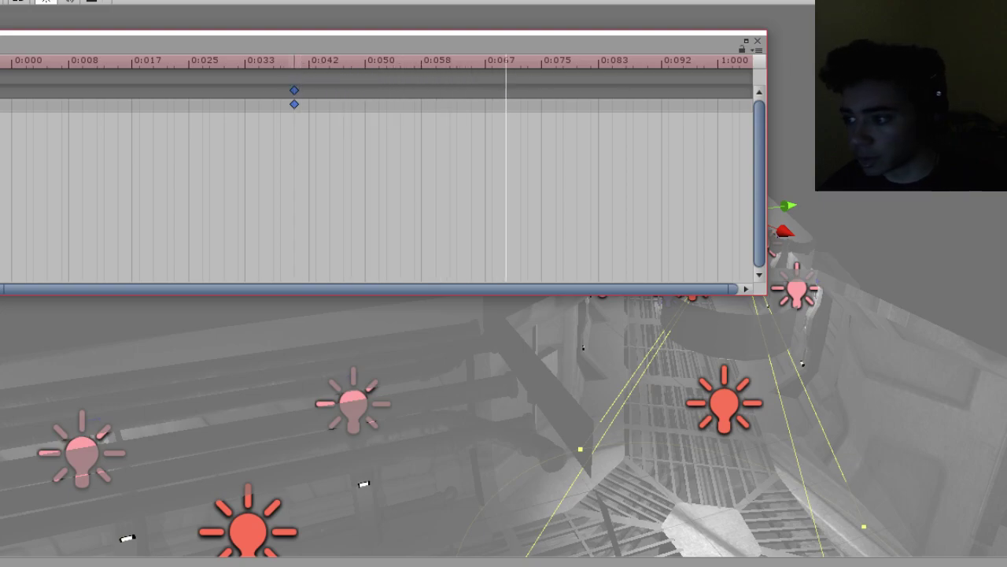
Set the animated Spotlight (2) value to 0 at about 0:070 and add a keyframe at 1:000.
{"action": "type", "text": "0"}
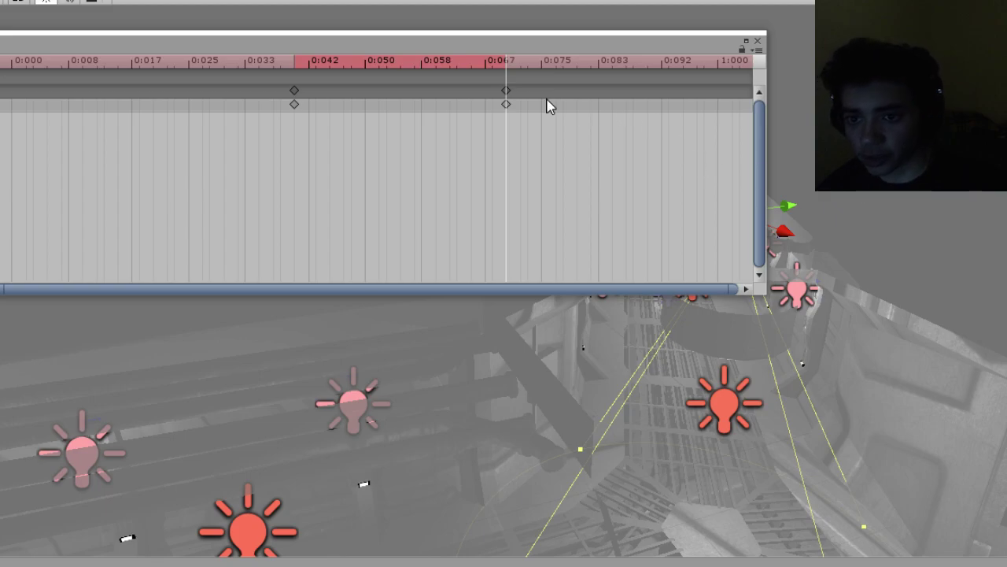
{"action": "left_click_drag", "start_coordinate": [506, 60], "coordinate": [719, 70]}
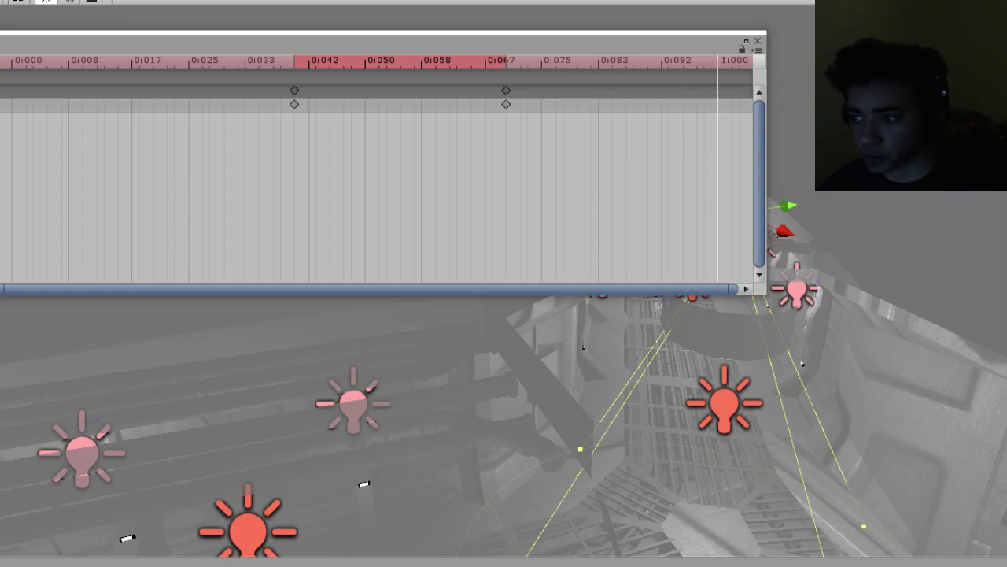
{"action": "key", "text": "k"}
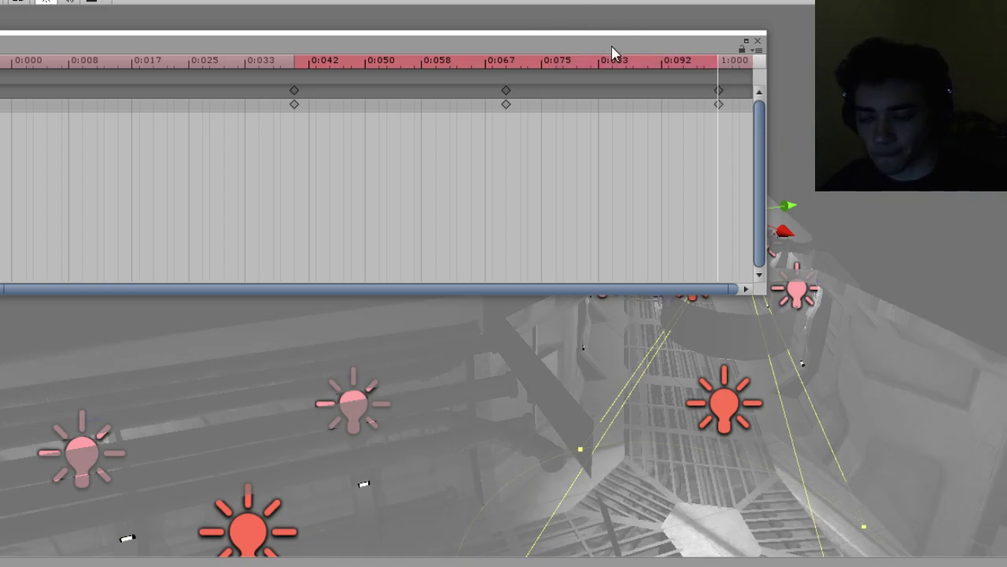
Play the scene to check the spotlight's flicker in the Game view, and return to the Scene view.
{"action": "left_click_drag", "start_coordinate": [629, 47], "coordinate": [289, 53]}
{"action": "key", "text": "ctrl+p"}
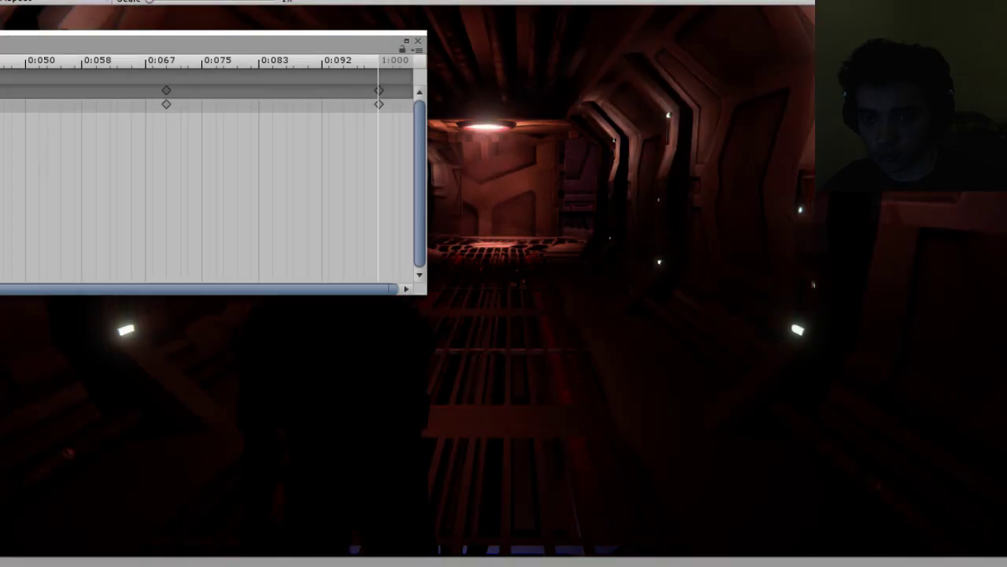
{"action": "left_click", "coordinate": [530, 2]}
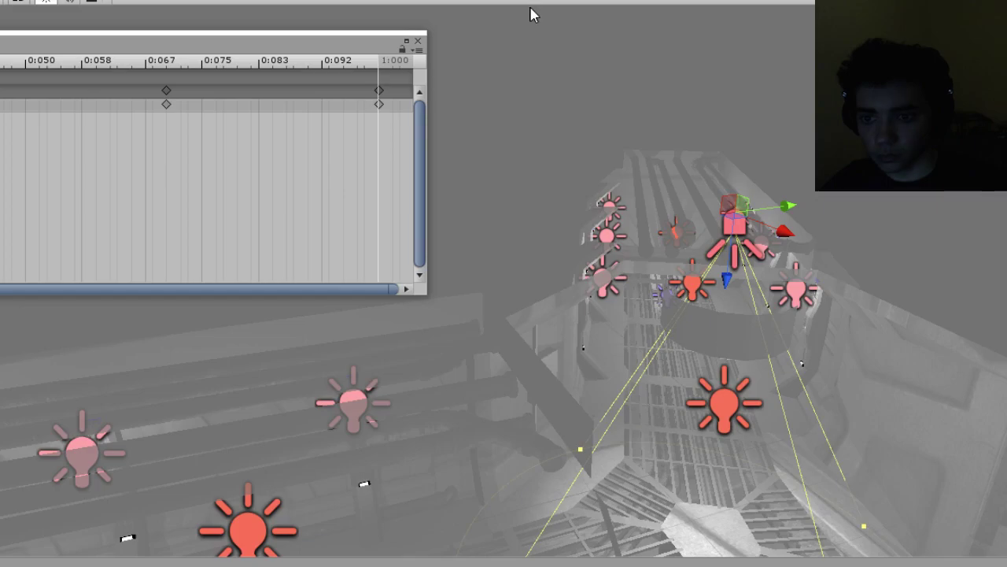
Select wall light (15) in the corridor, review the existing flicker clips' keyframes, and close the Animation window.
{"action": "left_click_drag", "start_coordinate": [712, 193], "coordinate": [700, 106], "text": "alt"}
{"action": "middle_click_drag", "start_coordinate": [661, 147], "coordinate": [807, 55]}
{"action": "right_click_drag", "start_coordinate": [666, 115], "coordinate": [645, 285]}
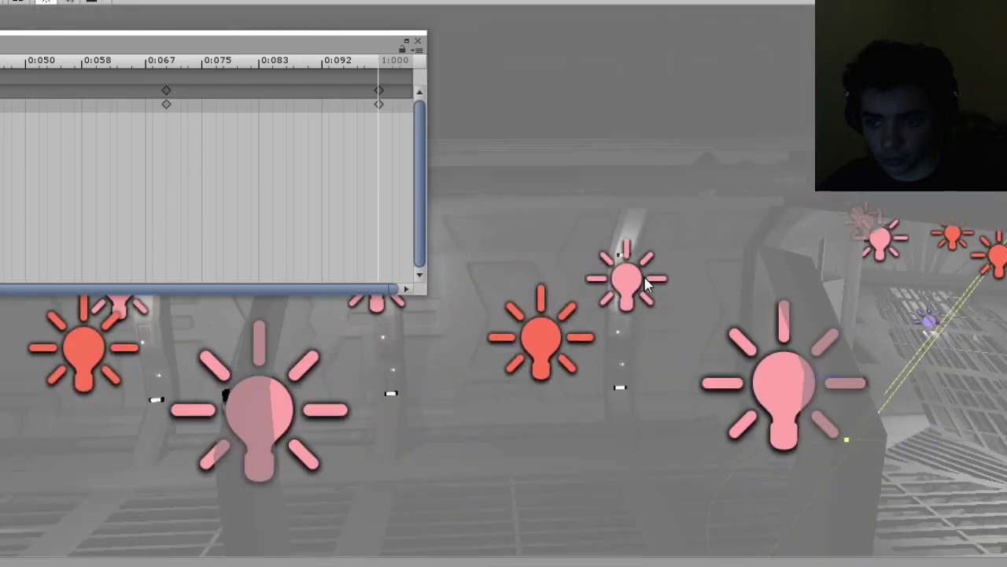
{"action": "left_click", "coordinate": [620, 285]}
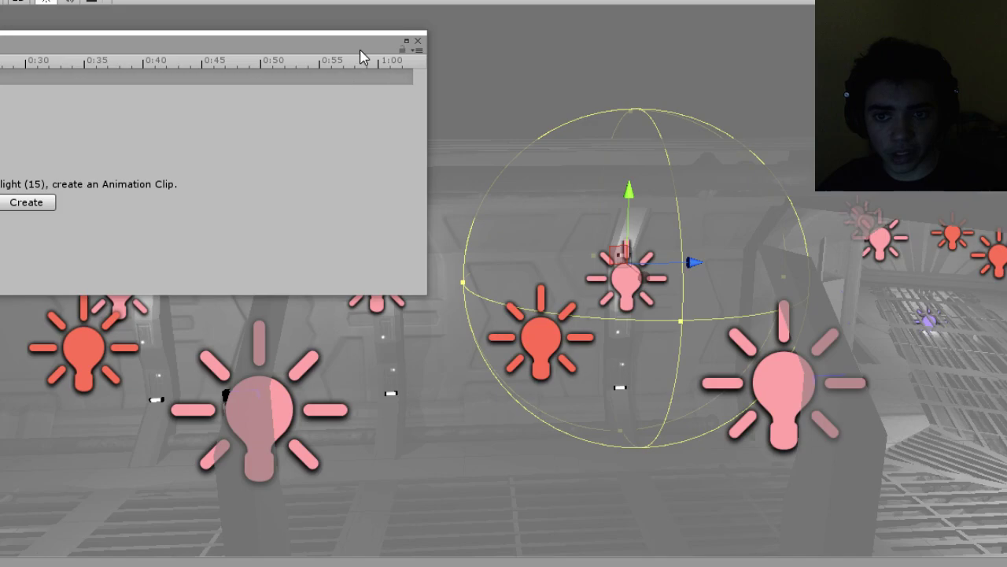
{"action": "left_click_drag", "start_coordinate": [362, 57], "coordinate": [396, 50]}
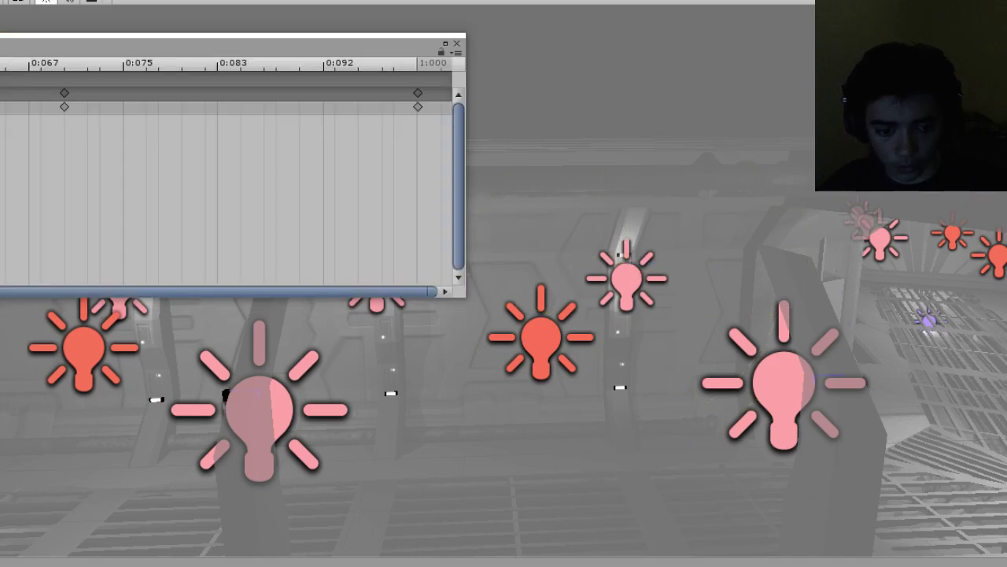
{"action": "scroll", "coordinate": [292, 281], "scroll_direction": "down", "scroll_amount": 2}
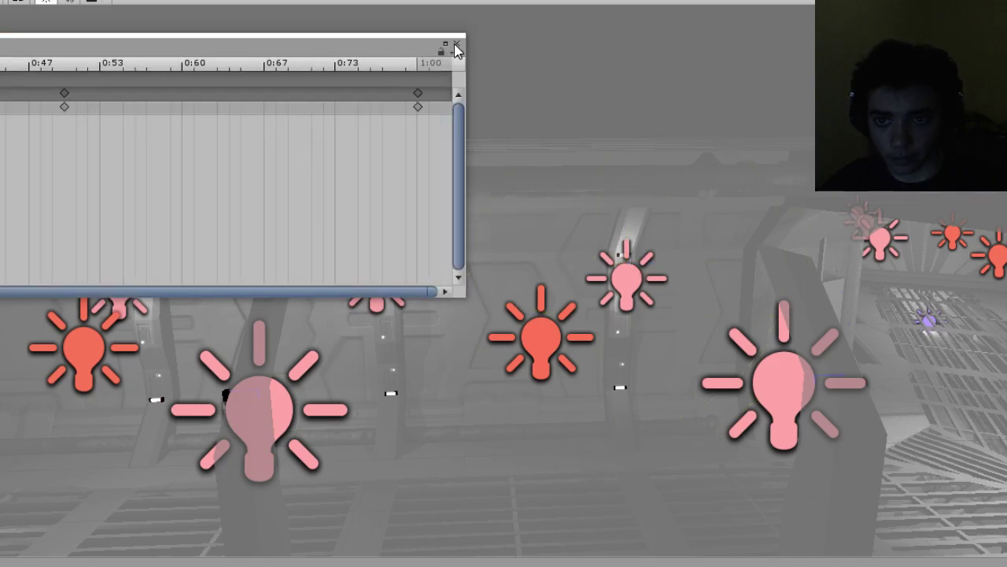
{"action": "left_click", "coordinate": [455, 45]}
Examine the pink point lights along the corridor walls by selecting them individually.
{"action": "left_click", "coordinate": [626, 285]}
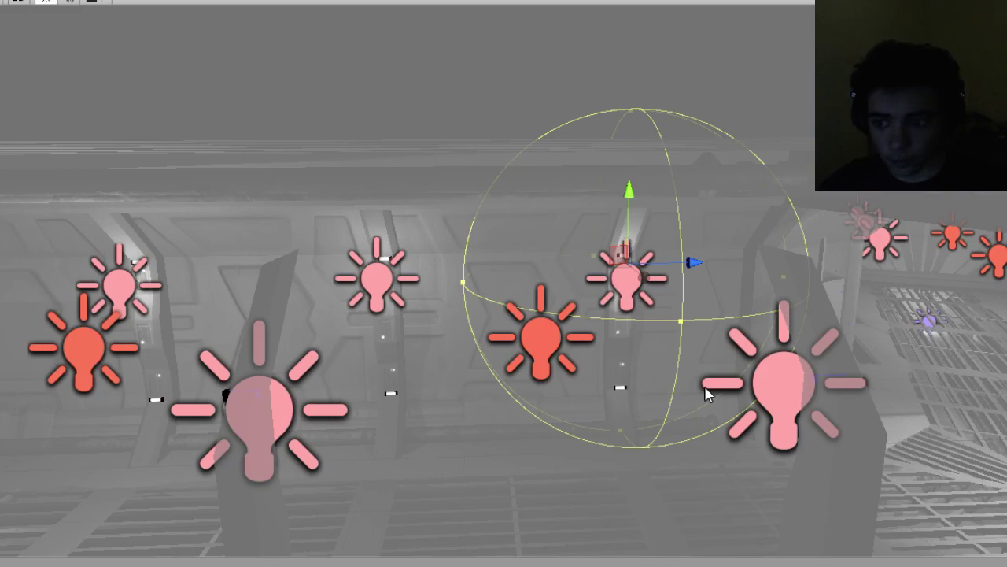
{"action": "left_click", "coordinate": [760, 394]}
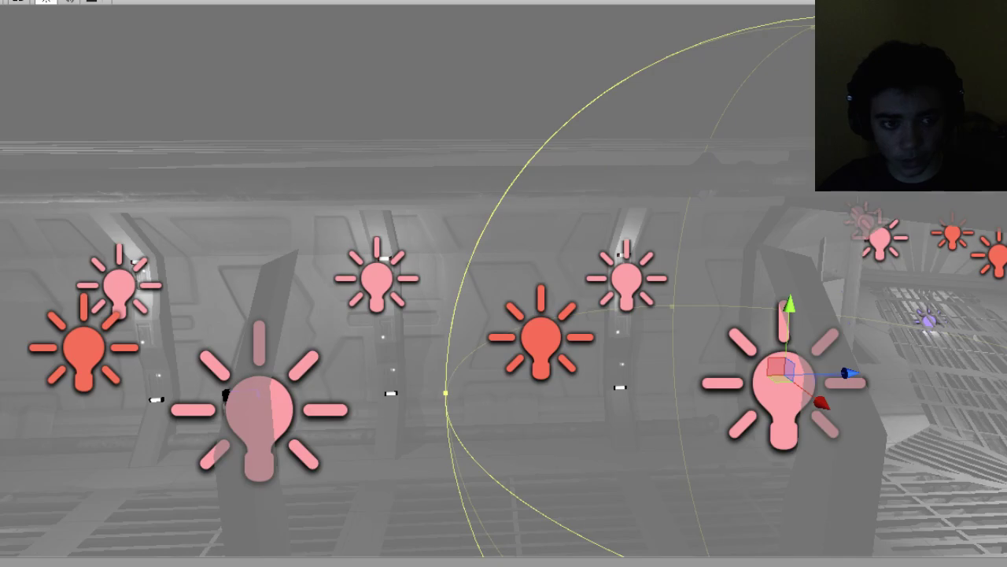
{"action": "left_click_drag", "start_coordinate": [584, 272], "coordinate": [254, 259], "text": "alt"}
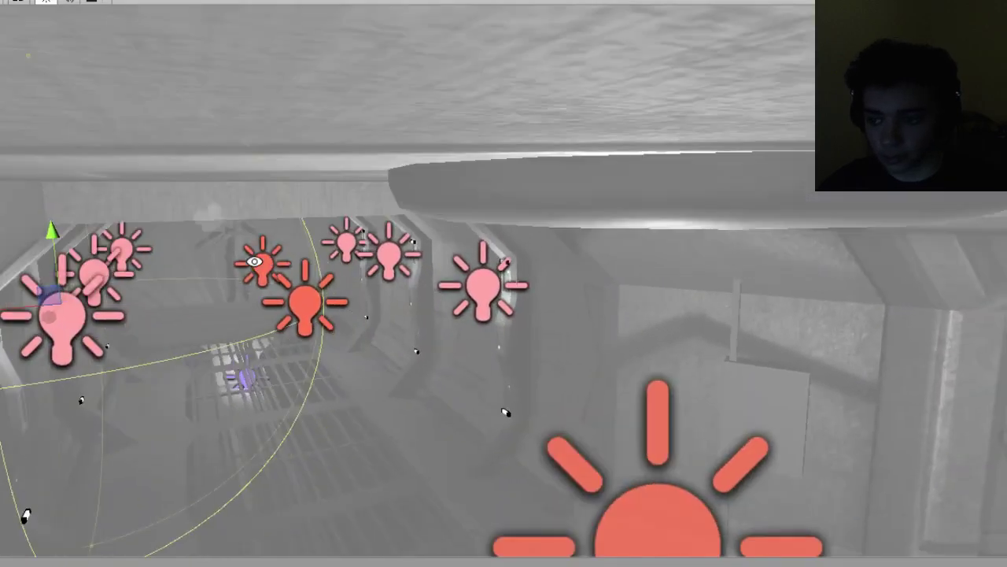
{"action": "middle_click_drag", "start_coordinate": [507, 306], "coordinate": [189, 189]}
{"action": "scroll", "coordinate": [188, 186], "scroll_direction": "down", "scroll_amount": 3}
{"action": "scroll", "coordinate": [206, 189], "scroll_direction": "down", "scroll_amount": 3}
{"action": "left_click_drag", "start_coordinate": [495, 220], "coordinate": [541, 305], "text": "alt"}
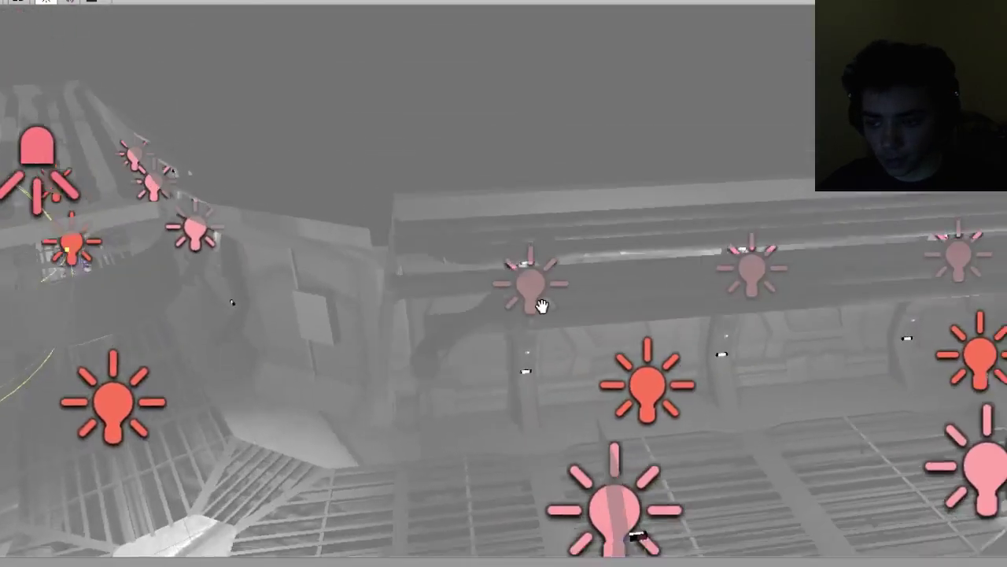
{"action": "middle_click_drag", "start_coordinate": [541, 306], "coordinate": [429, 244]}
{"action": "left_click", "coordinate": [637, 287]}
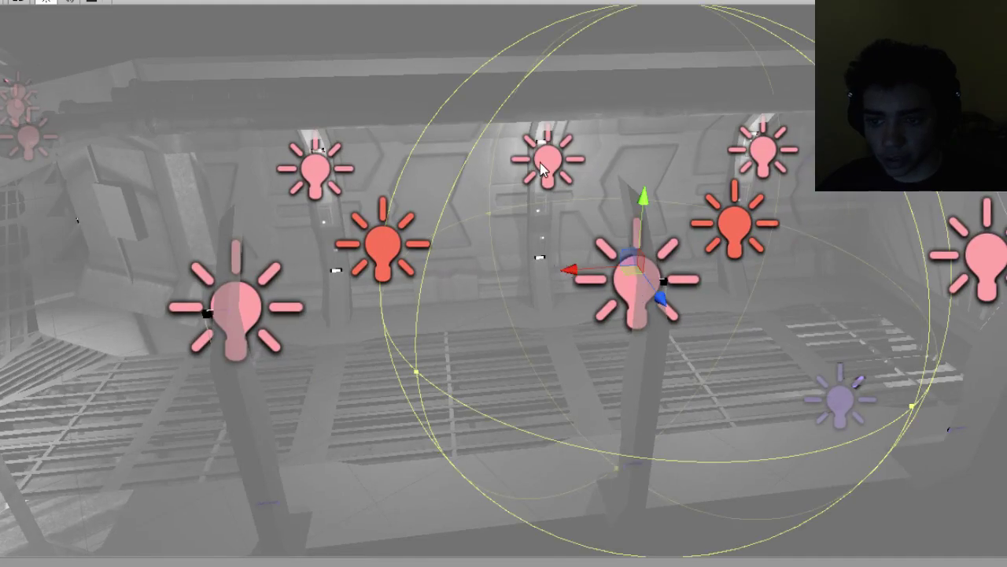
{"action": "left_click", "coordinate": [540, 162]}
{"action": "left_click_drag", "start_coordinate": [590, 249], "coordinate": [535, 254], "text": "alt"}
{"action": "middle_click_drag", "start_coordinate": [439, 266], "coordinate": [534, 286]}
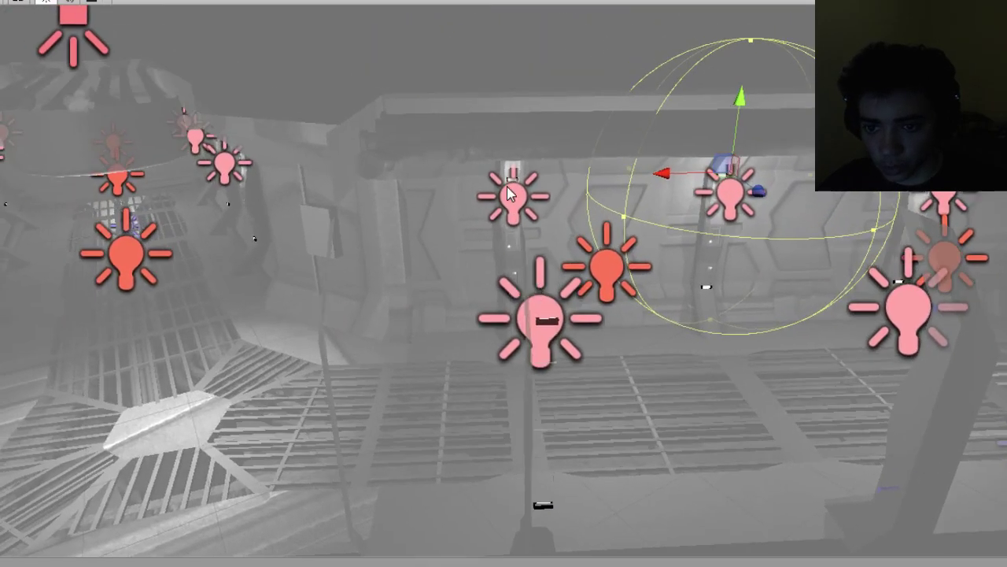
{"action": "left_click", "coordinate": [507, 193]}
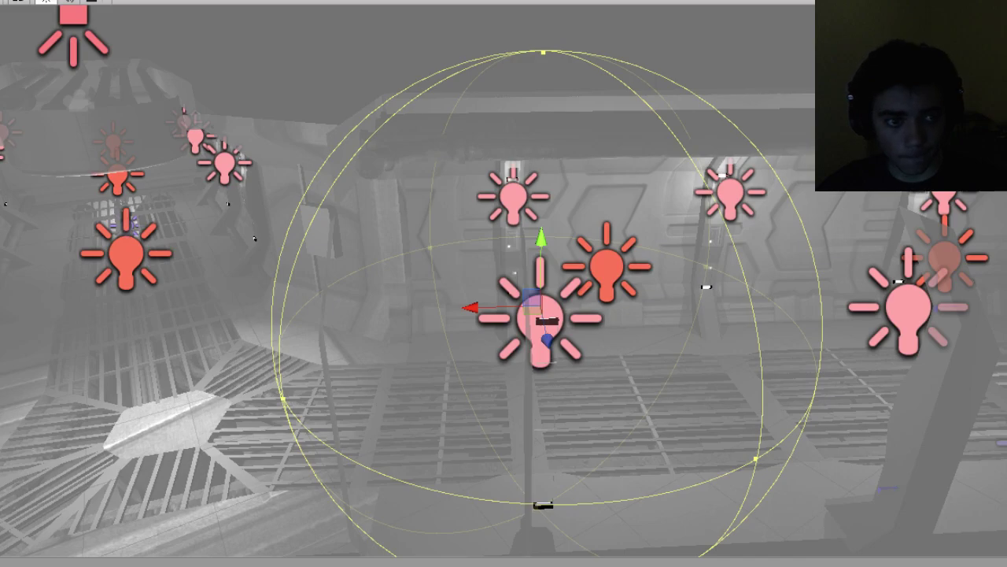
Play the scene and walk the character down the corridor to check the flickering at the junction.
{"action": "left_click", "coordinate": [507, 1]}
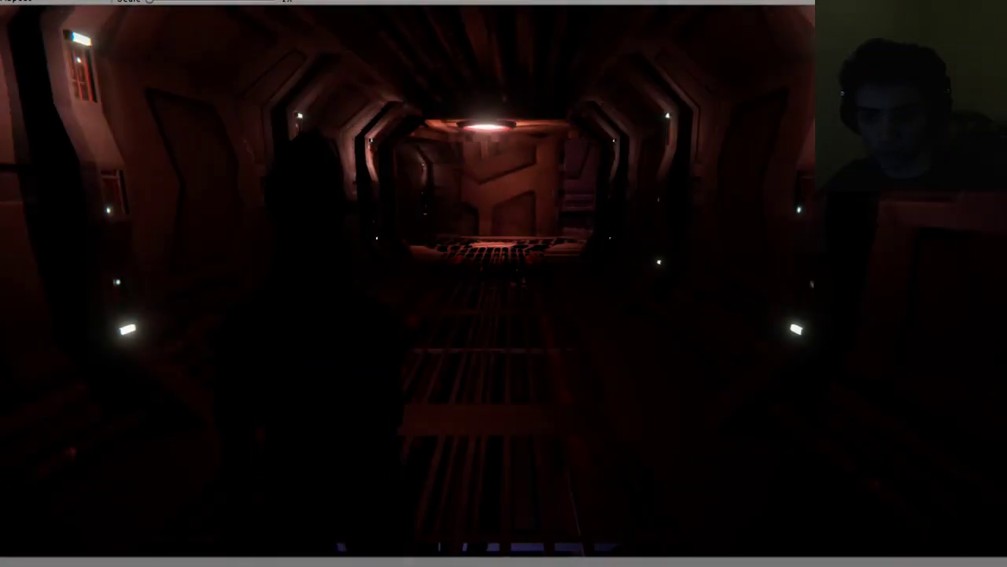
{"action": "key", "text": "w"}
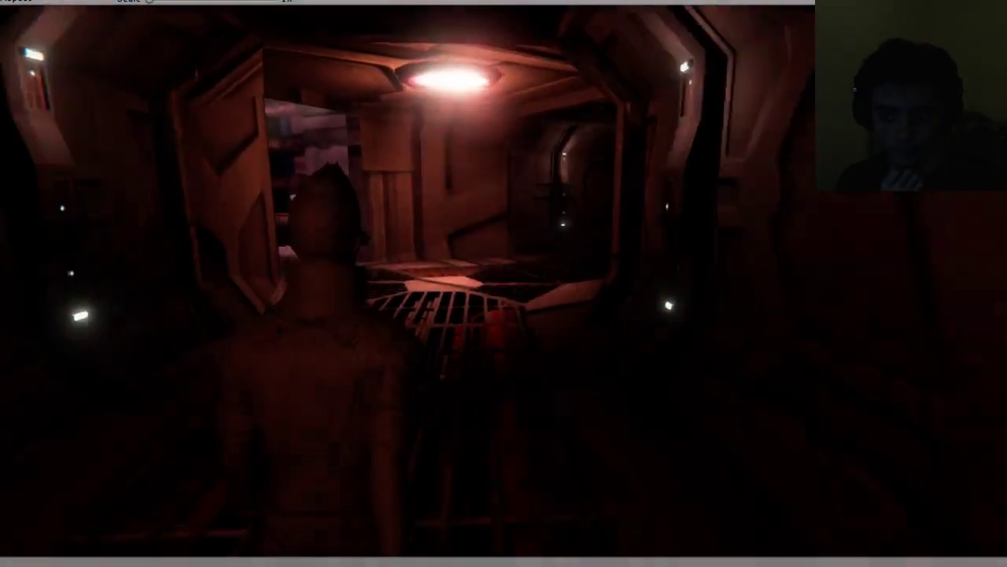
{"action": "key", "text": "w"}
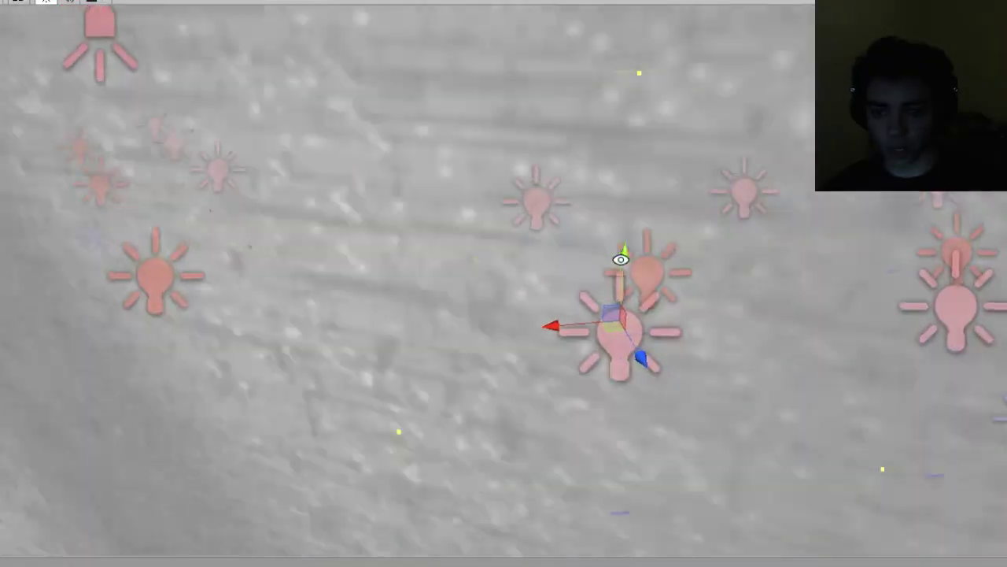
Select Spotlight (2) above the junction in the Scene view.
{"action": "middle_click_drag", "start_coordinate": [547, 118], "coordinate": [598, 279]}
{"action": "left_click_drag", "start_coordinate": [599, 279], "coordinate": [461, 325], "text": "alt"}
{"action": "right_click_drag", "start_coordinate": [460, 325], "coordinate": [598, 354]}
{"action": "left_click", "coordinate": [457, 499]}
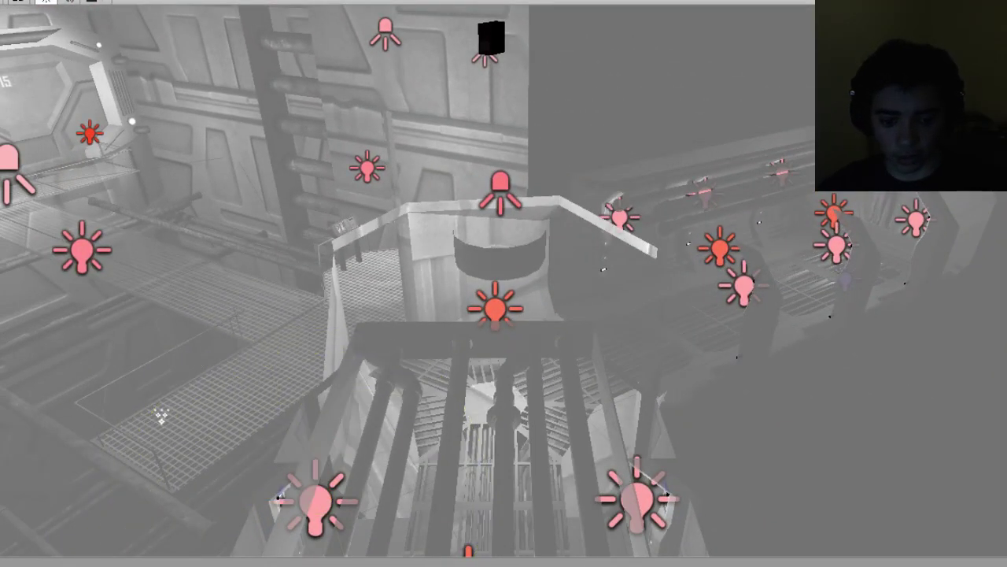
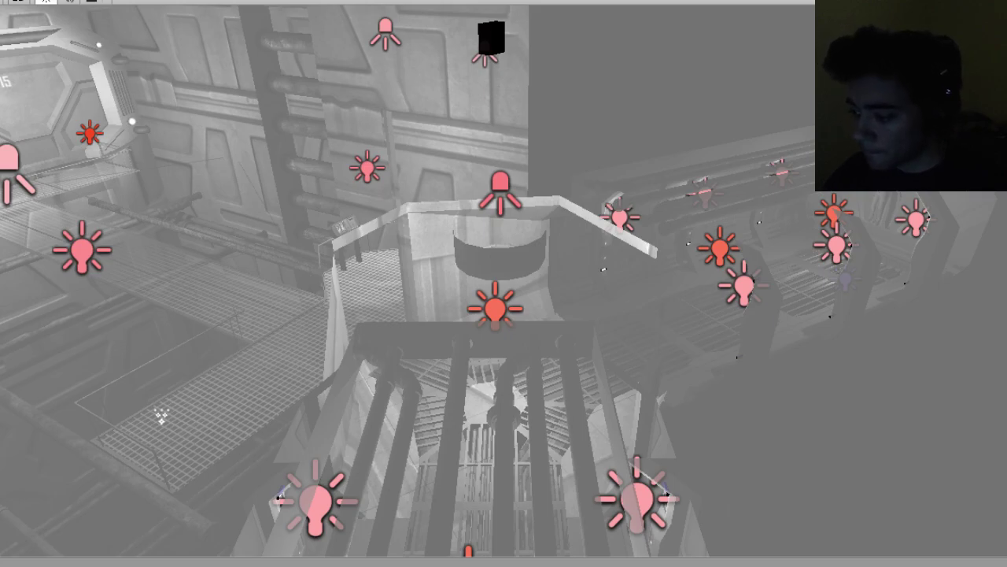
{"action": "right_click_drag", "start_coordinate": [816, 404], "coordinate": [611, 421]}
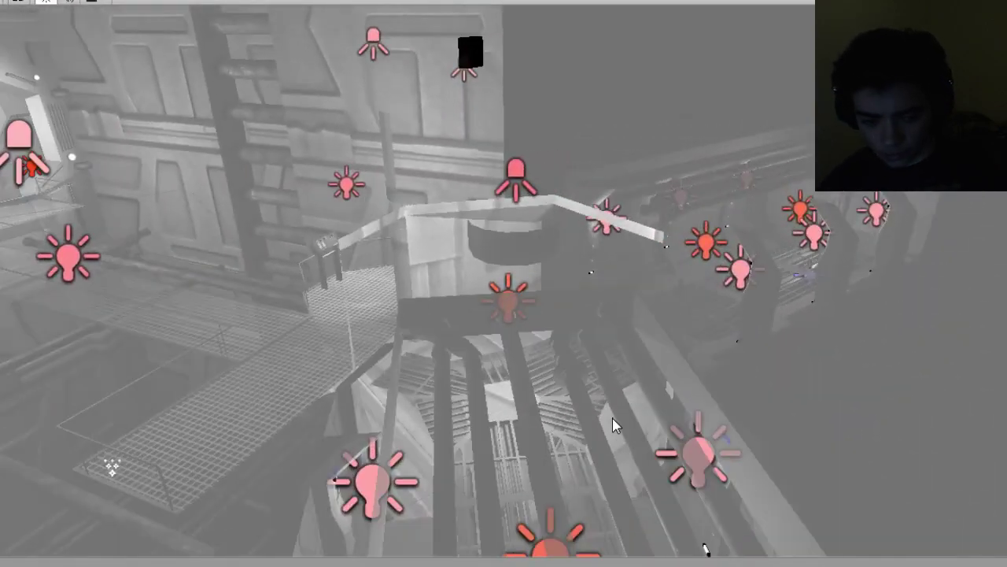
{"action": "left_click", "coordinate": [518, 173]}
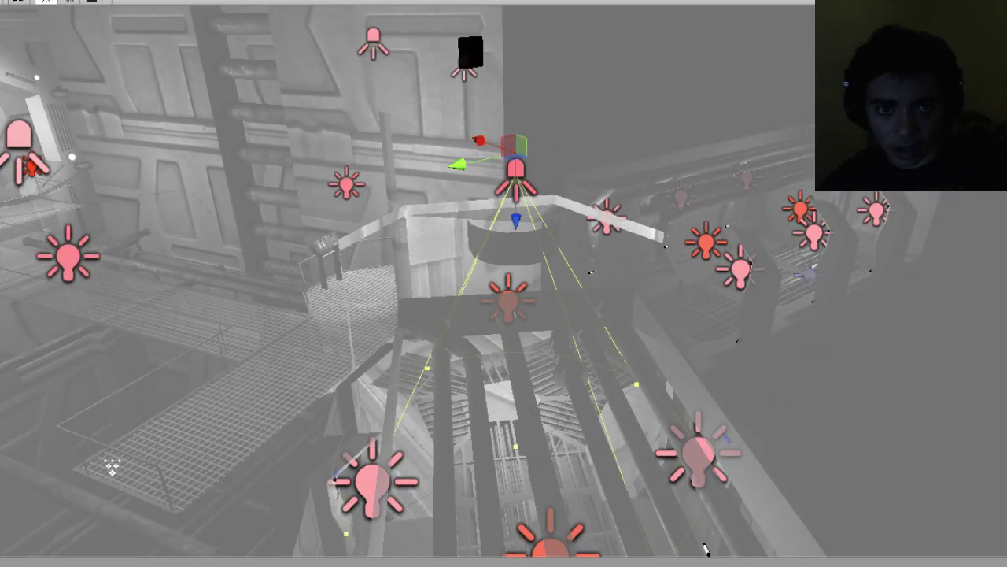
Reopen the Animation window for Spotlight (2) and set its clip's sample rate to 120.
{"action": "key", "text": "alt+w"}
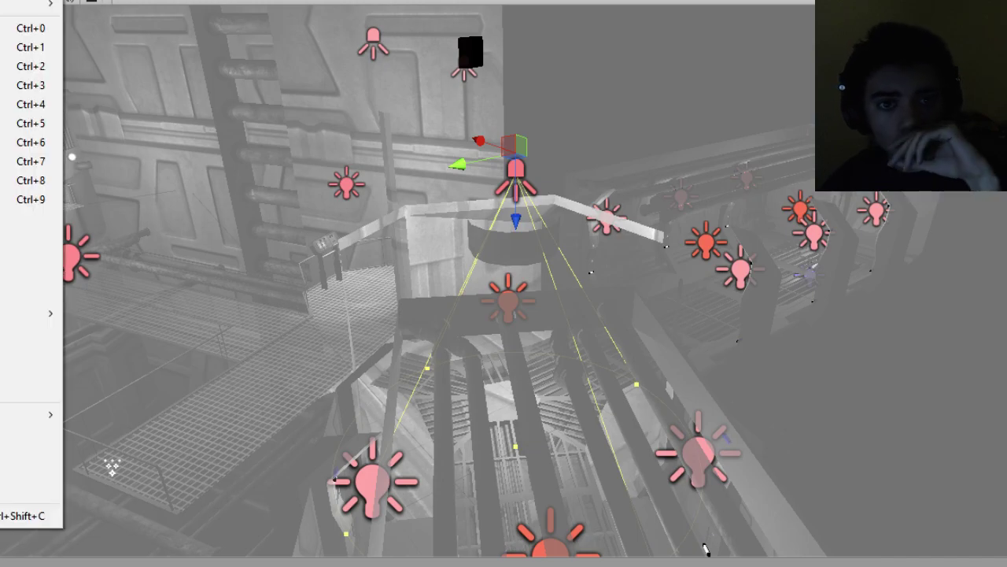
{"action": "key", "text": "Down"}
{"action": "key", "text": "Return"}
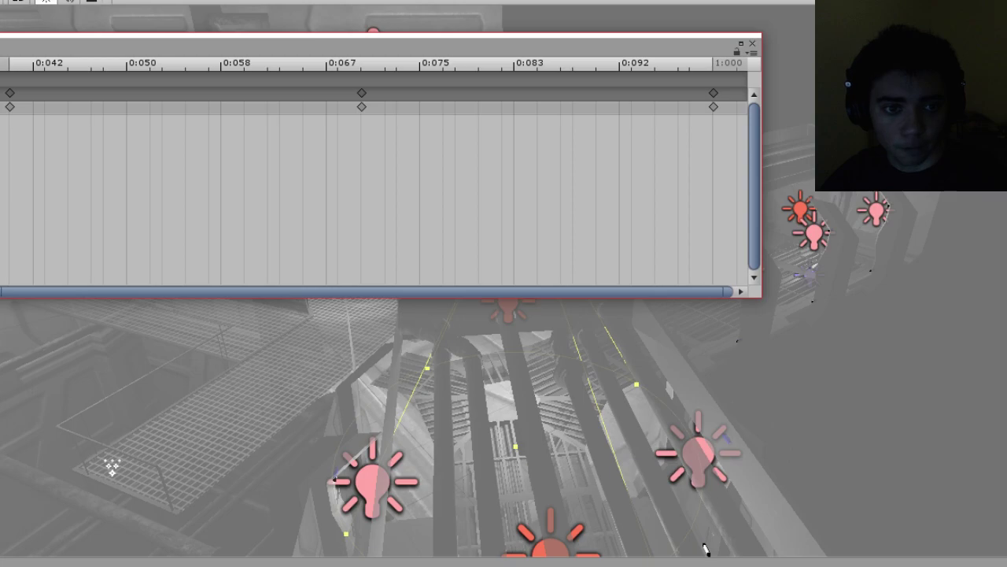
{"action": "type", "text": "120"}
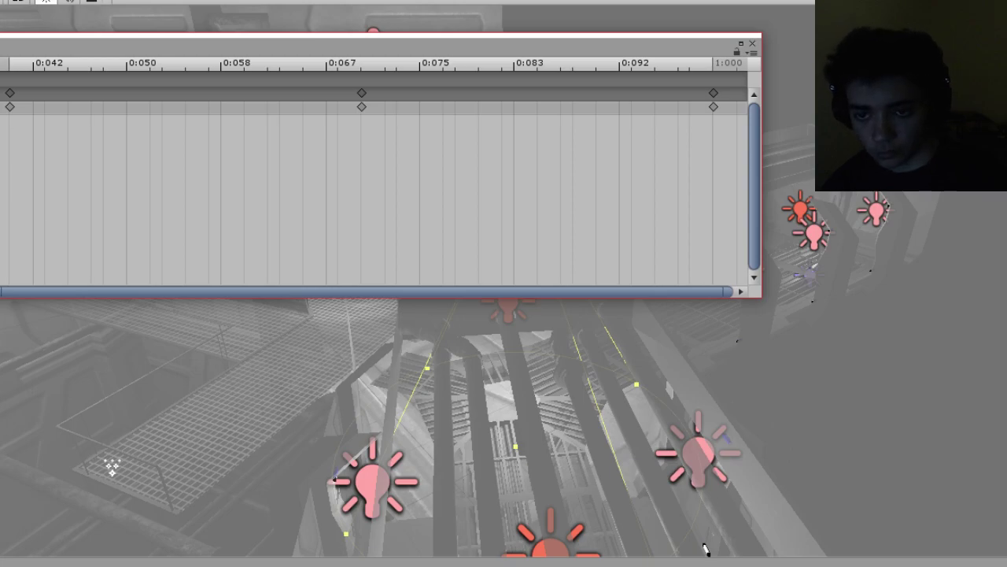
{"action": "key", "text": "Return"}
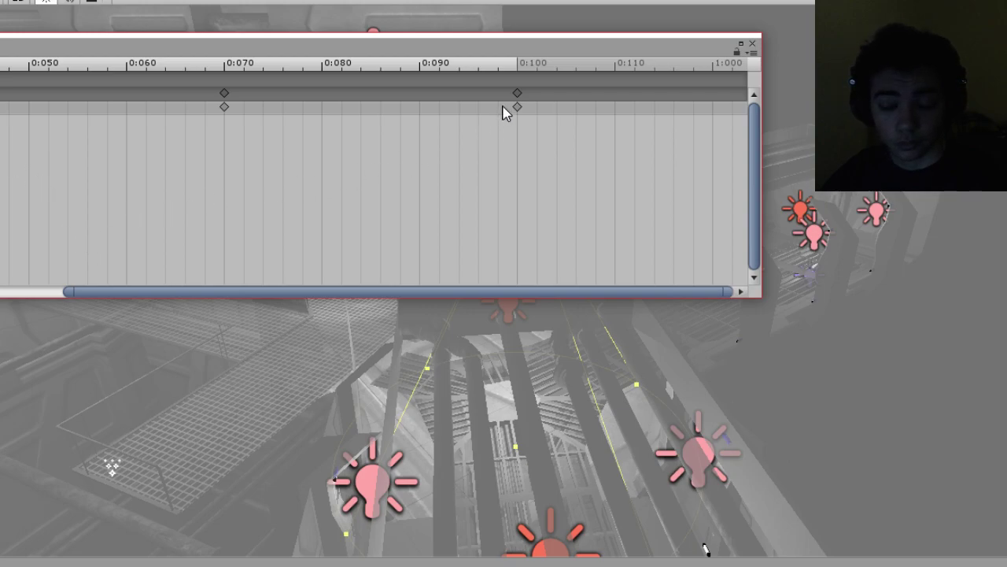
Shift all three Spotlight (2) keyframes together along the timeline so that the first sits at 0:060 and the second at 0:090.
{"action": "left_click", "coordinate": [224, 93], "text": "shift"}
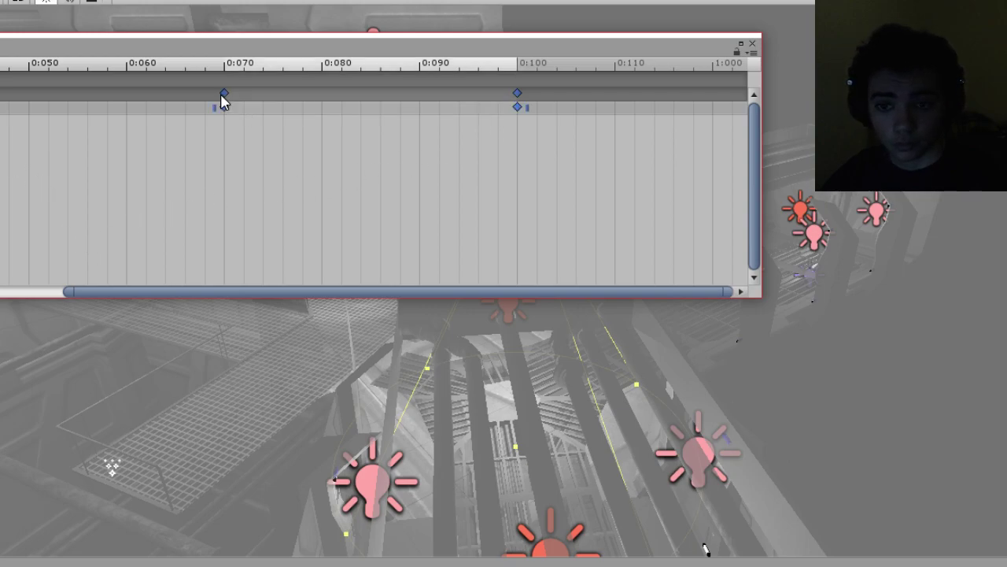
{"action": "left_click_drag", "start_coordinate": [225, 296], "coordinate": [117, 292]}
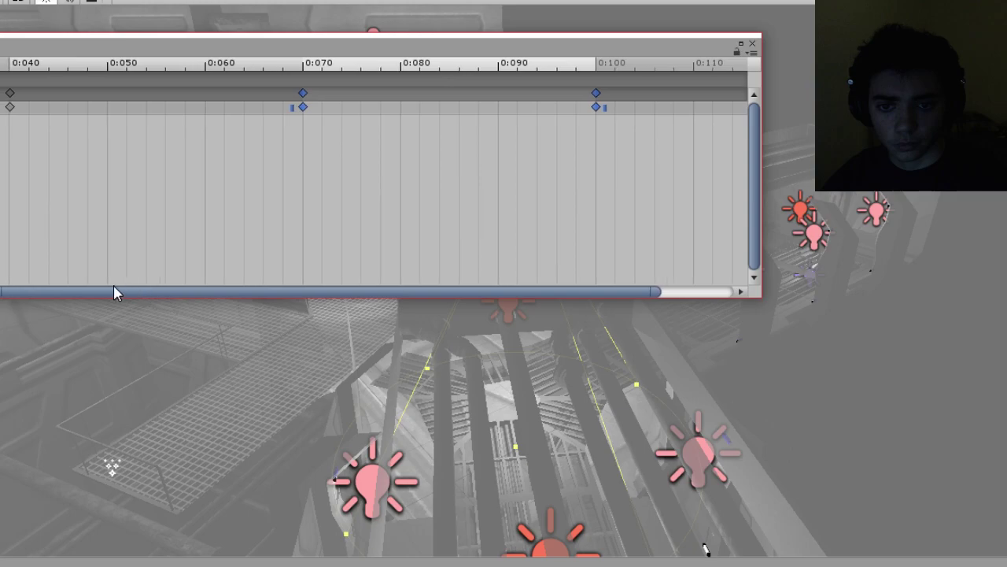
{"action": "left_click", "coordinate": [10, 94]}
{"action": "left_click", "coordinate": [302, 94], "text": "shift"}
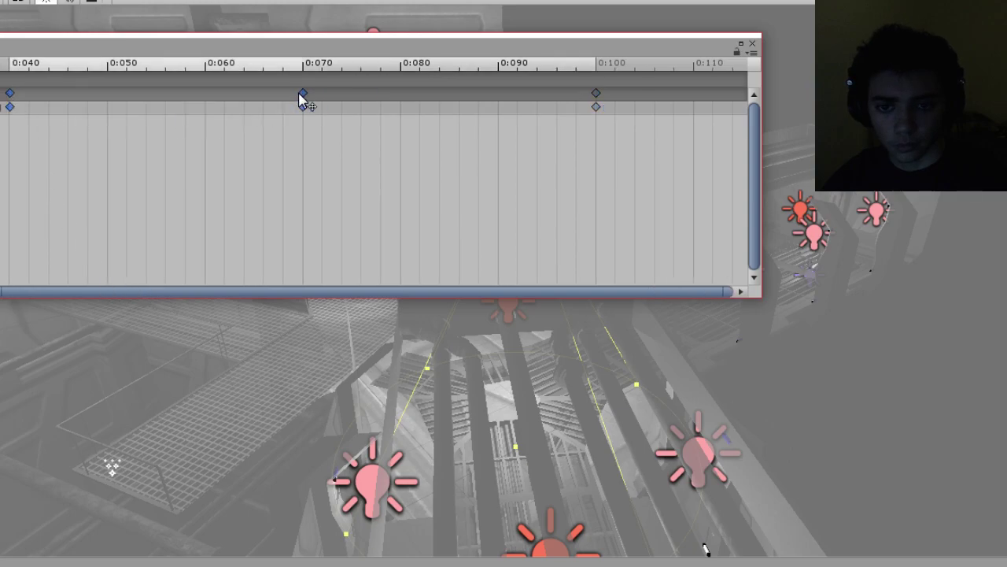
{"action": "left_click", "coordinate": [596, 97]}
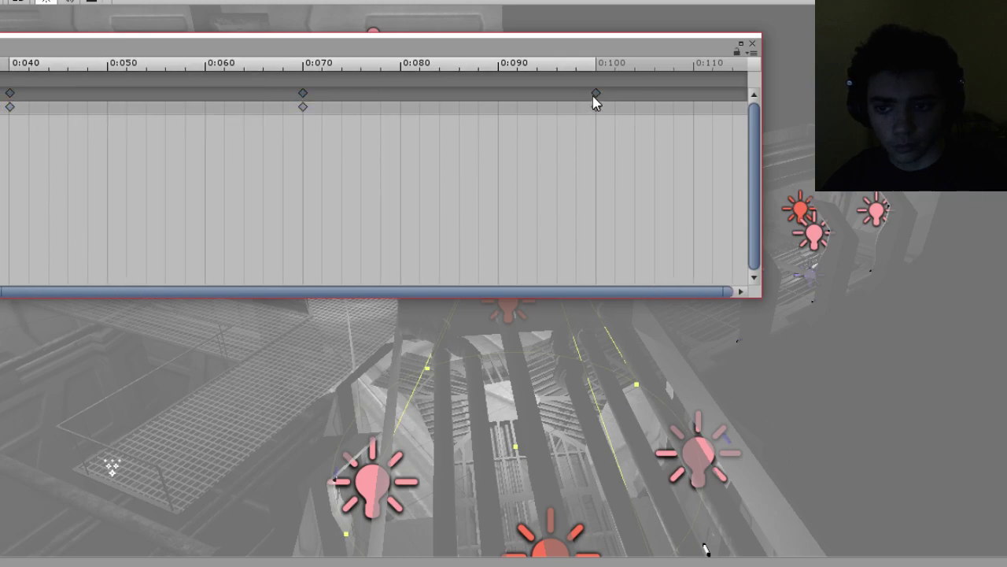
{"action": "left_click", "coordinate": [301, 94], "text": "shift"}
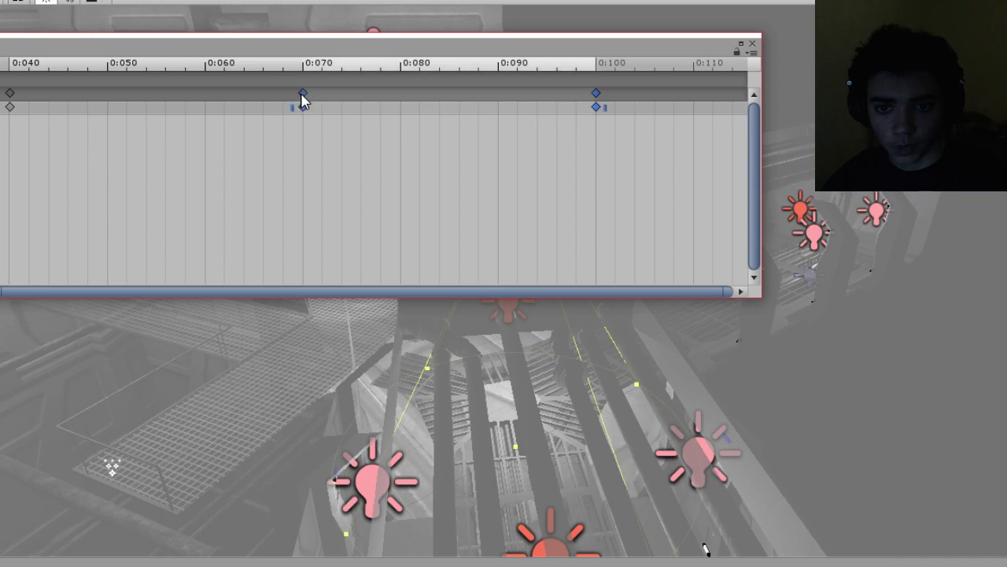
{"action": "left_click", "coordinate": [8, 95], "text": "shift"}
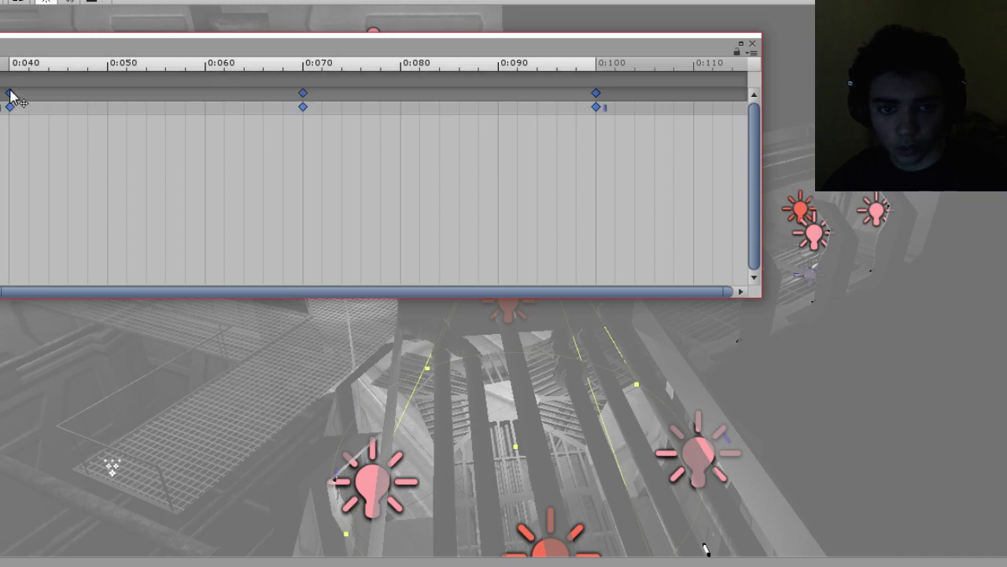
{"action": "left_click_drag", "start_coordinate": [11, 95], "coordinate": [208, 103]}
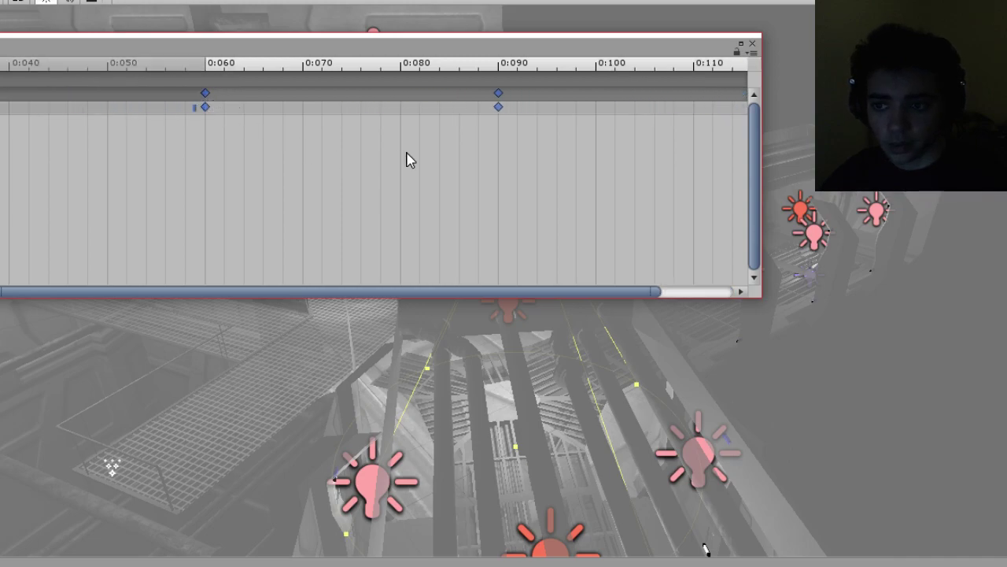
Select the junction's red point light in the Scene view and set its clip's sample rate to 120.
{"action": "left_click_drag", "start_coordinate": [449, 354], "coordinate": [510, 344], "text": "alt"}
{"action": "left_click_drag", "start_coordinate": [606, 366], "coordinate": [487, 370], "text": "alt"}
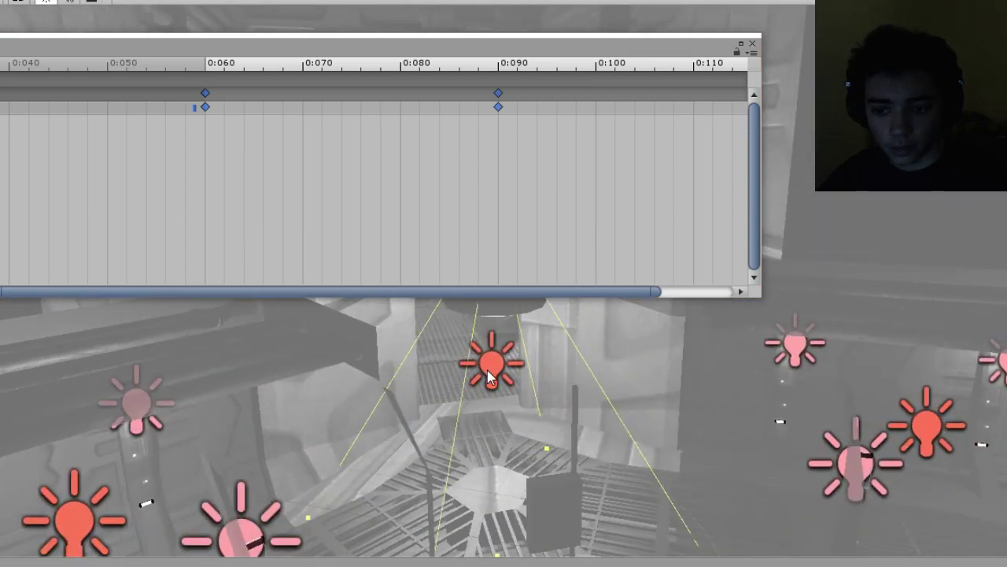
{"action": "left_click", "coordinate": [491, 368]}
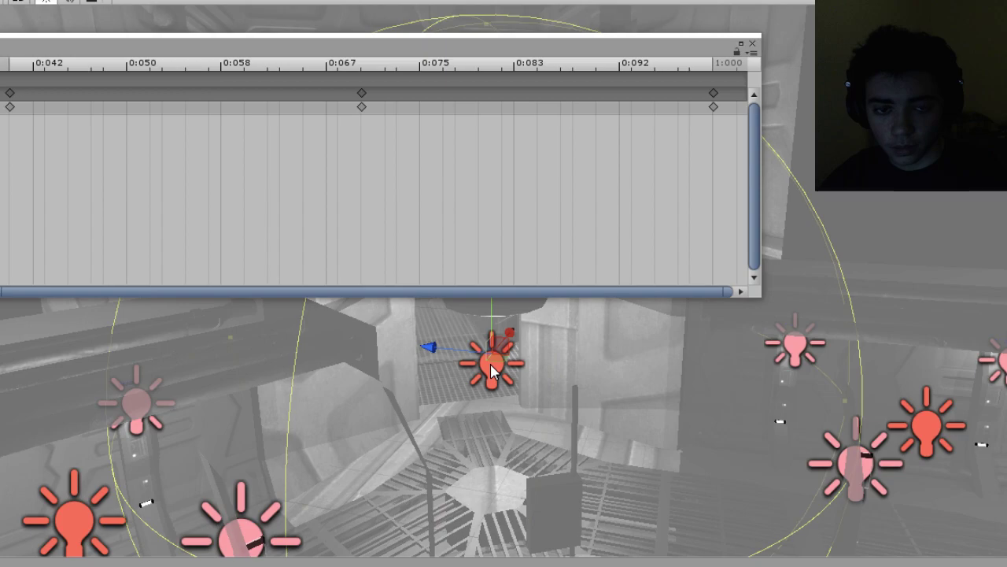
{"action": "left_click", "coordinate": [11, 94]}
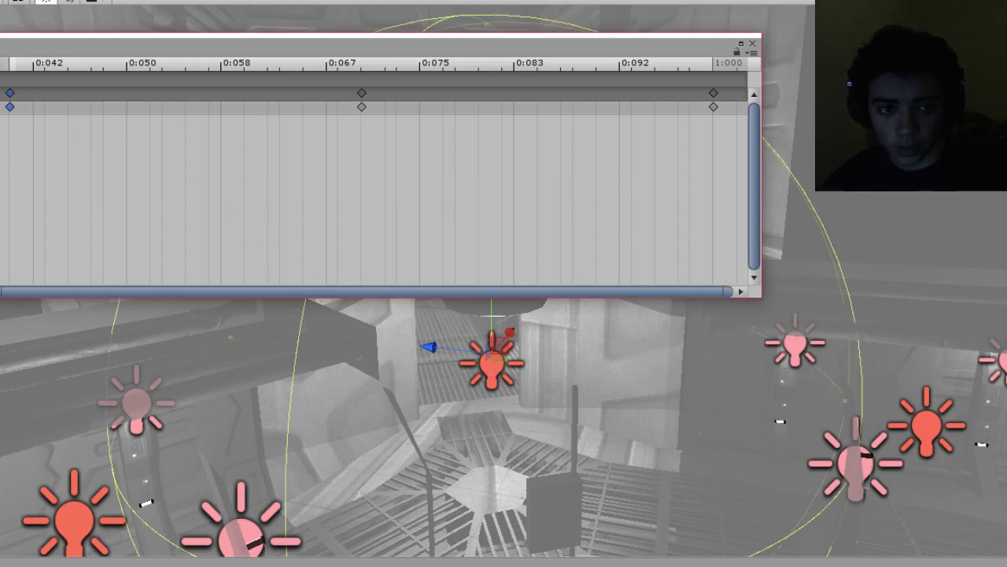
{"action": "type", "text": "120"}
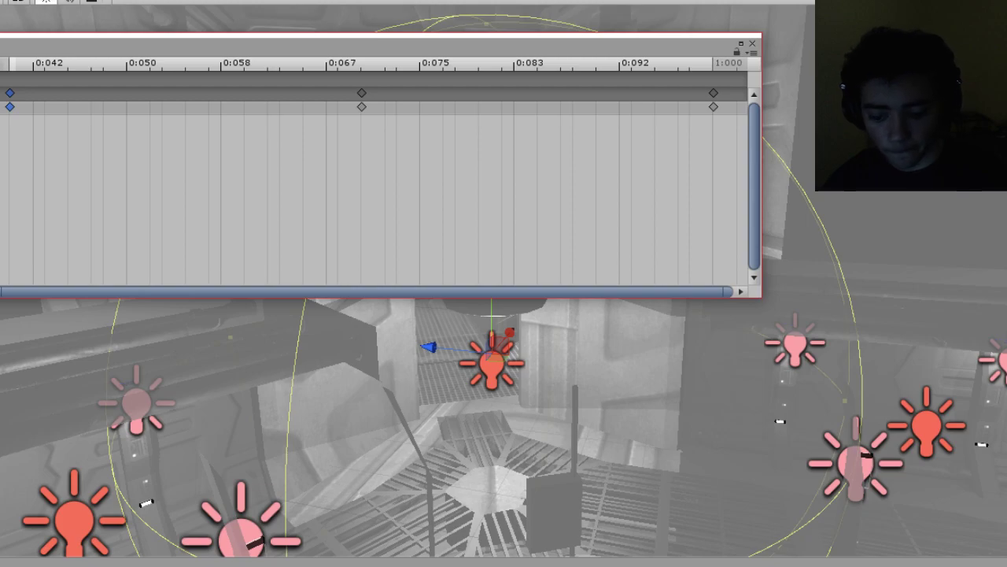
{"action": "key", "text": "Return"}
Shift all three keyframes of the red point light together so that they sit at 0:060, 0:090 and 1:000.
{"action": "scroll", "coordinate": [422, 117], "scroll_direction": "down", "scroll_amount": 3}
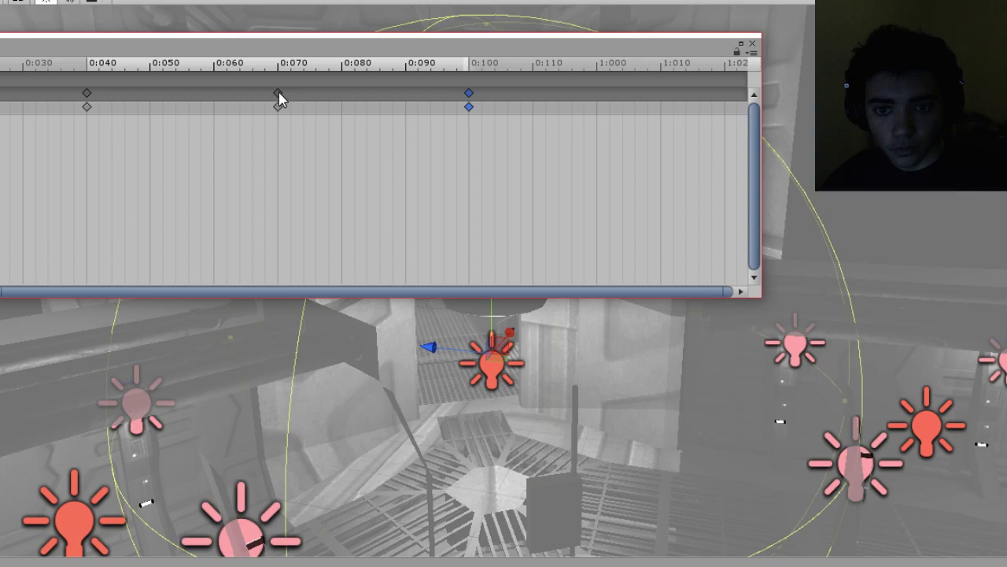
{"action": "left_click", "coordinate": [278, 93], "text": "shift"}
{"action": "left_click", "coordinate": [87, 93], "text": "shift"}
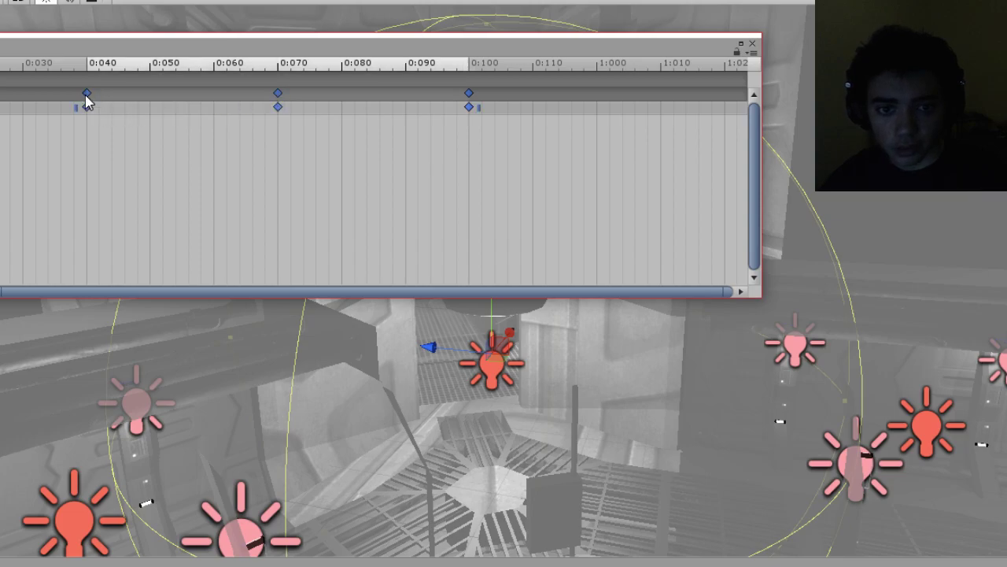
{"action": "left_click_drag", "start_coordinate": [87, 97], "coordinate": [214, 101]}
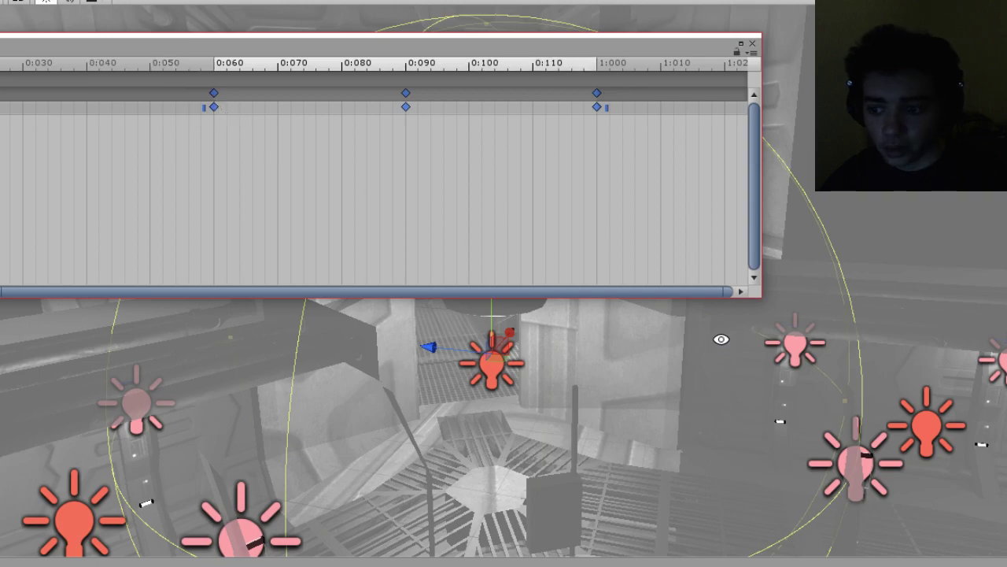
Select the pink point light beyond the junction, close its Animation window and delete the Point light (12) controller asset.
{"action": "left_click_drag", "start_coordinate": [762, 306], "coordinate": [787, 330], "text": "alt"}
{"action": "left_click", "coordinate": [839, 346]}
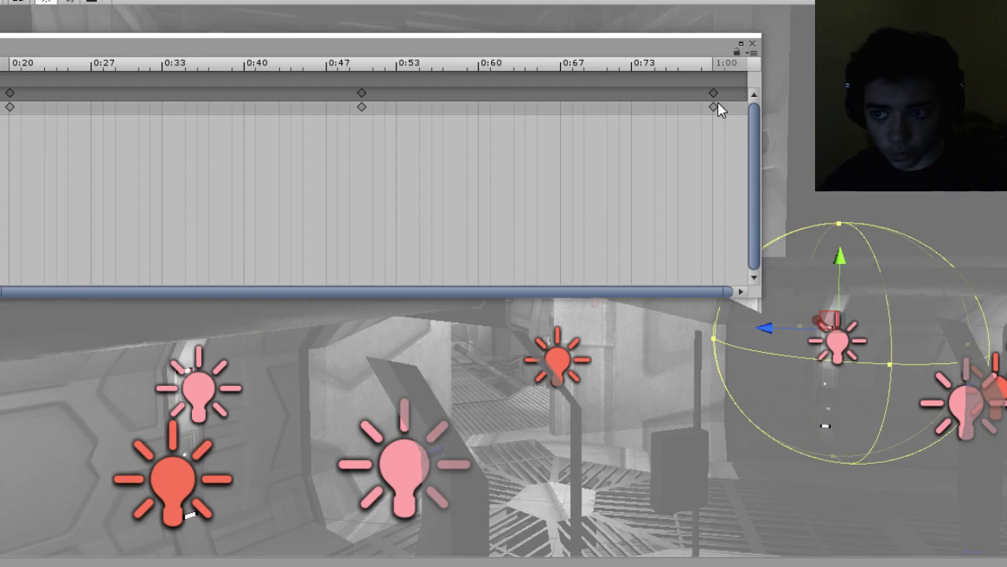
{"action": "left_click", "coordinate": [752, 44]}
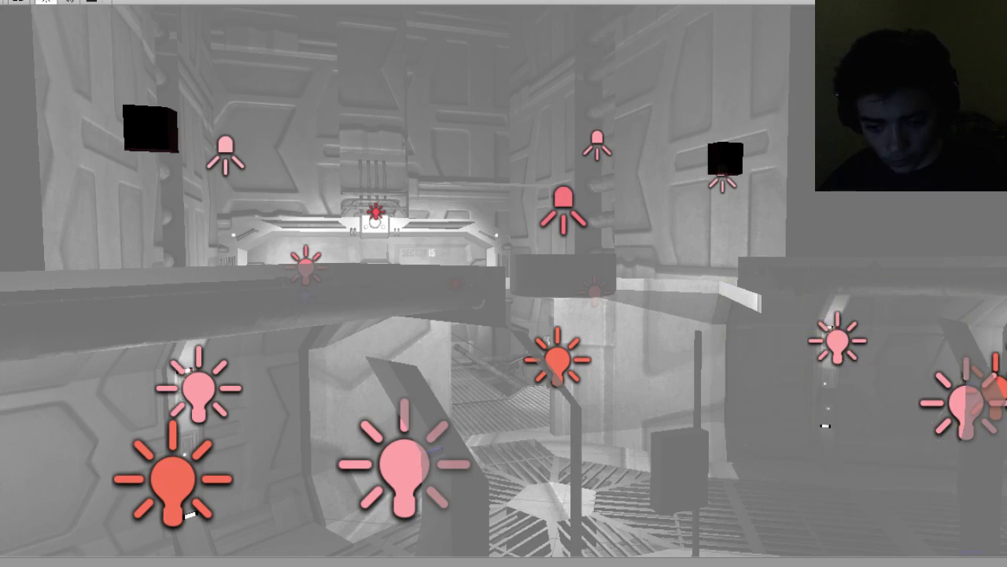
{"action": "key", "text": "Delete"}
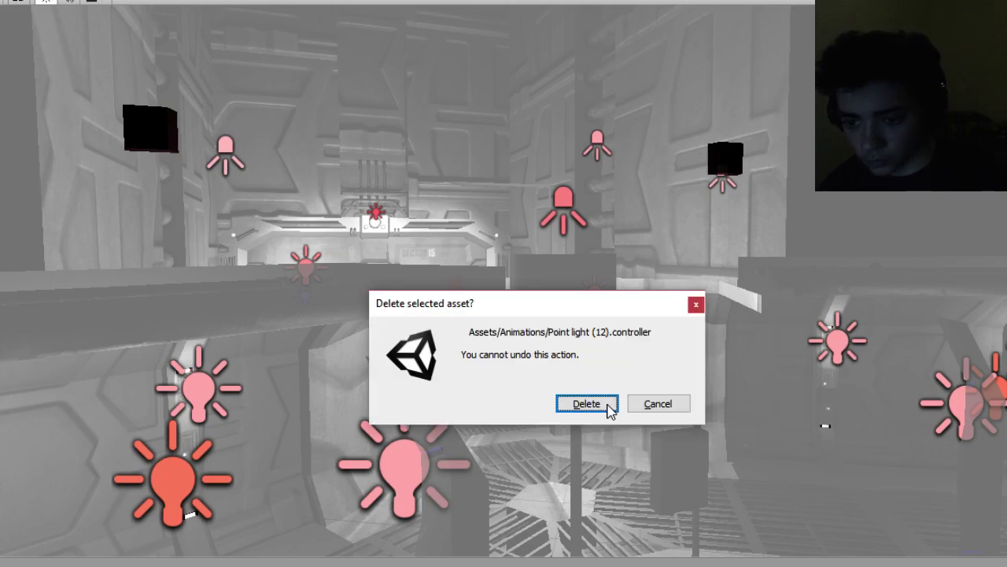
{"action": "left_click", "coordinate": [606, 405]}
Delete the animation controller assets of the next pink wall light and the large pink point light in the foreground.
{"action": "left_click", "coordinate": [957, 405]}
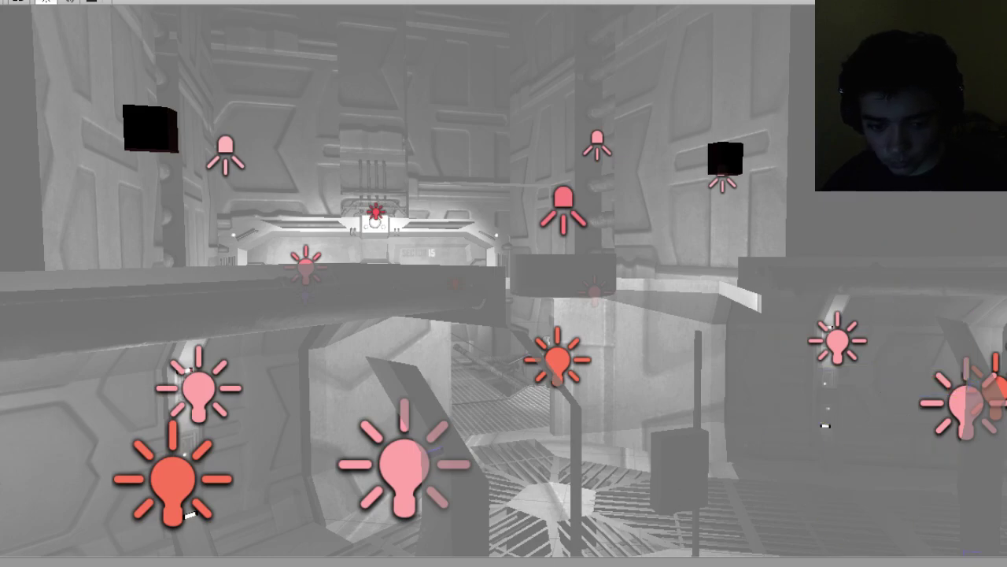
{"action": "key", "text": "Delete"}
{"action": "left_click", "coordinate": [568, 404]}
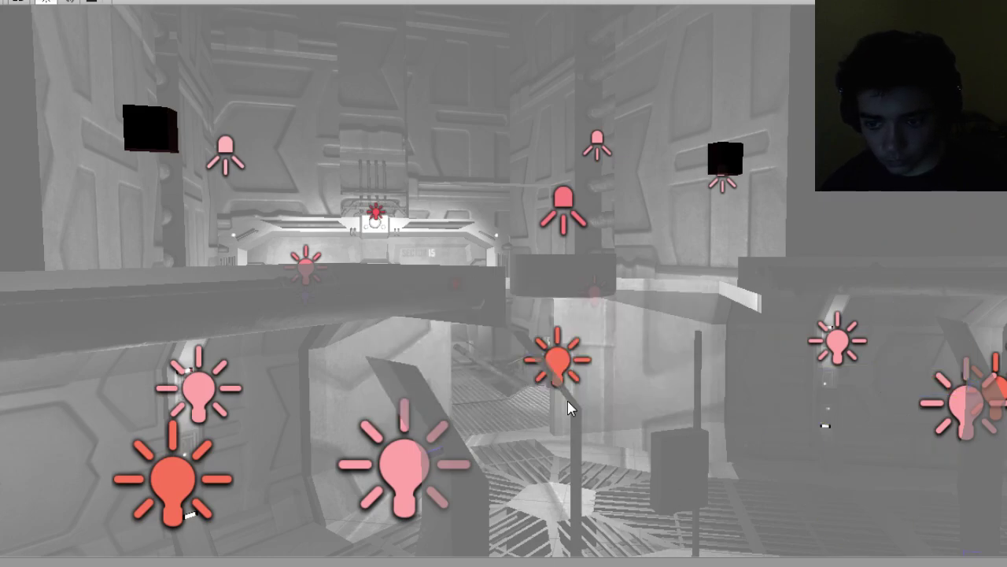
{"action": "left_click", "coordinate": [408, 465]}
{"action": "key", "text": "Delete"}
{"action": "left_click", "coordinate": [585, 403]}
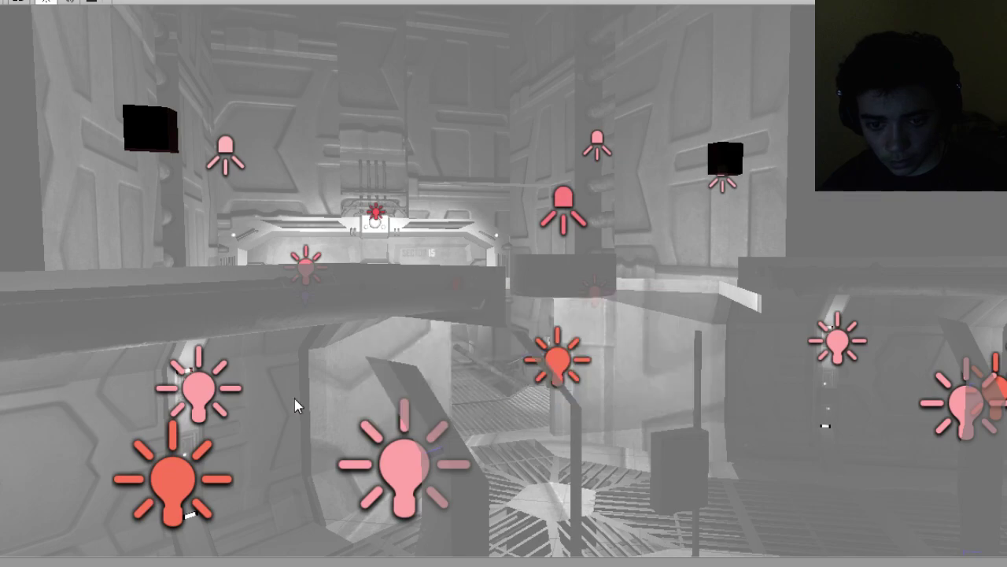
Select the remaining pink wall light above the red one and delete the Point light (16) controller asset.
{"action": "left_click", "coordinate": [207, 396]}
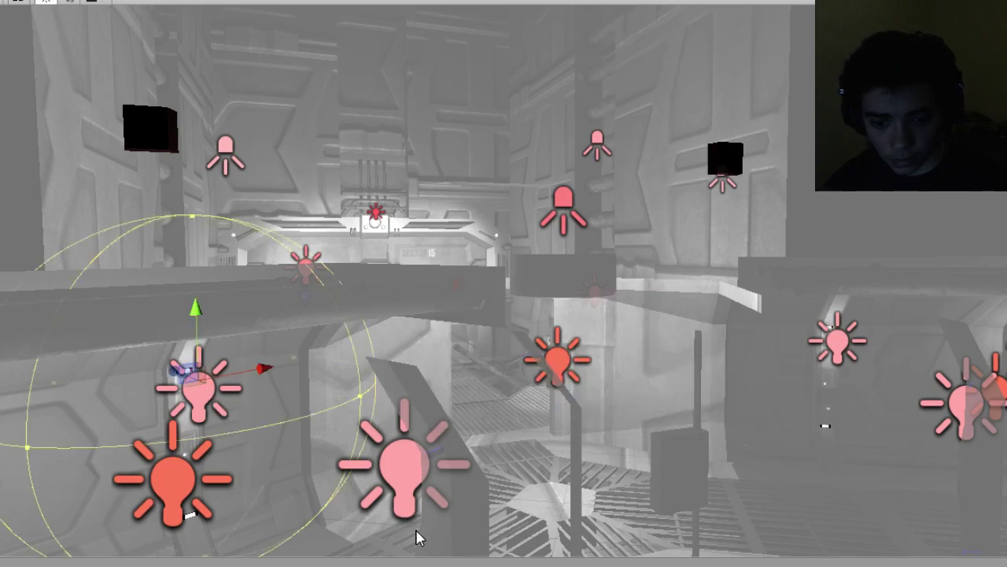
{"action": "key", "text": "Delete"}
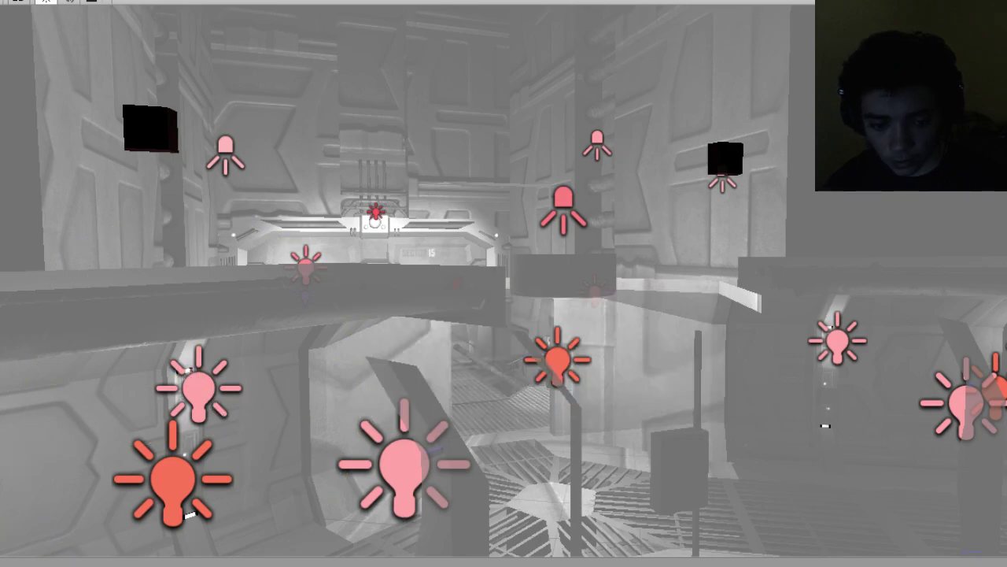
{"action": "key", "text": "Delete"}
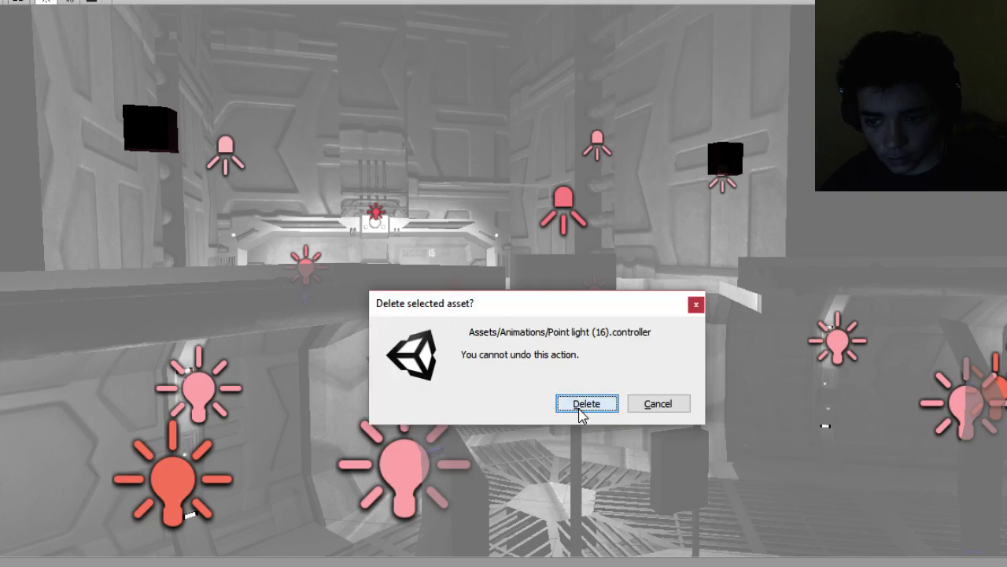
{"action": "left_click", "coordinate": [583, 405]}
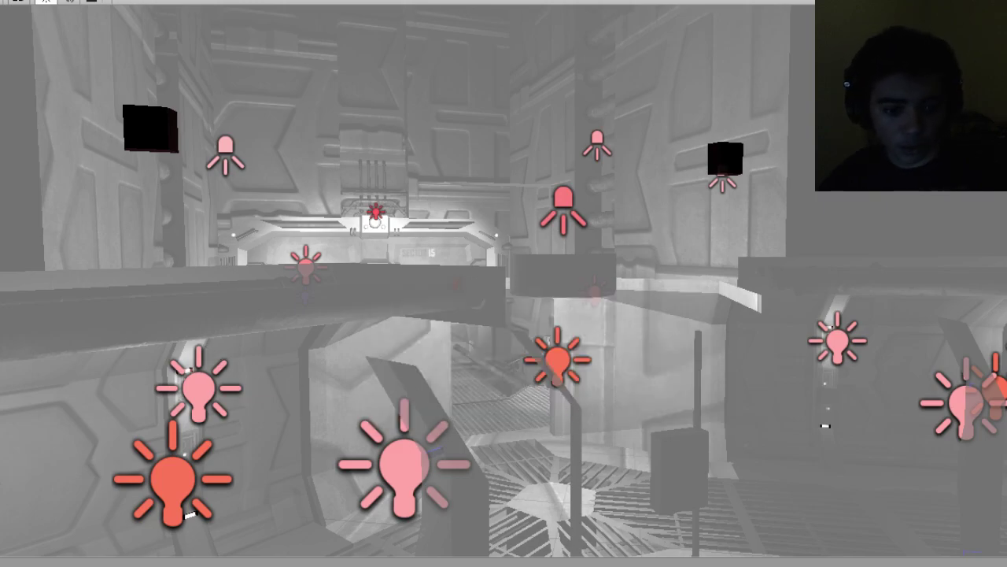
Select the pink point light beyond the junction, reopen the Animation window and create and save a new animation clip for it.
{"action": "left_click_drag", "start_coordinate": [631, 353], "coordinate": [716, 298], "text": "alt"}
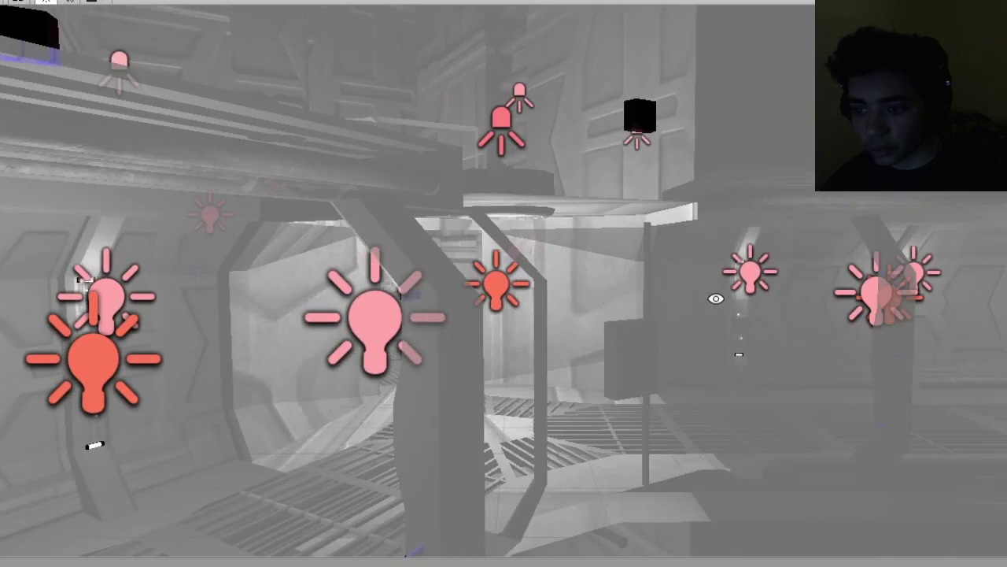
{"action": "left_click", "coordinate": [736, 274]}
{"action": "left_click", "coordinate": [0, 0]}
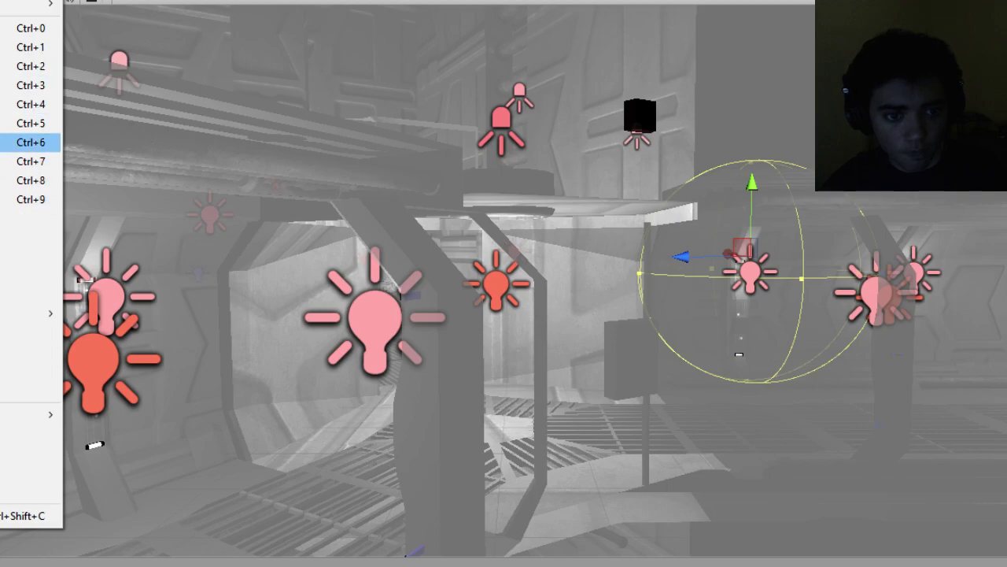
{"action": "left_click", "coordinate": [30, 142]}
{"action": "left_click", "coordinate": [348, 206]}
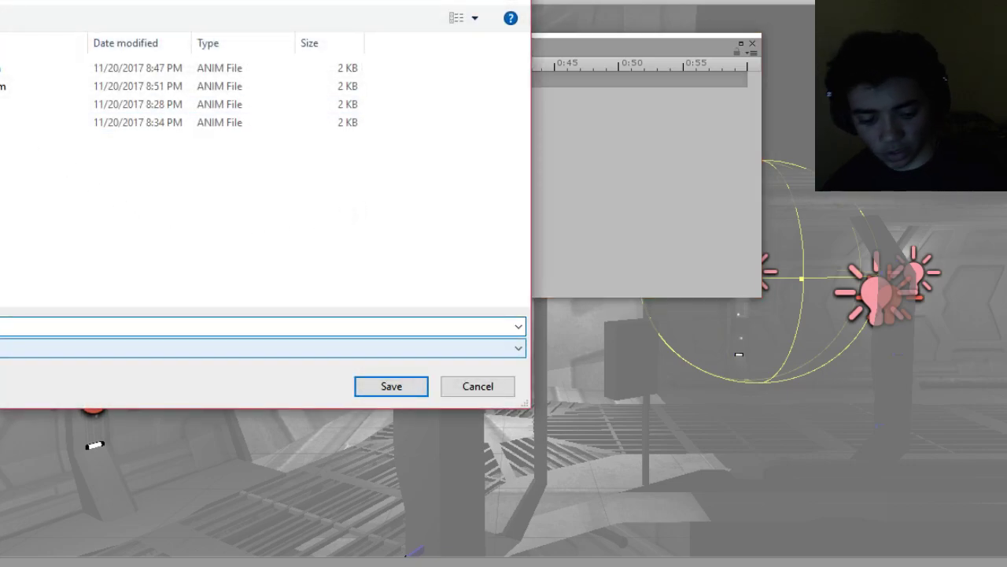
{"action": "left_click", "coordinate": [360, 385]}
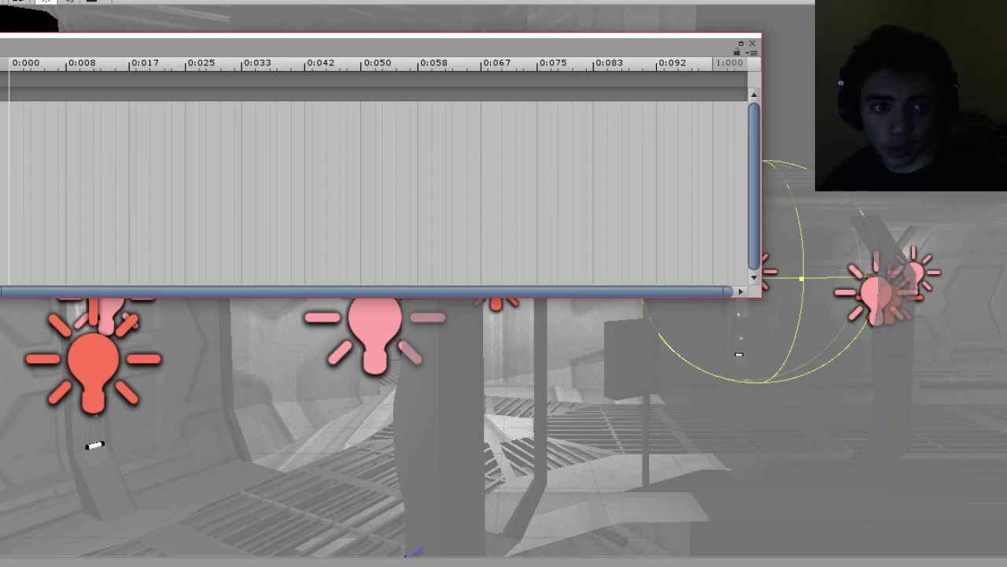
Move the new clip's first keyframe to 0:040 and add further keyframes at 0:070 and 1:000.
{"action": "left_click", "coordinate": [0, 63]}
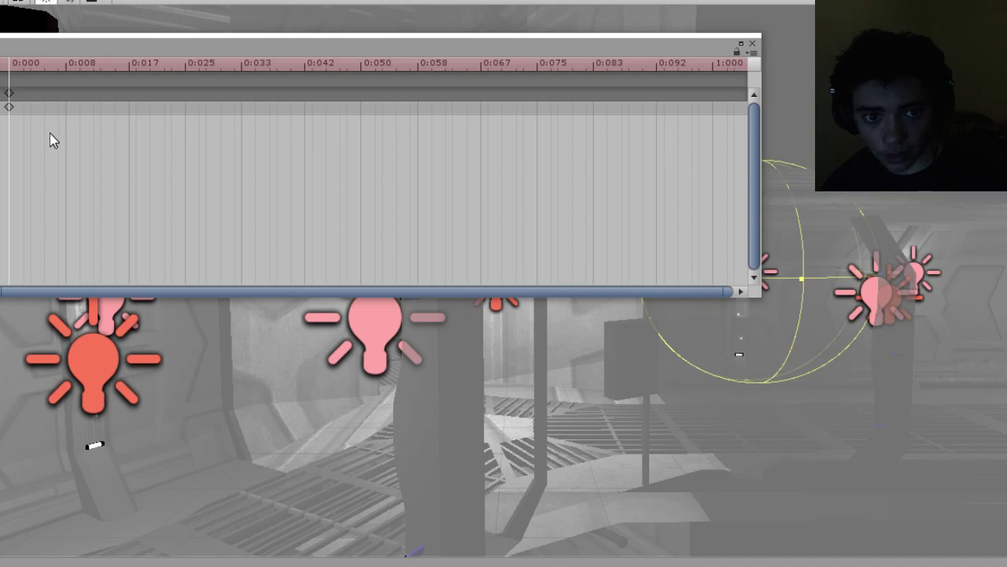
{"action": "left_click_drag", "start_coordinate": [10, 97], "coordinate": [290, 98]}
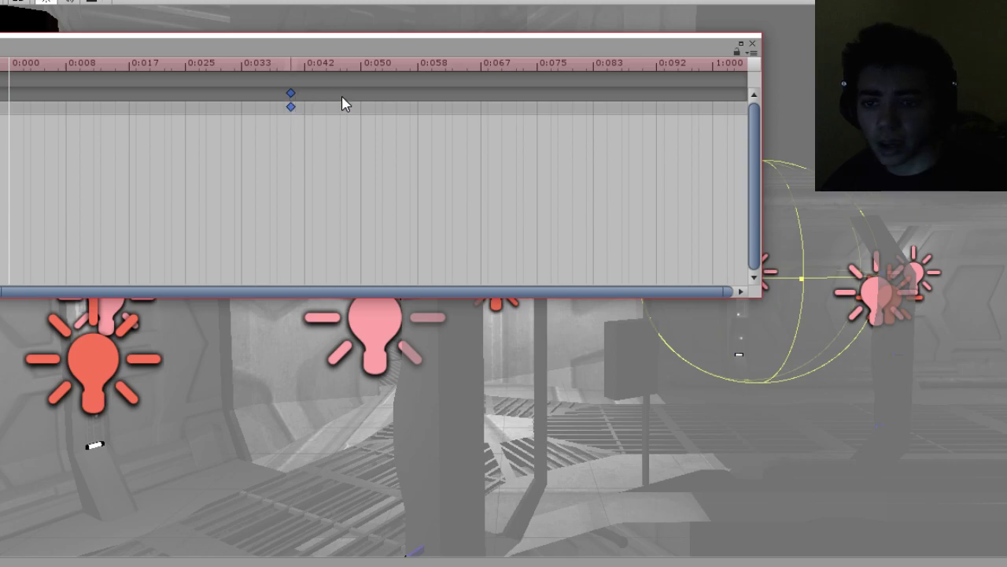
{"action": "left_click_drag", "start_coordinate": [419, 69], "coordinate": [503, 68]}
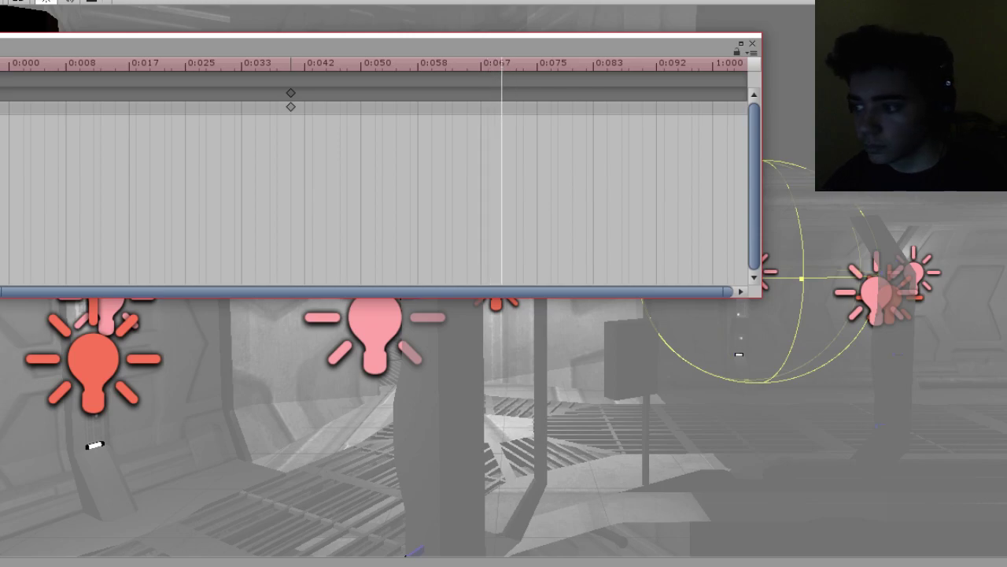
{"action": "key", "text": "k"}
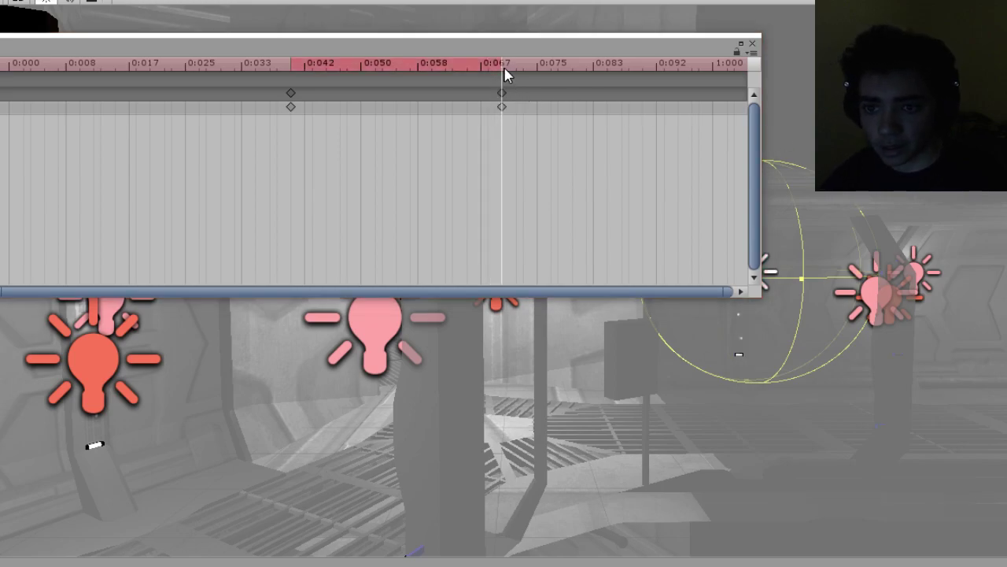
{"action": "left_click_drag", "start_coordinate": [501, 69], "coordinate": [713, 52]}
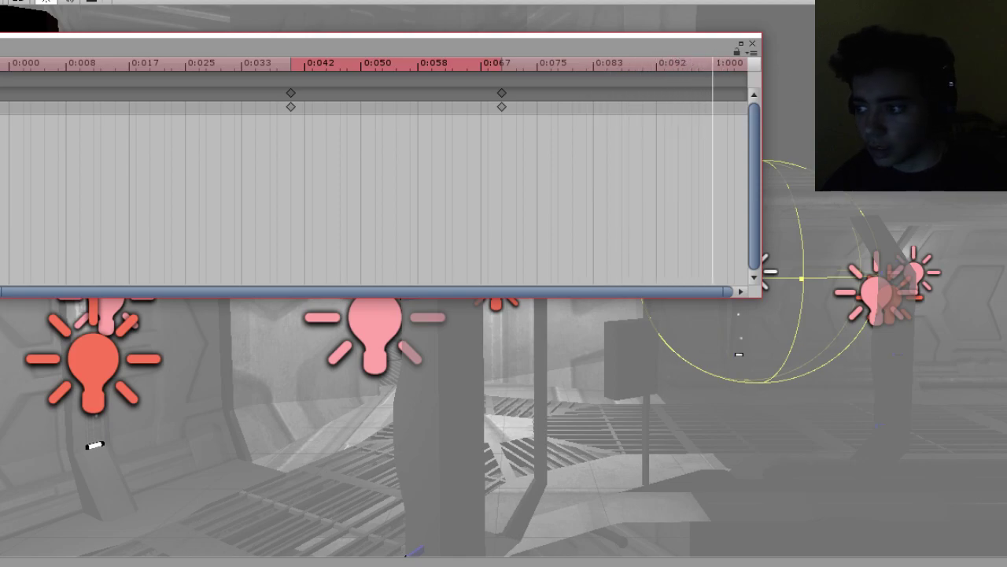
{"action": "key", "text": "k"}
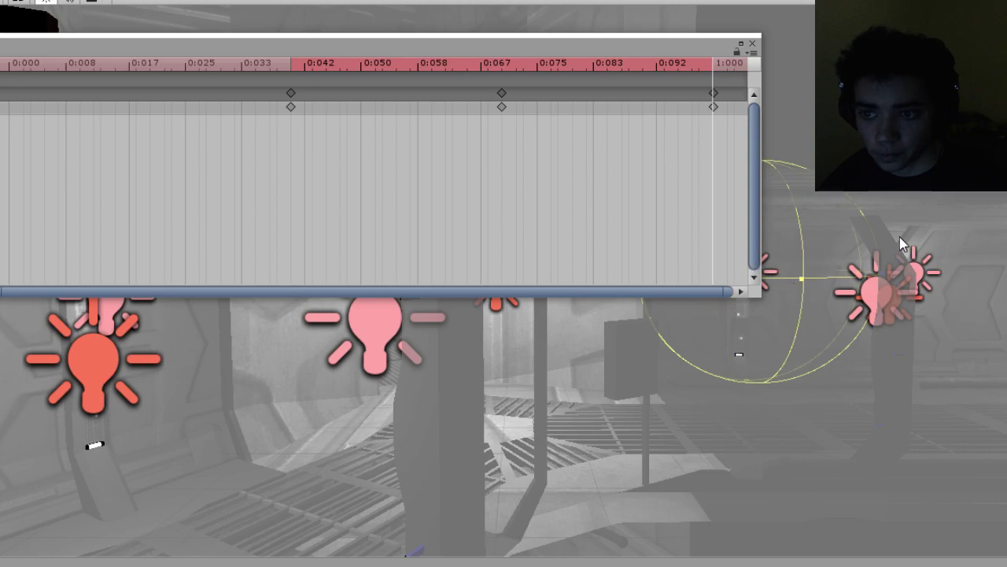
Select the neighbouring pink point light farther along the same wall and close the Animation window.
{"action": "left_click_drag", "start_coordinate": [901, 244], "coordinate": [879, 291], "text": "alt"}
{"action": "middle_click_drag", "start_coordinate": [822, 288], "coordinate": [886, 286]}
{"action": "left_click_drag", "start_coordinate": [886, 286], "coordinate": [853, 362], "text": "alt"}
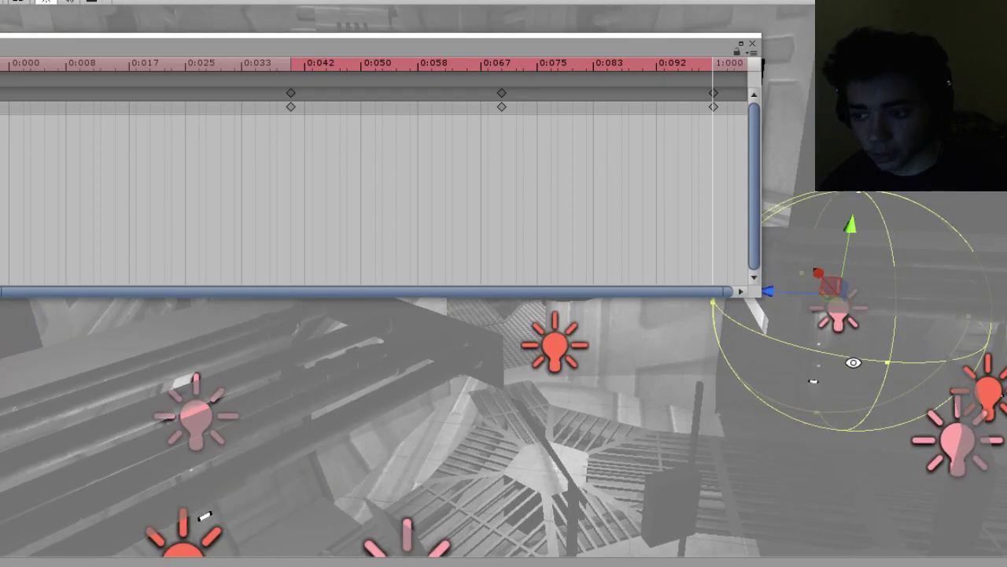
{"action": "middle_click_drag", "start_coordinate": [854, 363], "coordinate": [858, 295]}
{"action": "left_click_drag", "start_coordinate": [858, 295], "coordinate": [880, 300], "text": "alt"}
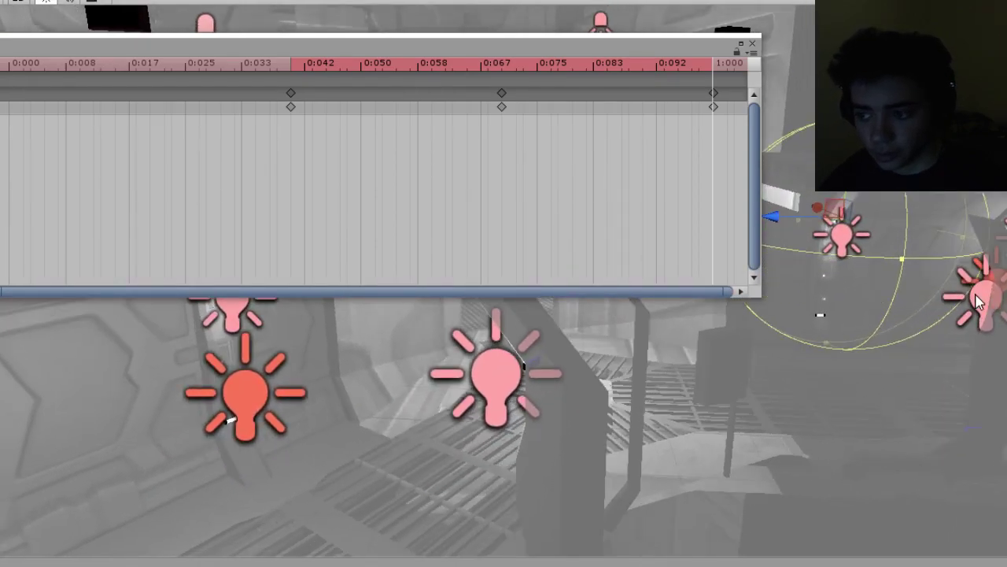
{"action": "left_click", "coordinate": [976, 301]}
{"action": "left_click", "coordinate": [754, 45]}
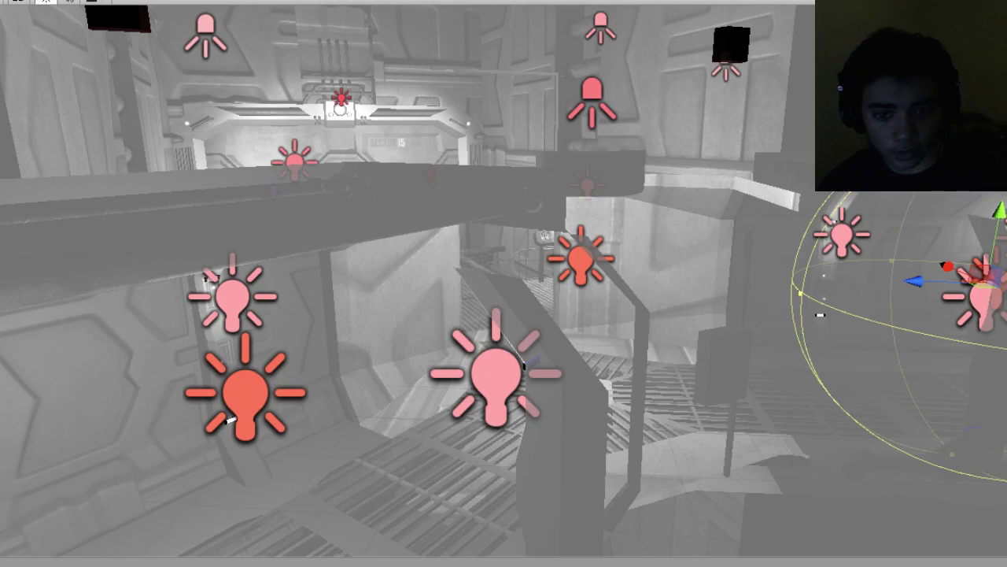
Select the pink light on the opposite wall, followed by the large pink point light in the foreground.
{"action": "left_click", "coordinate": [228, 306]}
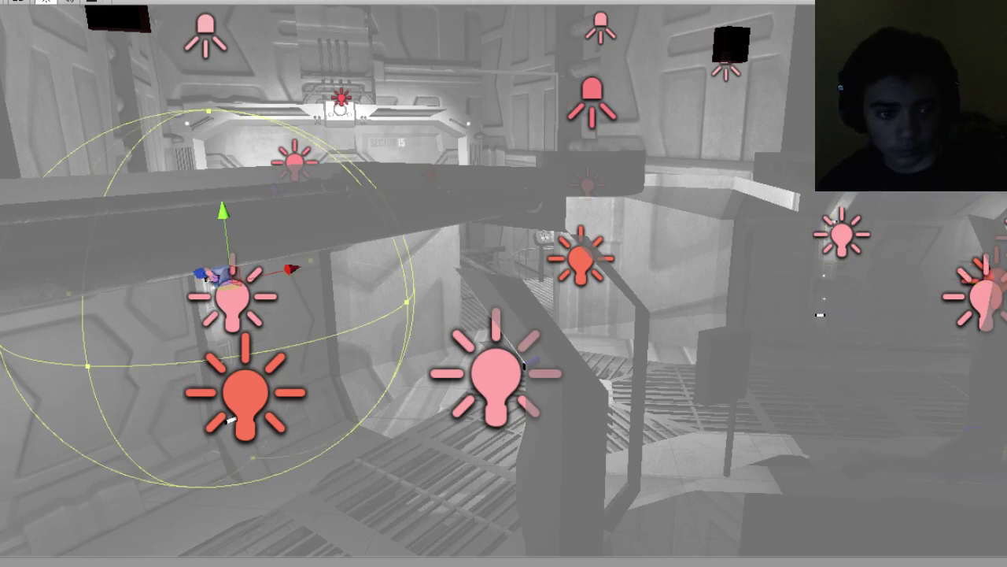
{"action": "left_click", "coordinate": [206, 277]}
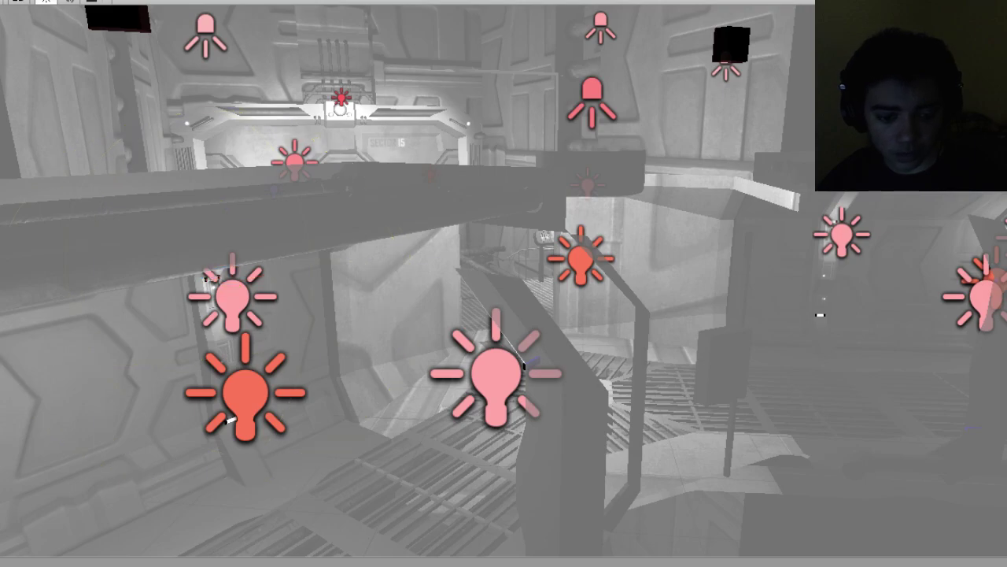
{"action": "left_click", "coordinate": [479, 385]}
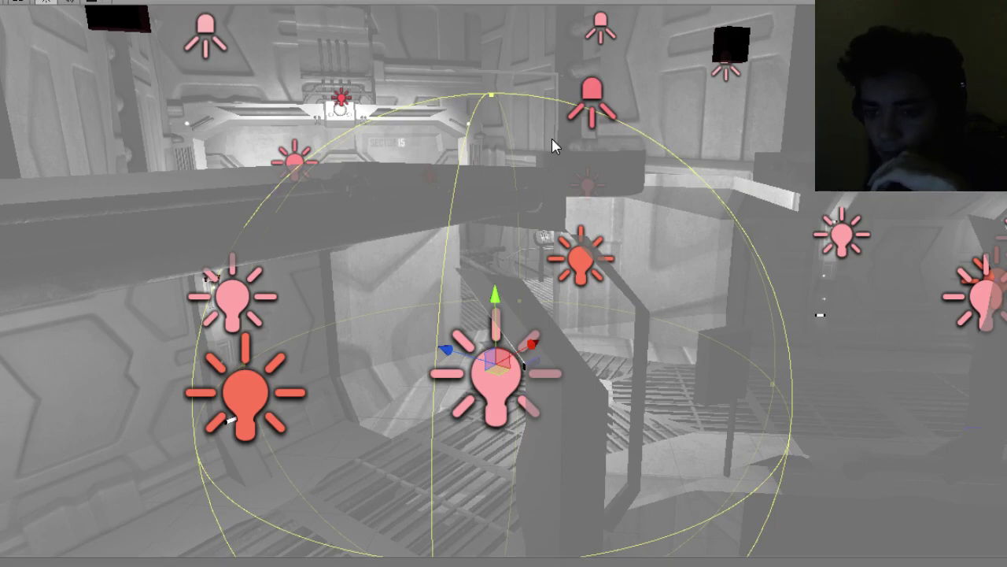
Play the scene and walk the character forward to the junction to check the retimed lights.
{"action": "key", "text": "ctrl+p"}
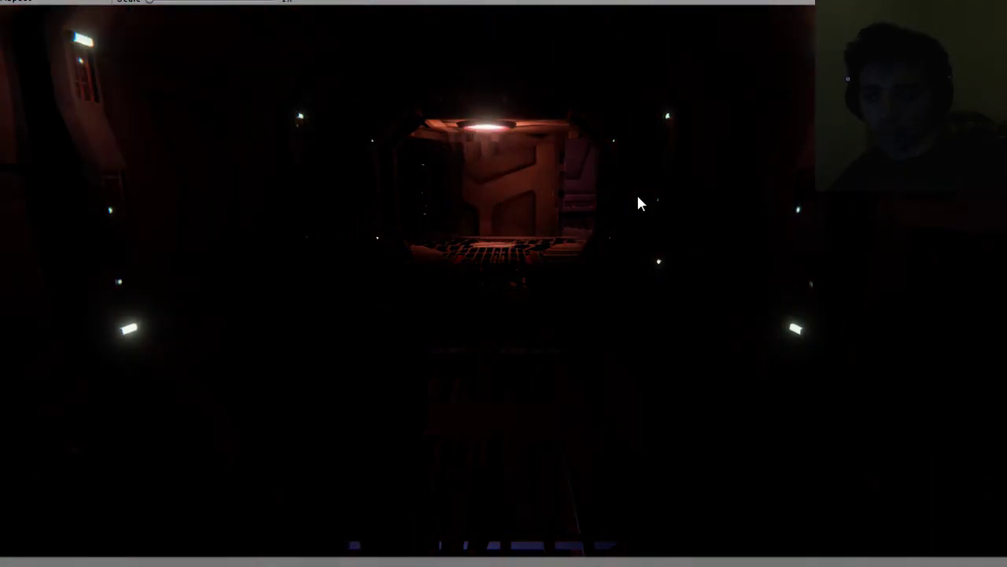
{"action": "key", "text": "w"}
{"action": "key", "text": "w"}
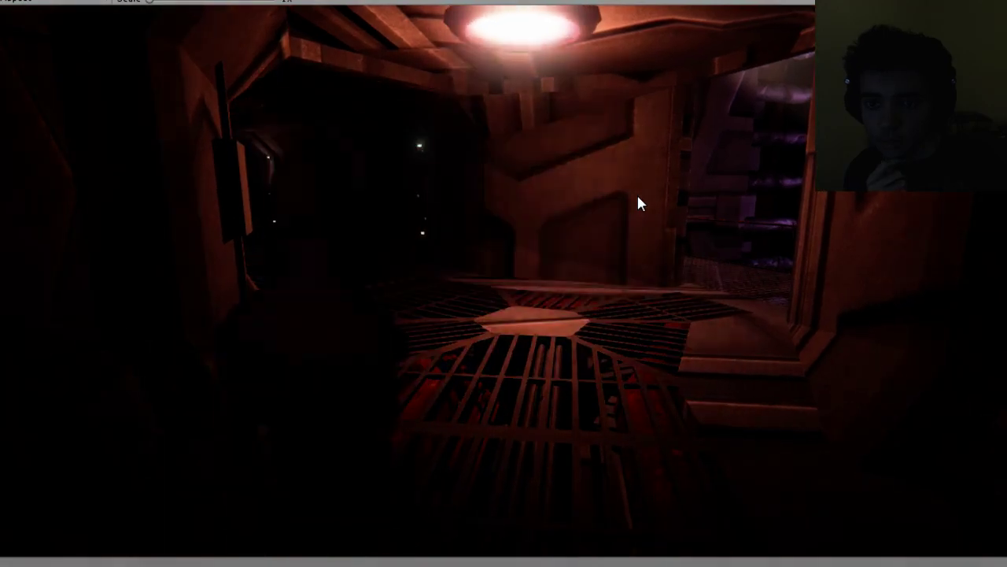
Walk the character past the junction, down the dark corridor to the purple-lit grating and back to check the lights.
{"action": "key", "text": "w"}
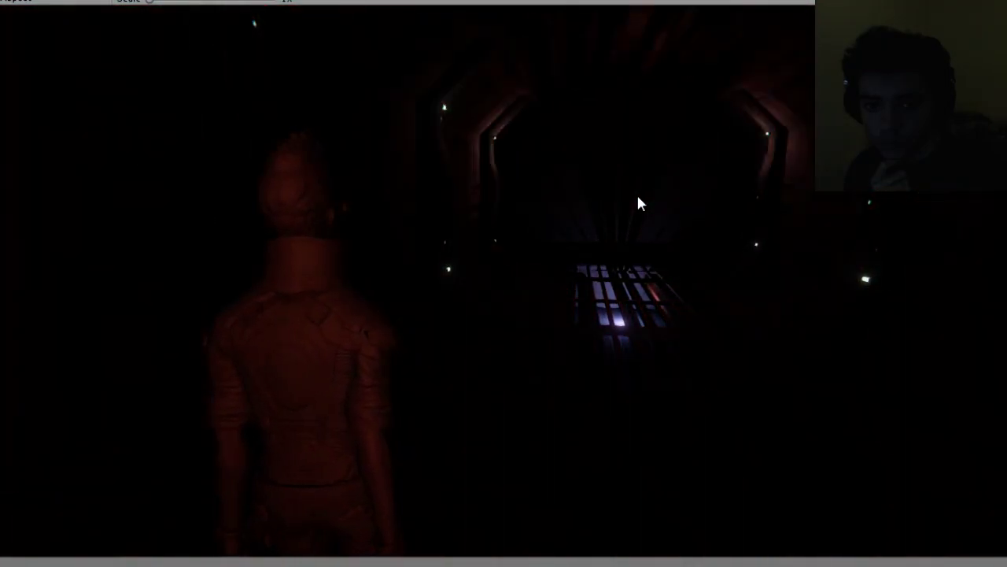
{"action": "key", "text": "w"}
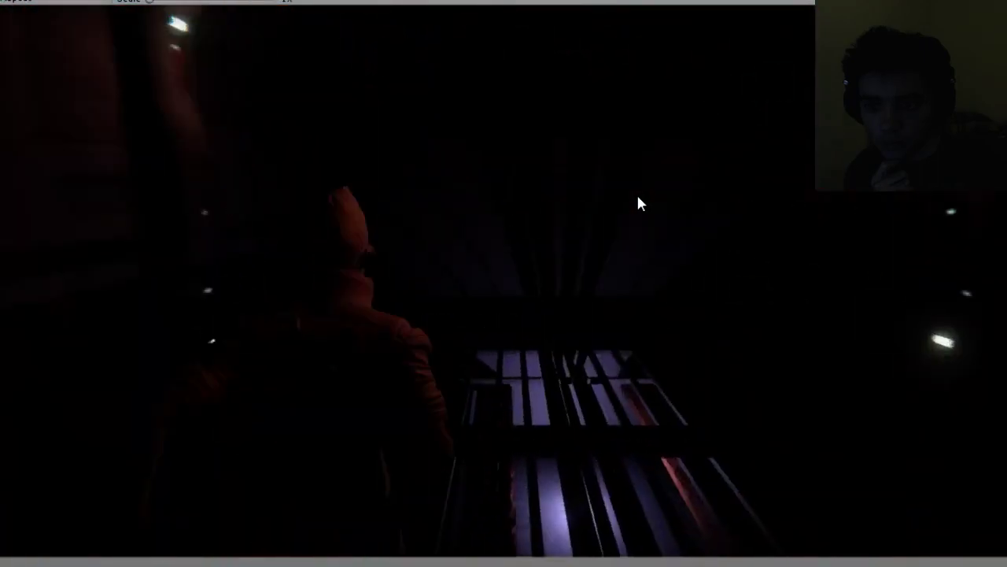
{"action": "key", "text": "d"}
{"action": "key", "text": "w"}
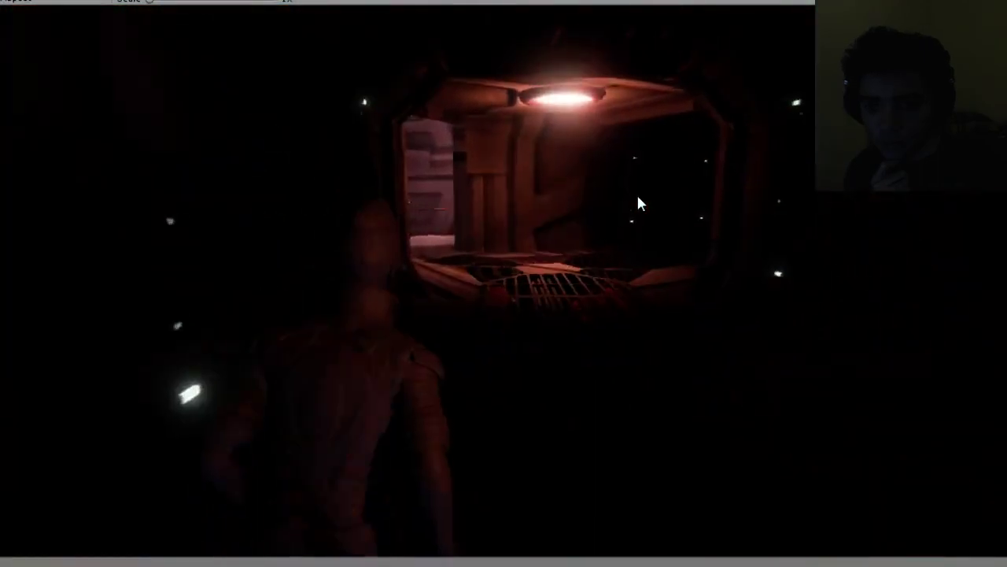
{"action": "key", "text": "w"}
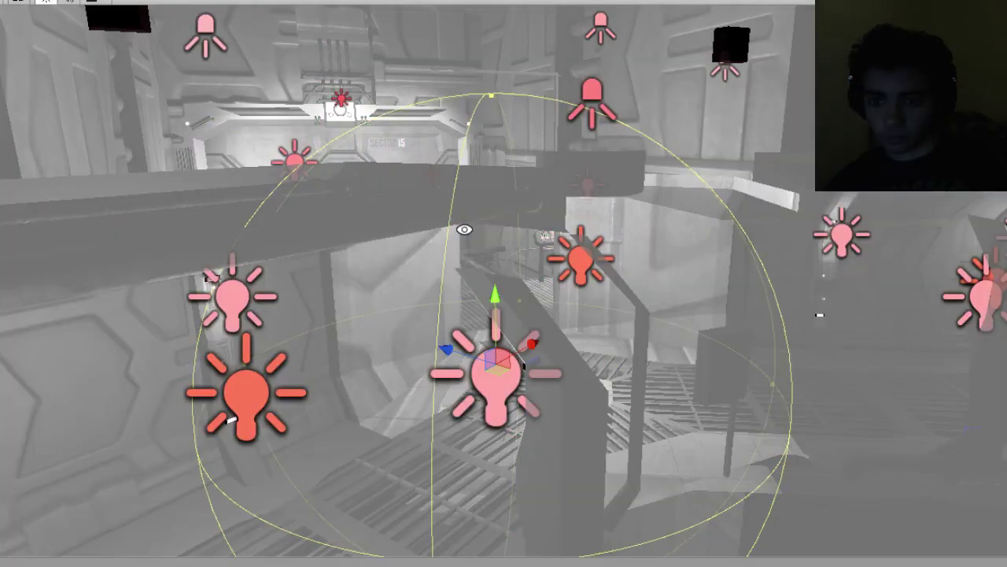
Select the purple point light beneath the floor at the dark corridor's far end.
{"action": "left_click_drag", "start_coordinate": [464, 229], "coordinate": [414, 268], "text": "alt"}
{"action": "middle_click_drag", "start_coordinate": [414, 268], "coordinate": [276, 171]}
{"action": "left_click_drag", "start_coordinate": [276, 171], "coordinate": [438, 138], "text": "alt"}
{"action": "right_click_drag", "start_coordinate": [438, 138], "coordinate": [417, 164]}
{"action": "left_click", "coordinate": [710, 212]}
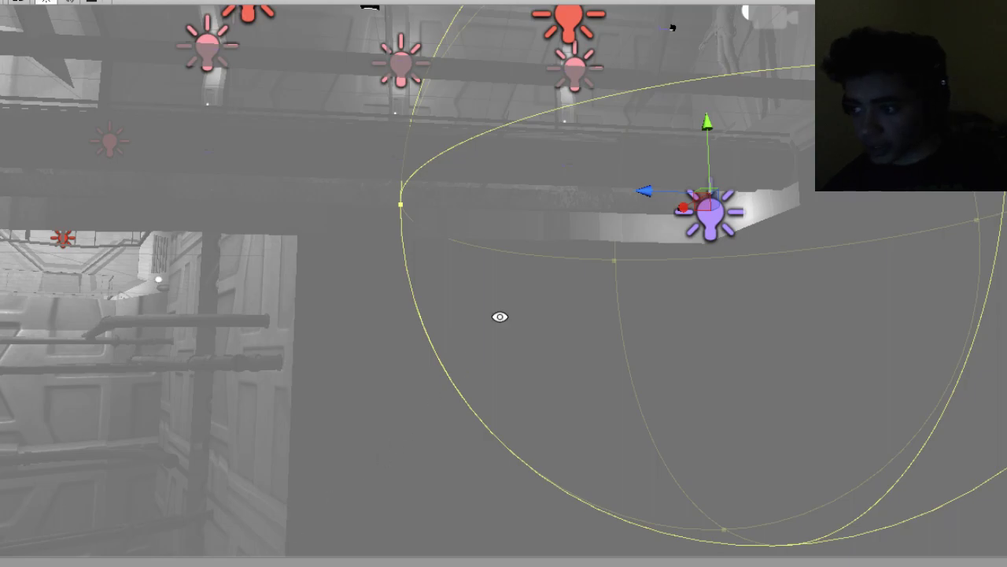
{"action": "left_click_drag", "start_coordinate": [499, 318], "coordinate": [526, 361], "text": "alt"}
{"action": "middle_click_drag", "start_coordinate": [526, 362], "coordinate": [377, 449]}
{"action": "right_click_drag", "start_coordinate": [377, 449], "coordinate": [404, 393]}
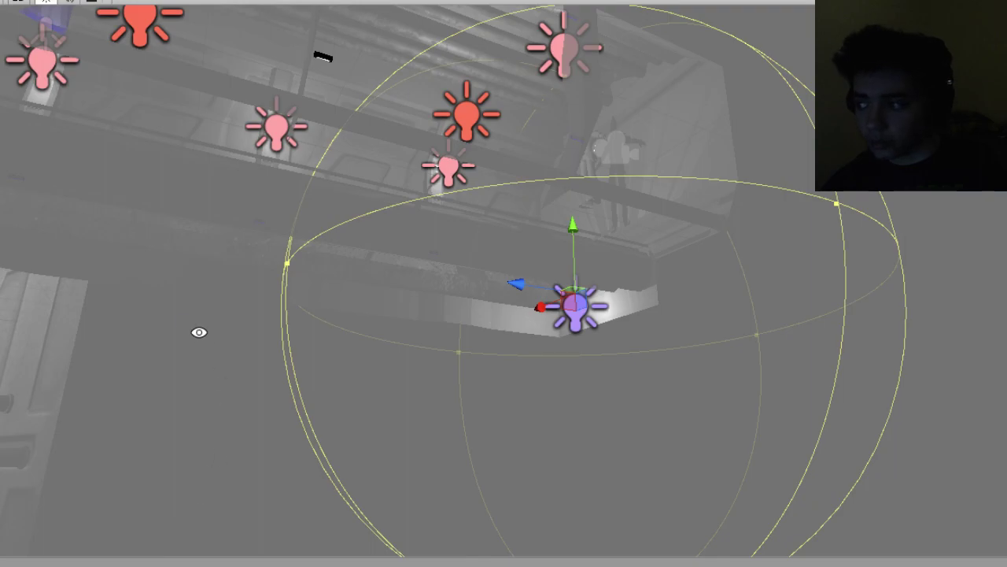
Select the red point light below the junction's round ceiling lamp.
{"action": "middle_click_drag", "start_coordinate": [150, 322], "coordinate": [306, 376]}
{"action": "left_click_drag", "start_coordinate": [306, 375], "coordinate": [119, 399], "text": "alt"}
{"action": "middle_click_drag", "start_coordinate": [119, 399], "coordinate": [366, 415]}
{"action": "right_click_drag", "start_coordinate": [212, 397], "coordinate": [346, 443]}
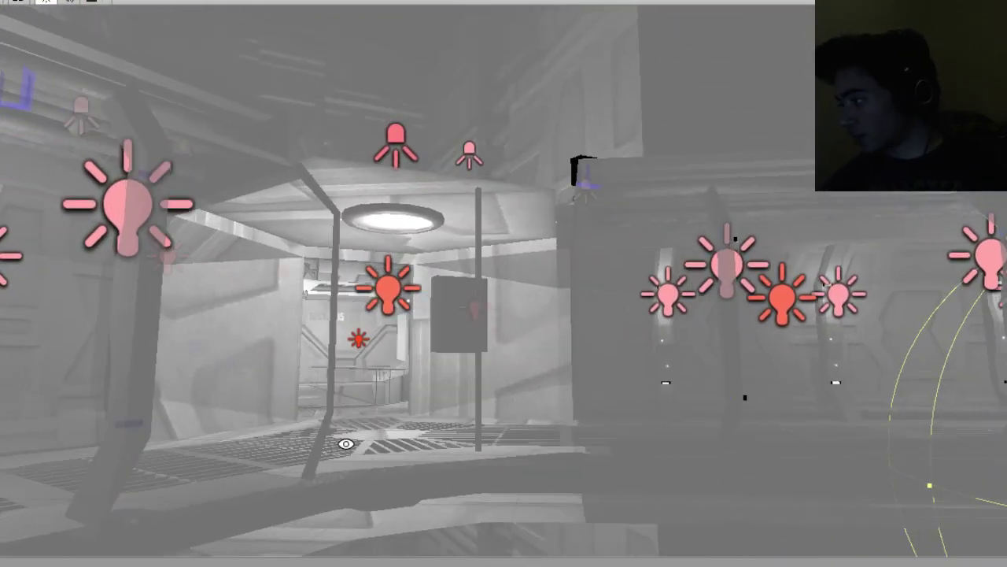
{"action": "left_click", "coordinate": [391, 292]}
{"action": "left_click_drag", "start_coordinate": [488, 342], "coordinate": [508, 307], "text": "alt"}
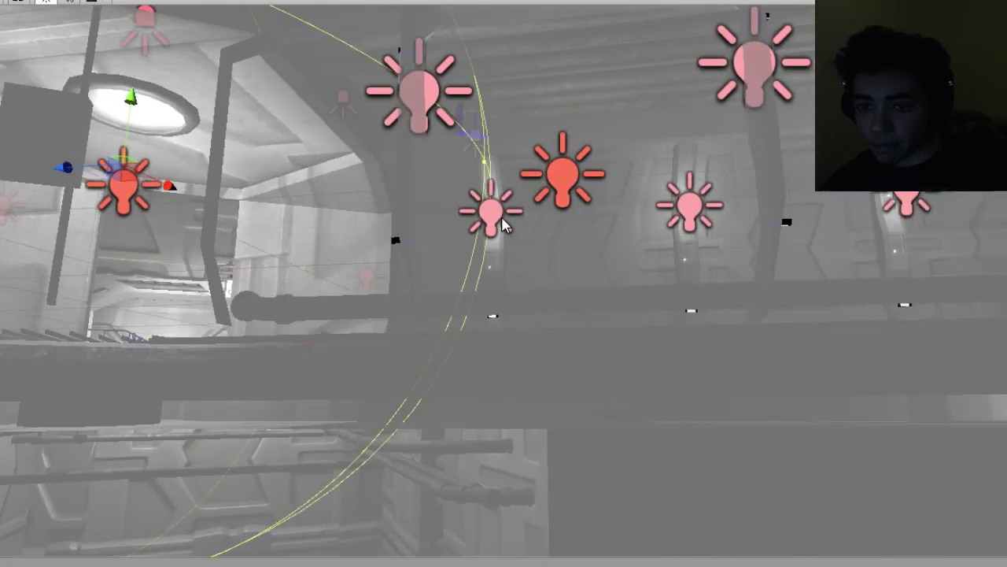
Select the pink wall light nearest the junction in the dark corridor.
{"action": "left_click", "coordinate": [502, 213]}
{"action": "left_click_drag", "start_coordinate": [685, 342], "coordinate": [545, 326], "text": "alt"}
{"action": "left_click", "coordinate": [725, 323]}
{"action": "left_click", "coordinate": [428, 197]}
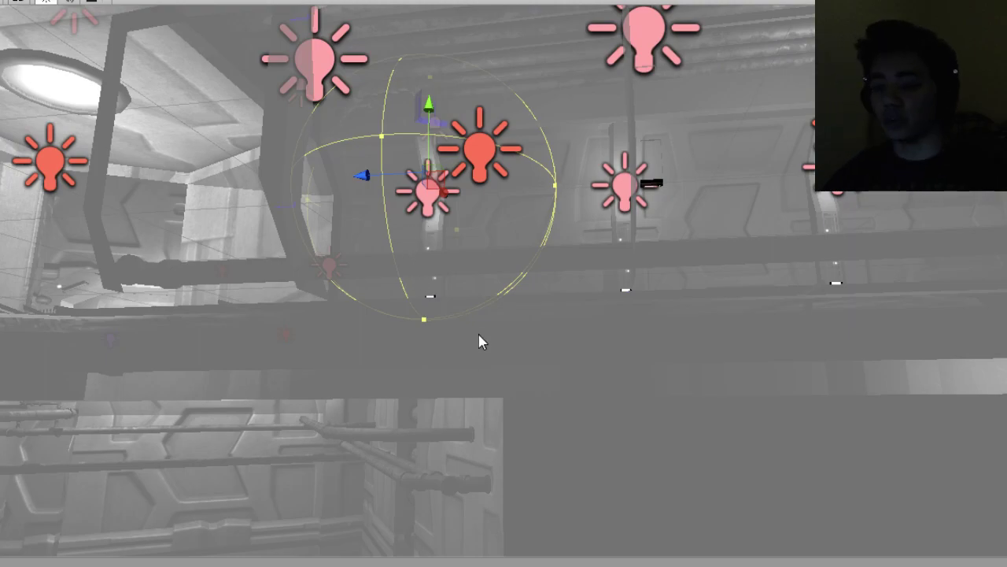
Reselect the purple point light under the corridor's end and bring the whole corridor into view from outside.
{"action": "left_click_drag", "start_coordinate": [444, 420], "coordinate": [623, 356], "text": "alt"}
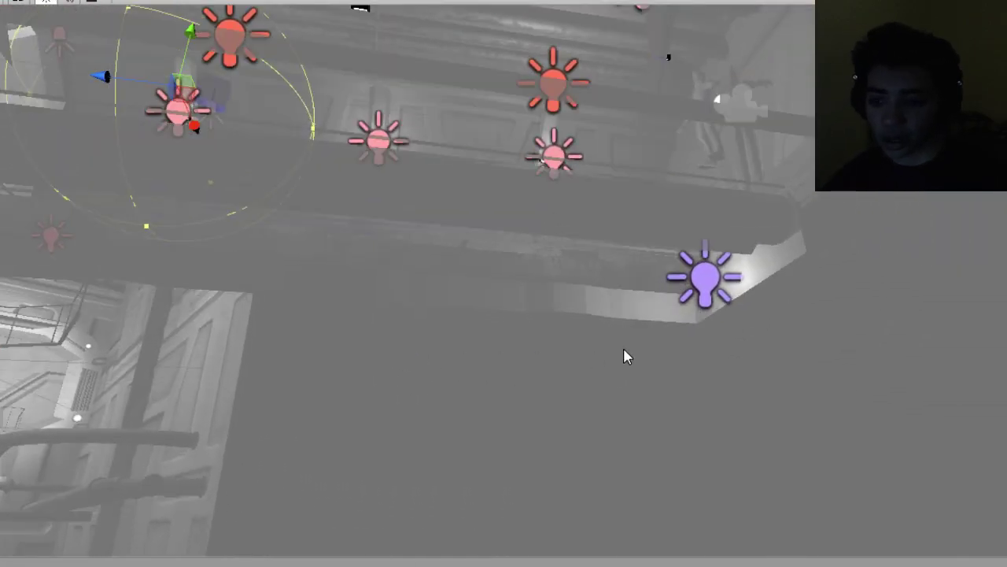
{"action": "left_click", "coordinate": [706, 281]}
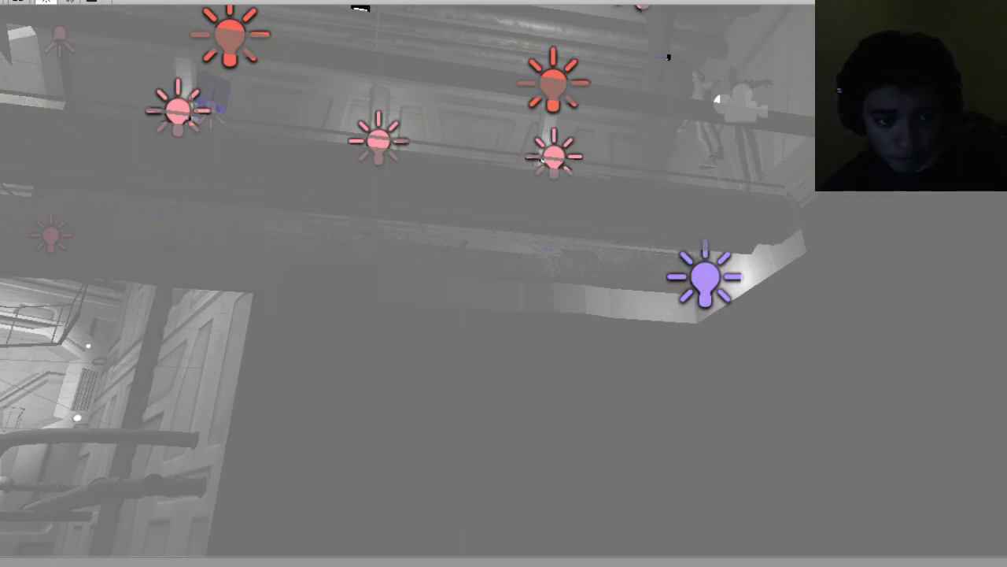
{"action": "left_click", "coordinate": [709, 291]}
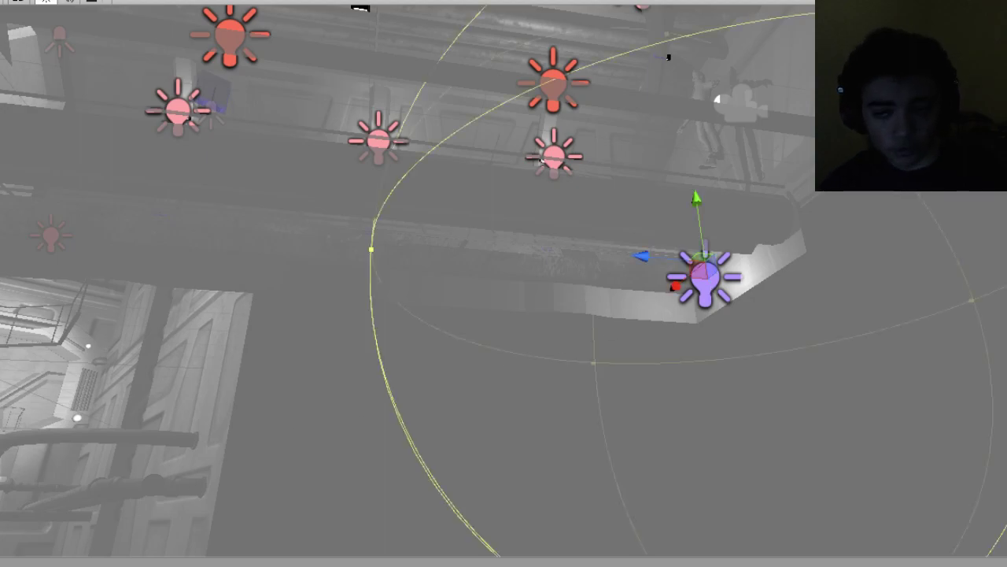
{"action": "left_click_drag", "start_coordinate": [567, 260], "coordinate": [354, 299], "text": "alt"}
{"action": "middle_click_drag", "start_coordinate": [354, 300], "coordinate": [326, 299]}
{"action": "left_click_drag", "start_coordinate": [326, 299], "coordinate": [460, 284], "text": "alt"}
{"action": "middle_click_drag", "start_coordinate": [461, 284], "coordinate": [511, 285]}
{"action": "right_click_drag", "start_coordinate": [510, 285], "coordinate": [376, 387]}
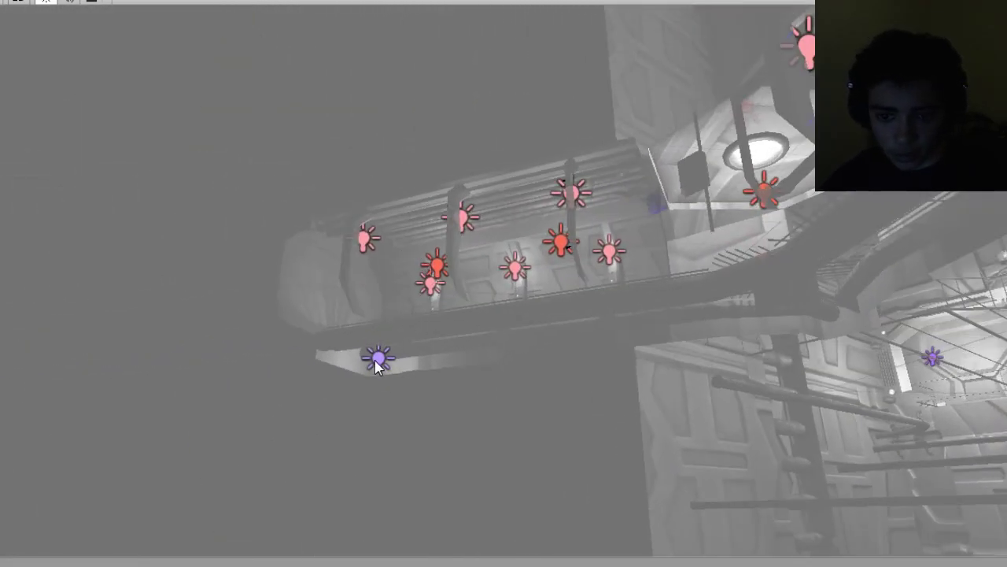
{"action": "left_click", "coordinate": [376, 360]}
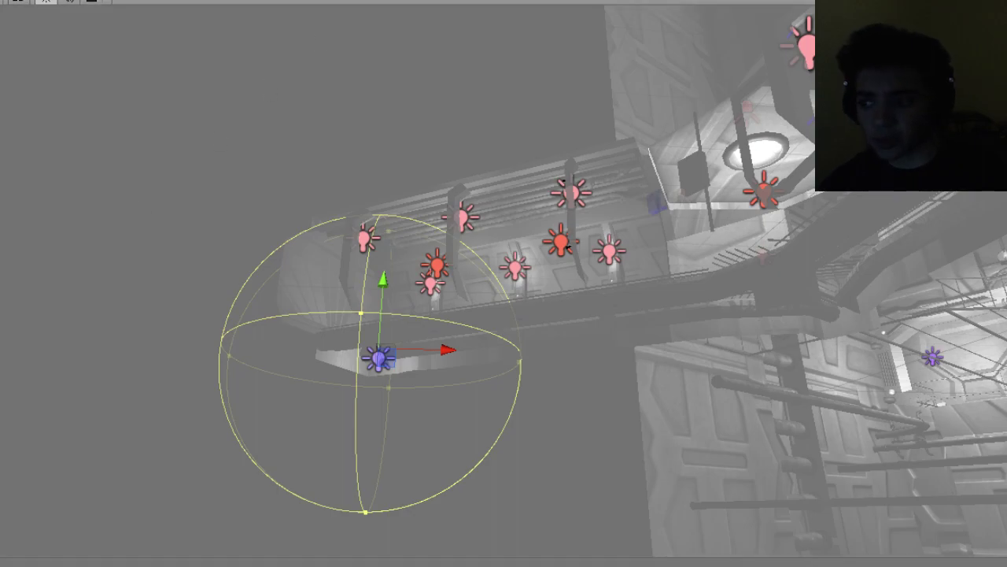
Play the scene and walk the character between the flickering junction and the purple-lit end of the corridor.
{"action": "key", "text": "ctrl+p"}
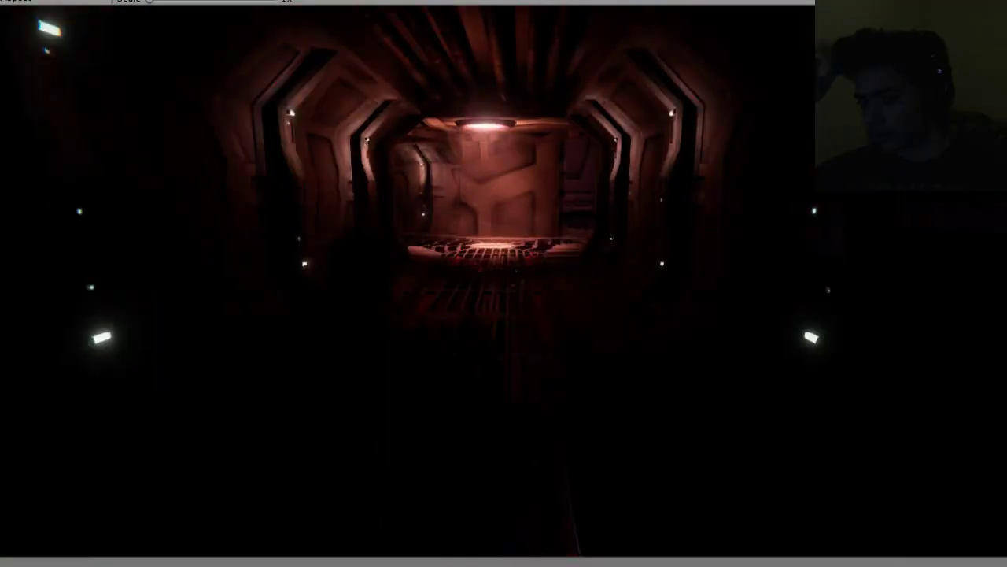
{"action": "key", "text": "w"}
{"action": "key", "text": "w"}
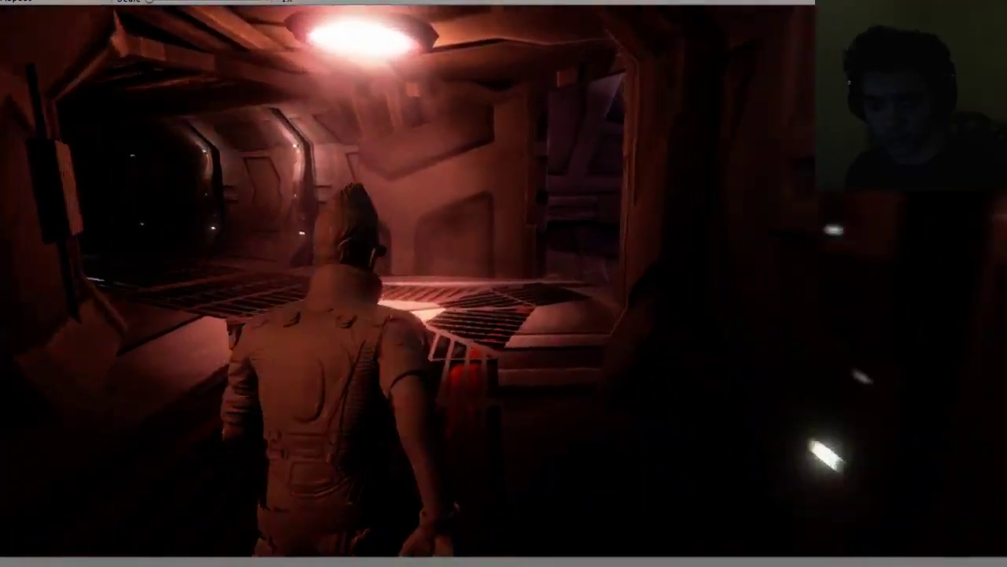
{"action": "key", "text": "w"}
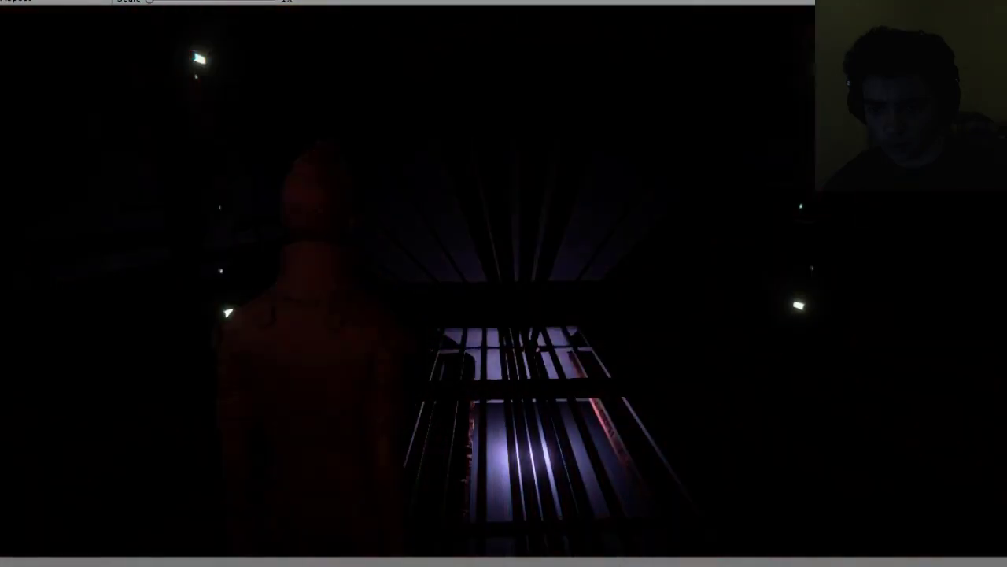
{"action": "key", "text": "w"}
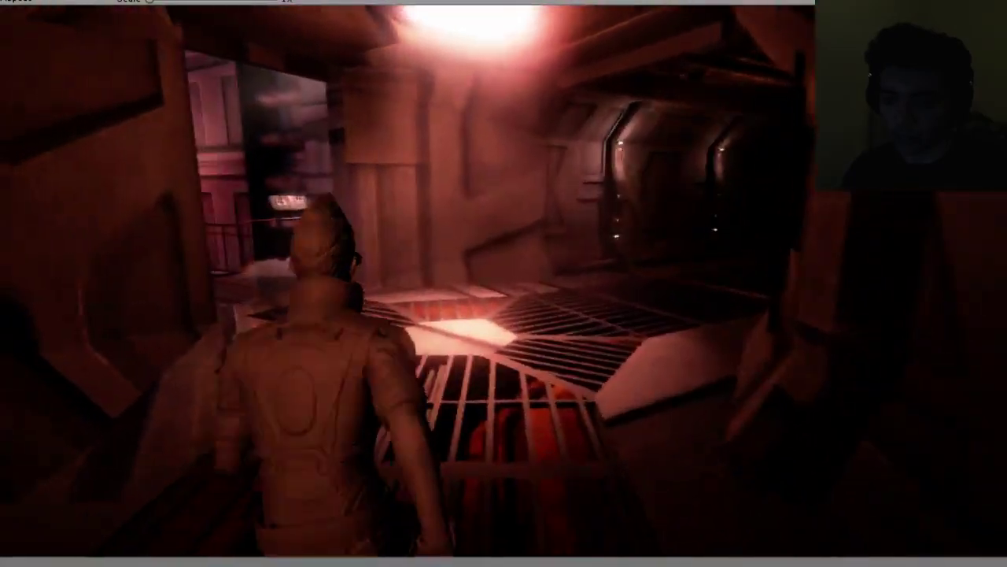
{"action": "key", "text": "w"}
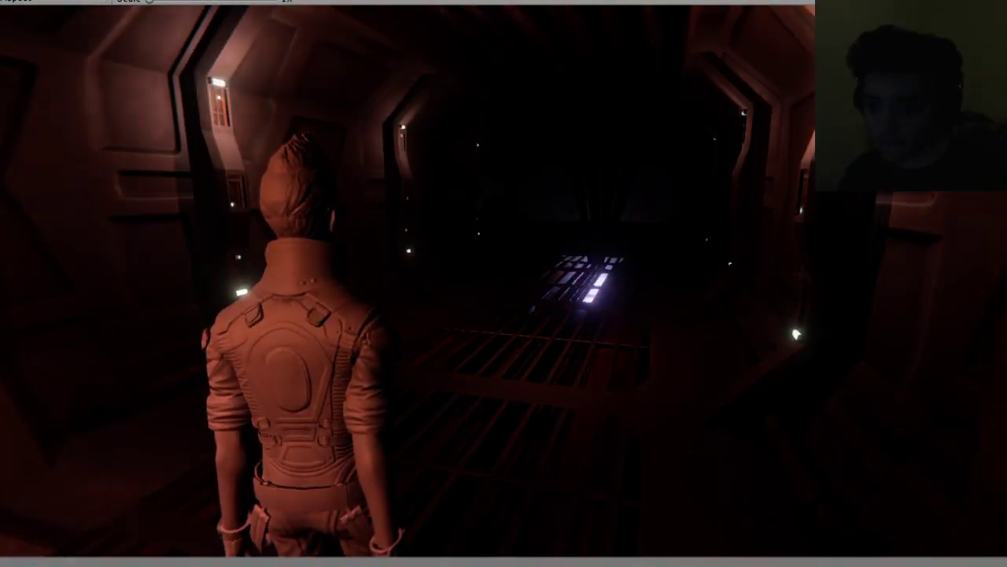
{"action": "key", "text": "w"}
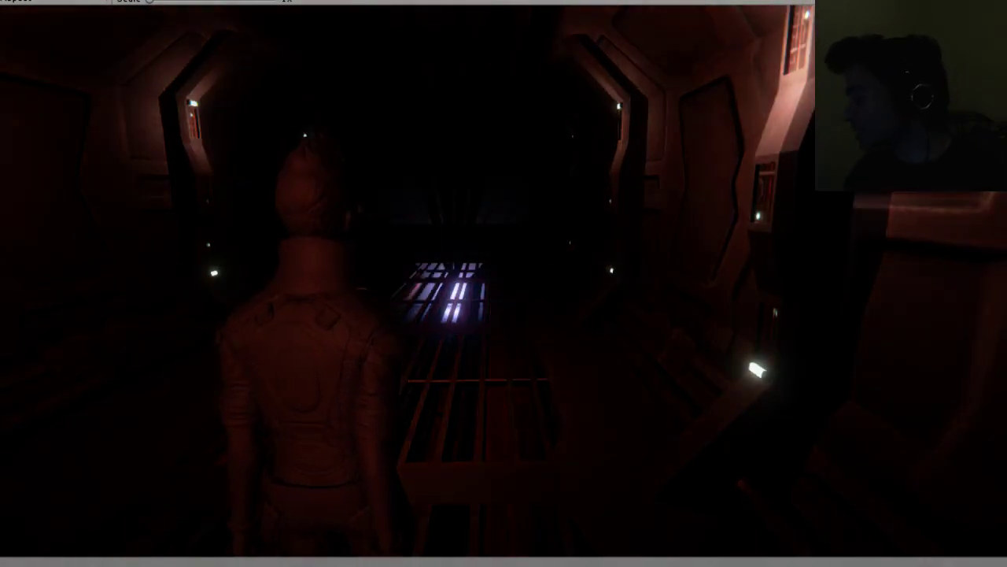
Walk the character through the junction into the Sector 15 hall and return to compare the lighting.
{"action": "key", "text": "w"}
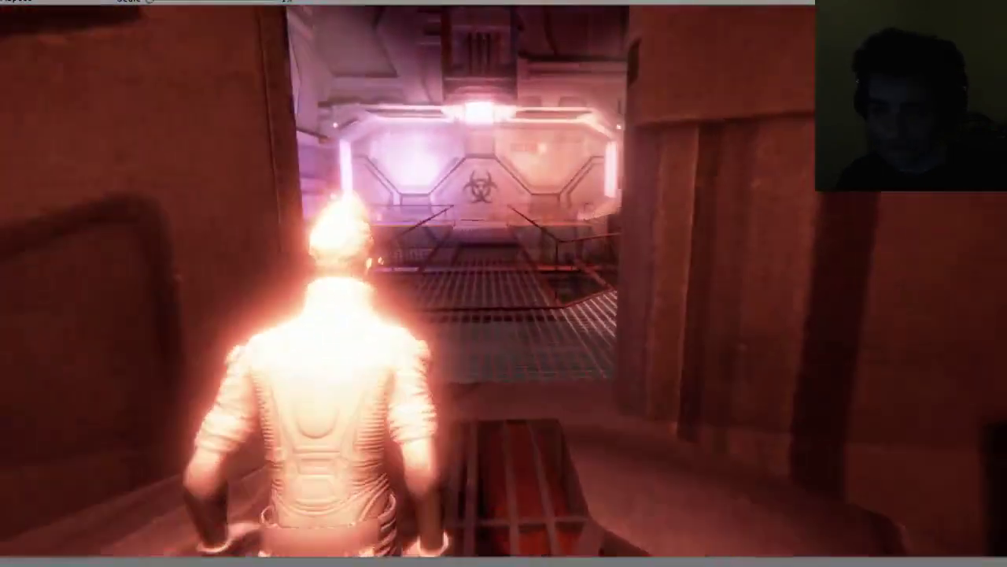
{"action": "key", "text": "w"}
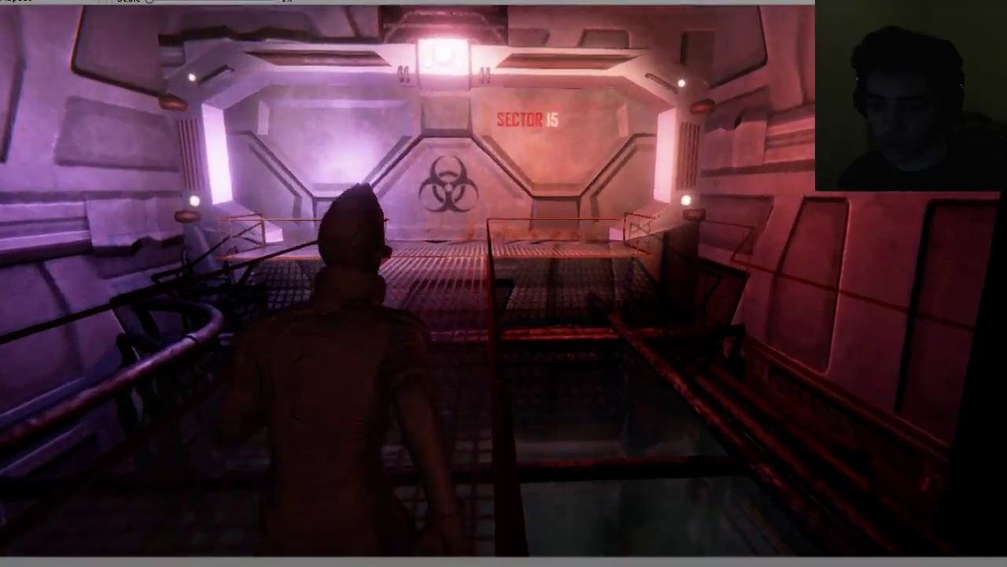
{"action": "key", "text": "w"}
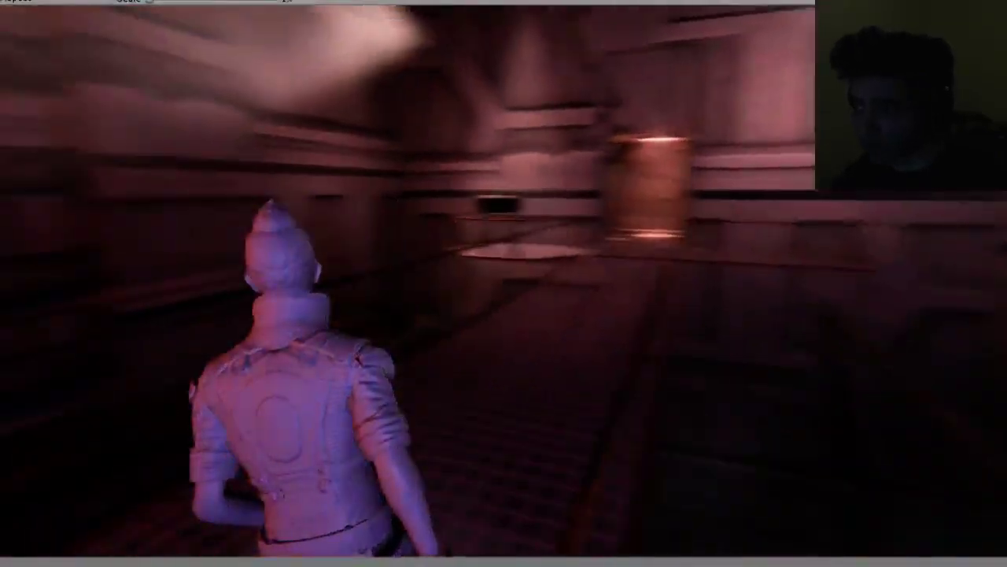
{"action": "key", "text": "w"}
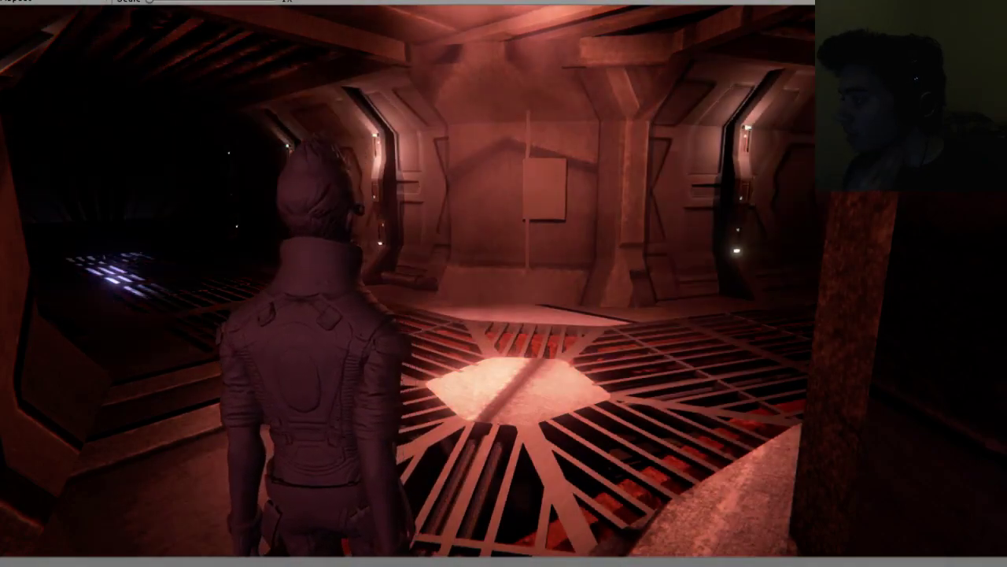
{"action": "key", "text": "w"}
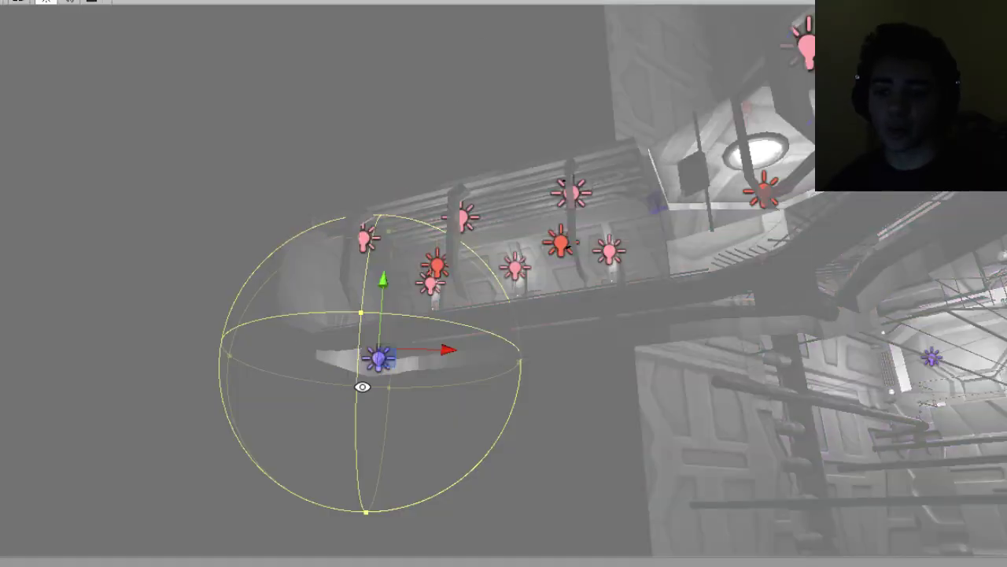
Select the corridor structure around the junction's ceiling lamp in the lit Scene view, and clear the selection.
{"action": "right_click_drag", "start_coordinate": [502, 360], "coordinate": [380, 293]}
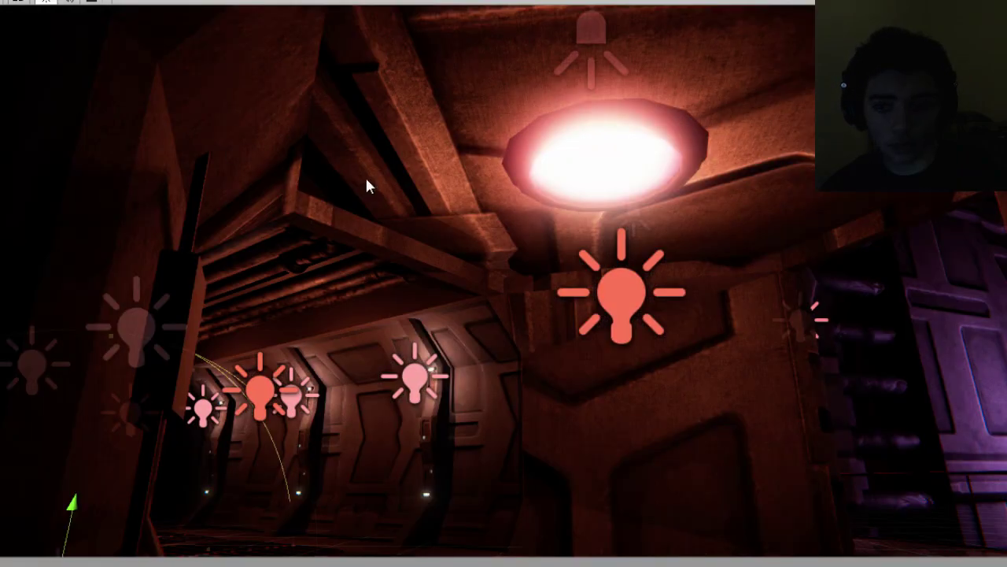
{"action": "right_click_drag", "start_coordinate": [367, 184], "coordinate": [466, 183]}
{"action": "left_click", "coordinate": [466, 161]}
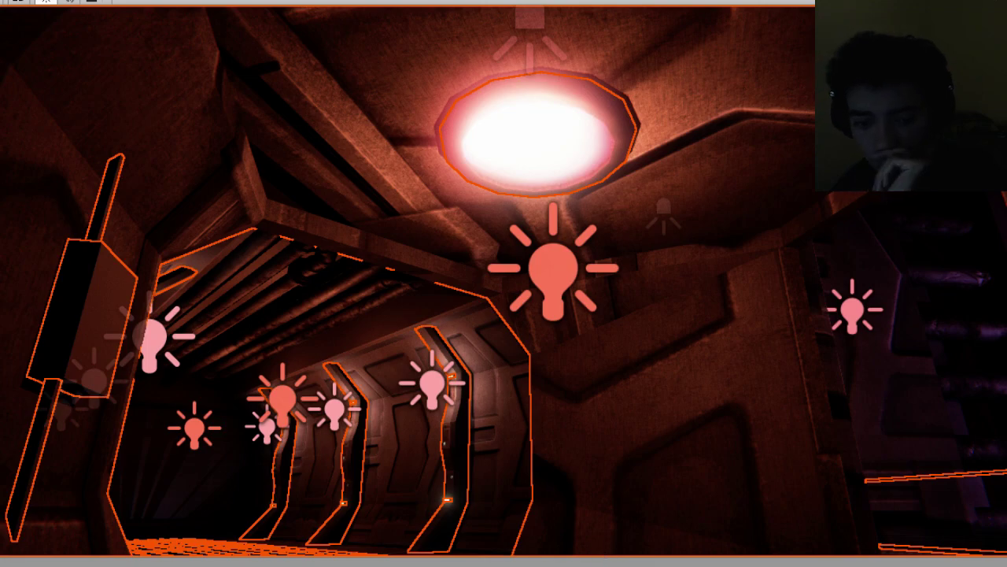
{"action": "key", "text": "Escape"}
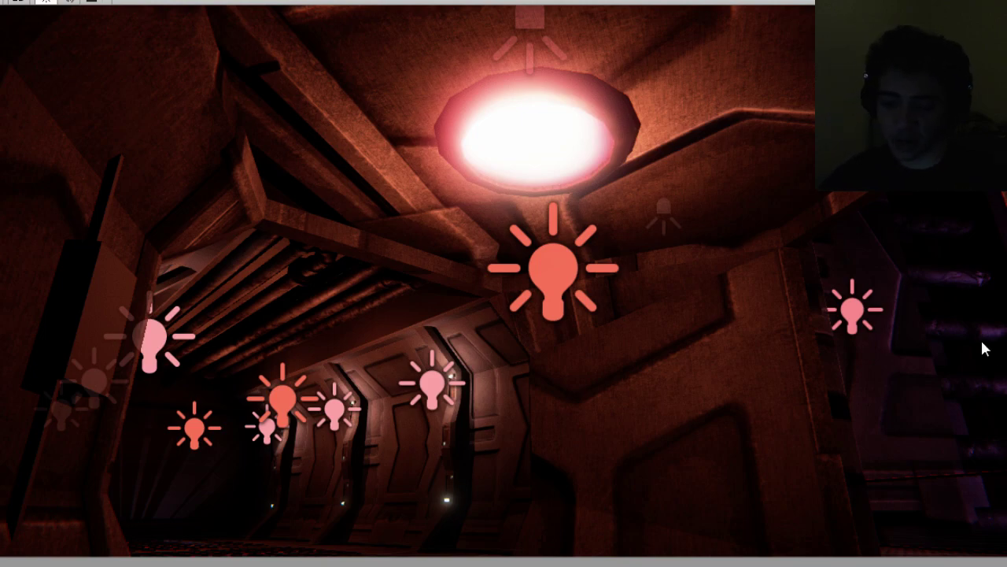
Examine the junction's round ceiling lamp and its red point light up close.
{"action": "right_click_drag", "start_coordinate": [622, 282], "coordinate": [742, 250]}
{"action": "scroll", "coordinate": [742, 251], "scroll_direction": "up", "scroll_amount": 5}
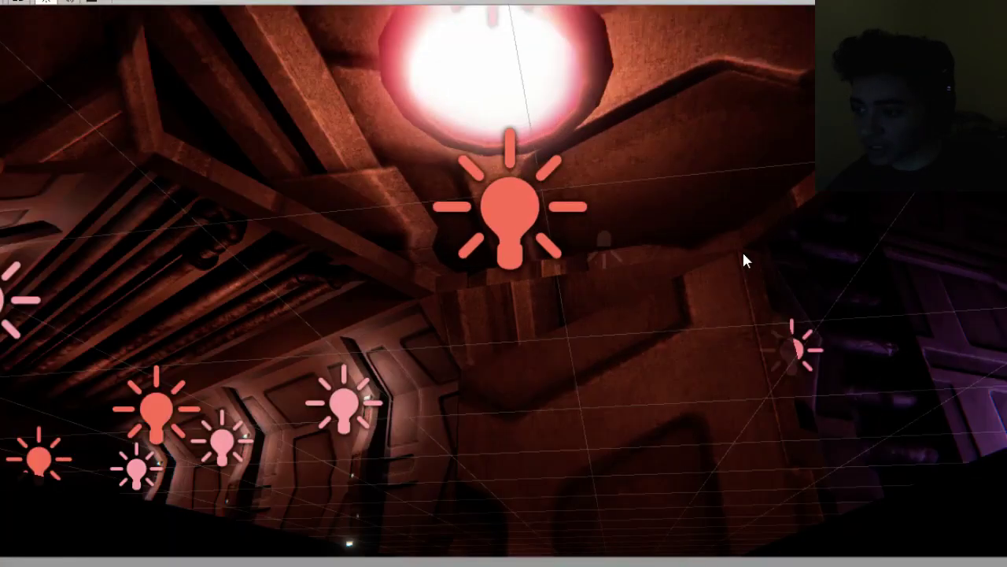
{"action": "middle_click_drag", "start_coordinate": [742, 250], "coordinate": [773, 432]}
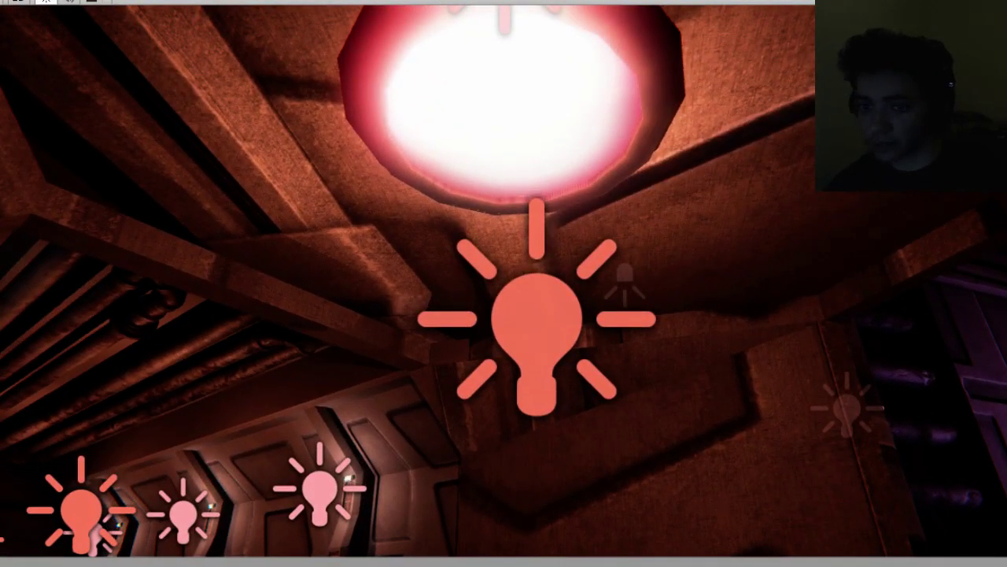
{"action": "right_click_drag", "start_coordinate": [732, 264], "coordinate": [847, 270]}
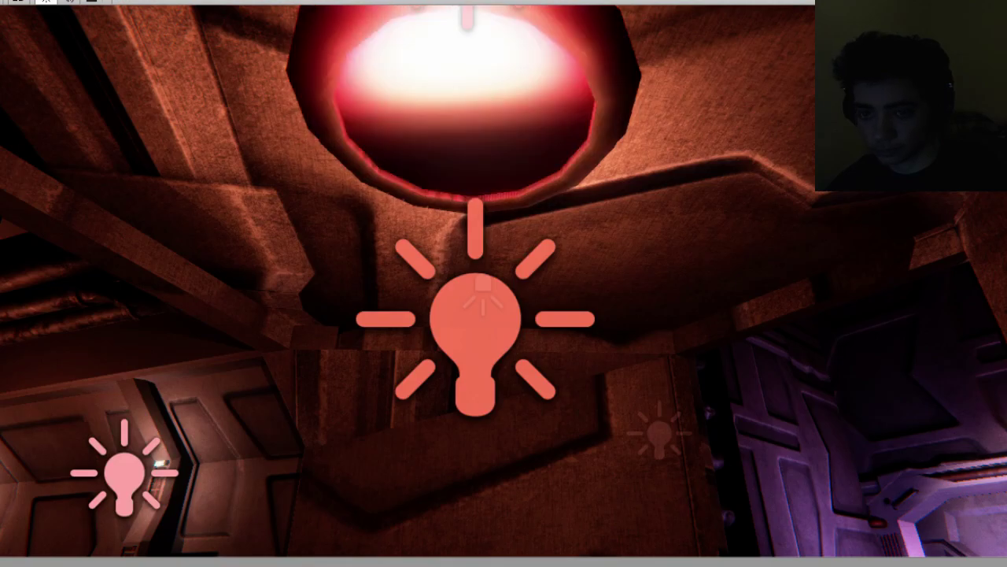
{"action": "right_click_drag", "start_coordinate": [753, 257], "coordinate": [996, 328]}
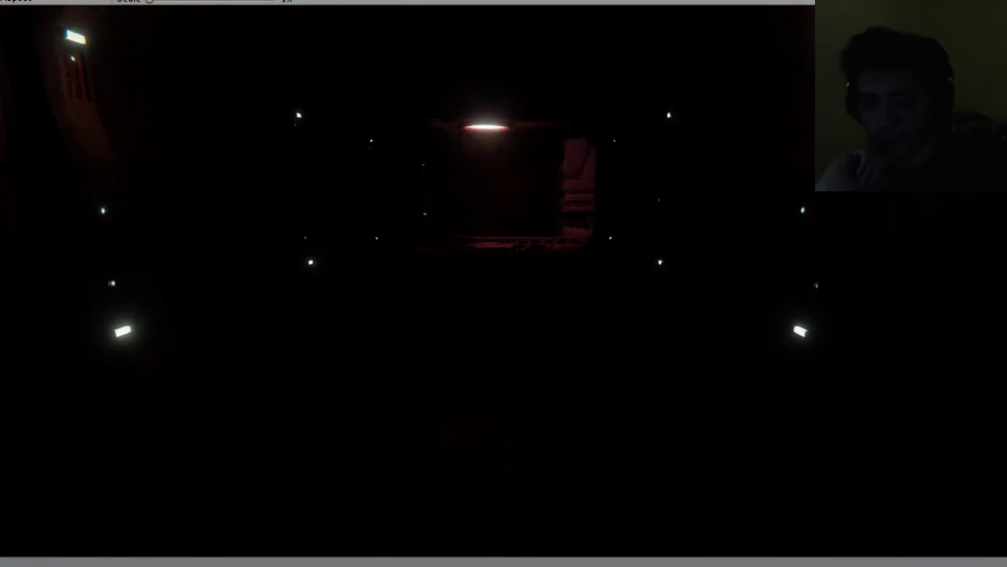
Walk the character from the dark corridor to the Sector 15 hall and back to the junction in play mode.
{"action": "key", "text": "w"}
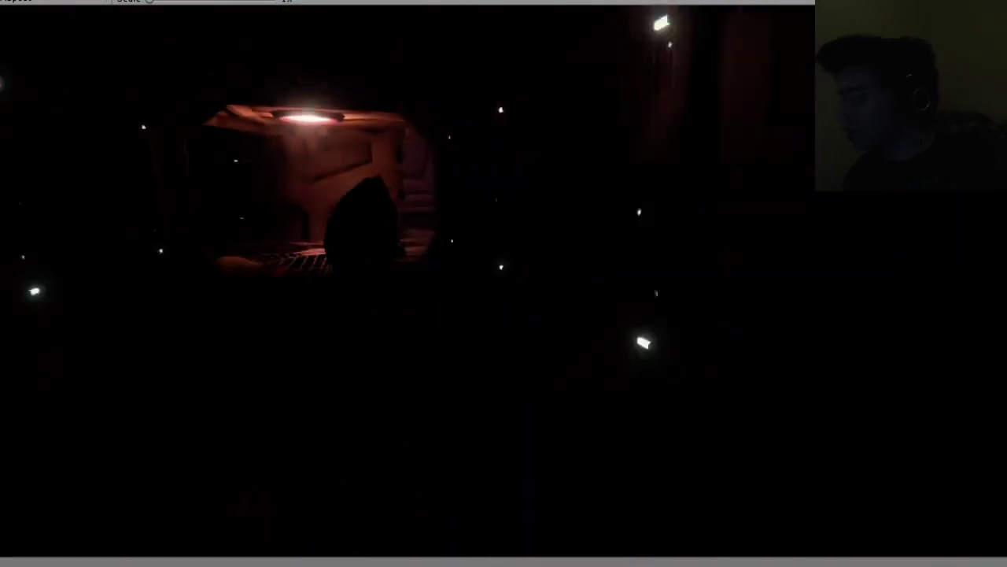
{"action": "key", "text": "w"}
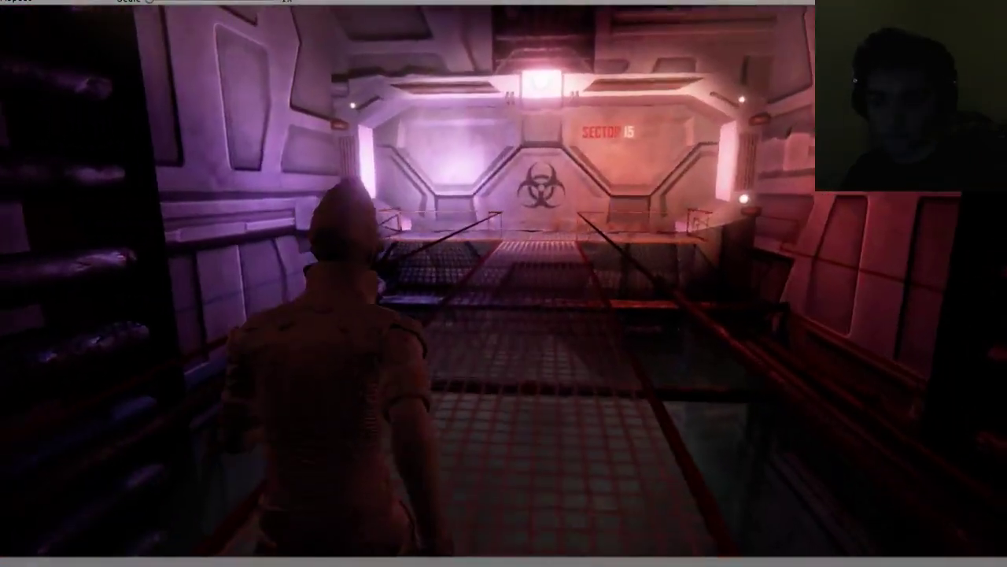
{"action": "key", "text": "w"}
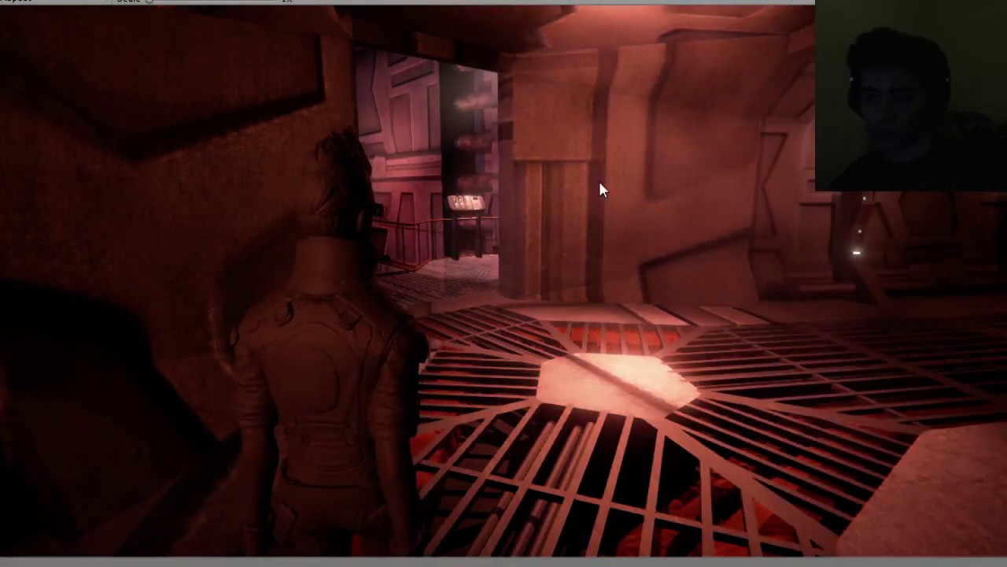
Walk the character through the junction to the Sector 15 door and back to the junction entrance in play mode.
{"action": "left_click", "coordinate": [599, 182]}
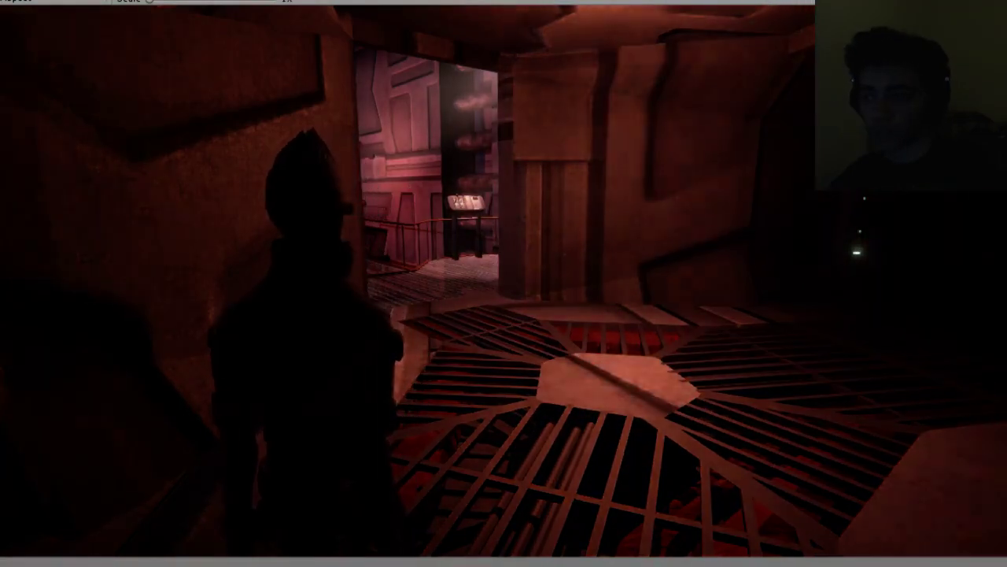
{"action": "key", "text": "w"}
{"action": "key", "text": "w"}
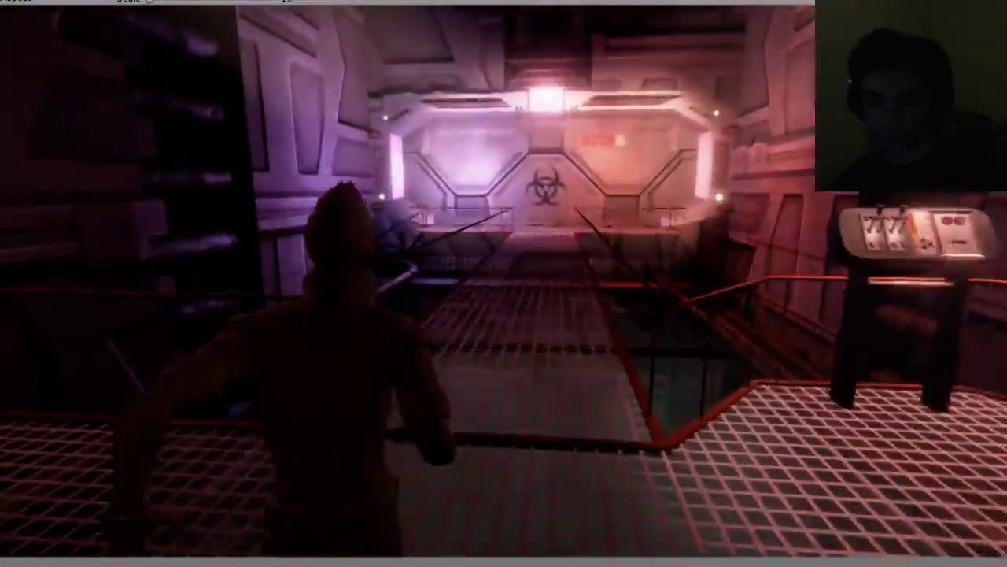
{"action": "key", "text": "w"}
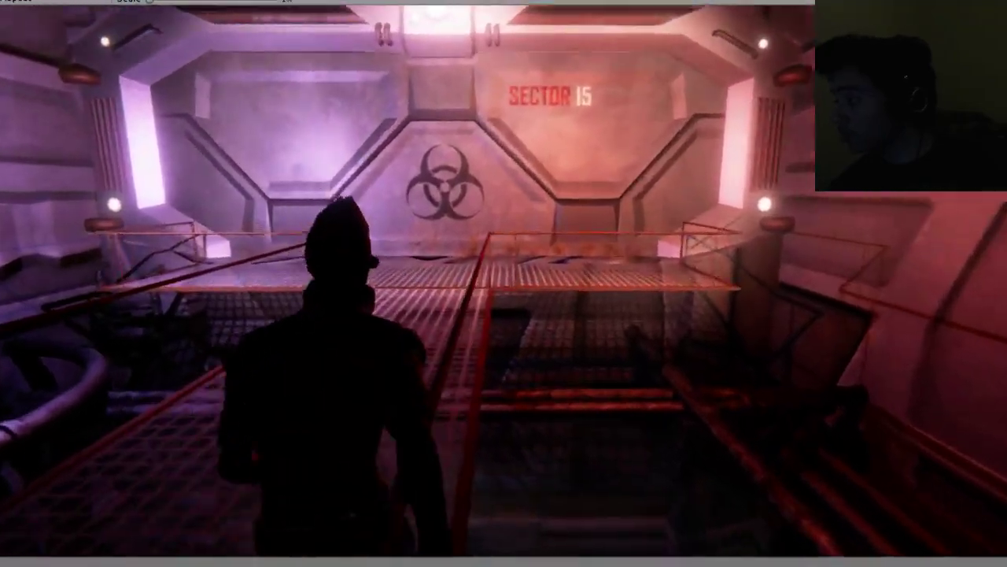
{"action": "key", "text": "w"}
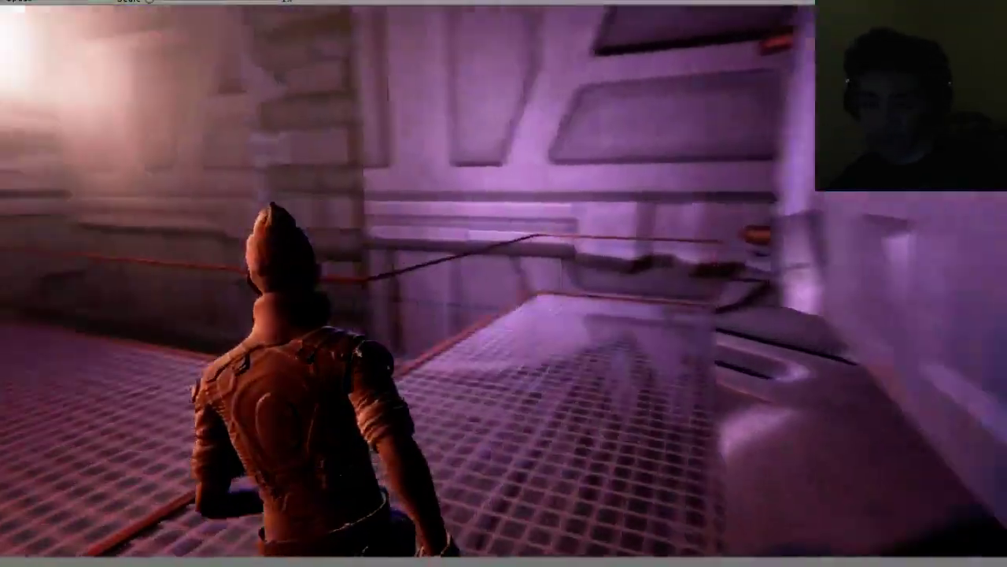
{"action": "key", "text": "w"}
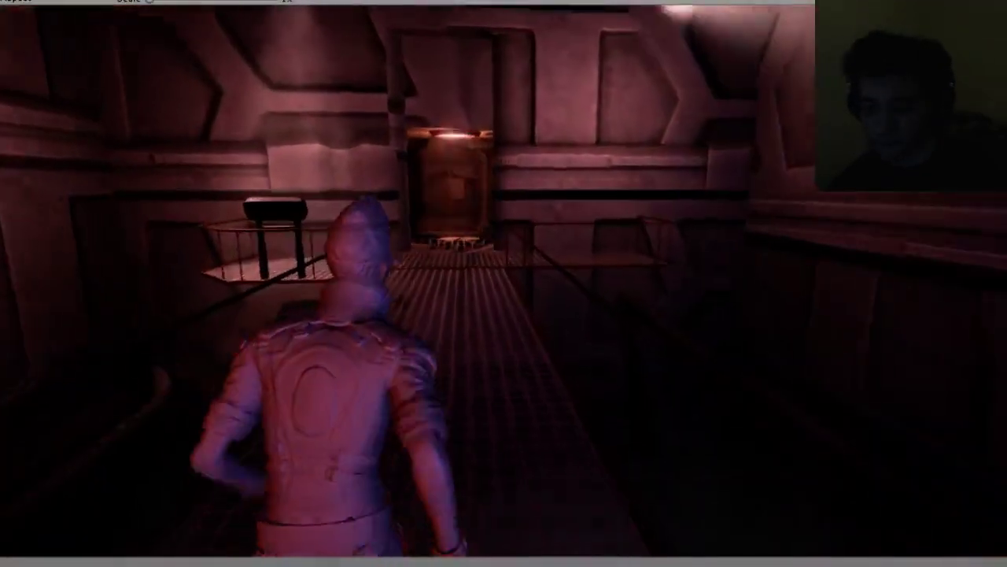
{"action": "key", "text": "w"}
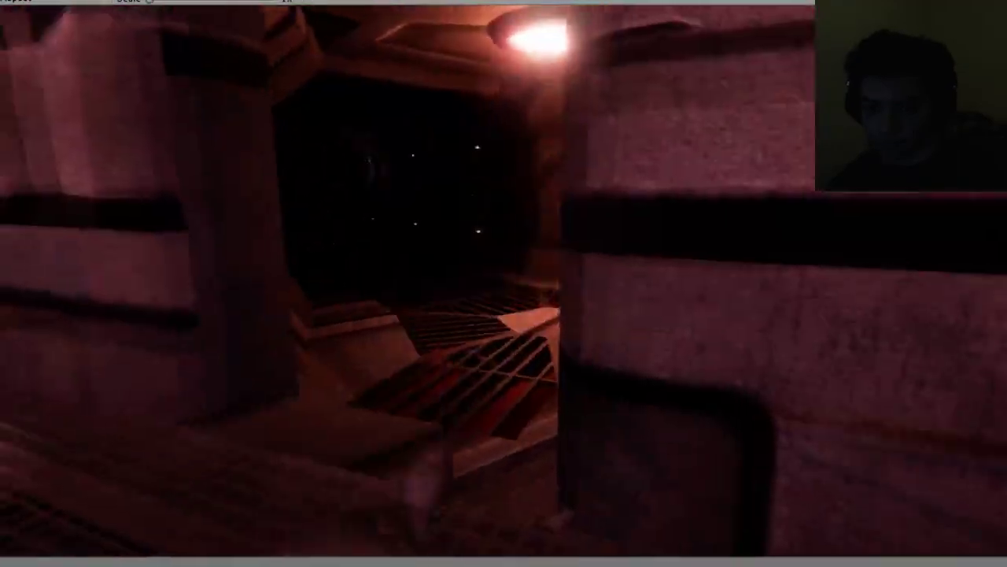
Walk the character into the dark corridor, return to the Sector 15 door, and come back to the junction to compare the lighting.
{"action": "key", "text": "w"}
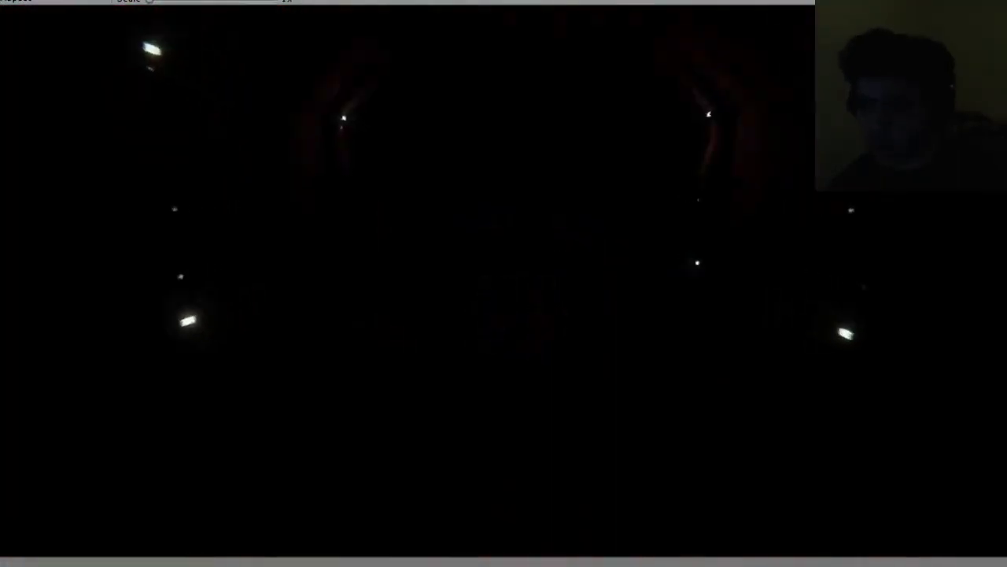
{"action": "key", "text": "w"}
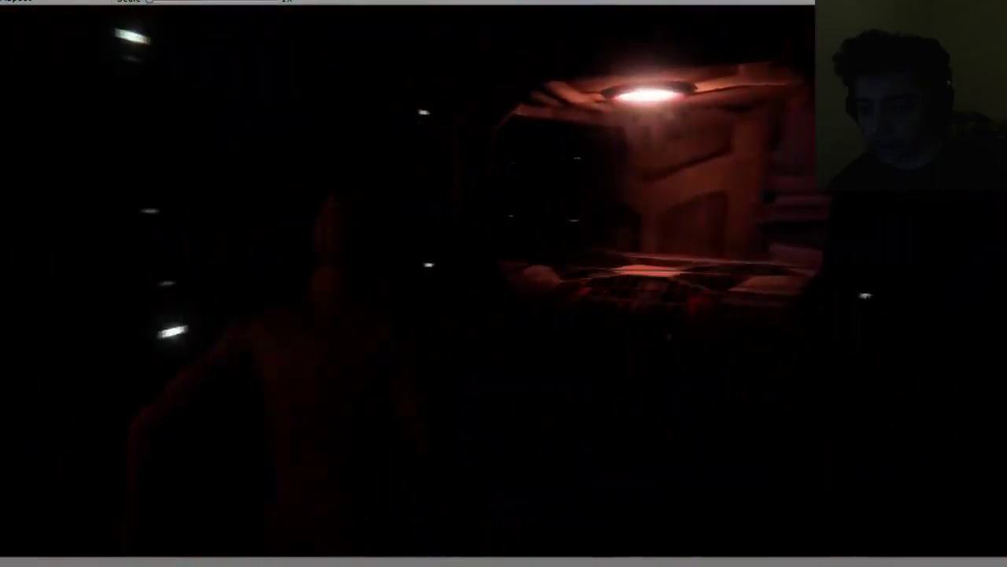
{"action": "key", "text": "w"}
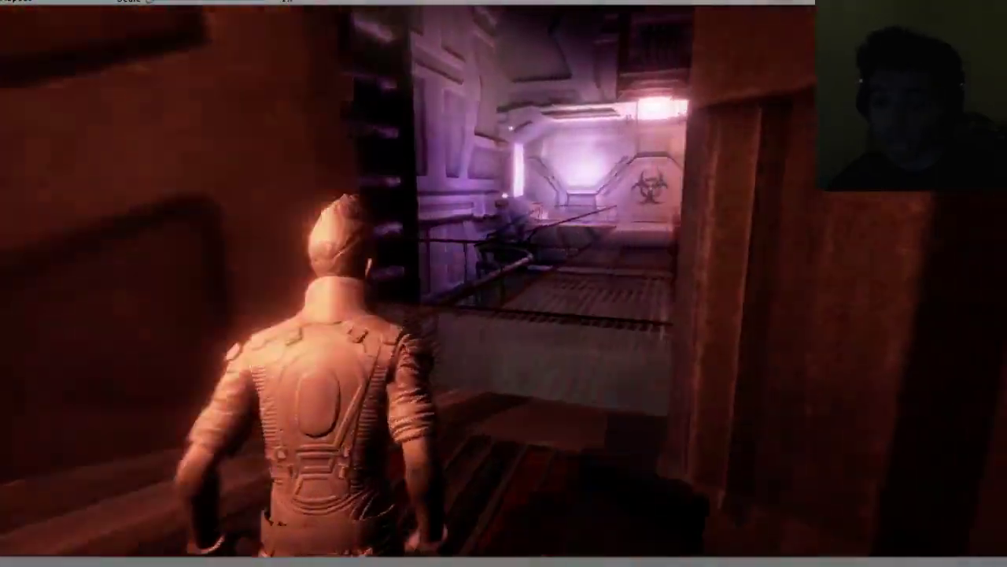
{"action": "key", "text": "w"}
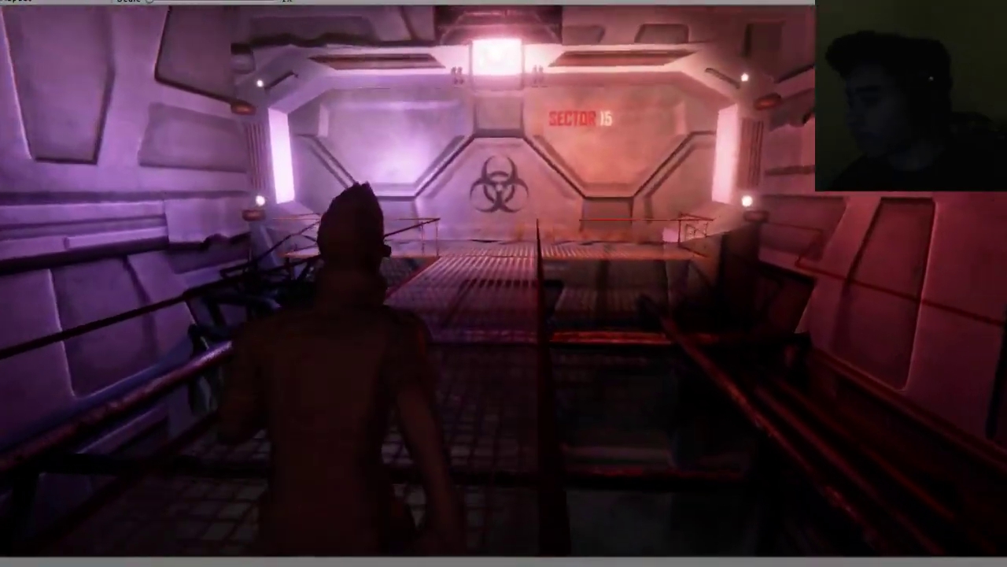
{"action": "key", "text": "w"}
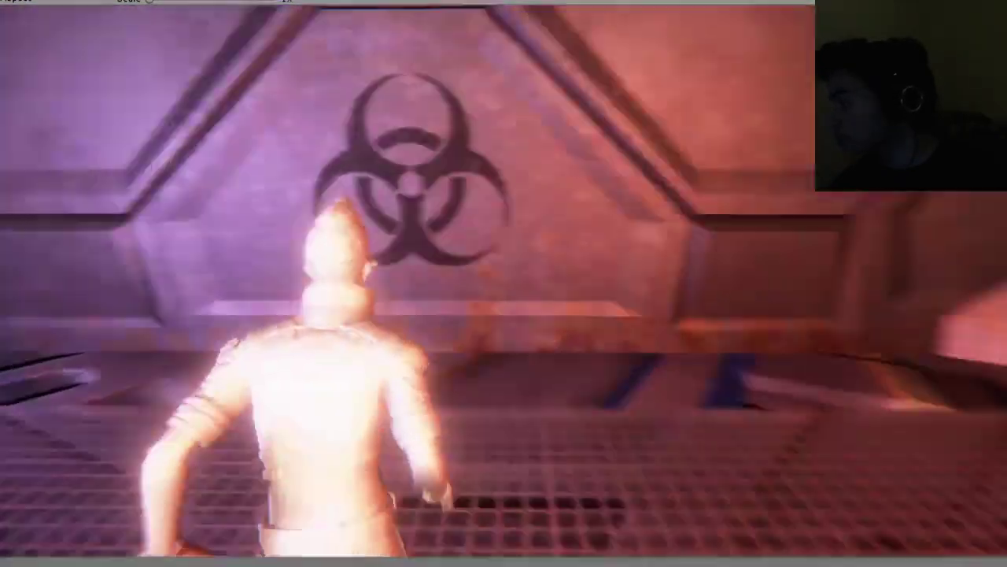
{"action": "key", "text": "w"}
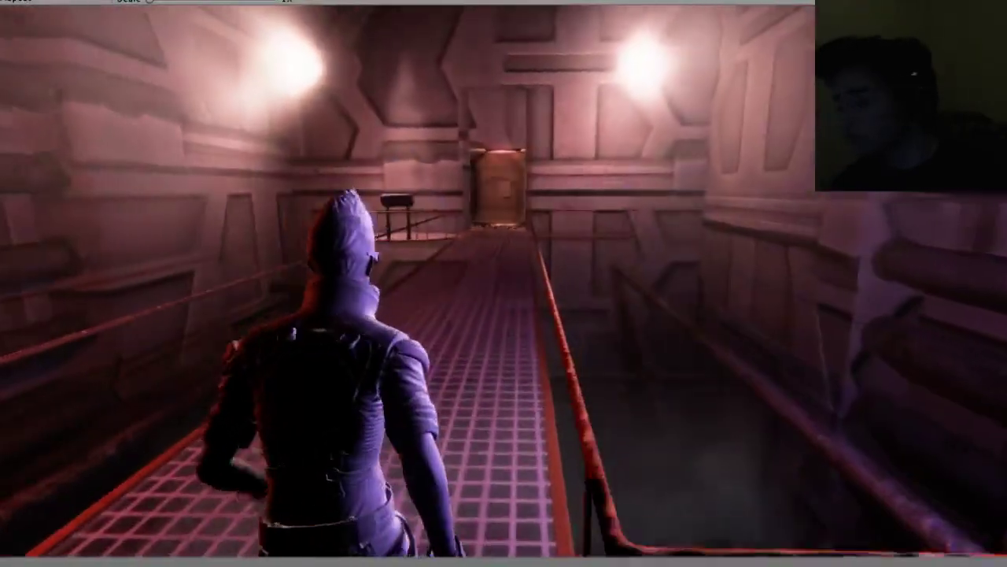
{"action": "key", "text": "w"}
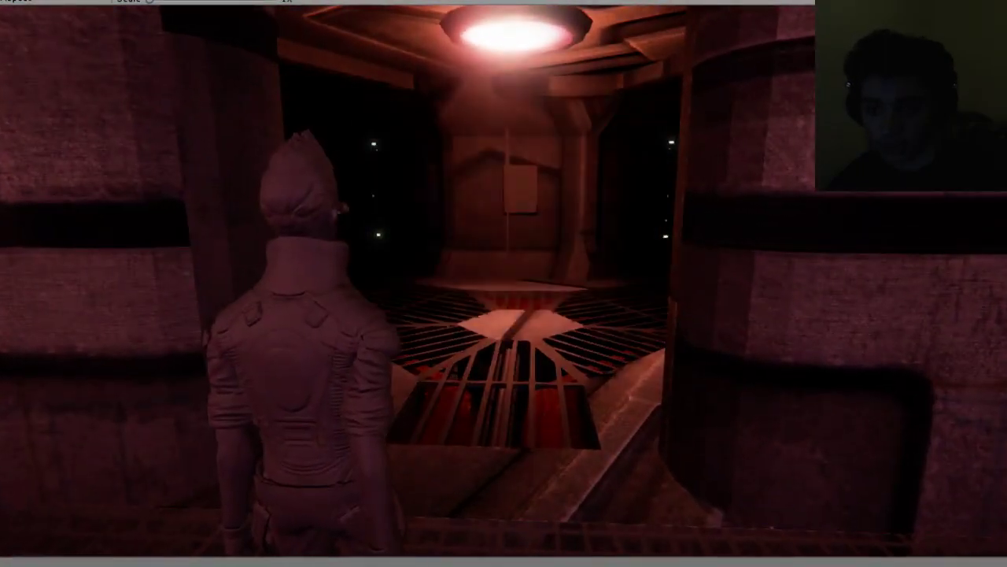
{"action": "key", "text": "s"}
{"action": "key", "text": "w"}
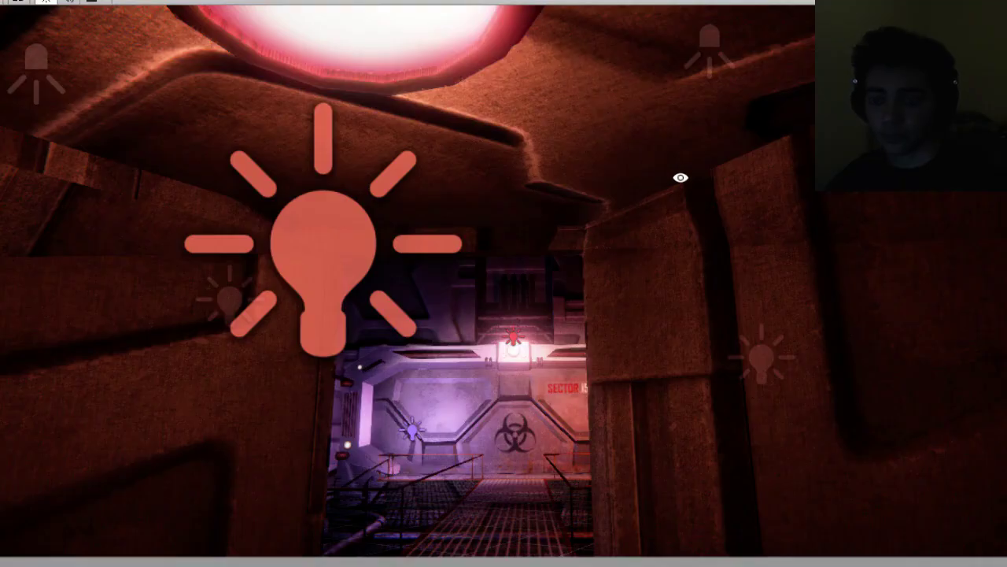
Return to the Scene view and select the red point light on the catwalk by the Sector 15 door.
{"action": "right_click_drag", "start_coordinate": [679, 173], "coordinate": [628, 246]}
{"action": "scroll", "coordinate": [629, 240], "scroll_direction": "down", "scroll_amount": 6}
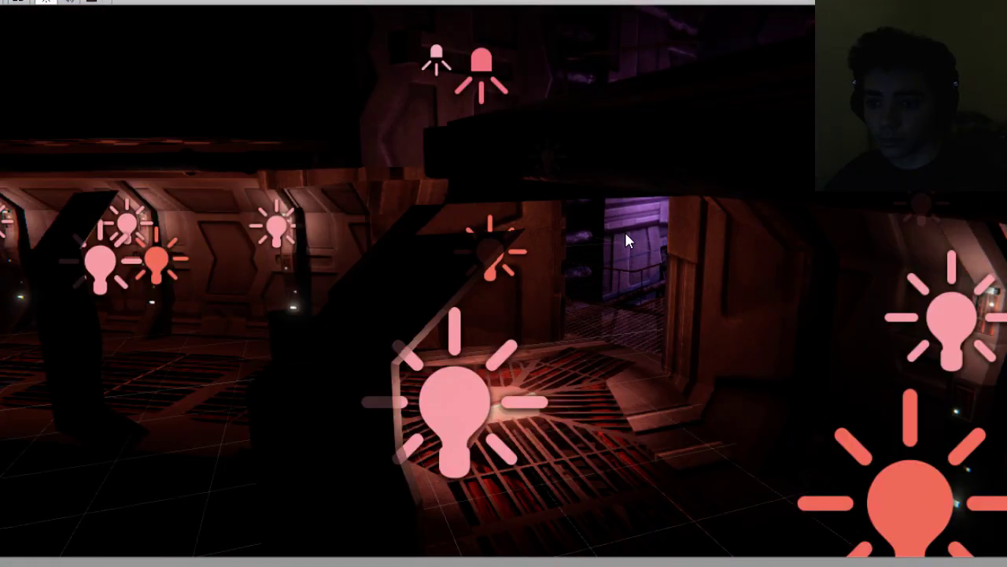
{"action": "left_click_drag", "start_coordinate": [913, 150], "coordinate": [697, 221], "text": "alt"}
{"action": "middle_click_drag", "start_coordinate": [889, 150], "coordinate": [613, 299]}
{"action": "right_click_drag", "start_coordinate": [613, 299], "coordinate": [580, 351]}
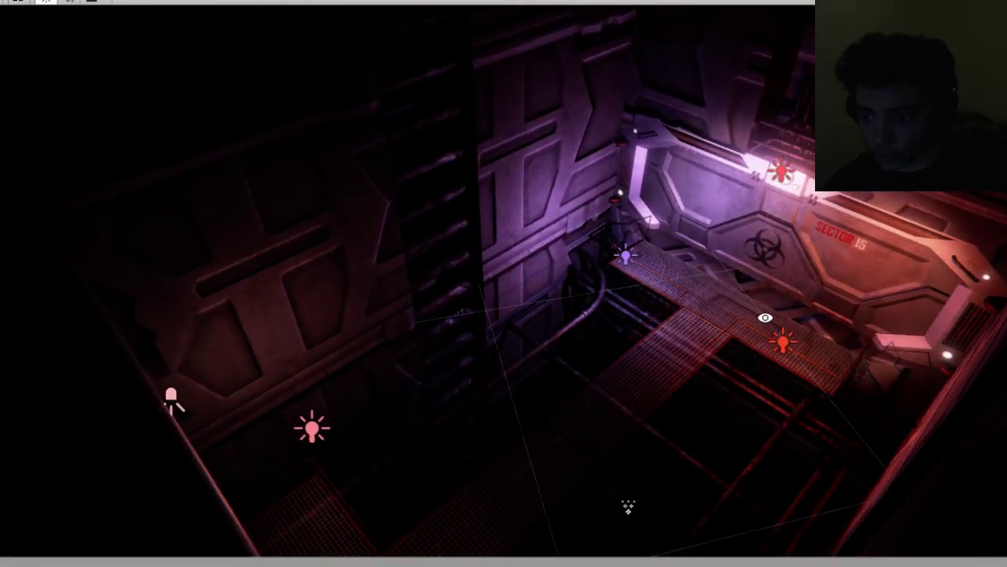
{"action": "left_click", "coordinate": [782, 339]}
{"action": "right_click_drag", "start_coordinate": [782, 339], "coordinate": [761, 395]}
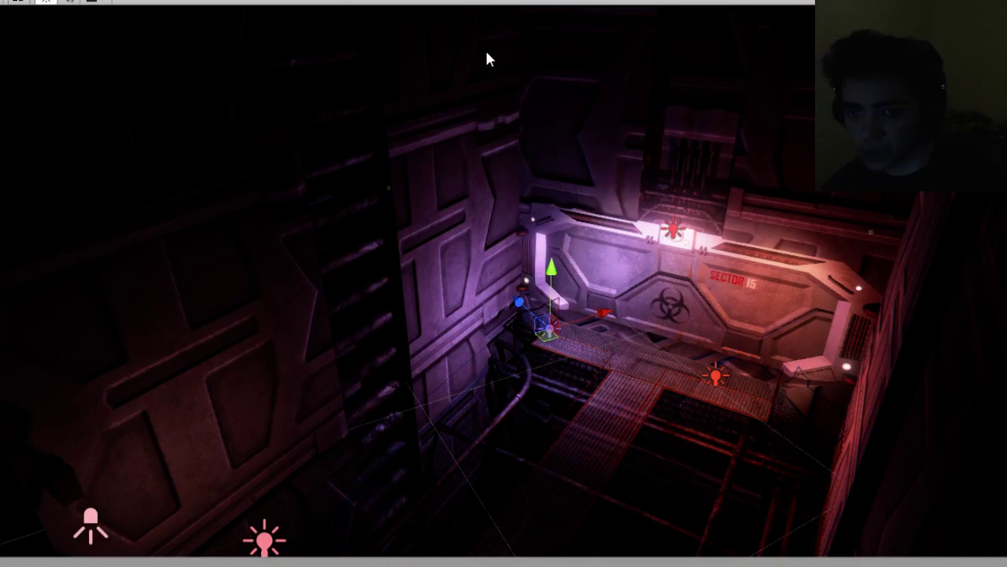
Select the red and violet point lights by the Sector 15 door in turn to examine them, and clear the selection.
{"action": "left_click", "coordinate": [714, 373]}
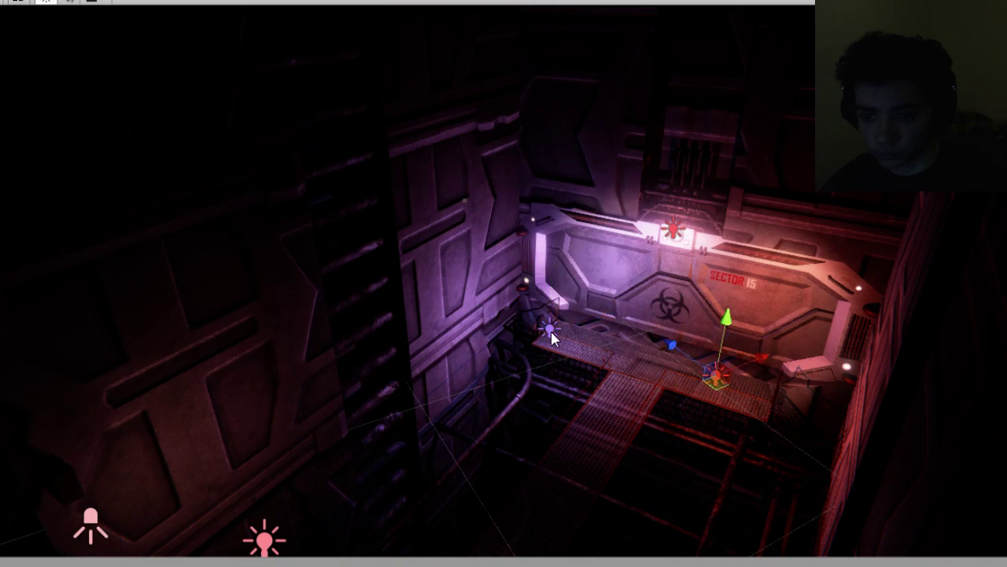
{"action": "scroll", "coordinate": [561, 449], "scroll_direction": "down", "scroll_amount": 10}
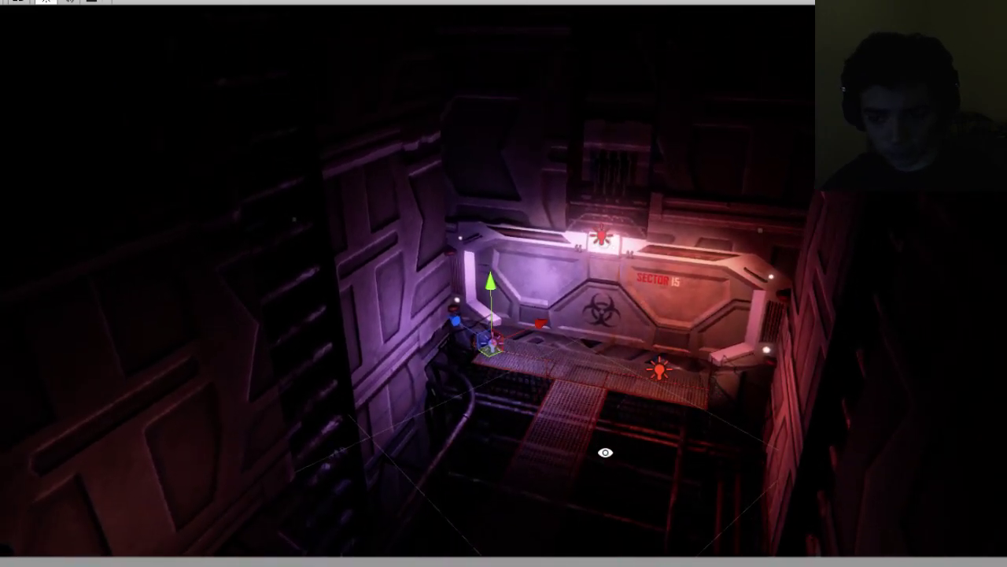
{"action": "scroll", "coordinate": [609, 436], "scroll_direction": "up", "scroll_amount": 10}
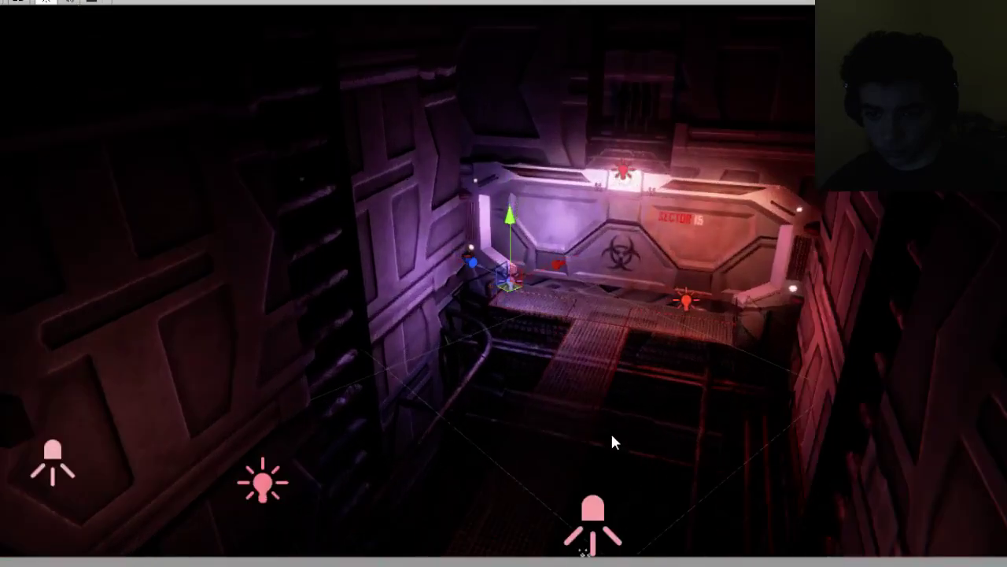
{"action": "left_click_drag", "start_coordinate": [611, 432], "coordinate": [576, 387], "text": "alt"}
{"action": "right_click_drag", "start_coordinate": [577, 387], "coordinate": [560, 439]}
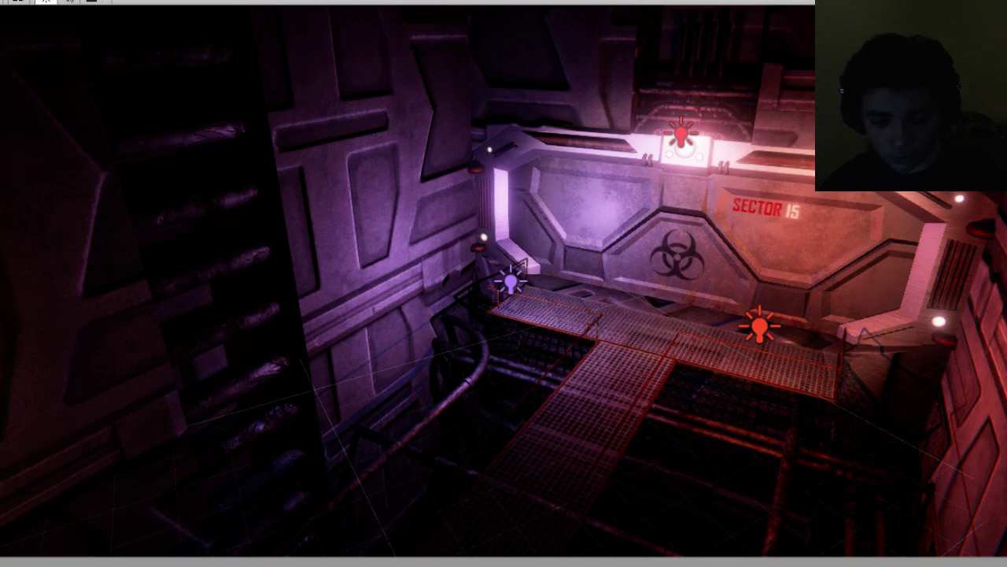
{"action": "key", "text": "Delete"}
{"action": "key", "text": "Return"}
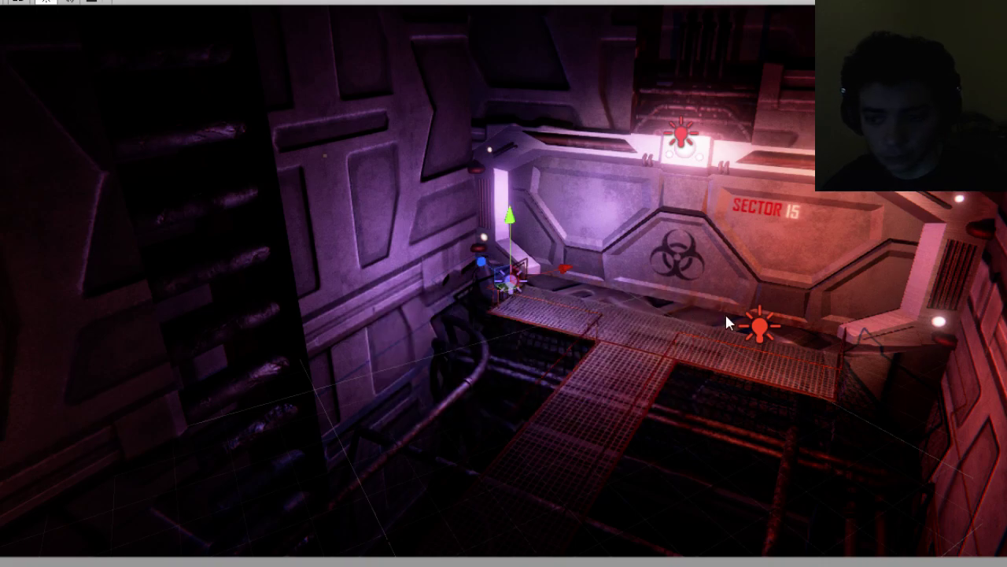
{"action": "left_click", "coordinate": [756, 329]}
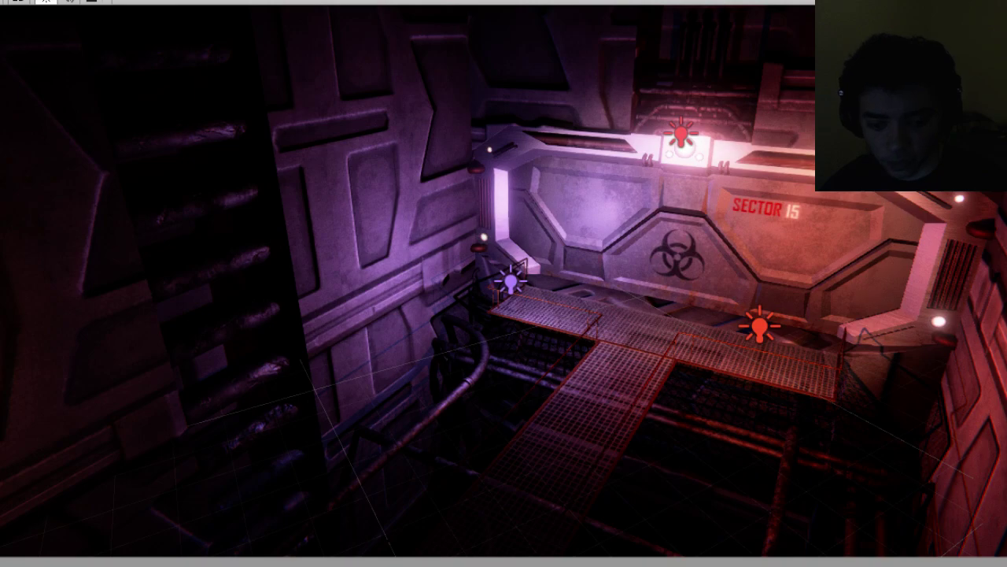
{"action": "key", "text": "Delete"}
{"action": "left_click", "coordinate": [570, 399]}
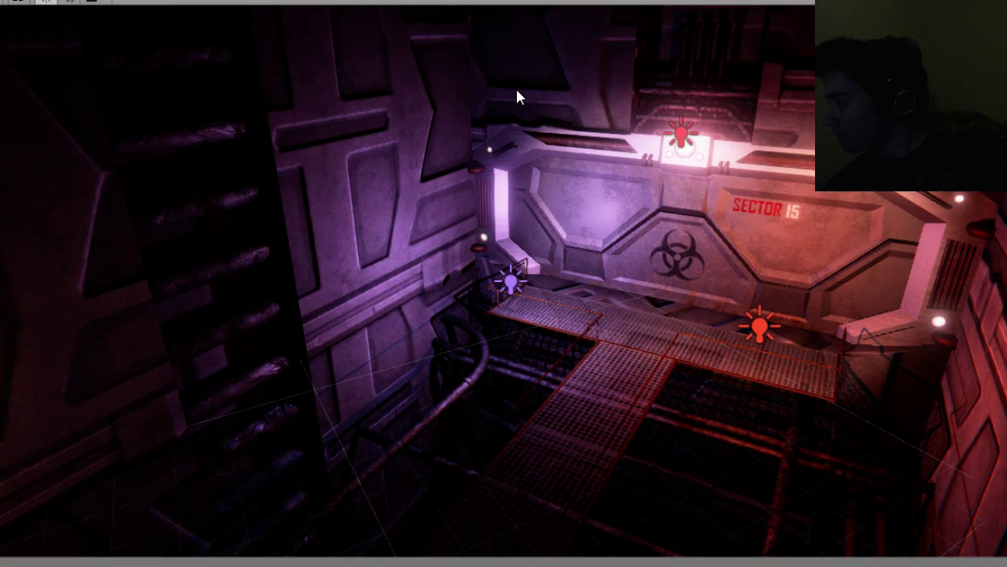
Run the scene, walk the character from the dark corridor into the Sector 15 hall, and stop play mode.
{"action": "key", "text": "ctrl+p"}
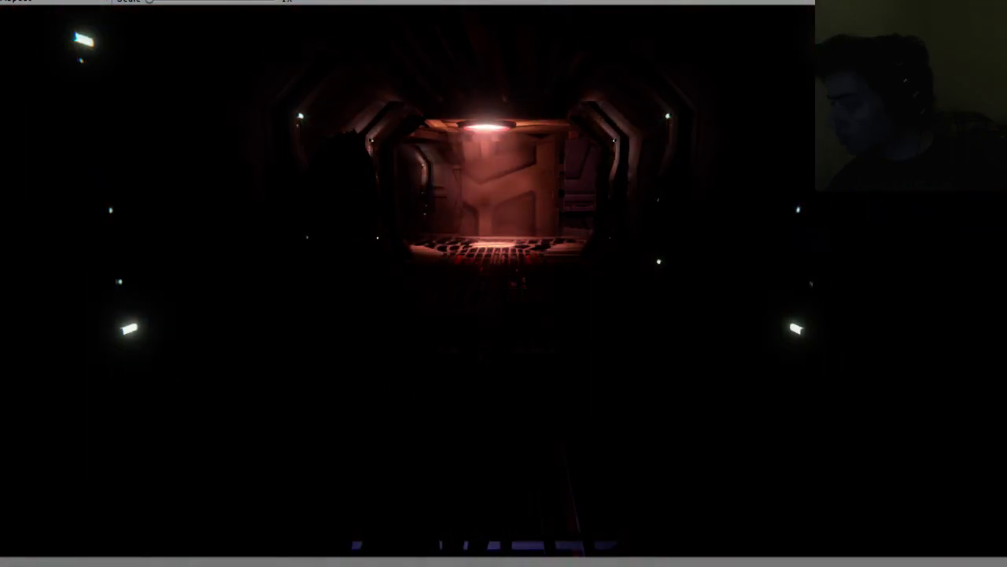
{"action": "key", "text": "w"}
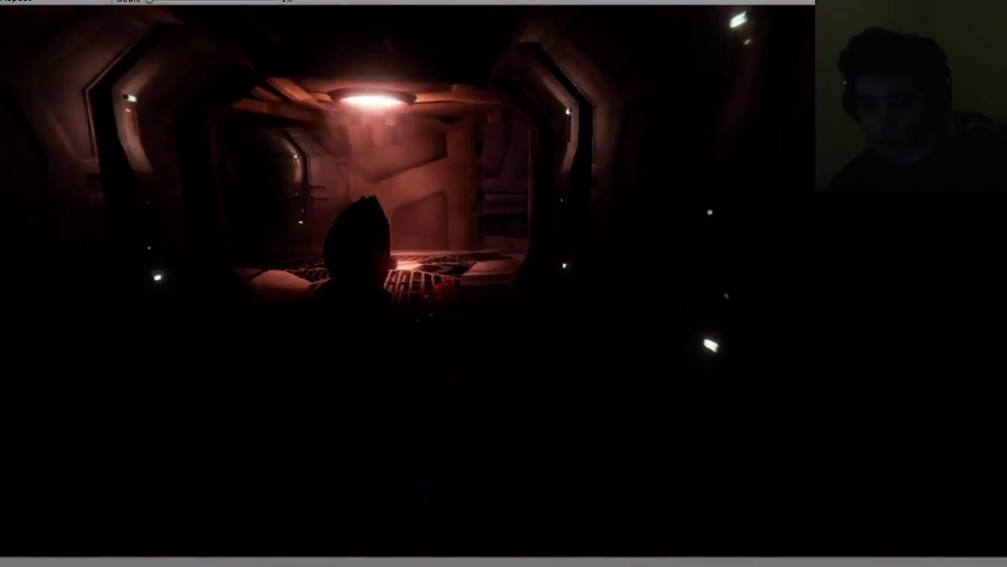
{"action": "key", "text": "w"}
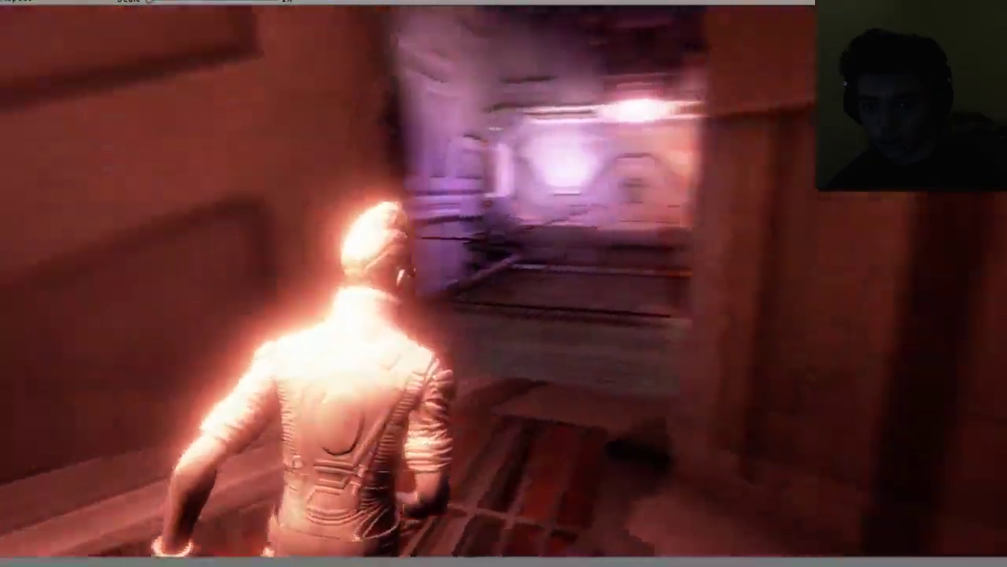
{"action": "key", "text": "w"}
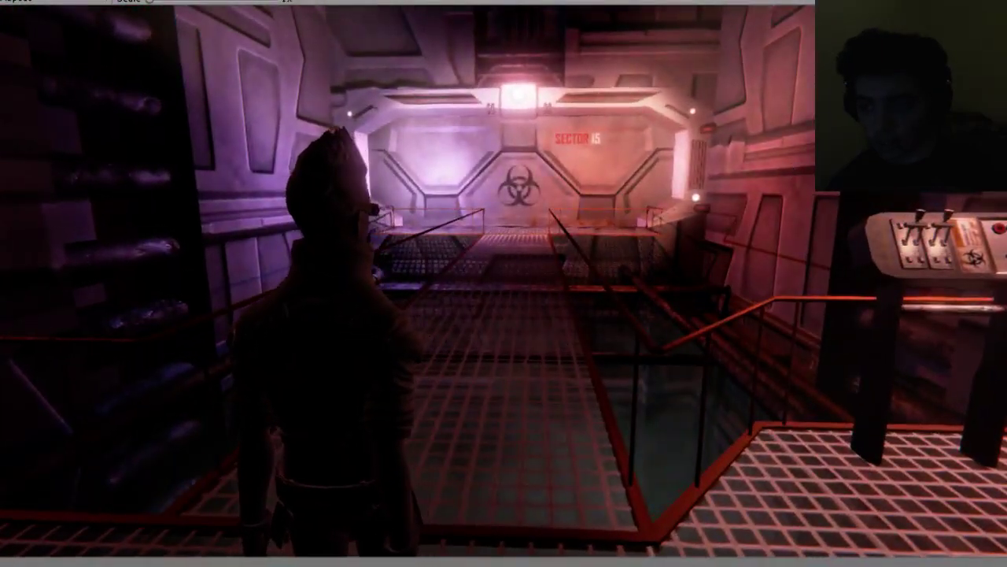
{"action": "key", "text": "d"}
{"action": "key", "text": "ctrl+p"}
Delete the violet point light on the catwalk by the Sector 15 door, keeping the red one.
{"action": "left_click_drag", "start_coordinate": [587, 188], "coordinate": [725, 245], "text": "alt"}
{"action": "right_click_drag", "start_coordinate": [724, 247], "coordinate": [670, 262]}
{"action": "left_click_drag", "start_coordinate": [670, 261], "coordinate": [709, 206], "text": "alt"}
{"action": "scroll", "coordinate": [673, 344], "scroll_direction": "up", "scroll_amount": 5}
{"action": "right_click_drag", "start_coordinate": [709, 207], "coordinate": [817, 379]}
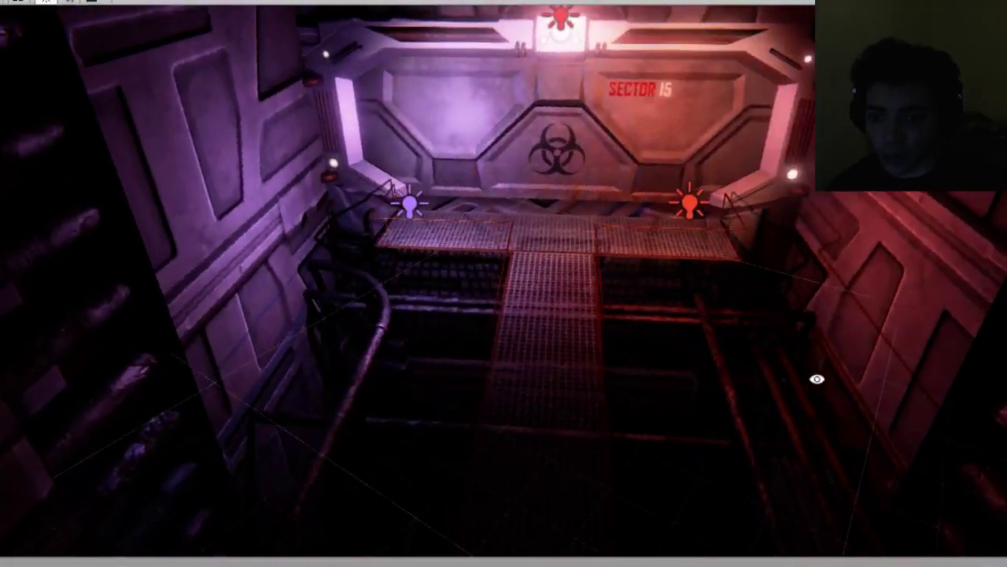
{"action": "left_click", "coordinate": [412, 203]}
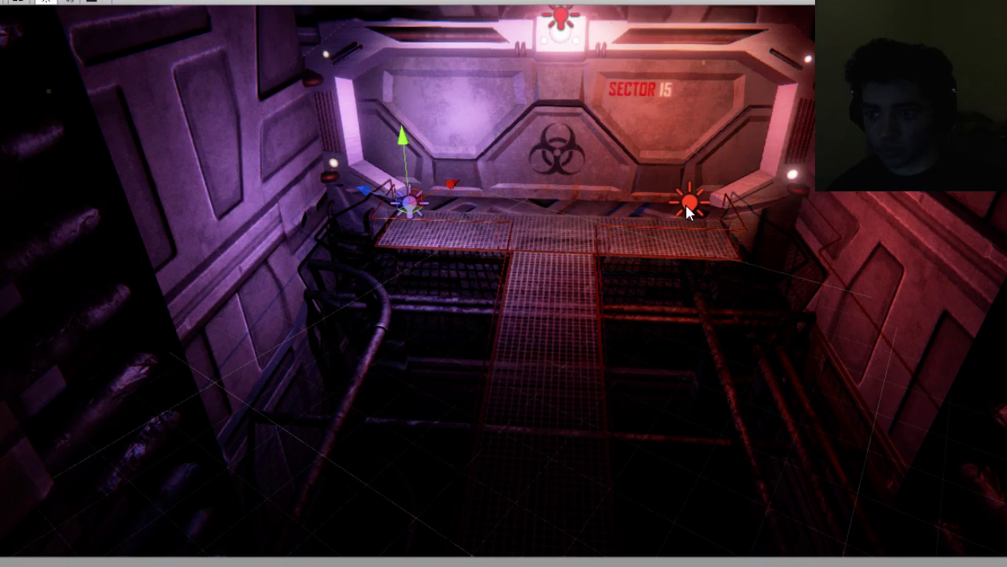
{"action": "left_click", "coordinate": [686, 204]}
{"action": "left_click", "coordinate": [416, 204]}
{"action": "left_click_drag", "start_coordinate": [736, 255], "coordinate": [860, 314], "text": "alt"}
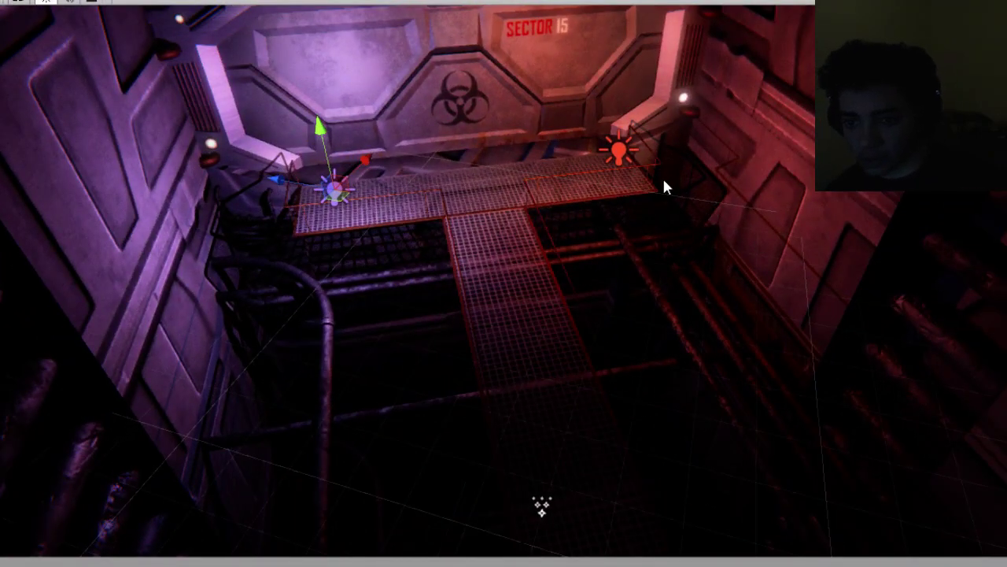
{"action": "key", "text": "Delete"}
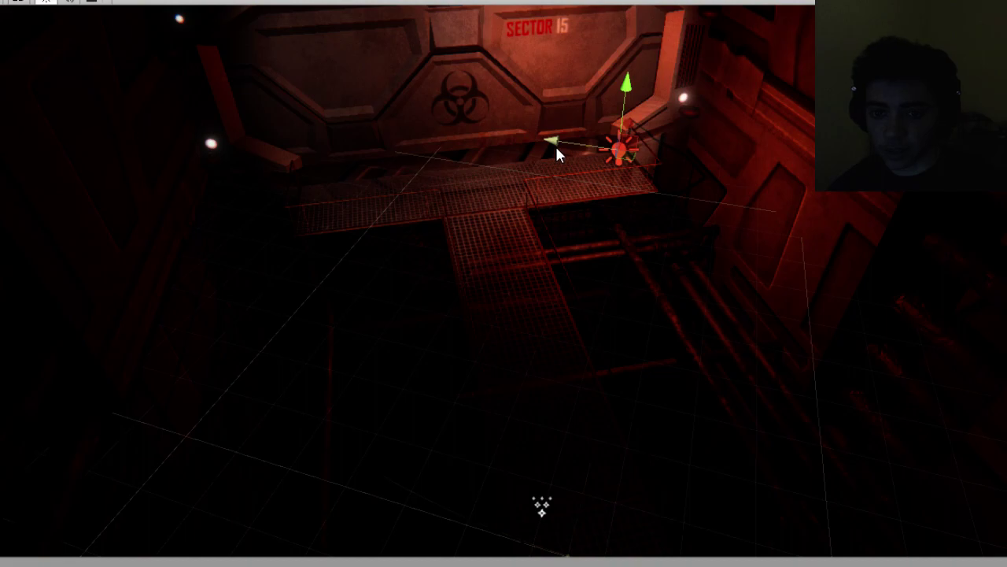
Turn the remaining red light into a spot light and move it across the hall, raising it in front of the side wall.
{"action": "left_click_drag", "start_coordinate": [555, 147], "coordinate": [389, 152]}
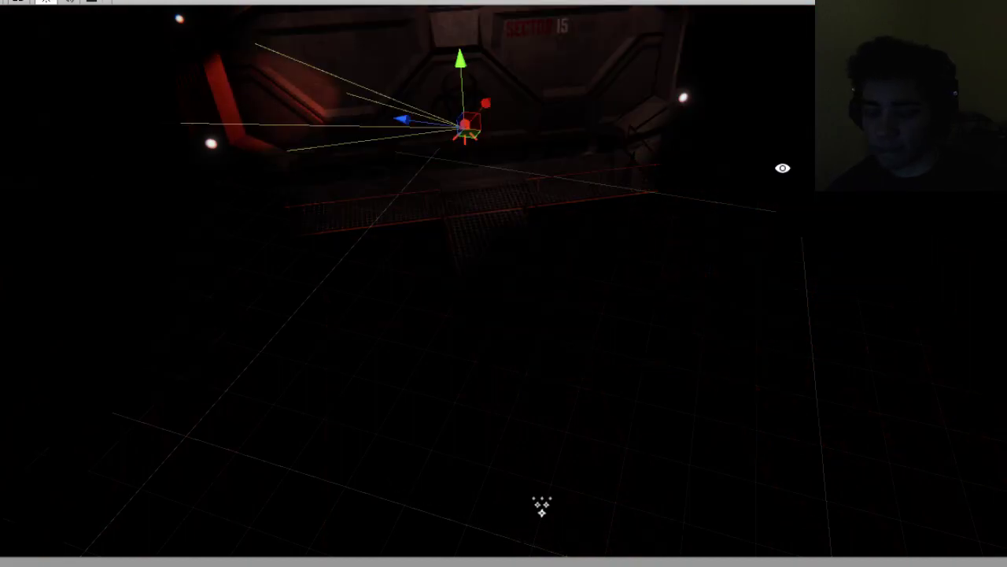
{"action": "left_click_drag", "start_coordinate": [783, 168], "coordinate": [468, 195], "text": "alt"}
{"action": "scroll", "coordinate": [468, 195], "scroll_direction": "down", "scroll_amount": 3}
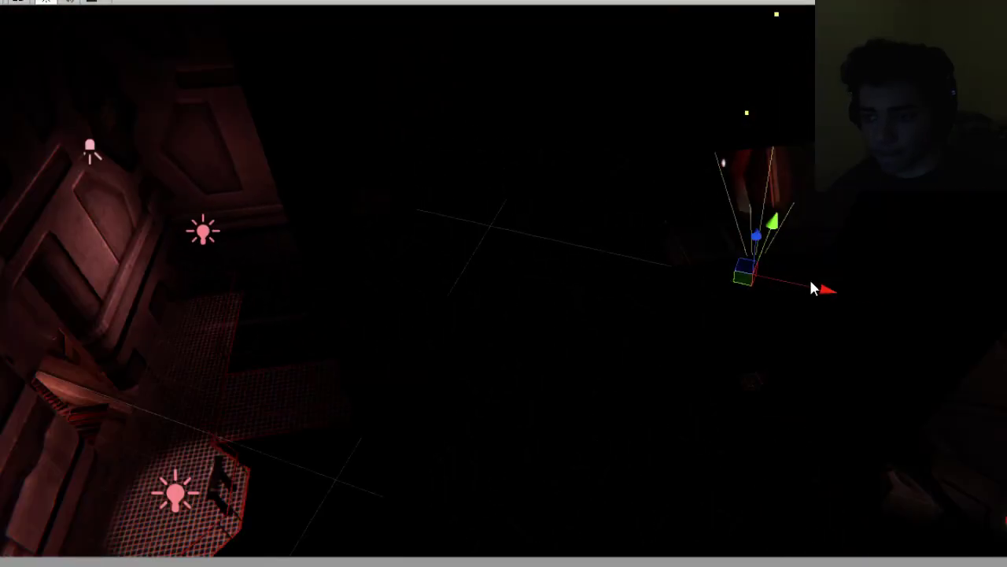
{"action": "left_click_drag", "start_coordinate": [821, 291], "coordinate": [850, 293]}
{"action": "left_click_drag", "start_coordinate": [325, 304], "coordinate": [474, 325]}
{"action": "left_click_drag", "start_coordinate": [473, 325], "coordinate": [344, 297], "text": "alt"}
{"action": "right_click_drag", "start_coordinate": [345, 298], "coordinate": [329, 236]}
{"action": "left_click_drag", "start_coordinate": [407, 292], "coordinate": [396, 201]}
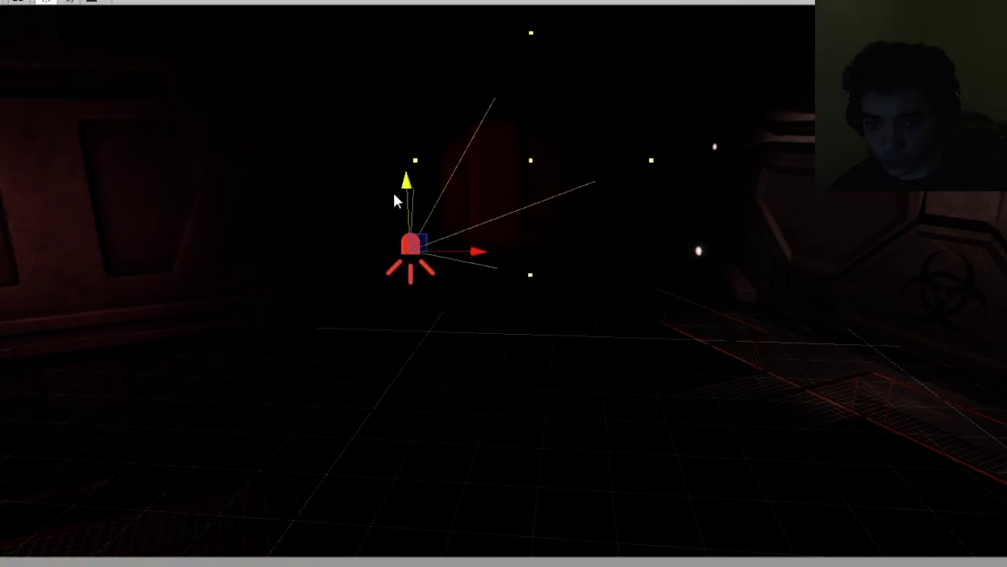
Reposition the red spot light in the hall, pulling it back from the side wall, raising it and nudging it forward again.
{"action": "right_click_drag", "start_coordinate": [385, 271], "coordinate": [14, 351]}
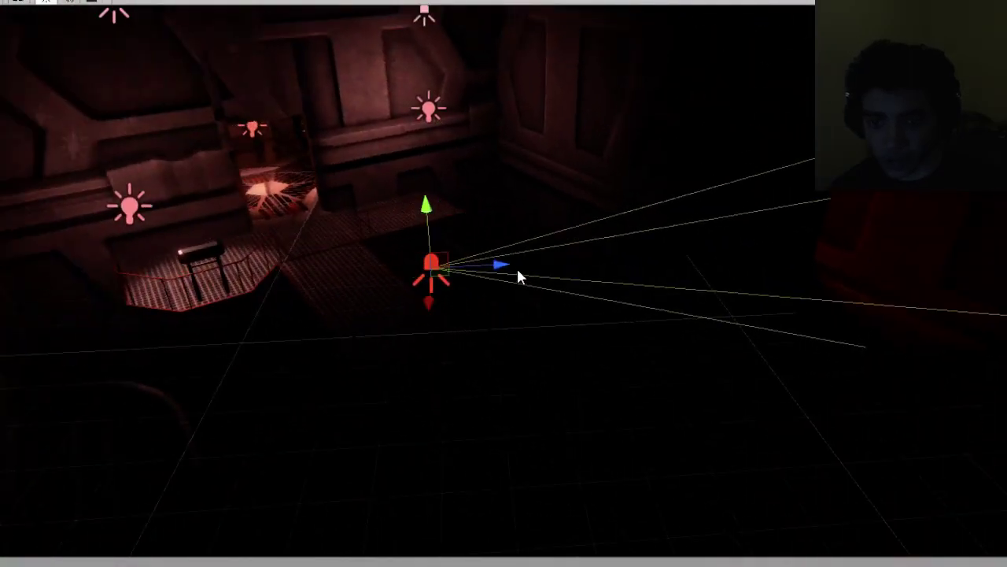
{"action": "left_click_drag", "start_coordinate": [519, 275], "coordinate": [475, 268]}
{"action": "left_click_drag", "start_coordinate": [391, 207], "coordinate": [422, 173]}
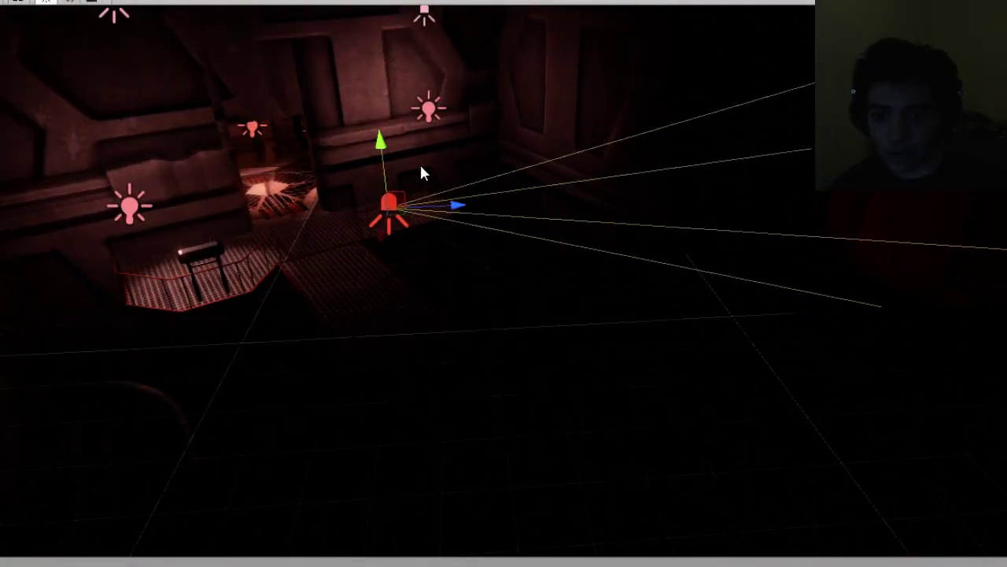
{"action": "left_click_drag", "start_coordinate": [460, 212], "coordinate": [526, 214]}
{"action": "right_click_drag", "start_coordinate": [527, 213], "coordinate": [650, 276]}
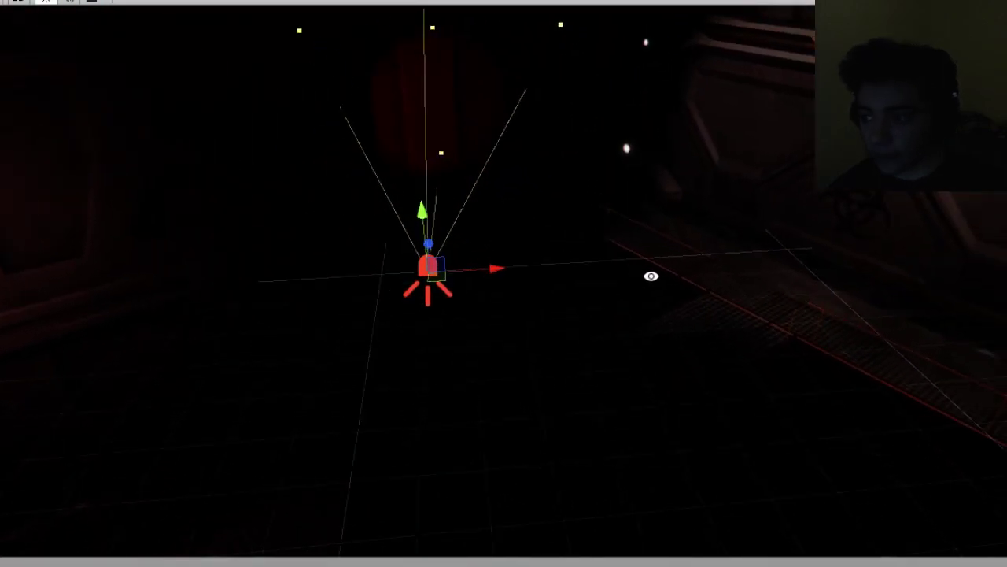
Widen the spot light's cone and give it a stronger, purer red, trying rotations about its vertical axis to judge the beam.
{"action": "right_click_drag", "start_coordinate": [572, 263], "coordinate": [812, 220]}
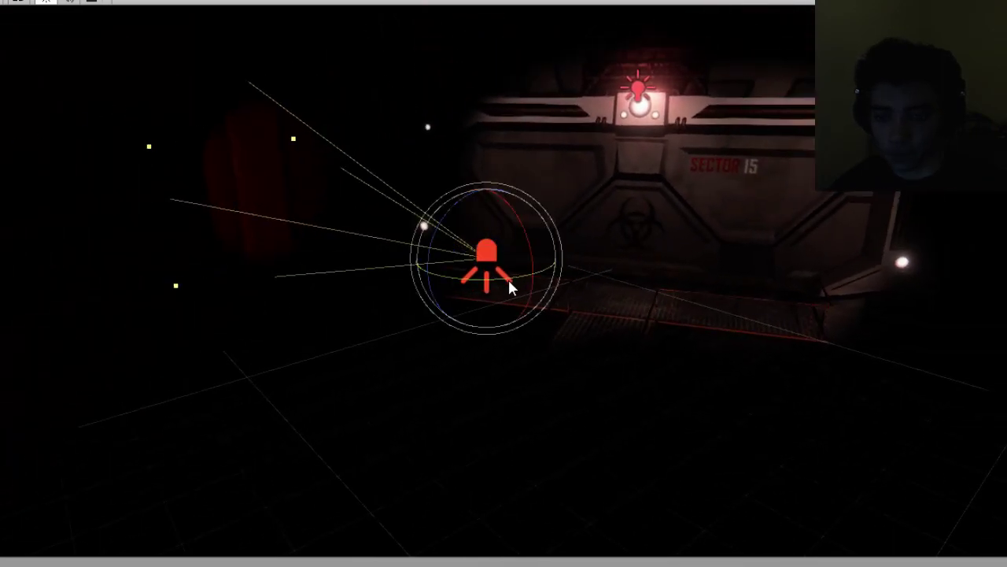
{"action": "left_click_drag", "start_coordinate": [501, 279], "coordinate": [399, 285]}
{"action": "right_click_drag", "start_coordinate": [304, 178], "coordinate": [399, 168]}
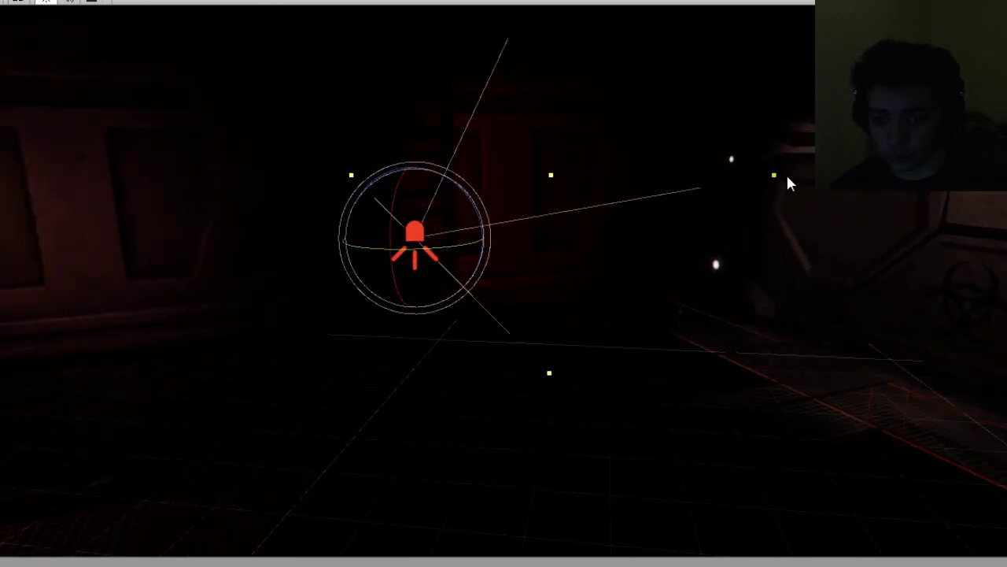
{"action": "right_click_drag", "start_coordinate": [623, 185], "coordinate": [643, 219]}
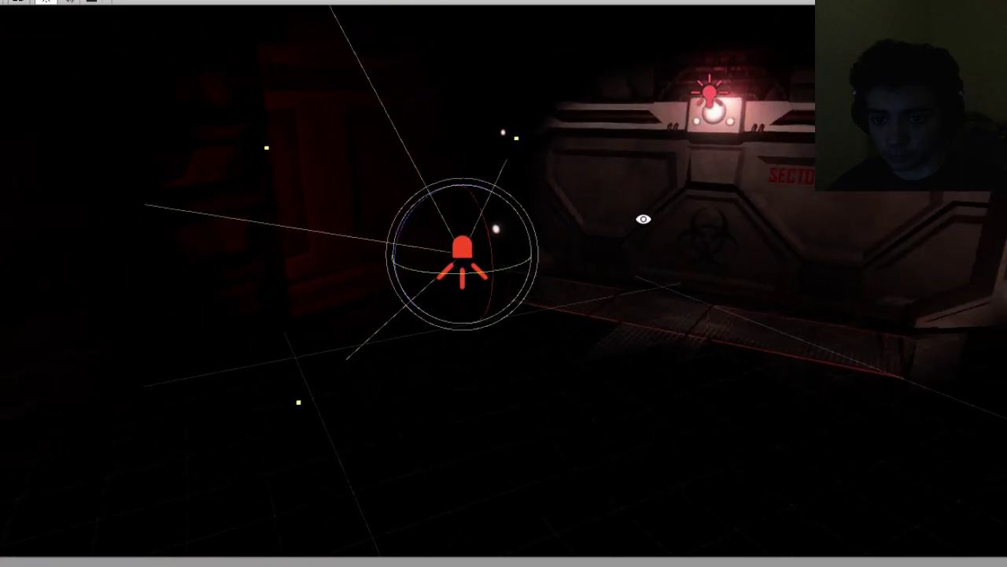
{"action": "left_click_drag", "start_coordinate": [464, 282], "coordinate": [220, 267]}
{"action": "left_click_drag", "start_coordinate": [2, 252], "coordinate": [60, 236]}
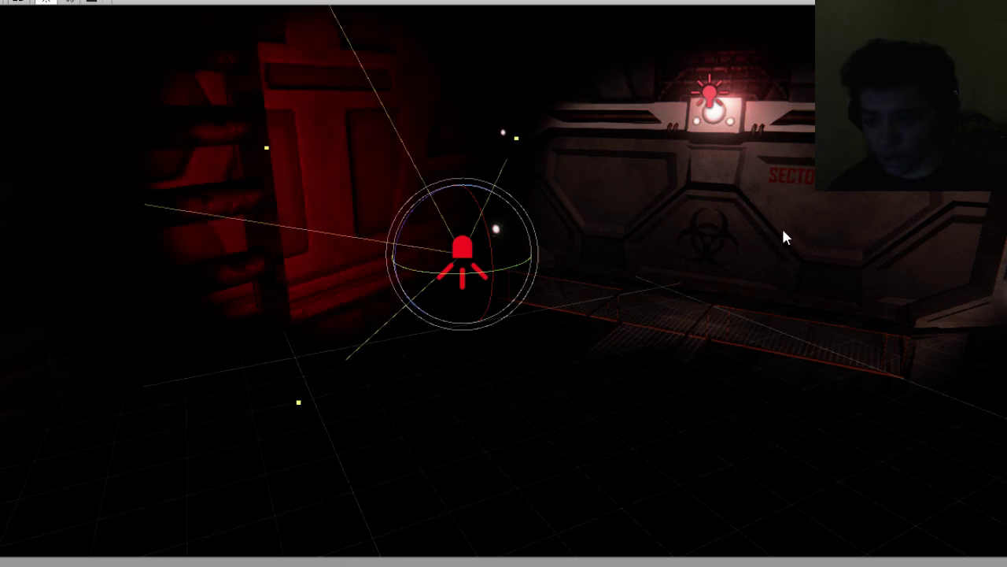
Try sweeping the red spot light around its vertical axis and return it to its former direction.
{"action": "left_click_drag", "start_coordinate": [454, 268], "coordinate": [0, 257]}
{"action": "left_click_drag", "start_coordinate": [457, 236], "coordinate": [950, 215]}
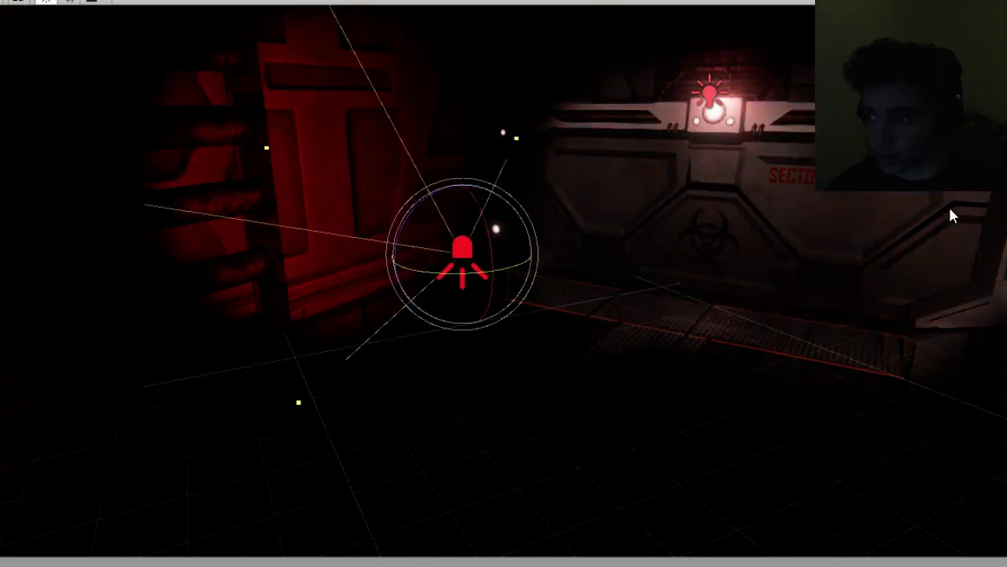
{"action": "left_click_drag", "start_coordinate": [763, 245], "coordinate": [594, 270], "text": "alt"}
{"action": "left_click_drag", "start_coordinate": [738, 271], "coordinate": [724, 251], "text": "alt"}
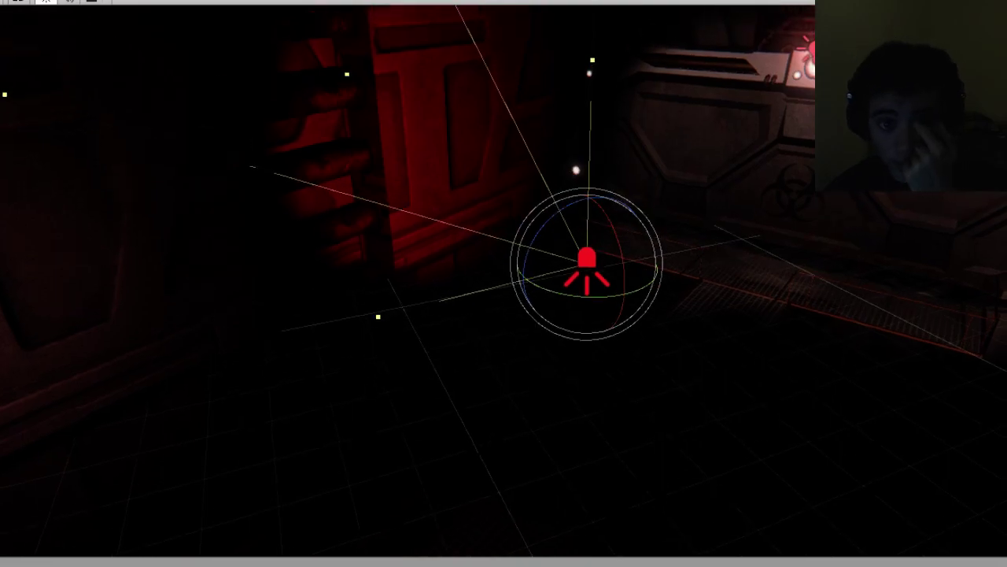
Create and save a new animation clip for the red spot light, Point light (4).
{"action": "left_click", "coordinate": [2, 2]}
{"action": "left_click", "coordinate": [15, 142]}
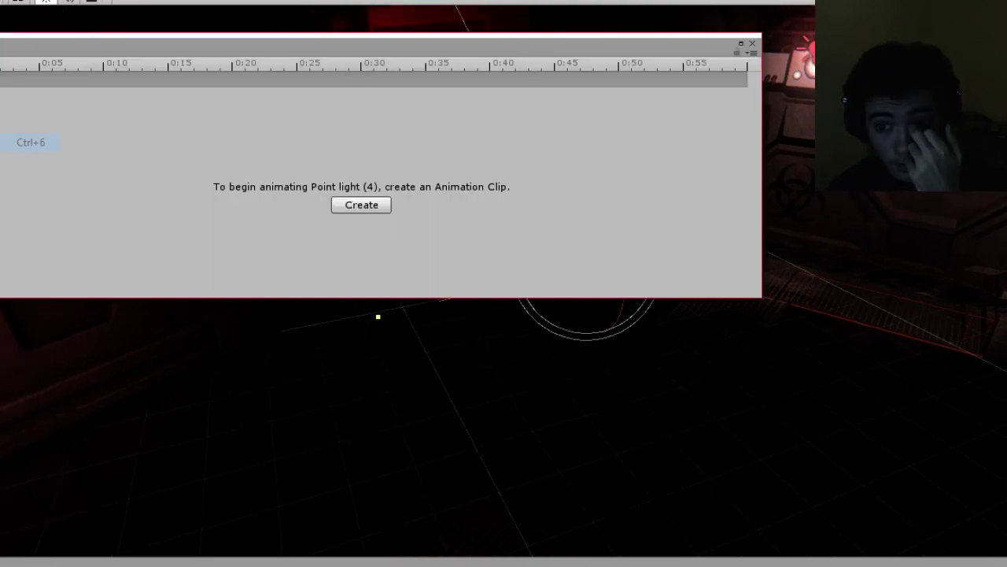
{"action": "left_click", "coordinate": [361, 211]}
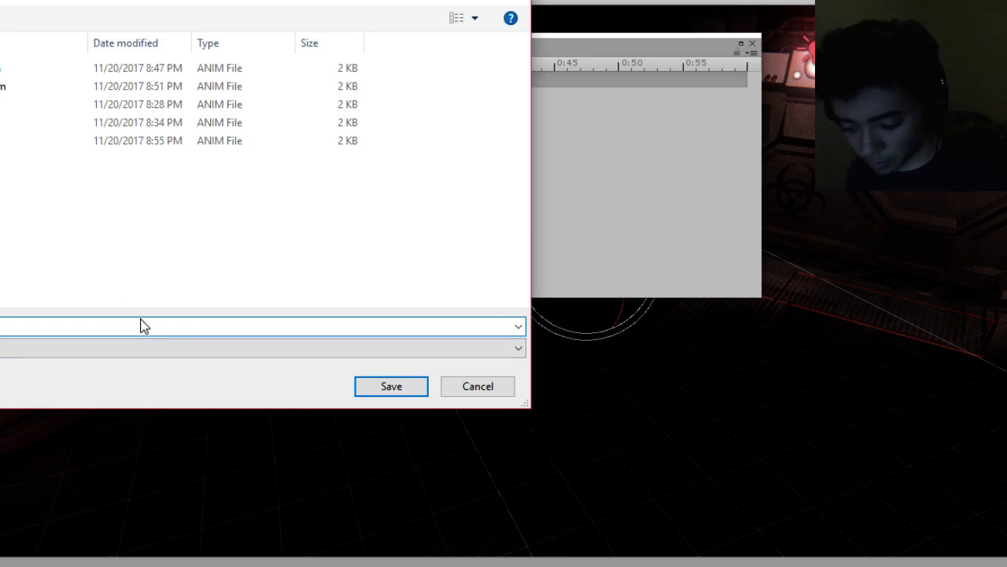
{"action": "type", "text": "li"}
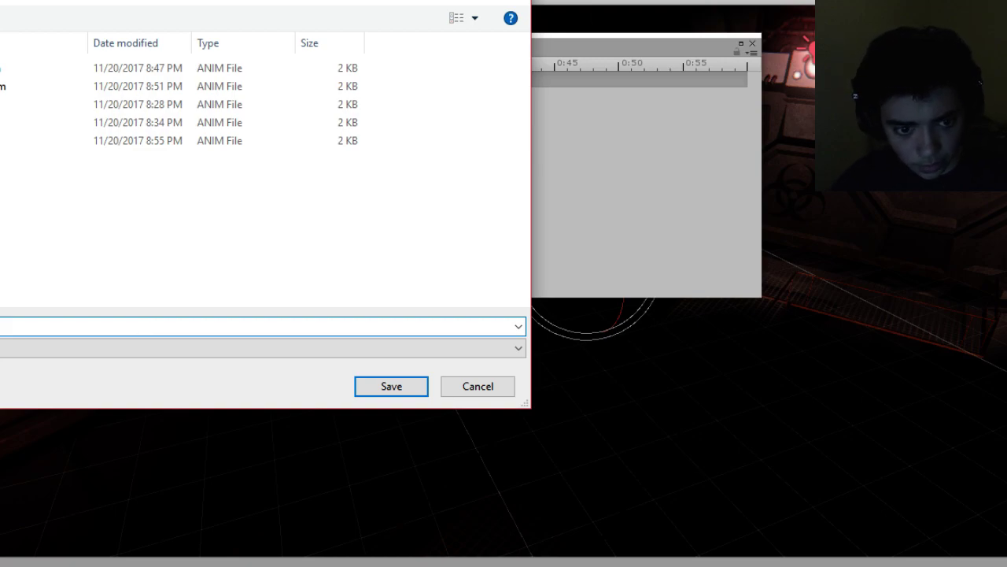
{"action": "key", "text": "Return"}
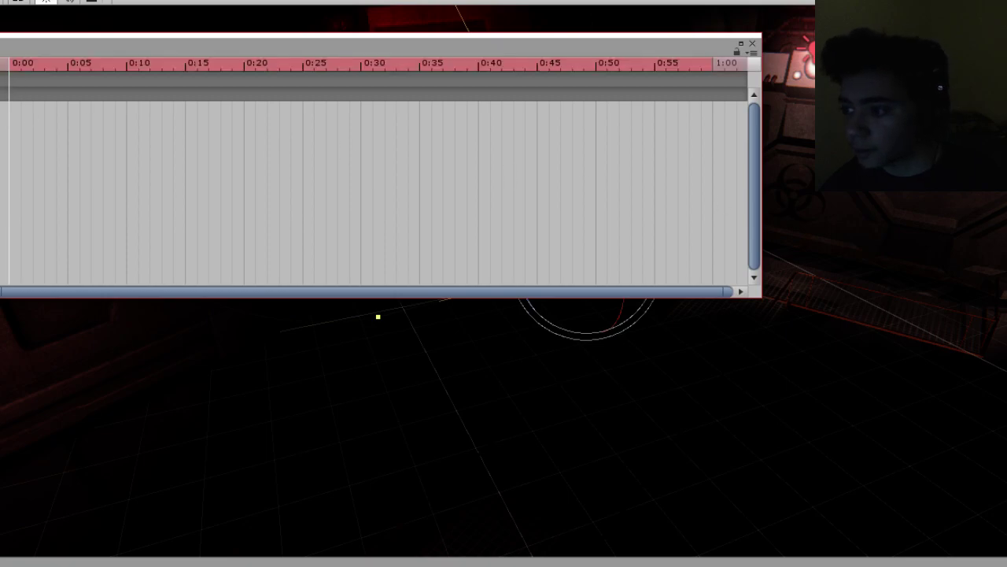
{"action": "middle_click_drag", "start_coordinate": [746, 340], "coordinate": [797, 373]}
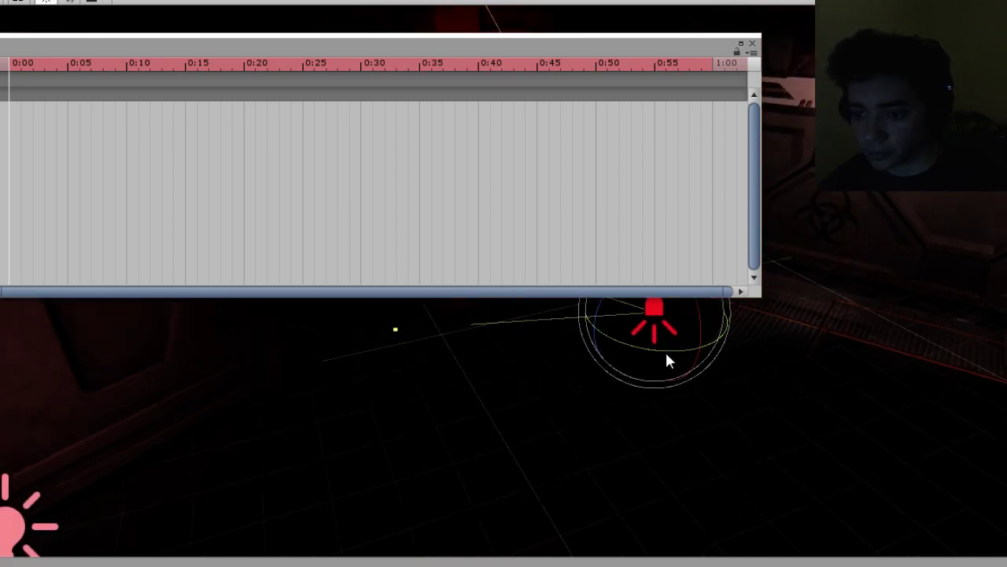
Keyframe the red spotlight's rotation at 0:00 and with the value 360 at 1:00, and play the preview.
{"action": "left_click_drag", "start_coordinate": [666, 354], "coordinate": [661, 354]}
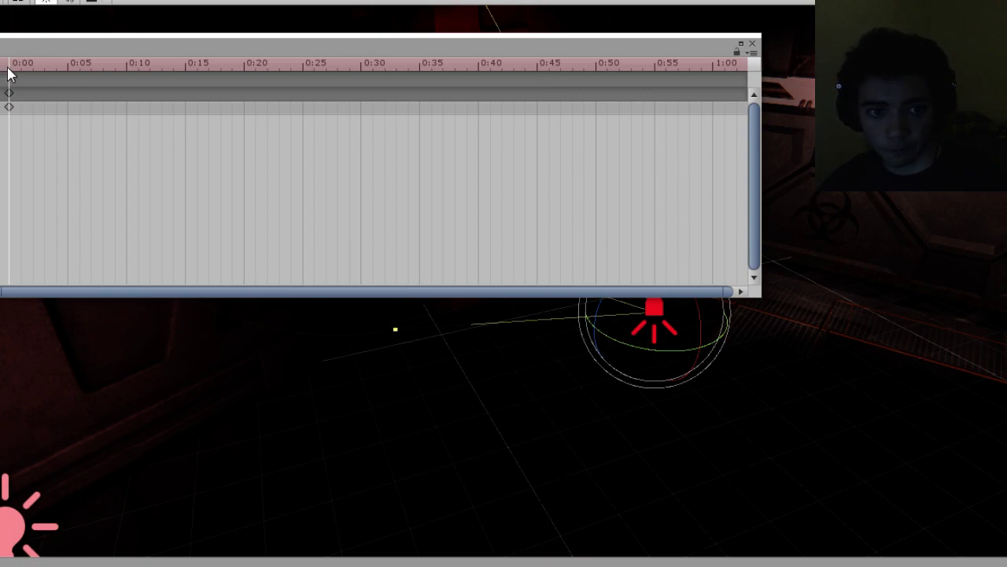
{"action": "left_click_drag", "start_coordinate": [12, 69], "coordinate": [722, 55]}
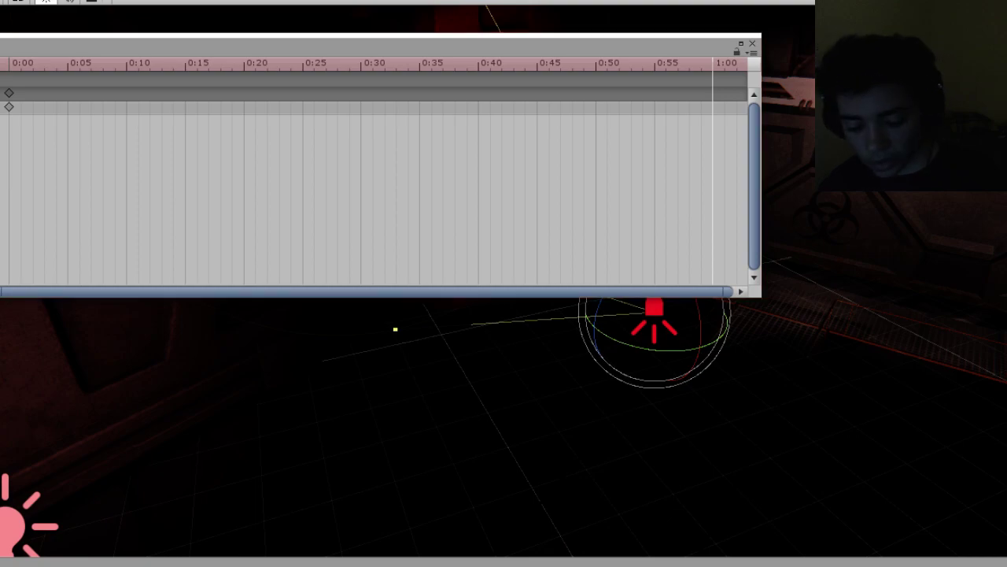
{"action": "type", "text": "360"}
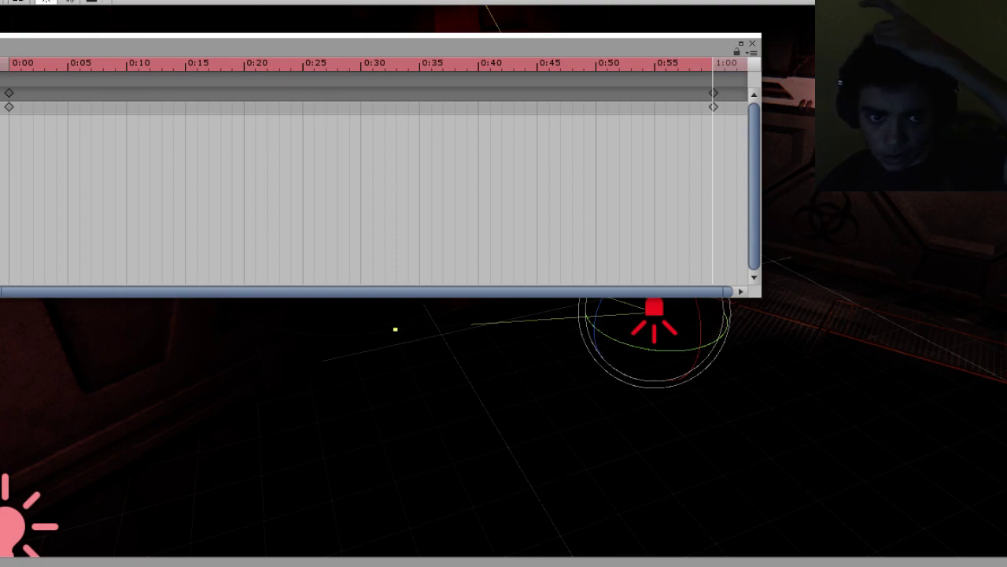
{"action": "key", "text": "space"}
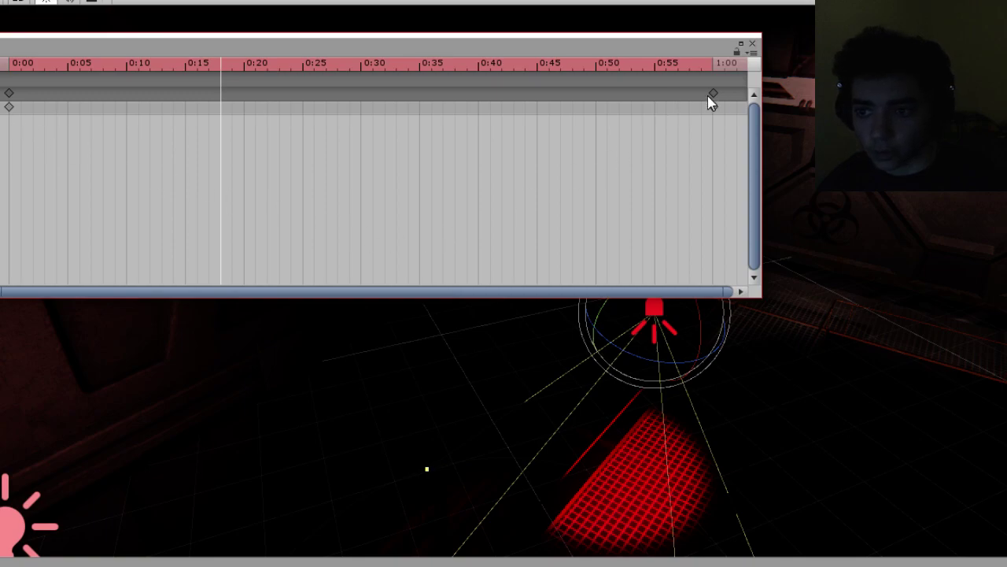
Delete the rotation keyframes at 1:00 and 0:00 to clear the spotlight's animation.
{"action": "key", "text": "Delete"}
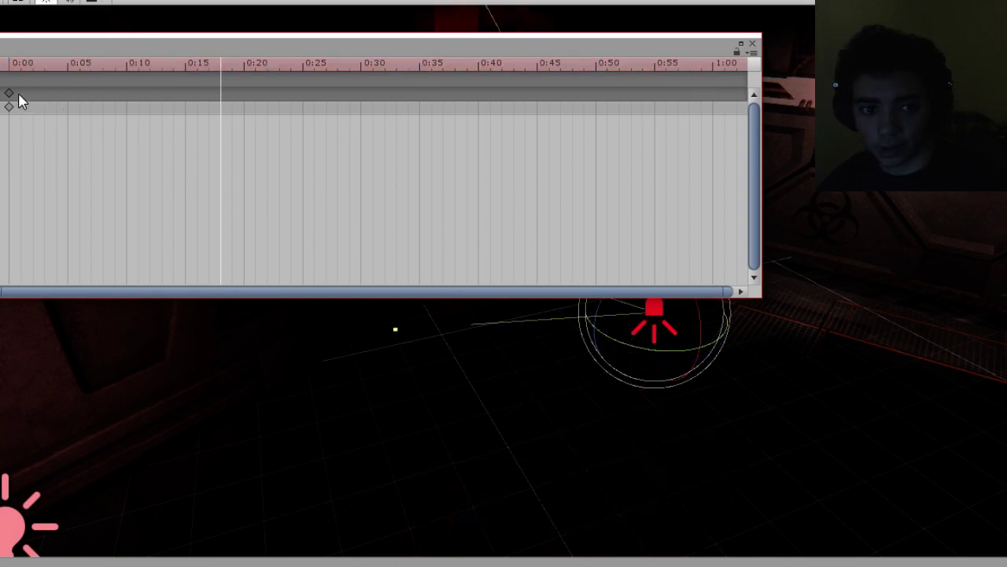
{"action": "left_click", "coordinate": [8, 94]}
{"action": "key", "text": "Delete"}
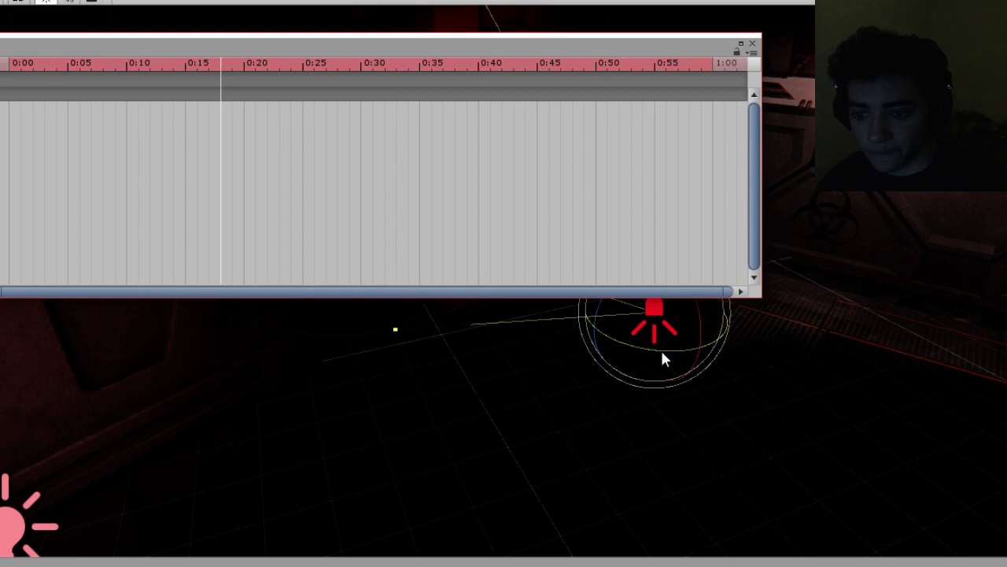
{"action": "key", "text": "ctrl+z"}
{"action": "key", "text": "ctrl+y"}
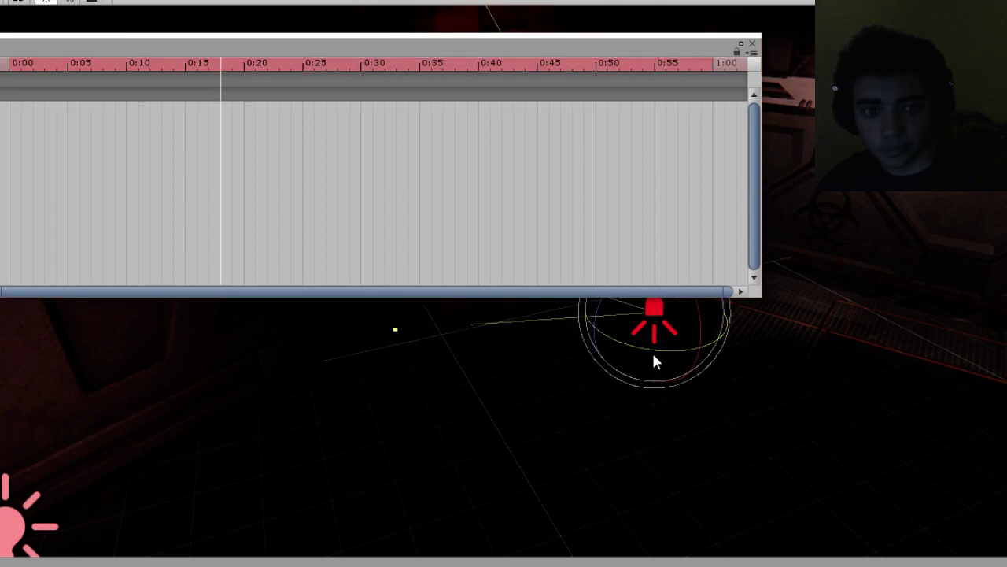
Keyframe the spotlight's rotation again at 0:00 and set it to 360 at 1:00.
{"action": "left_click", "coordinate": [8, 87]}
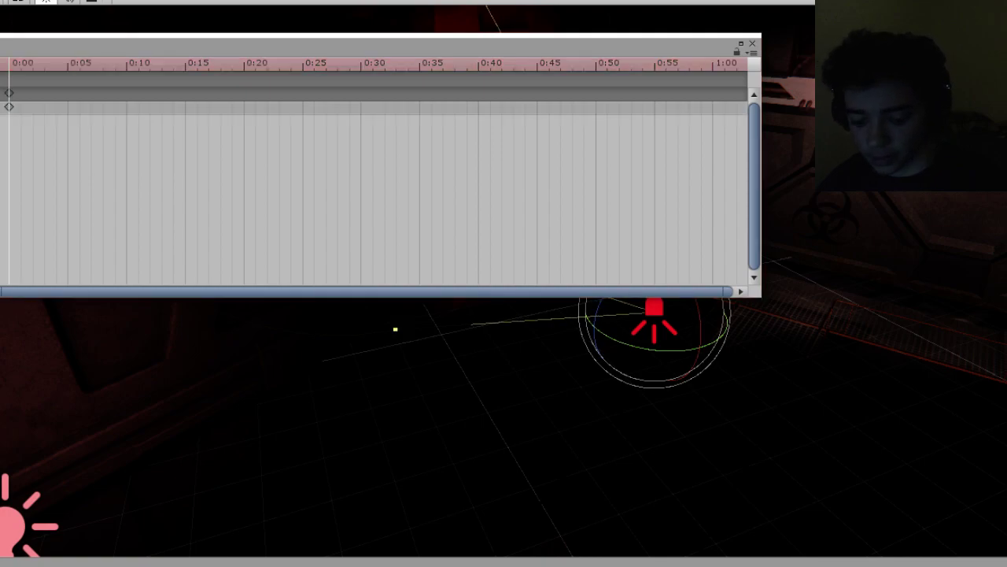
{"action": "left_click", "coordinate": [713, 69]}
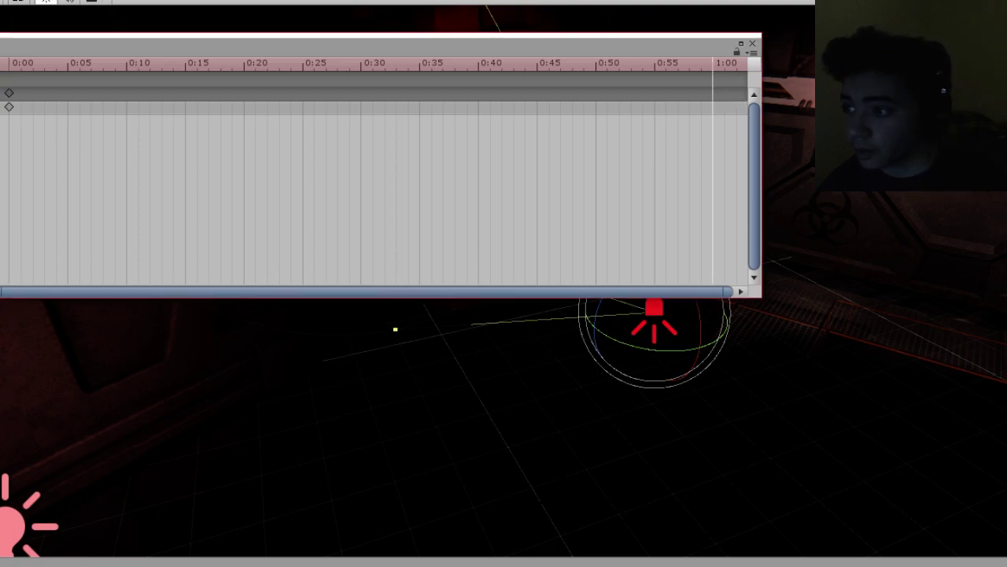
{"action": "type", "text": "36"}
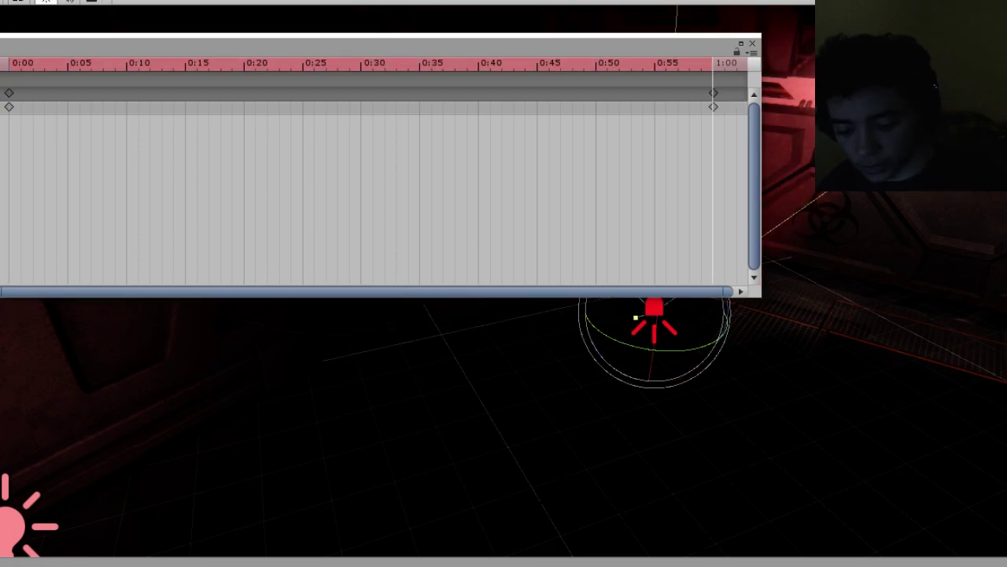
{"action": "type", "text": "0"}
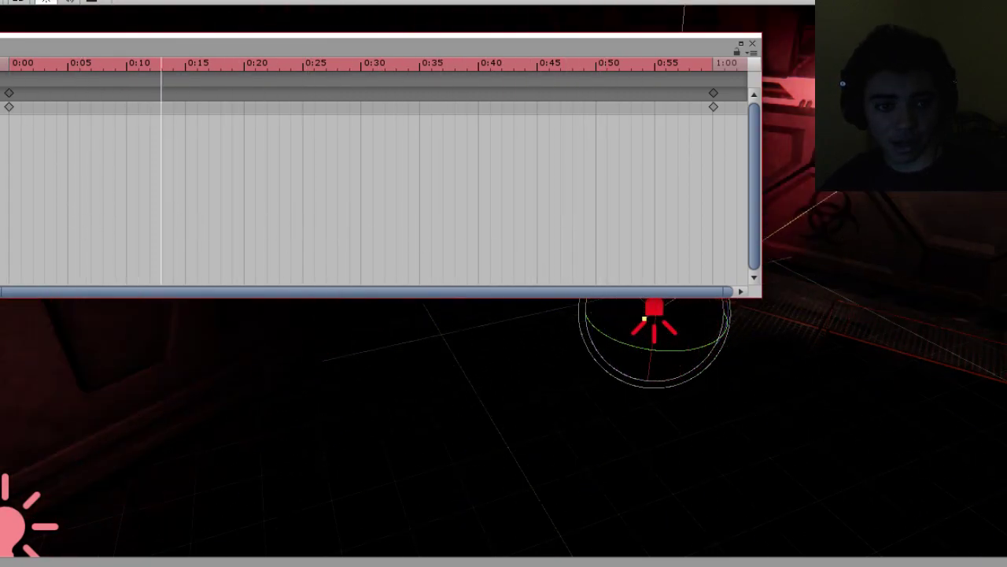
Set the animation's sample rate to 120 and move the last rotation keyframe to 1:000.
{"action": "type", "text": "120"}
{"action": "key", "text": "Return"}
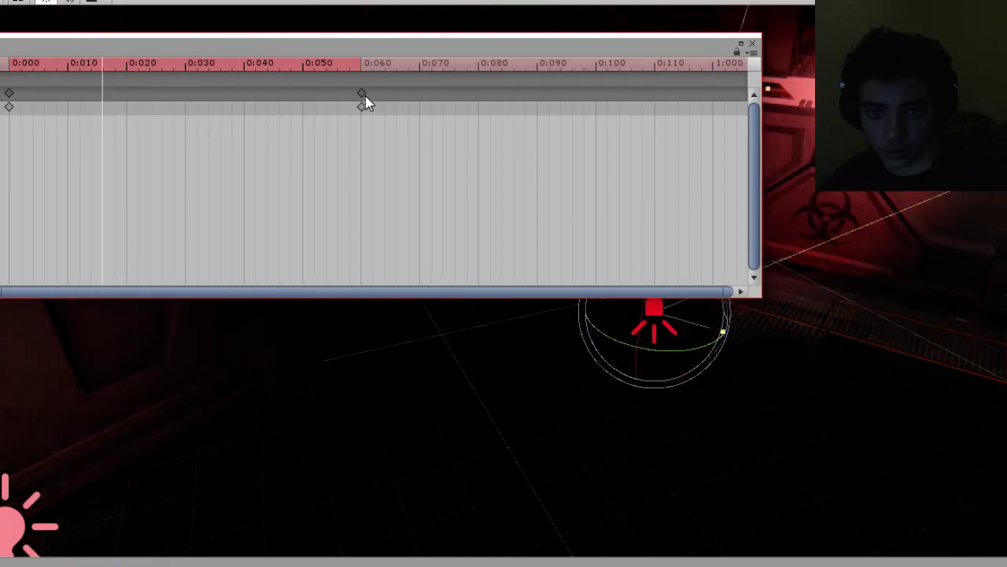
{"action": "left_click", "coordinate": [362, 93]}
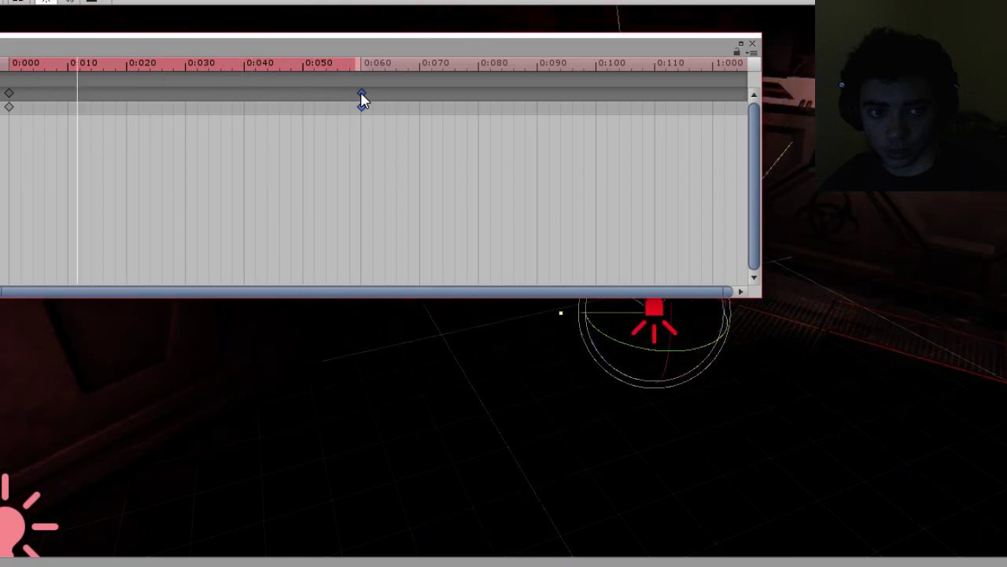
{"action": "scroll", "coordinate": [315, 131], "scroll_direction": "down", "scroll_amount": 3}
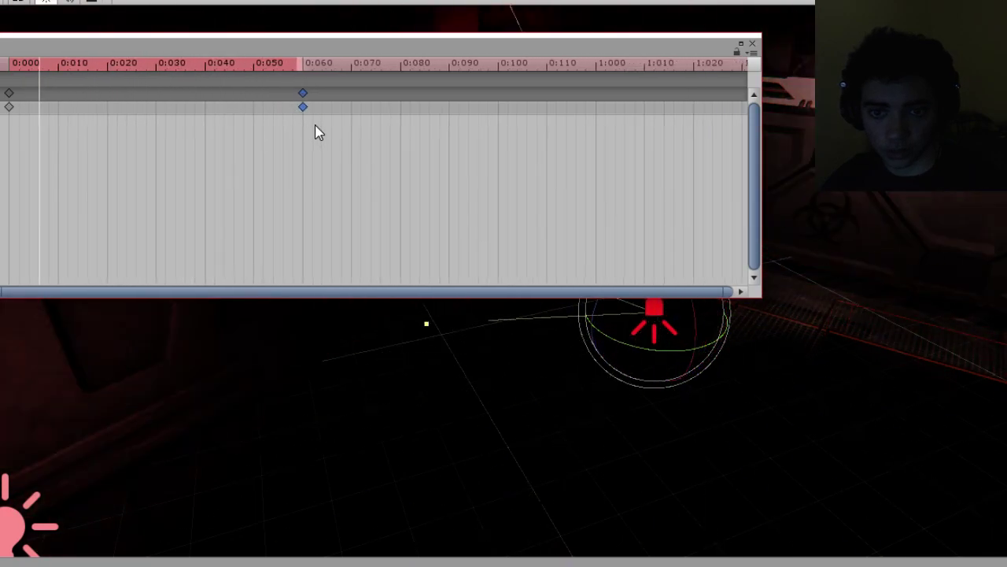
{"action": "scroll", "coordinate": [315, 130], "scroll_direction": "down", "scroll_amount": 2}
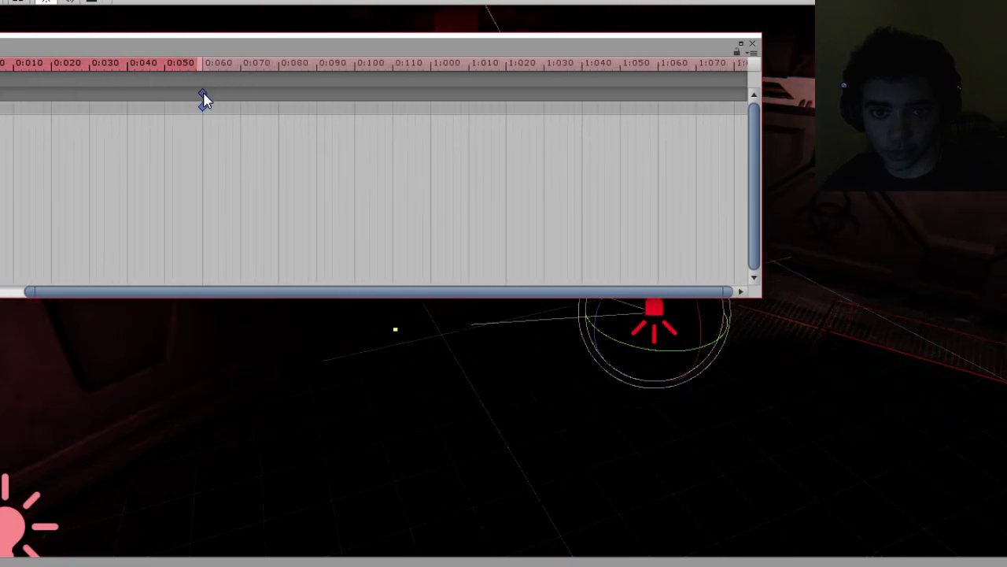
{"action": "left_click_drag", "start_coordinate": [203, 95], "coordinate": [430, 97]}
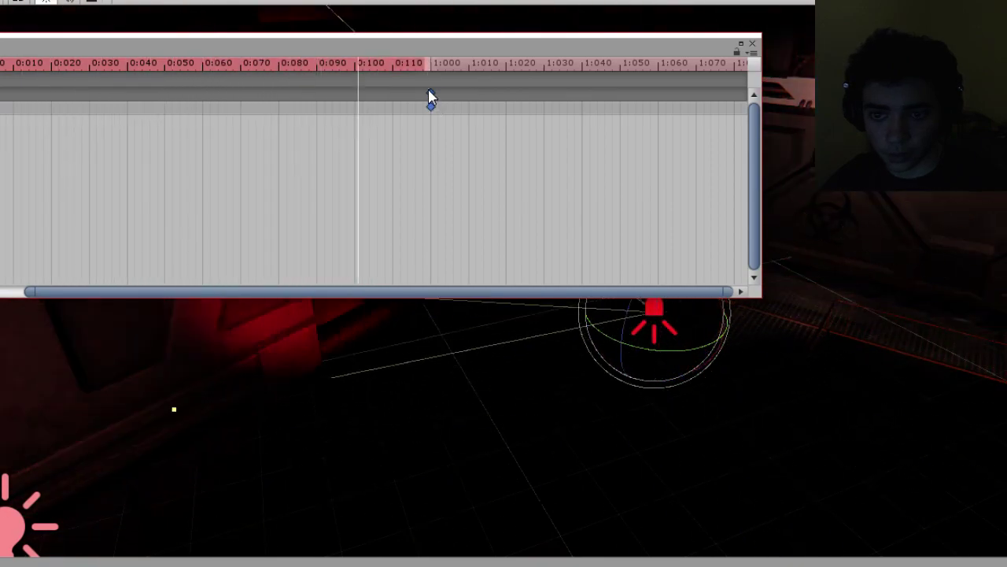
Check the spotlight's rotation at about 0:024, 0:060 and 1:000 on the timeline.
{"action": "scroll", "coordinate": [65, 115], "scroll_direction": "down", "scroll_amount": 1}
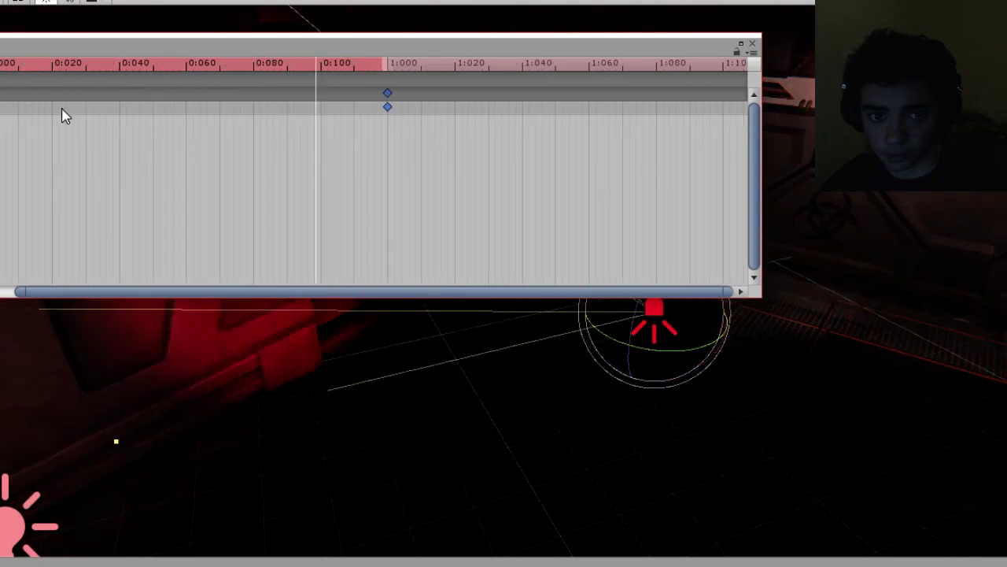
{"action": "scroll", "coordinate": [34, 96], "scroll_direction": "up", "scroll_amount": 3}
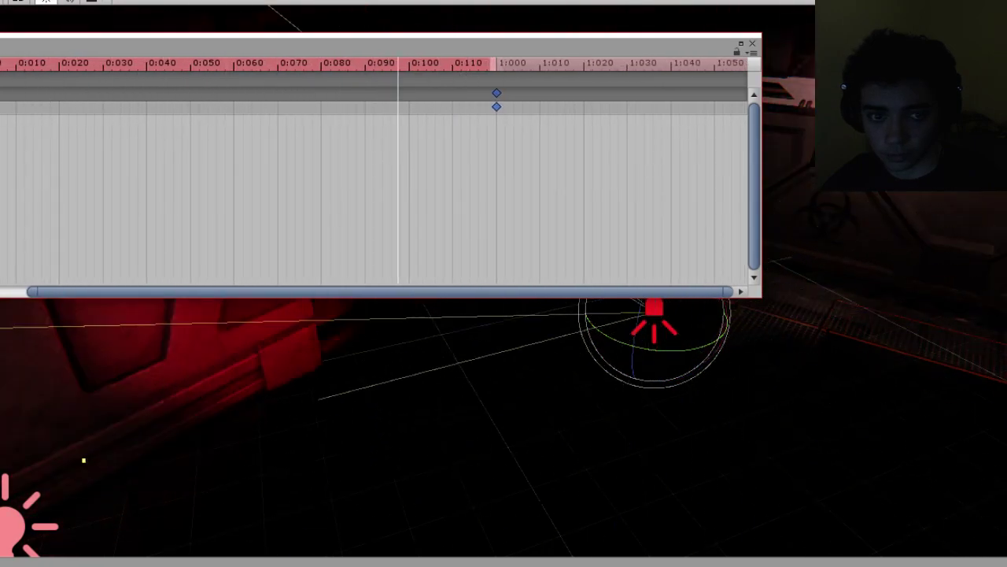
{"action": "left_click", "coordinate": [78, 69]}
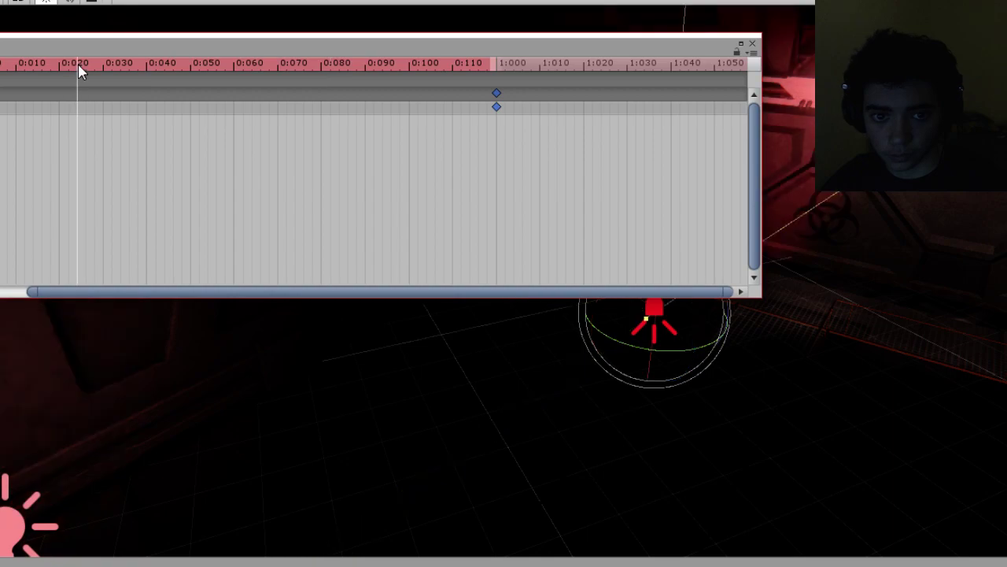
{"action": "left_click", "coordinate": [233, 67]}
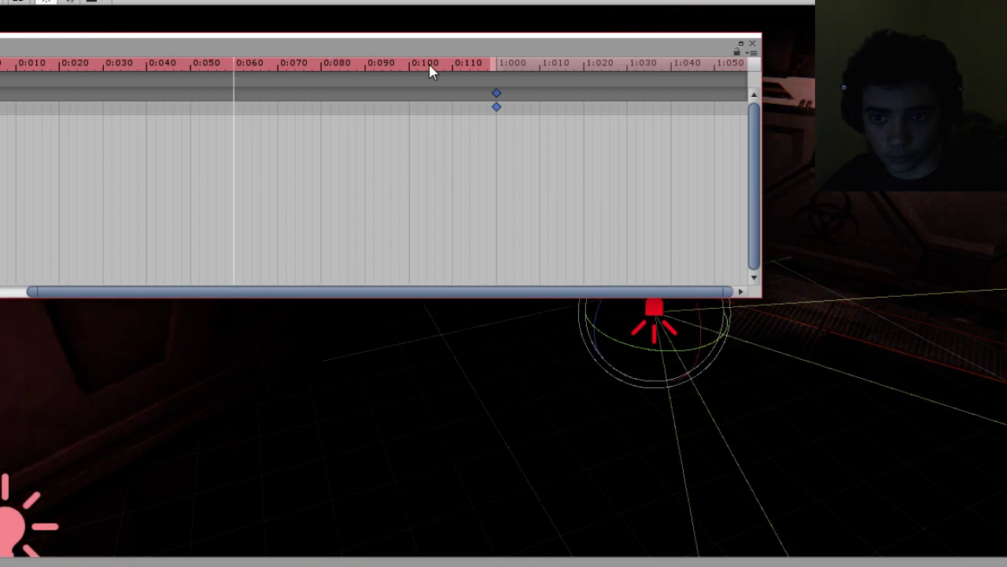
{"action": "left_click", "coordinate": [497, 68]}
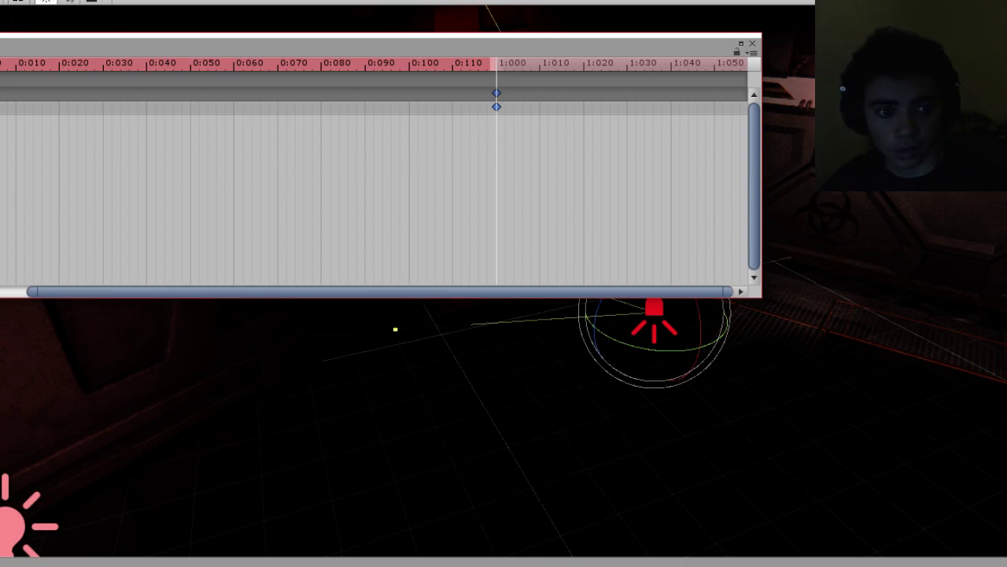
Show the rotation animation as curves and enlarge the Animation window downwards.
{"action": "left_click_drag", "start_coordinate": [0, 44], "coordinate": [0, 9]}
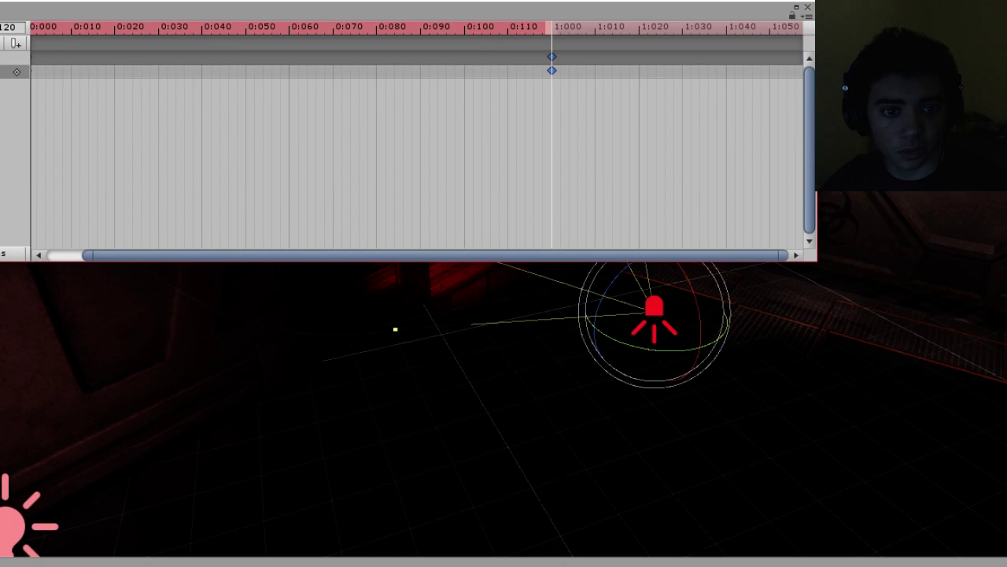
{"action": "left_click", "coordinate": [6, 253]}
{"action": "left_click_drag", "start_coordinate": [506, 263], "coordinate": [504, 508]}
{"action": "scroll", "coordinate": [441, 233], "scroll_direction": "down", "scroll_amount": 10}
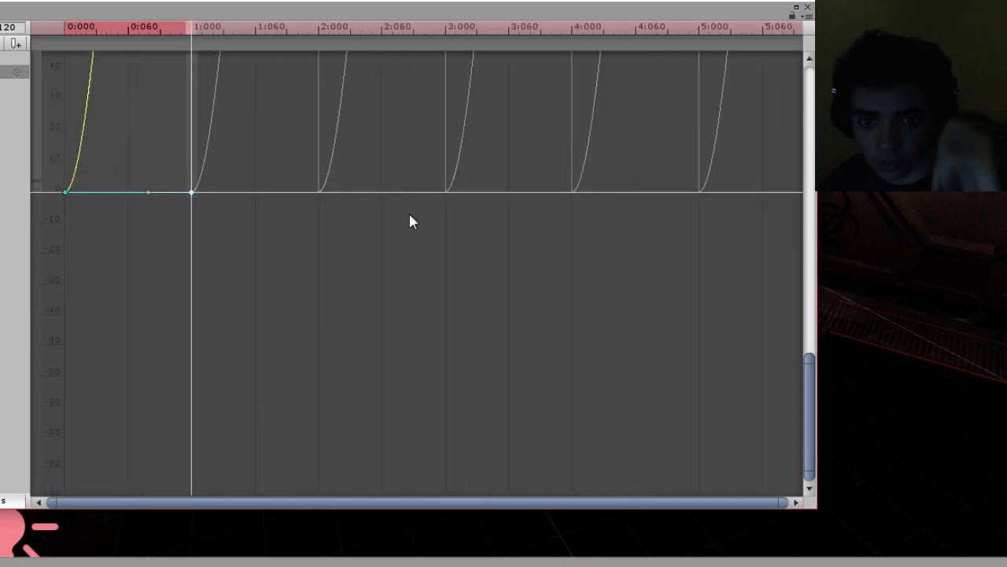
Steepen the tangent of the rotation curve's end key at 360 to remove the ease-out.
{"action": "mouse_move", "coordinate": [146, 224]}
{"action": "middle_mouse_down"}
{"action": "mouse_move", "coordinate": [323, 379]}
{"action": "mouse_move", "coordinate": [354, 472]}
{"action": "middle_mouse_up"}
{"action": "middle_click_drag", "start_coordinate": [166, 239], "coordinate": [309, 437]}
{"action": "middle_click_drag", "start_coordinate": [186, 225], "coordinate": [215, 313]}
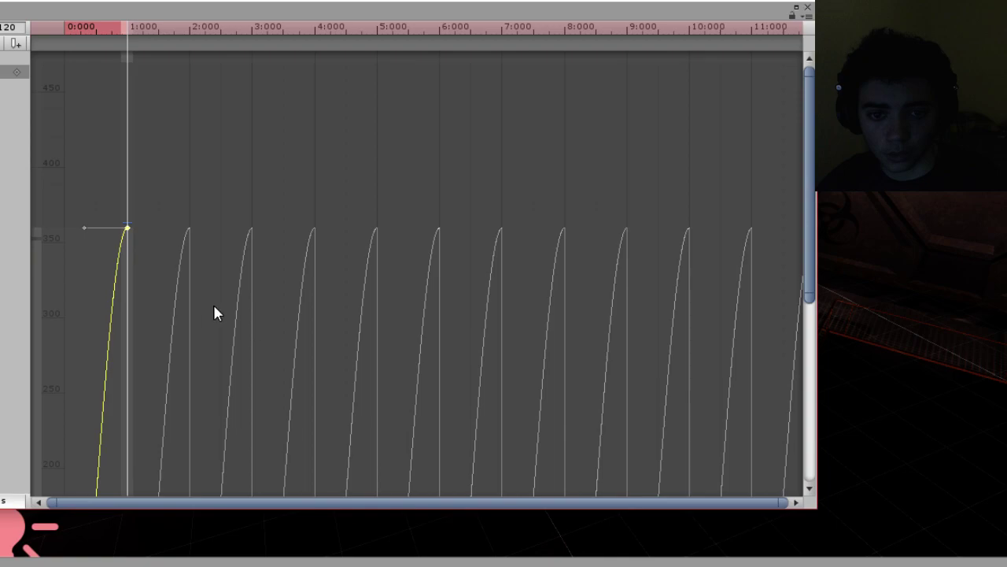
{"action": "scroll", "coordinate": [79, 225], "scroll_direction": "up", "scroll_amount": 8}
{"action": "scroll", "coordinate": [119, 239], "scroll_direction": "up", "scroll_amount": 3}
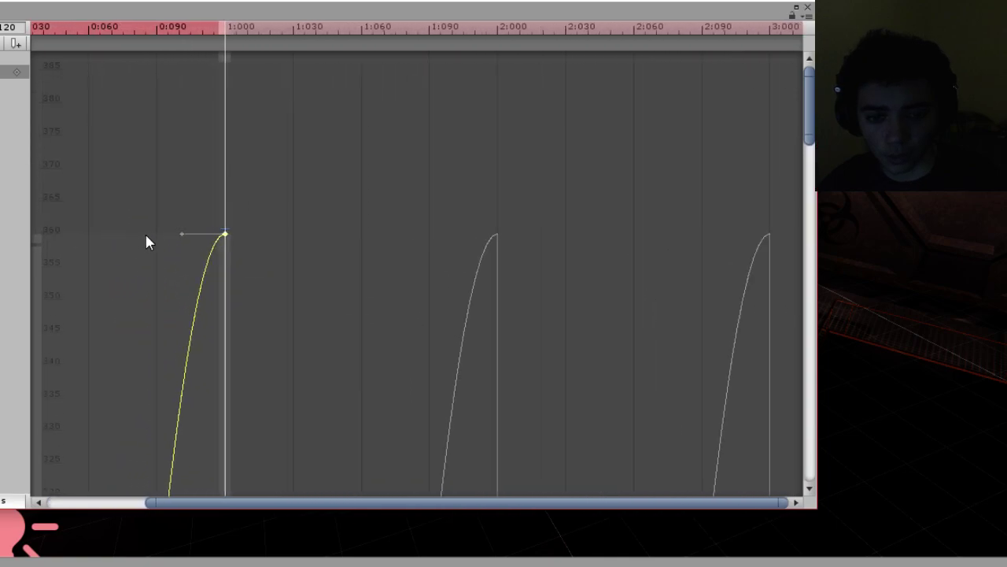
{"action": "left_click_drag", "start_coordinate": [179, 239], "coordinate": [188, 465]}
Try reshaping the tangent of the end key on the flat zero-value curve at 1:000, and undo it.
{"action": "middle_click_drag", "start_coordinate": [185, 461], "coordinate": [446, 35]}
{"action": "middle_click_drag", "start_coordinate": [260, 383], "coordinate": [288, 31]}
{"action": "middle_click_drag", "start_coordinate": [303, 355], "coordinate": [331, 102]}
{"action": "left_click_drag", "start_coordinate": [331, 108], "coordinate": [254, 349]}
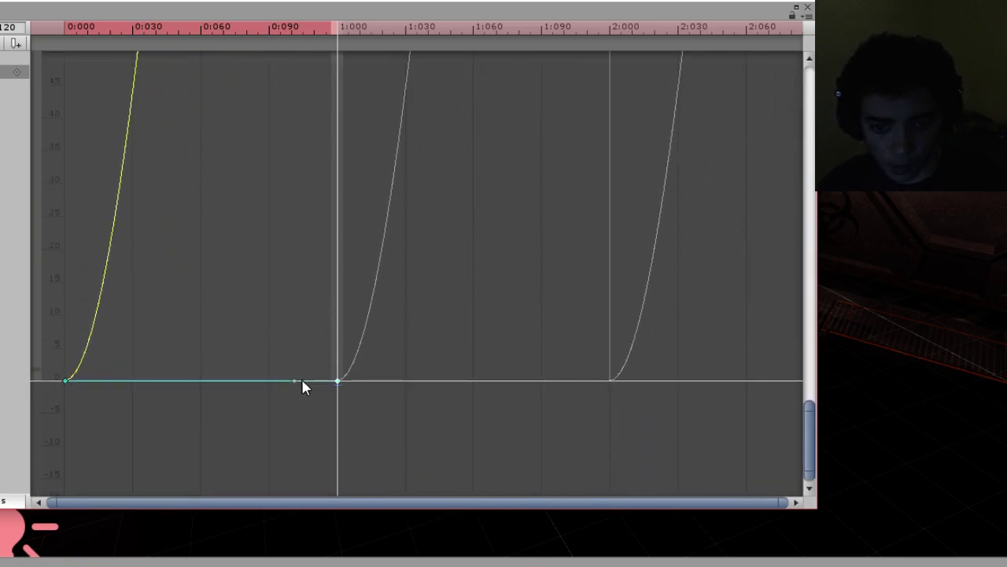
{"action": "left_click_drag", "start_coordinate": [295, 380], "coordinate": [272, 358]}
{"action": "key", "text": "ctrl+z"}
Try reshaping the tangent of the start key at 0:000 and undo the change.
{"action": "left_click", "coordinate": [66, 381]}
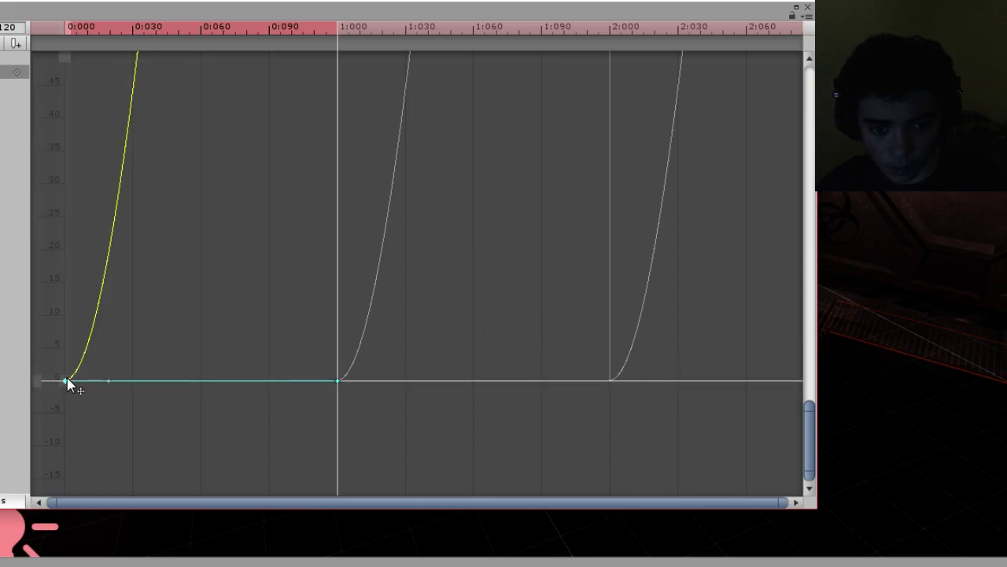
{"action": "mouse_move", "coordinate": [107, 382]}
{"action": "left_mouse_down"}
{"action": "mouse_move", "coordinate": [116, 382]}
{"action": "mouse_move", "coordinate": [115, 350]}
{"action": "mouse_move", "coordinate": [120, 407]}
{"action": "mouse_move", "coordinate": [110, 381]}
{"action": "left_mouse_up"}
{"action": "left_click", "coordinate": [65, 381]}
{"action": "mouse_move", "coordinate": [89, 346]}
{"action": "left_mouse_down"}
{"action": "mouse_move", "coordinate": [72, 347]}
{"action": "mouse_move", "coordinate": [81, 315]}
{"action": "mouse_move", "coordinate": [88, 352]}
{"action": "mouse_move", "coordinate": [94, 340]}
{"action": "left_mouse_up"}
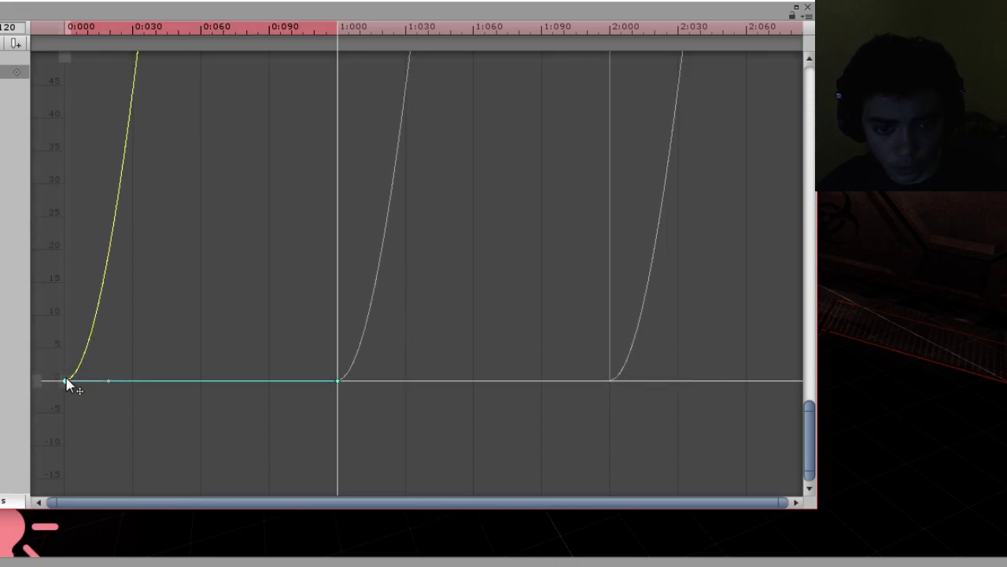
{"action": "left_click_drag", "start_coordinate": [107, 380], "coordinate": [147, 411]}
{"action": "key", "text": "ctrl+z"}
Preview the rotation and add a key near the start of the rising curve to straighten its initial slope.
{"action": "key", "text": "space"}
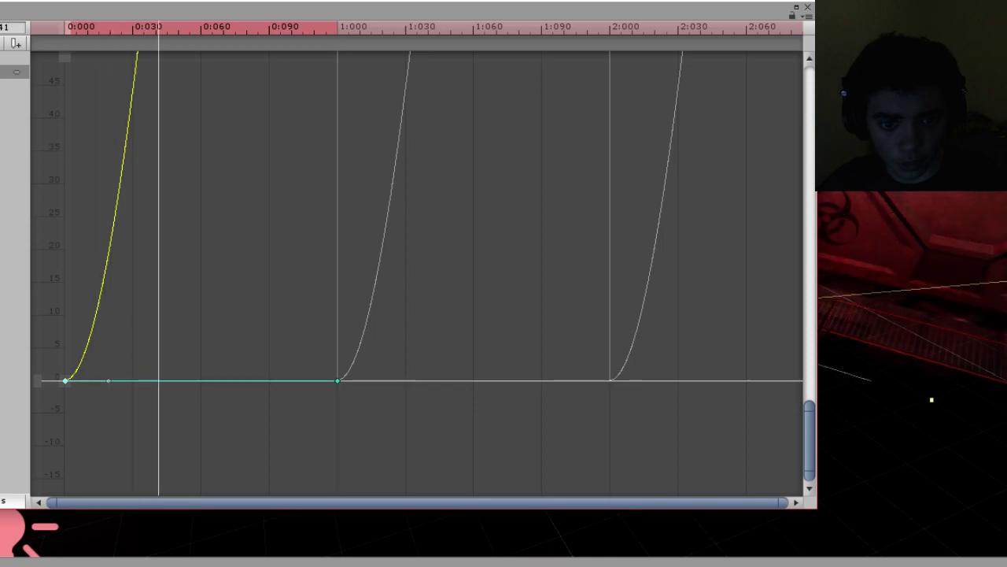
{"action": "key", "text": "space"}
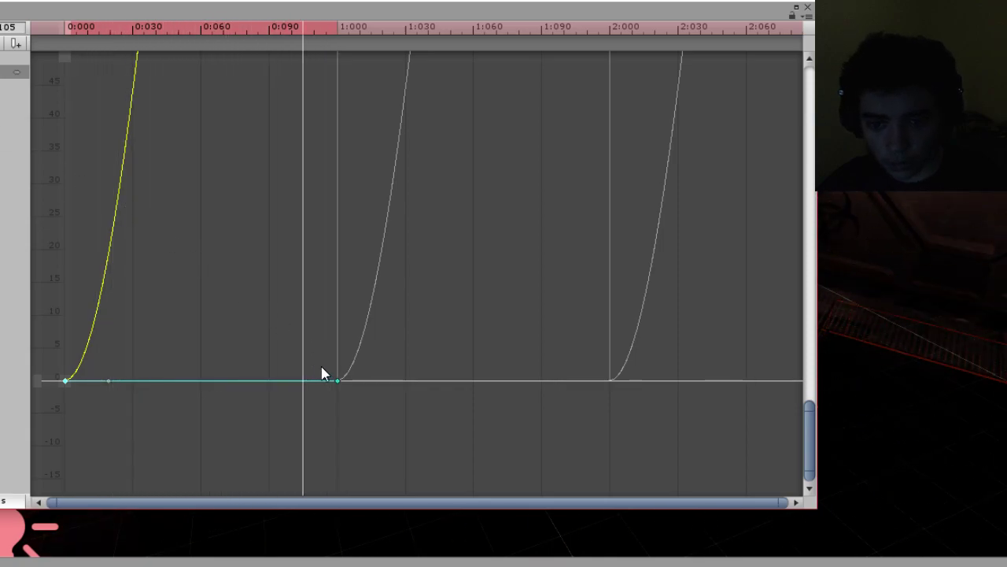
{"action": "left_click", "coordinate": [337, 381]}
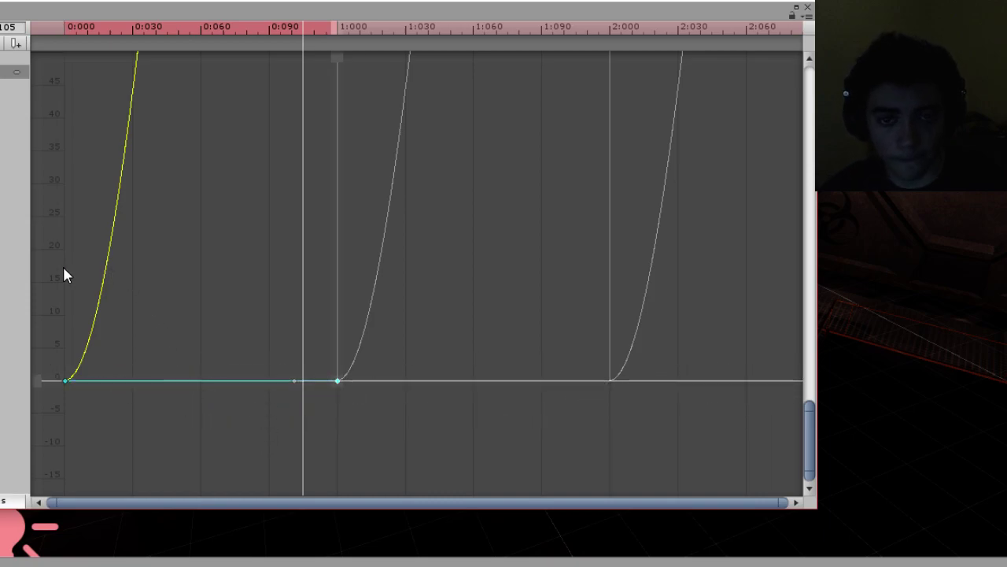
{"action": "double_click", "coordinate": [98, 288]}
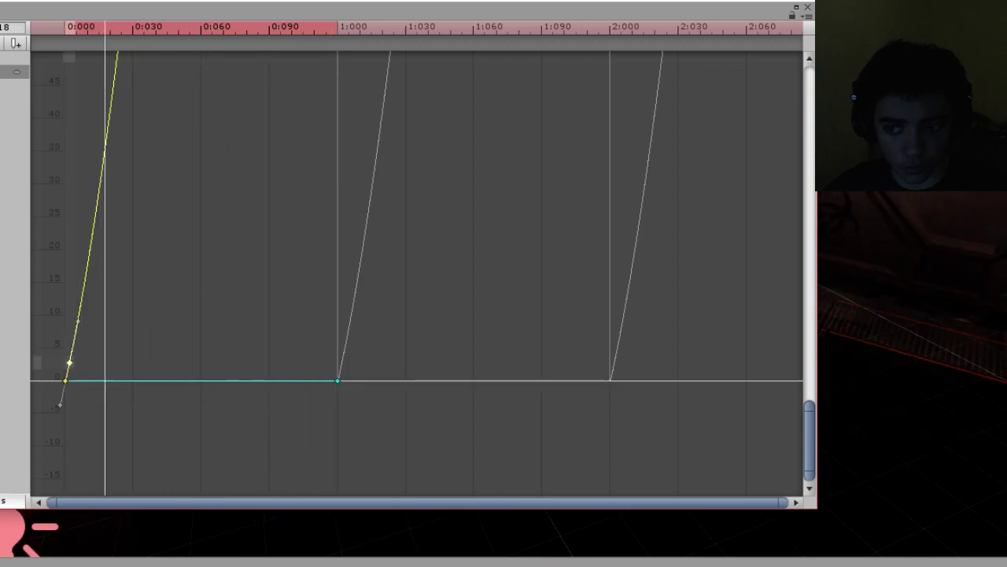
Reposition the Animation window and inspect the rotation curve up to its end key at 360.
{"action": "double_click", "coordinate": [448, 15]}
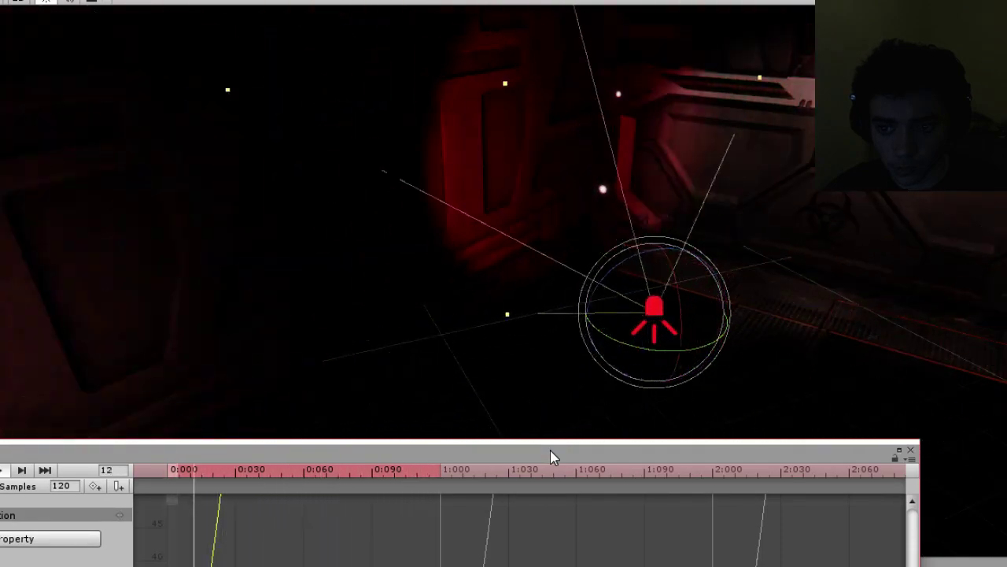
{"action": "left_click_drag", "start_coordinate": [550, 450], "coordinate": [593, 86]}
{"action": "middle_click_drag", "start_coordinate": [292, 237], "coordinate": [392, 393]}
{"action": "scroll", "coordinate": [394, 400], "scroll_direction": "up", "scroll_amount": 10}
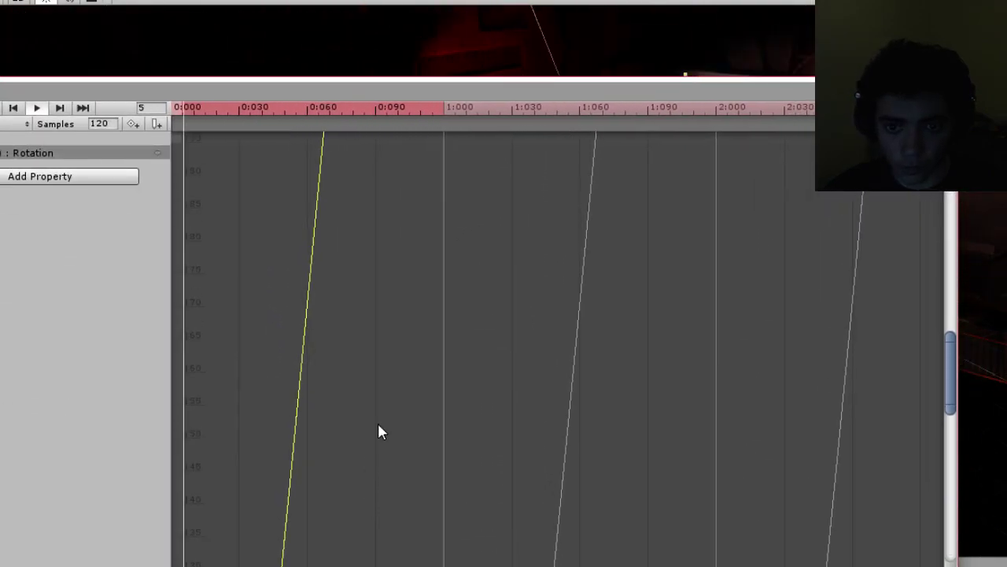
{"action": "scroll", "coordinate": [420, 406], "scroll_direction": "up", "scroll_amount": 6}
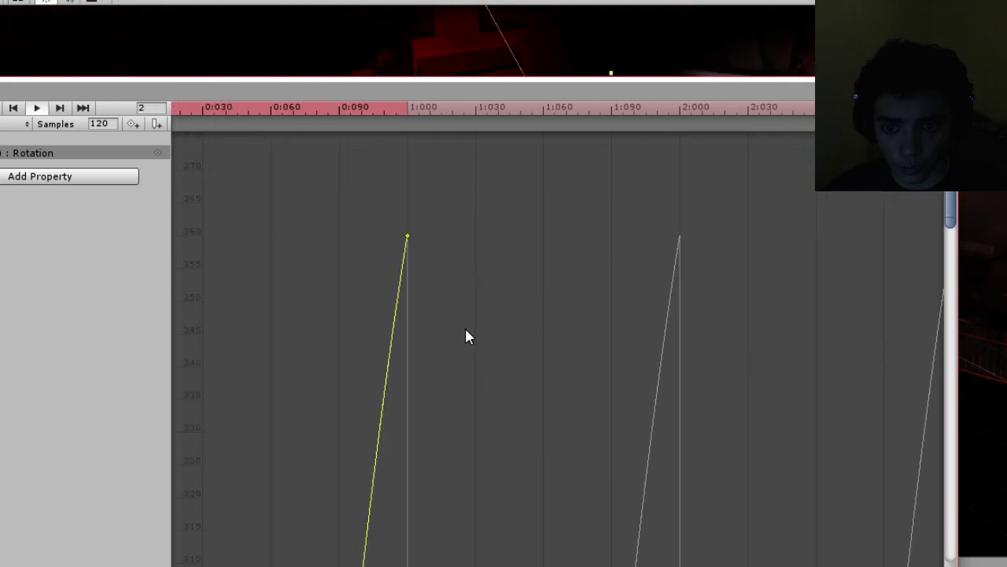
Close the Animation window and toggle play mode to check the alarm light's rotation in the scene.
{"action": "left_click", "coordinate": [946, 84]}
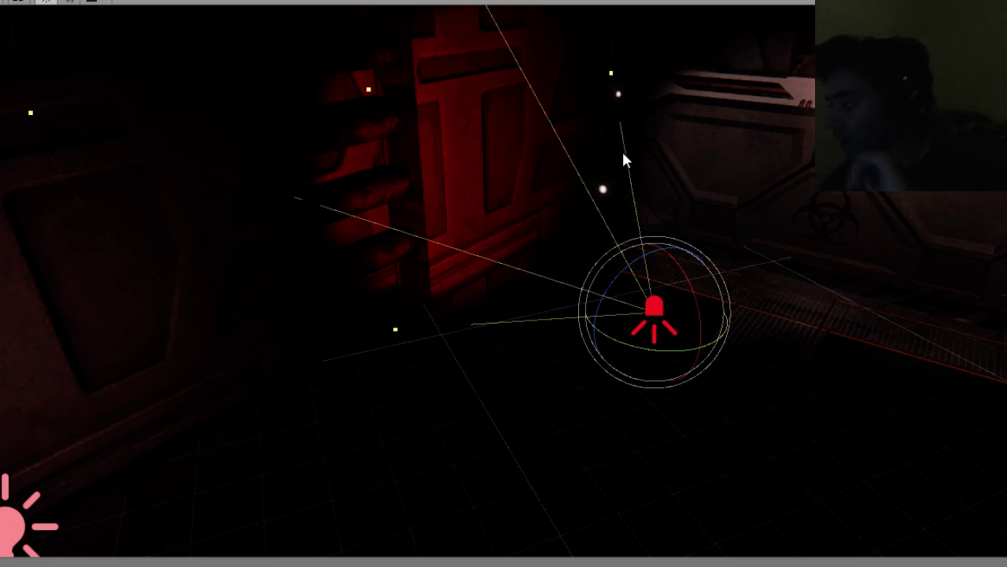
{"action": "key", "text": "ctrl+p"}
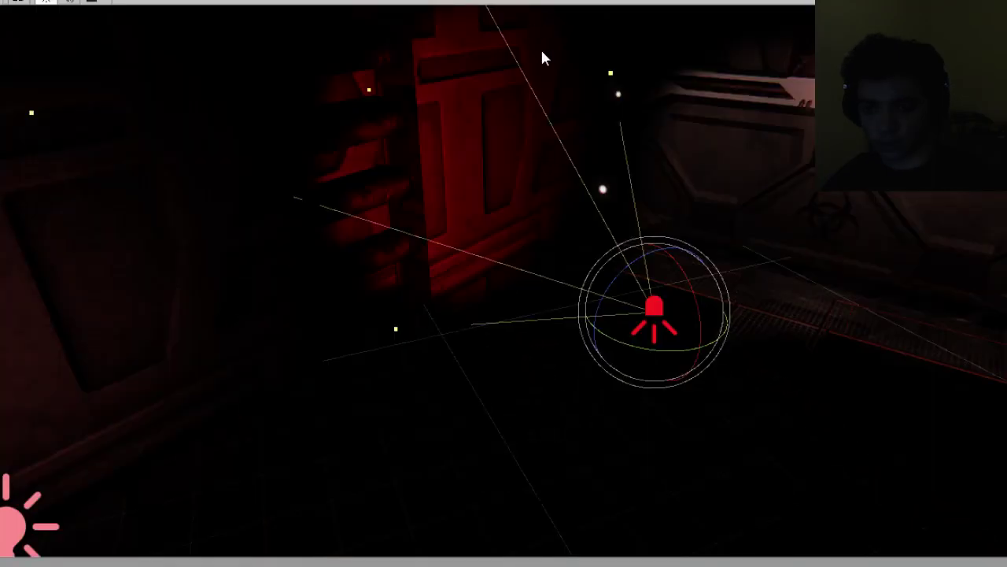
Select the pale ceiling spotlight beside the doorway and tint it a deeper red.
{"action": "left_click_drag", "start_coordinate": [618, 177], "coordinate": [162, 160], "text": "alt"}
{"action": "left_click", "coordinate": [330, 99]}
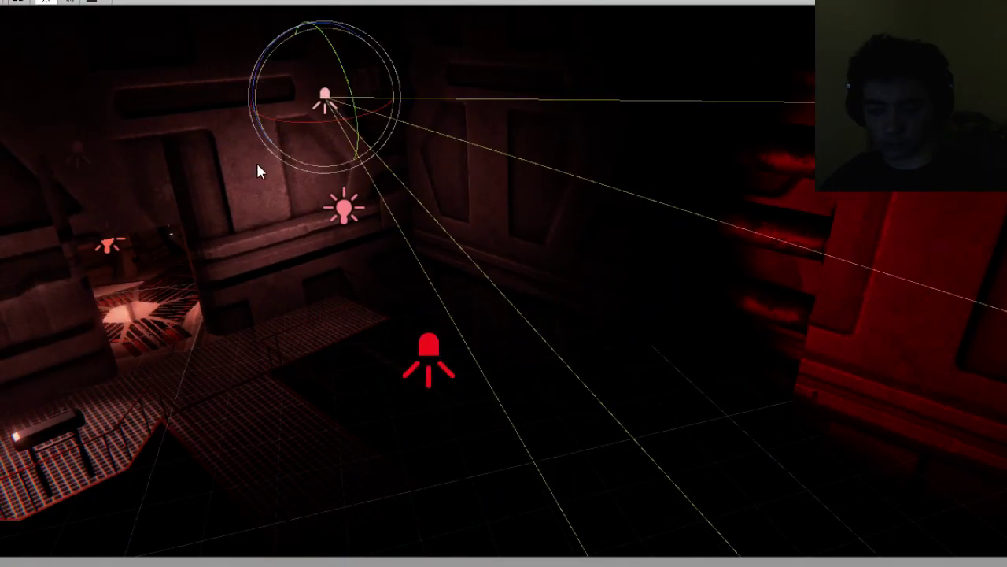
{"action": "right_click_drag", "start_coordinate": [261, 166], "coordinate": [520, 179]}
{"action": "left_click_drag", "start_coordinate": [503, 181], "coordinate": [669, 181], "text": "alt"}
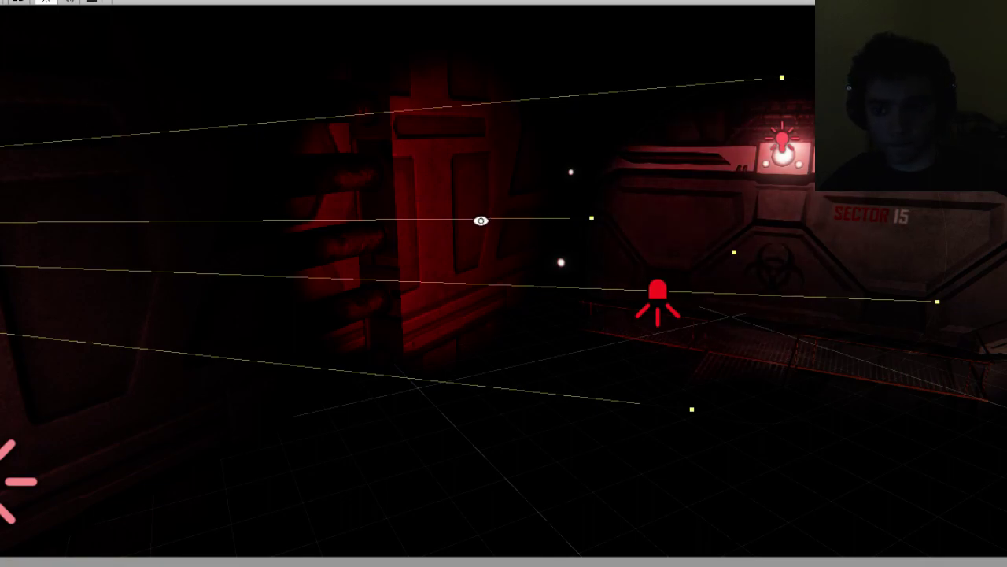
{"action": "left_click_drag", "start_coordinate": [481, 221], "coordinate": [694, 234], "text": "alt"}
{"action": "left_click_drag", "start_coordinate": [125, 189], "coordinate": [606, 213], "text": "alt"}
{"action": "middle_click_drag", "start_coordinate": [607, 213], "coordinate": [556, 267]}
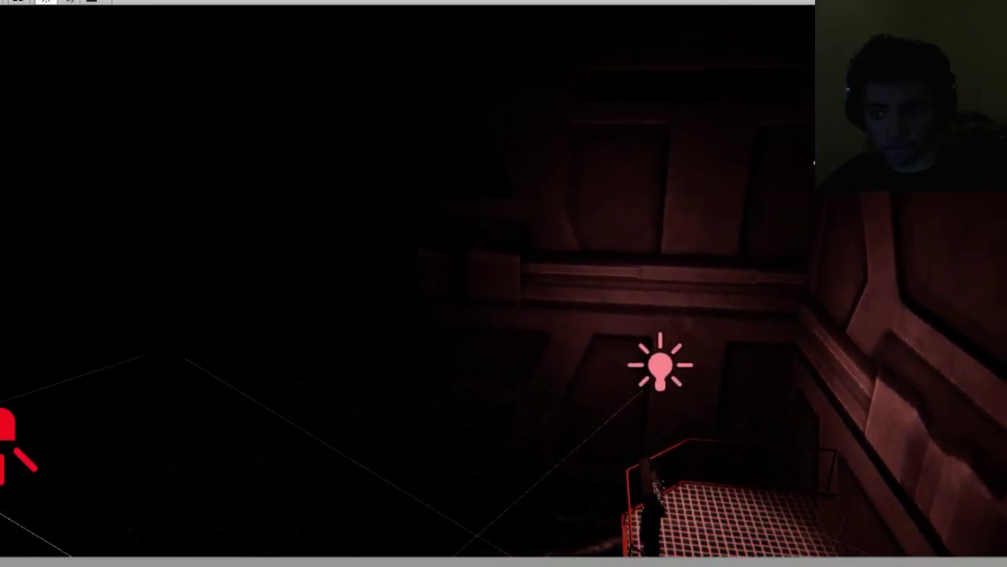
{"action": "left_click_drag", "start_coordinate": [797, 160], "coordinate": [1006, 325], "text": "alt"}
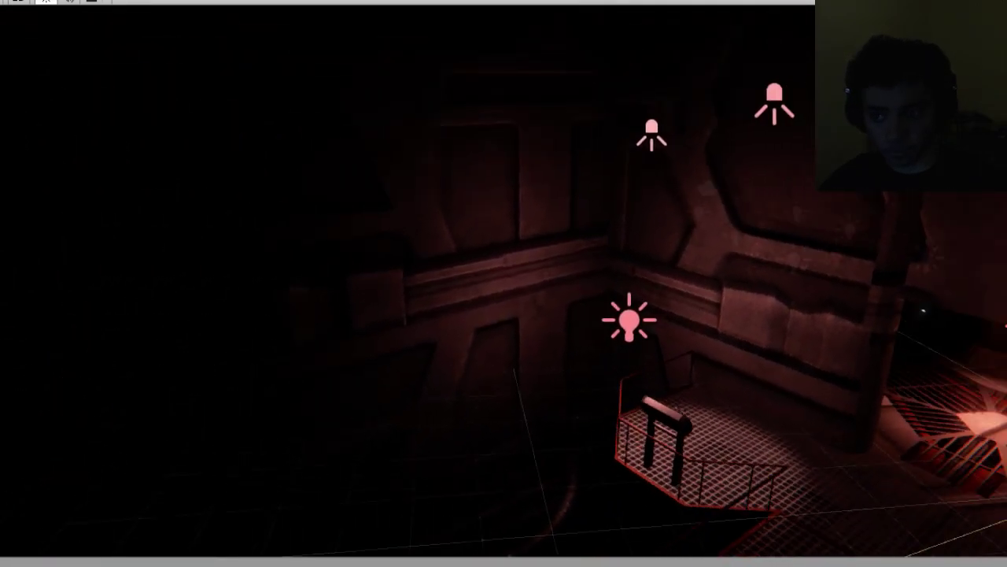
Tint the pale ceiling spotlight in the corner behind the console platform a deeper red.
{"action": "left_click", "coordinate": [655, 136]}
{"action": "right_click_drag", "start_coordinate": [656, 134], "coordinate": [551, 141]}
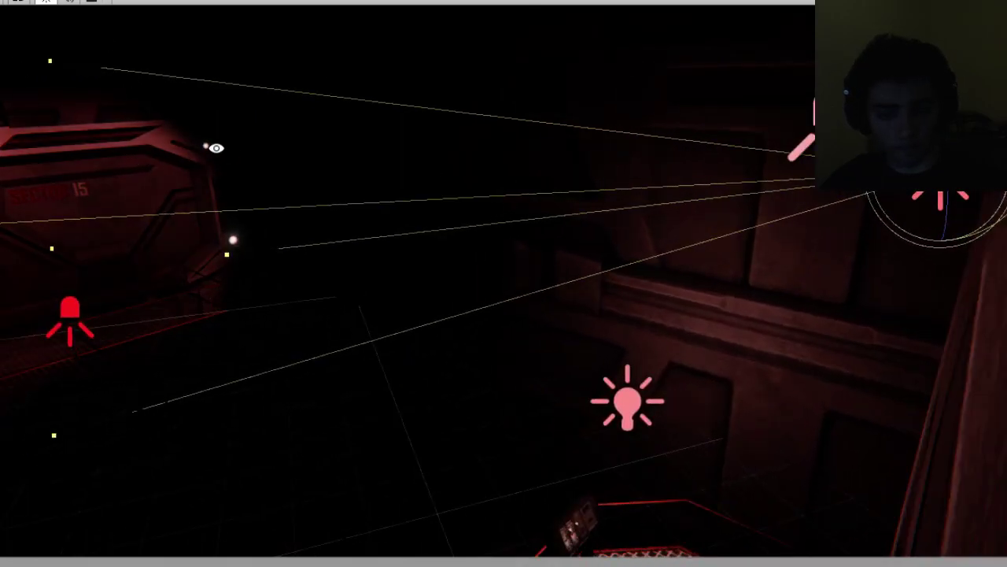
{"action": "middle_click_drag", "start_coordinate": [101, 164], "coordinate": [531, 150], "text": "alt"}
{"action": "left_click_drag", "start_coordinate": [349, 154], "coordinate": [504, 162], "text": "alt"}
{"action": "middle_click_drag", "start_coordinate": [504, 162], "coordinate": [186, 155], "text": "alt"}
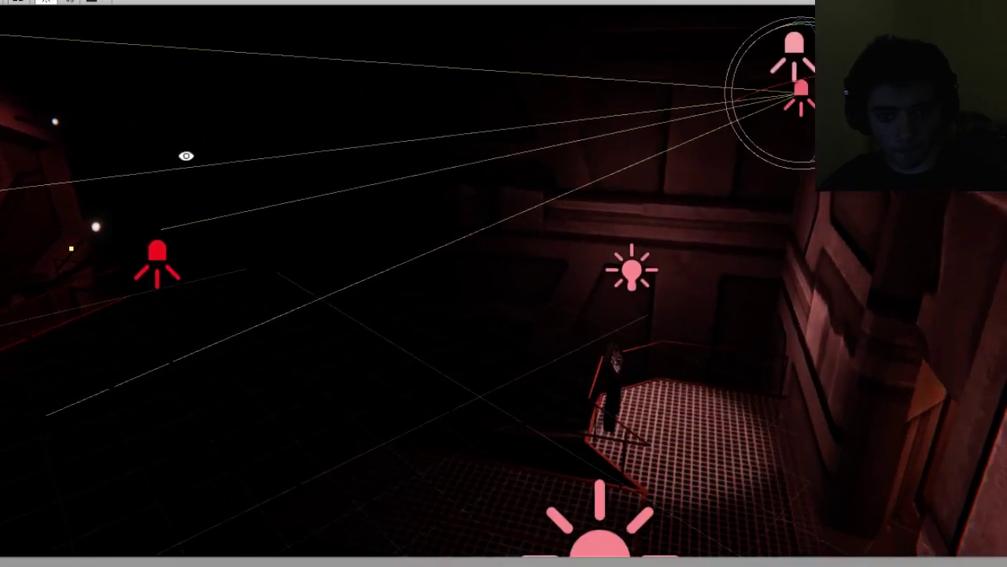
{"action": "left_click_drag", "start_coordinate": [187, 155], "coordinate": [563, 244], "text": "alt"}
Tint the room's point lights and the spotlight above the console a deeper red, and toggle play mode.
{"action": "left_click", "coordinate": [591, 262]}
{"action": "right_click_drag", "start_coordinate": [446, 243], "coordinate": [779, 222]}
{"action": "left_click", "coordinate": [773, 212]}
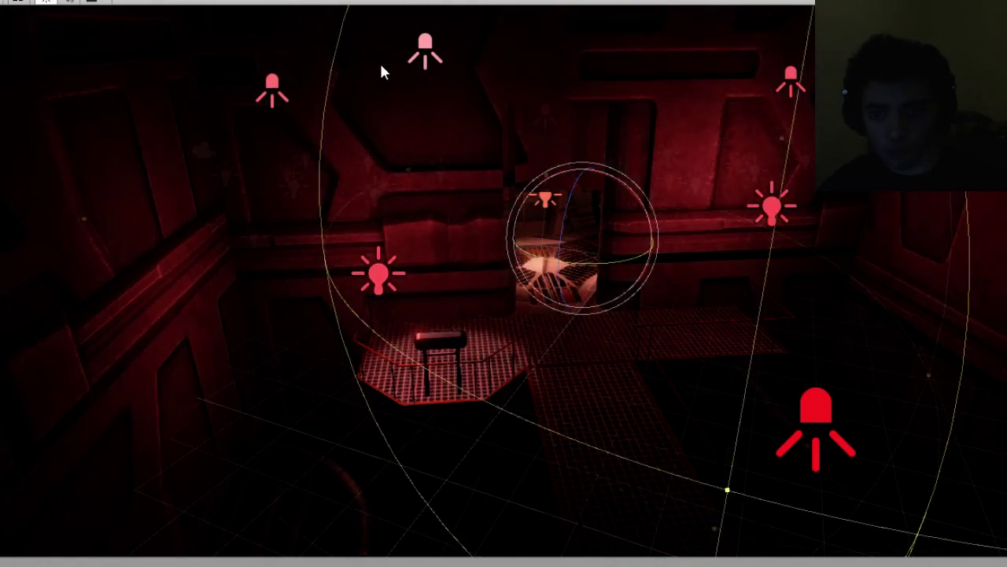
{"action": "left_click", "coordinate": [426, 47]}
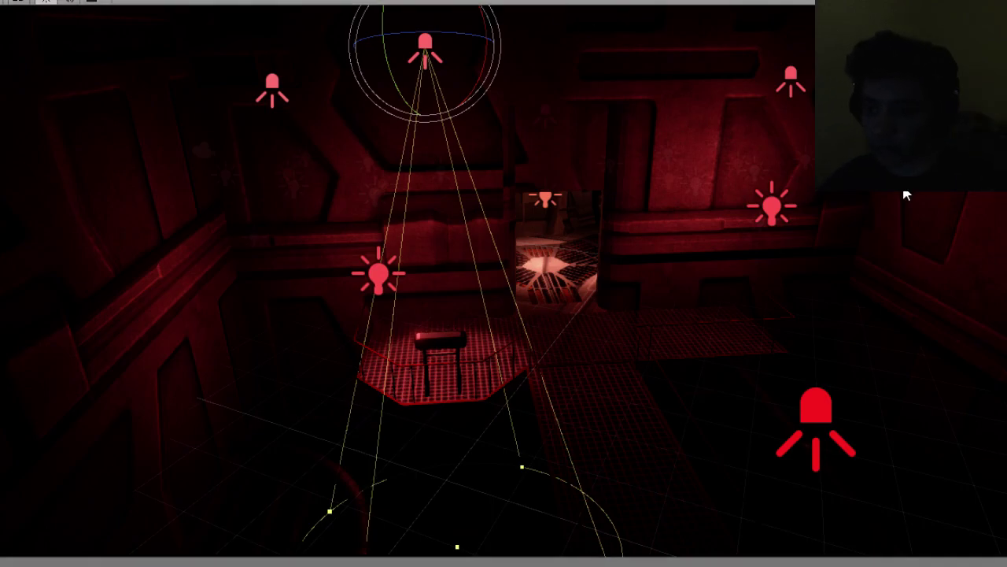
{"action": "key", "text": "ctrl+p"}
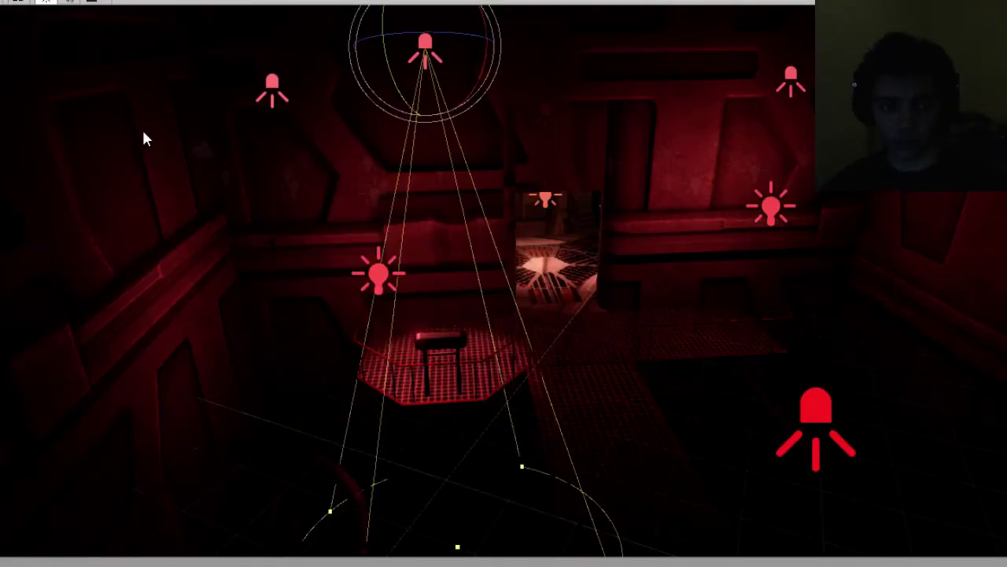
Turn off the scene lighting preview and frame the whole level from above.
{"action": "right_click_drag", "start_coordinate": [142, 135], "coordinate": [344, 216]}
{"action": "scroll", "coordinate": [330, 211], "scroll_direction": "down", "scroll_amount": 6}
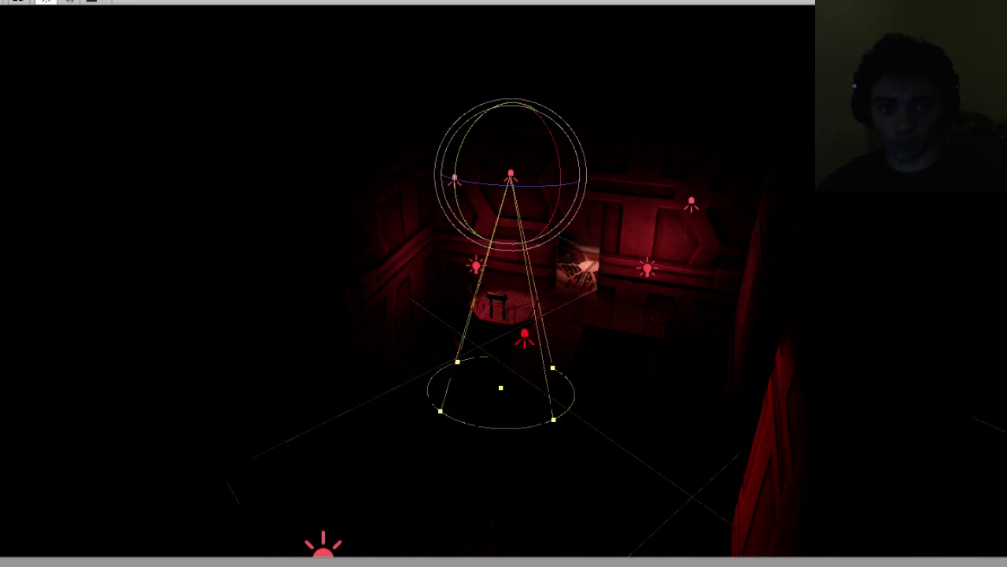
{"action": "left_click", "coordinate": [46, 2]}
{"action": "left_click_drag", "start_coordinate": [225, 199], "coordinate": [629, 307], "text": "alt"}
{"action": "left_click_drag", "start_coordinate": [369, 301], "coordinate": [531, 309], "text": "alt"}
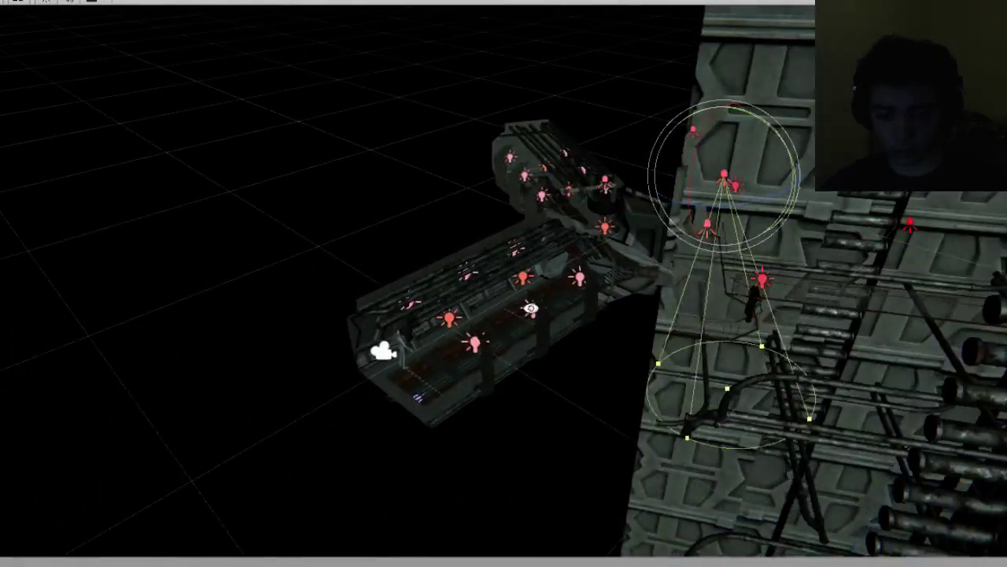
{"action": "right_click_drag", "start_coordinate": [531, 309], "coordinate": [332, 251]}
{"action": "right_click_drag", "start_coordinate": [425, 258], "coordinate": [576, 315]}
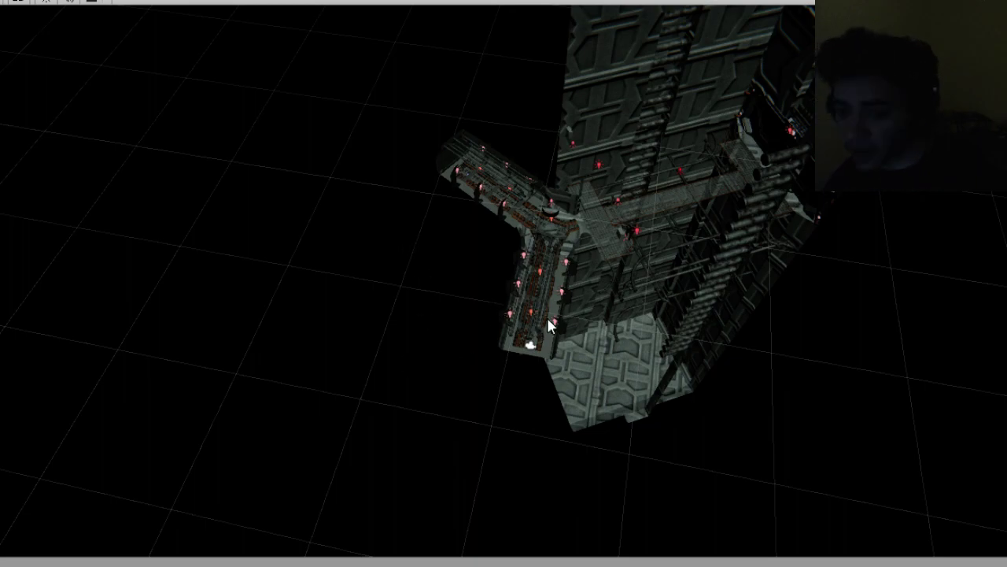
{"action": "left_click_drag", "start_coordinate": [547, 317], "coordinate": [400, 332], "text": "alt"}
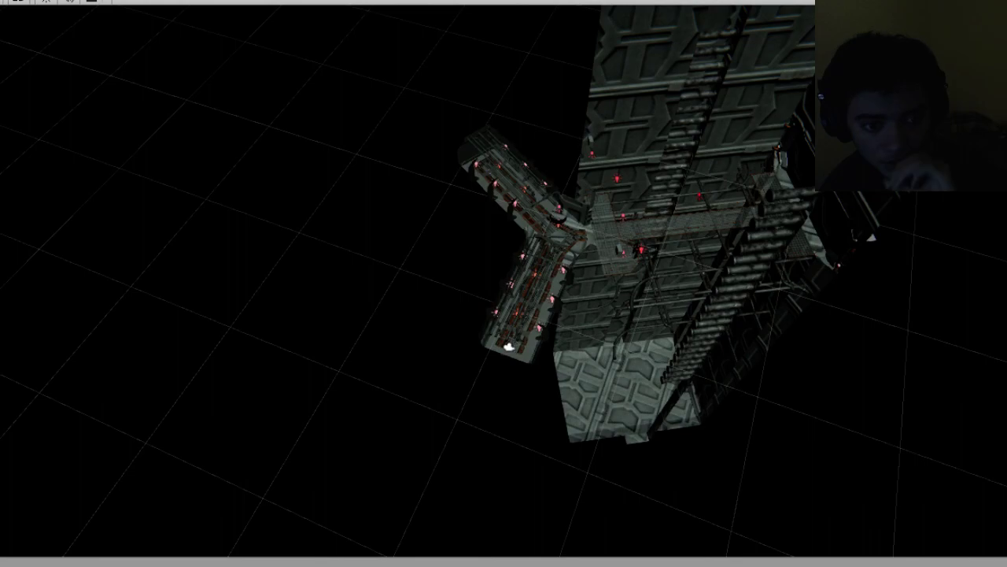
Add a large plane beneath the level and rotate it about the vertical axis to align with the shaft and corridors.
{"action": "left_click", "coordinate": [305, 269]}
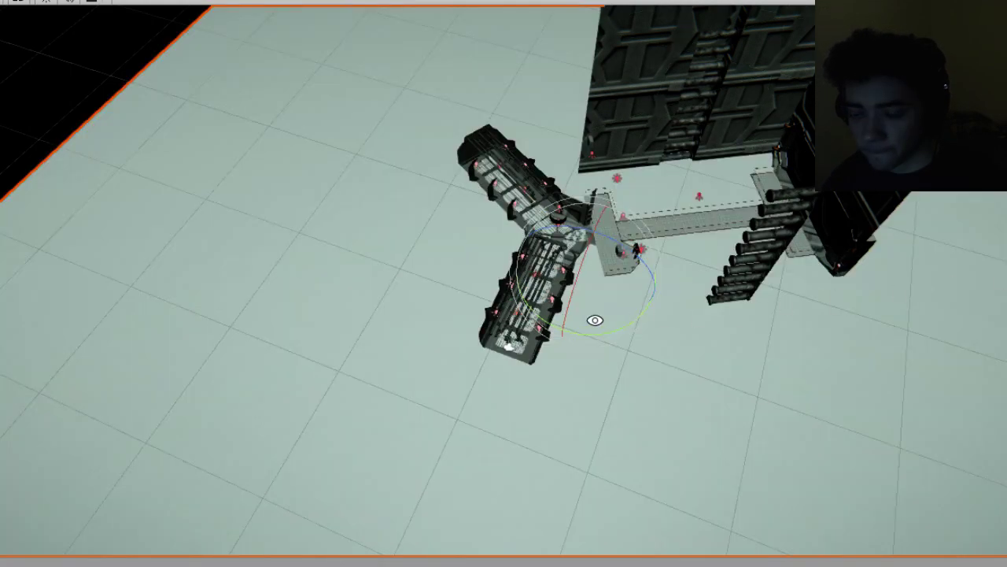
{"action": "left_click_drag", "start_coordinate": [594, 321], "coordinate": [628, 243], "text": "alt"}
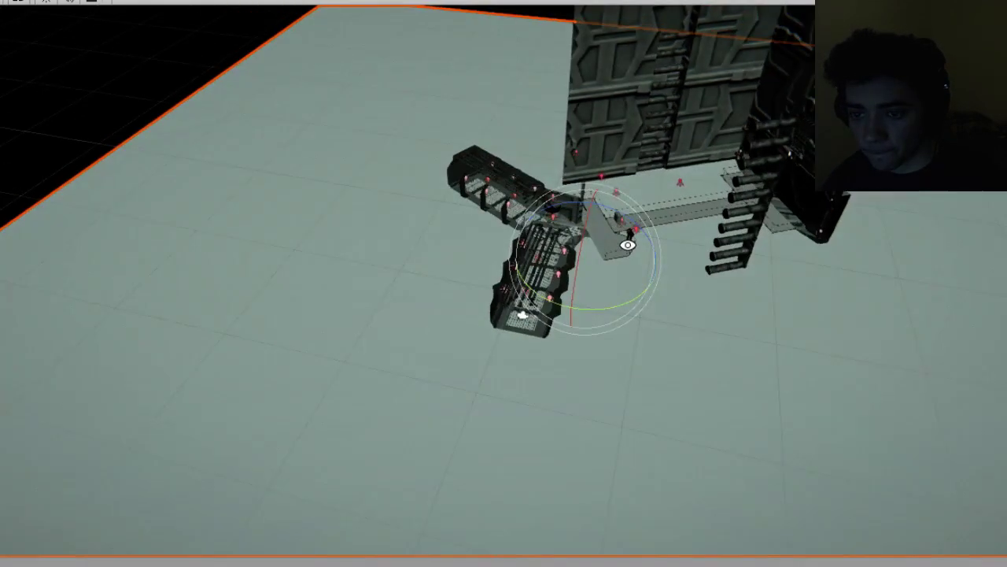
{"action": "scroll", "coordinate": [629, 256], "scroll_direction": "down", "scroll_amount": 10}
{"action": "scroll", "coordinate": [632, 264], "scroll_direction": "down", "scroll_amount": 6}
{"action": "scroll", "coordinate": [610, 312], "scroll_direction": "up", "scroll_amount": 9}
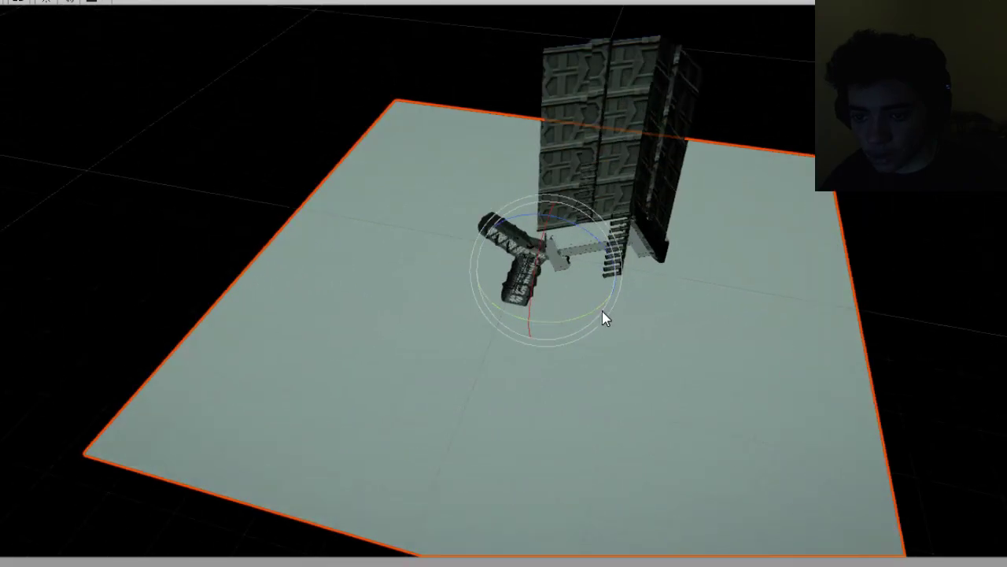
{"action": "left_click_drag", "start_coordinate": [560, 317], "coordinate": [638, 349]}
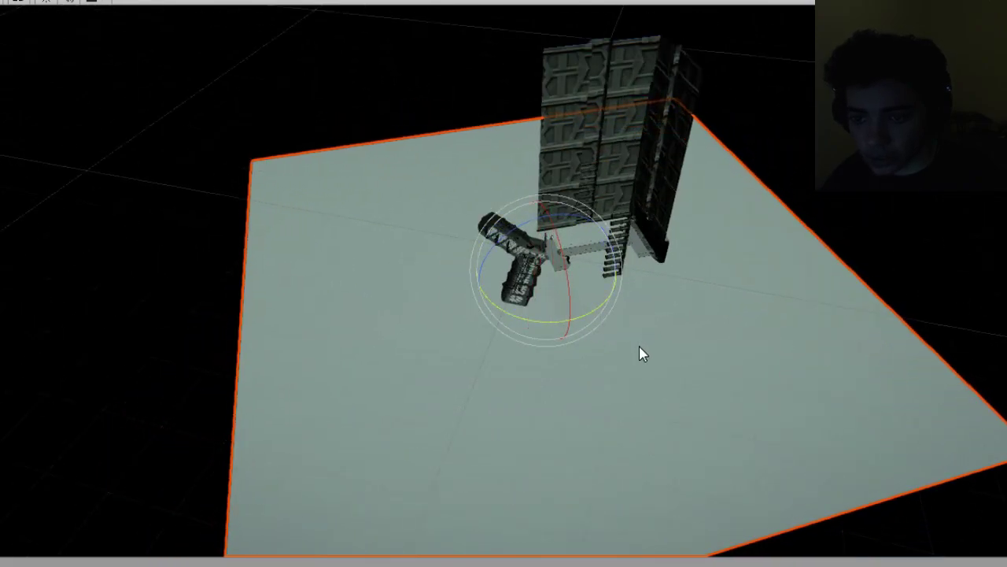
Scale and move the plane so that it fits just beneath the two angled corridors.
{"action": "key", "text": "w"}
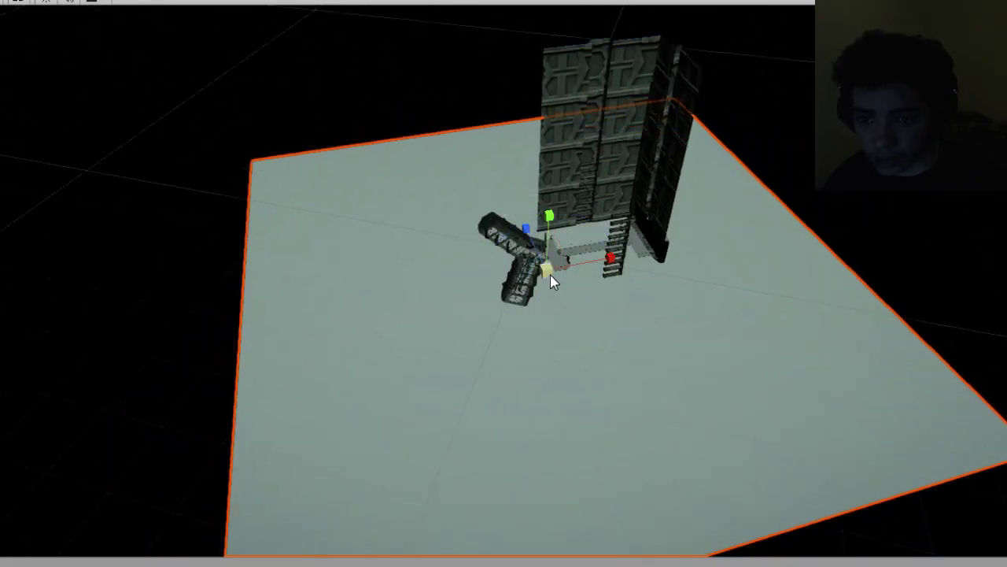
{"action": "left_click_drag", "start_coordinate": [550, 275], "coordinate": [783, 405]}
{"action": "scroll", "coordinate": [535, 300], "scroll_direction": "up", "scroll_amount": 3}
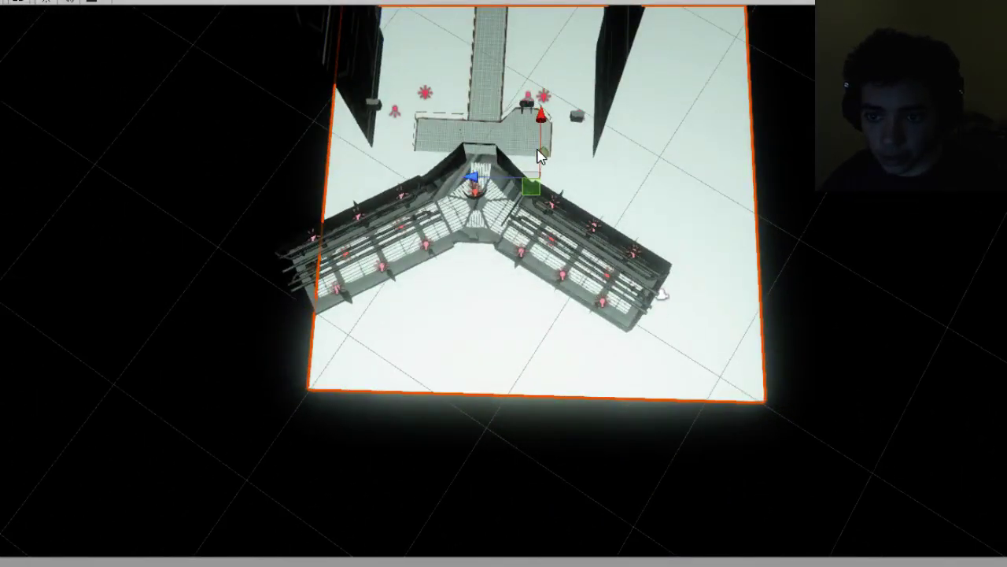
{"action": "left_click_drag", "start_coordinate": [479, 179], "coordinate": [413, 195]}
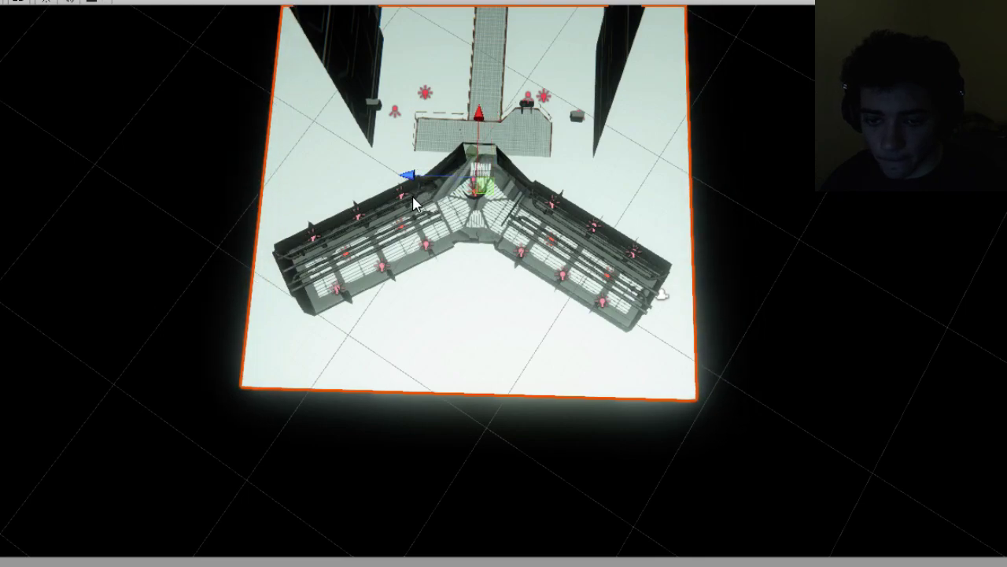
{"action": "left_click_drag", "start_coordinate": [476, 173], "coordinate": [475, 185]}
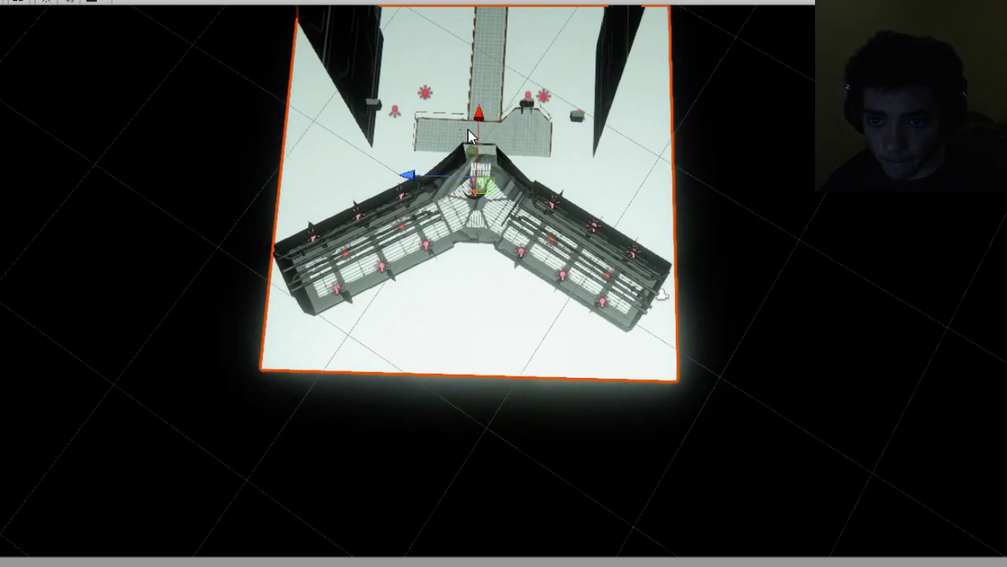
{"action": "left_click_drag", "start_coordinate": [469, 135], "coordinate": [476, 265]}
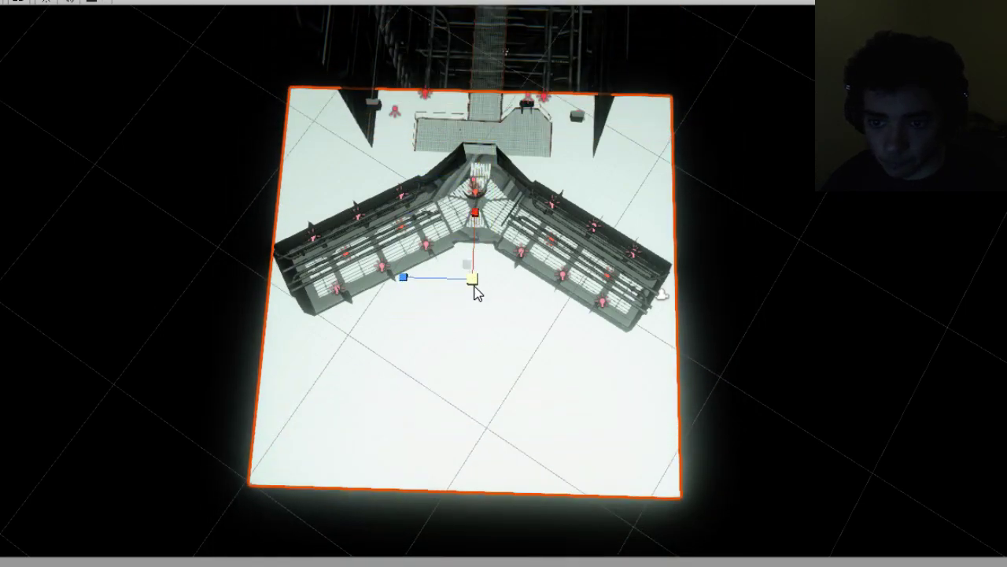
{"action": "left_click_drag", "start_coordinate": [479, 225], "coordinate": [469, 250]}
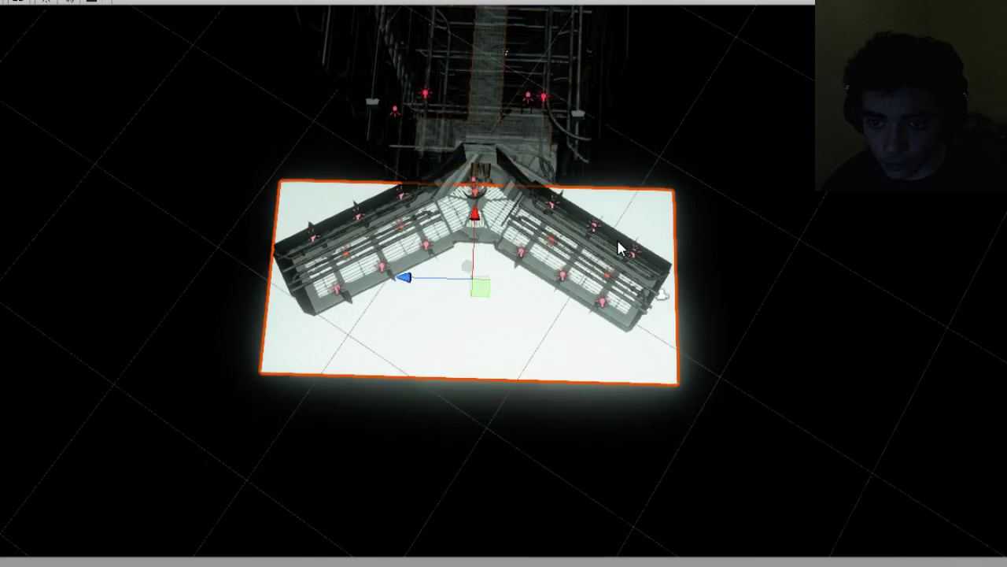
Position the corridor plane so that its edge meets the doorway to the shaft.
{"action": "left_click_drag", "start_coordinate": [618, 242], "coordinate": [367, 256], "text": "alt"}
{"action": "left_click_drag", "start_coordinate": [579, 262], "coordinate": [563, 244]}
{"action": "scroll", "coordinate": [661, 147], "scroll_direction": "up", "scroll_amount": 3}
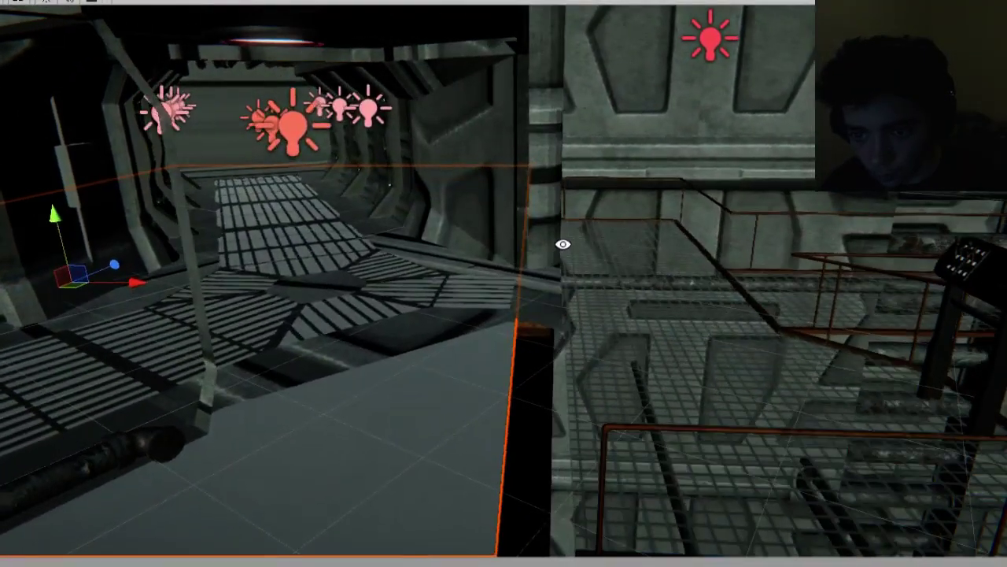
{"action": "left_click_drag", "start_coordinate": [130, 292], "coordinate": [319, 350]}
{"action": "scroll", "coordinate": [254, 295], "scroll_direction": "down", "scroll_amount": 8}
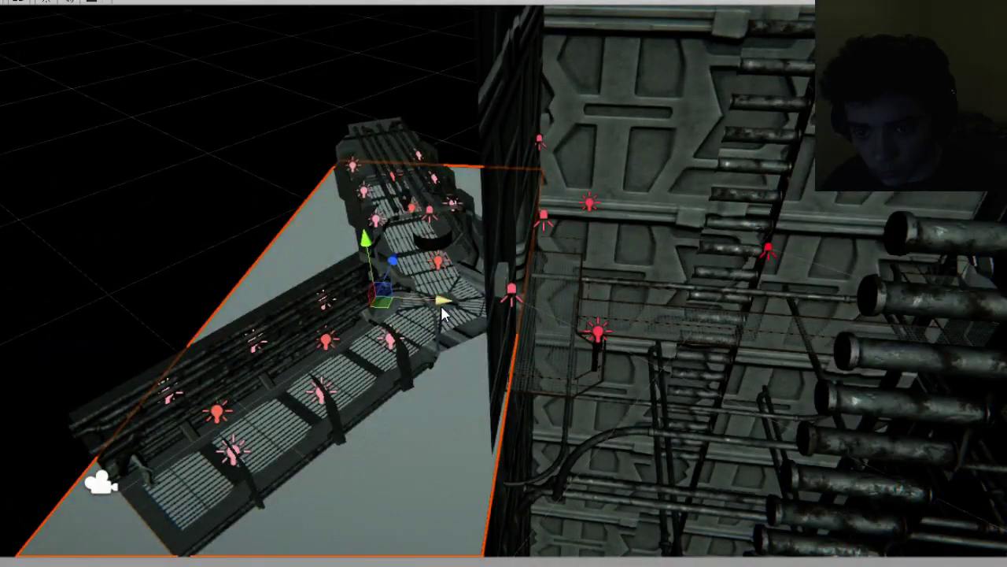
Duplicate the corridor plane, move the copy under the grated console platform, and scale it down to that area.
{"action": "left_click_drag", "start_coordinate": [443, 311], "coordinate": [580, 291]}
{"action": "scroll", "coordinate": [600, 396], "scroll_direction": "up", "scroll_amount": 5}
{"action": "key", "text": "w"}
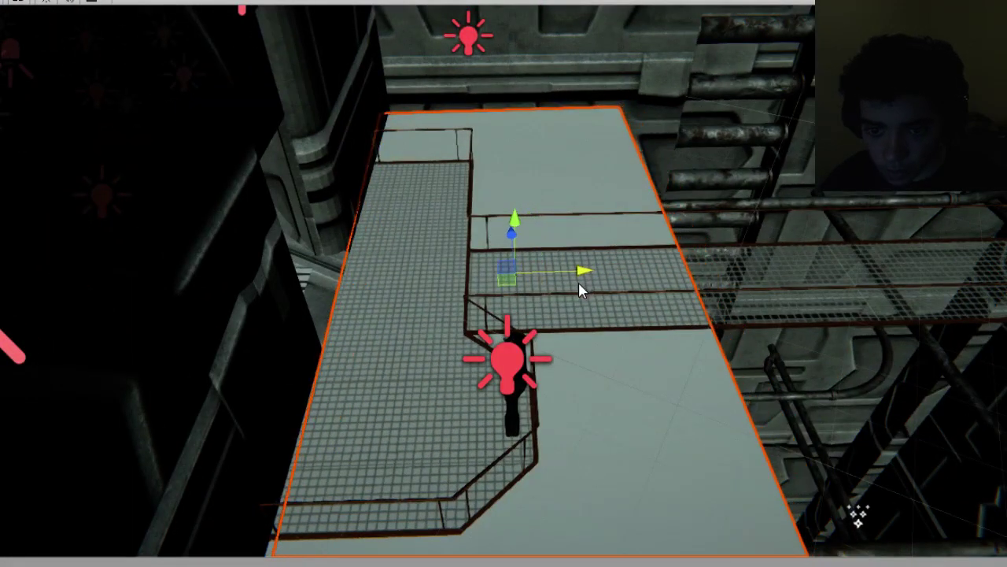
{"action": "left_click_drag", "start_coordinate": [508, 294], "coordinate": [756, 403], "text": "alt"}
{"action": "middle_click_drag", "start_coordinate": [756, 403], "coordinate": [694, 374]}
{"action": "left_click_drag", "start_coordinate": [471, 247], "coordinate": [393, 84]}
{"action": "scroll", "coordinate": [486, 160], "scroll_direction": "up", "scroll_amount": 3}
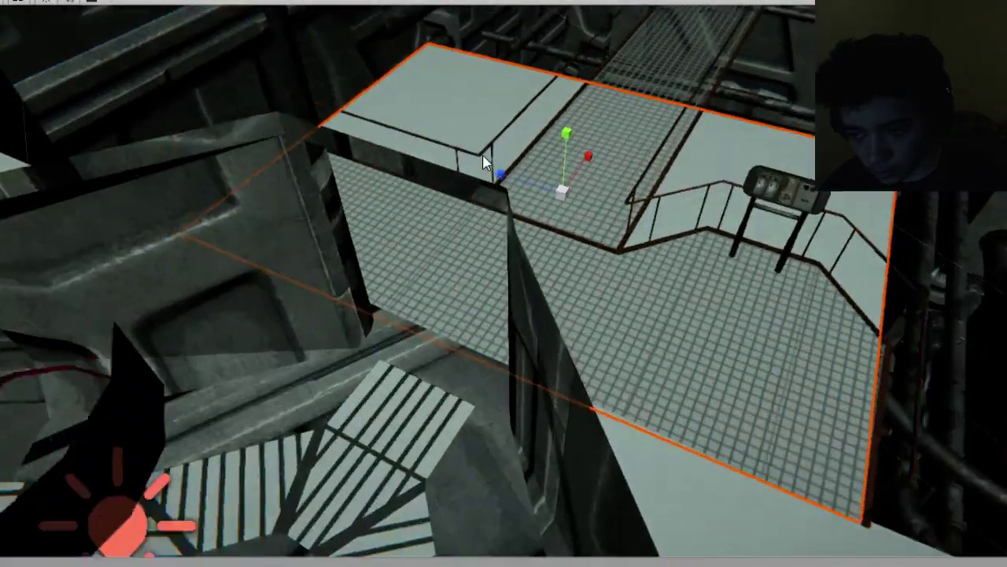
Scale the copied plane along the platform's length so its ends match the grating.
{"action": "middle_click_drag", "start_coordinate": [649, 259], "coordinate": [586, 179]}
{"action": "left_click_drag", "start_coordinate": [586, 178], "coordinate": [721, 288], "text": "alt"}
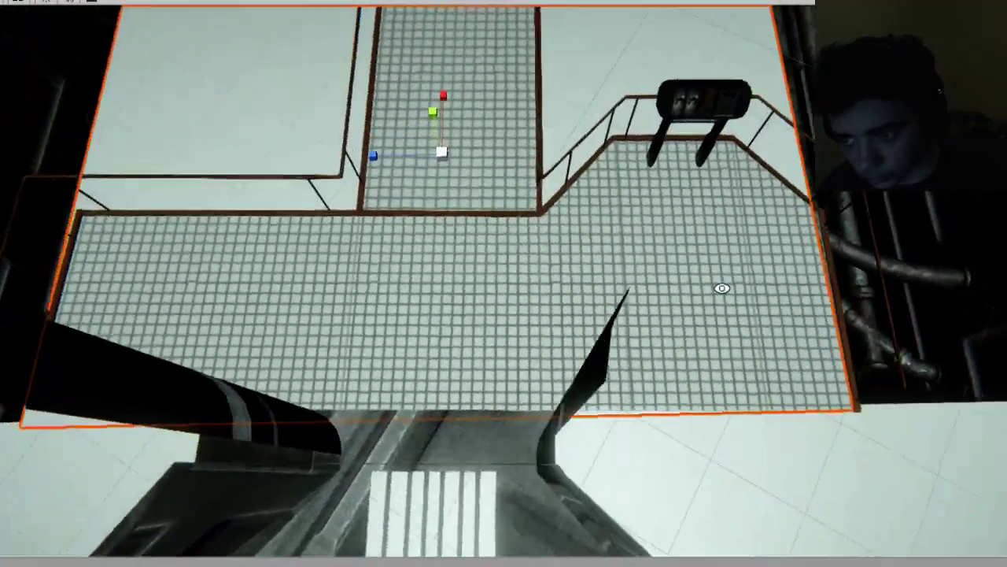
{"action": "middle_click_drag", "start_coordinate": [372, 259], "coordinate": [578, 295]}
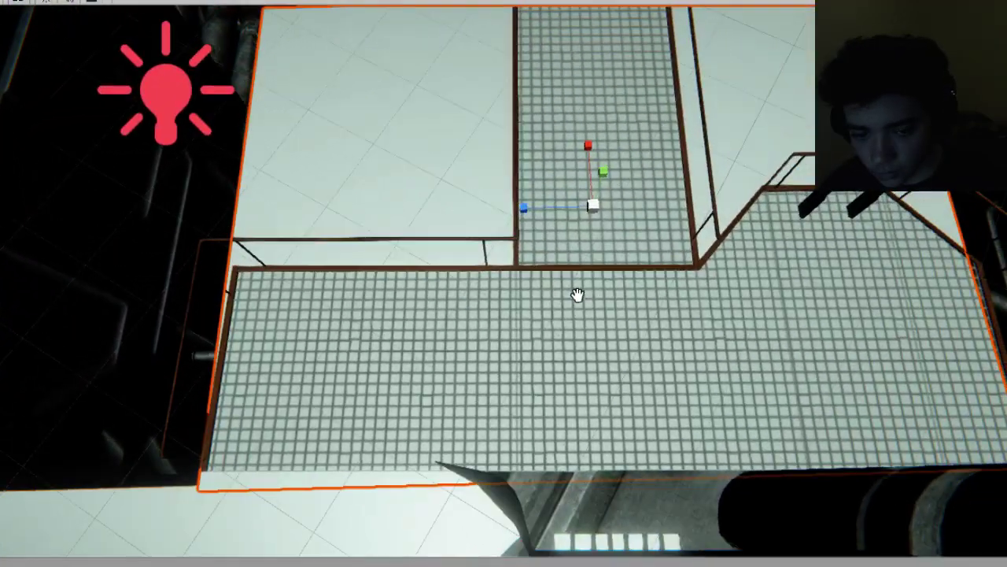
{"action": "key", "text": "r"}
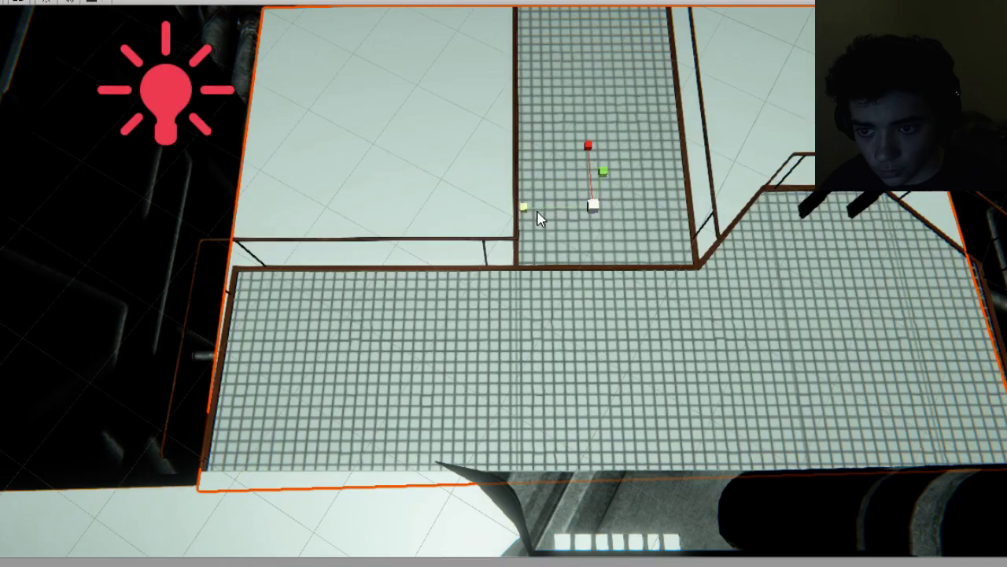
{"action": "left_click_drag", "start_coordinate": [538, 212], "coordinate": [495, 231]}
{"action": "middle_click_drag", "start_coordinate": [606, 272], "coordinate": [481, 180]}
{"action": "left_click_drag", "start_coordinate": [479, 180], "coordinate": [73, 167], "text": "alt"}
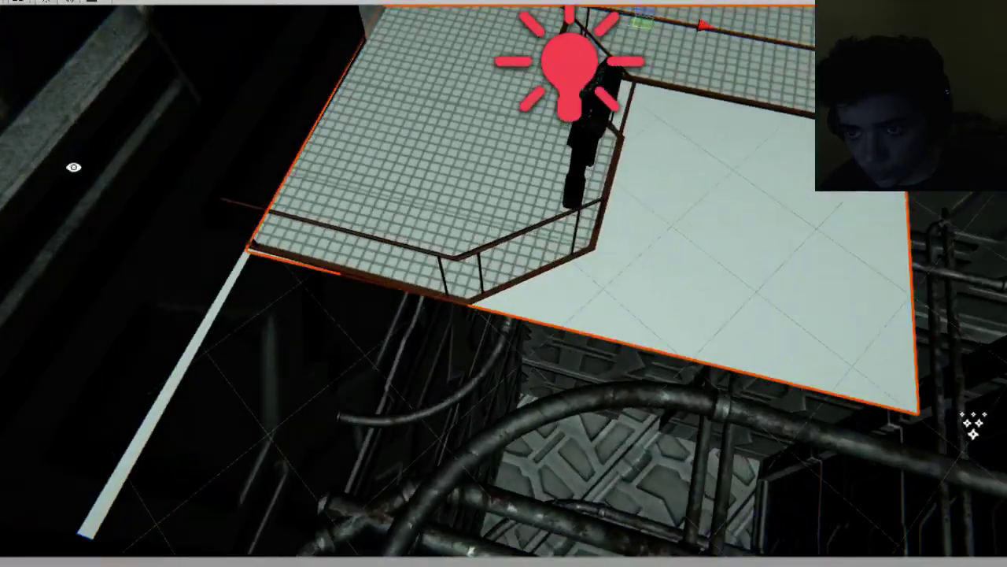
Narrow the copied plane to the main strip of grating in front of the walkway.
{"action": "right_click_drag", "start_coordinate": [73, 167], "coordinate": [544, 307]}
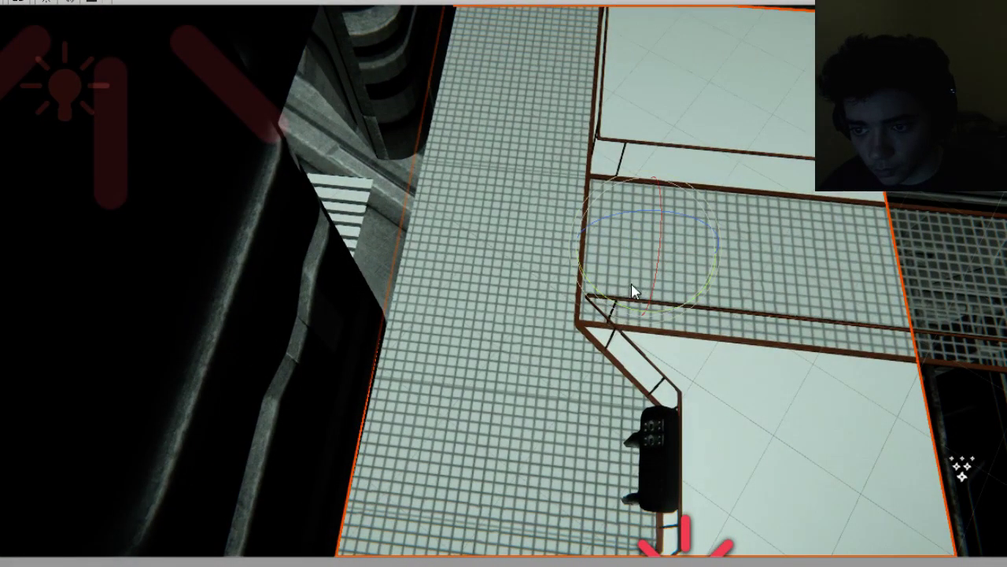
{"action": "left_click_drag", "start_coordinate": [706, 257], "coordinate": [940, 365]}
{"action": "key", "text": "r"}
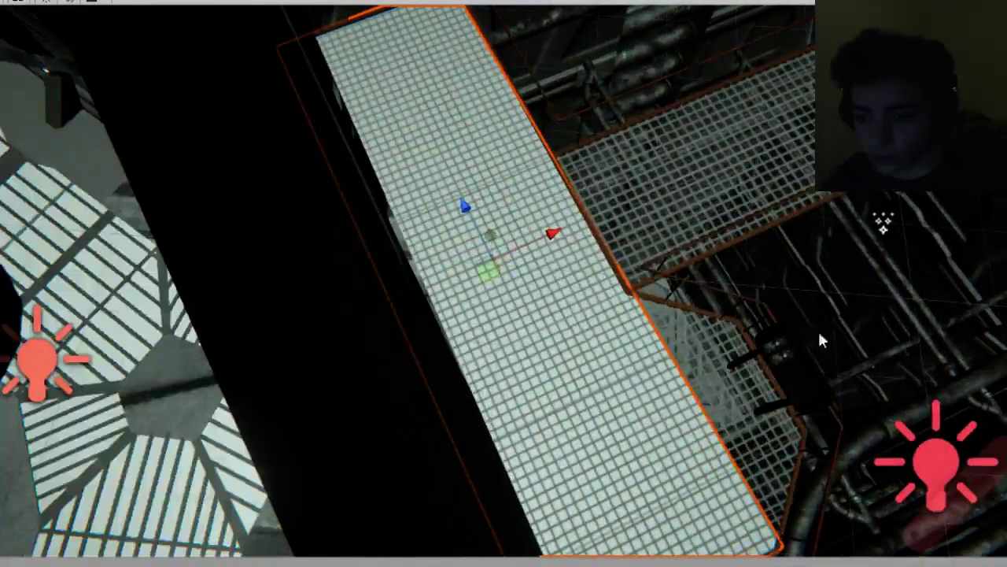
Duplicate the platform's plane, shorten the copy to the walkway's width, and move it onto the middle of the walkway.
{"action": "left_click_drag", "start_coordinate": [785, 323], "coordinate": [663, 274], "text": "alt"}
{"action": "scroll", "coordinate": [658, 284], "scroll_direction": "down", "scroll_amount": 4}
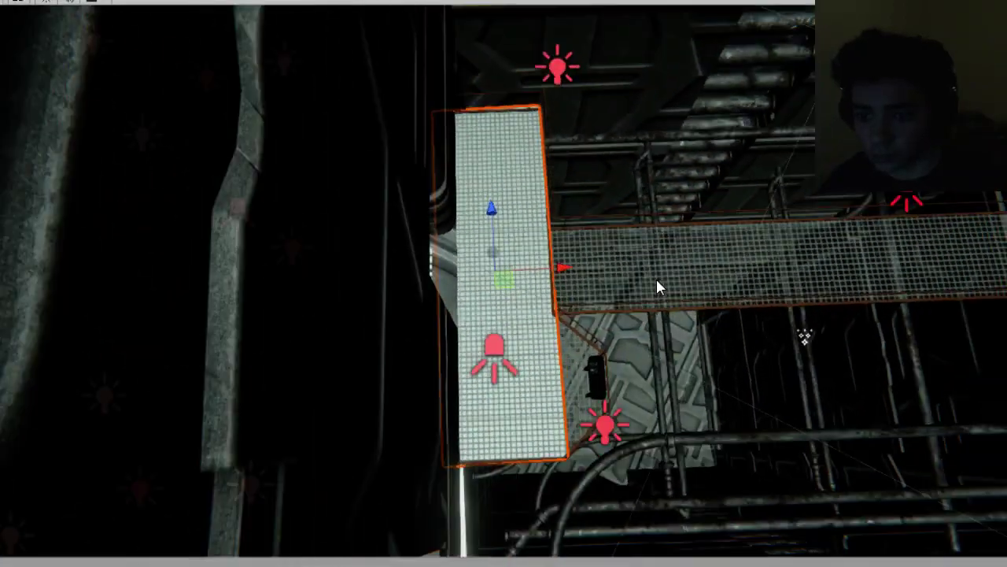
{"action": "key", "text": "e"}
{"action": "key", "text": "r"}
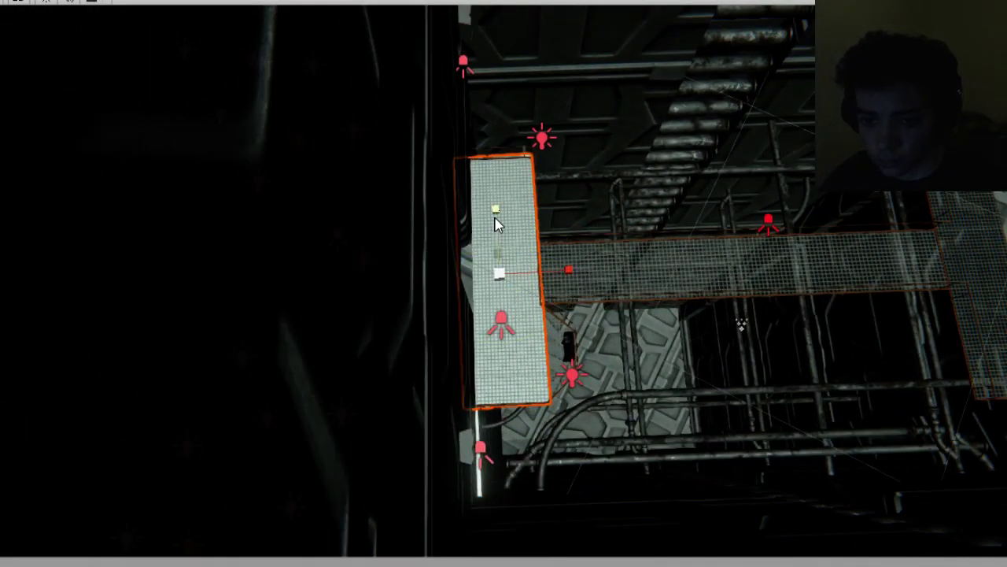
{"action": "key", "text": "w"}
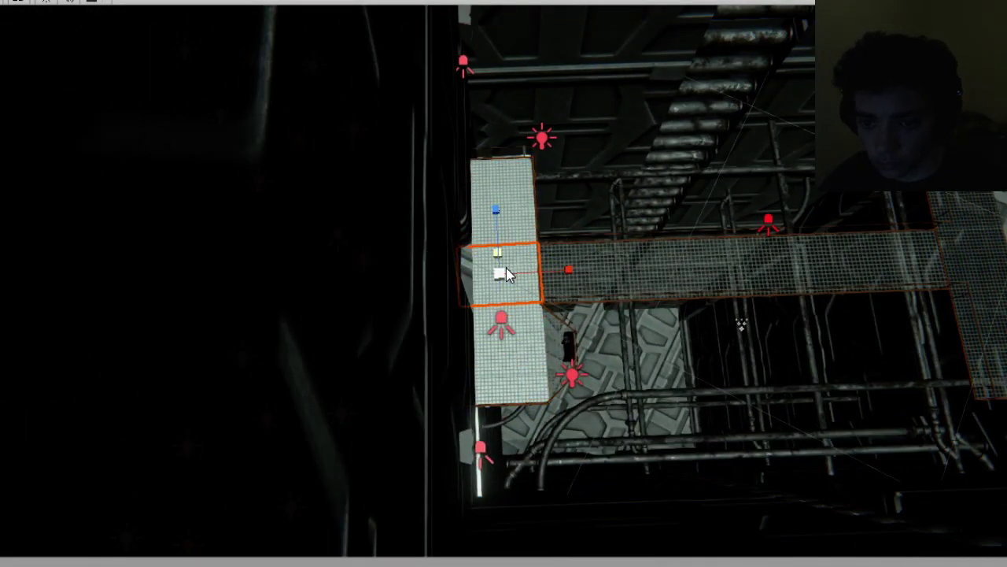
{"action": "left_click_drag", "start_coordinate": [566, 276], "coordinate": [806, 267]}
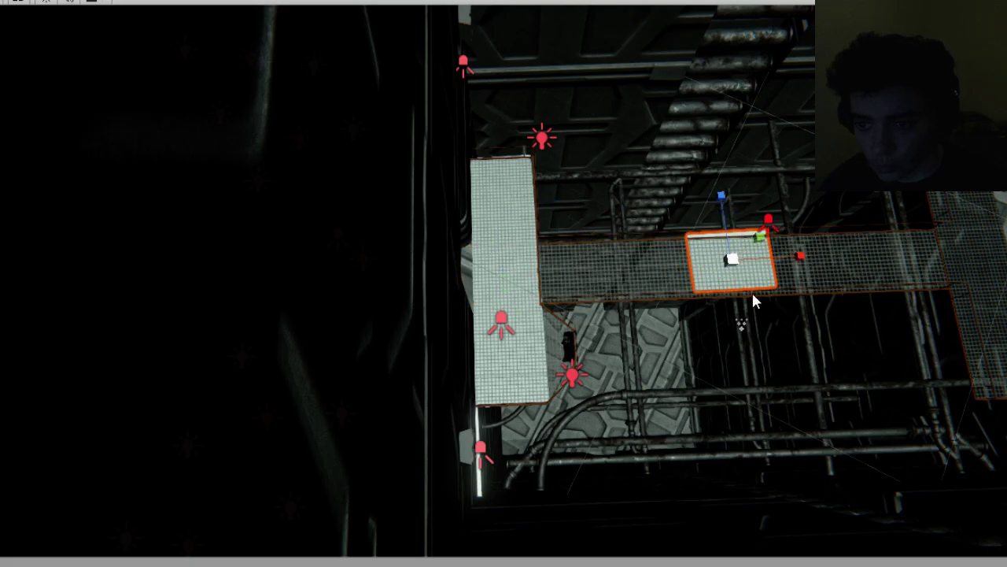
{"action": "key", "text": "f"}
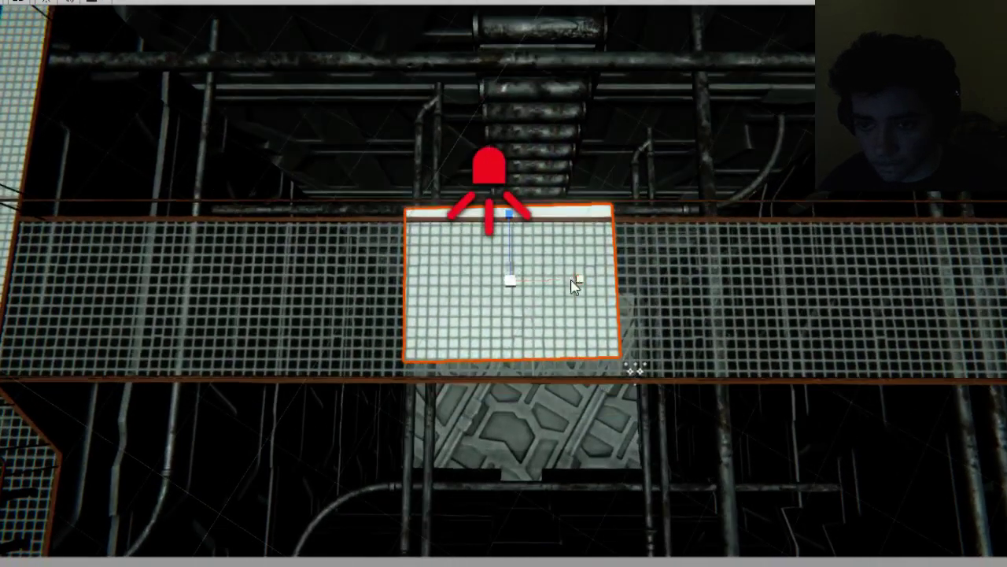
Stretch the walkway plane along the full walkway and slide it so its end meets the console platform's edge.
{"action": "left_click_drag", "start_coordinate": [580, 279], "coordinate": [873, 285]}
{"action": "key", "text": "w"}
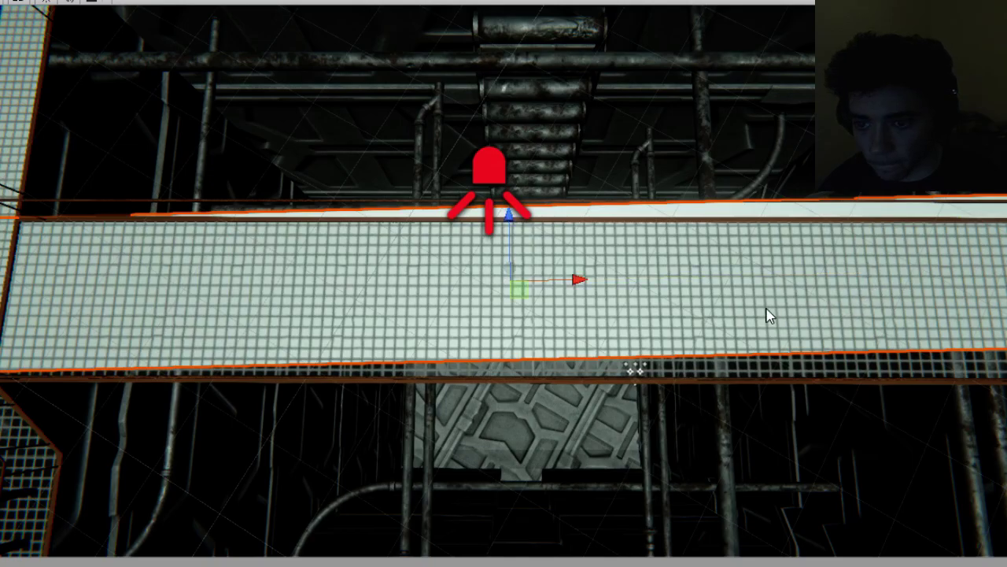
{"action": "left_click_drag", "start_coordinate": [620, 308], "coordinate": [890, 311], "text": "alt"}
{"action": "mouse_move", "coordinate": [551, 315]}
{"action": "left_mouse_down", "text": "alt"}
{"action": "mouse_move", "coordinate": [618, 275]}
{"action": "mouse_move", "coordinate": [621, 149]}
{"action": "mouse_move", "coordinate": [607, 194]}
{"action": "mouse_move", "coordinate": [939, 303]}
{"action": "mouse_move", "coordinate": [561, 322]}
{"action": "left_mouse_up", "text": "alt"}
{"action": "key", "text": "e"}
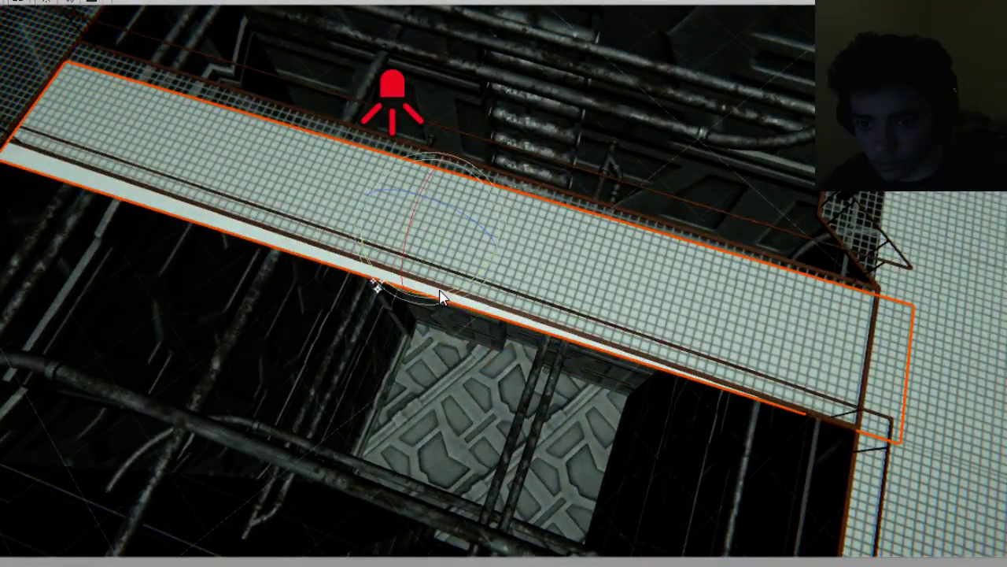
{"action": "left_click_drag", "start_coordinate": [439, 298], "coordinate": [610, 279]}
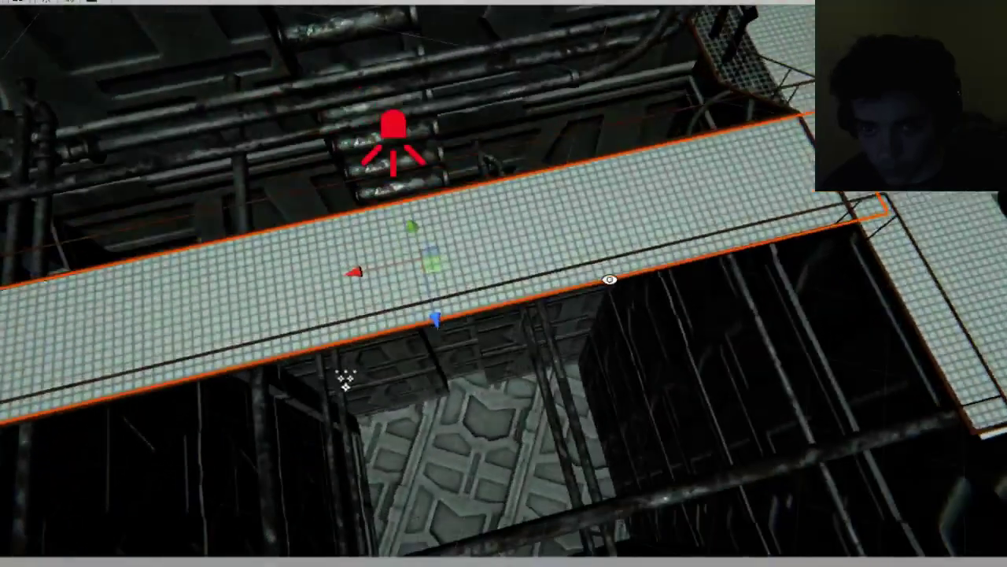
{"action": "left_click_drag", "start_coordinate": [354, 272], "coordinate": [320, 280]}
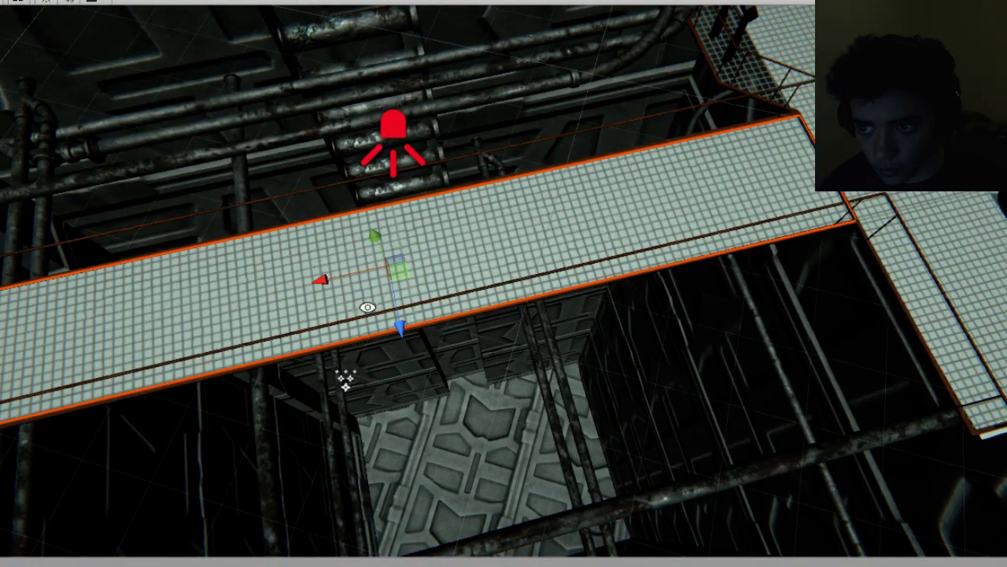
Duplicate the walkway plane, shorten the copy, and move it under the control console's ledge.
{"action": "left_click_drag", "start_coordinate": [367, 307], "coordinate": [592, 333], "text": "alt"}
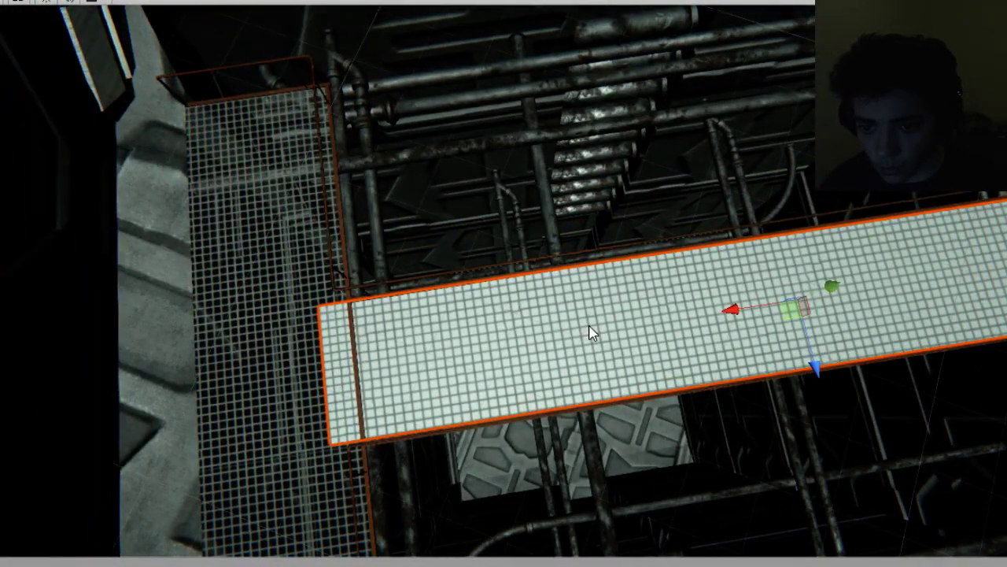
{"action": "scroll", "coordinate": [639, 331], "scroll_direction": "down", "scroll_amount": 3}
{"action": "key", "text": "ctrl+d"}
{"action": "left_click_drag", "start_coordinate": [724, 359], "coordinate": [689, 224]}
{"action": "left_click_drag", "start_coordinate": [614, 166], "coordinate": [666, 161]}
{"action": "middle_click_drag", "start_coordinate": [794, 190], "coordinate": [523, 277], "text": "alt"}
{"action": "left_click_drag", "start_coordinate": [347, 256], "coordinate": [652, 247]}
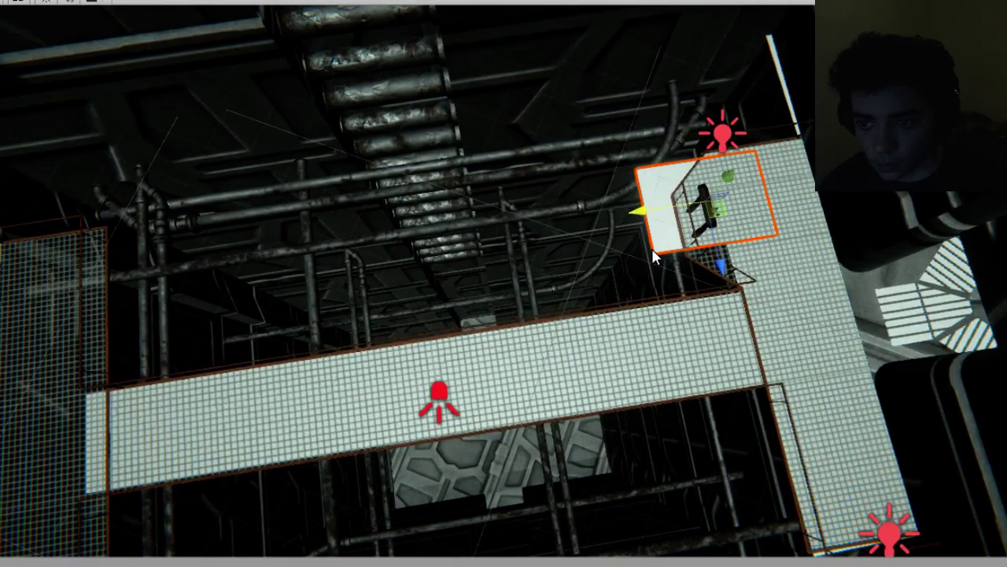
Widen the console ledge plane and align its outer edge with the front railing.
{"action": "key", "text": "f"}
{"action": "left_click_drag", "start_coordinate": [595, 296], "coordinate": [712, 324], "text": "alt"}
{"action": "key", "text": "e"}
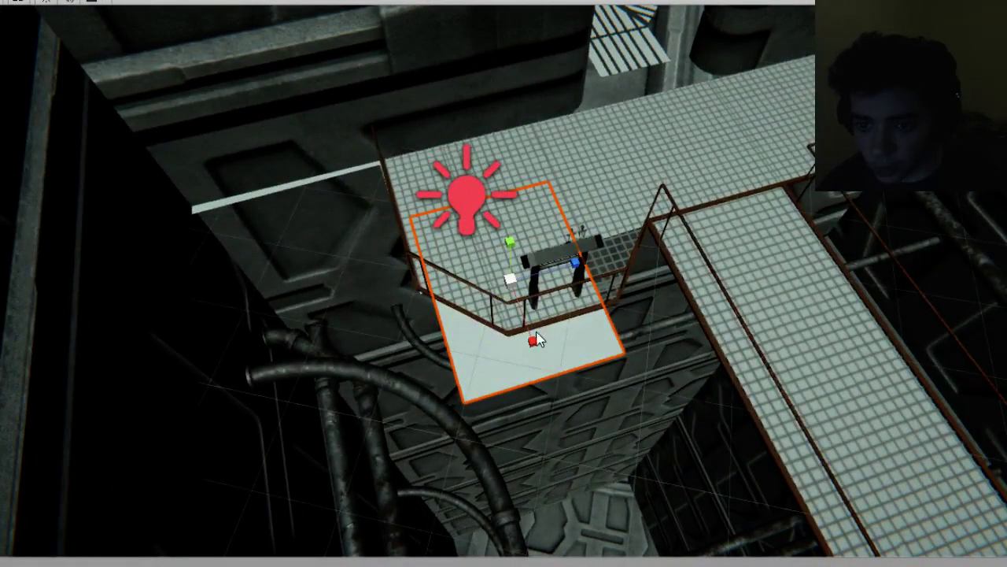
{"action": "left_click_drag", "start_coordinate": [535, 338], "coordinate": [528, 319]}
{"action": "left_click_drag", "start_coordinate": [600, 336], "coordinate": [533, 420], "text": "alt"}
{"action": "scroll", "coordinate": [551, 391], "scroll_direction": "up", "scroll_amount": 5}
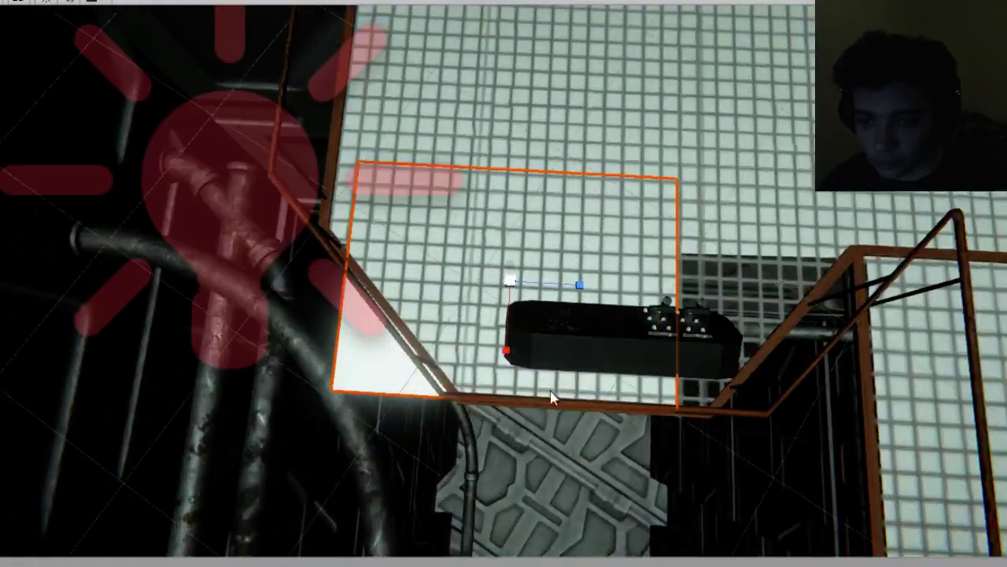
{"action": "left_click_drag", "start_coordinate": [585, 287], "coordinate": [706, 273]}
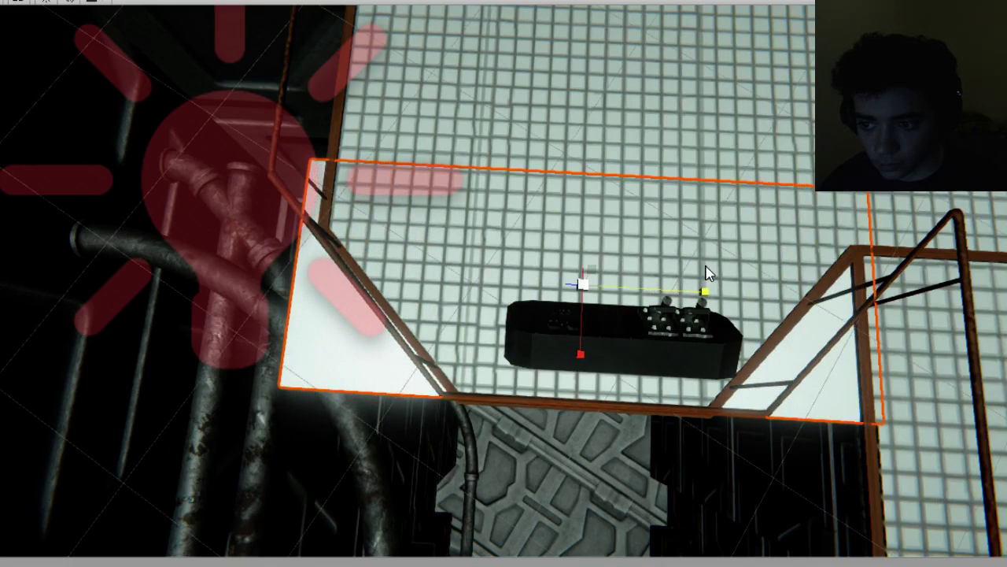
{"action": "mouse_move", "coordinate": [577, 358]}
{"action": "left_mouse_down"}
{"action": "mouse_move", "coordinate": [589, 334]}
{"action": "mouse_move", "coordinate": [593, 358]}
{"action": "left_mouse_up"}
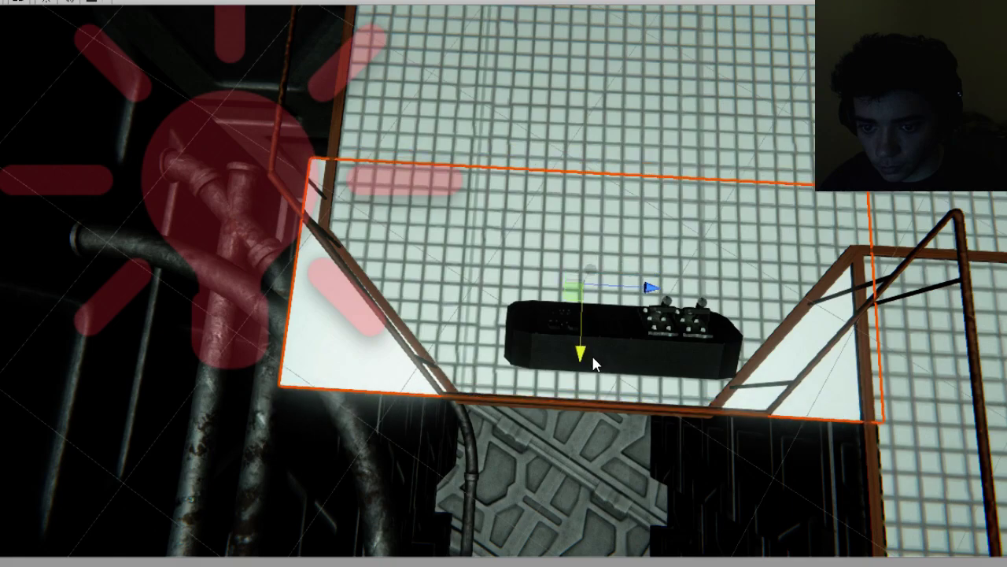
{"action": "mouse_move", "coordinate": [656, 297]}
{"action": "left_mouse_down"}
{"action": "mouse_move", "coordinate": [665, 270]}
{"action": "mouse_move", "coordinate": [656, 283]}
{"action": "left_mouse_up"}
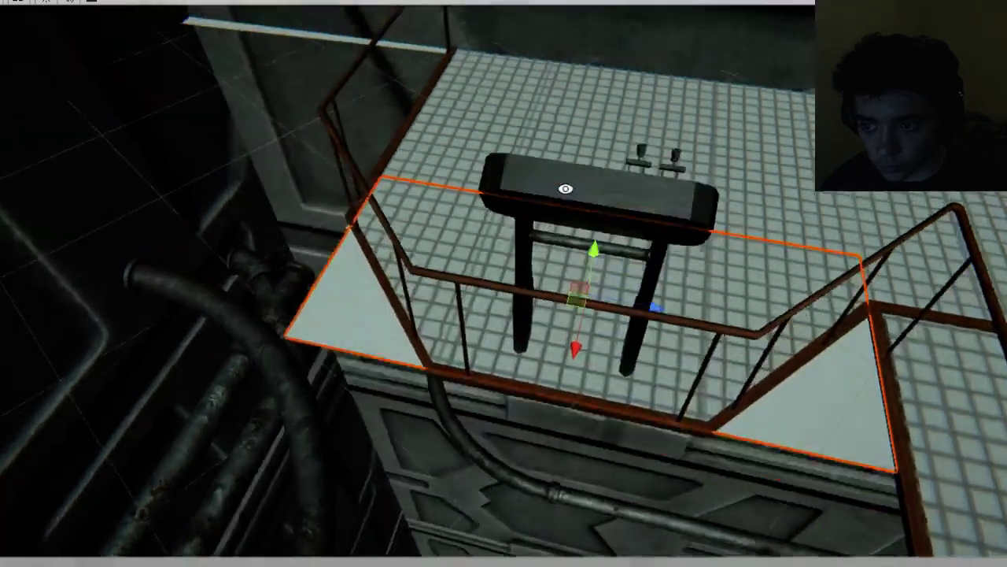
Duplicate the console platform's main strip plane and move the copy to the grated platform at the walkway's far end.
{"action": "left_click_drag", "start_coordinate": [566, 189], "coordinate": [157, 172], "text": "alt"}
{"action": "left_click", "coordinate": [677, 187]}
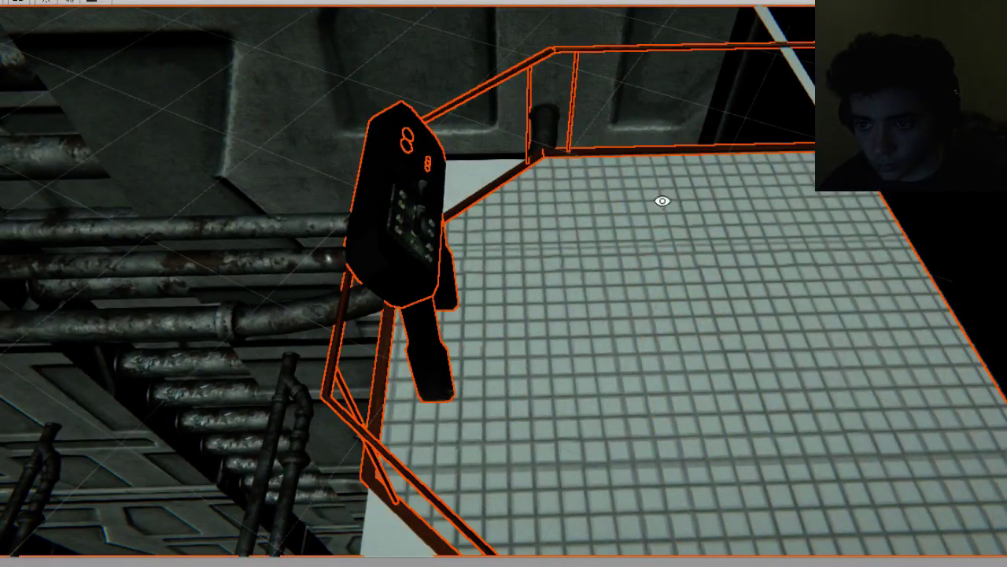
{"action": "left_click_drag", "start_coordinate": [661, 200], "coordinate": [755, 525], "text": "alt"}
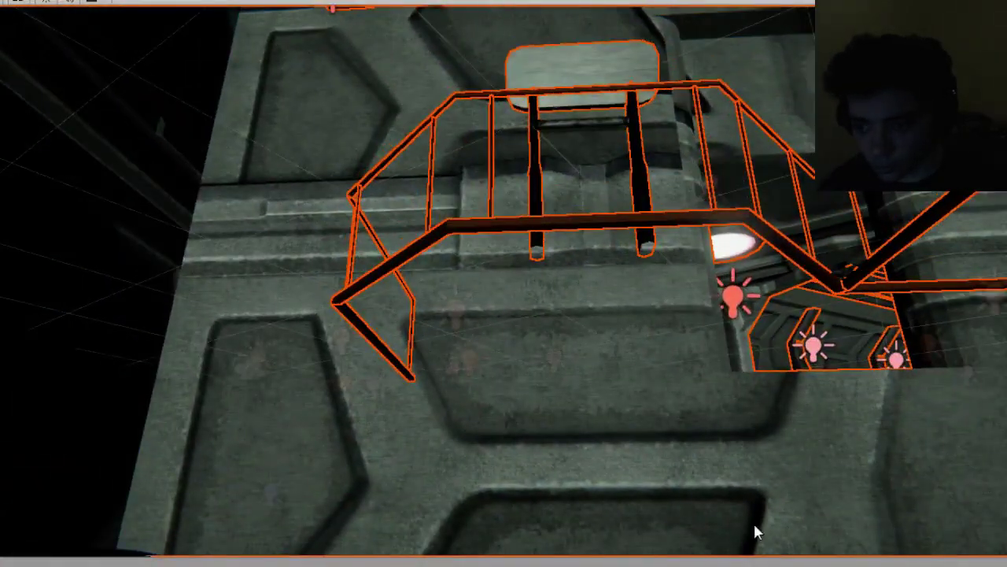
{"action": "left_click", "coordinate": [726, 354]}
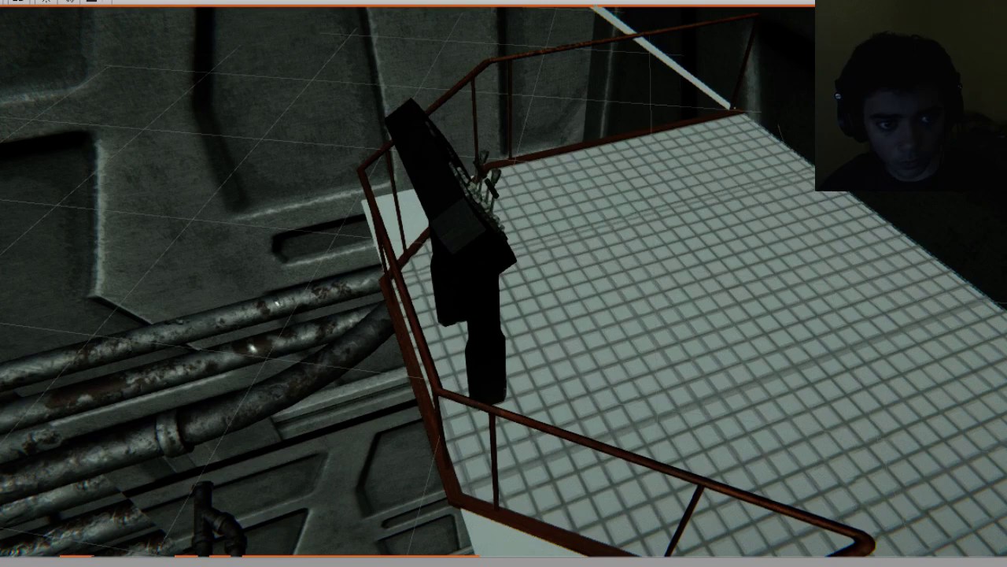
{"action": "left_click", "coordinate": [667, 60]}
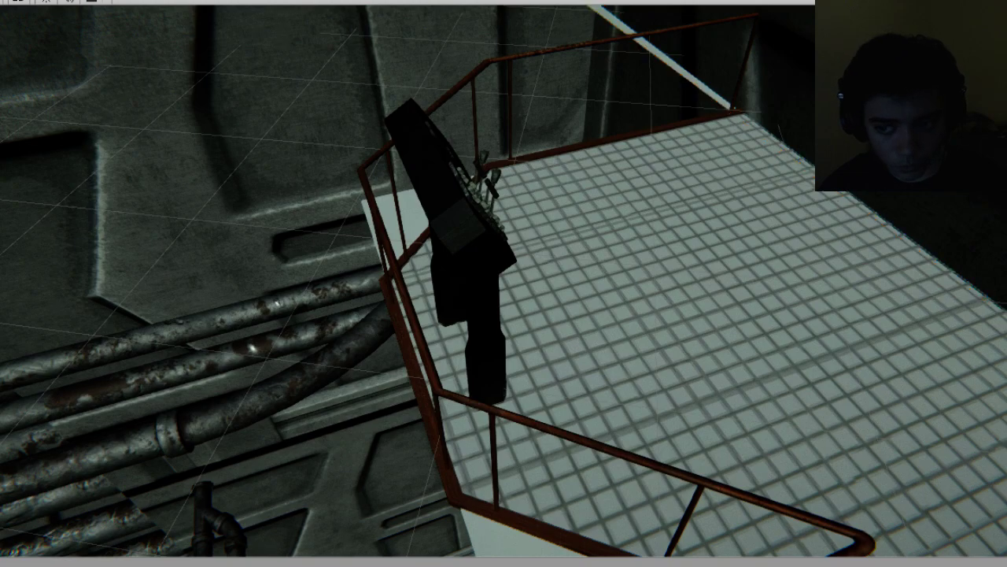
{"action": "scroll", "coordinate": [247, 318], "scroll_direction": "down", "scroll_amount": 12}
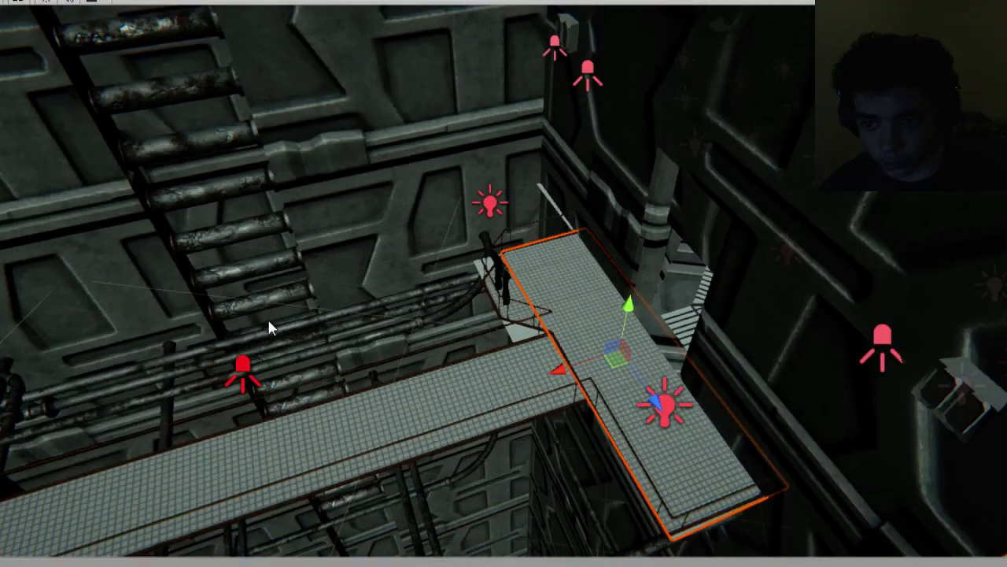
{"action": "left_click_drag", "start_coordinate": [268, 322], "coordinate": [296, 394], "text": "alt"}
{"action": "left_click_drag", "start_coordinate": [498, 407], "coordinate": [1, 386]}
{"action": "key", "text": "f"}
{"action": "left_click_drag", "start_coordinate": [396, 335], "coordinate": [143, 367], "text": "alt"}
{"action": "scroll", "coordinate": [528, 281], "scroll_direction": "up", "scroll_amount": 3}
{"action": "mouse_move", "coordinate": [445, 283]}
{"action": "left_mouse_down"}
{"action": "mouse_move", "coordinate": [479, 281]}
{"action": "mouse_move", "coordinate": [454, 279]}
{"action": "left_mouse_up"}
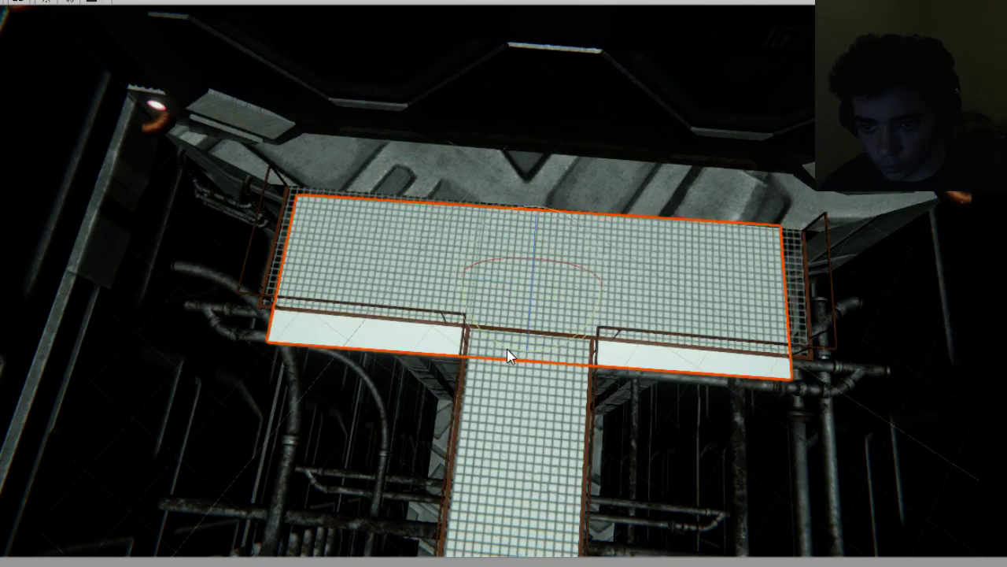
Shift the far platform's plane toward the large door so its inner edge lines up with the walkway side of the grating.
{"action": "left_click_drag", "start_coordinate": [507, 348], "coordinate": [477, 194], "text": "alt"}
{"action": "scroll", "coordinate": [518, 275], "scroll_direction": "up", "scroll_amount": 4}
{"action": "left_click_drag", "start_coordinate": [523, 315], "coordinate": [514, 318]}
{"action": "key", "text": "w"}
{"action": "left_click_drag", "start_coordinate": [325, 314], "coordinate": [693, 421], "text": "alt"}
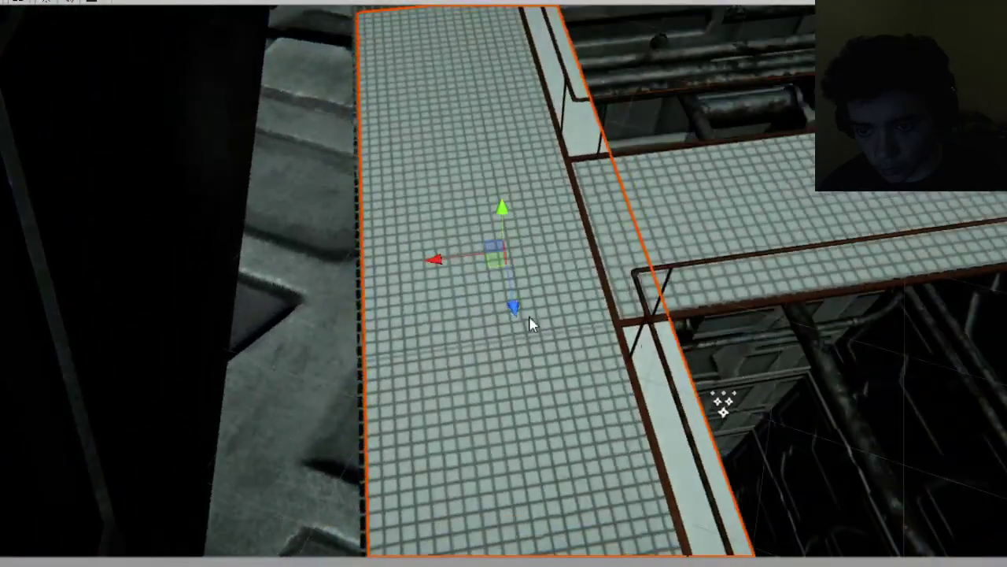
{"action": "left_click_drag", "start_coordinate": [441, 265], "coordinate": [388, 269]}
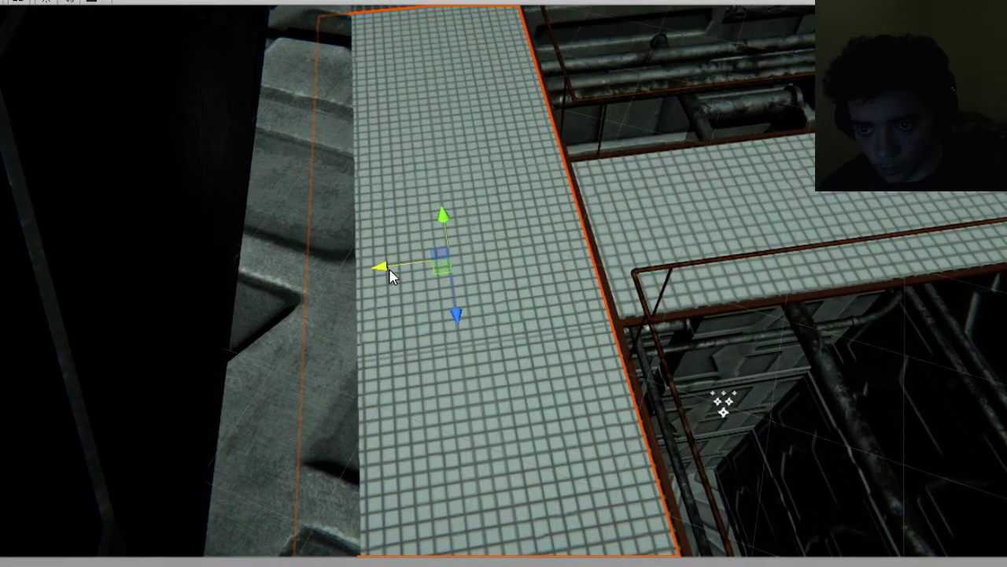
Lengthen and center the far platform's plane so both ends match the grating.
{"action": "left_click_drag", "start_coordinate": [512, 322], "coordinate": [167, 309], "text": "alt"}
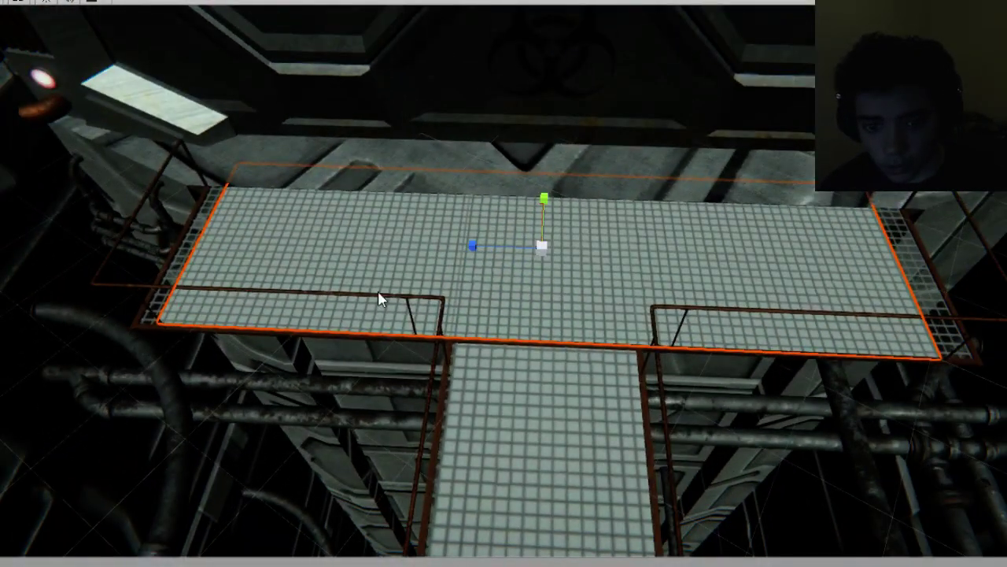
{"action": "left_click_drag", "start_coordinate": [461, 248], "coordinate": [474, 252]}
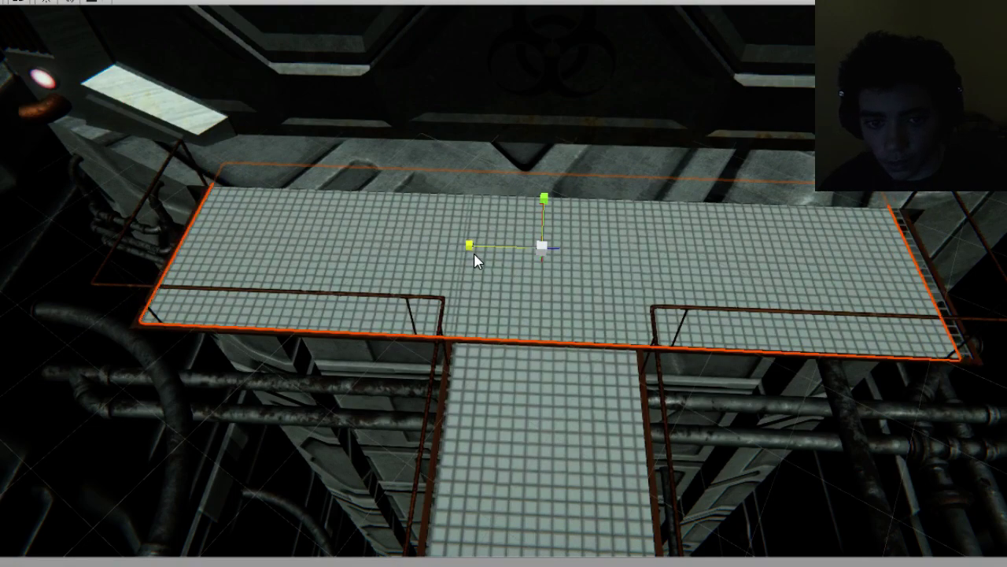
{"action": "key", "text": "w"}
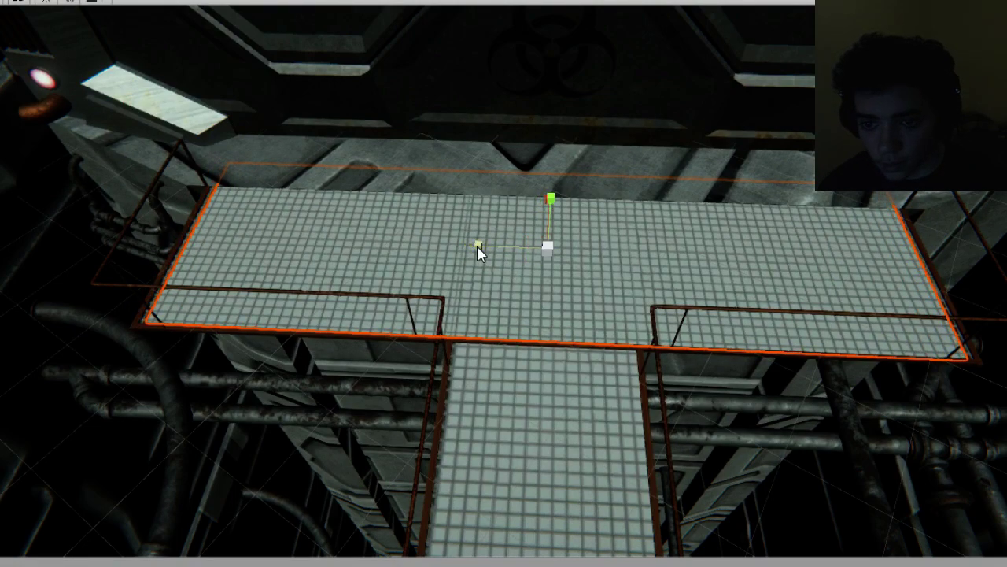
{"action": "left_click_drag", "start_coordinate": [478, 250], "coordinate": [476, 253]}
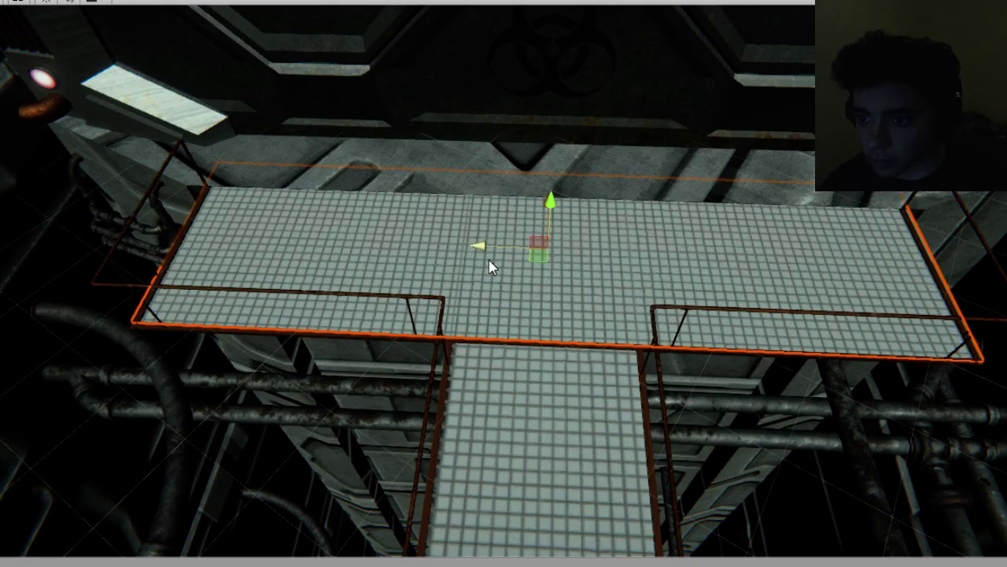
Duplicate the far platform's plane and move the copy past the grating to the floor beneath the large door.
{"action": "left_click_drag", "start_coordinate": [369, 295], "coordinate": [543, 229], "text": "alt"}
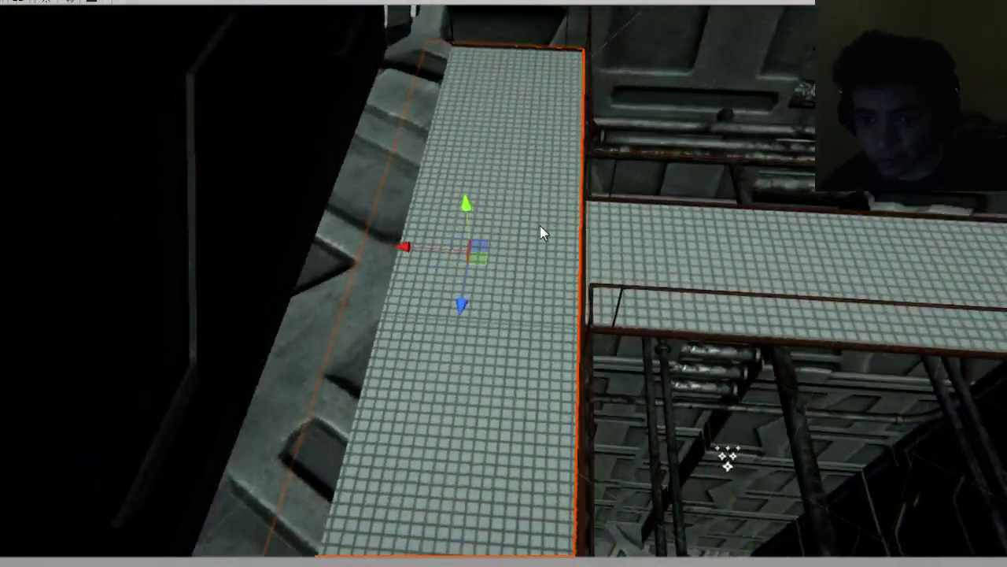
{"action": "left_click_drag", "start_coordinate": [400, 247], "coordinate": [430, 279]}
{"action": "scroll", "coordinate": [430, 279], "scroll_direction": "down", "scroll_amount": 4}
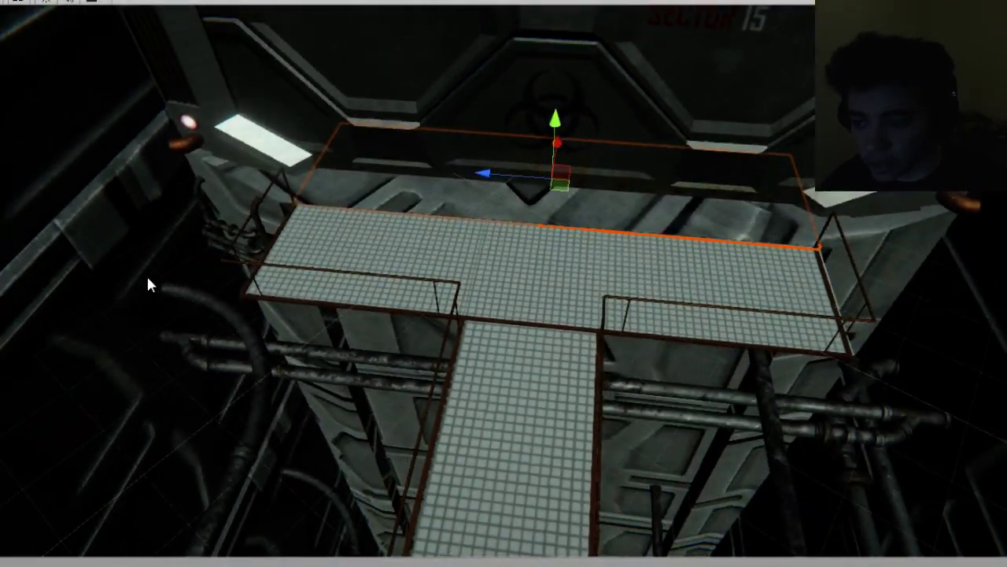
{"action": "scroll", "coordinate": [146, 276], "scroll_direction": "down", "scroll_amount": 4}
{"action": "left_click_drag", "start_coordinate": [417, 199], "coordinate": [467, 280], "text": "alt"}
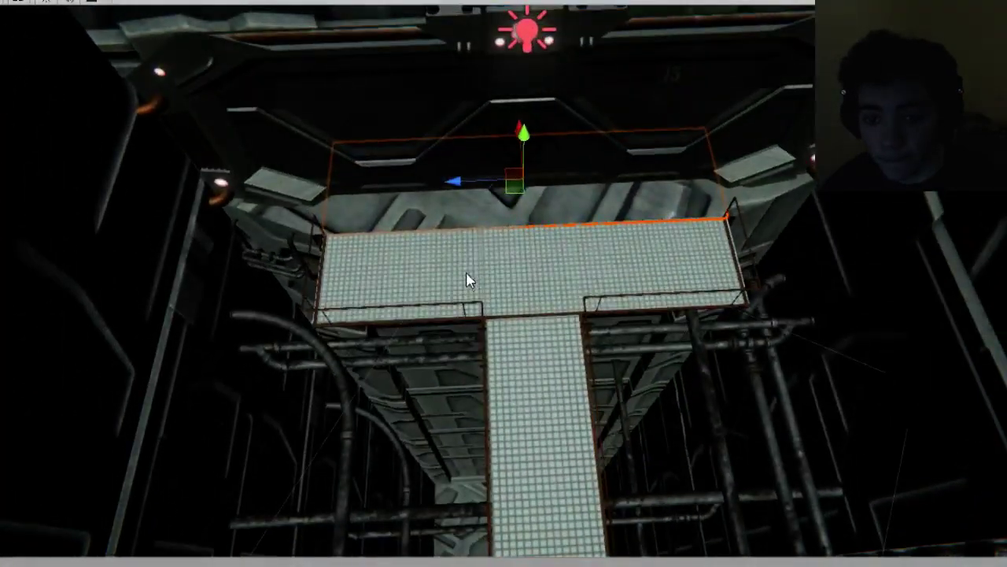
Stretch the door floor plane sideways so it extends beyond both ends of the grated platform.
{"action": "left_click_drag", "start_coordinate": [464, 183], "coordinate": [419, 176]}
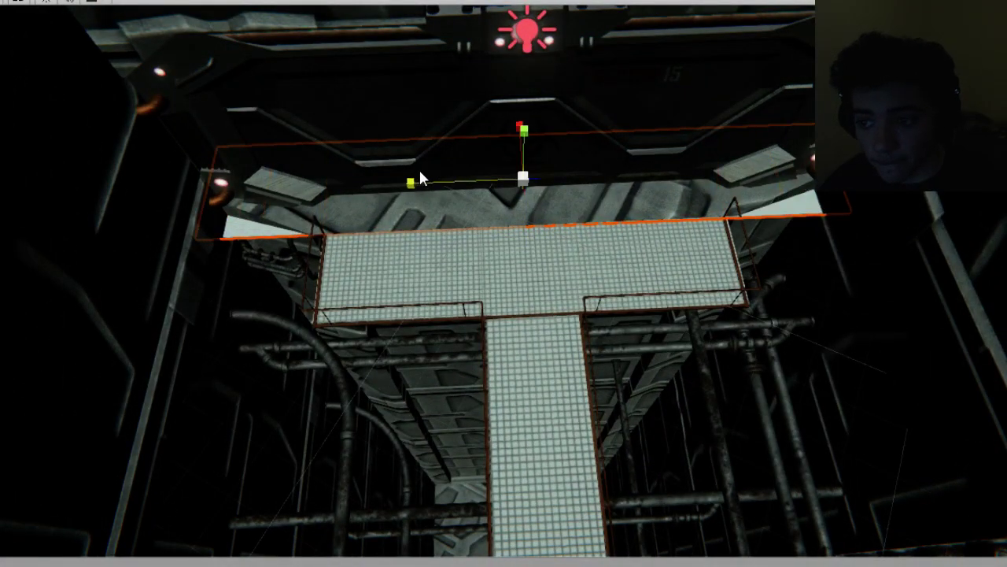
{"action": "key", "text": "w"}
{"action": "left_click_drag", "start_coordinate": [292, 265], "coordinate": [748, 377], "text": "alt"}
{"action": "scroll", "coordinate": [519, 294], "scroll_direction": "down", "scroll_amount": 6}
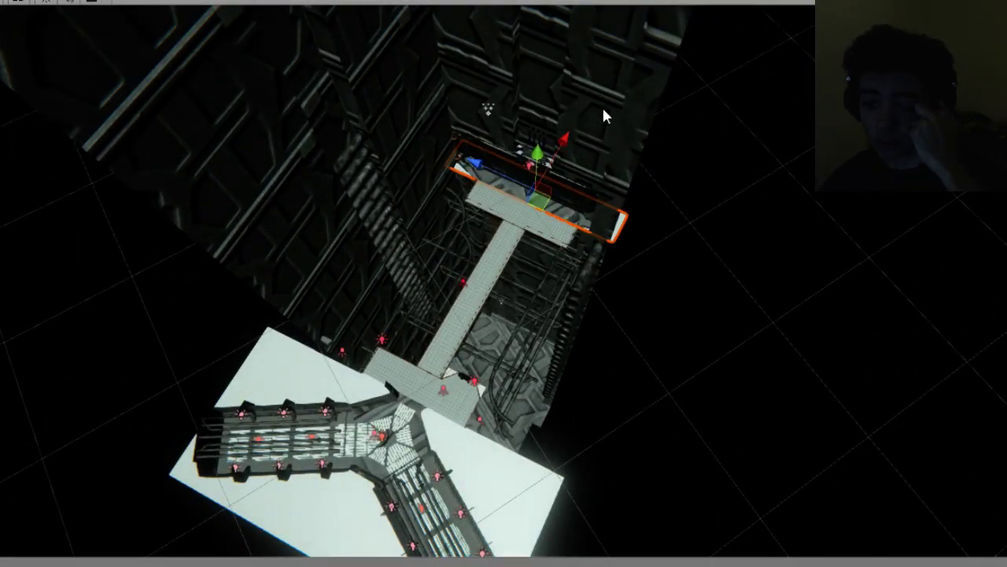
Play-test the scene by walking through the starting corridor and junction to the doorway of the near grated platform.
{"action": "key", "text": "ctrl+p"}
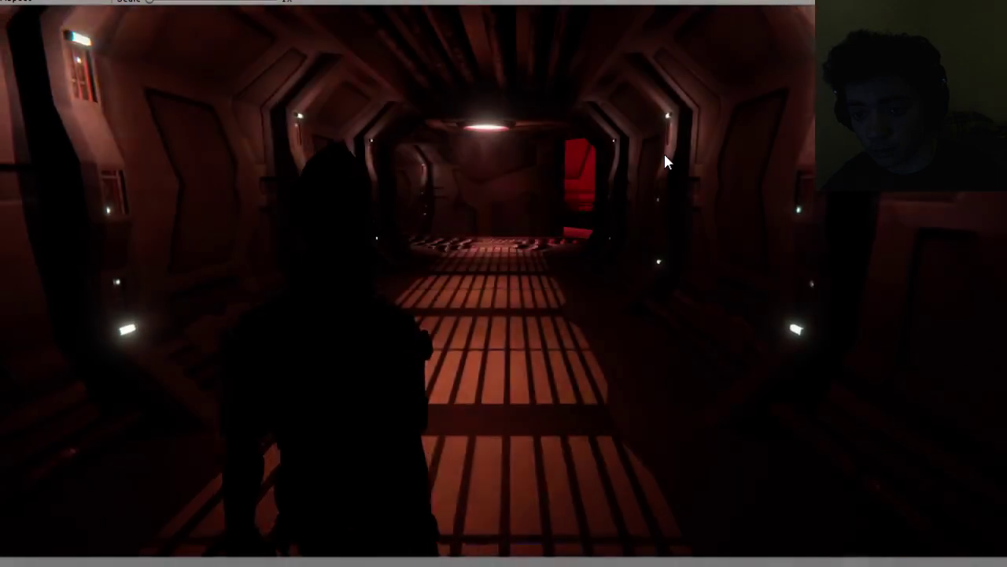
{"action": "key", "text": "w"}
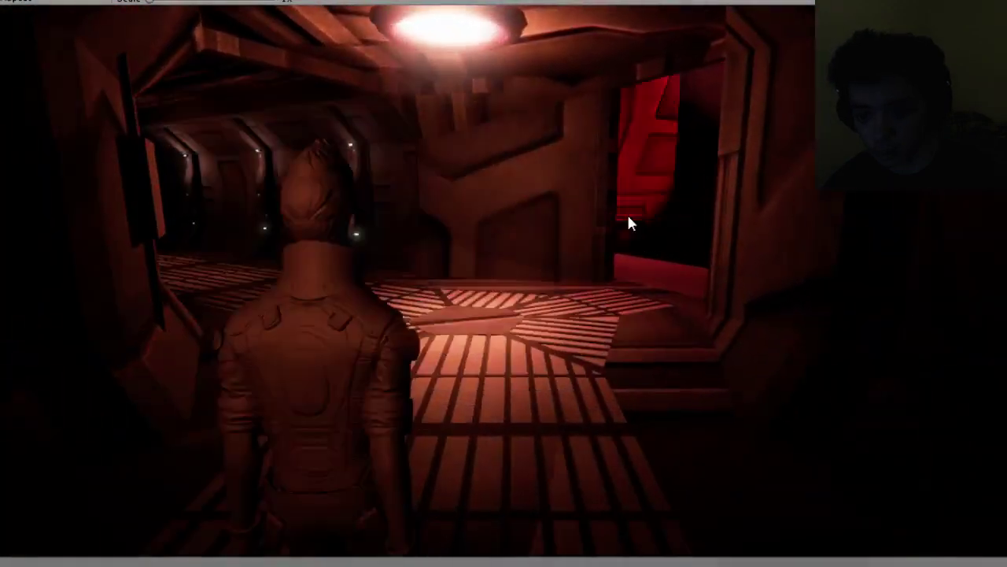
{"action": "key", "text": "w"}
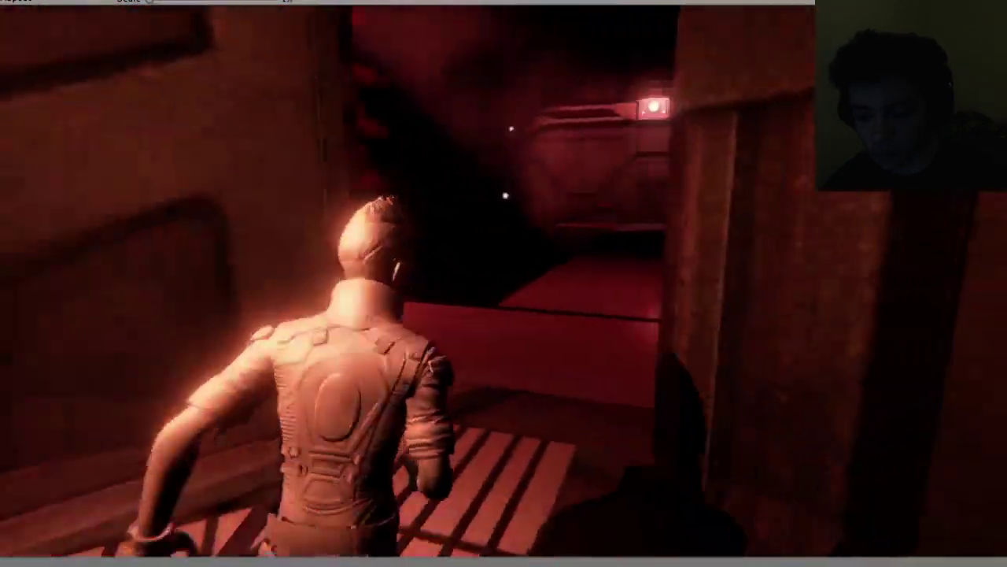
{"action": "key", "text": "w"}
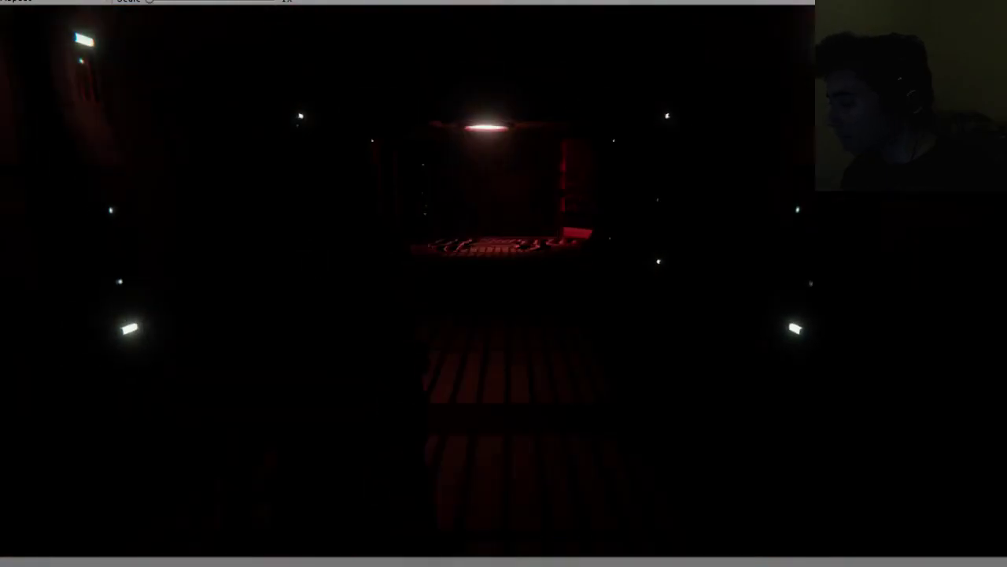
Walk the character through the corridor again, across the near platform and along the walkway toward the Sector 15 door, and end the play test.
{"action": "key", "text": "w"}
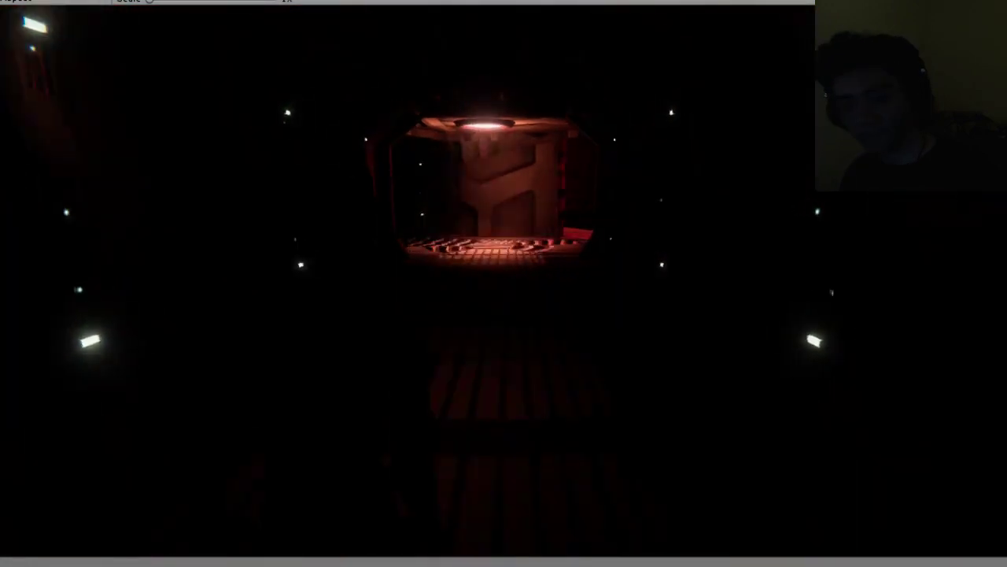
{"action": "key", "text": "w"}
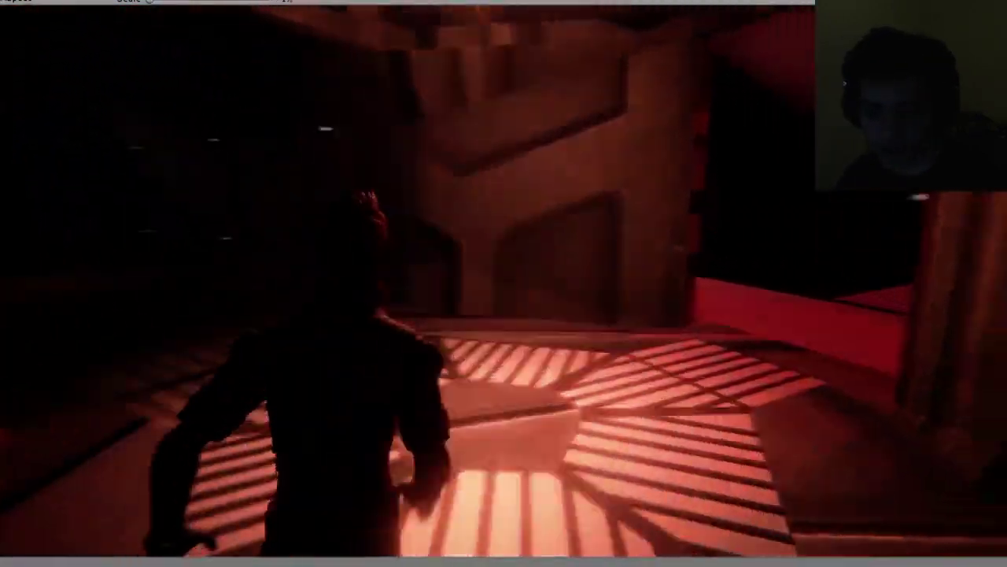
{"action": "key", "text": "w"}
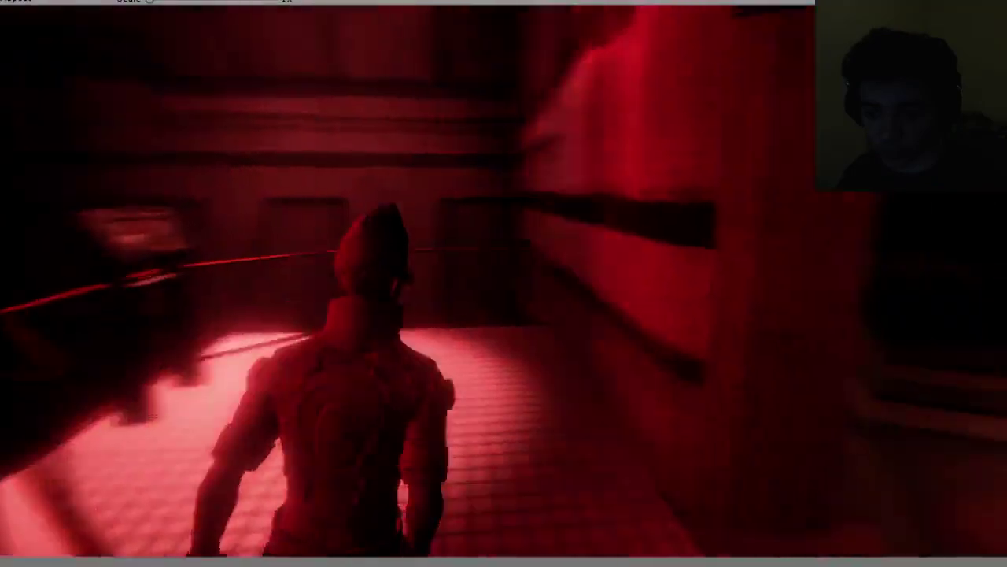
{"action": "key", "text": "w"}
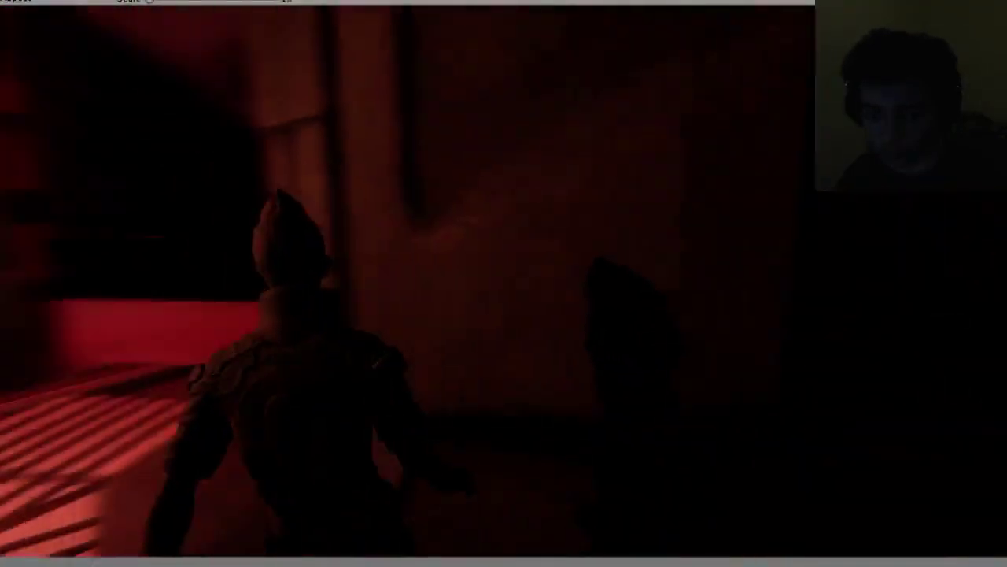
{"action": "key", "text": "w"}
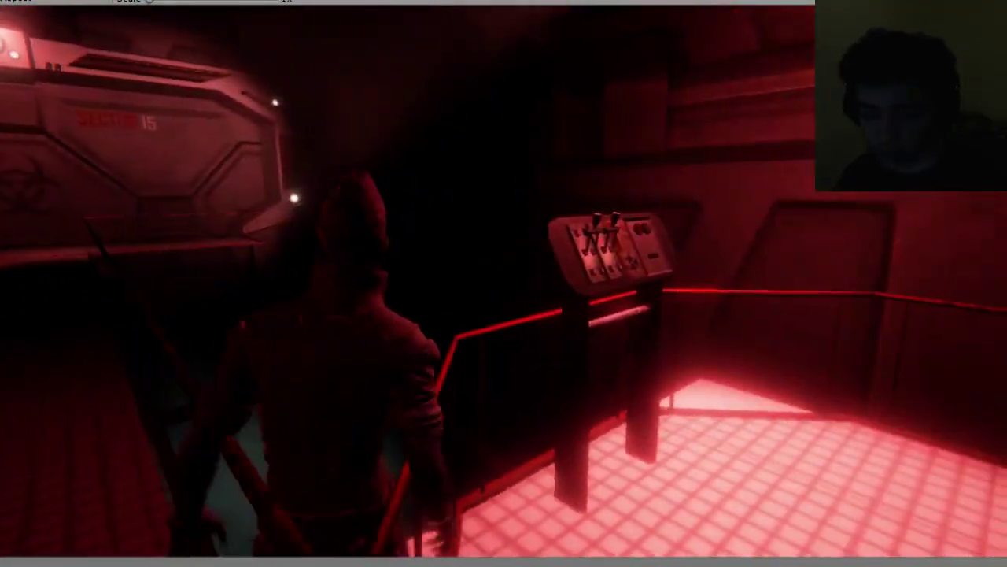
{"action": "key", "text": "w"}
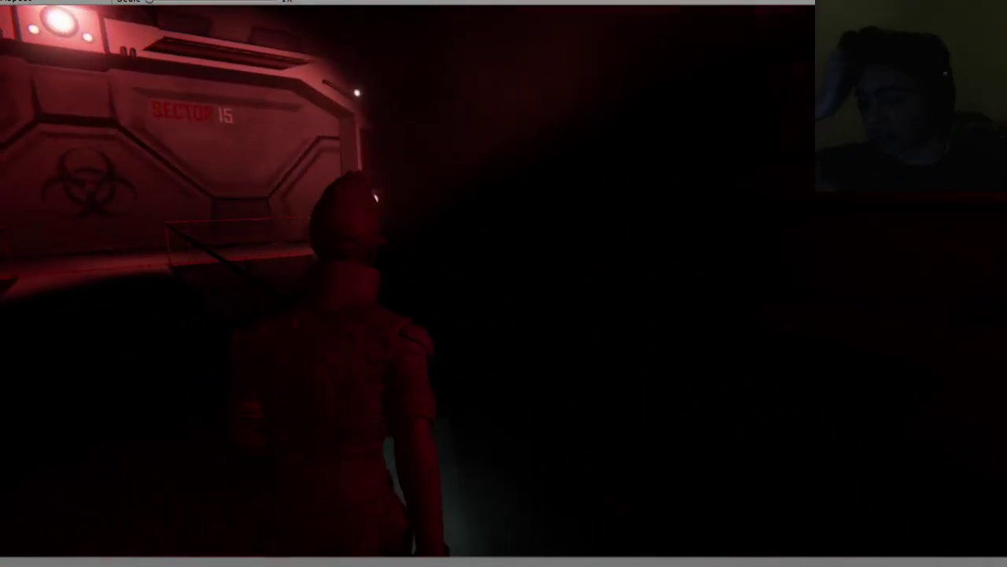
{"action": "key", "text": "w"}
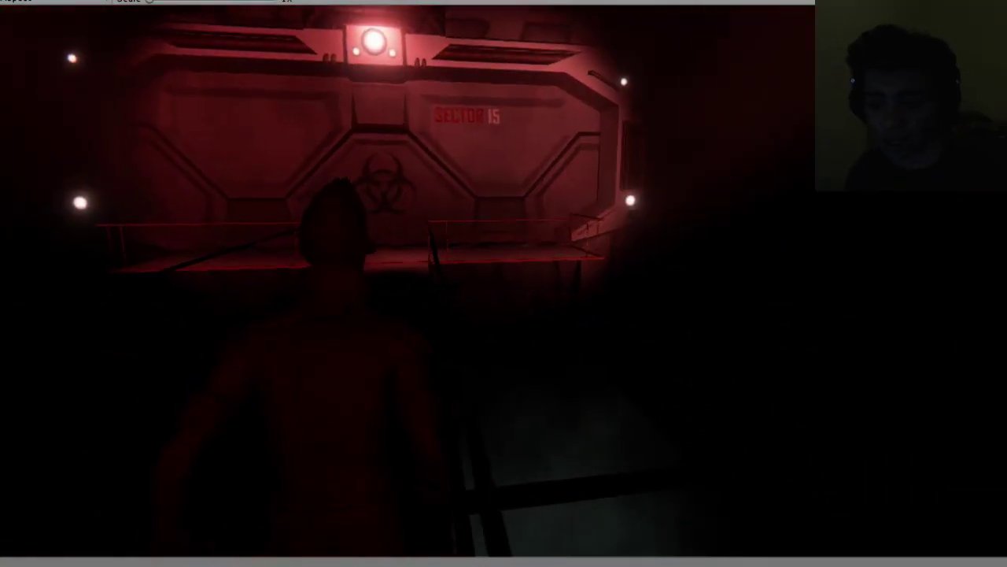
{"action": "key", "text": "w"}
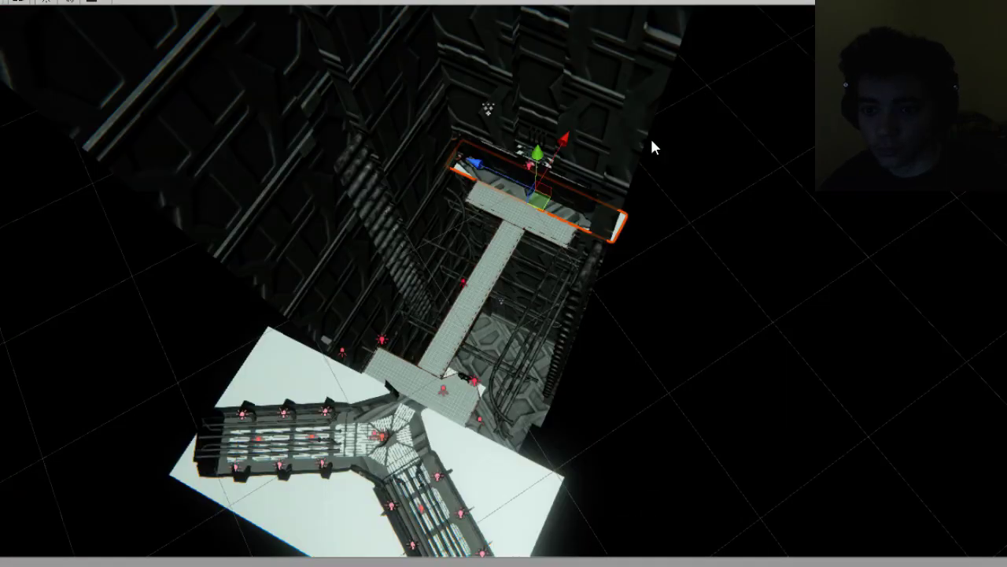
Duplicate the door floor plane and move the copy back to the starting corridor.
{"action": "left_click_drag", "start_coordinate": [650, 136], "coordinate": [548, 334], "text": "alt"}
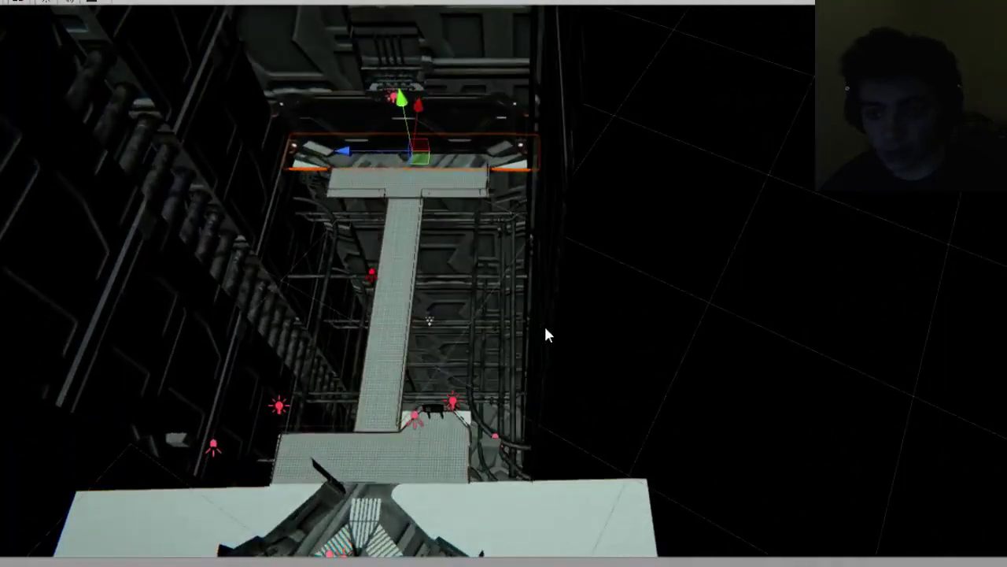
{"action": "left_click_drag", "start_coordinate": [416, 114], "coordinate": [357, 292]}
{"action": "left_click_drag", "start_coordinate": [599, 352], "coordinate": [583, 33], "text": "alt"}
{"action": "left_click_drag", "start_coordinate": [667, 96], "coordinate": [414, 276]}
{"action": "left_click_drag", "start_coordinate": [387, 214], "coordinate": [211, 334], "text": "alt"}
{"action": "left_click_drag", "start_coordinate": [267, 363], "coordinate": [327, 387]}
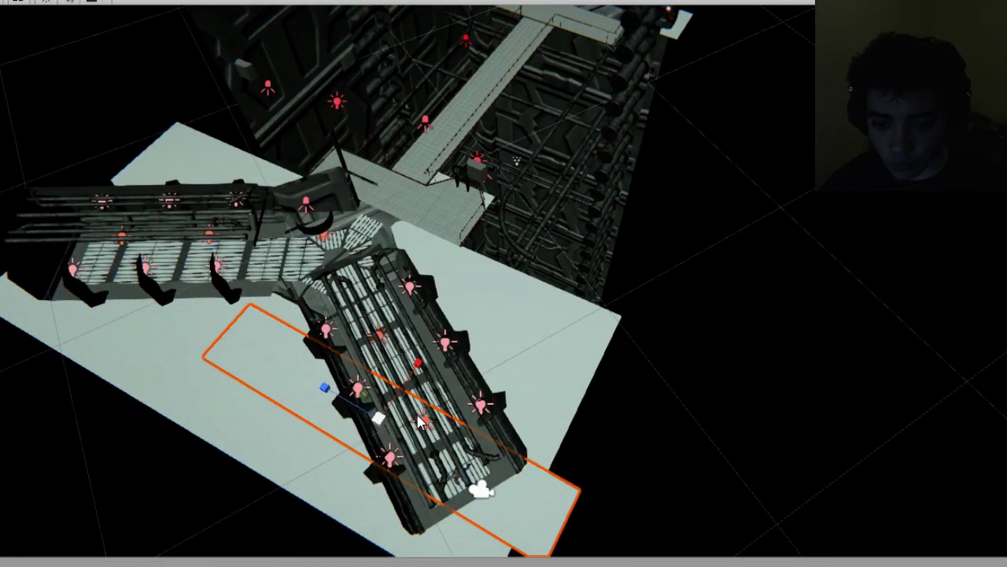
Rotate the copied plane upright and turn it parallel to the starting corridor's side wall.
{"action": "key", "text": "f"}
{"action": "scroll", "coordinate": [629, 378], "scroll_direction": "up", "scroll_amount": 10}
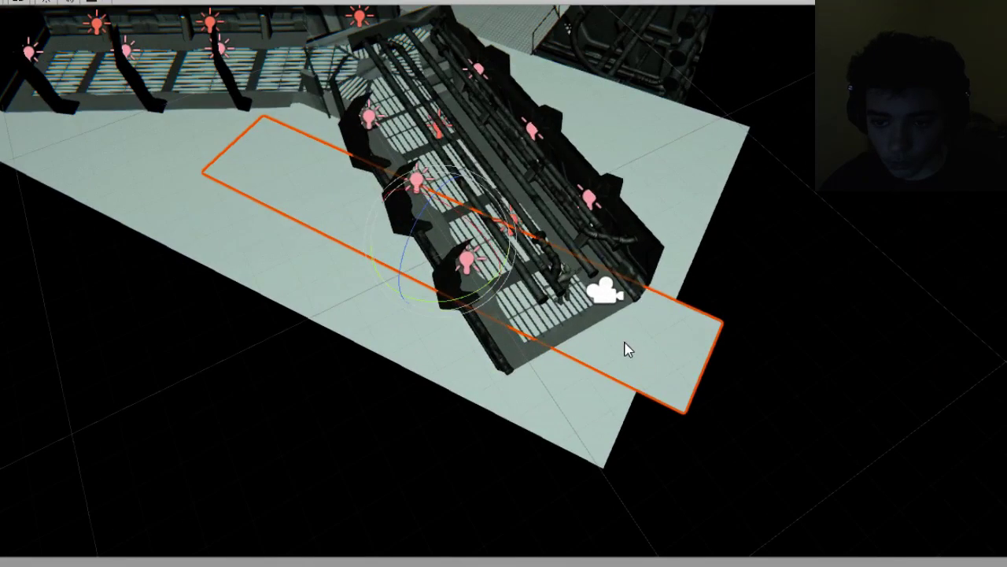
{"action": "left_click_drag", "start_coordinate": [624, 349], "coordinate": [442, 283], "text": "alt"}
{"action": "left_click_drag", "start_coordinate": [440, 195], "coordinate": [665, 126]}
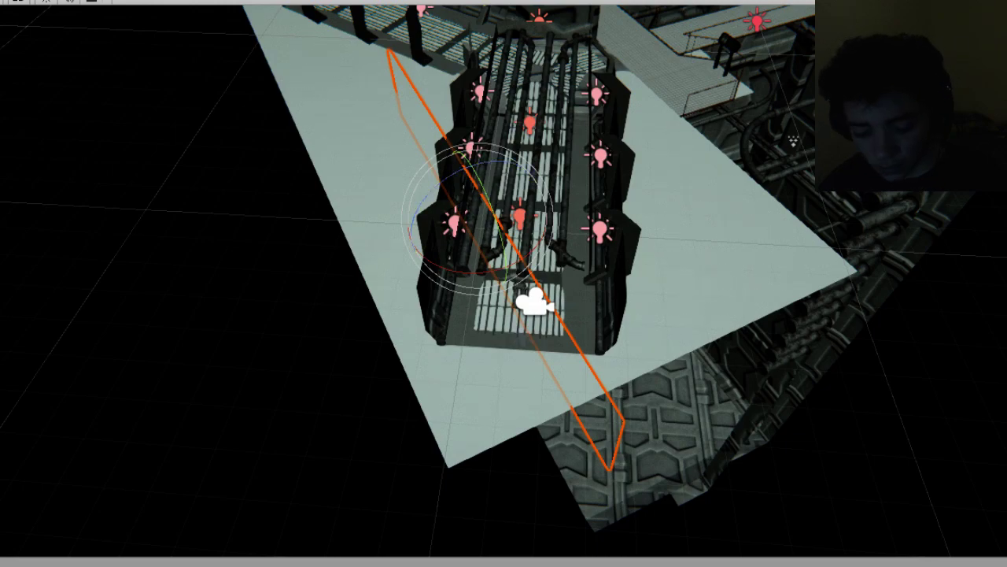
{"action": "mouse_move", "coordinate": [665, 126]}
{"action": "left_mouse_down"}
{"action": "mouse_move", "coordinate": [582, 142]}
{"action": "mouse_move", "coordinate": [666, 126]}
{"action": "left_mouse_up"}
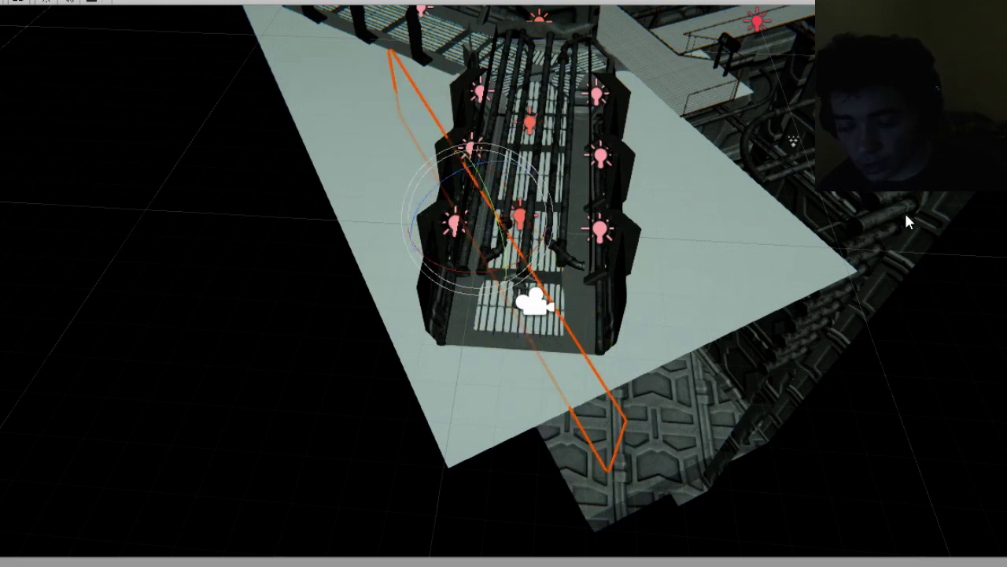
{"action": "left_click_drag", "start_coordinate": [485, 274], "coordinate": [442, 287]}
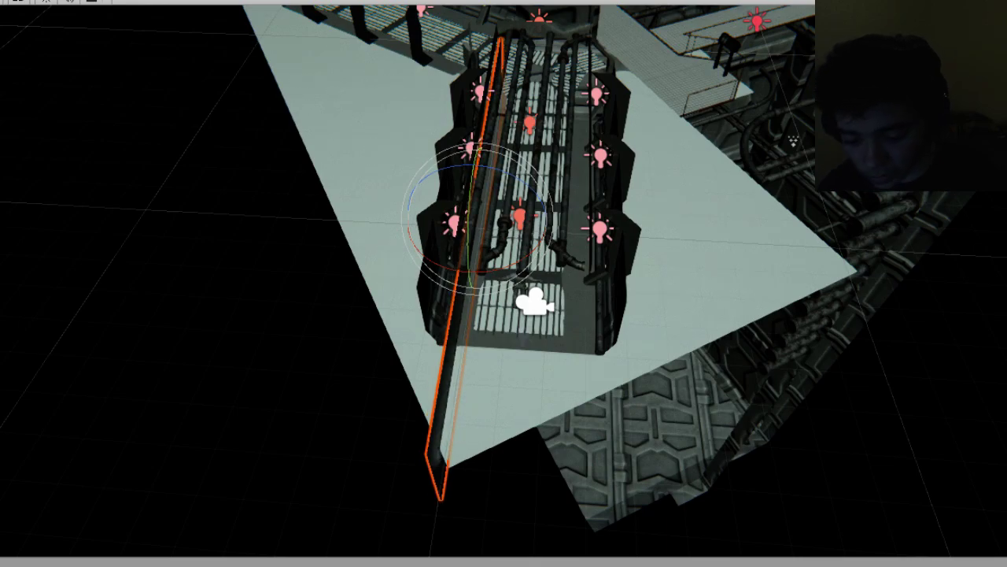
Shift the upright plane sideways against the corridor's side wall and raise it above floor level.
{"action": "left_click_drag", "start_coordinate": [545, 224], "coordinate": [519, 226]}
{"action": "scroll", "coordinate": [690, 382], "scroll_direction": "down", "scroll_amount": 5, "text": "alt"}
{"action": "scroll", "coordinate": [688, 403], "scroll_direction": "up", "scroll_amount": 6, "text": "alt"}
{"action": "scroll", "coordinate": [687, 404], "scroll_direction": "up", "scroll_amount": 4}
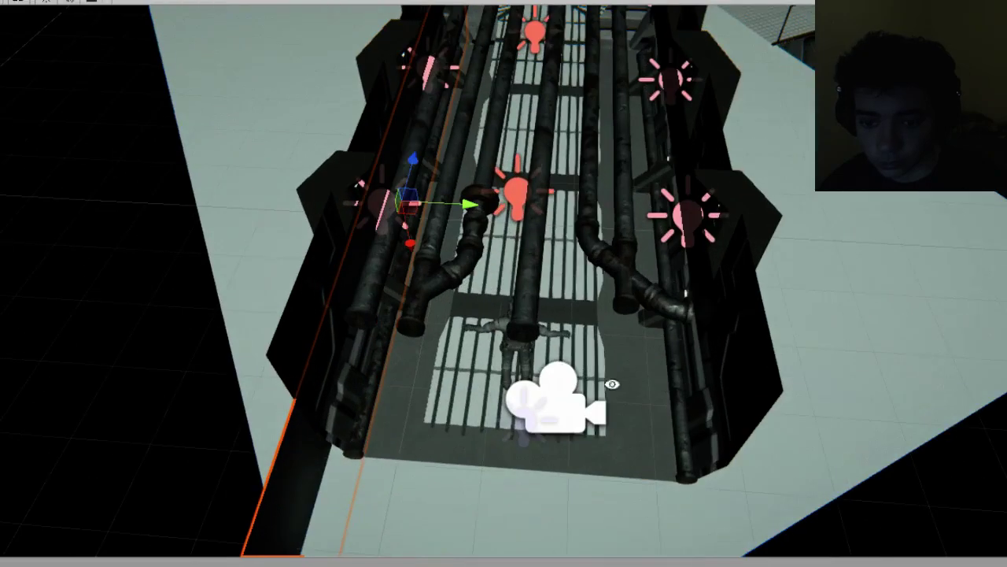
{"action": "left_click_drag", "start_coordinate": [612, 384], "coordinate": [567, 137], "text": "alt"}
{"action": "middle_click_drag", "start_coordinate": [567, 137], "coordinate": [649, 279]}
{"action": "scroll", "coordinate": [649, 279], "scroll_direction": "up", "scroll_amount": 4}
{"action": "left_click_drag", "start_coordinate": [648, 277], "coordinate": [619, 269], "text": "alt"}
{"action": "left_click_drag", "start_coordinate": [542, 435], "coordinate": [545, 359]}
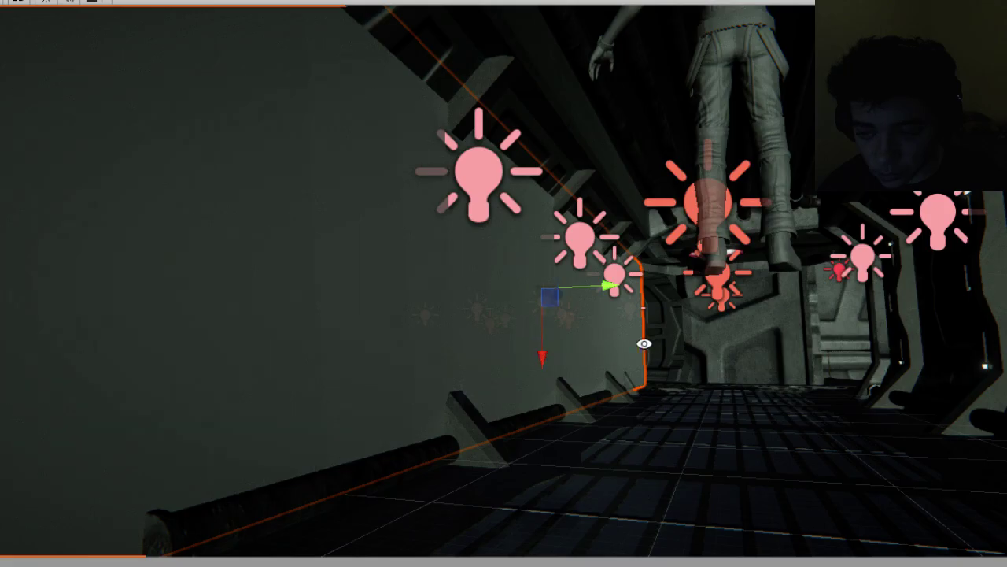
Shorten the wall plane so its length fits the starting corridor's side wall.
{"action": "left_click_drag", "start_coordinate": [644, 343], "coordinate": [237, 438], "text": "alt"}
{"action": "middle_click_drag", "start_coordinate": [598, 338], "coordinate": [249, 280]}
{"action": "scroll", "coordinate": [541, 291], "scroll_direction": "down", "scroll_amount": 5}
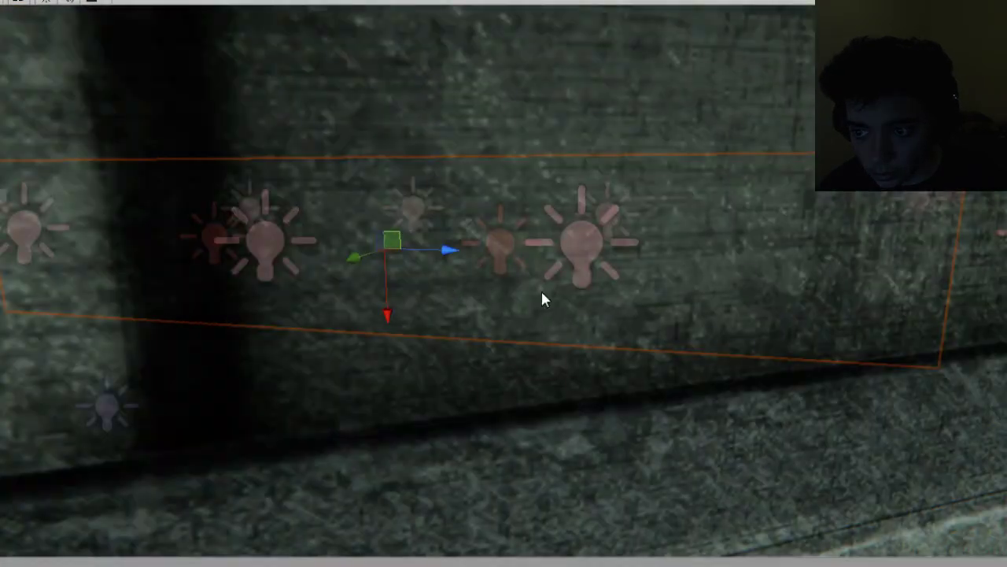
{"action": "left_click_drag", "start_coordinate": [694, 284], "coordinate": [546, 271], "text": "alt"}
{"action": "scroll", "coordinate": [596, 276], "scroll_direction": "up", "scroll_amount": 4}
{"action": "left_click_drag", "start_coordinate": [653, 276], "coordinate": [719, 353], "text": "alt"}
{"action": "scroll", "coordinate": [713, 355], "scroll_direction": "down", "scroll_amount": 5}
{"action": "middle_click_drag", "start_coordinate": [406, 299], "coordinate": [578, 354]}
{"action": "left_click_drag", "start_coordinate": [578, 354], "coordinate": [581, 437], "text": "alt"}
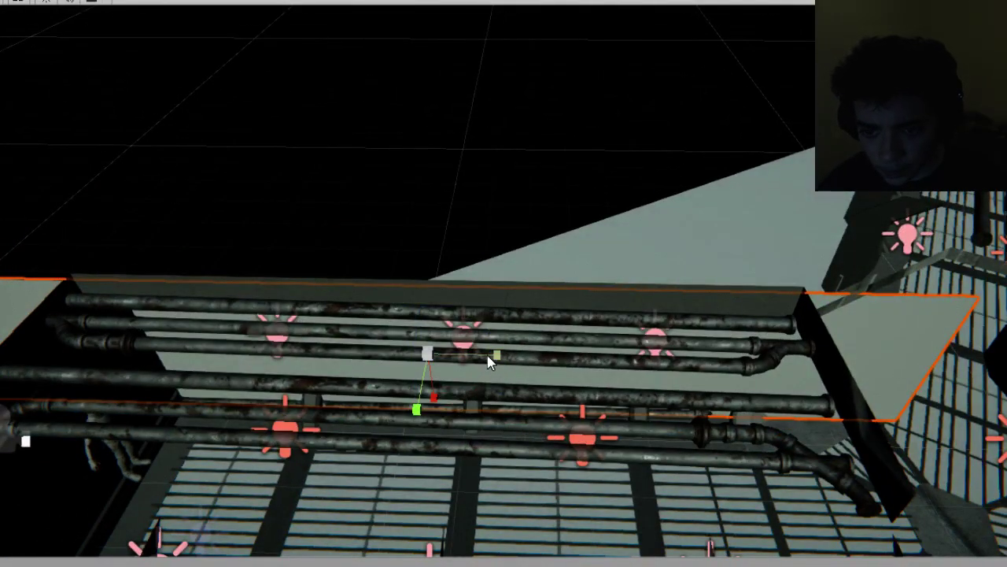
{"action": "left_click_drag", "start_coordinate": [488, 355], "coordinate": [443, 276]}
Slide the wall plane along the corridor so it covers the wall from the closed end to the junction.
{"action": "left_click_drag", "start_coordinate": [326, 179], "coordinate": [461, 201]}
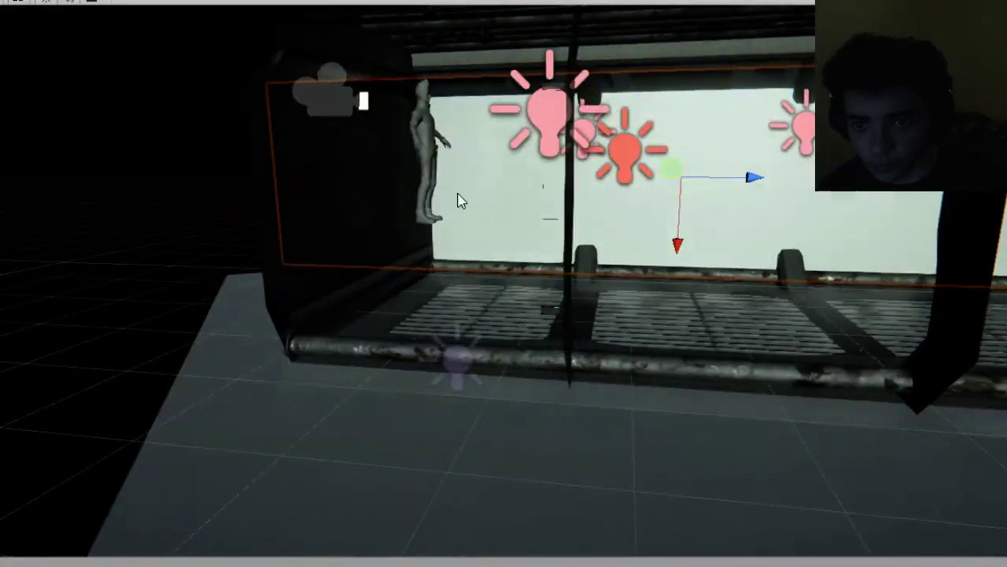
{"action": "left_click_drag", "start_coordinate": [747, 182], "coordinate": [766, 184]}
{"action": "left_click_drag", "start_coordinate": [740, 222], "coordinate": [367, 253], "text": "alt"}
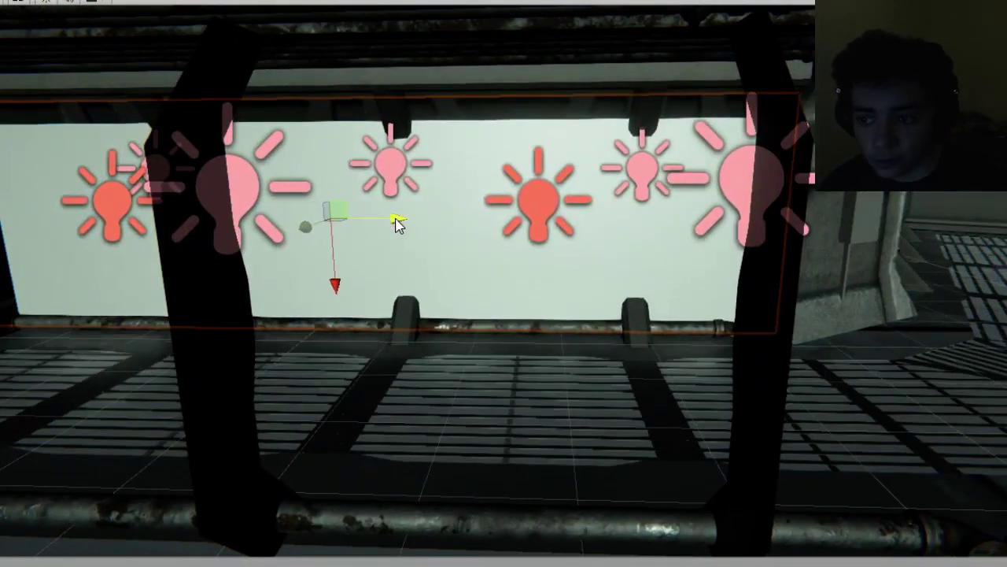
{"action": "left_click_drag", "start_coordinate": [324, 229], "coordinate": [710, 218], "text": "alt"}
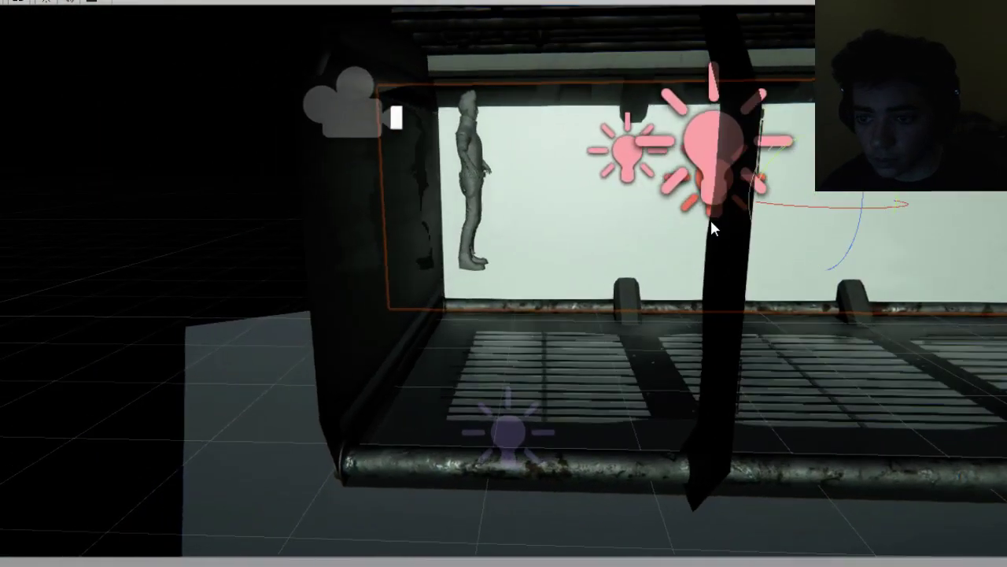
{"action": "left_click_drag", "start_coordinate": [892, 210], "coordinate": [606, 371], "text": "alt"}
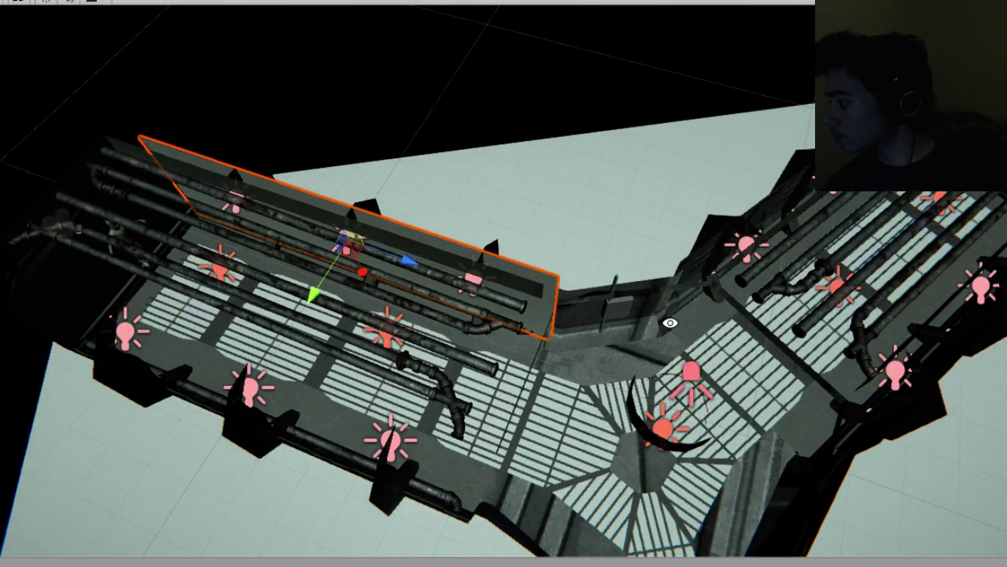
{"action": "left_click_drag", "start_coordinate": [670, 323], "coordinate": [592, 278], "text": "alt"}
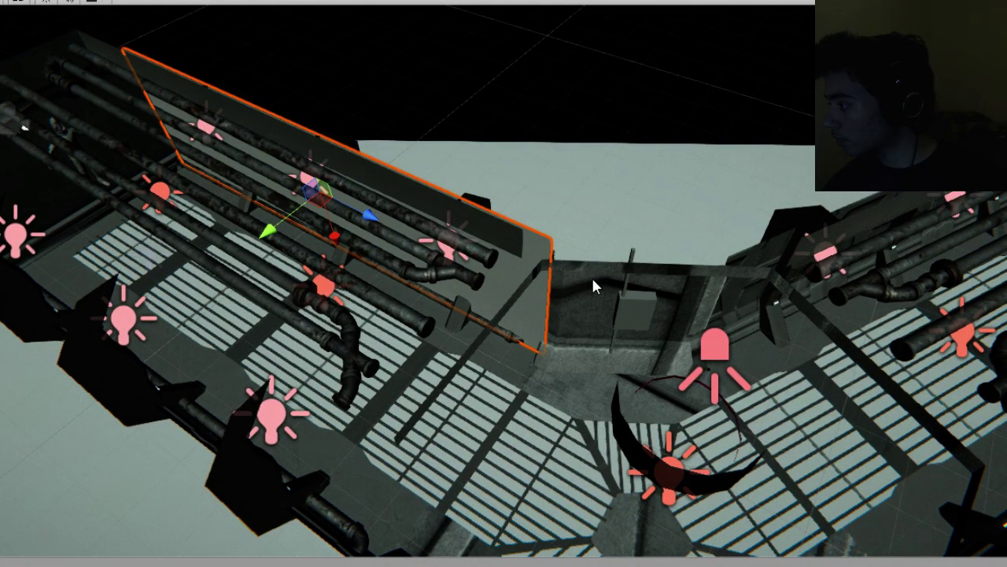
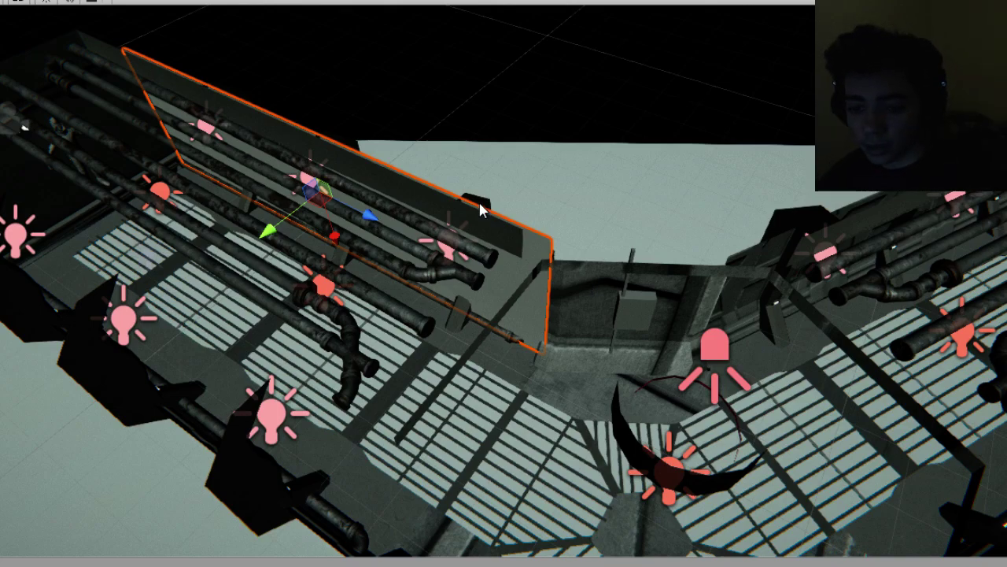
Duplicate the wall plane, place the copy at the junction and rotate it parallel to the angled corner panel.
{"action": "right_click_drag", "start_coordinate": [591, 275], "coordinate": [596, 295]}
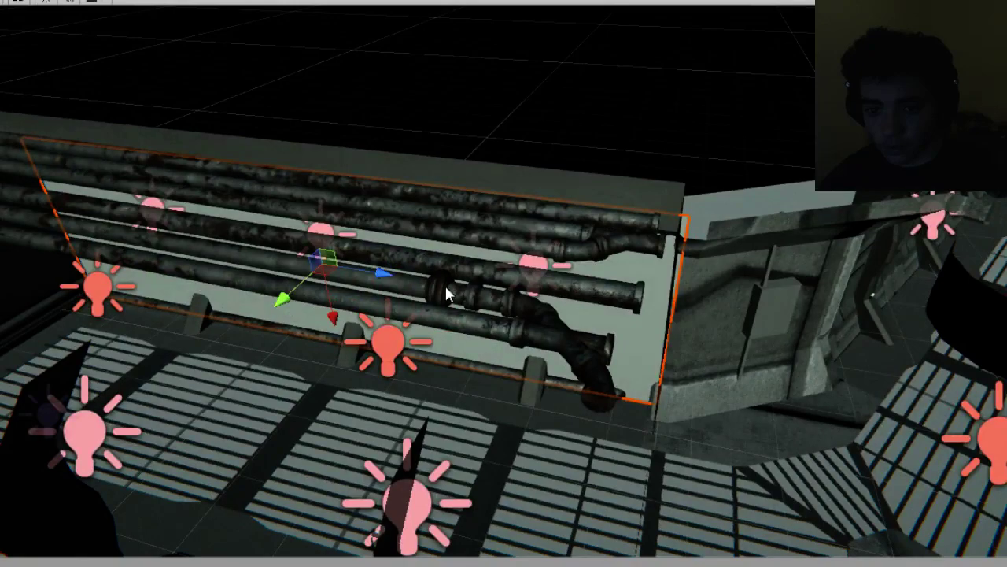
{"action": "left_click", "coordinate": [787, 275]}
{"action": "key", "text": "f"}
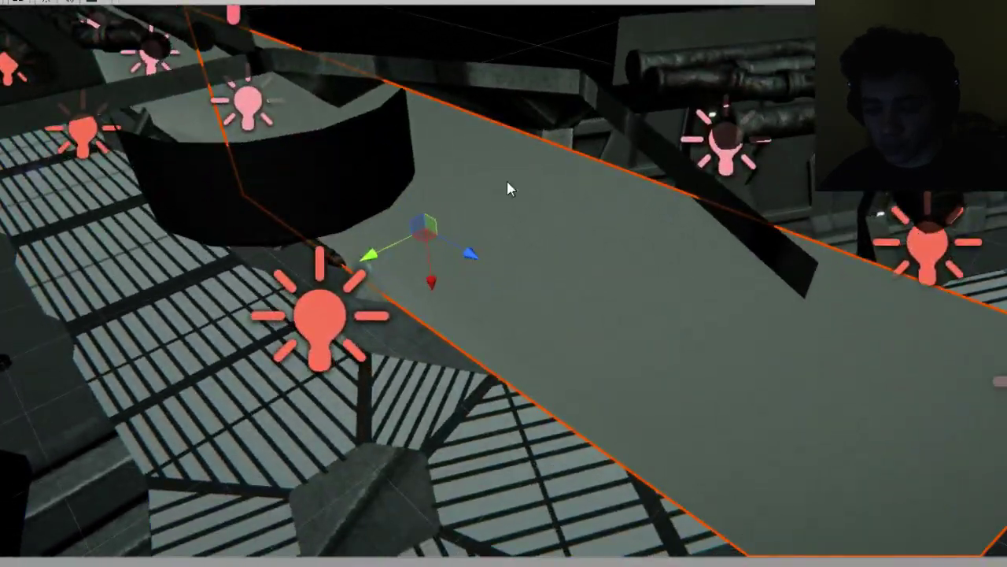
{"action": "left_click_drag", "start_coordinate": [443, 267], "coordinate": [529, 264]}
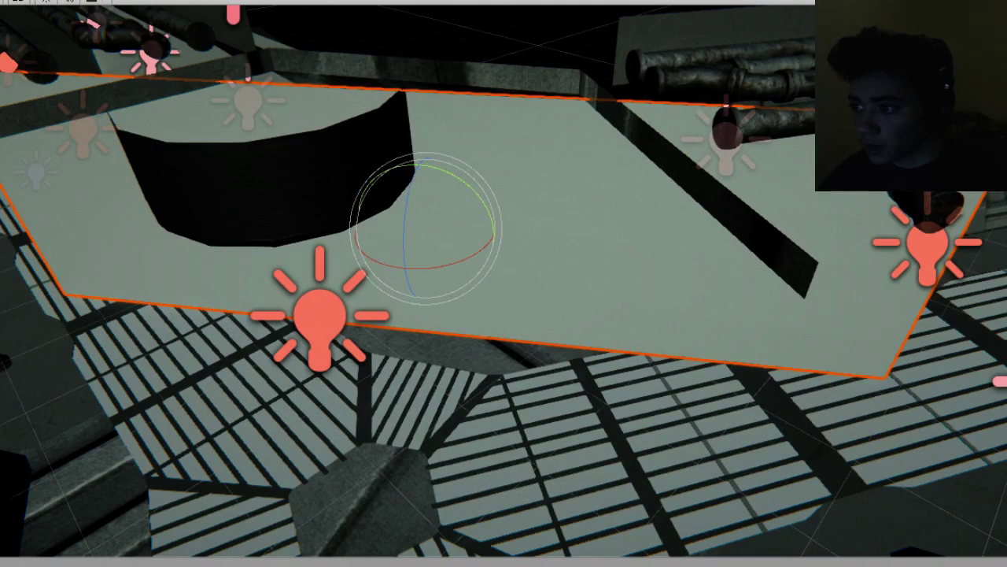
{"action": "key", "text": "ctrl+z"}
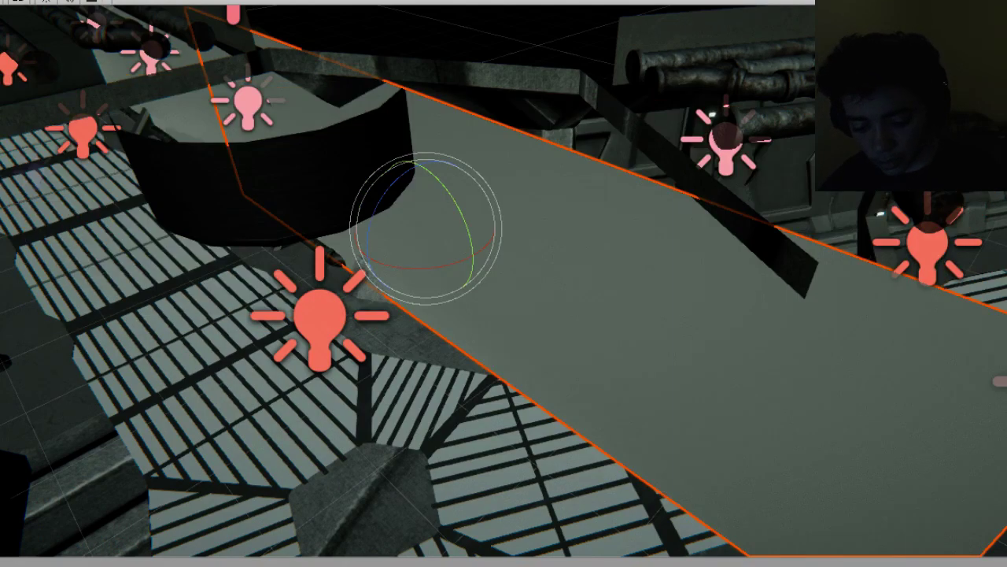
{"action": "key", "text": "ctrl+z"}
{"action": "key", "text": "ctrl+z"}
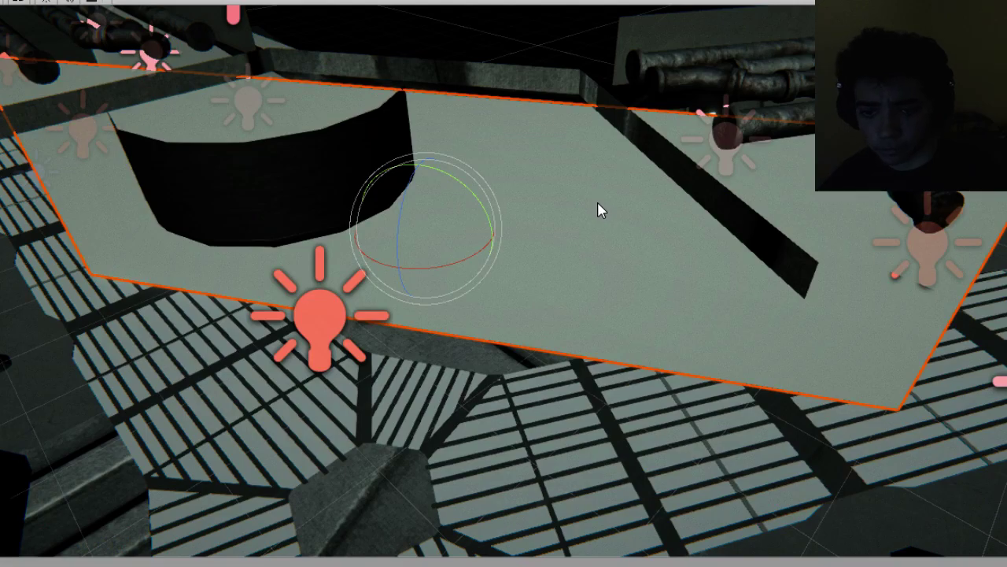
Move the junction plane back against the angled corner panel between the two corridors.
{"action": "key", "text": "w"}
{"action": "left_click_drag", "start_coordinate": [598, 203], "coordinate": [452, 208], "text": "alt"}
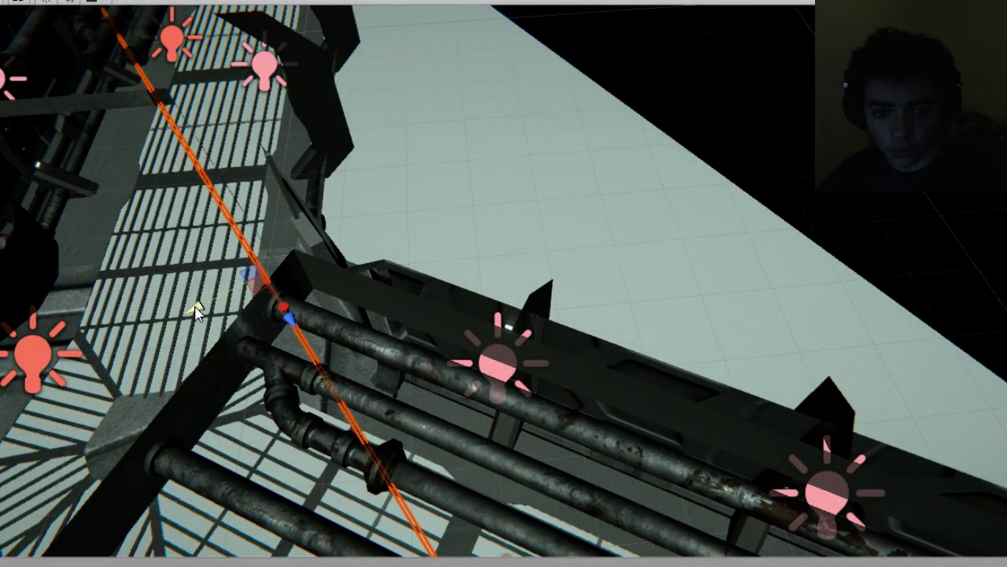
{"action": "left_click_drag", "start_coordinate": [196, 306], "coordinate": [460, 194]}
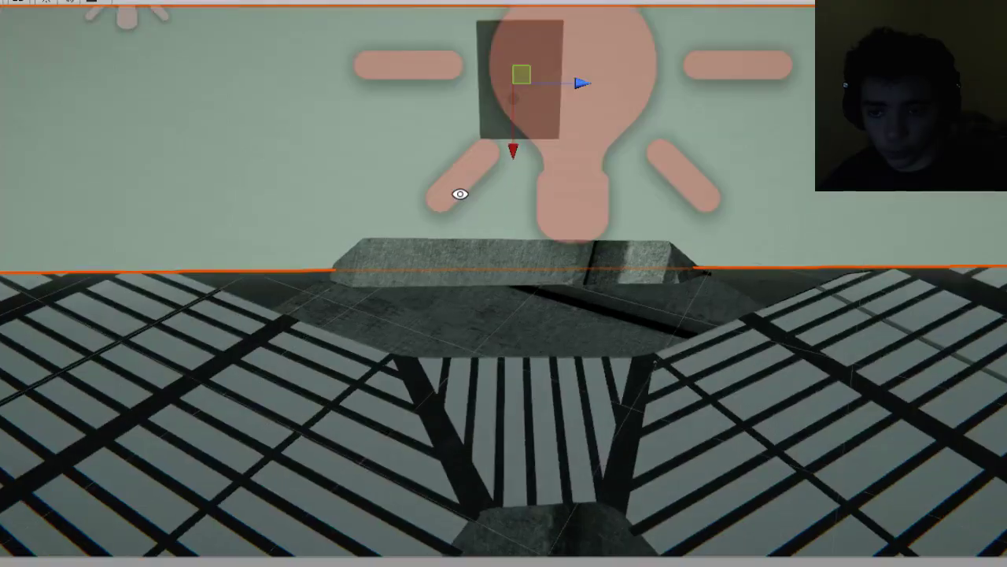
Narrow the junction plane so it spans little more than the angled corner panel between the two corridors.
{"action": "right_click_drag", "start_coordinate": [460, 193], "coordinate": [787, 241]}
{"action": "scroll", "coordinate": [784, 207], "scroll_direction": "up", "scroll_amount": 1}
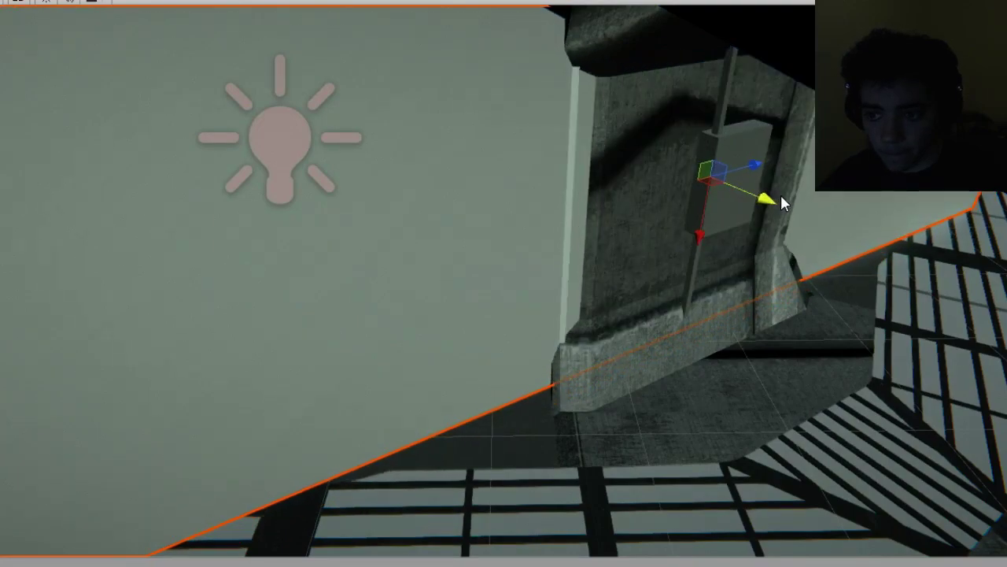
{"action": "left_click_drag", "start_coordinate": [781, 196], "coordinate": [785, 229]}
{"action": "key", "text": "e"}
{"action": "key", "text": "r"}
{"action": "key", "text": "w"}
{"action": "scroll", "coordinate": [785, 229], "scroll_direction": "up", "scroll_amount": 2}
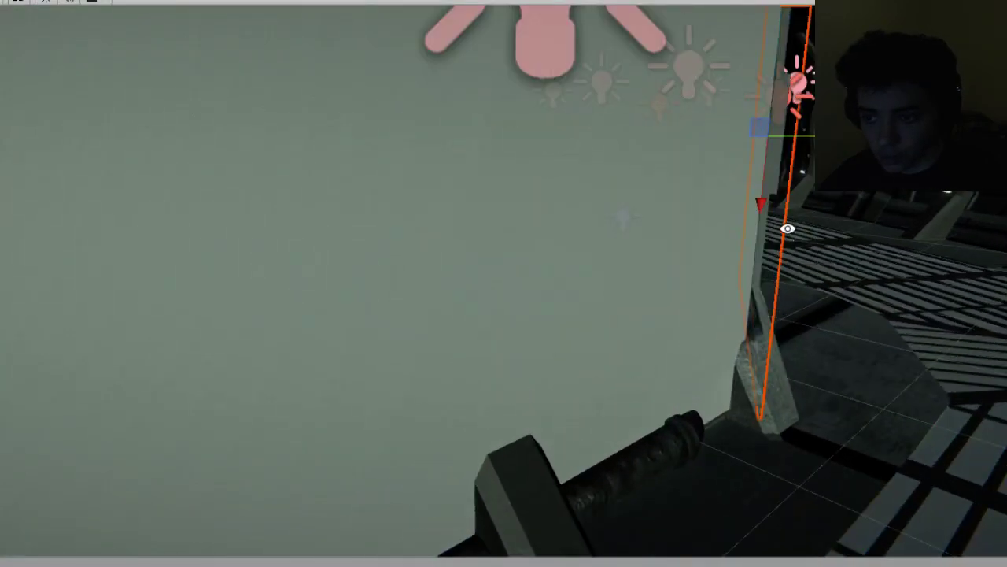
{"action": "mouse_move", "coordinate": [831, 138]}
{"action": "left_mouse_down", "text": "alt"}
{"action": "mouse_move", "coordinate": [720, 140]}
{"action": "mouse_move", "coordinate": [710, 150]}
{"action": "mouse_move", "coordinate": [844, 146]}
{"action": "left_mouse_up", "text": "alt"}
{"action": "right_click_drag", "start_coordinate": [677, 166], "coordinate": [385, 189]}
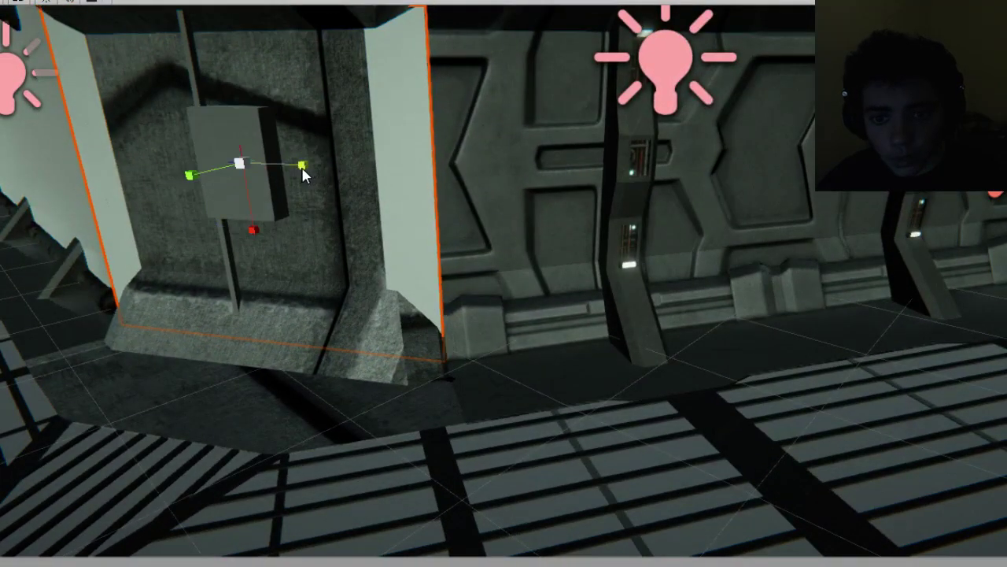
{"action": "left_click_drag", "start_coordinate": [303, 169], "coordinate": [299, 170]}
{"action": "left_click_drag", "start_coordinate": [299, 169], "coordinate": [225, 170], "text": "alt"}
Finish fitting the junction plane's width and bring it forward over the face of the angled corner panel.
{"action": "middle_click_drag", "start_coordinate": [241, 188], "coordinate": [405, 261]}
{"action": "left_click_drag", "start_coordinate": [405, 261], "coordinate": [299, 234], "text": "alt"}
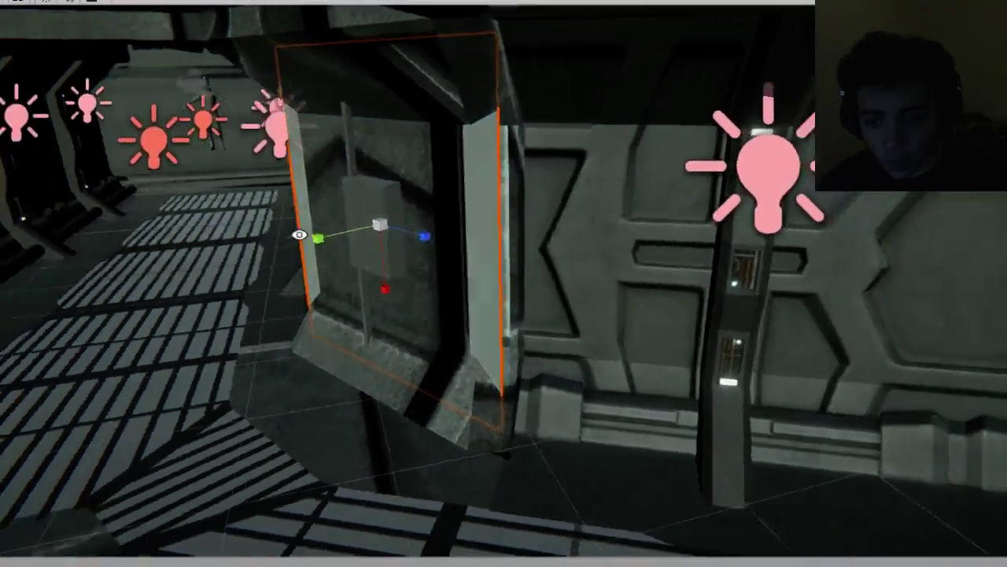
{"action": "right_click_drag", "start_coordinate": [299, 235], "coordinate": [733, 308]}
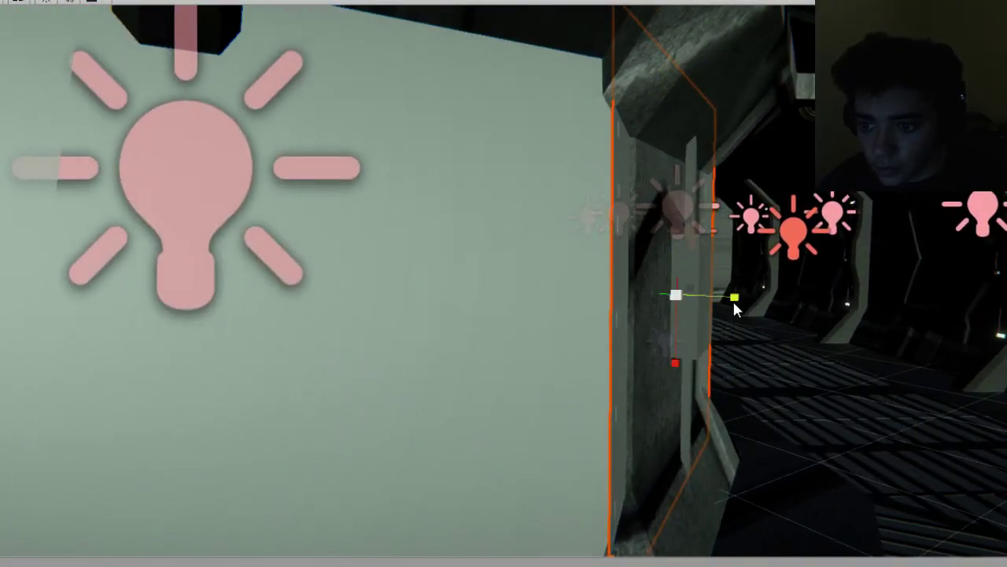
{"action": "key", "text": "f"}
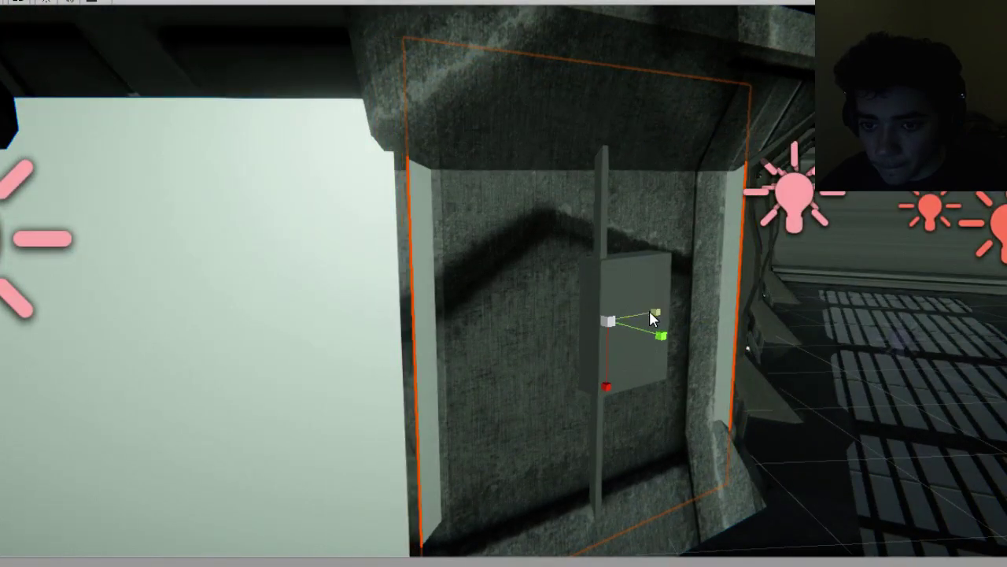
{"action": "left_click_drag", "start_coordinate": [619, 323], "coordinate": [522, 343], "text": "alt"}
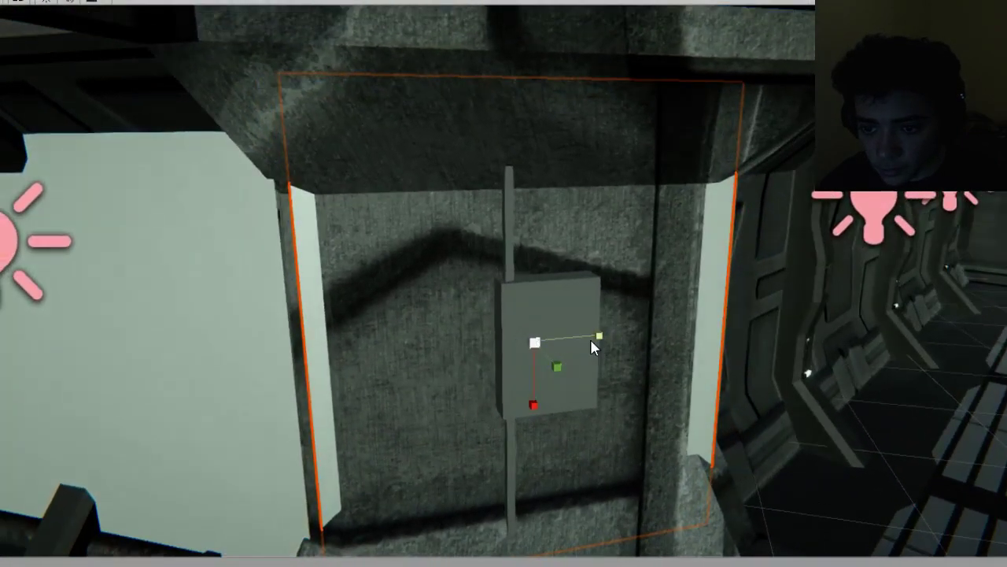
{"action": "left_click_drag", "start_coordinate": [591, 339], "coordinate": [376, 305]}
{"action": "left_click_drag", "start_coordinate": [314, 289], "coordinate": [504, 314], "text": "alt"}
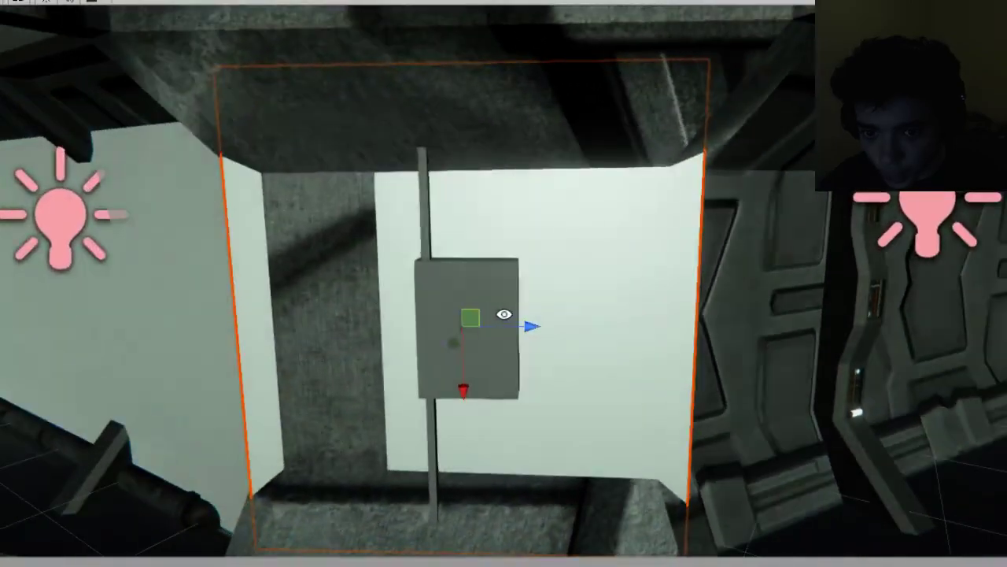
Duplicate the starting corridor's wall plane, move the copy to the second corridor and rotate it by 60 degrees, parallel to that corridor's wall.
{"action": "right_click_drag", "start_coordinate": [399, 245], "coordinate": [536, 367]}
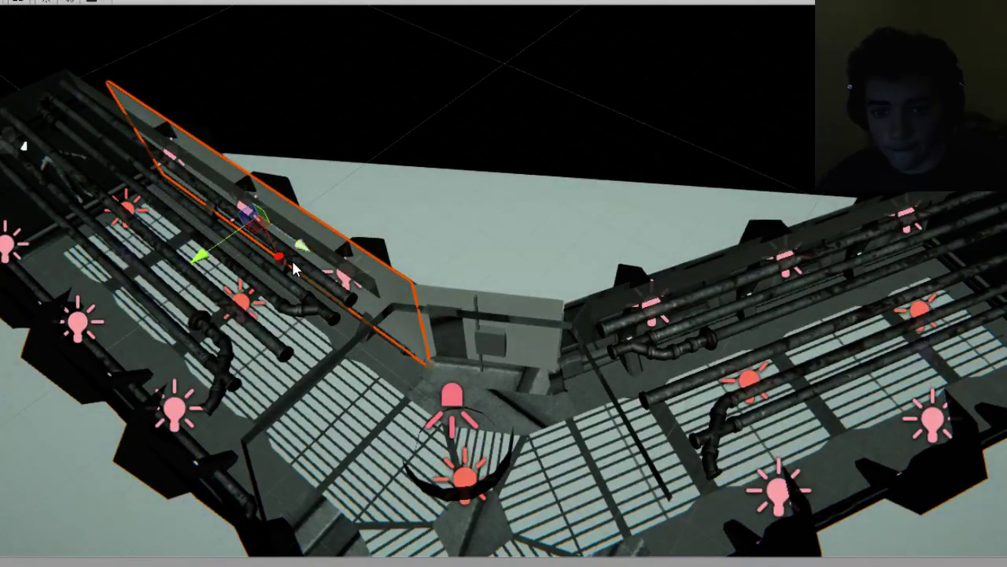
{"action": "left_click", "coordinate": [543, 369]}
{"action": "middle_click_drag", "start_coordinate": [644, 337], "coordinate": [565, 309]}
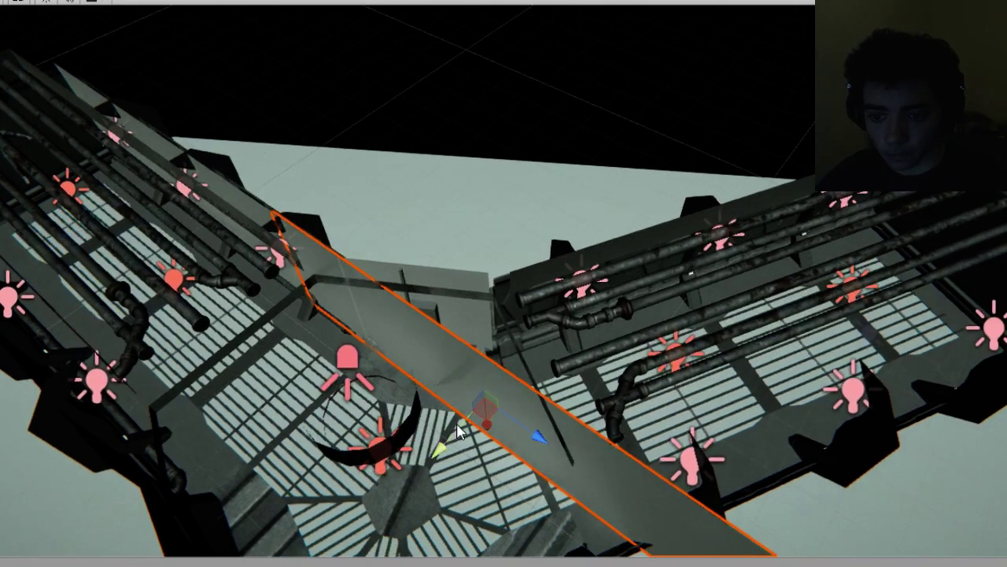
{"action": "left_click_drag", "start_coordinate": [441, 454], "coordinate": [650, 344]}
{"action": "key", "text": "e"}
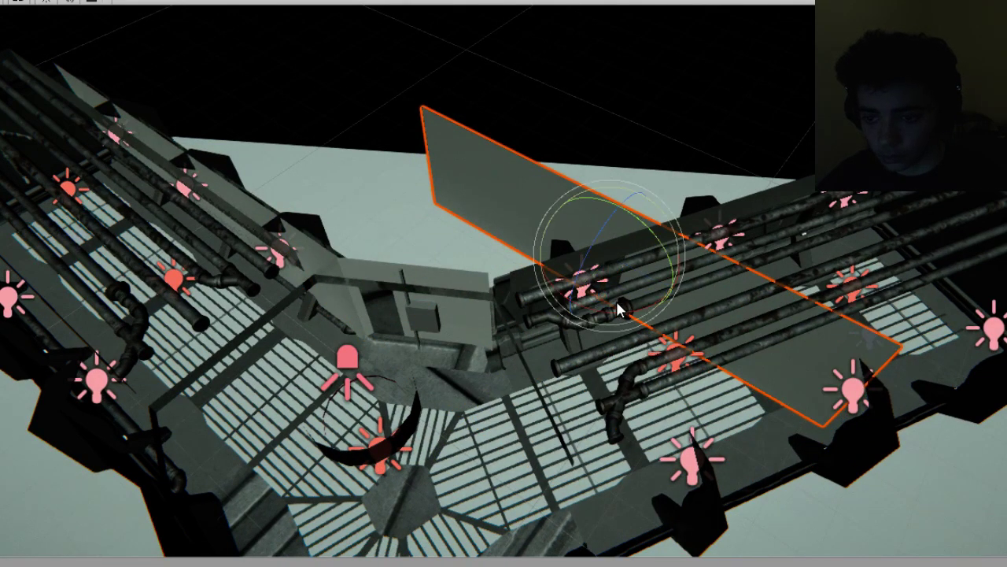
{"action": "left_click_drag", "start_coordinate": [602, 315], "coordinate": [746, 329]}
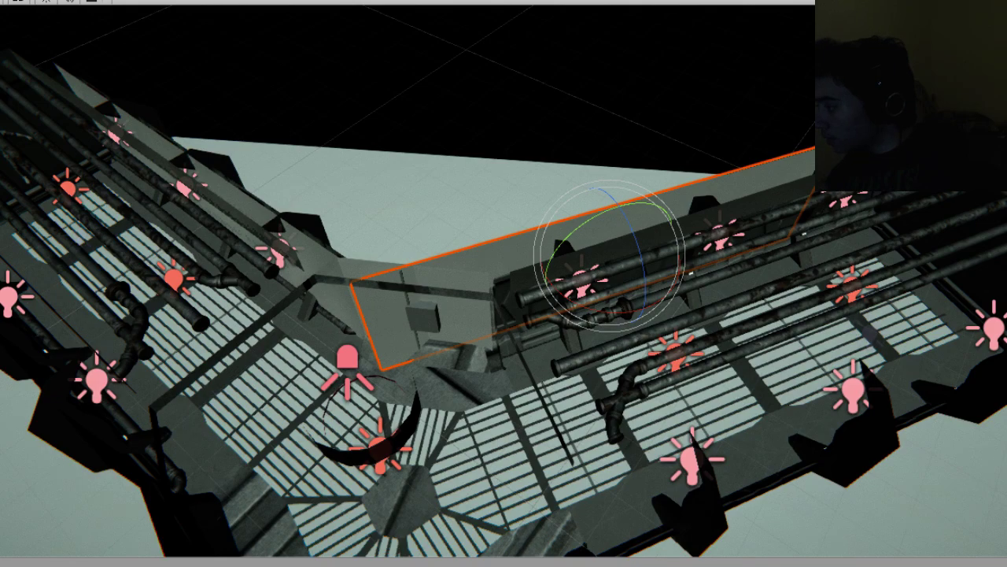
{"action": "key", "text": "ctrl+z"}
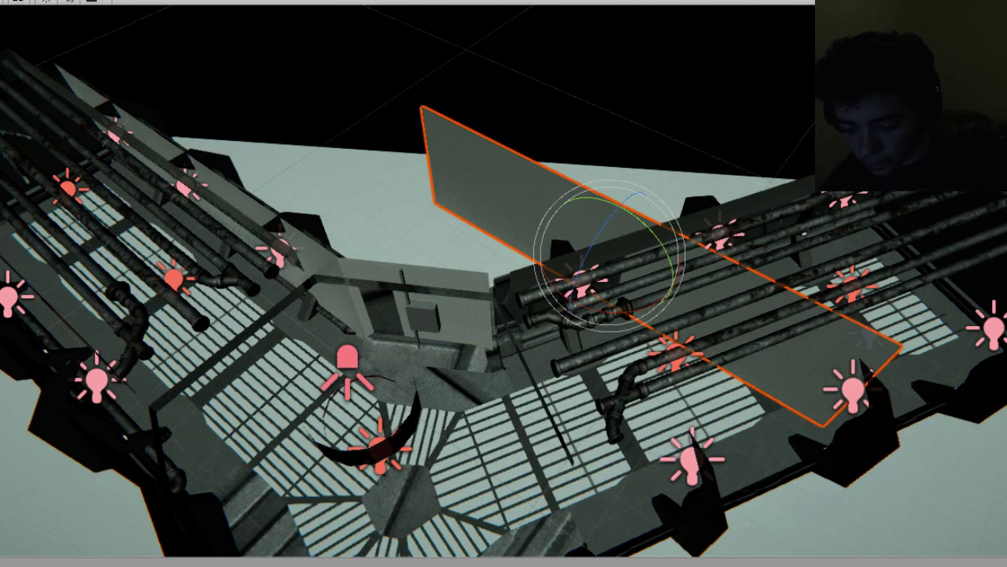
{"action": "type", "text": "60"}
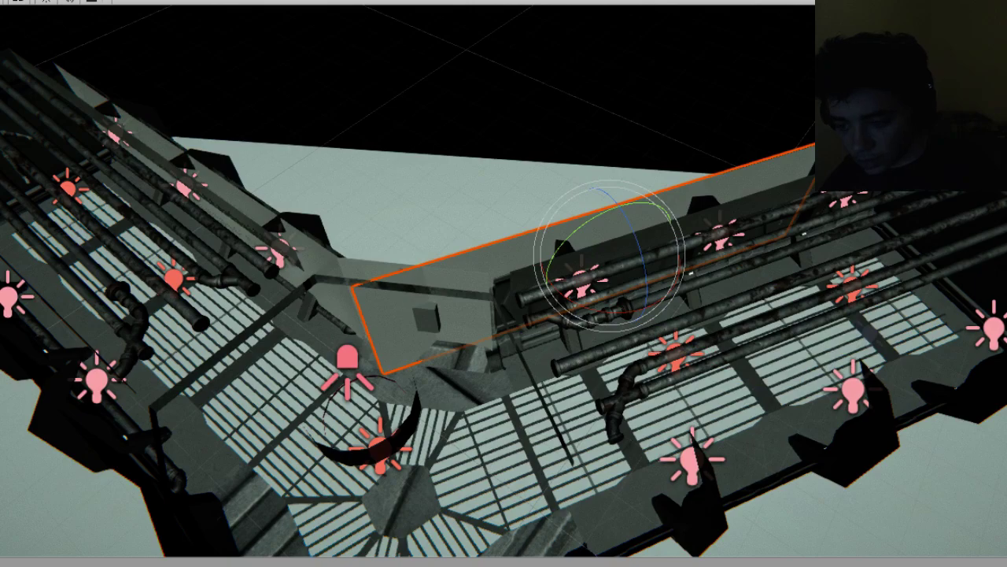
{"action": "left_click_drag", "start_coordinate": [630, 304], "coordinate": [644, 324]}
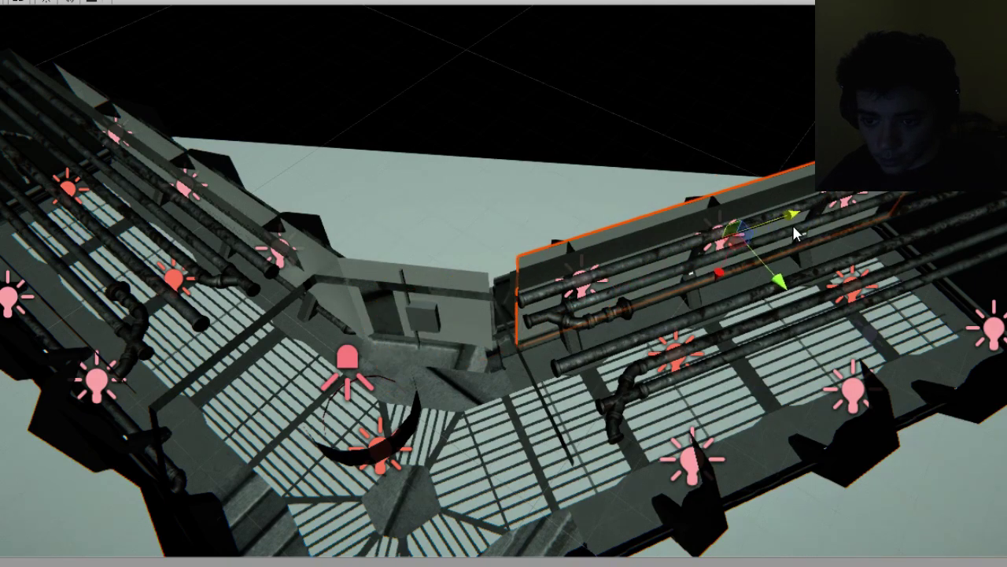
Set the copied plane flush against the second corridor's inner side wall, starting next to the angled corner panel.
{"action": "key", "text": "f"}
{"action": "left_click_drag", "start_coordinate": [761, 290], "coordinate": [537, 178], "text": "alt"}
{"action": "scroll", "coordinate": [538, 178], "scroll_direction": "up", "scroll_amount": 4}
{"action": "left_click_drag", "start_coordinate": [481, 272], "coordinate": [488, 208], "text": "alt"}
{"action": "middle_click_drag", "start_coordinate": [340, 225], "coordinate": [346, 184]}
{"action": "left_click_drag", "start_coordinate": [586, 237], "coordinate": [566, 251]}
{"action": "left_click_drag", "start_coordinate": [499, 268], "coordinate": [531, 260], "text": "alt"}
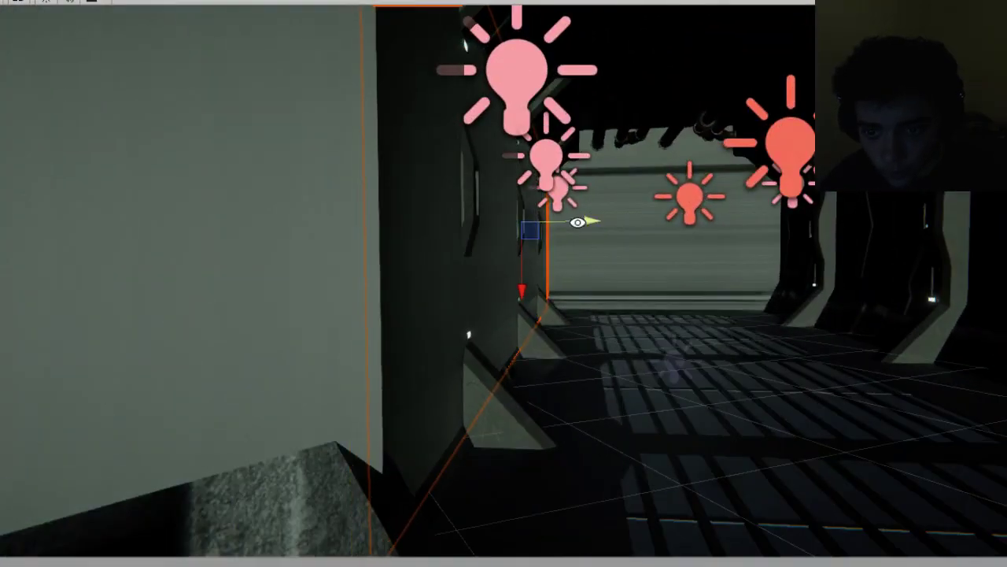
{"action": "left_click_drag", "start_coordinate": [577, 222], "coordinate": [721, 281], "text": "alt"}
{"action": "key", "text": "f"}
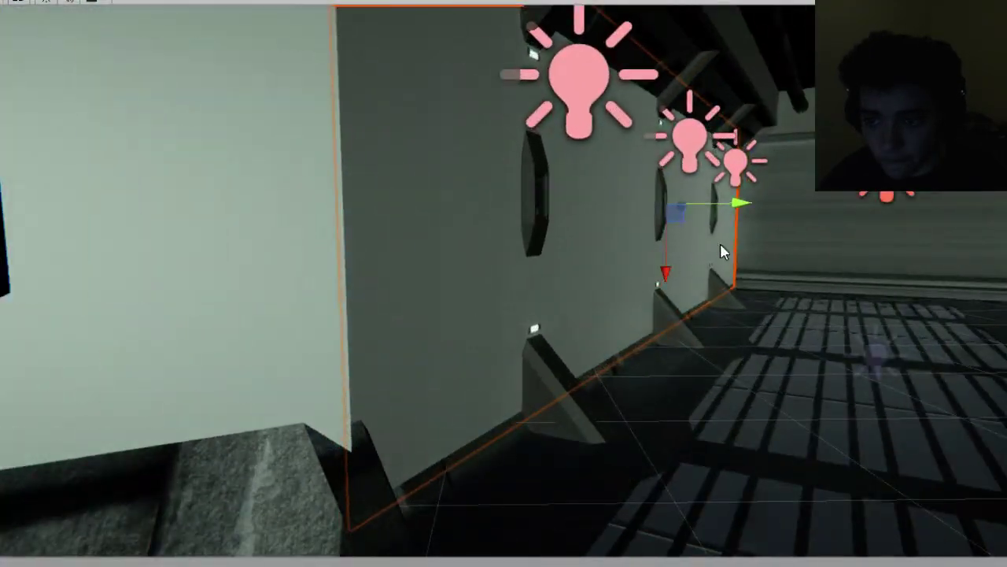
Duplicate the second corridor's wall plane, move the copy across to the opposite side and flip it to face inward.
{"action": "left_click_drag", "start_coordinate": [746, 206], "coordinate": [741, 355]}
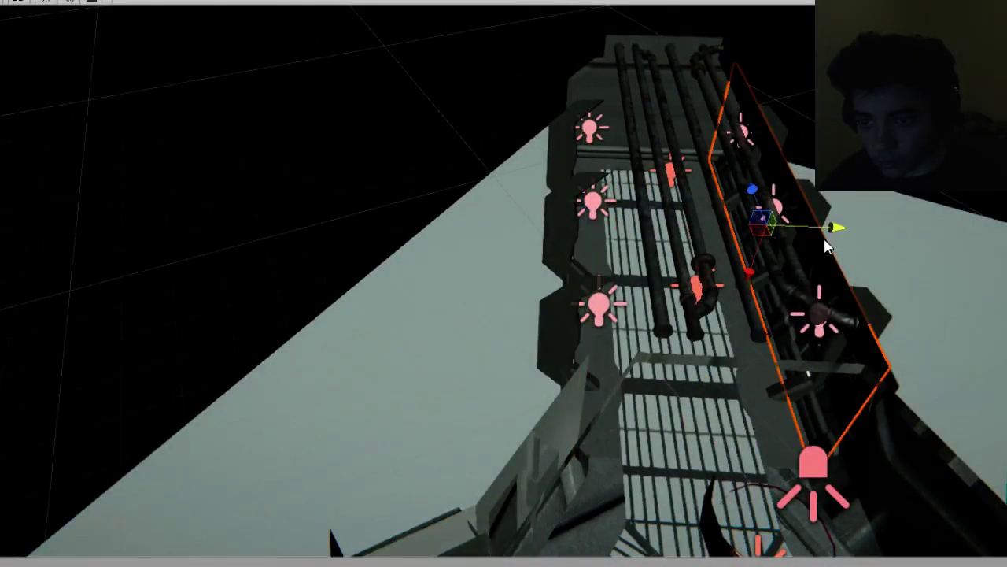
{"action": "left_click_drag", "start_coordinate": [796, 242], "coordinate": [715, 268], "text": "alt"}
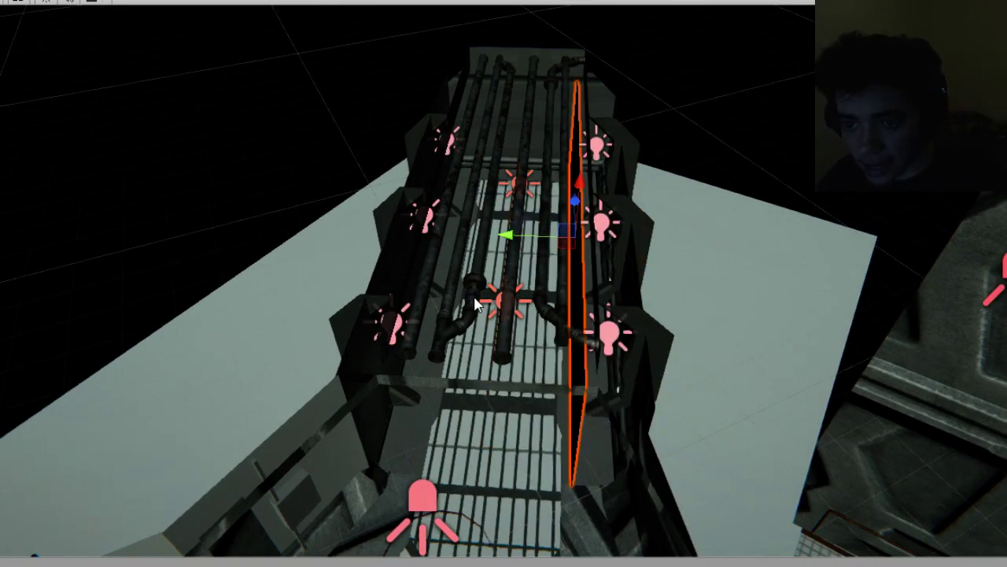
{"action": "left_click_drag", "start_coordinate": [510, 230], "coordinate": [529, 224]}
{"action": "left_click_drag", "start_coordinate": [544, 278], "coordinate": [641, 201], "text": "alt"}
{"action": "scroll", "coordinate": [642, 200], "scroll_direction": "up", "scroll_amount": 5}
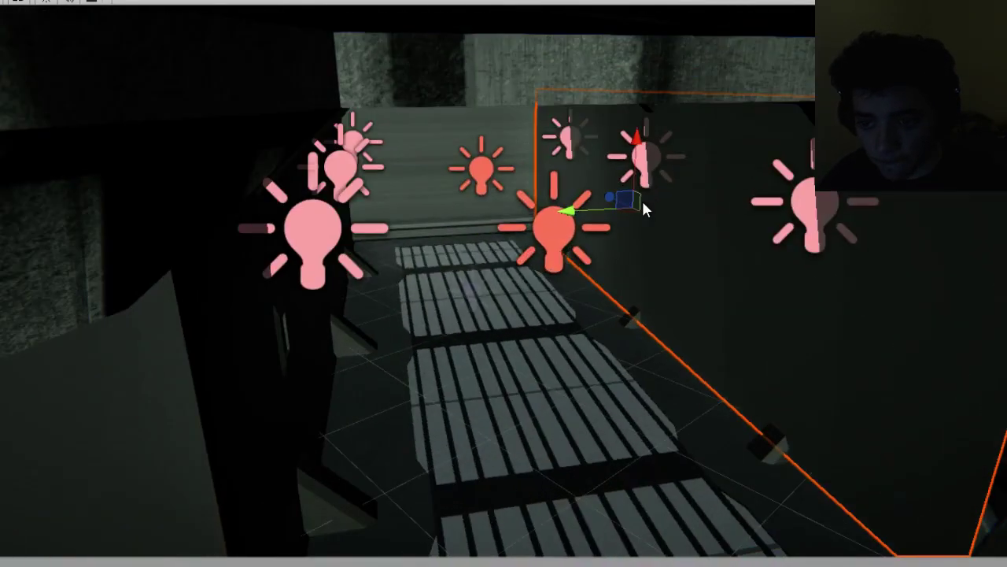
Push the flipped plane back until it sits against the second corridor's outer side wall.
{"action": "middle_click_drag", "start_coordinate": [641, 296], "coordinate": [520, 192]}
{"action": "scroll", "coordinate": [524, 187], "scroll_direction": "up", "scroll_amount": 3}
{"action": "left_click_drag", "start_coordinate": [480, 311], "coordinate": [503, 225], "text": "alt"}
{"action": "middle_click_drag", "start_coordinate": [504, 225], "coordinate": [474, 281]}
{"action": "left_click_drag", "start_coordinate": [374, 237], "coordinate": [354, 347]}
{"action": "scroll", "coordinate": [407, 315], "scroll_direction": "down", "scroll_amount": 6}
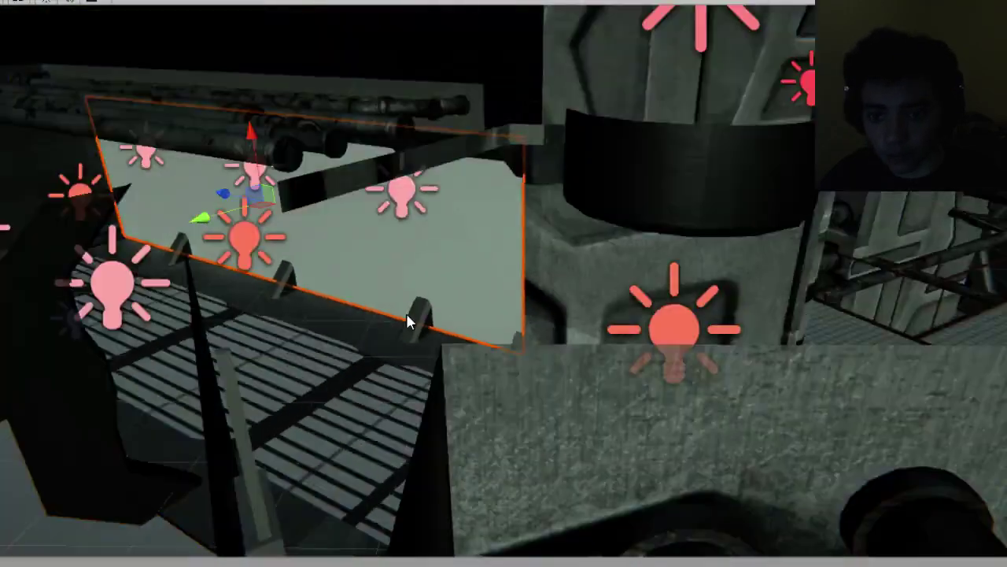
Duplicate the starting corridor's wall plane, move the copy across the corridor and set its rotation to 270 so it faces inward.
{"action": "left_click_drag", "start_coordinate": [406, 315], "coordinate": [215, 306], "text": "alt"}
{"action": "scroll", "coordinate": [215, 306], "scroll_direction": "up", "scroll_amount": 4}
{"action": "middle_click_drag", "start_coordinate": [216, 306], "coordinate": [562, 139]}
{"action": "scroll", "coordinate": [378, 165], "scroll_direction": "down", "scroll_amount": 10}
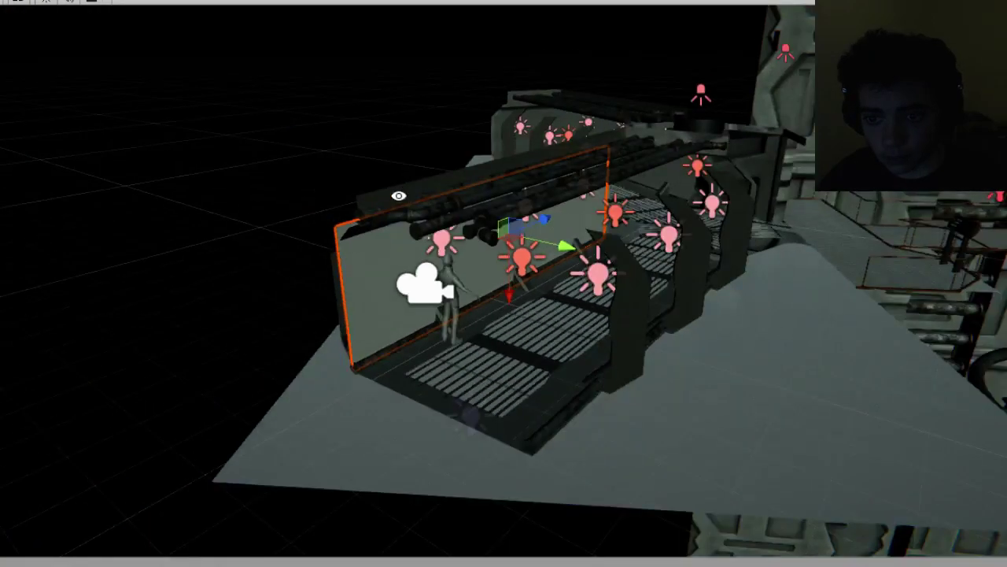
{"action": "left_click_drag", "start_coordinate": [391, 191], "coordinate": [525, 246], "text": "alt"}
{"action": "scroll", "coordinate": [525, 246], "scroll_direction": "up", "scroll_amount": 3}
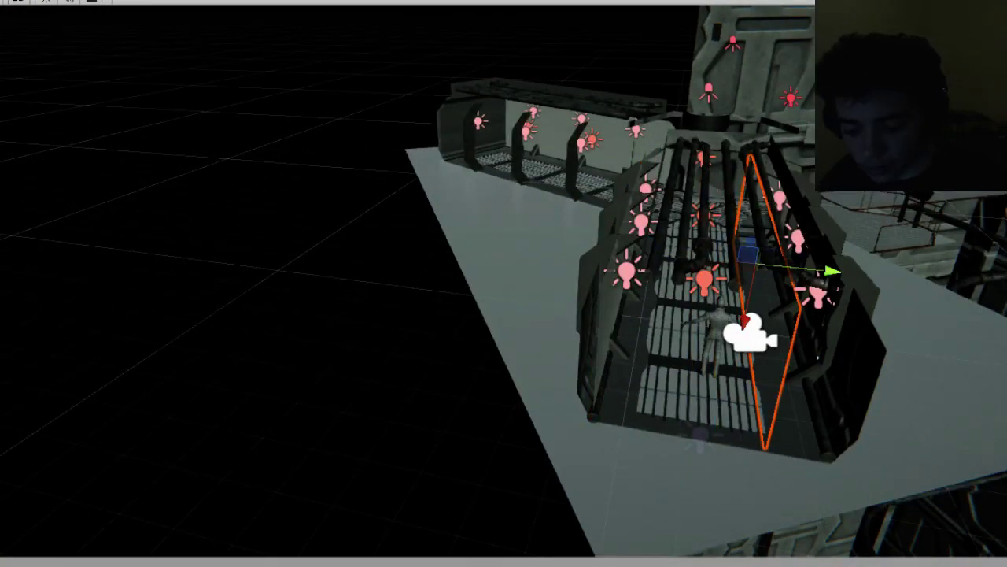
{"action": "type", "text": "270"}
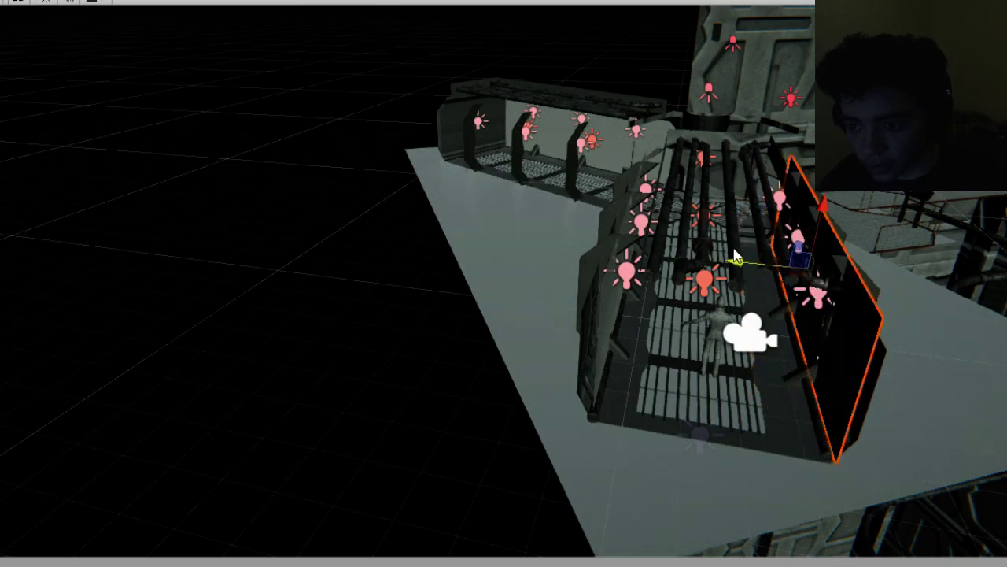
Nudge the new plane against the starting corridor's opposite side wall beside the character.
{"action": "scroll", "coordinate": [733, 255], "scroll_direction": "down", "scroll_amount": 3}
{"action": "left_click_drag", "start_coordinate": [734, 255], "coordinate": [656, 252], "text": "alt"}
{"action": "scroll", "coordinate": [656, 251], "scroll_direction": "up", "scroll_amount": 8}
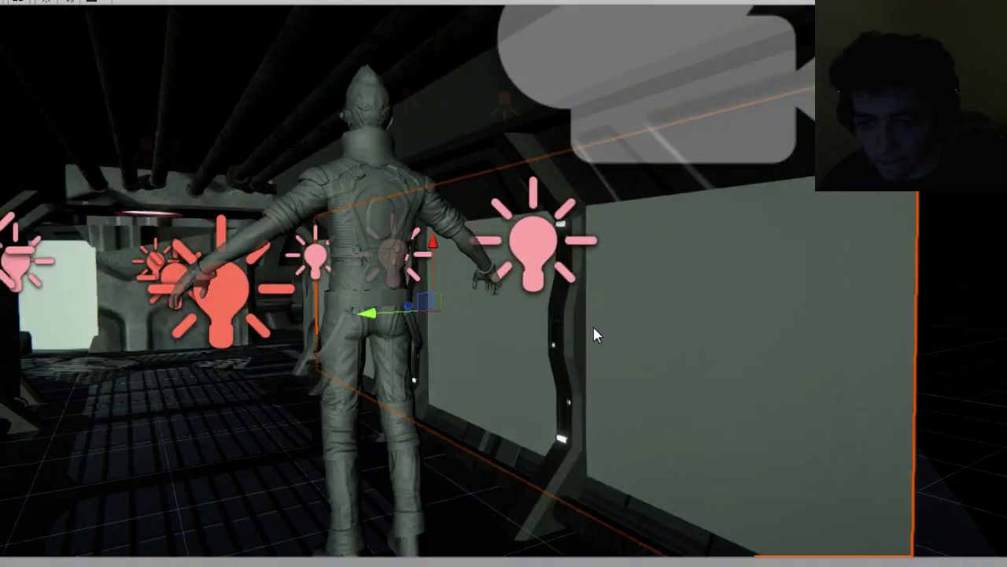
{"action": "scroll", "coordinate": [592, 329], "scroll_direction": "up", "scroll_amount": 6}
{"action": "left_click_drag", "start_coordinate": [247, 363], "coordinate": [219, 378]}
Examine how the wall planes line up along both corridors and around the junction.
{"action": "left_click_drag", "start_coordinate": [270, 344], "coordinate": [399, 259], "text": "alt"}
{"action": "scroll", "coordinate": [382, 269], "scroll_direction": "down", "scroll_amount": 8}
{"action": "left_click_drag", "start_coordinate": [436, 287], "coordinate": [586, 334], "text": "alt"}
{"action": "middle_click_drag", "start_coordinate": [586, 335], "coordinate": [624, 241]}
{"action": "left_click_drag", "start_coordinate": [625, 241], "coordinate": [338, 264], "text": "alt"}
{"action": "middle_click_drag", "start_coordinate": [338, 264], "coordinate": [452, 196]}
{"action": "scroll", "coordinate": [451, 196], "scroll_direction": "down", "scroll_amount": 4}
{"action": "left_click_drag", "start_coordinate": [452, 196], "coordinate": [504, 177], "text": "alt"}
{"action": "middle_click_drag", "start_coordinate": [504, 177], "coordinate": [511, 213]}
{"action": "left_click_drag", "start_coordinate": [511, 214], "coordinate": [481, 325], "text": "alt"}
{"action": "left_click_drag", "start_coordinate": [862, 356], "coordinate": [596, 138], "text": "alt"}
{"action": "left_click_drag", "start_coordinate": [608, 268], "coordinate": [575, 315], "text": "alt"}
{"action": "scroll", "coordinate": [564, 224], "scroll_direction": "up", "scroll_amount": 4}
{"action": "middle_click_drag", "start_coordinate": [574, 315], "coordinate": [645, 341]}
{"action": "left_click_drag", "start_coordinate": [645, 341], "coordinate": [539, 327], "text": "alt"}
{"action": "scroll", "coordinate": [580, 157], "scroll_direction": "down", "scroll_amount": 5}
{"action": "scroll", "coordinate": [605, 259], "scroll_direction": "up", "scroll_amount": 5}
{"action": "scroll", "coordinate": [763, 331], "scroll_direction": "down", "scroll_amount": 5}
{"action": "scroll", "coordinate": [433, 241], "scroll_direction": "down", "scroll_amount": 3}
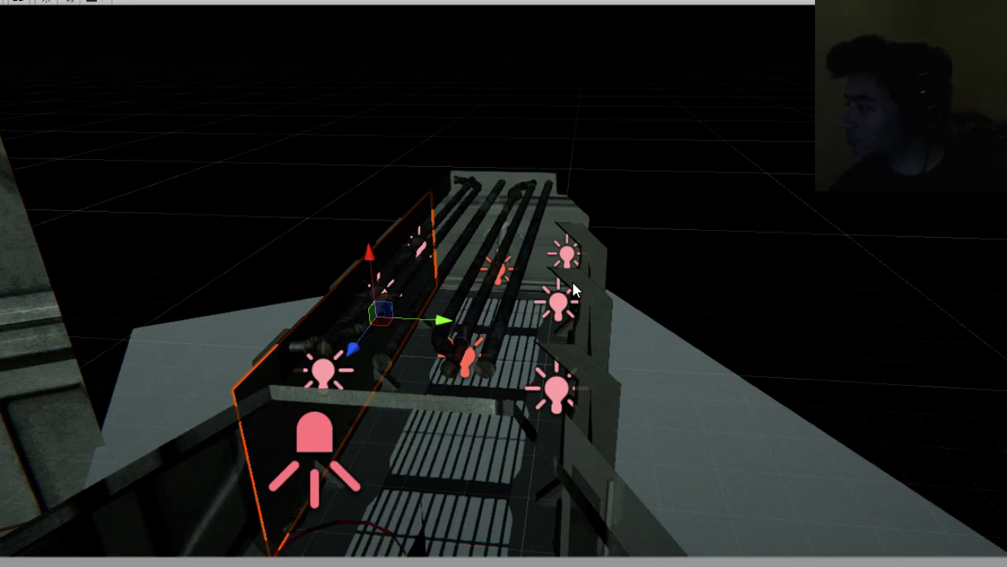
Duplicate the starting corridor's side-wall plane, move the copy near the closed end and rotate it across the corridor.
{"action": "left_click_drag", "start_coordinate": [582, 283], "coordinate": [259, 395], "text": "alt"}
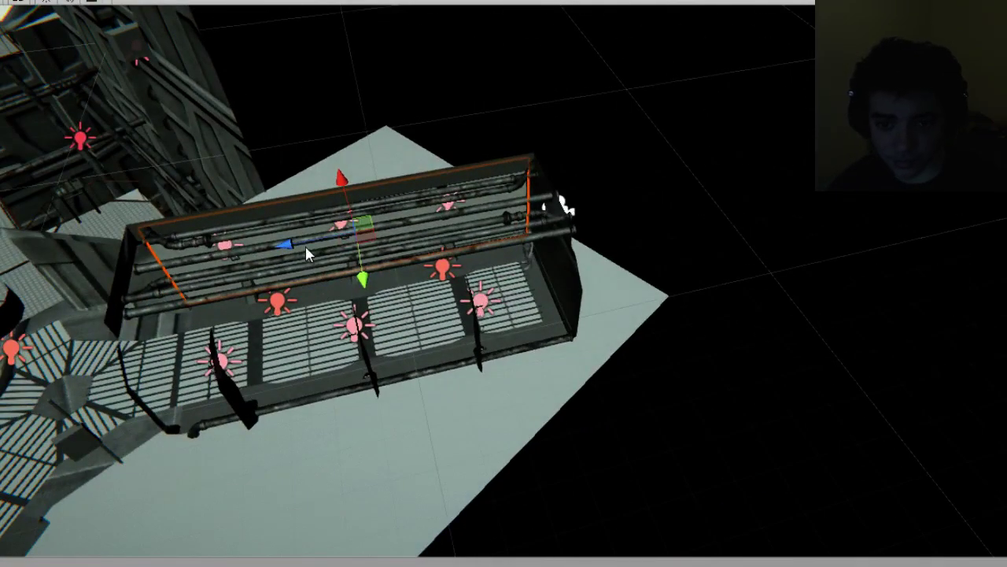
{"action": "key", "text": "e"}
{"action": "left_click_drag", "start_coordinate": [508, 244], "coordinate": [292, 270]}
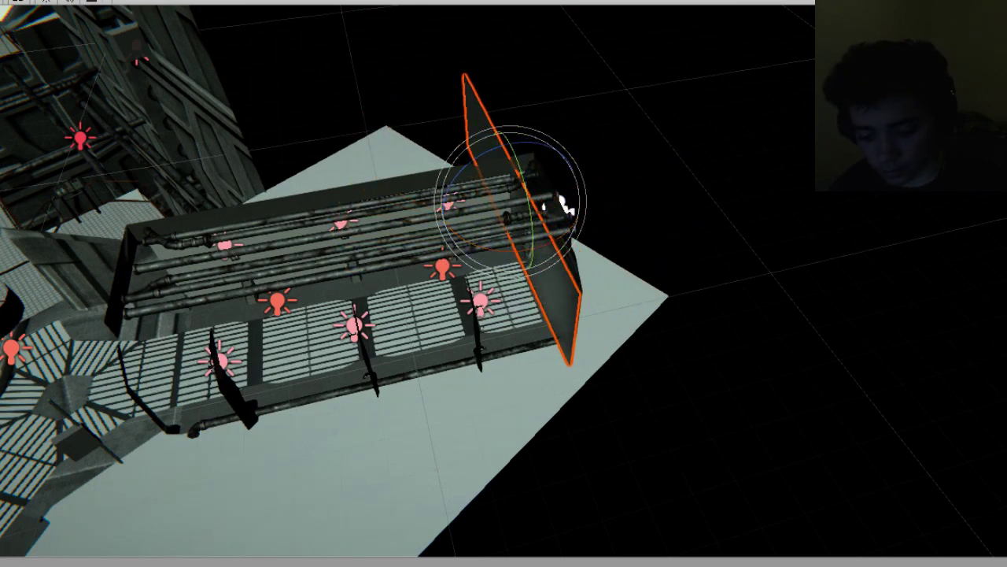
{"action": "left_click_drag", "start_coordinate": [376, 383], "coordinate": [789, 445], "text": "alt"}
{"action": "scroll", "coordinate": [788, 445], "scroll_direction": "up", "scroll_amount": 4}
Move the crosswise plane behind the character to the corridor's closed end and shorten it to the corridor's width.
{"action": "left_click_drag", "start_coordinate": [278, 257], "coordinate": [432, 260]}
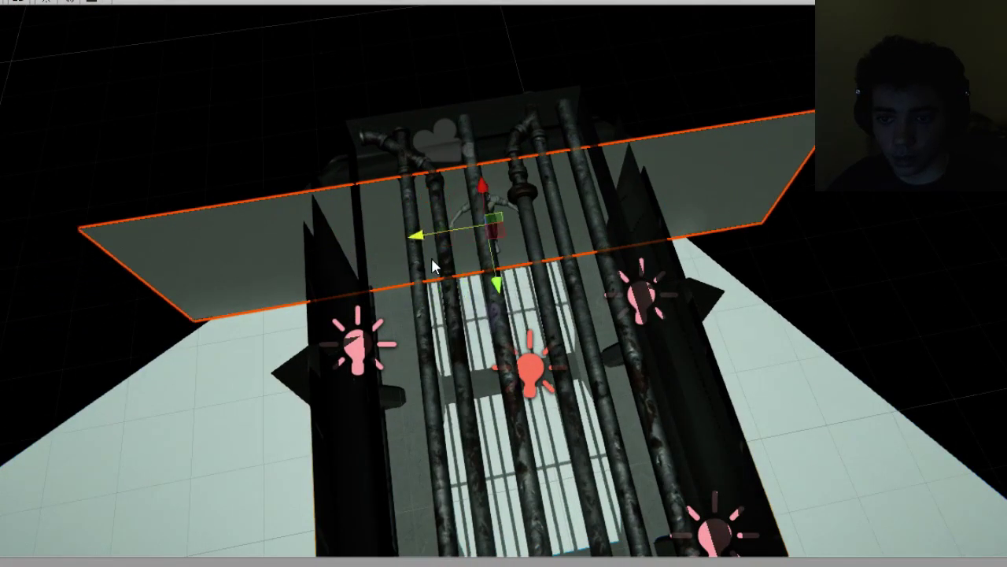
{"action": "scroll", "coordinate": [496, 221], "scroll_direction": "down", "scroll_amount": 3}
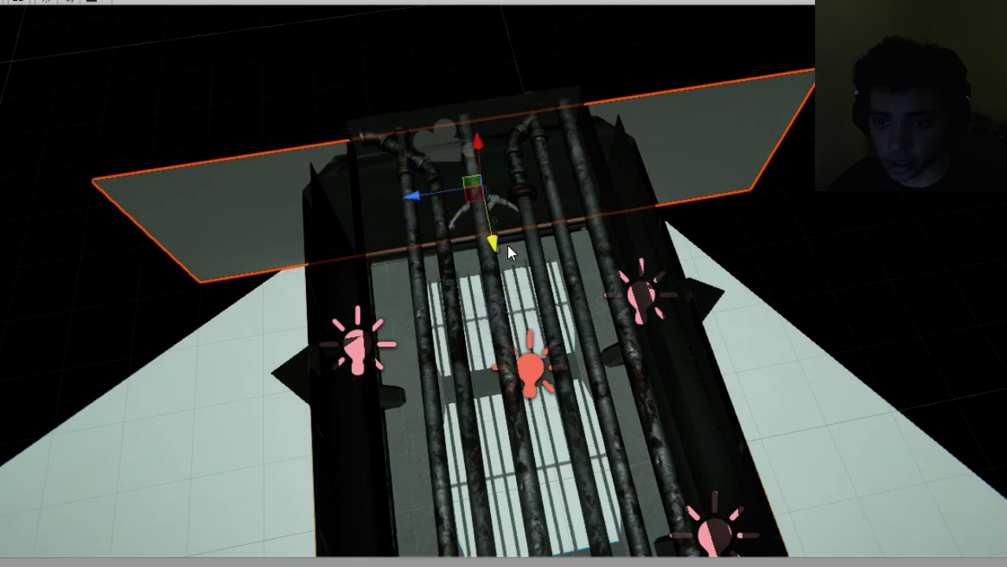
{"action": "scroll", "coordinate": [504, 283], "scroll_direction": "down", "scroll_amount": 3}
{"action": "left_click_drag", "start_coordinate": [497, 324], "coordinate": [565, 253], "text": "alt"}
{"action": "left_click_drag", "start_coordinate": [552, 294], "coordinate": [556, 308]}
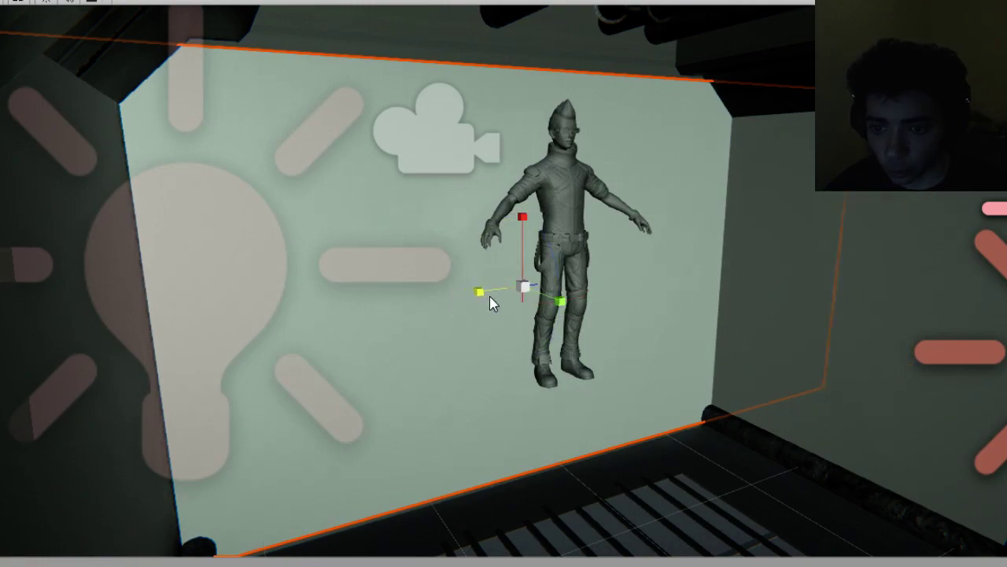
{"action": "mouse_move", "coordinate": [489, 298]}
{"action": "left_mouse_down"}
{"action": "mouse_move", "coordinate": [519, 294]}
{"action": "mouse_move", "coordinate": [493, 300]}
{"action": "left_mouse_up"}
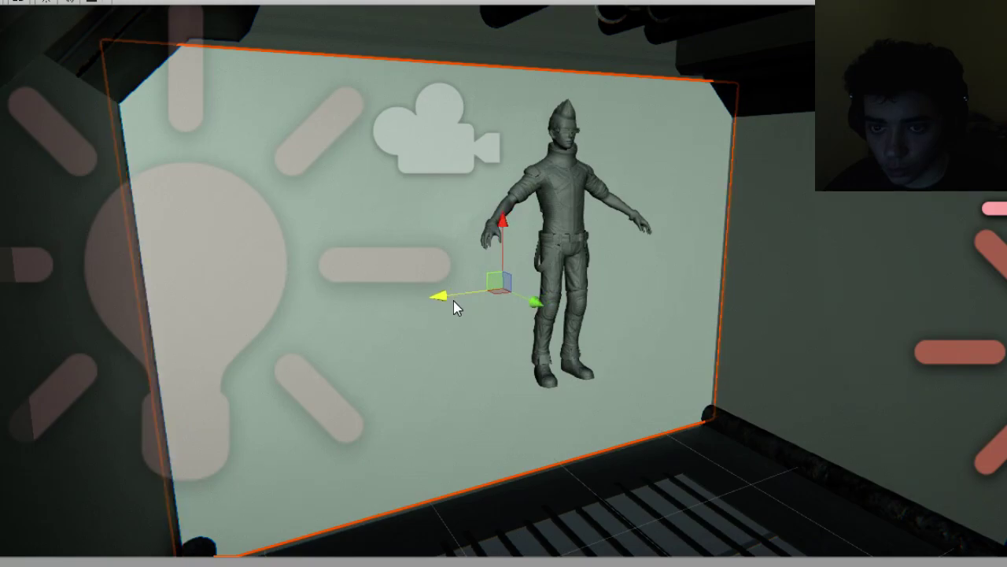
Move a copy of the closed-end wall plane past the junction to the far end of the second corridor.
{"action": "left_click_drag", "start_coordinate": [456, 307], "coordinate": [731, 389], "text": "alt"}
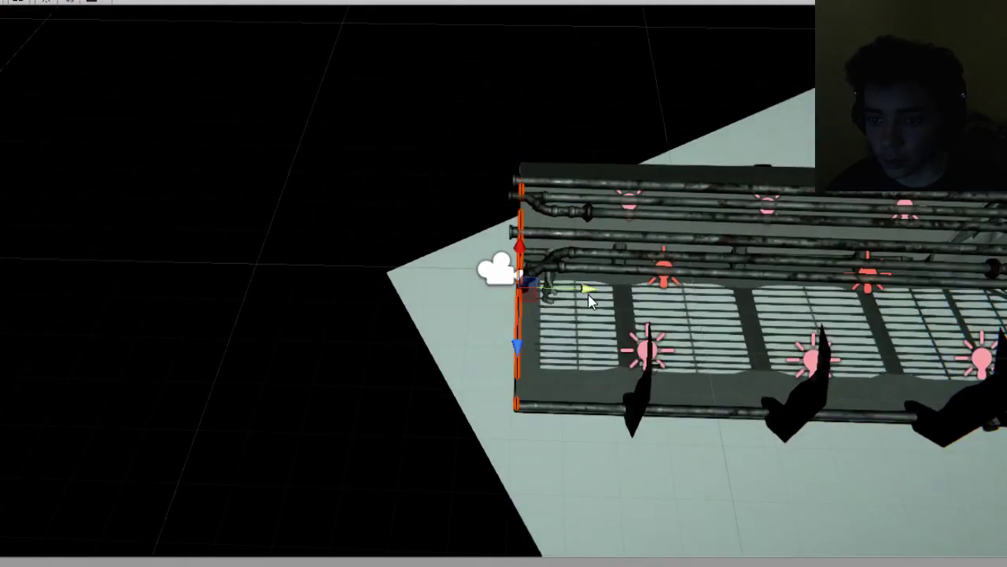
{"action": "left_click_drag", "start_coordinate": [998, 299], "coordinate": [1000, 300]}
{"action": "left_click_drag", "start_coordinate": [1000, 301], "coordinate": [702, 373], "text": "alt"}
{"action": "middle_click_drag", "start_coordinate": [478, 343], "coordinate": [735, 449]}
{"action": "left_click_drag", "start_coordinate": [691, 315], "coordinate": [872, 432], "text": "alt"}
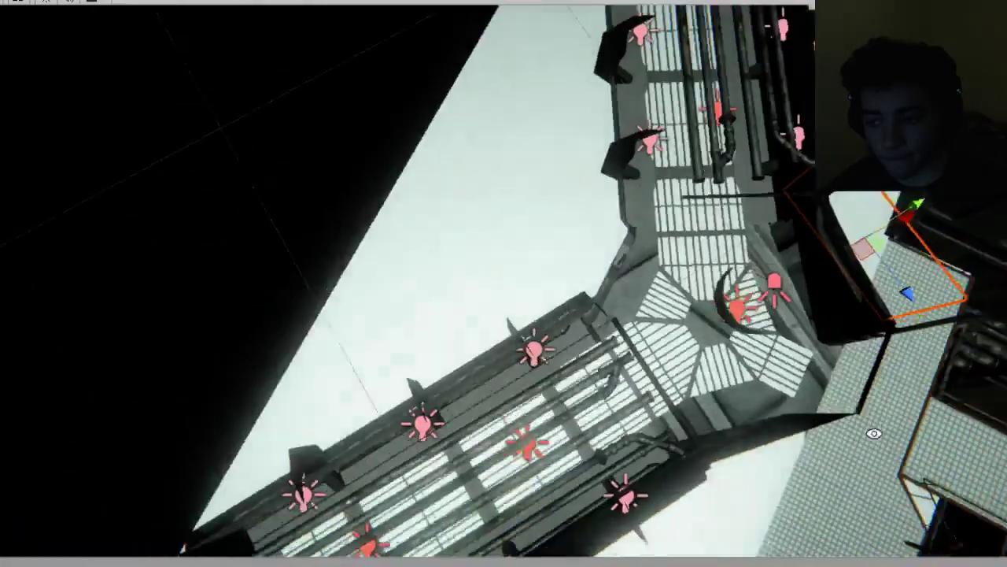
{"action": "middle_click_drag", "start_coordinate": [866, 334], "coordinate": [642, 457]}
{"action": "left_click_drag", "start_coordinate": [537, 351], "coordinate": [757, 271], "text": "alt"}
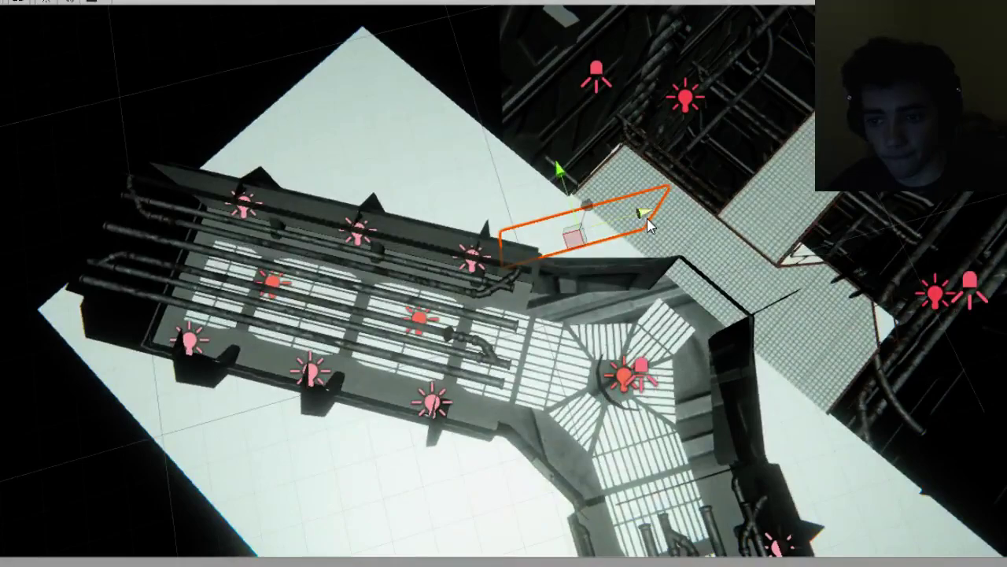
{"action": "left_click_drag", "start_coordinate": [647, 218], "coordinate": [286, 273]}
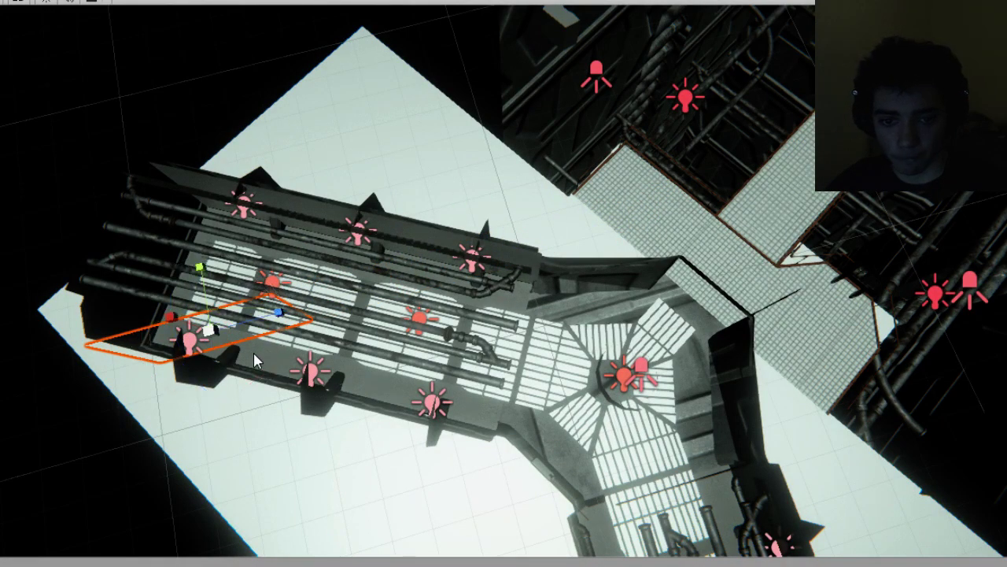
Rotate the copied plane to -90 degrees so it stands squarely across the second corridor.
{"action": "key", "text": "e"}
{"action": "left_click_drag", "start_coordinate": [258, 354], "coordinate": [344, 309], "text": "alt"}
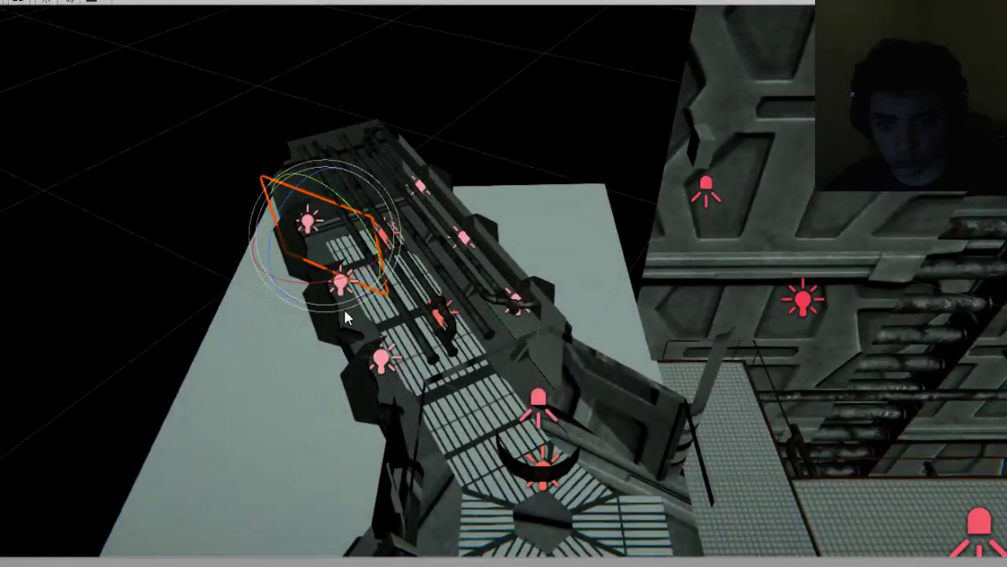
{"action": "left_click_drag", "start_coordinate": [82, 316], "coordinate": [127, 378]}
{"action": "key", "text": "f"}
{"action": "left_click_drag", "start_coordinate": [572, 381], "coordinate": [520, 347], "text": "alt"}
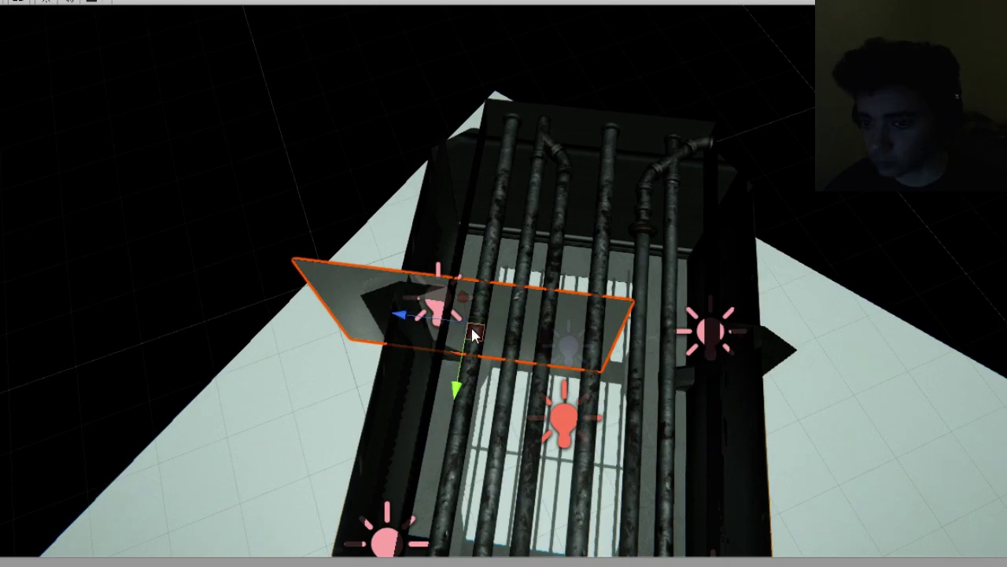
{"action": "left_click_drag", "start_coordinate": [531, 403], "coordinate": [506, 242], "text": "alt"}
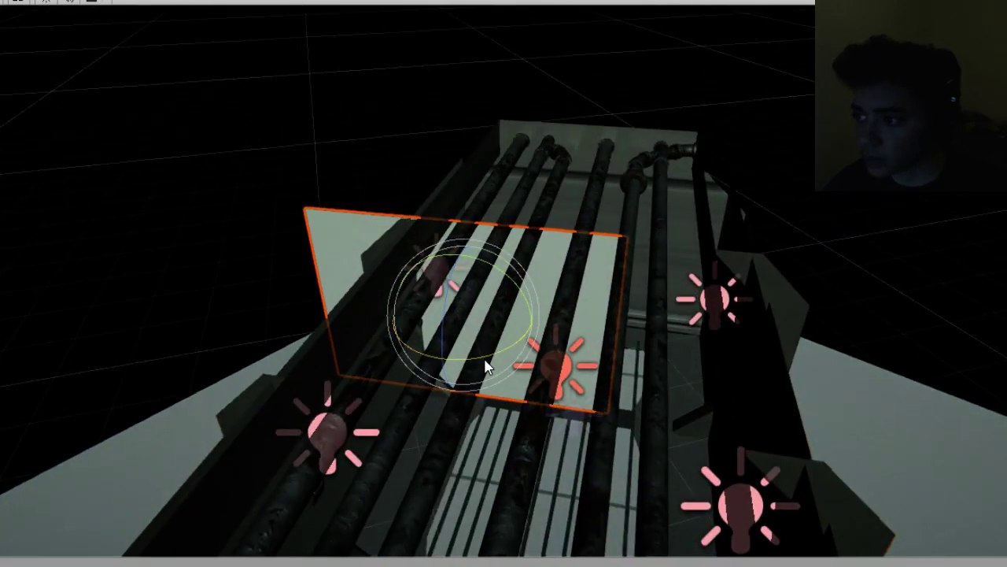
{"action": "type", "text": "-9"}
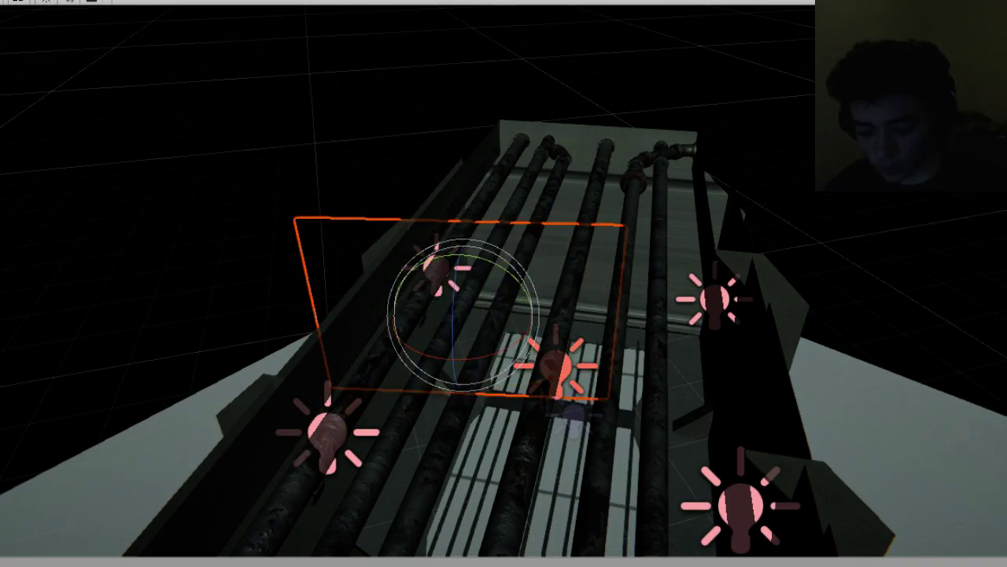
{"action": "type", "text": "0w"}
Fit the crosswise plane between the side walls at the second corridor's closed end and play the scene.
{"action": "left_click_drag", "start_coordinate": [659, 228], "coordinate": [454, 239], "text": "alt"}
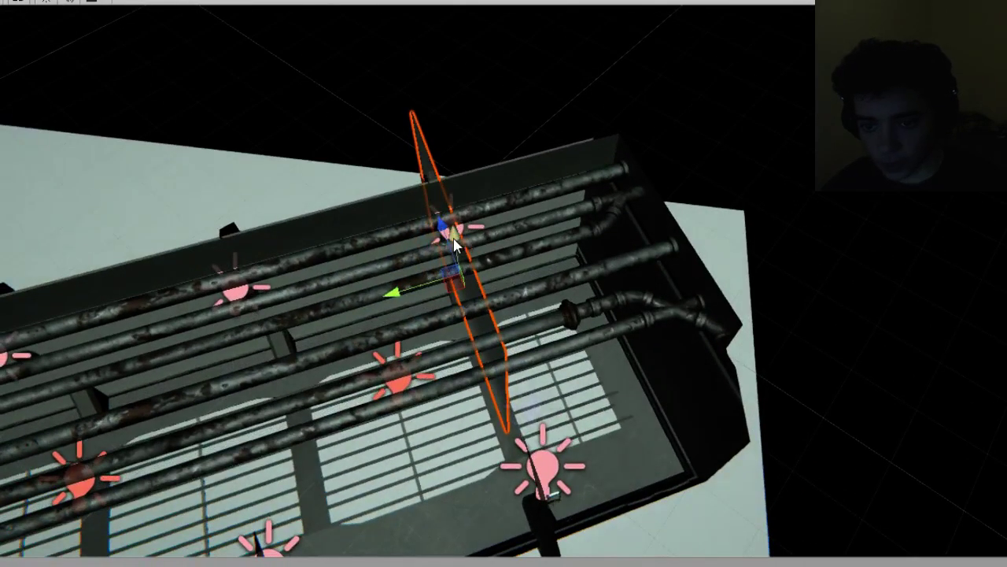
{"action": "left_click_drag", "start_coordinate": [438, 387], "coordinate": [568, 325], "text": "alt"}
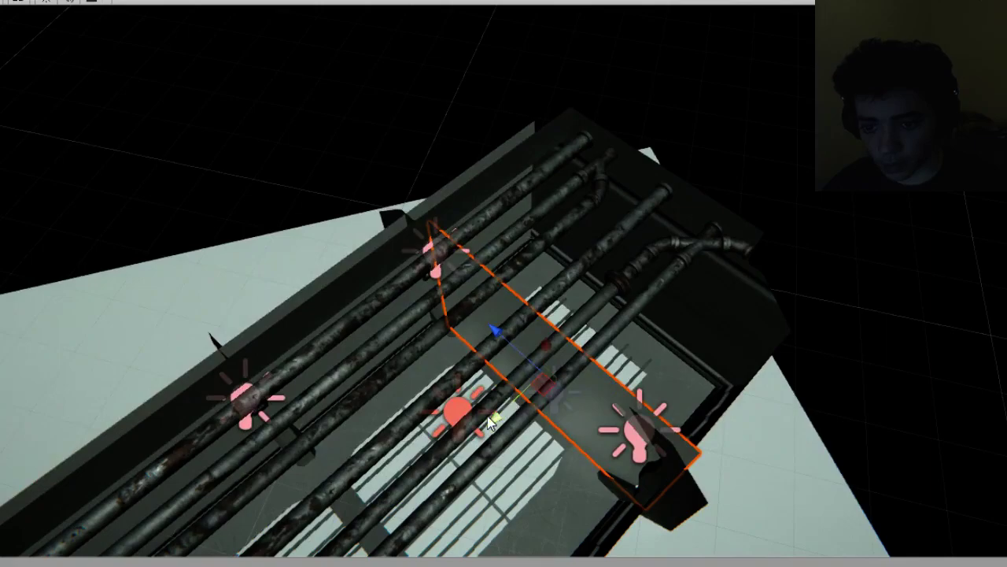
{"action": "left_click_drag", "start_coordinate": [490, 419], "coordinate": [598, 319]}
{"action": "left_click_drag", "start_coordinate": [457, 394], "coordinate": [571, 202], "text": "alt"}
{"action": "scroll", "coordinate": [543, 224], "scroll_direction": "up", "scroll_amount": 6}
{"action": "scroll", "coordinate": [512, 237], "scroll_direction": "up", "scroll_amount": 3}
{"action": "scroll", "coordinate": [439, 271], "scroll_direction": "down", "scroll_amount": 2}
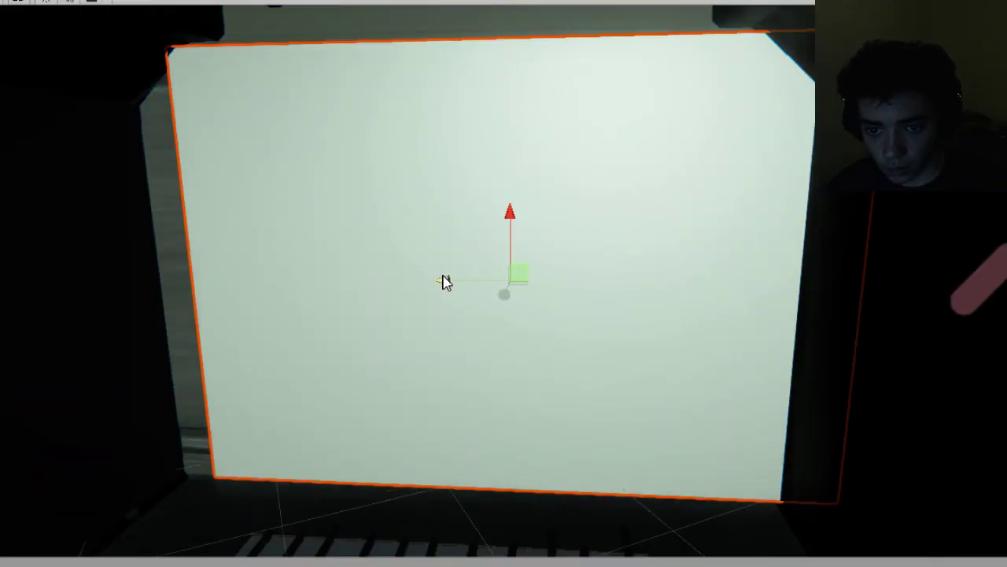
{"action": "left_click_drag", "start_coordinate": [443, 280], "coordinate": [396, 284]}
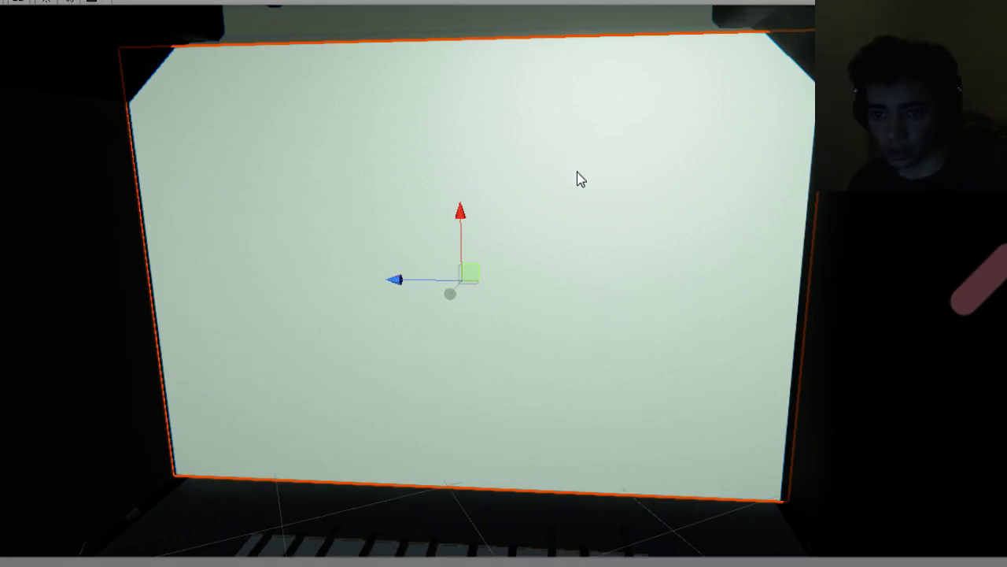
{"action": "key", "text": "ctrl+p"}
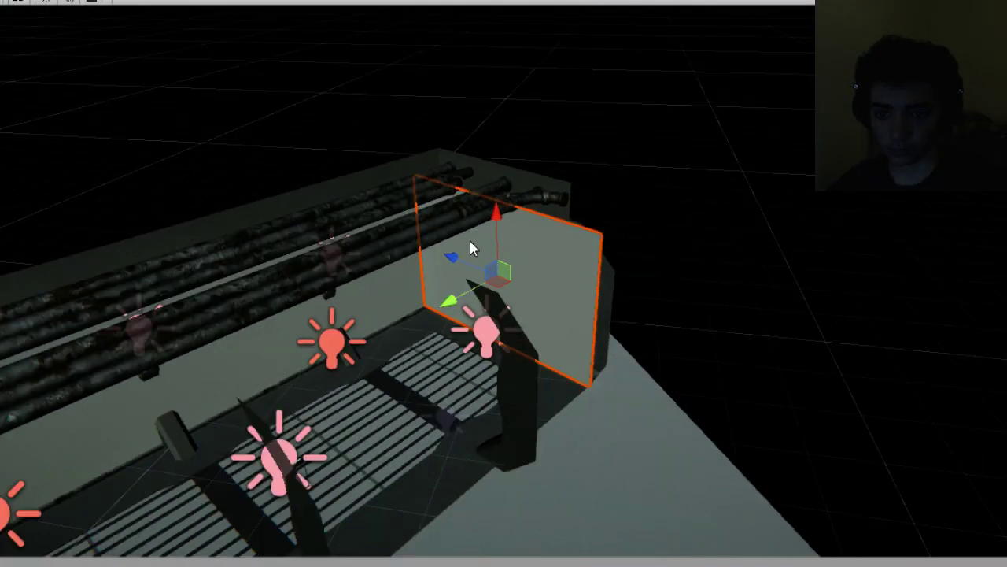
Move a copy of the second corridor's end plane along the corridor into the junction and turn it roughly lengthwise.
{"action": "middle_click_drag", "start_coordinate": [470, 241], "coordinate": [503, 218]}
{"action": "left_click_drag", "start_coordinate": [504, 218], "coordinate": [771, 275], "text": "alt"}
{"action": "middle_click_drag", "start_coordinate": [771, 276], "coordinate": [818, 354]}
{"action": "left_click_drag", "start_coordinate": [204, 266], "coordinate": [539, 332]}
{"action": "left_click_drag", "start_coordinate": [786, 489], "coordinate": [579, 470]}
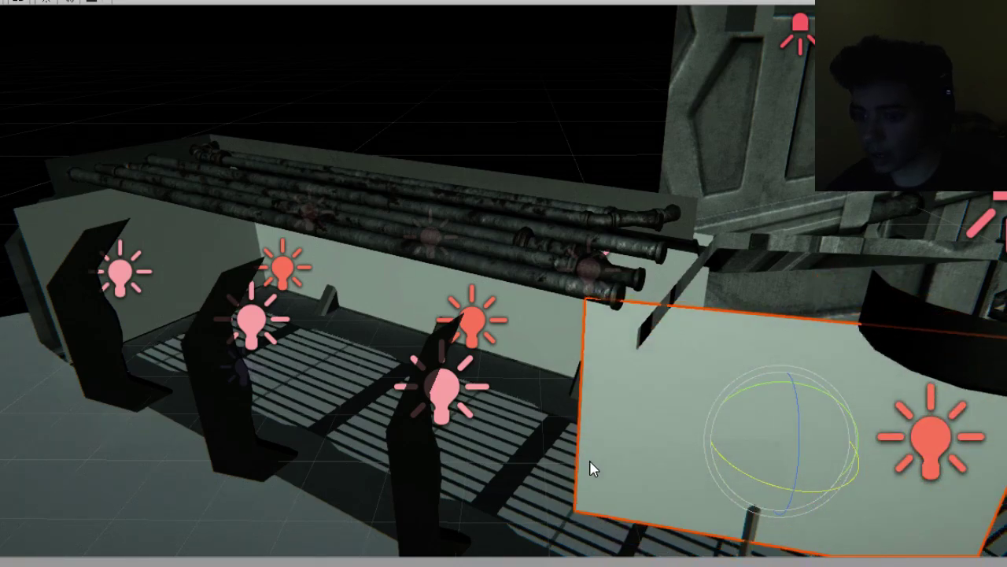
Set the junction plane's rotation to exactly 90 degrees.
{"action": "right_click_drag", "start_coordinate": [591, 465], "coordinate": [568, 406]}
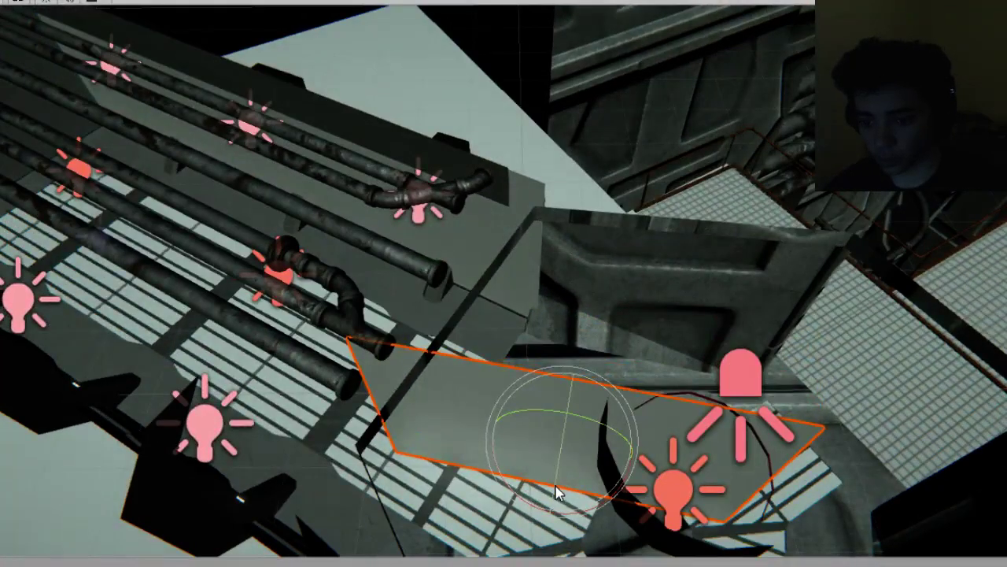
{"action": "right_click_drag", "start_coordinate": [555, 492], "coordinate": [510, 343]}
{"action": "left_click_drag", "start_coordinate": [504, 313], "coordinate": [527, 317]}
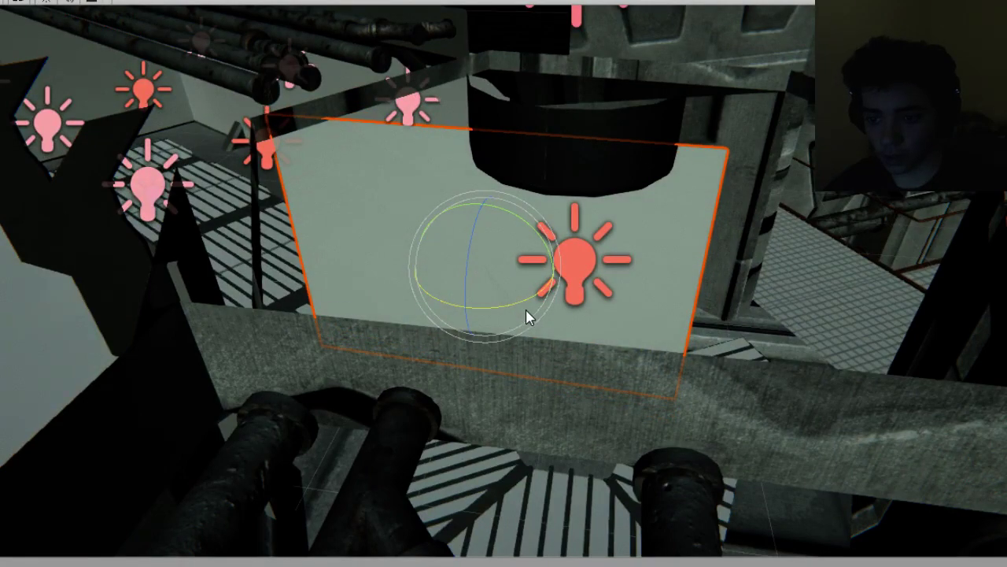
{"action": "key", "text": "ctrl+z"}
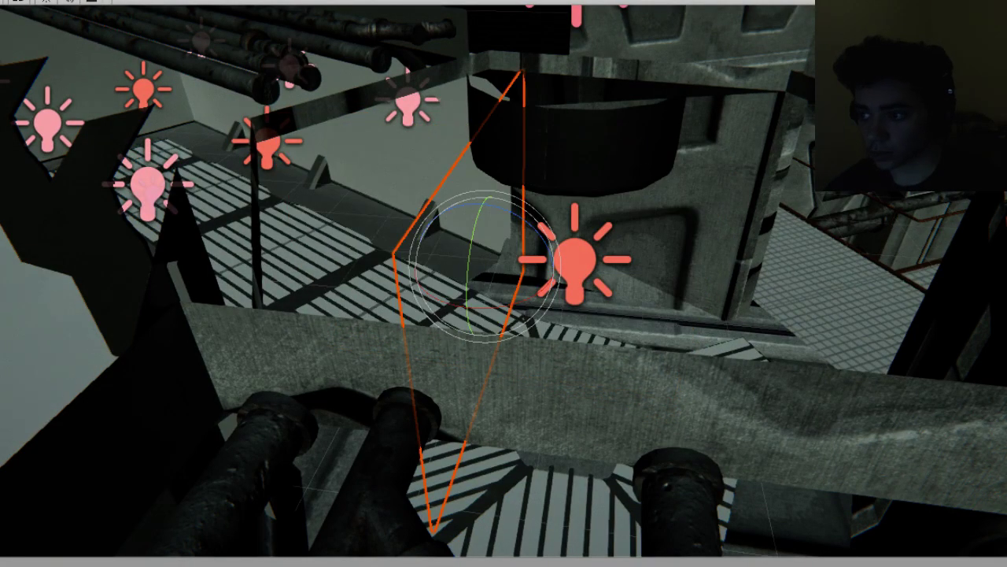
{"action": "type", "text": "90"}
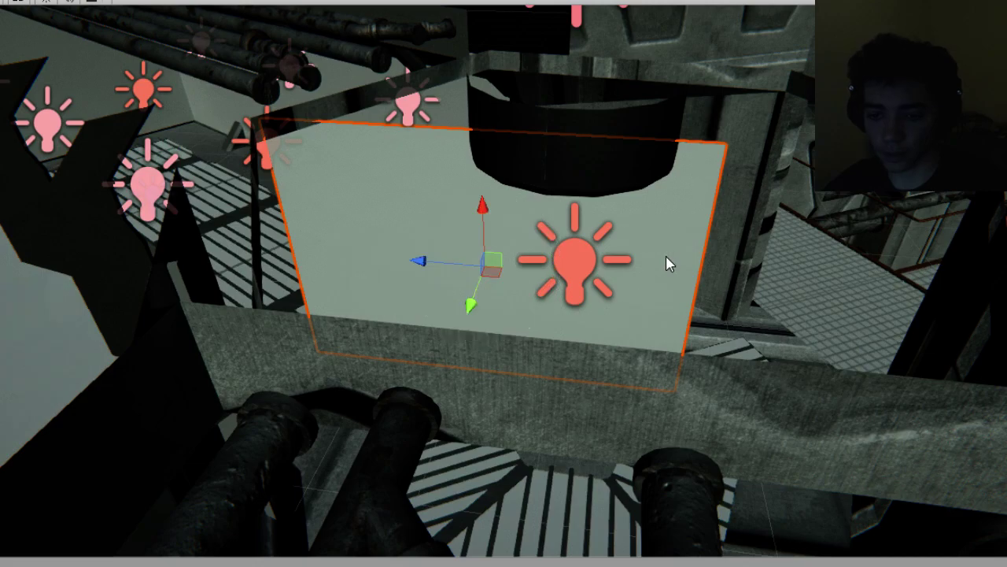
Move the junction plane toward the angled wall beside the corridor mouth and set its rotation to 270 degrees.
{"action": "left_click_drag", "start_coordinate": [469, 302], "coordinate": [514, 225]}
{"action": "left_click_drag", "start_coordinate": [514, 224], "coordinate": [560, 322], "text": "alt"}
{"action": "right_click_drag", "start_coordinate": [561, 323], "coordinate": [566, 326]}
{"action": "key", "text": "e"}
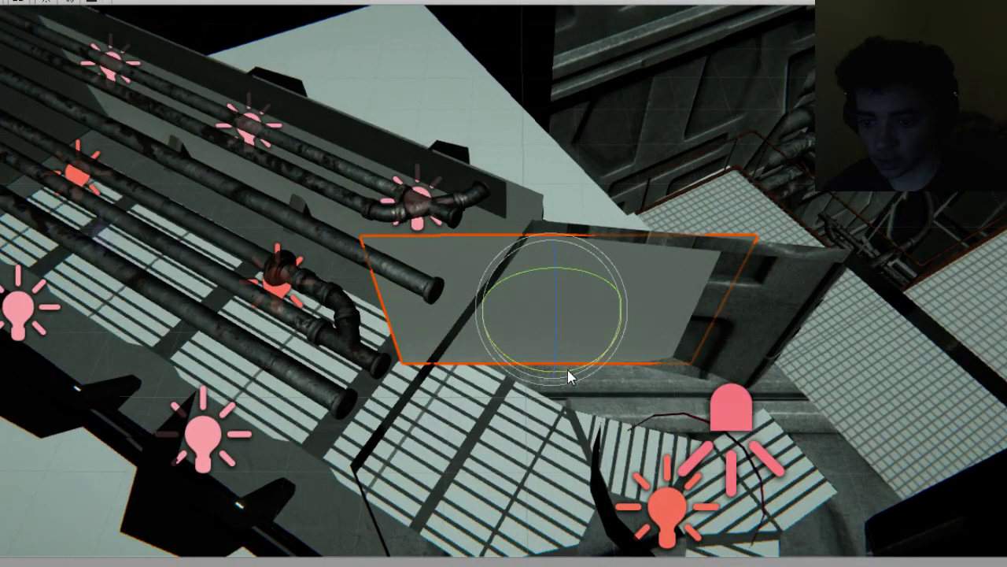
{"action": "left_click_drag", "start_coordinate": [570, 376], "coordinate": [541, 398]}
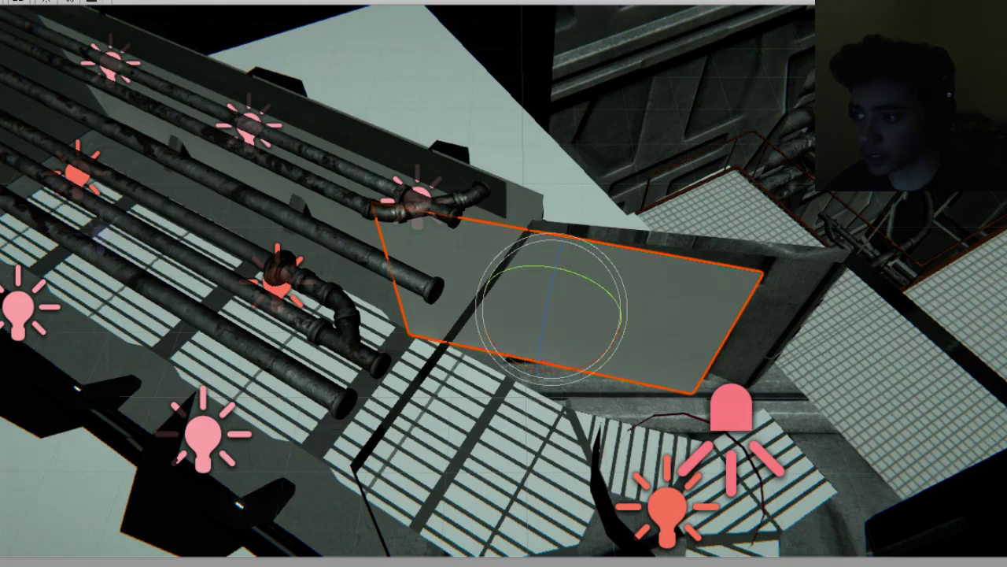
{"action": "type", "text": "270"}
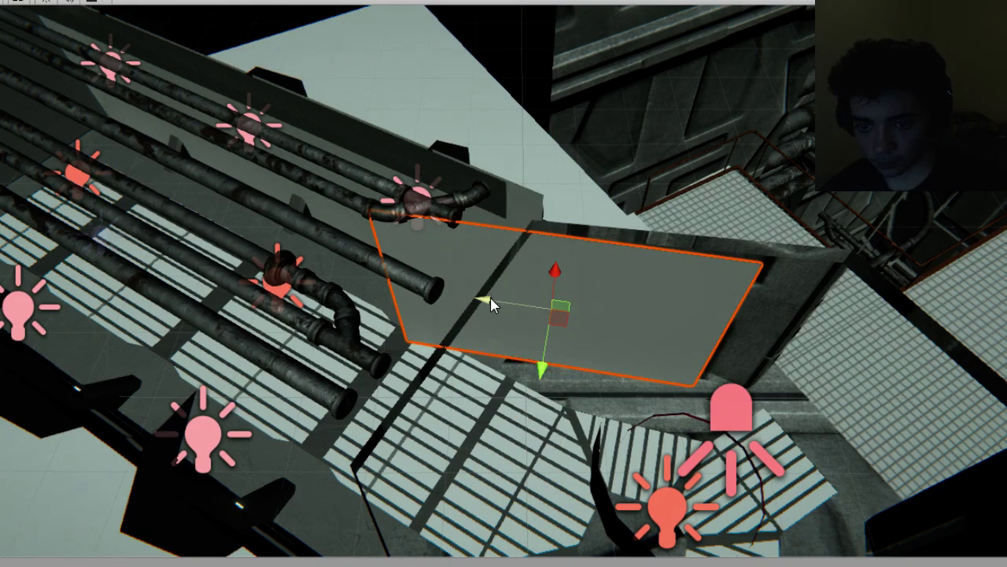
Shift the plane along the junction's angled wall and adjust its rotation to follow that wall.
{"action": "left_click_drag", "start_coordinate": [490, 304], "coordinate": [566, 305]}
{"action": "left_click_drag", "start_coordinate": [629, 379], "coordinate": [624, 278]}
{"action": "scroll", "coordinate": [624, 279], "scroll_direction": "up", "scroll_amount": 3}
{"action": "middle_click_drag", "start_coordinate": [624, 280], "coordinate": [557, 260]}
{"action": "left_click_drag", "start_coordinate": [557, 260], "coordinate": [597, 322], "text": "alt"}
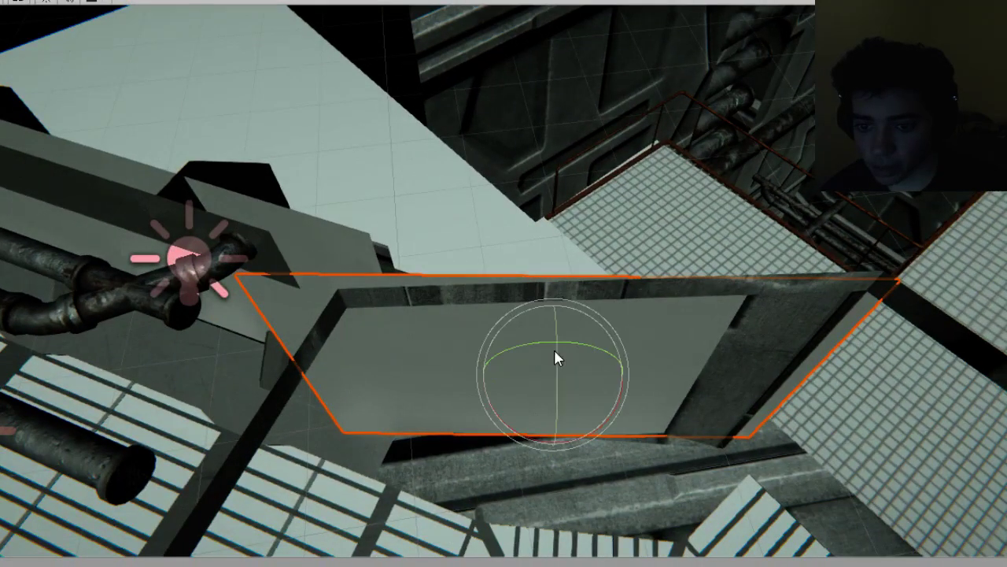
{"action": "left_click_drag", "start_coordinate": [539, 437], "coordinate": [621, 298], "text": "alt"}
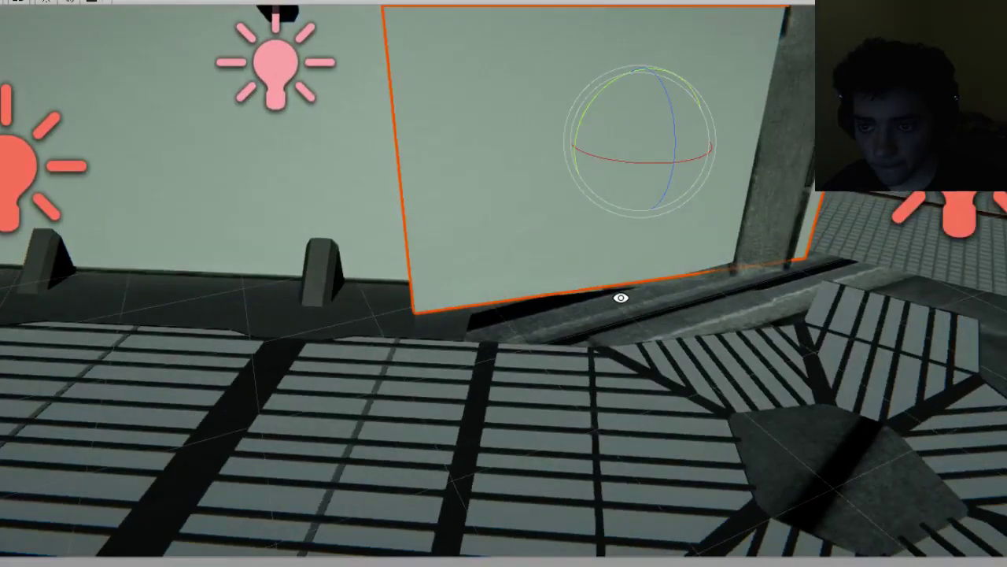
{"action": "left_click_drag", "start_coordinate": [627, 161], "coordinate": [613, 168]}
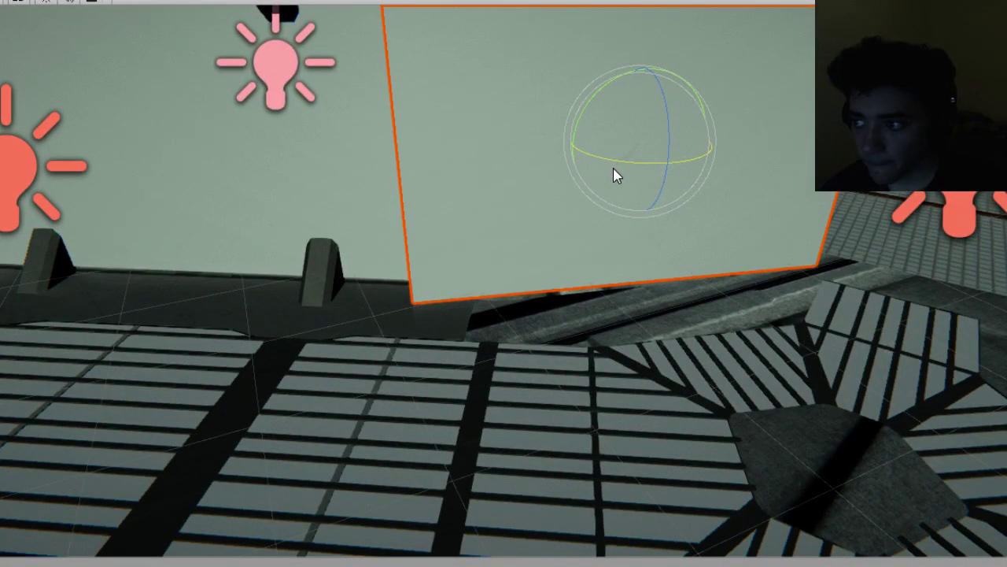
{"action": "key", "text": "ctrl+z"}
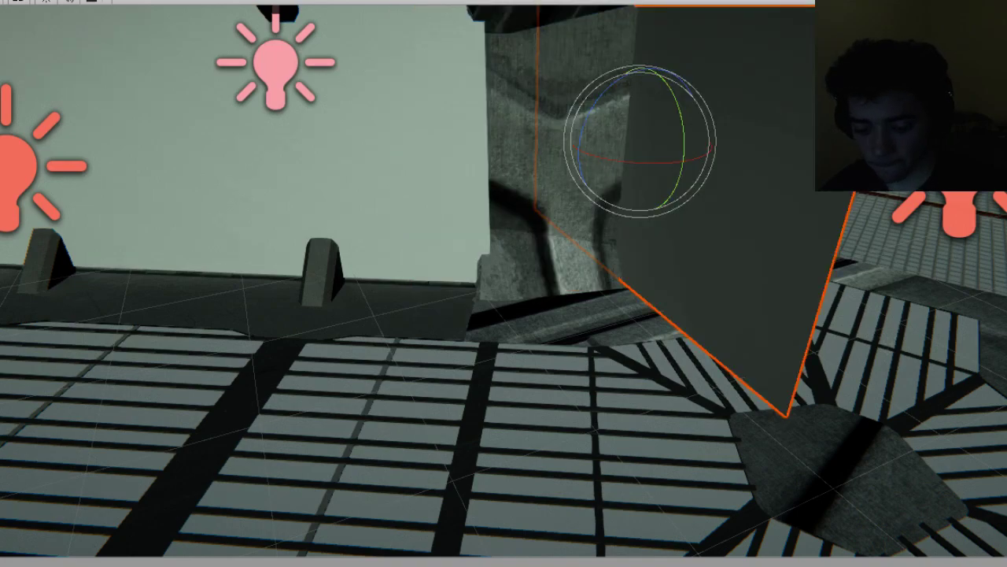
{"action": "type", "text": "0"}
Position the plane against the junction's angled wall so it meets the corridor's side-wall plane.
{"action": "right_click_drag", "start_coordinate": [637, 207], "coordinate": [703, 285]}
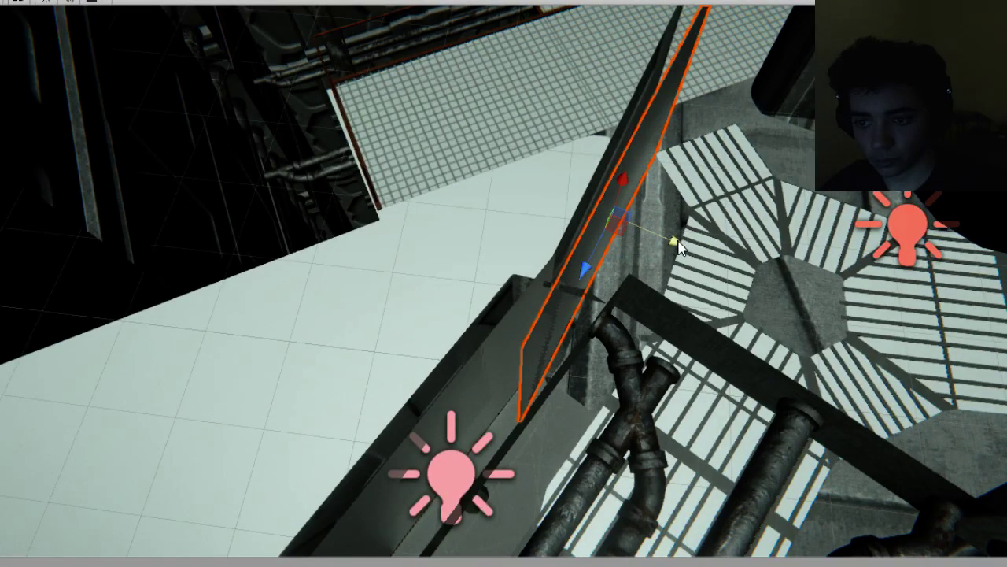
{"action": "left_click_drag", "start_coordinate": [678, 241], "coordinate": [533, 212]}
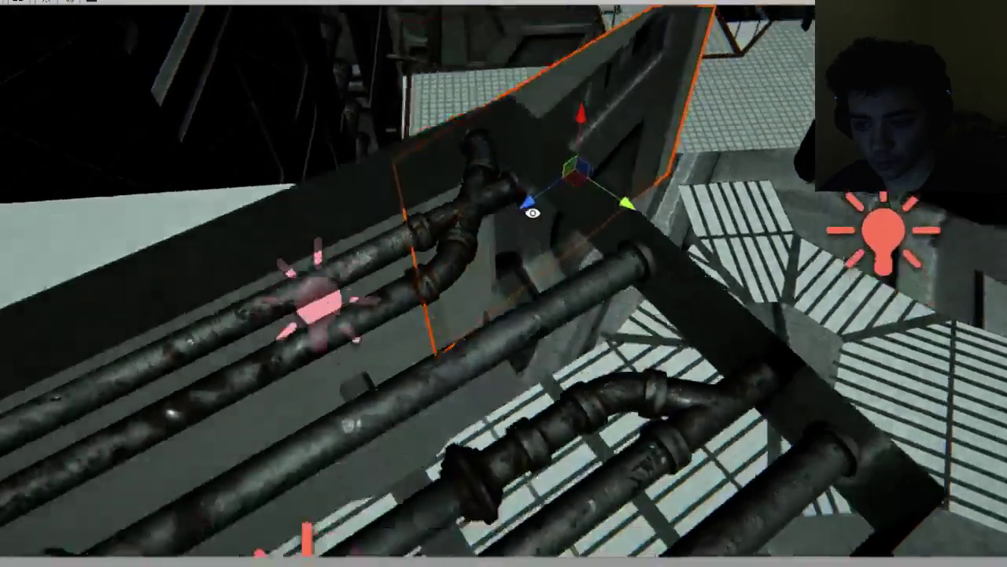
{"action": "right_click_drag", "start_coordinate": [532, 213], "coordinate": [480, 188]}
{"action": "left_click_drag", "start_coordinate": [580, 116], "coordinate": [581, 117]}
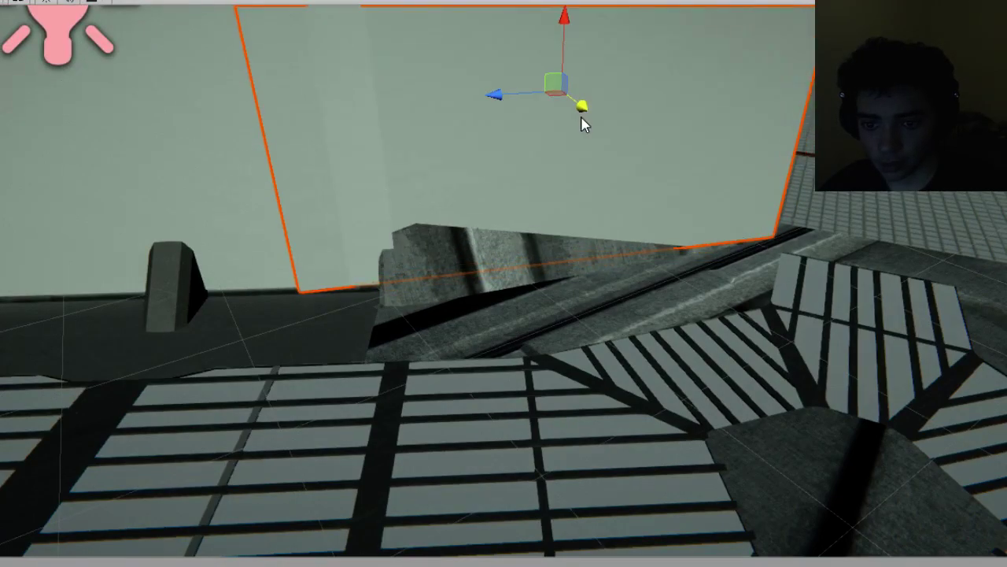
{"action": "right_click_drag", "start_coordinate": [584, 123], "coordinate": [434, 129]}
{"action": "left_click_drag", "start_coordinate": [417, 102], "coordinate": [490, 220]}
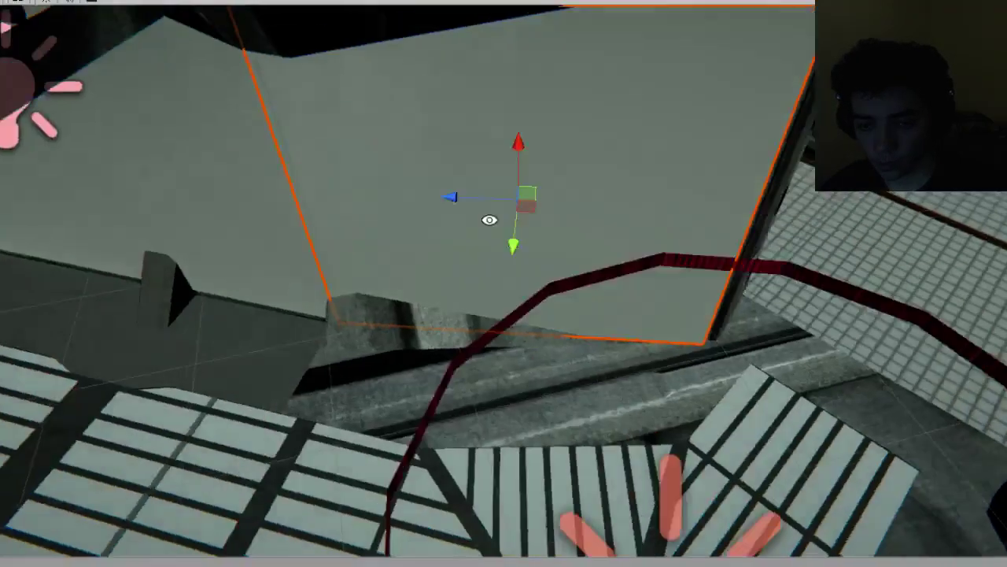
Pull a copy of the angled wall plane into the junction and rotate it toward the wall across the walkway opening.
{"action": "right_click_drag", "start_coordinate": [489, 219], "coordinate": [554, 247]}
{"action": "left_click_drag", "start_coordinate": [562, 299], "coordinate": [571, 386]}
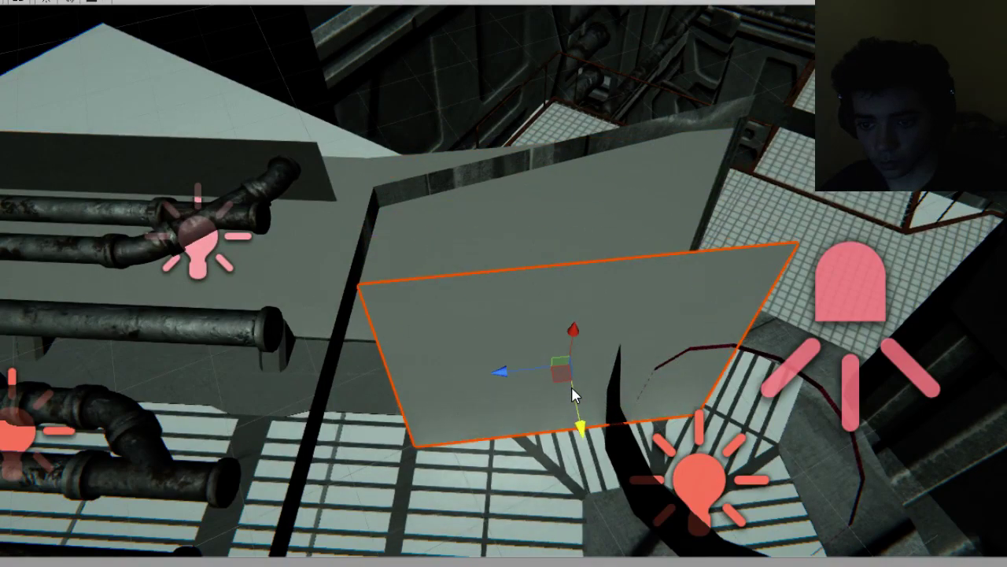
{"action": "key", "text": "e"}
{"action": "left_click_drag", "start_coordinate": [549, 429], "coordinate": [372, 424]}
{"action": "right_click_drag", "start_coordinate": [361, 370], "coordinate": [413, 295]}
{"action": "left_click_drag", "start_coordinate": [383, 277], "coordinate": [375, 286]}
Move the rotated copy against the junction's angled wall on the other side of the walkway opening.
{"action": "key", "text": "w"}
{"action": "left_click_drag", "start_coordinate": [315, 247], "coordinate": [594, 142]}
{"action": "left_click_drag", "start_coordinate": [570, 82], "coordinate": [711, 180]}
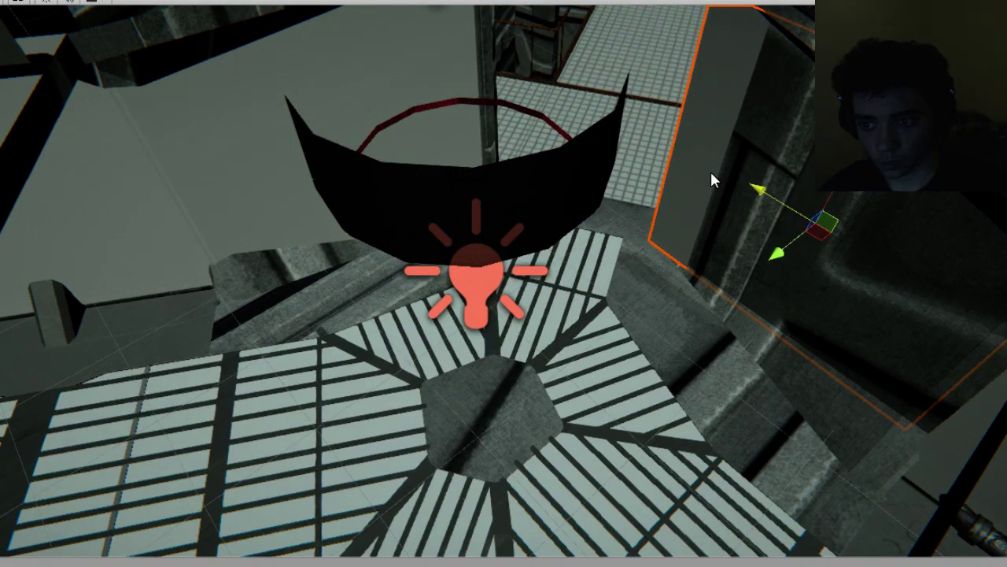
{"action": "left_click_drag", "start_coordinate": [782, 257], "coordinate": [762, 295]}
Set the copy's rotation to 180 degrees and nudge it along the angled wall toward the adjoining corridor.
{"action": "key", "text": "e"}
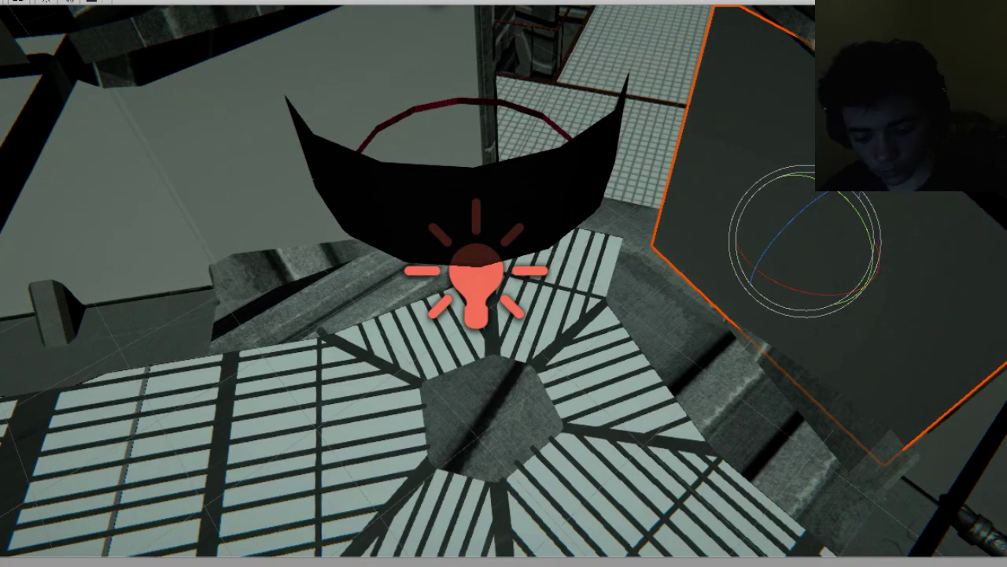
{"action": "type", "text": "180w"}
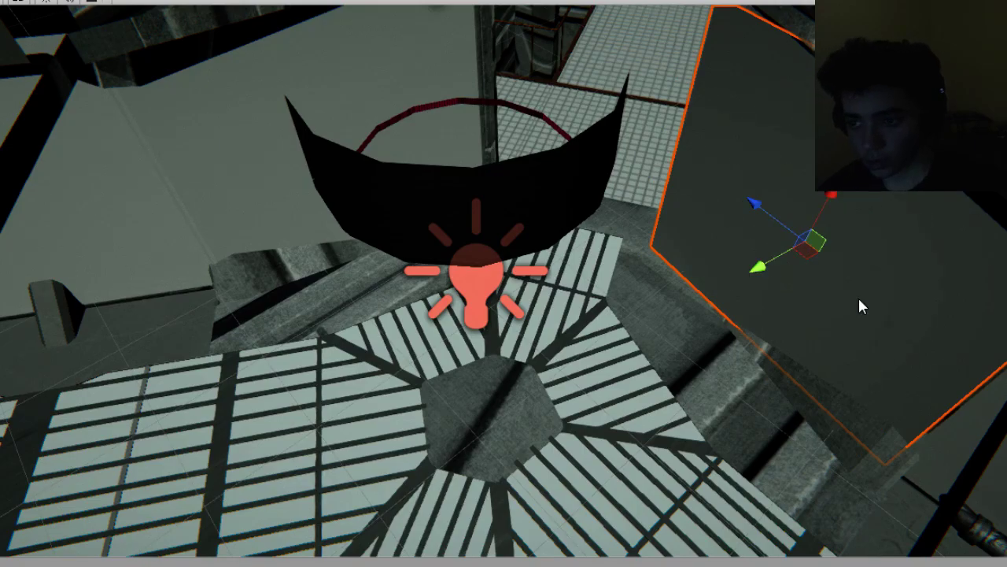
{"action": "type", "text": "f"}
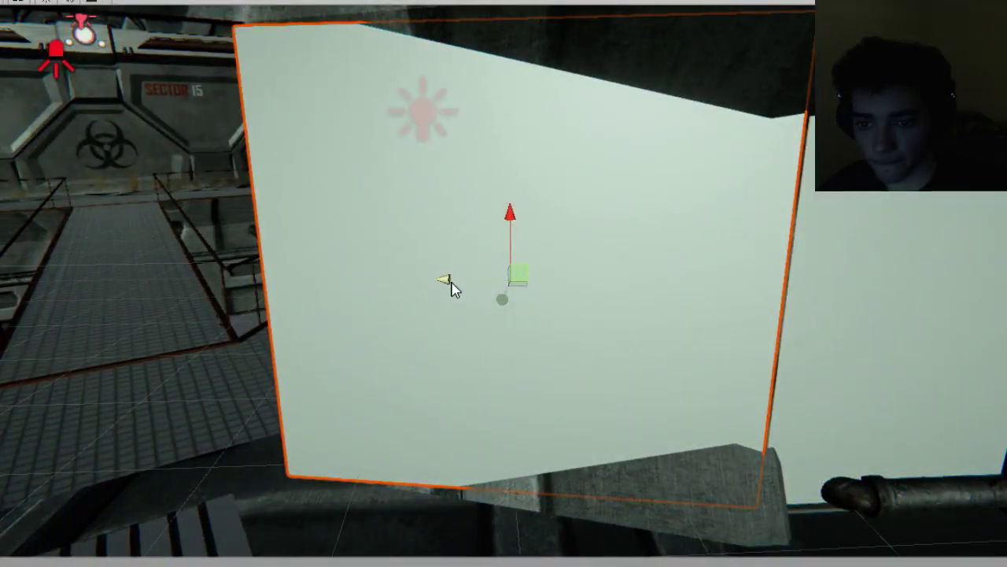
{"action": "mouse_move", "coordinate": [449, 282]}
{"action": "left_mouse_down"}
{"action": "mouse_move", "coordinate": [475, 285]}
{"action": "mouse_move", "coordinate": [464, 289]}
{"action": "left_mouse_up"}
{"action": "left_click_drag", "start_coordinate": [582, 316], "coordinate": [653, 308], "text": "alt"}
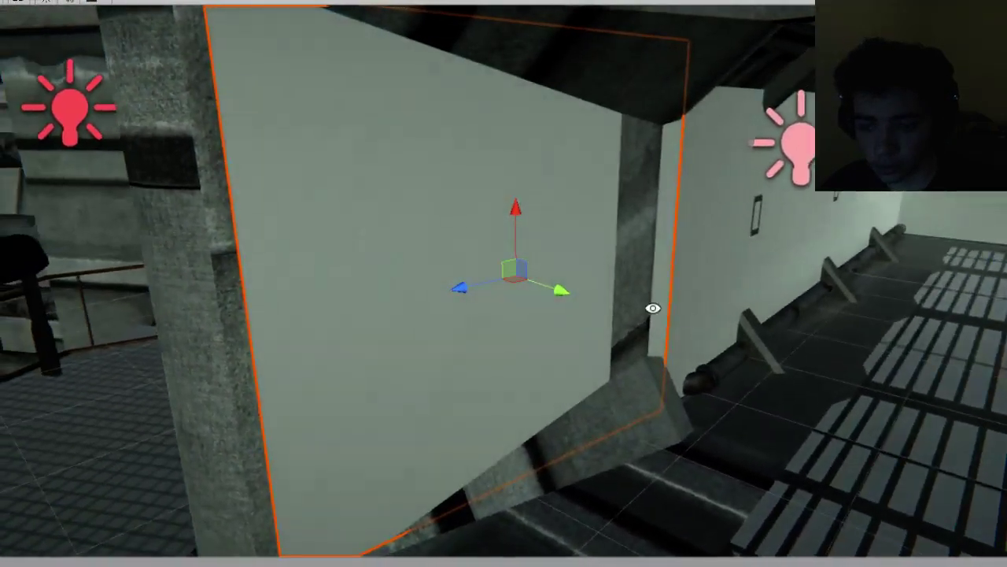
Nudge the copied plane forward from the junction's angled wall so it covers the pillar strip at its far end.
{"action": "left_click_drag", "start_coordinate": [527, 308], "coordinate": [522, 305]}
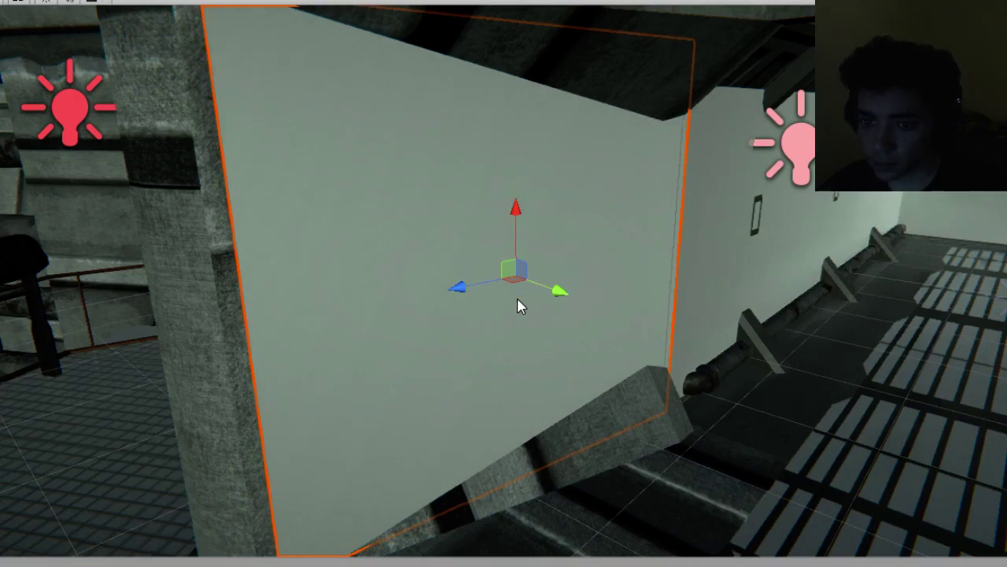
{"action": "left_click_drag", "start_coordinate": [551, 296], "coordinate": [967, 319]}
{"action": "scroll", "coordinate": [618, 338], "scroll_direction": "down", "scroll_amount": 5}
{"action": "scroll", "coordinate": [622, 334], "scroll_direction": "down", "scroll_amount": 10}
{"action": "right_click_drag", "start_coordinate": [698, 201], "coordinate": [754, 251]}
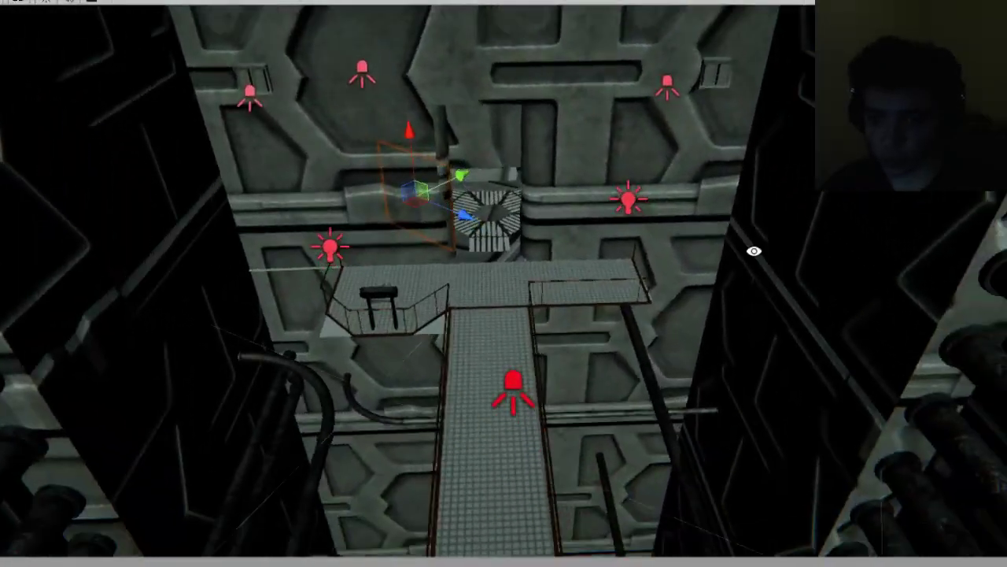
{"action": "left_click_drag", "start_coordinate": [753, 251], "coordinate": [473, 375], "text": "alt"}
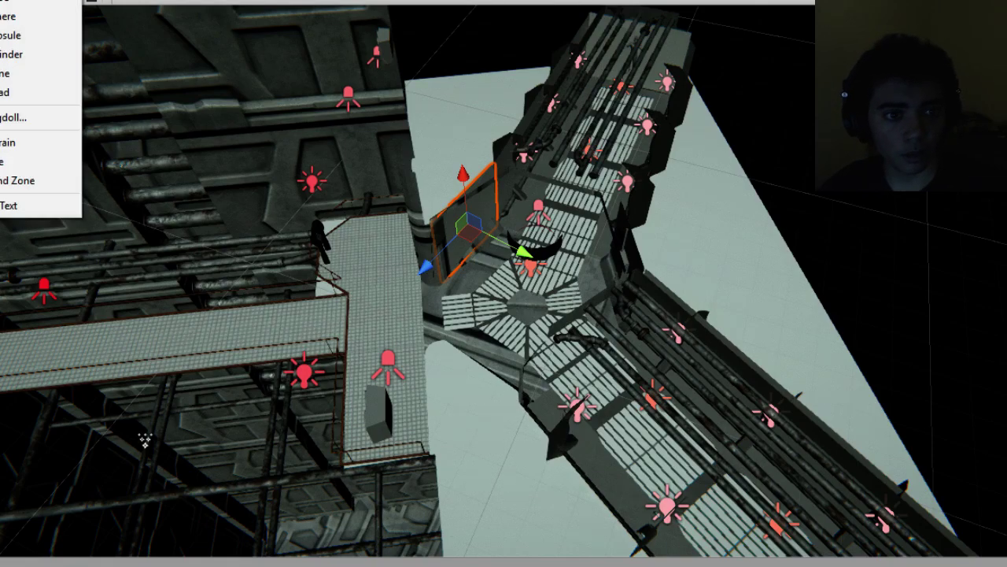
Create a cube and move it onto the walkway beside the round pillar at the junction opening.
{"action": "left_click", "coordinate": [39, 2]}
{"action": "left_click_drag", "start_coordinate": [234, 150], "coordinate": [467, 257], "text": "alt"}
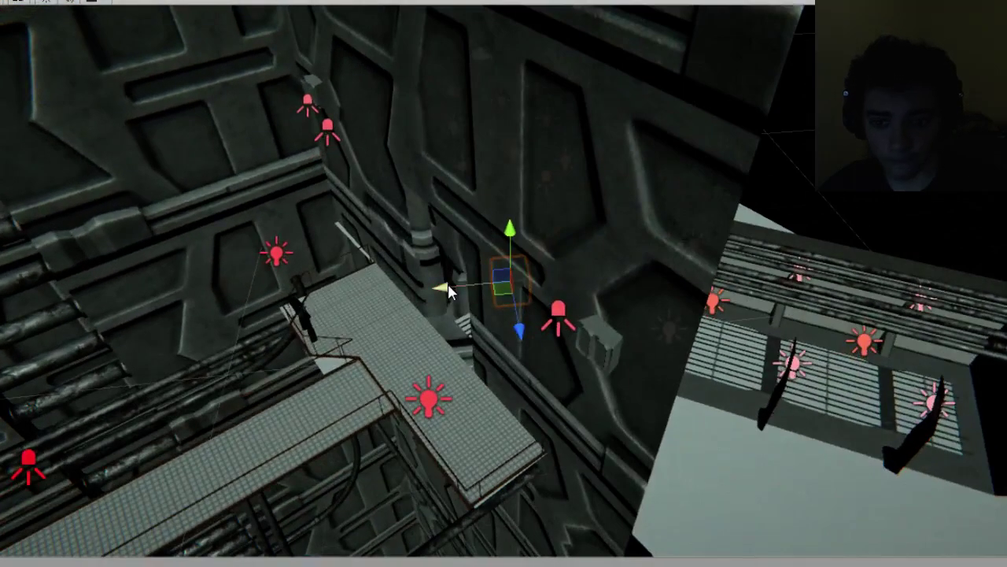
{"action": "key", "text": "e"}
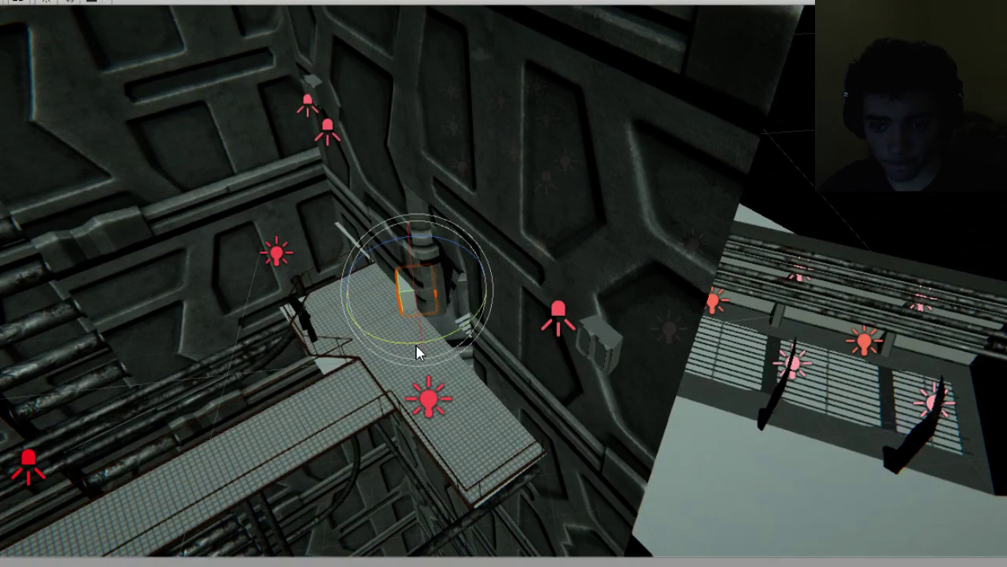
{"action": "key", "text": "f"}
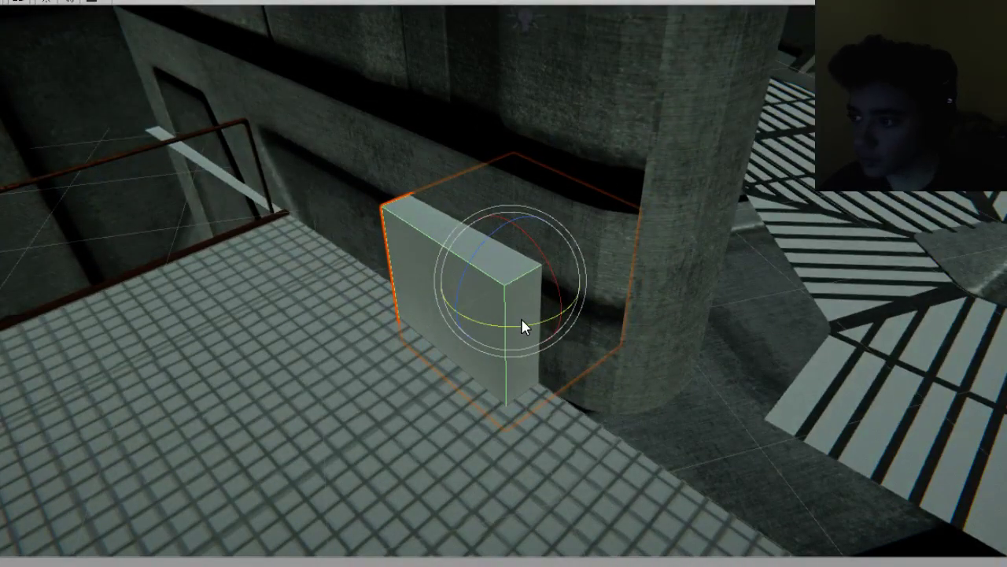
Rotate the cube about its vertical axis to line up with the opening and raise it around the pillar.
{"action": "left_click_drag", "start_coordinate": [521, 318], "coordinate": [548, 317]}
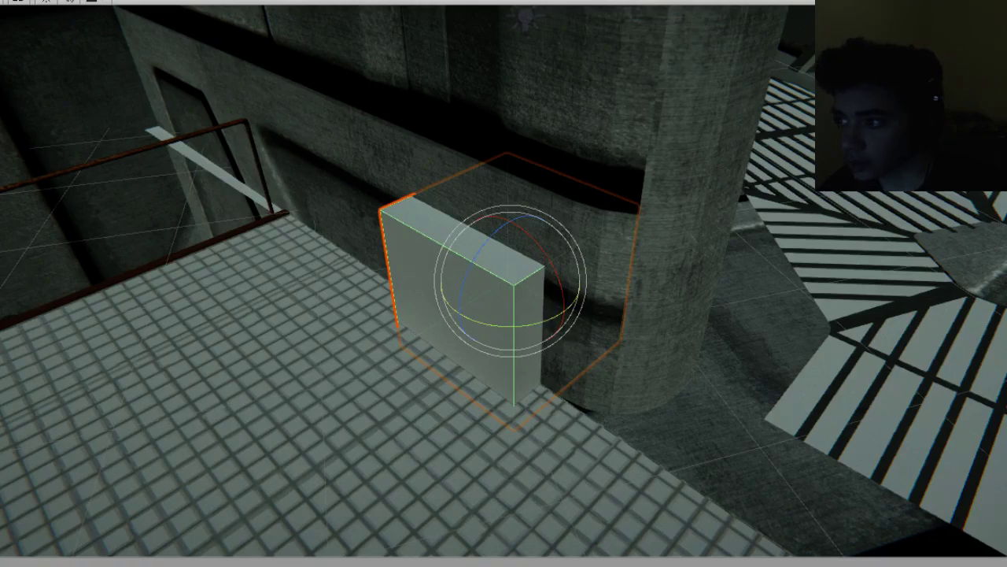
{"action": "type", "text": "4"}
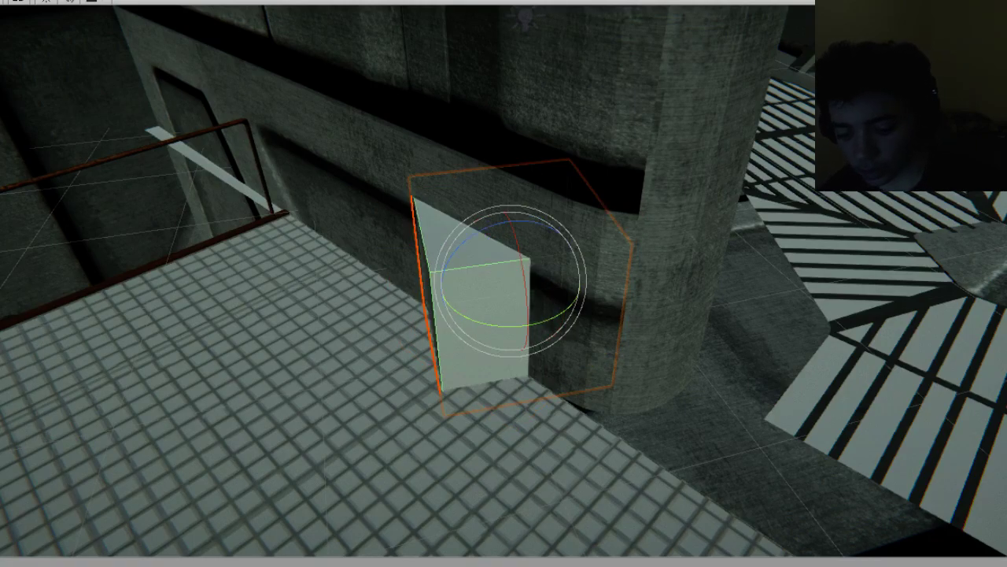
{"action": "type", "text": "0"}
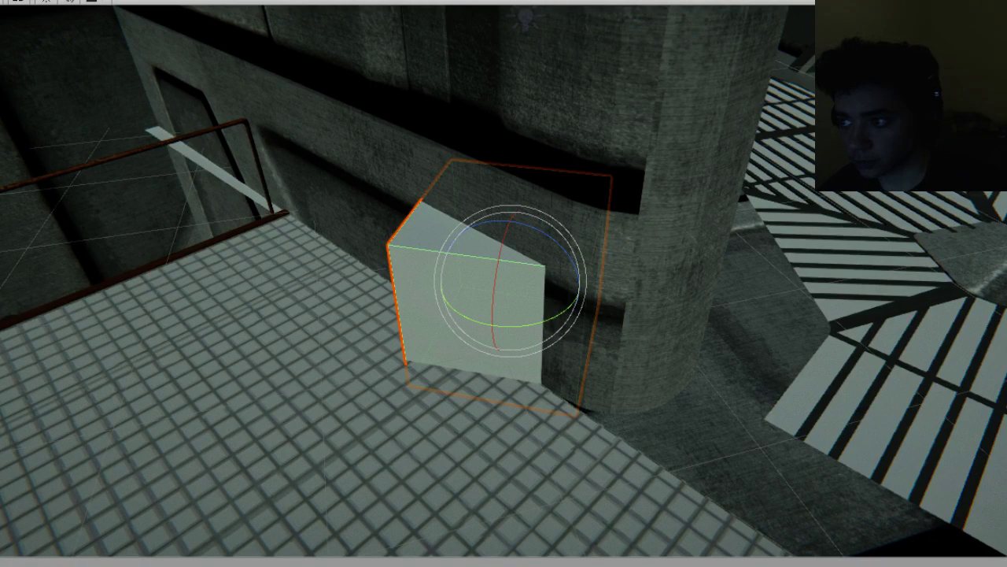
{"action": "left_click_drag", "start_coordinate": [605, 312], "coordinate": [547, 301]}
{"action": "key", "text": "w"}
{"action": "left_click_drag", "start_coordinate": [445, 319], "coordinate": [477, 290], "text": "alt"}
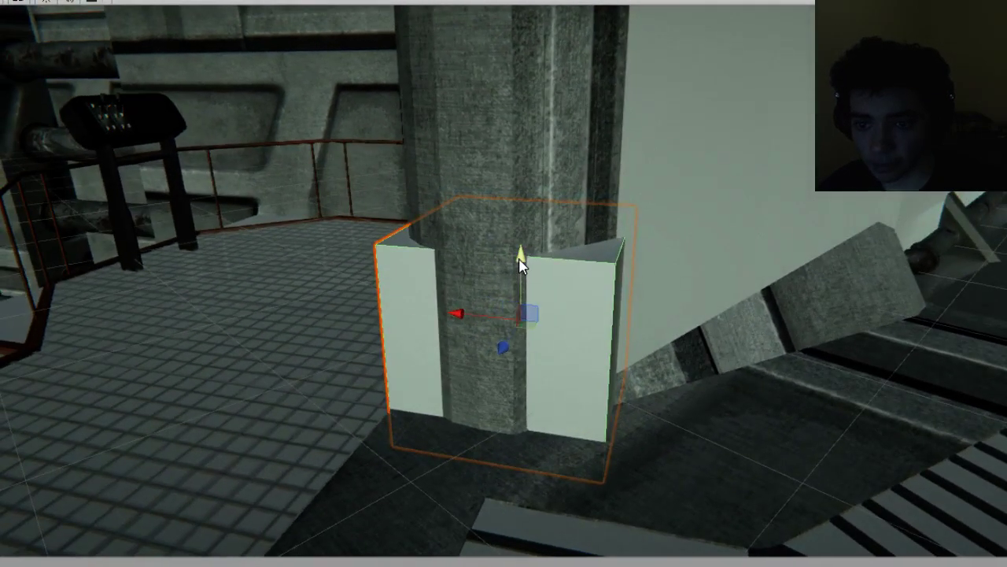
{"action": "left_click_drag", "start_coordinate": [518, 257], "coordinate": [532, 101]}
{"action": "key", "text": "f"}
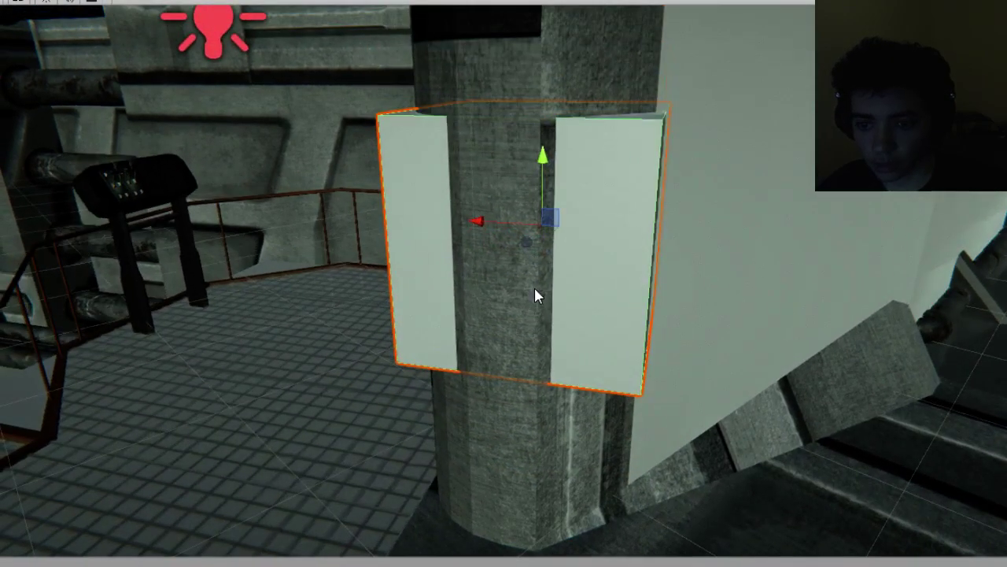
Scale the cube into a tall column above the opening and raise it so its base sits near the walkway.
{"action": "key", "text": "e"}
{"action": "key", "text": "r"}
{"action": "right_click_drag", "start_coordinate": [493, 269], "coordinate": [429, 200]}
{"action": "scroll", "coordinate": [438, 196], "scroll_direction": "down", "scroll_amount": 6}
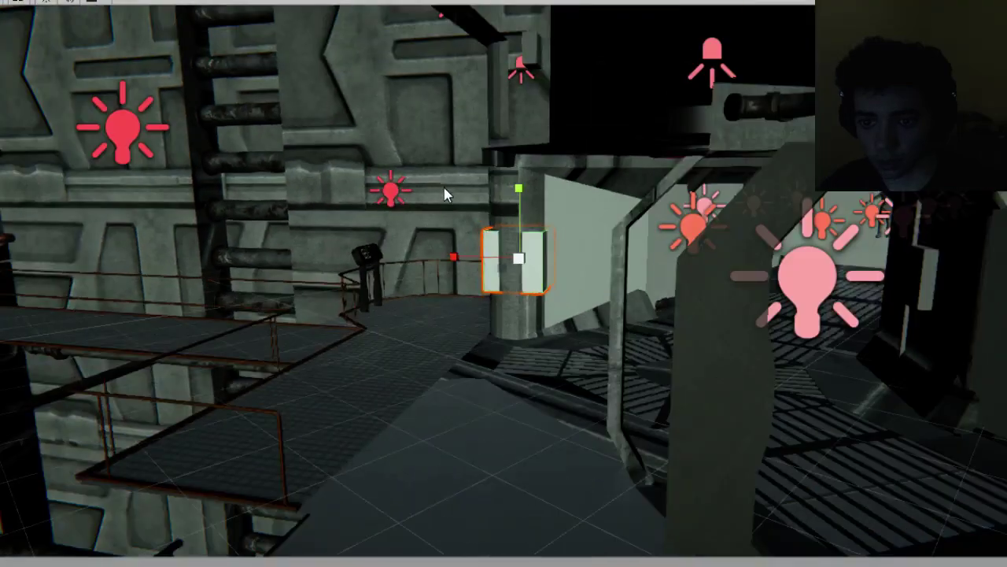
{"action": "left_click_drag", "start_coordinate": [445, 194], "coordinate": [622, 232], "text": "alt"}
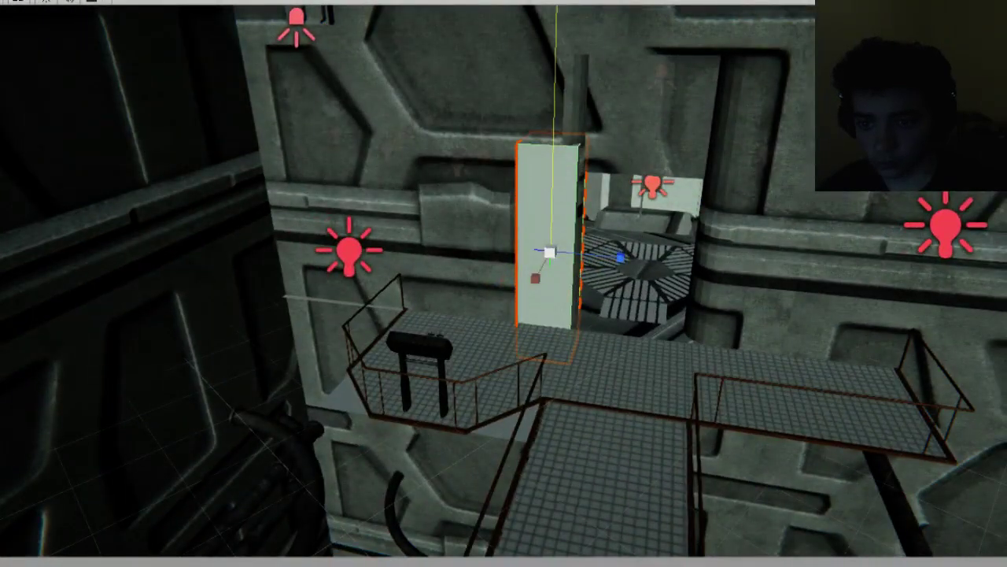
{"action": "right_click_drag", "start_coordinate": [570, 131], "coordinate": [533, 228]}
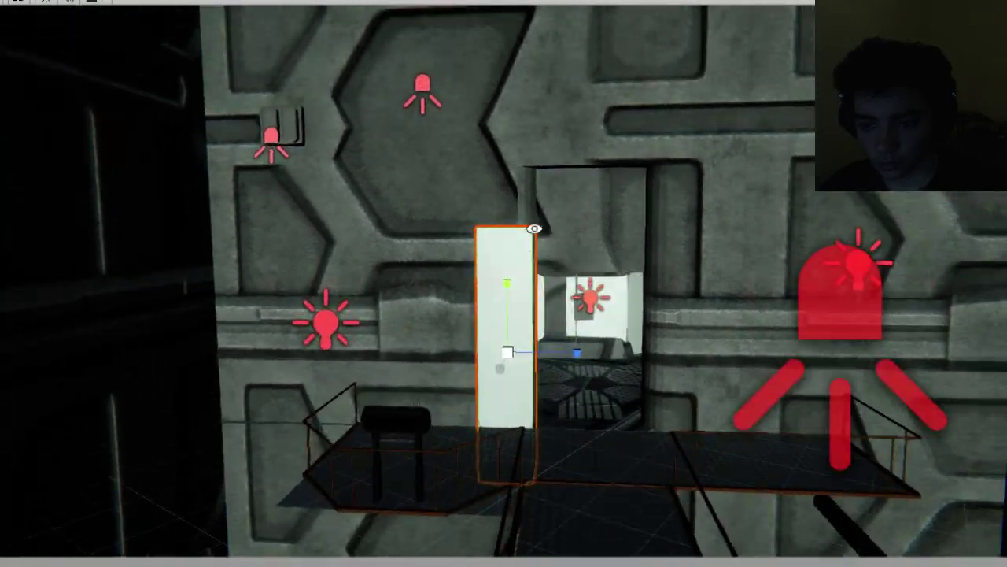
{"action": "left_click_drag", "start_coordinate": [507, 291], "coordinate": [512, 227]}
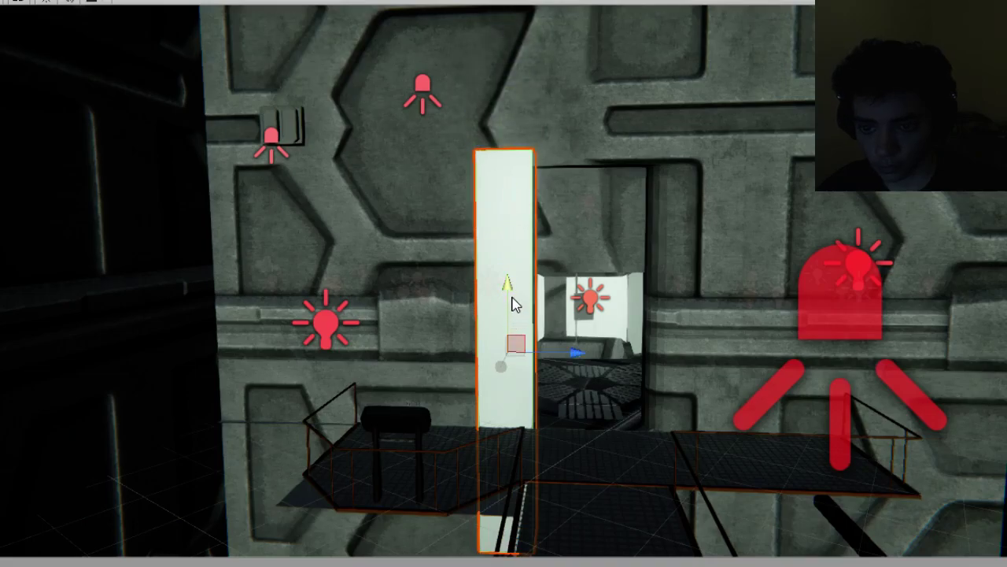
{"action": "left_click_drag", "start_coordinate": [512, 304], "coordinate": [515, 194]}
{"action": "key", "text": "e"}
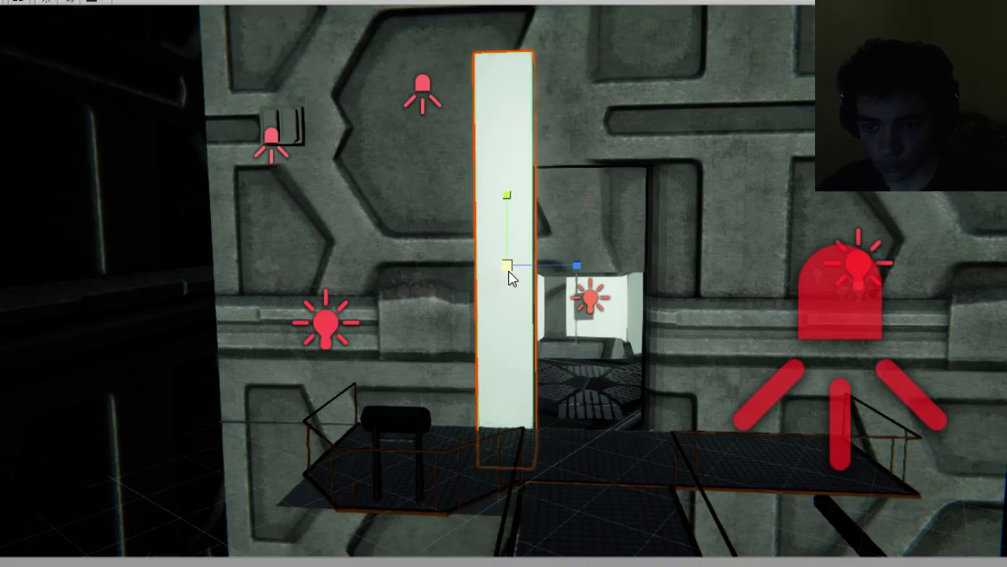
Widen the column into a broad wall block and slide it aside to clear the junction opening.
{"action": "left_click_drag", "start_coordinate": [577, 265], "coordinate": [1006, 271]}
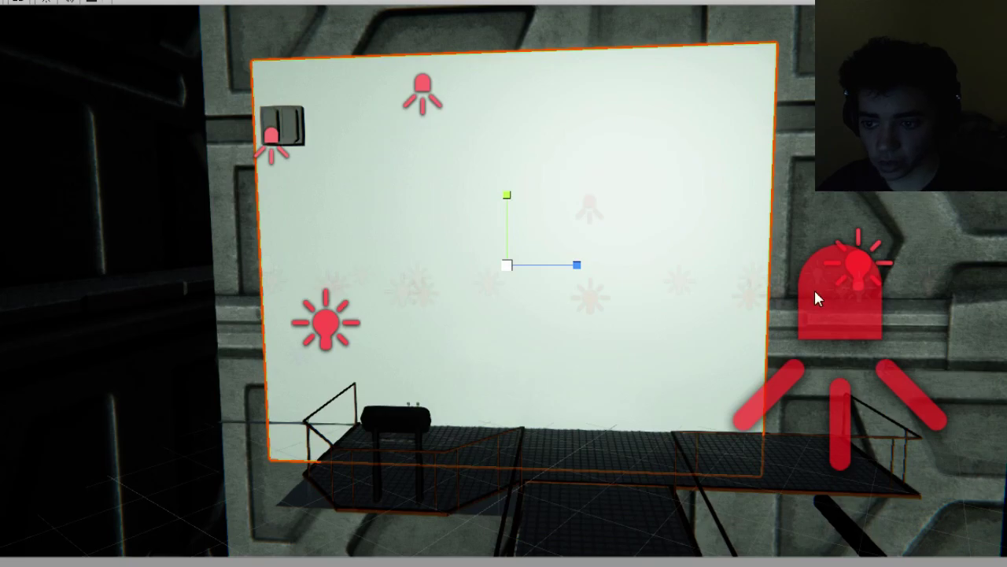
{"action": "left_click_drag", "start_coordinate": [582, 265], "coordinate": [375, 254]}
{"action": "left_click_drag", "start_coordinate": [375, 253], "coordinate": [316, 276], "text": "alt"}
{"action": "scroll", "coordinate": [363, 242], "scroll_direction": "up", "scroll_amount": 5}
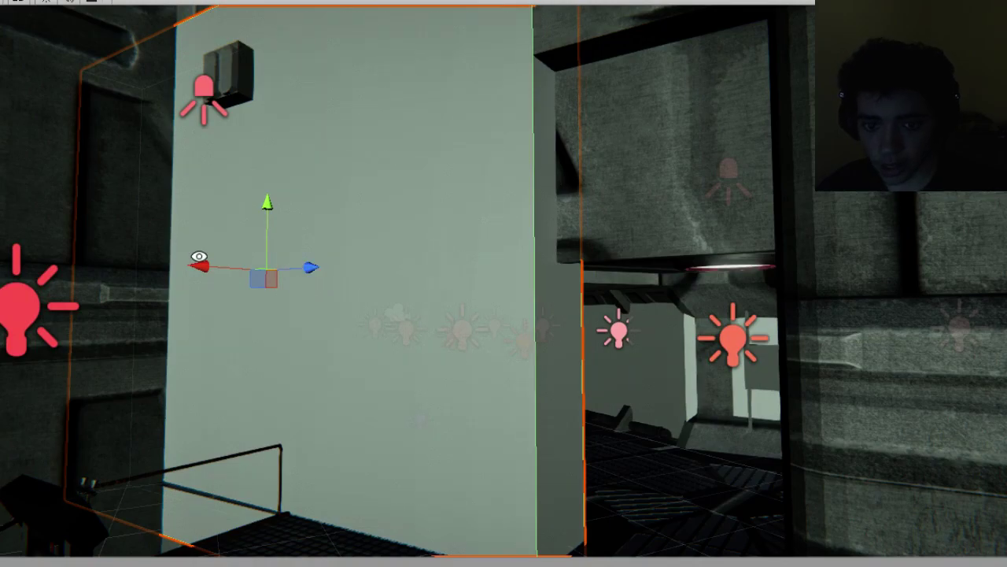
{"action": "scroll", "coordinate": [236, 263], "scroll_direction": "down", "scroll_amount": 5}
{"action": "left_click_drag", "start_coordinate": [275, 220], "coordinate": [479, 339], "text": "alt"}
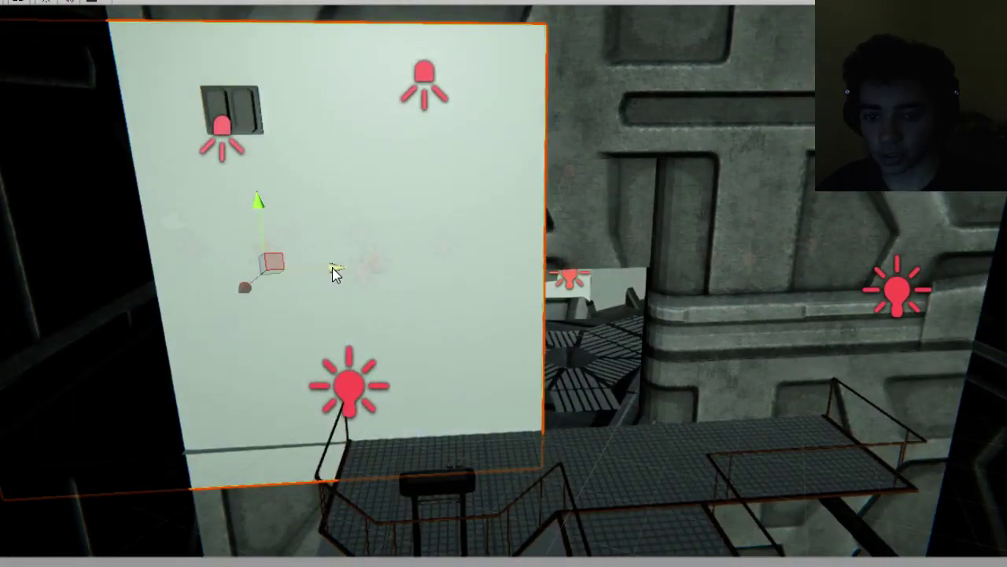
Duplicate the wall block and position the copy on the other side of the junction opening, flush with its edge.
{"action": "key", "text": "ctrl+d"}
{"action": "left_click_drag", "start_coordinate": [332, 268], "coordinate": [998, 311]}
{"action": "left_click_drag", "start_coordinate": [786, 315], "coordinate": [881, 78], "text": "alt"}
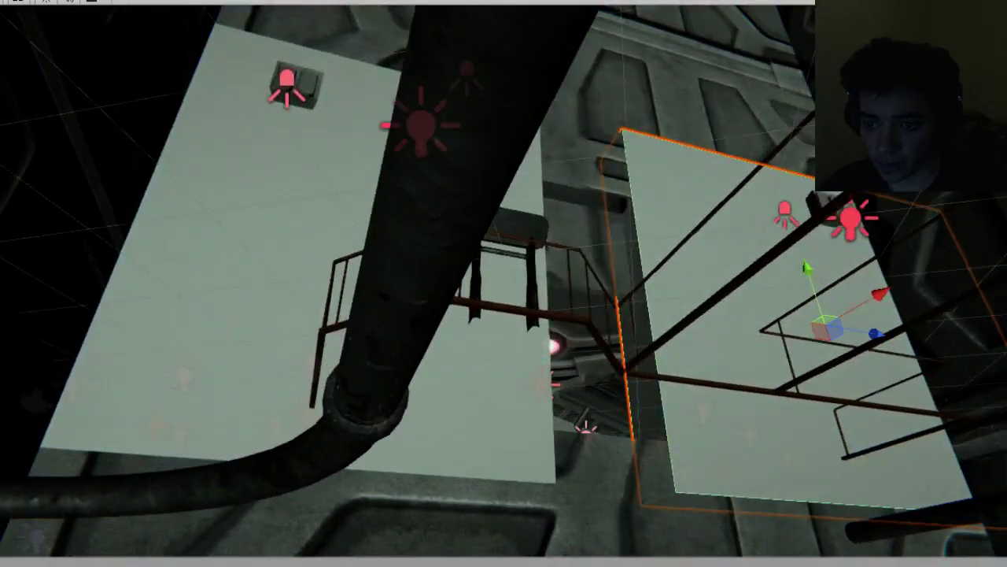
{"action": "left_click_drag", "start_coordinate": [825, 258], "coordinate": [724, 262], "text": "alt"}
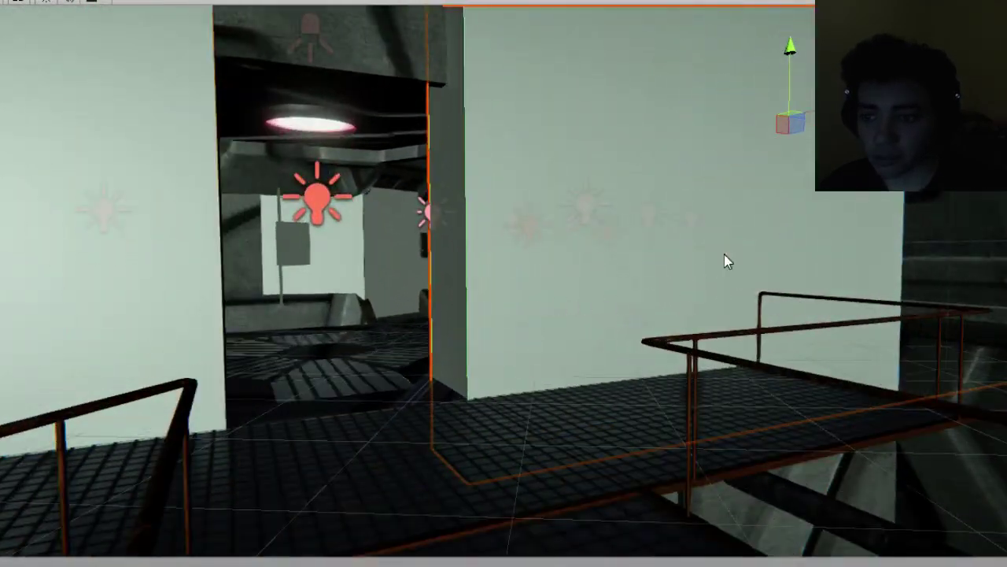
{"action": "mouse_move", "coordinate": [858, 125]}
{"action": "left_mouse_down"}
{"action": "mouse_move", "coordinate": [871, 125]}
{"action": "mouse_move", "coordinate": [859, 125]}
{"action": "left_mouse_up"}
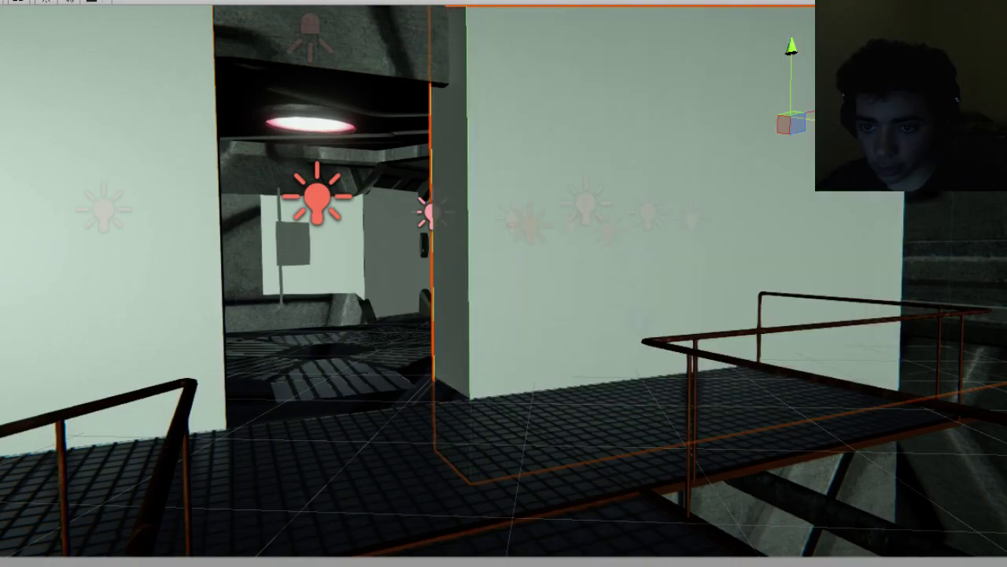
{"action": "left_click_drag", "start_coordinate": [664, 157], "coordinate": [913, 150], "text": "alt"}
{"action": "left_click_drag", "start_coordinate": [717, 132], "coordinate": [218, 198], "text": "alt"}
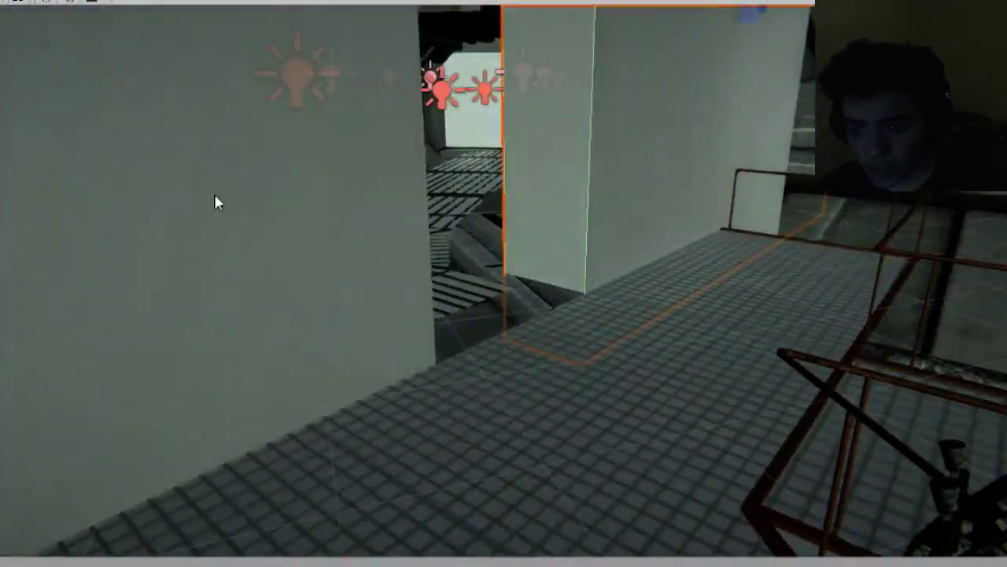
Examine the walkway's platforms and railings around the console and select the floor plane beneath it.
{"action": "scroll", "coordinate": [397, 197], "scroll_direction": "down", "scroll_amount": 3}
{"action": "scroll", "coordinate": [396, 196], "scroll_direction": "down", "scroll_amount": 5}
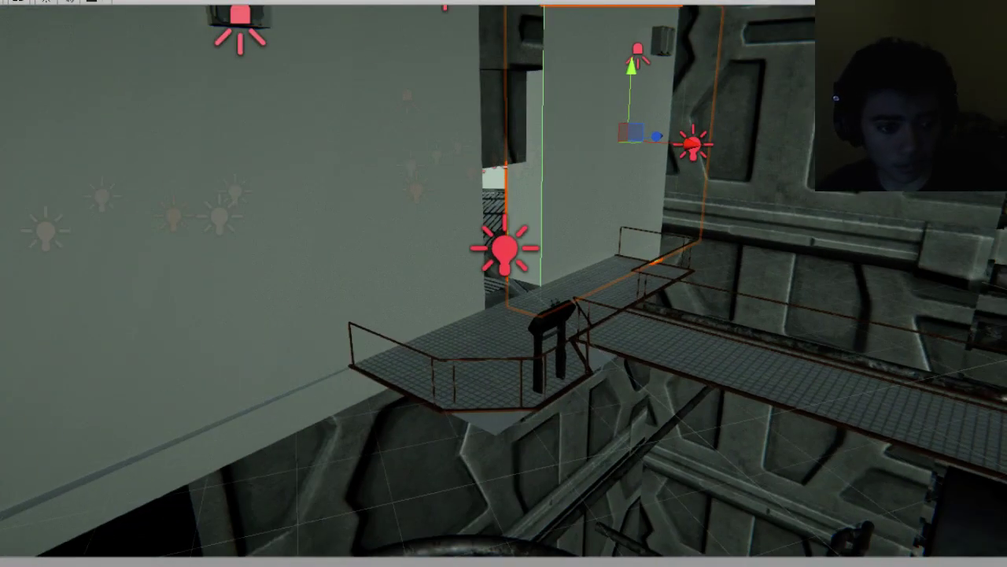
{"action": "left_click", "coordinate": [397, 197]}
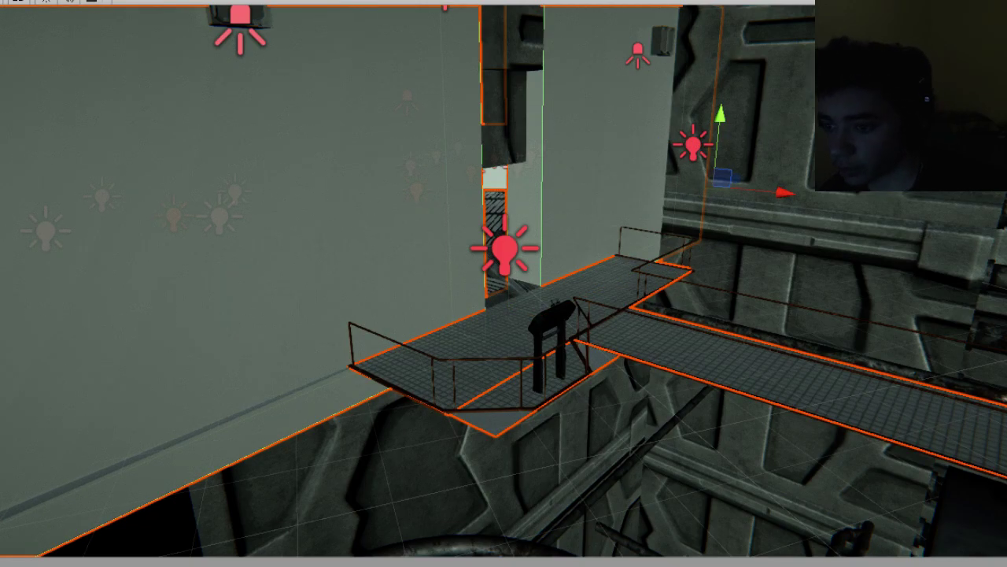
{"action": "left_click_drag", "start_coordinate": [594, 291], "coordinate": [430, 338], "text": "alt"}
{"action": "left_click_drag", "start_coordinate": [490, 413], "coordinate": [413, 400], "text": "alt"}
{"action": "middle_click_drag", "start_coordinate": [413, 400], "coordinate": [534, 285]}
{"action": "scroll", "coordinate": [534, 285], "scroll_direction": "up", "scroll_amount": 2}
{"action": "left_click_drag", "start_coordinate": [534, 292], "coordinate": [604, 323], "text": "alt"}
{"action": "left_click_drag", "start_coordinate": [648, 293], "coordinate": [533, 439], "text": "alt"}
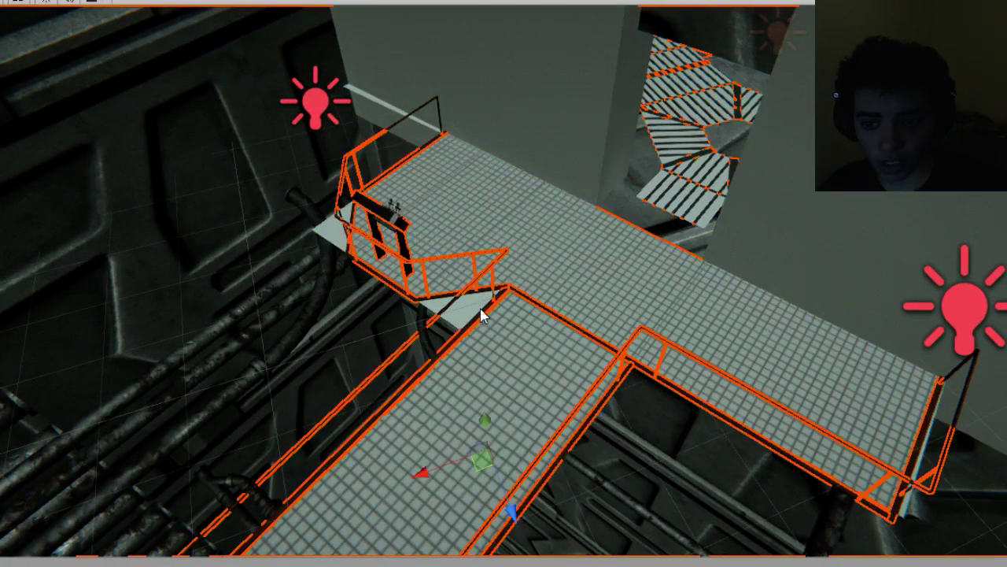
{"action": "left_click", "coordinate": [475, 307]}
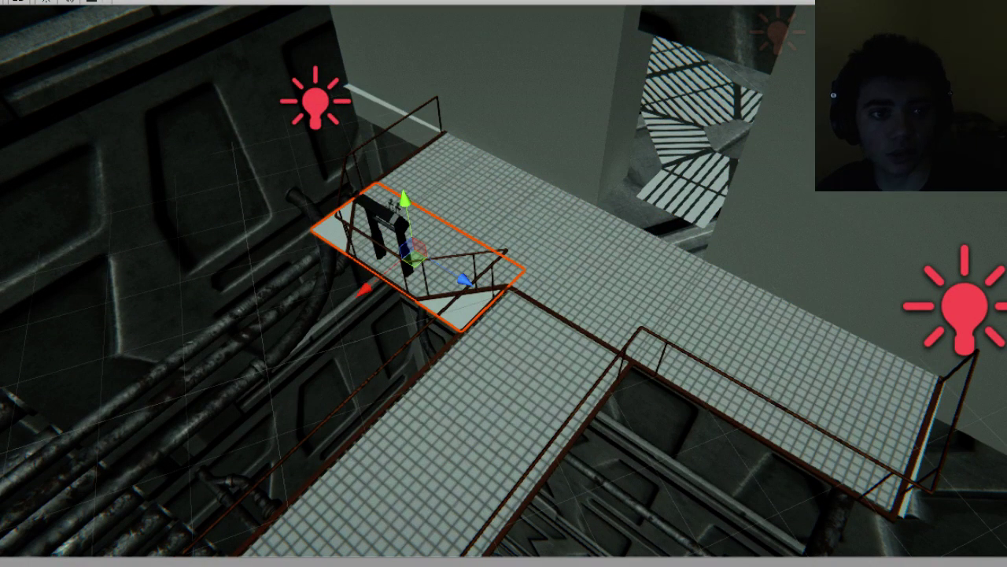
Create another cube and move it to the walkway's railing beside the console platform.
{"action": "mouse_move", "coordinate": [0, 0]}
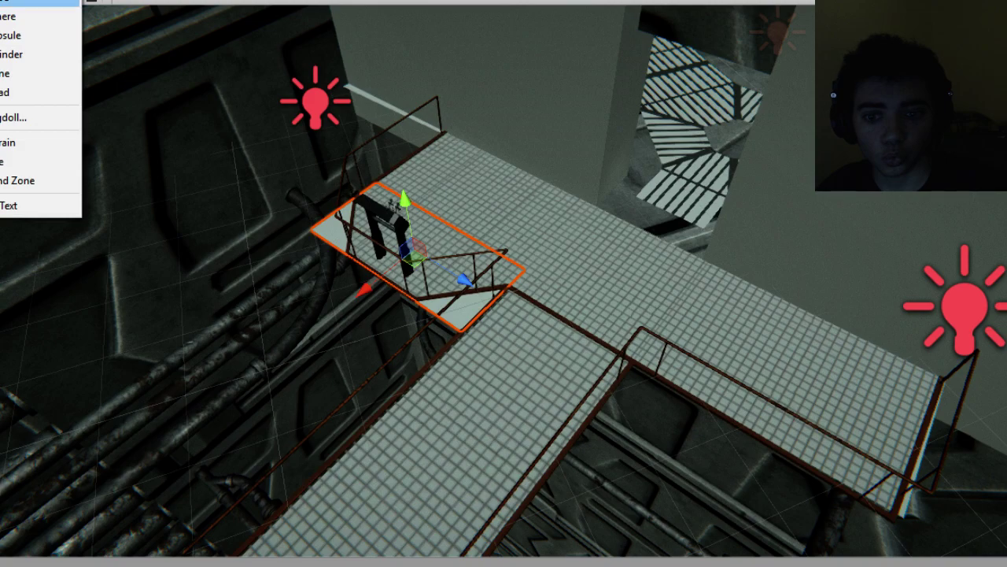
{"action": "left_click", "coordinate": [24, 1]}
{"action": "left_click_drag", "start_coordinate": [503, 377], "coordinate": [378, 365], "text": "alt"}
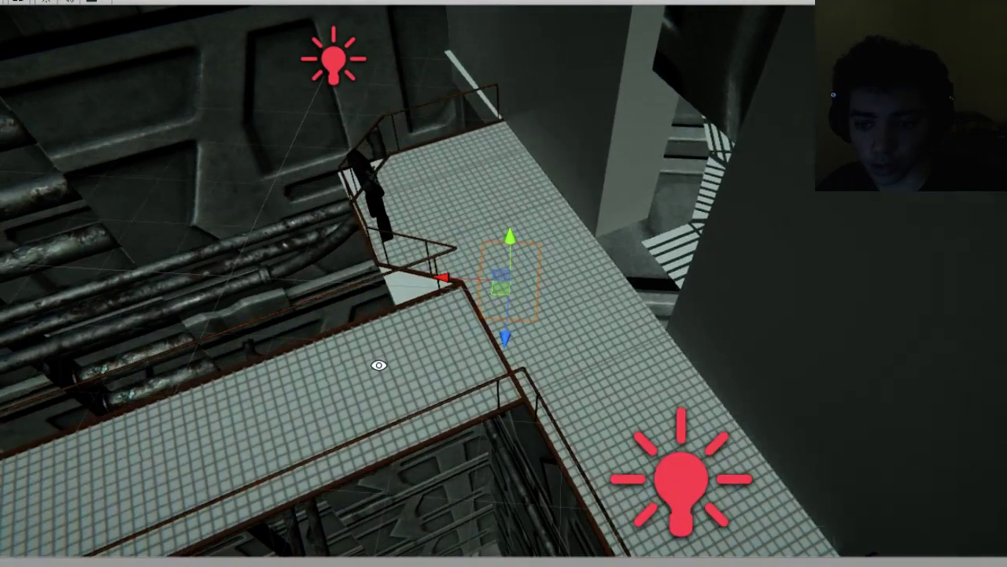
{"action": "scroll", "coordinate": [469, 294], "scroll_direction": "up", "scroll_amount": 4}
{"action": "left_click_drag", "start_coordinate": [506, 241], "coordinate": [185, 292]}
{"action": "left_click_drag", "start_coordinate": [319, 355], "coordinate": [367, 326], "text": "alt"}
{"action": "left_click_drag", "start_coordinate": [408, 207], "coordinate": [468, 210]}
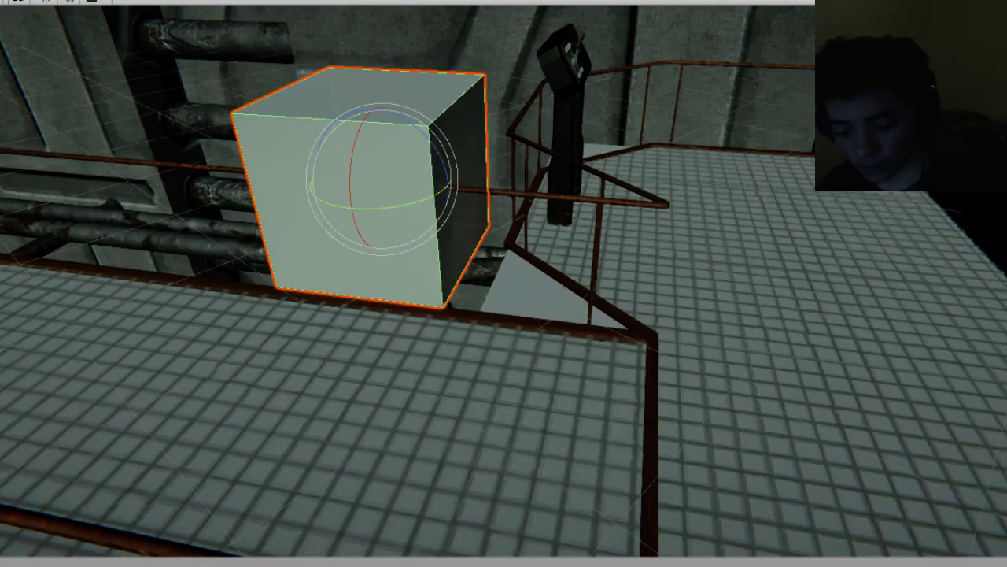
Undo the last two changes to the railing cube and redo them.
{"action": "key", "text": "ctrl+z"}
{"action": "key", "text": "ctrl+z"}
{"action": "key", "text": "ctrl+y"}
{"action": "key", "text": "ctrl+y"}
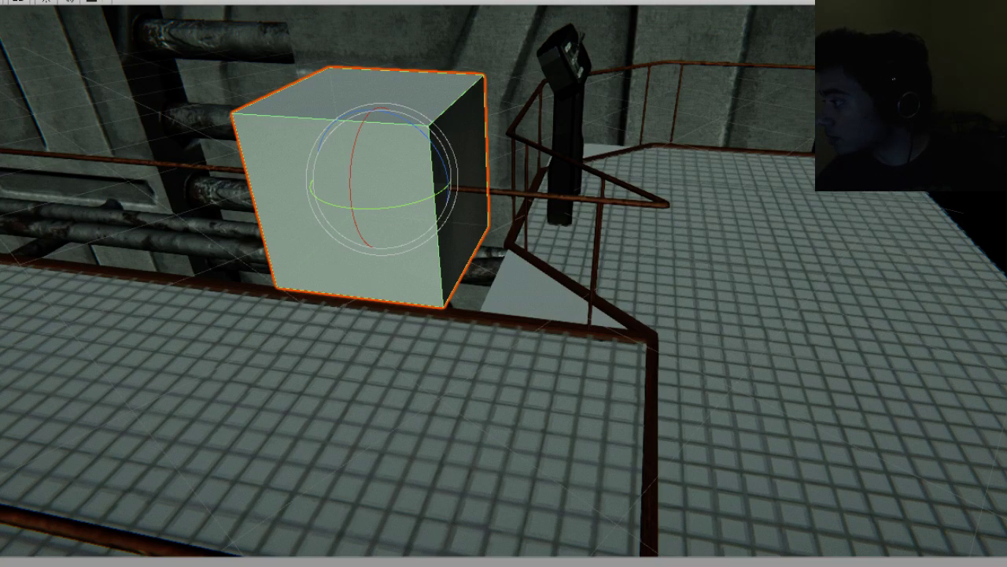
Center the cube on the walkway's long railing and raise it slightly.
{"action": "left_click_drag", "start_coordinate": [572, 250], "coordinate": [707, 371], "text": "alt"}
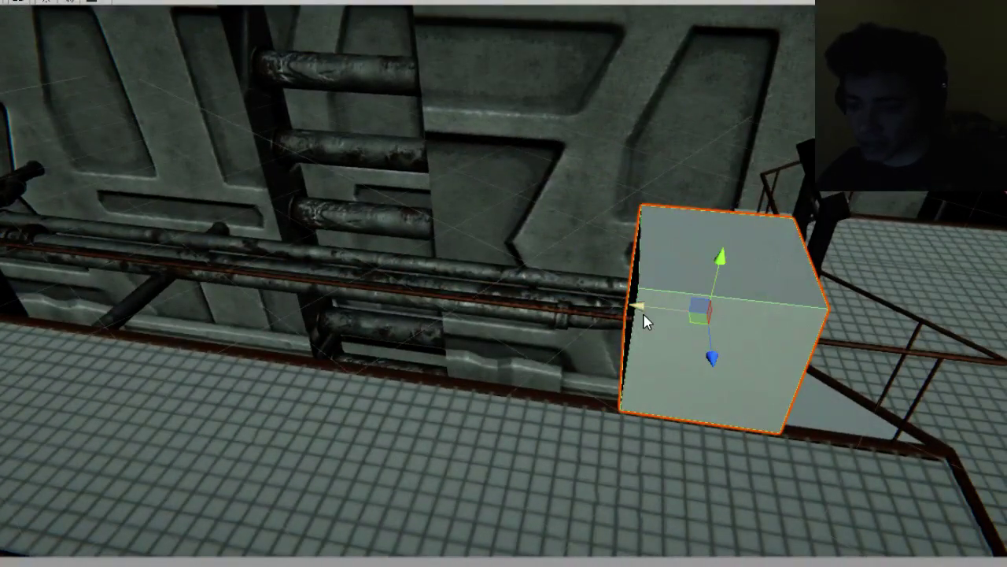
{"action": "left_click_drag", "start_coordinate": [644, 321], "coordinate": [354, 263], "text": "alt"}
{"action": "scroll", "coordinate": [354, 262], "scroll_direction": "up", "scroll_amount": 5}
{"action": "scroll", "coordinate": [480, 276], "scroll_direction": "down", "scroll_amount": 4}
{"action": "left_click_drag", "start_coordinate": [454, 277], "coordinate": [1003, 303]}
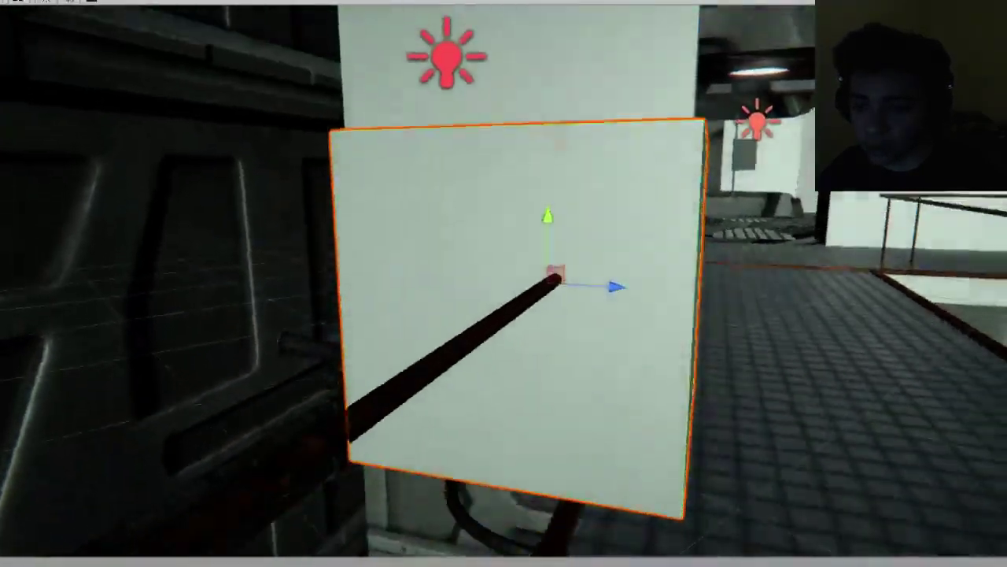
{"action": "left_click_drag", "start_coordinate": [944, 370], "coordinate": [497, 228], "text": "alt"}
{"action": "left_click_drag", "start_coordinate": [575, 190], "coordinate": [575, 157]}
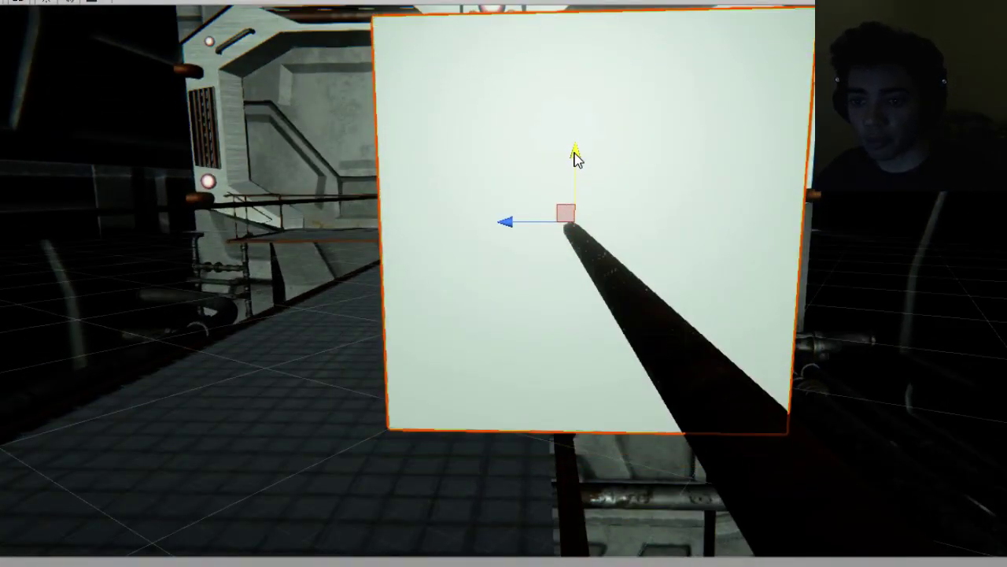
{"action": "left_click_drag", "start_coordinate": [503, 217], "coordinate": [881, 229], "text": "alt"}
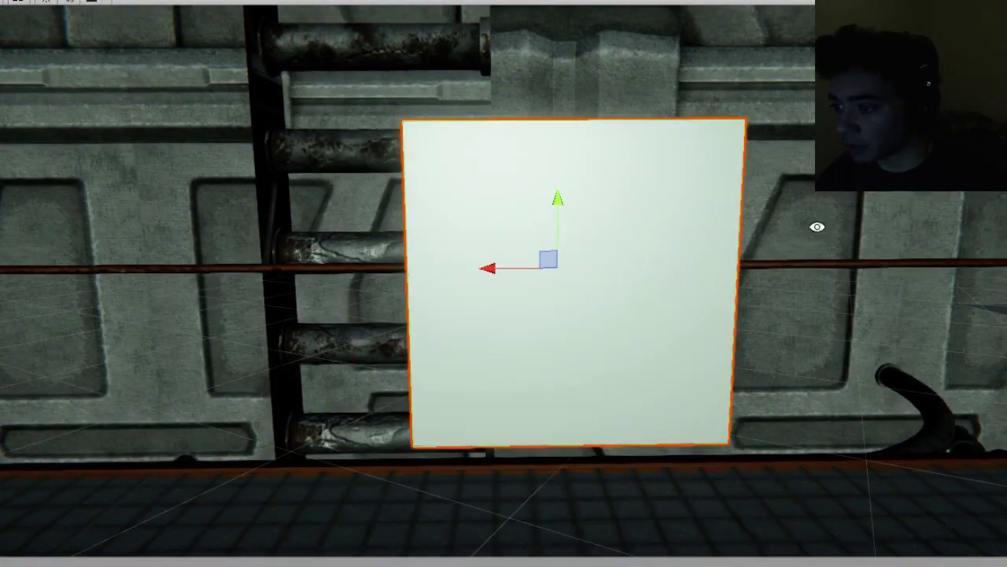
Shrink the cube uniformly and line it up with the walkway's long railing.
{"action": "left_click_drag", "start_coordinate": [817, 227], "coordinate": [426, 254], "text": "alt"}
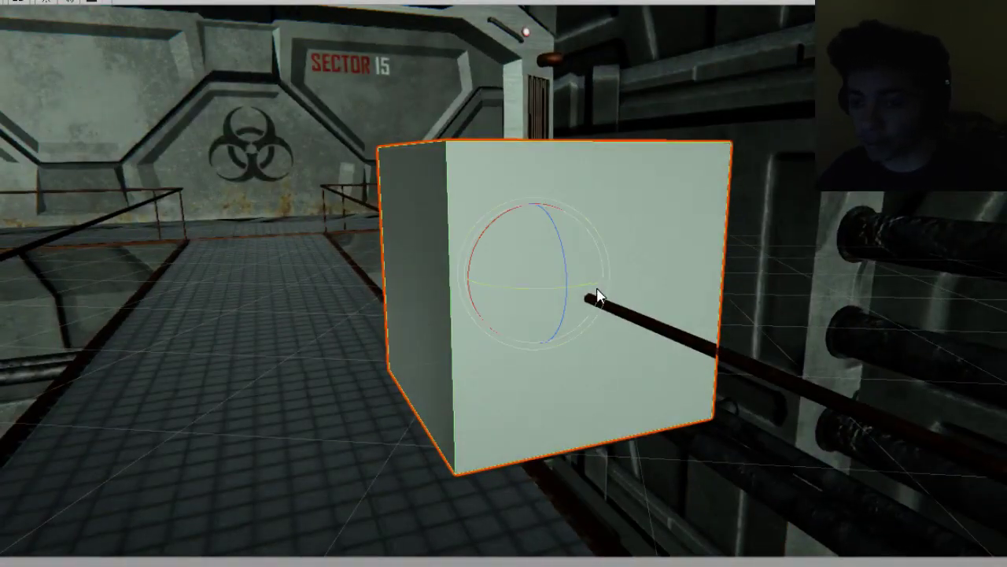
{"action": "left_click_drag", "start_coordinate": [532, 286], "coordinate": [466, 303]}
{"action": "key", "text": "f"}
{"action": "left_click_drag", "start_coordinate": [529, 317], "coordinate": [461, 319], "text": "alt"}
{"action": "key", "text": "w"}
{"action": "left_click_drag", "start_coordinate": [455, 282], "coordinate": [413, 226]}
{"action": "left_click_drag", "start_coordinate": [461, 204], "coordinate": [509, 243], "text": "alt"}
{"action": "scroll", "coordinate": [479, 258], "scroll_direction": "down", "scroll_amount": 5}
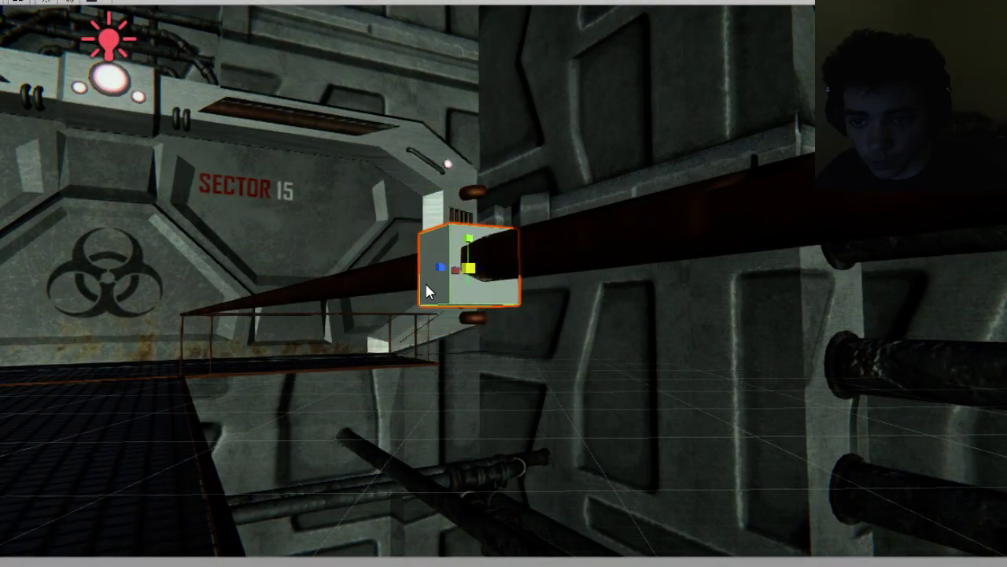
Reshape the cube into a long thin bar running along the walkway's railing on the console side.
{"action": "scroll", "coordinate": [479, 307], "scroll_direction": "up", "scroll_amount": 6}
{"action": "left_click_drag", "start_coordinate": [479, 308], "coordinate": [548, 385], "text": "alt"}
{"action": "left_click_drag", "start_coordinate": [492, 229], "coordinate": [752, 394]}
{"action": "scroll", "coordinate": [509, 220], "scroll_direction": "down", "scroll_amount": 6}
{"action": "key", "text": "e"}
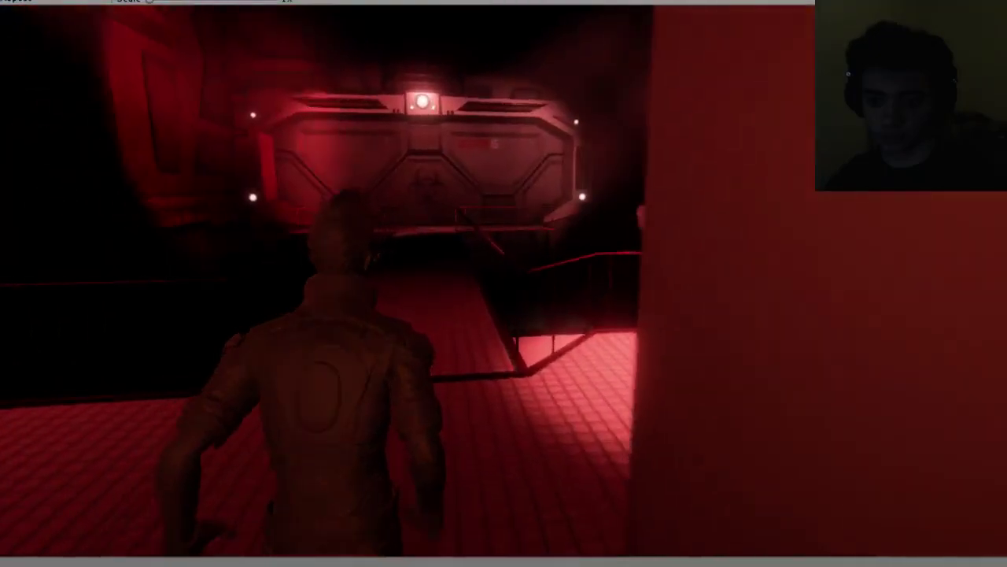
Play-test the scene by running the character along the walkway between the Sector 15 door and the console platform.
{"action": "key", "text": "w"}
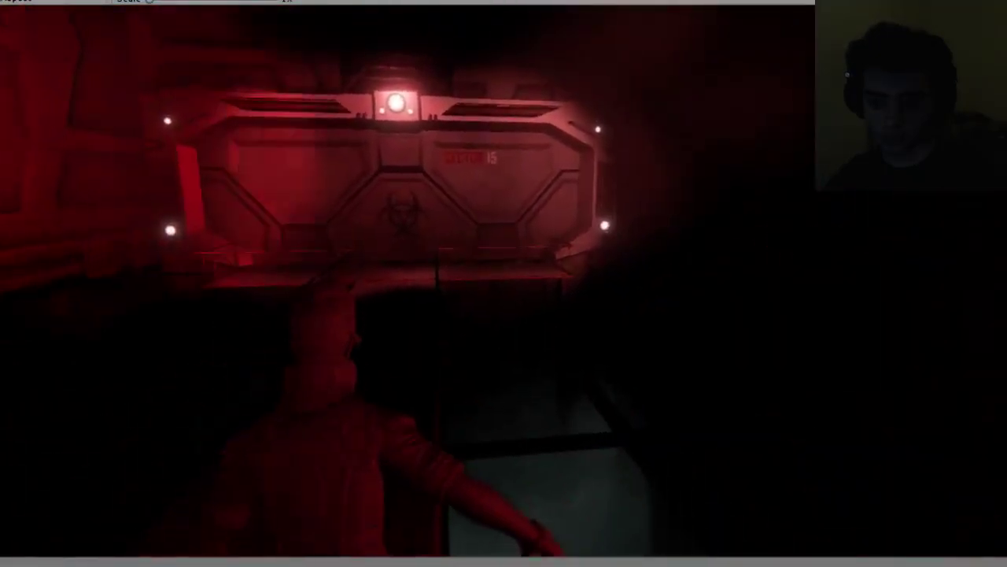
{"action": "key", "text": "w"}
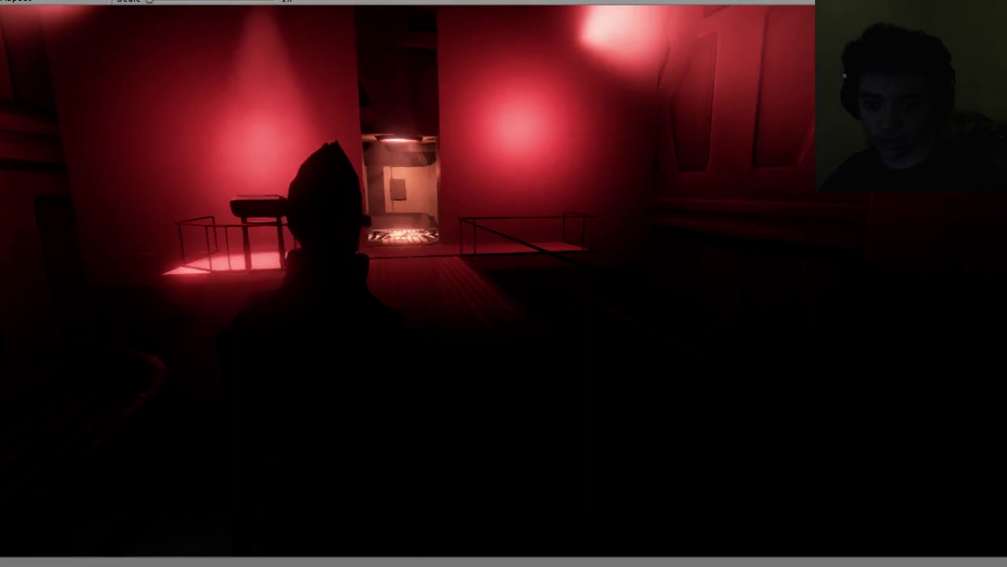
{"action": "key", "text": "w"}
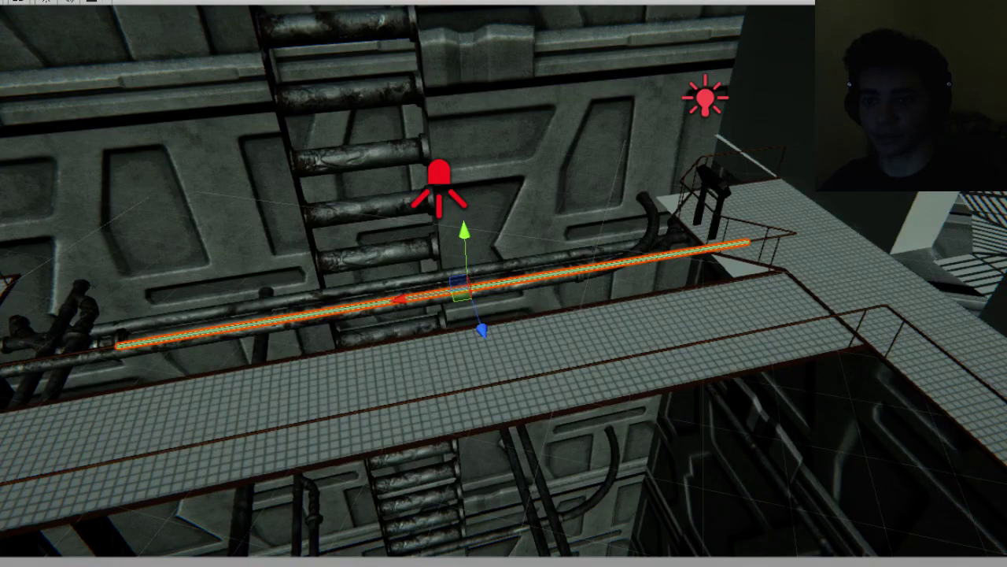
Lengthen the bar along the walkway's railing until it spans the gap between the two end platforms.
{"action": "left_click_drag", "start_coordinate": [662, 259], "coordinate": [497, 234], "text": "alt"}
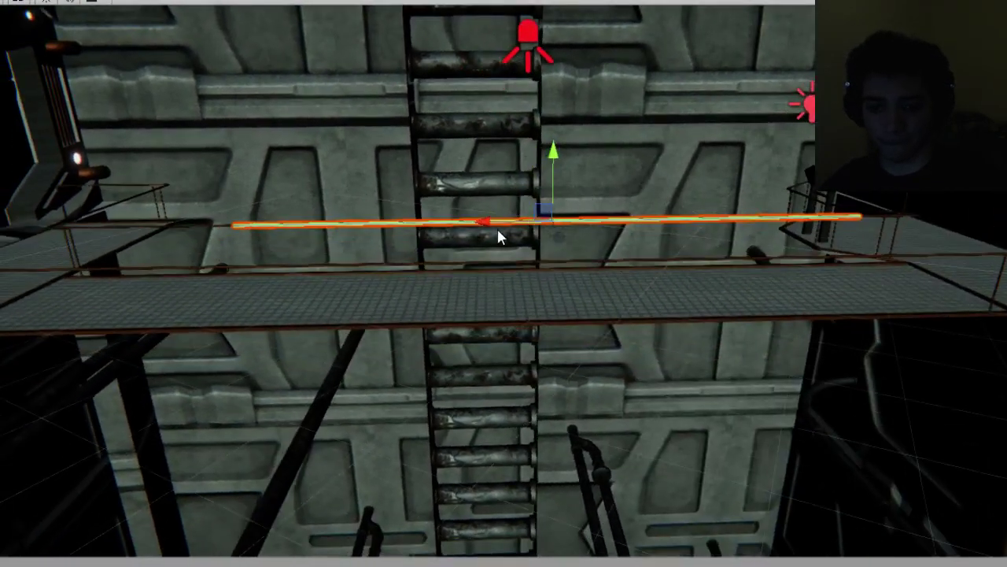
{"action": "key", "text": "r"}
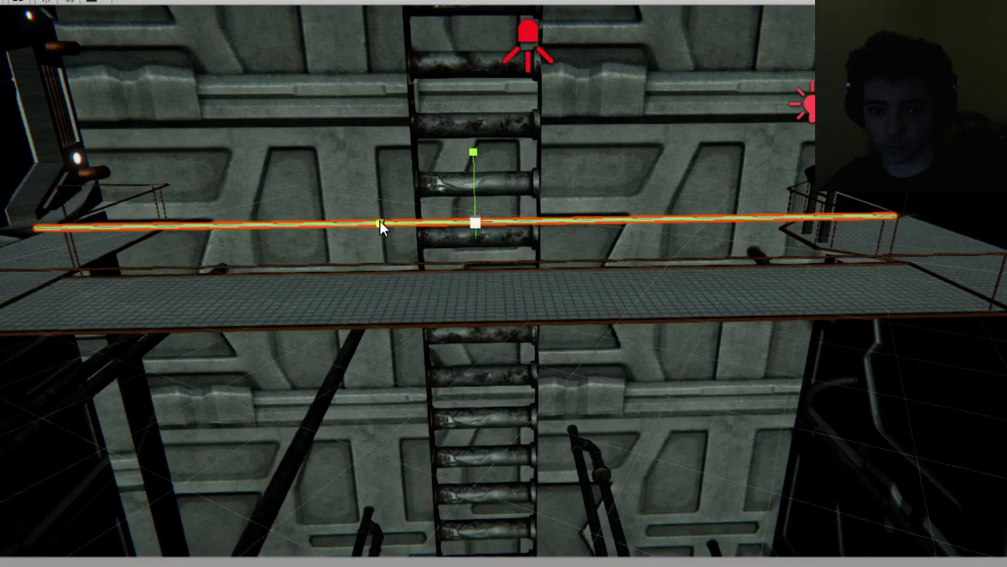
{"action": "left_click_drag", "start_coordinate": [379, 227], "coordinate": [555, 406], "text": "alt"}
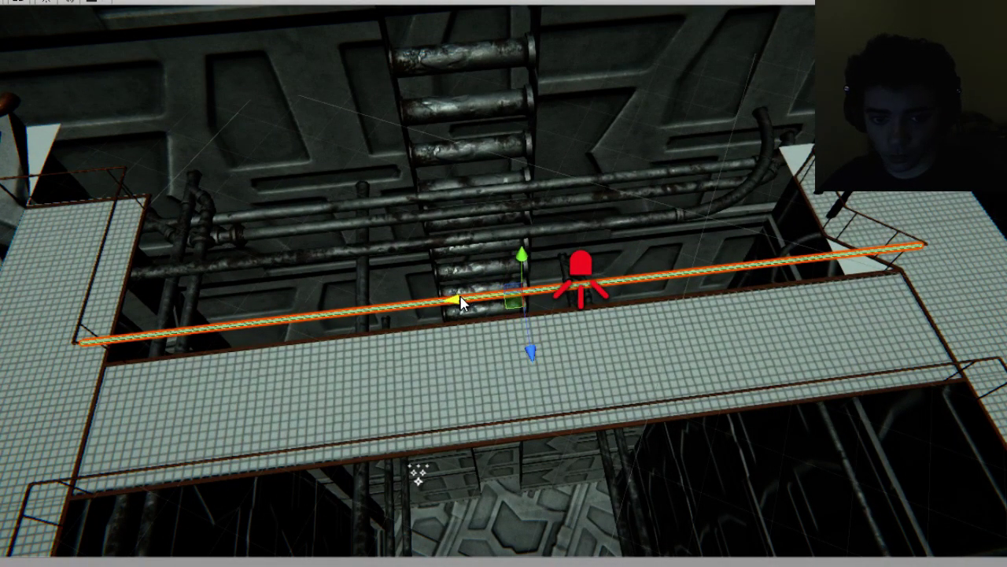
Duplicate the railing bar and move the copy onto the railing on the walkway's opposite side.
{"action": "left_click_drag", "start_coordinate": [536, 347], "coordinate": [559, 445]}
{"action": "left_click_drag", "start_coordinate": [429, 457], "coordinate": [823, 181], "text": "alt"}
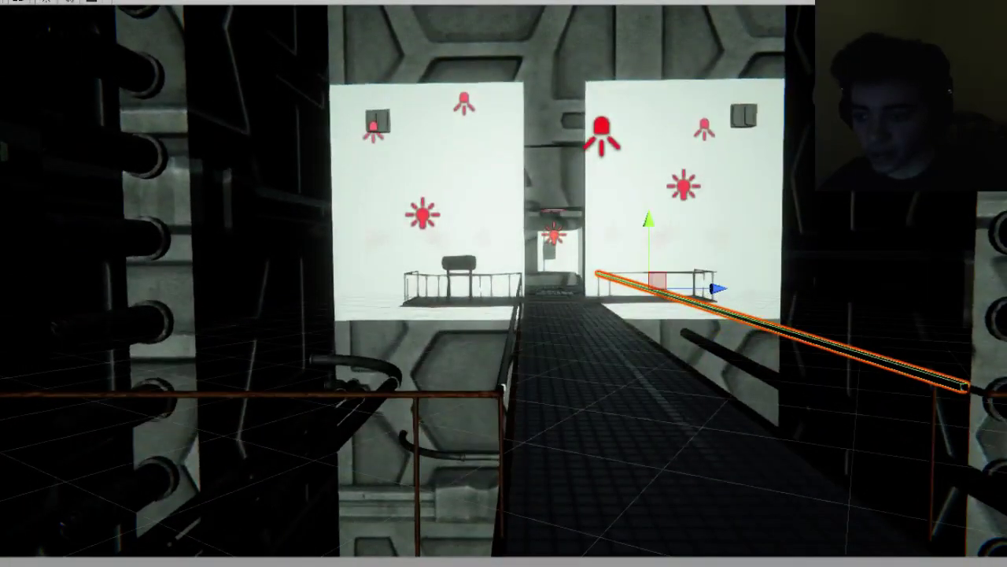
{"action": "middle_click_drag", "start_coordinate": [809, 227], "coordinate": [843, 211]}
{"action": "left_click_drag", "start_coordinate": [826, 224], "coordinate": [706, 366], "text": "alt"}
{"action": "left_click_drag", "start_coordinate": [727, 360], "coordinate": [503, 315], "text": "alt"}
{"action": "middle_click_drag", "start_coordinate": [504, 315], "coordinate": [427, 266], "text": "alt"}
{"action": "left_click_drag", "start_coordinate": [427, 266], "coordinate": [152, 255], "text": "alt"}
{"action": "right_click_drag", "start_coordinate": [152, 255], "coordinate": [582, 392]}
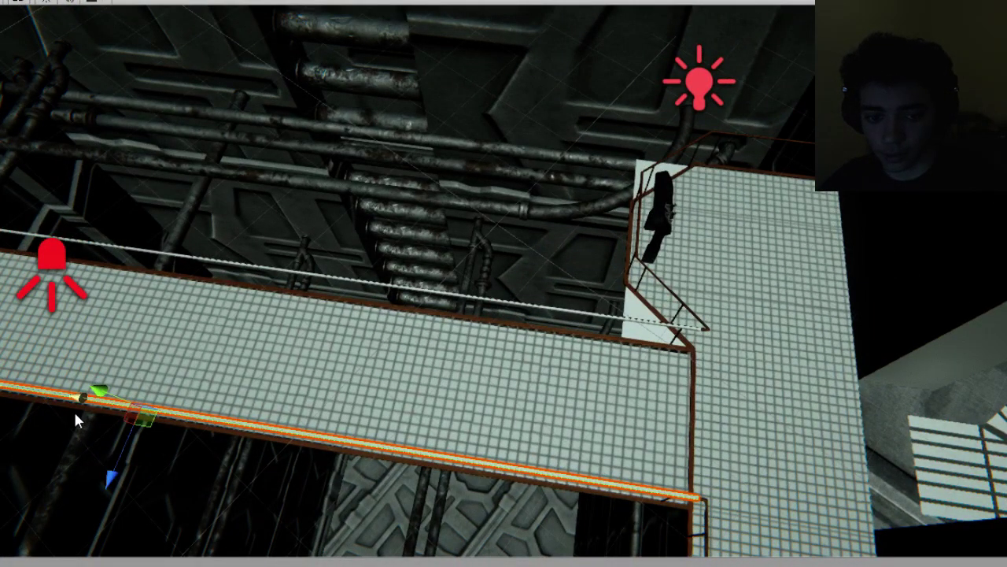
Duplicate that bar, slide the copy to the railing corner at the console platform, and shrink it to a short block.
{"action": "left_click_drag", "start_coordinate": [75, 413], "coordinate": [601, 433]}
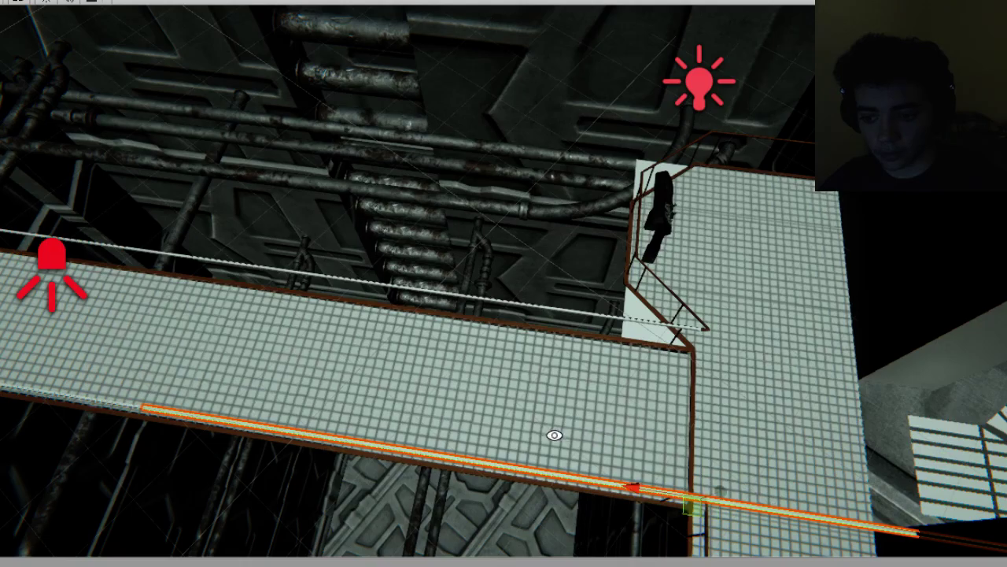
{"action": "right_click_drag", "start_coordinate": [554, 435], "coordinate": [756, 350]}
{"action": "key", "text": "e"}
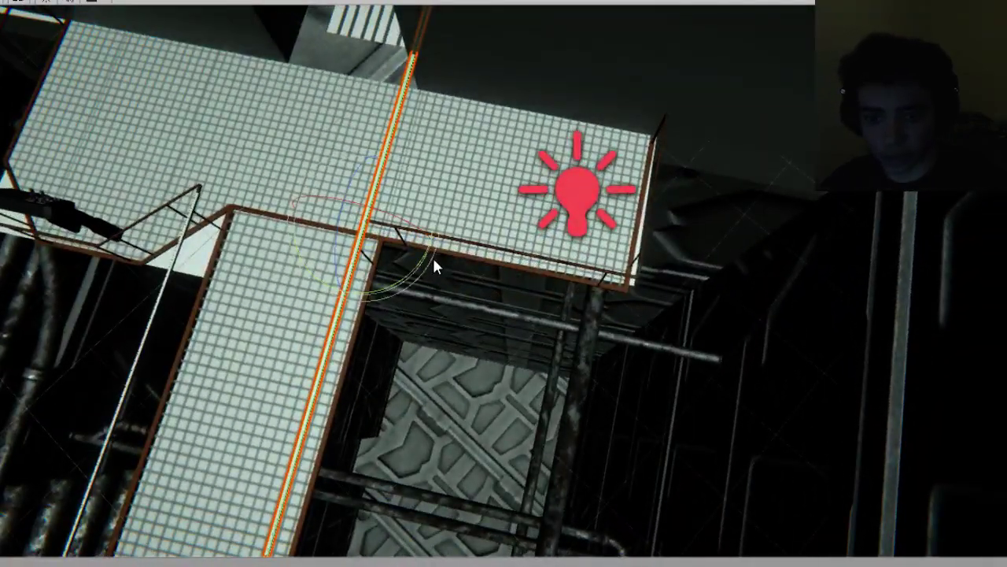
{"action": "key", "text": "w"}
{"action": "scroll", "coordinate": [433, 252], "scroll_direction": "down", "scroll_amount": 8}
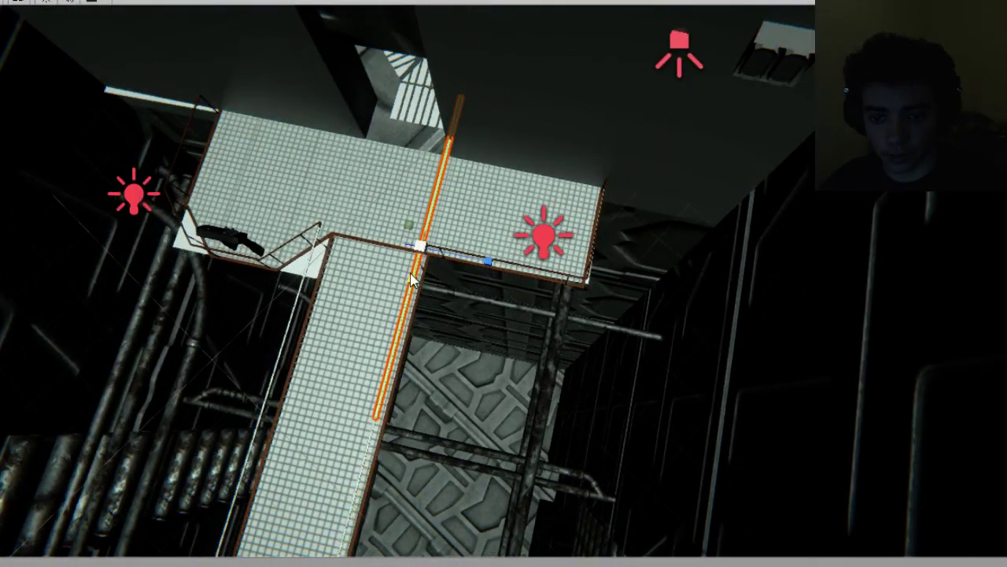
{"action": "left_click", "coordinate": [417, 247]}
{"action": "key", "text": "f"}
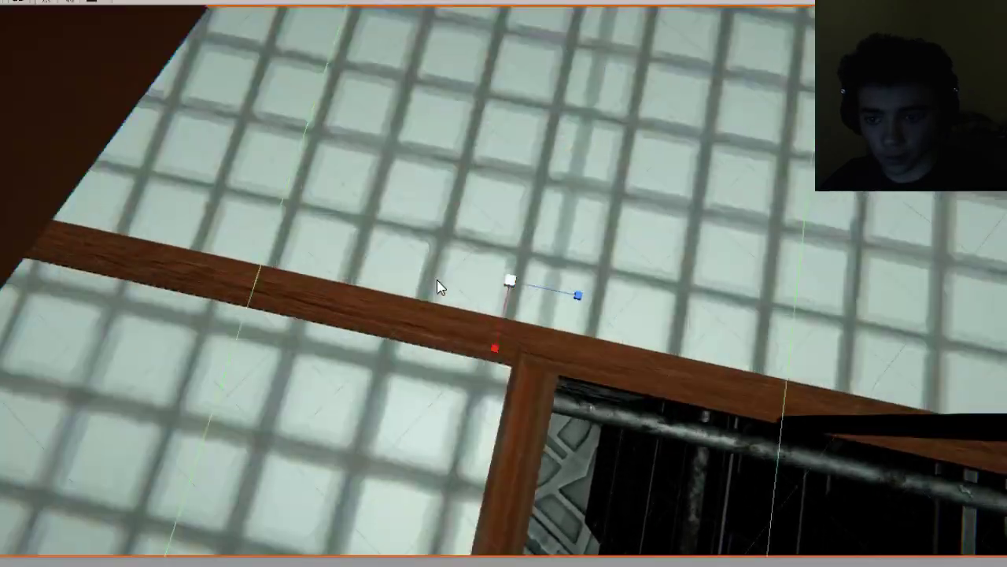
{"action": "scroll", "coordinate": [436, 280], "scroll_direction": "down", "scroll_amount": 3}
{"action": "left_click_drag", "start_coordinate": [494, 355], "coordinate": [508, 309]}
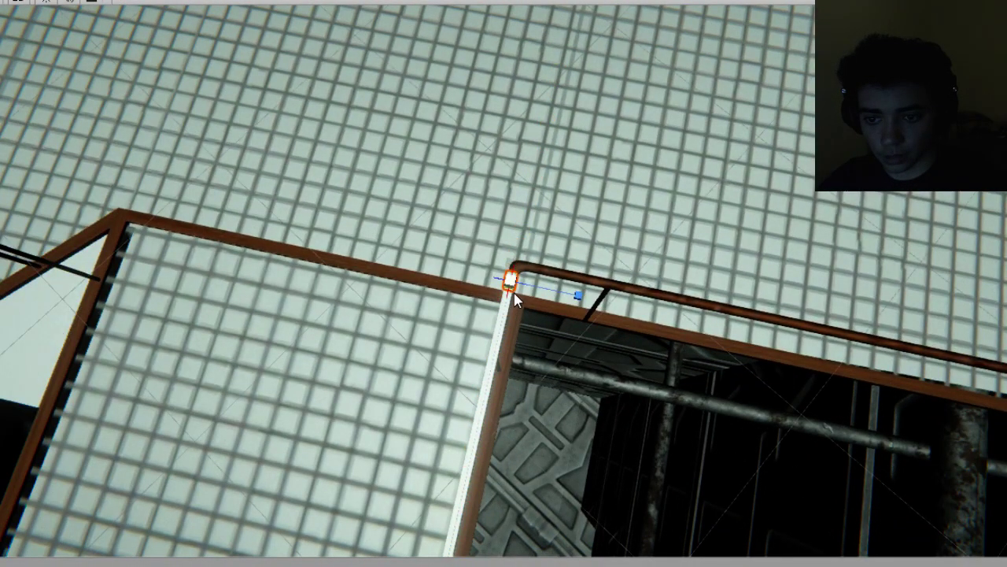
Move the short block onto the console platform's railing beside the walkway corner and stretch it along that railing.
{"action": "scroll", "coordinate": [507, 321], "scroll_direction": "down", "scroll_amount": 4}
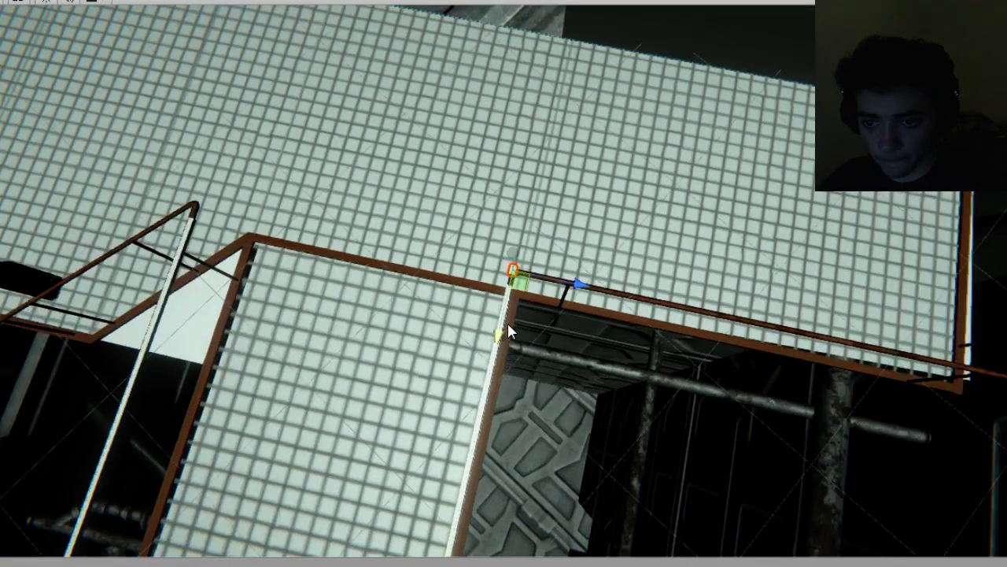
{"action": "left_click_drag", "start_coordinate": [566, 293], "coordinate": [738, 339]}
{"action": "key", "text": "e"}
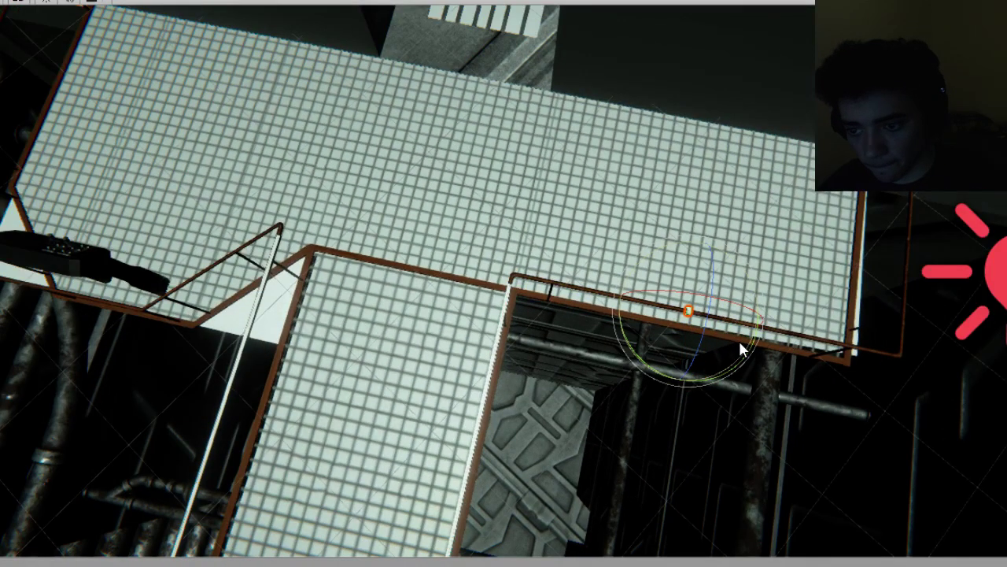
{"action": "key", "text": "r"}
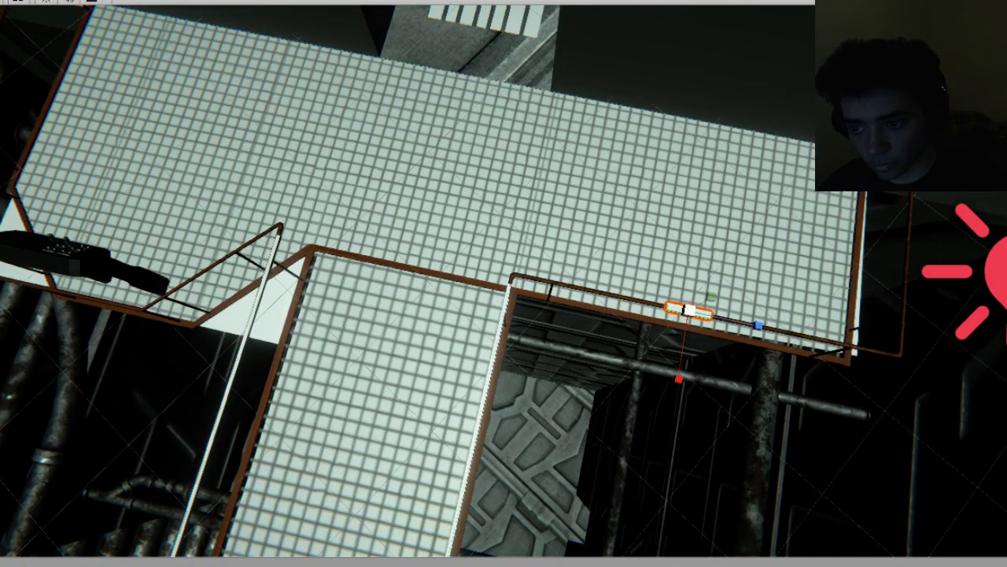
{"action": "left_click_drag", "start_coordinate": [753, 334], "coordinate": [999, 378]}
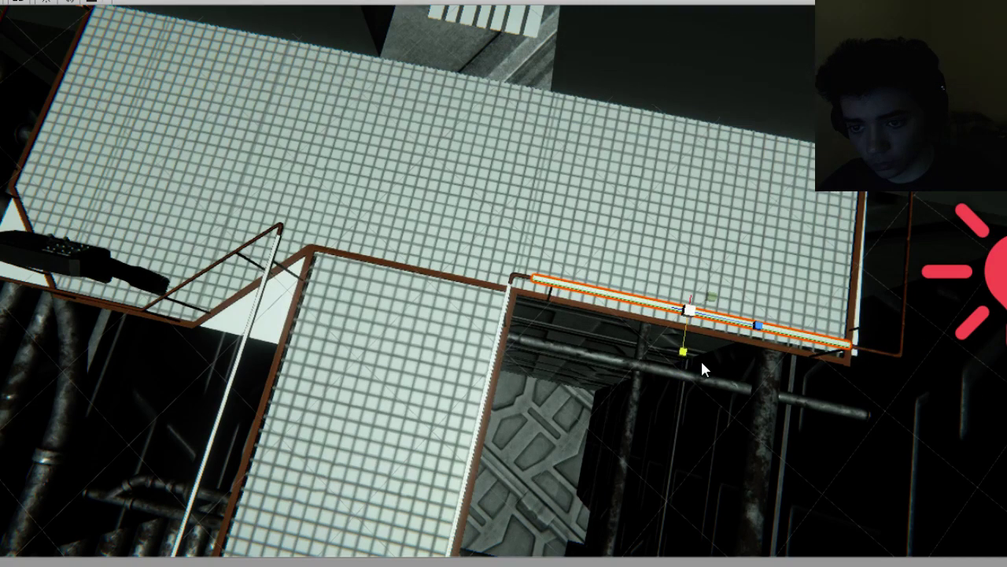
{"action": "left_click_drag", "start_coordinate": [767, 334], "coordinate": [789, 335]}
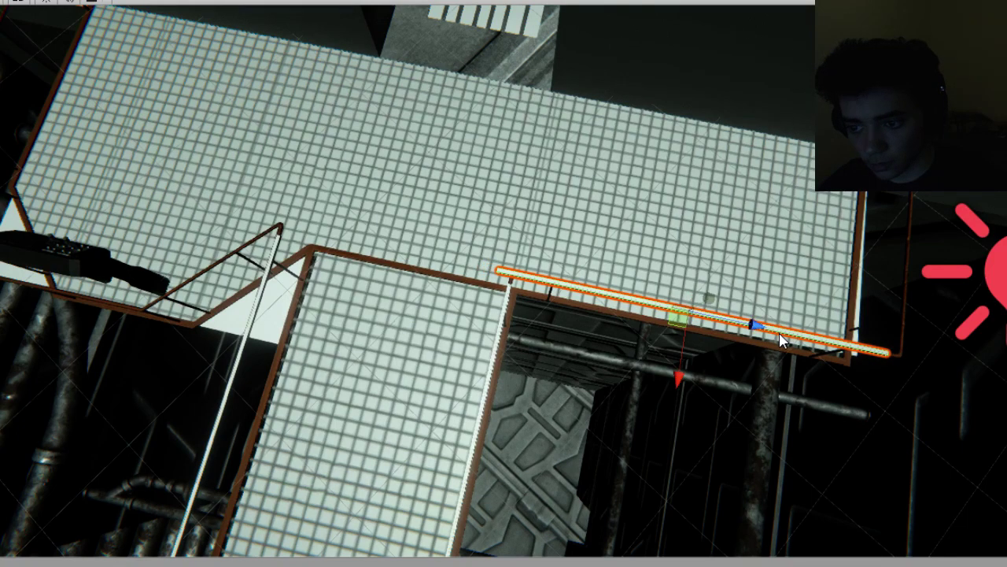
{"action": "left_click_drag", "start_coordinate": [757, 329], "coordinate": [775, 327]}
{"action": "middle_click_drag", "start_coordinate": [769, 355], "coordinate": [690, 347]}
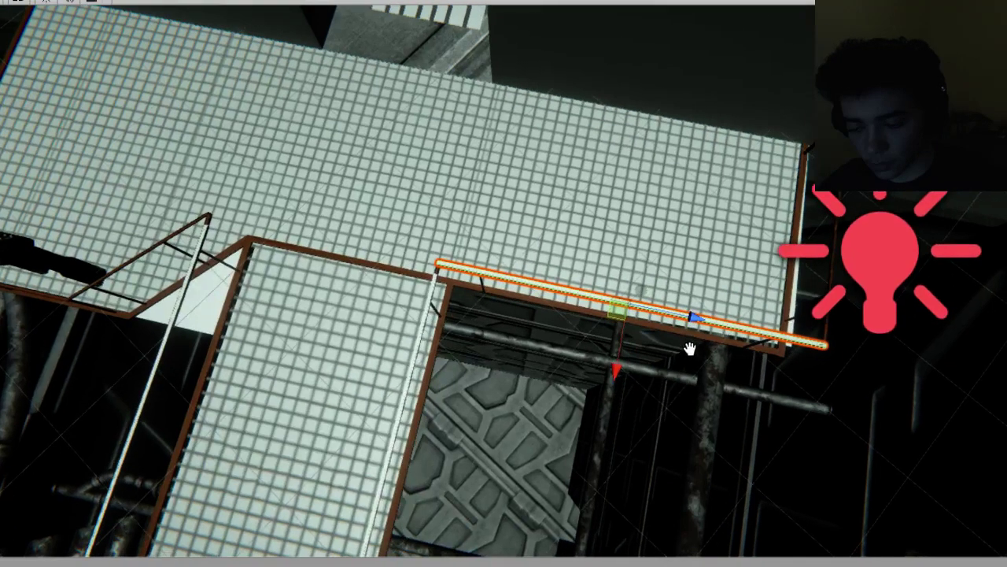
{"action": "scroll", "coordinate": [687, 343], "scroll_direction": "down", "scroll_amount": 5}
Place a copy of the platform bar on the matching railing of the platform at the walkway's other end.
{"action": "left_click_drag", "start_coordinate": [455, 406], "coordinate": [867, 397], "text": "alt"}
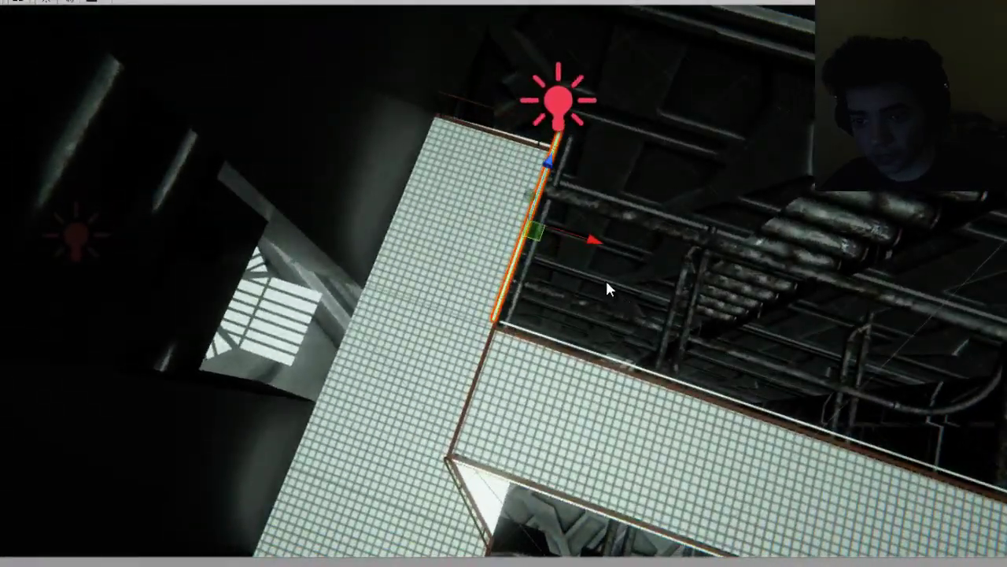
{"action": "left_click_drag", "start_coordinate": [598, 241], "coordinate": [773, 349]}
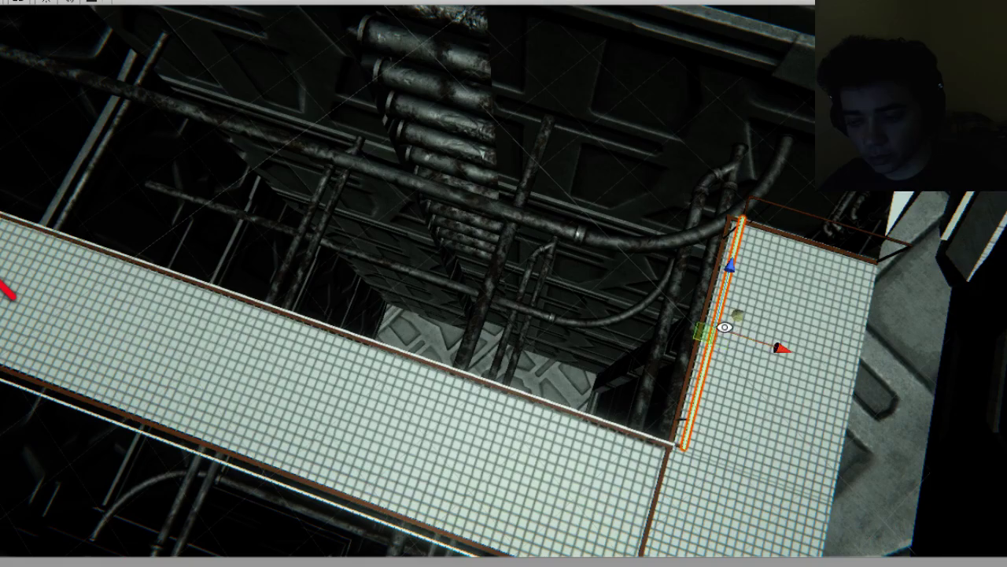
{"action": "left_click_drag", "start_coordinate": [724, 326], "coordinate": [472, 246], "text": "alt"}
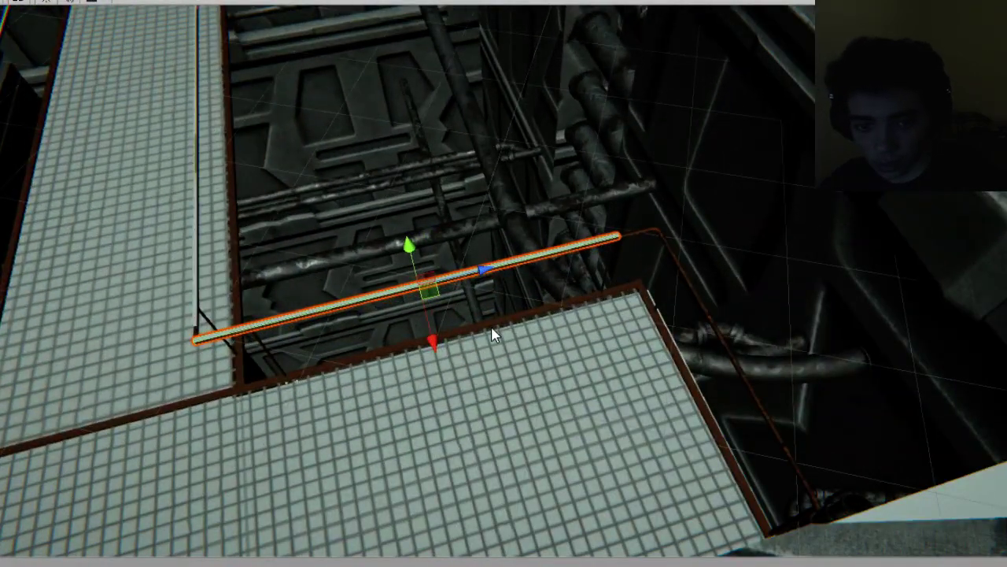
Copy the bar along the far platform to its railing on the other side of the walkway.
{"action": "left_click_drag", "start_coordinate": [500, 283], "coordinate": [175, 343]}
{"action": "key", "text": "r"}
{"action": "key", "text": "w"}
{"action": "key", "text": "f"}
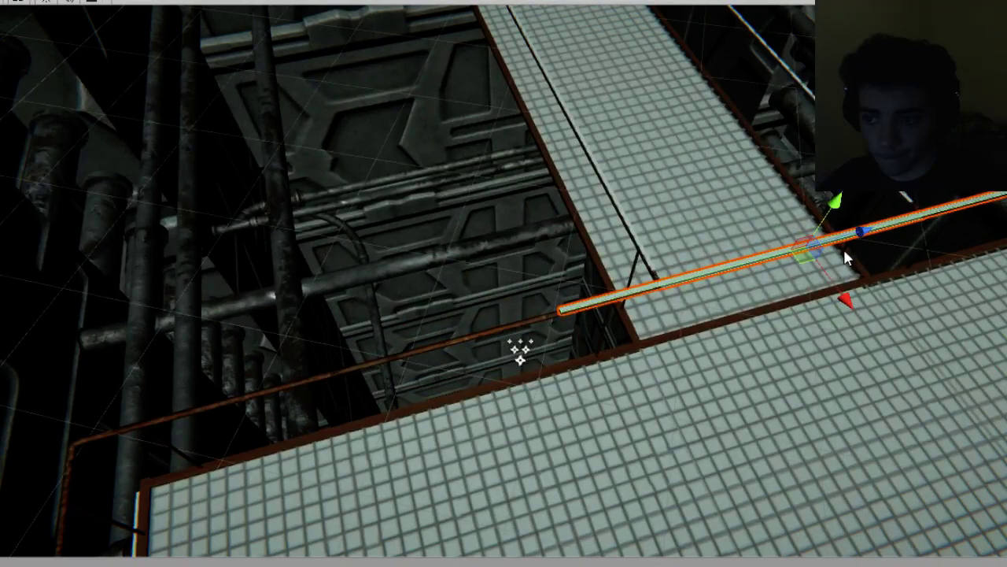
{"action": "left_click_drag", "start_coordinate": [707, 248], "coordinate": [489, 274]}
Place another copy of the bar at the railing behind the console on the opposite platform.
{"action": "right_click_drag", "start_coordinate": [489, 279], "coordinate": [681, 419]}
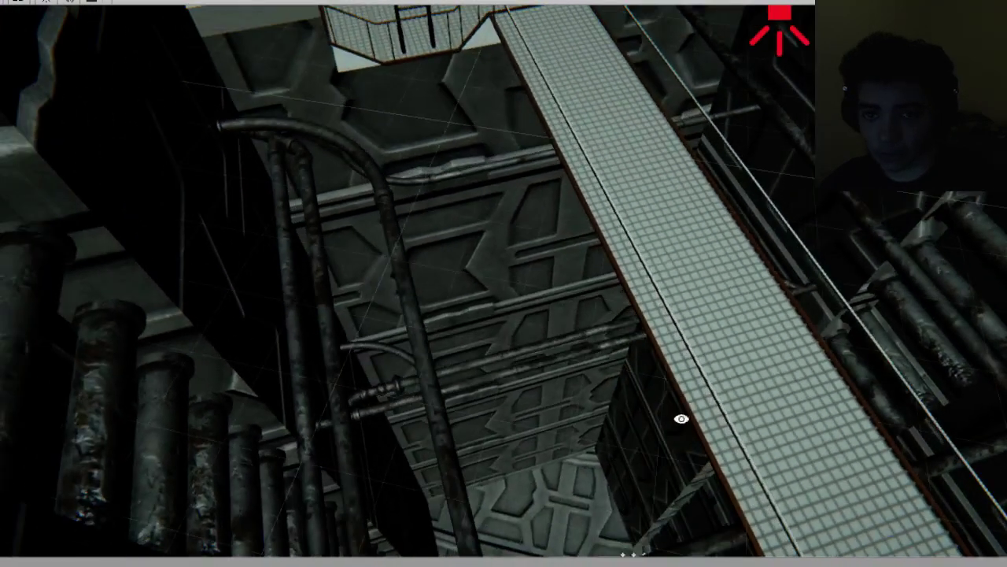
{"action": "right_click_drag", "start_coordinate": [408, 299], "coordinate": [977, 308]}
{"action": "left_click_drag", "start_coordinate": [1006, 276], "coordinate": [63, 279]}
{"action": "right_click_drag", "start_coordinate": [63, 279], "coordinate": [467, 351]}
{"action": "left_click_drag", "start_coordinate": [468, 351], "coordinate": [335, 294], "text": "alt"}
{"action": "scroll", "coordinate": [335, 295], "scroll_direction": "up", "scroll_amount": 5}
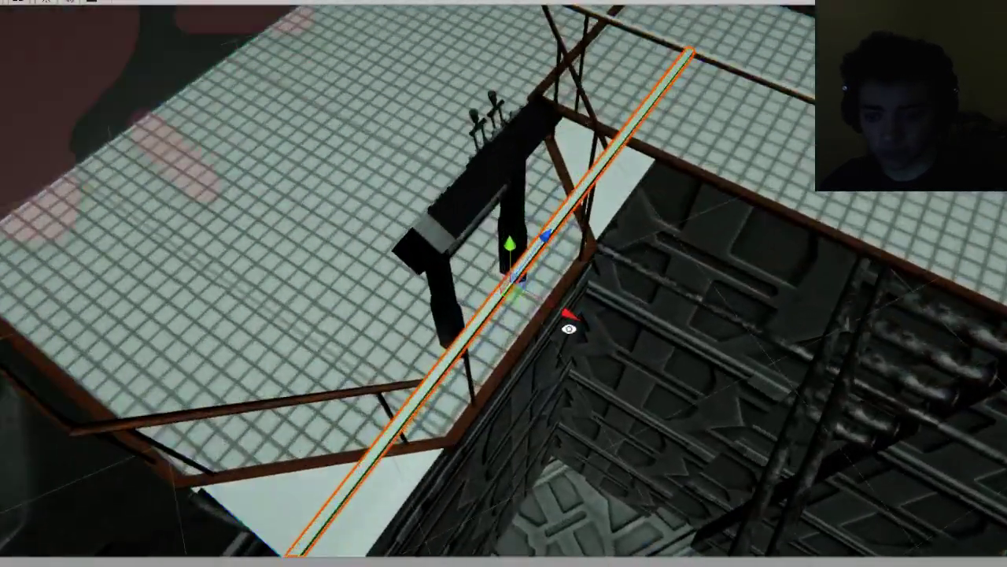
Shorten the console bar to fit the straight railing section between the two angled ones.
{"action": "left_click_drag", "start_coordinate": [569, 328], "coordinate": [529, 321], "text": "alt"}
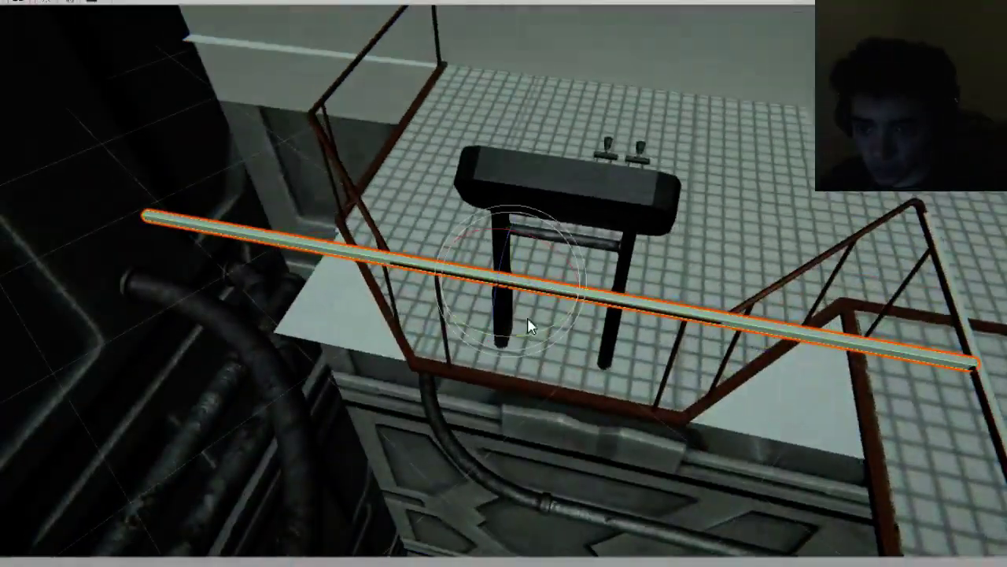
{"action": "left_click_drag", "start_coordinate": [579, 292], "coordinate": [570, 316]}
{"action": "key", "text": "e"}
{"action": "key", "text": "r"}
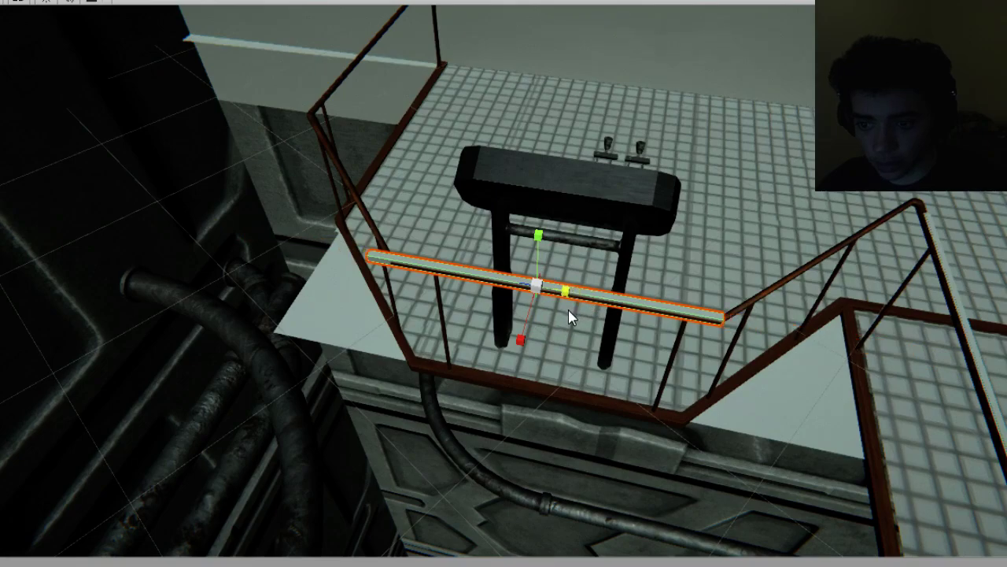
{"action": "left_click_drag", "start_coordinate": [509, 337], "coordinate": [571, 378], "text": "alt"}
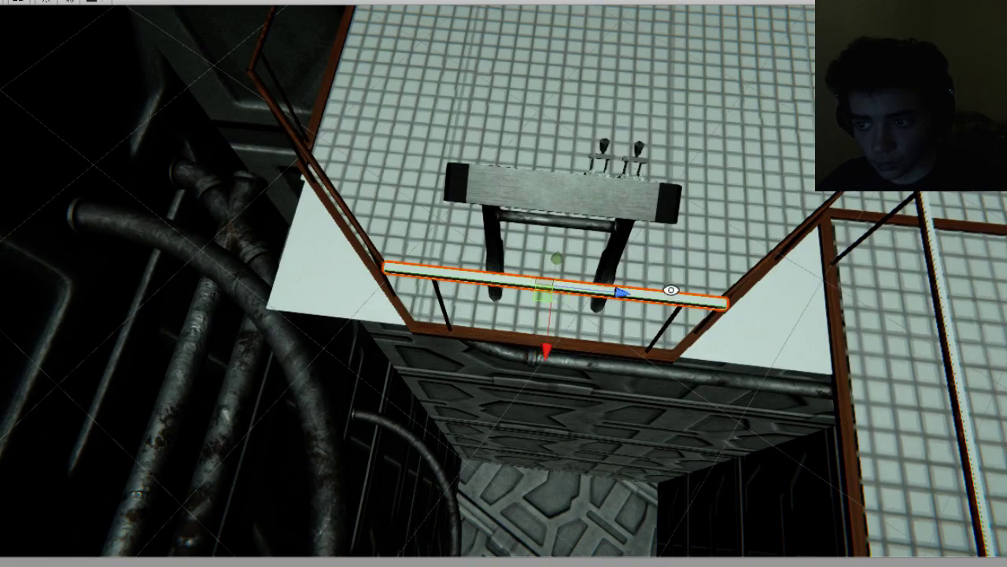
Duplicate the console bar, rotate the copy to the angled railing's direction, and align it with the railing section beside the walkway.
{"action": "left_click_drag", "start_coordinate": [670, 291], "coordinate": [599, 332], "text": "alt"}
{"action": "left_click_drag", "start_coordinate": [525, 329], "coordinate": [716, 329]}
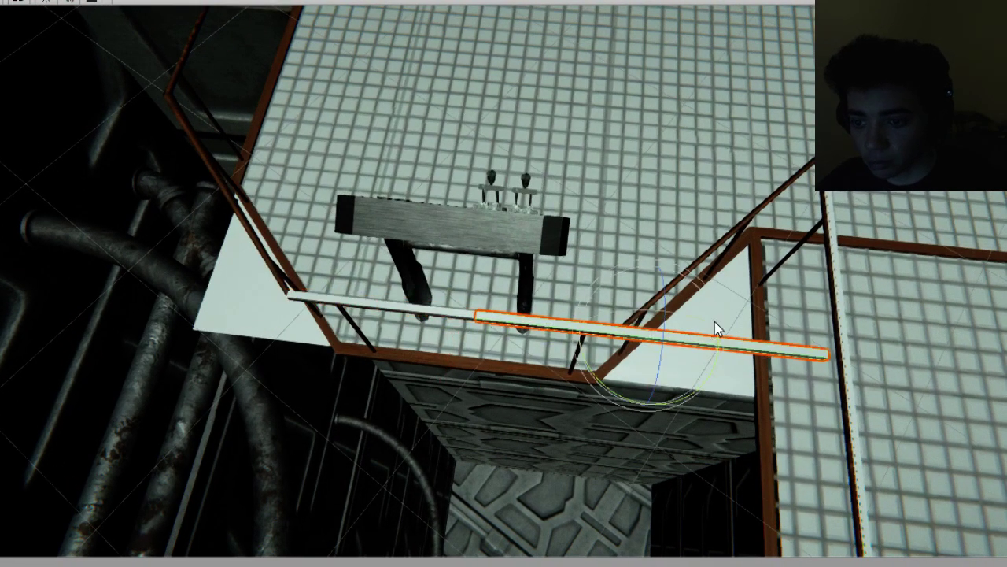
{"action": "left_click_drag", "start_coordinate": [616, 389], "coordinate": [682, 472]}
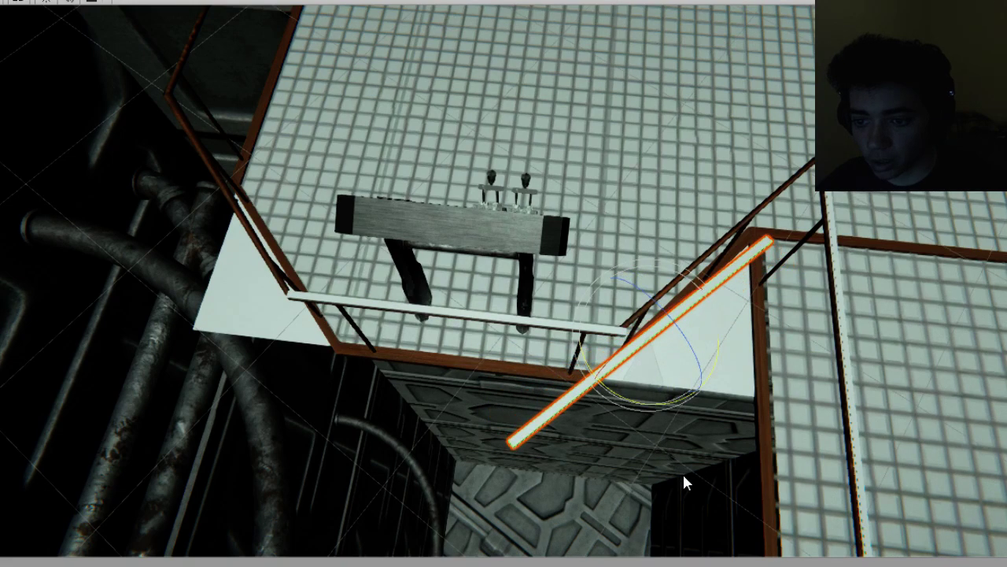
{"action": "key", "text": "w"}
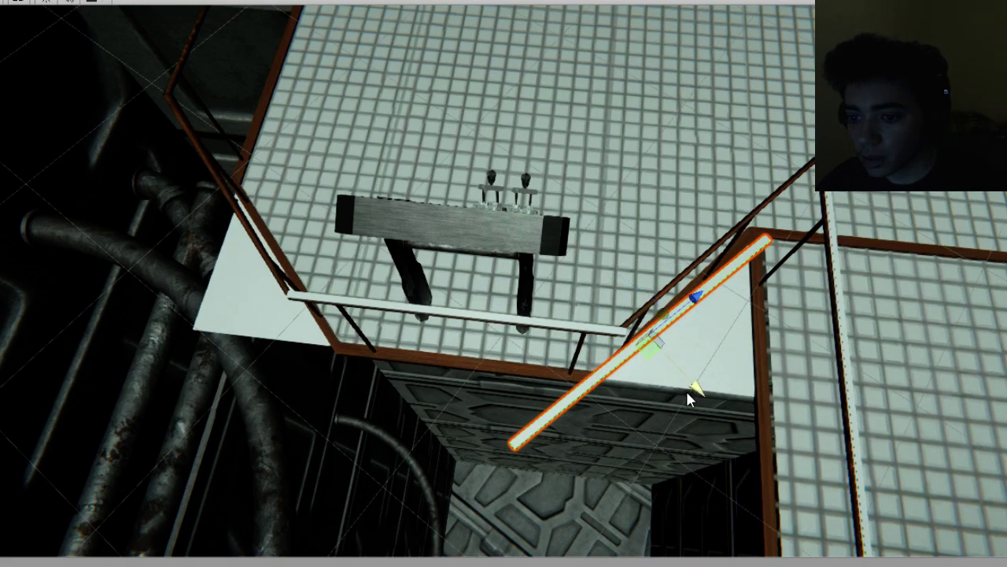
{"action": "left_click_drag", "start_coordinate": [686, 390], "coordinate": [518, 432]}
{"action": "left_click_drag", "start_coordinate": [650, 386], "coordinate": [787, 384]}
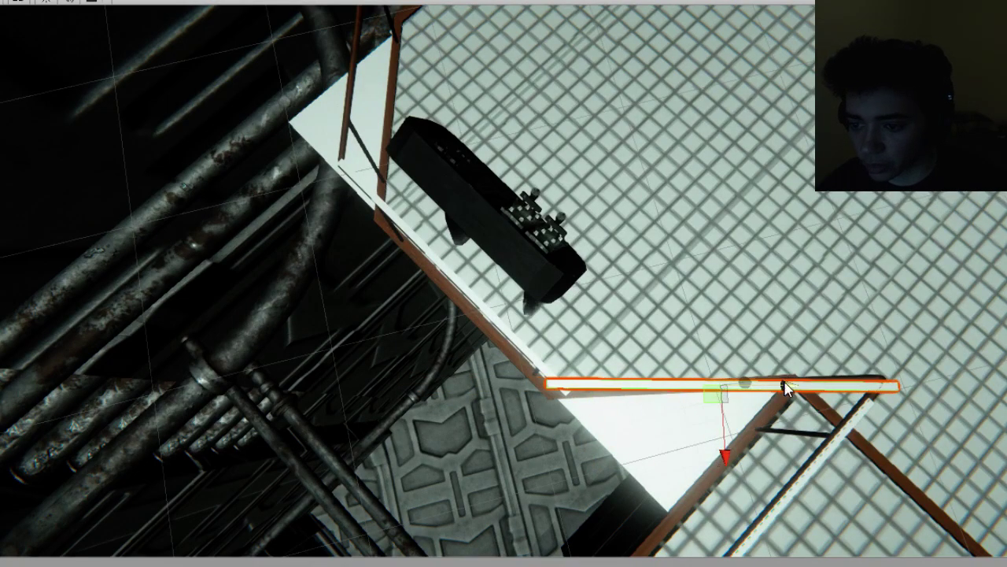
Fine-tune the copied bar's angle and position so it follows the angled railing section between the console and the walkway.
{"action": "key", "text": "e"}
{"action": "left_click_drag", "start_coordinate": [722, 446], "coordinate": [729, 226], "text": "alt"}
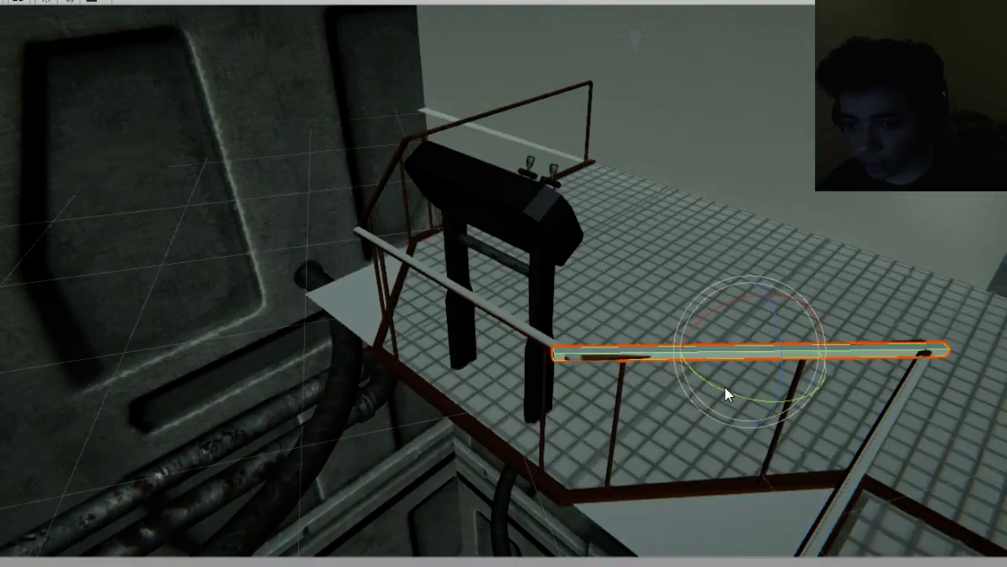
{"action": "left_click_drag", "start_coordinate": [726, 393], "coordinate": [740, 450]}
{"action": "key", "text": "w"}
{"action": "left_click_drag", "start_coordinate": [793, 403], "coordinate": [807, 385]}
{"action": "key", "text": "r"}
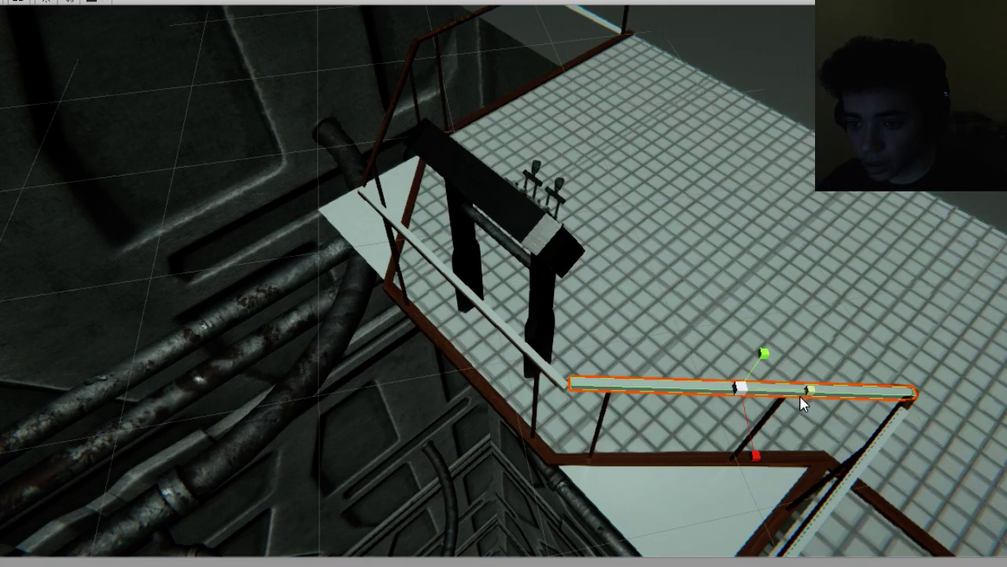
{"action": "left_click_drag", "start_coordinate": [687, 404], "coordinate": [940, 307], "text": "alt"}
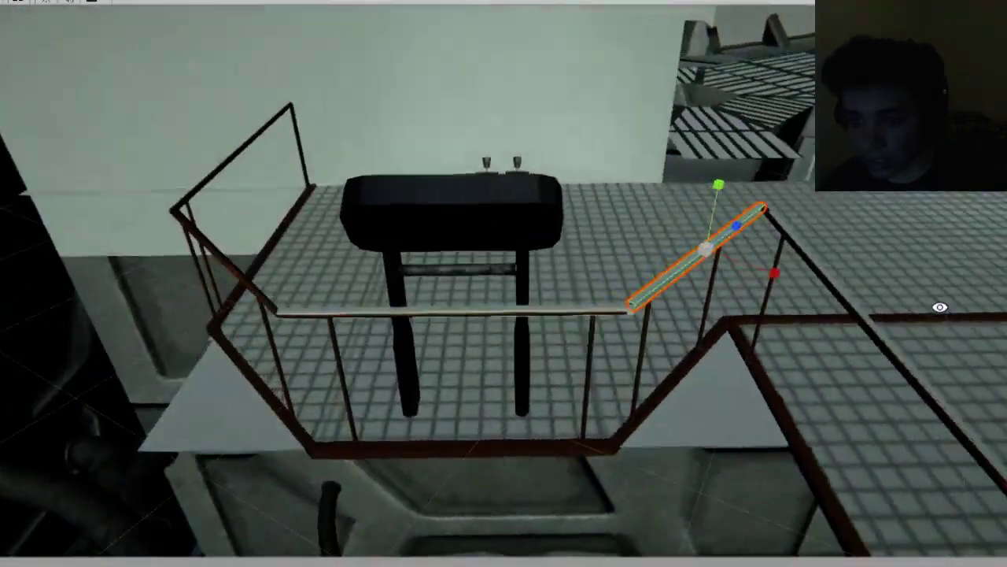
Place a copy of the bar at the console platform's end railing, setting the rotation to 0 so it runs parallel to the rail.
{"action": "key", "text": "w"}
{"action": "left_click_drag", "start_coordinate": [763, 275], "coordinate": [248, 178]}
{"action": "left_click_drag", "start_coordinate": [392, 108], "coordinate": [310, 146]}
{"action": "key", "text": "f"}
{"action": "key", "text": "e"}
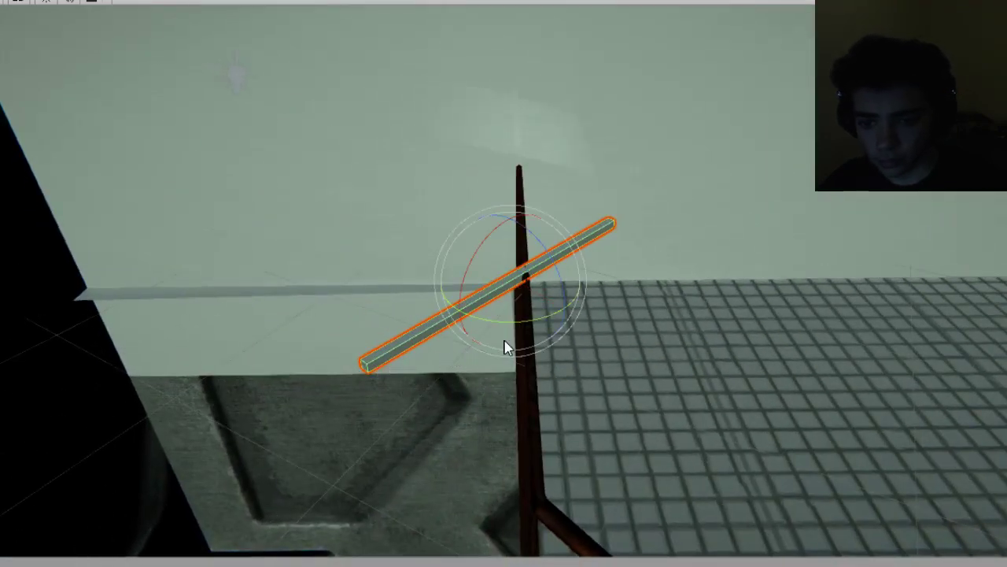
{"action": "left_click_drag", "start_coordinate": [518, 321], "coordinate": [179, 322]}
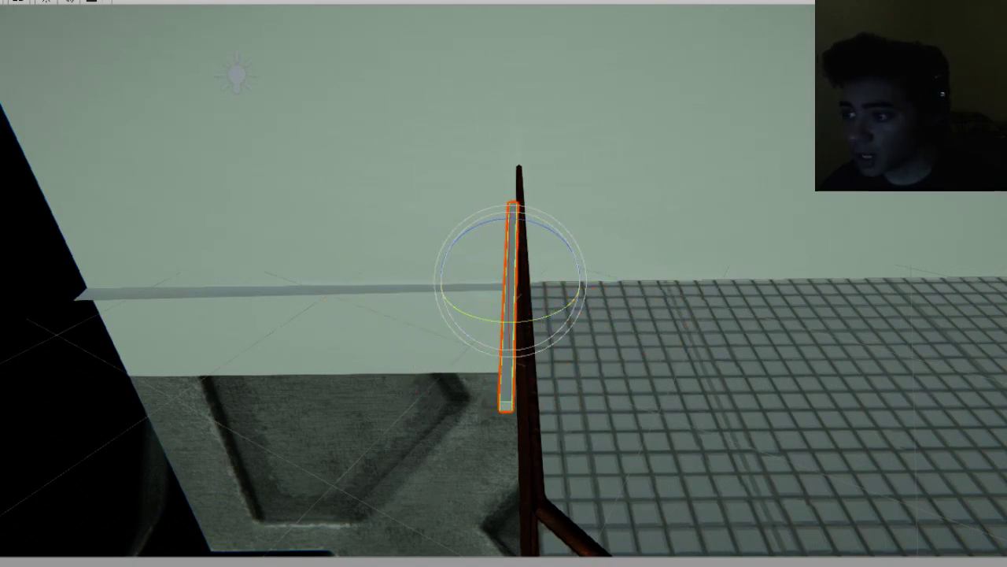
{"action": "type", "text": "0"}
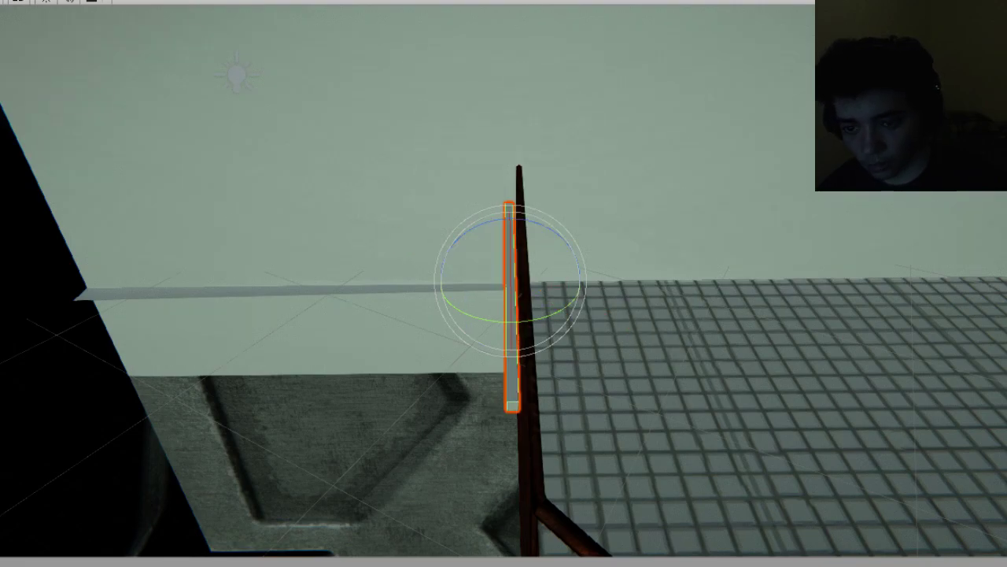
{"action": "type", "text": "w"}
{"action": "left_click_drag", "start_coordinate": [442, 282], "coordinate": [835, 402]}
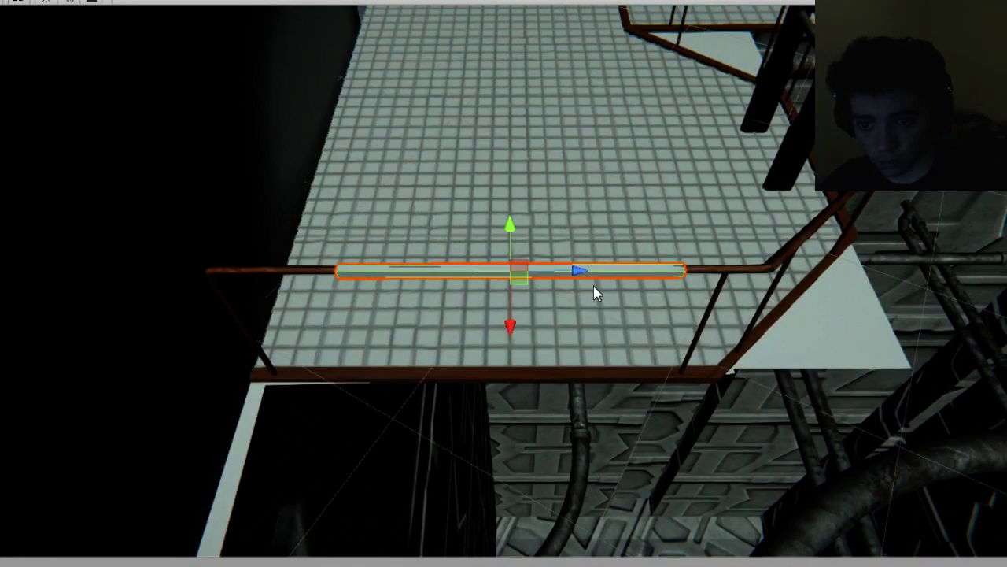
Centre the bar on the end railing and lengthen it to span the full straight rail.
{"action": "left_click_drag", "start_coordinate": [569, 282], "coordinate": [565, 288]}
{"action": "key", "text": "e"}
{"action": "key", "text": "r"}
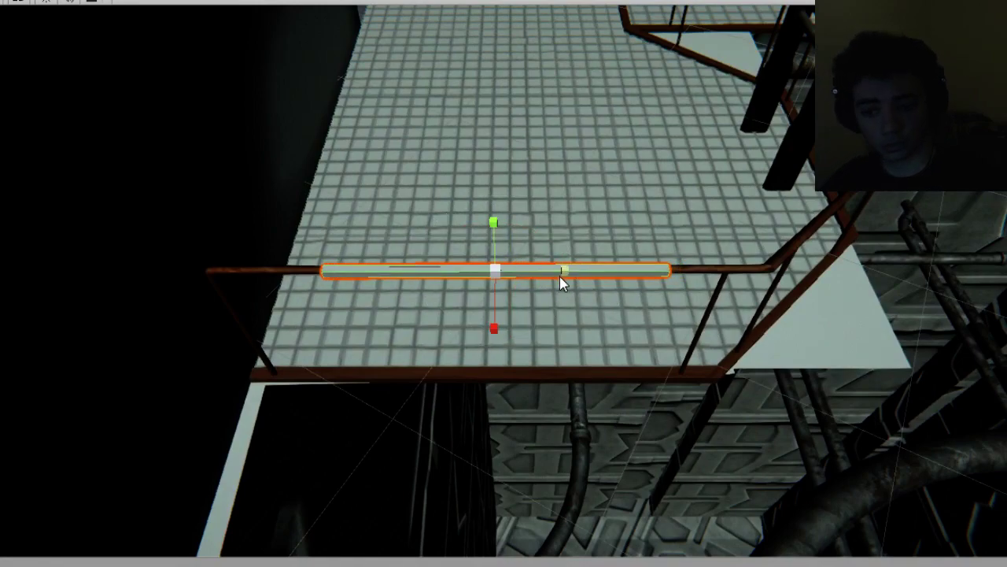
{"action": "mouse_move", "coordinate": [562, 277]}
{"action": "left_mouse_down"}
{"action": "mouse_move", "coordinate": [594, 277]}
{"action": "mouse_move", "coordinate": [553, 275]}
{"action": "left_mouse_up"}
{"action": "key", "text": "w"}
{"action": "key", "text": "e"}
{"action": "key", "text": "r"}
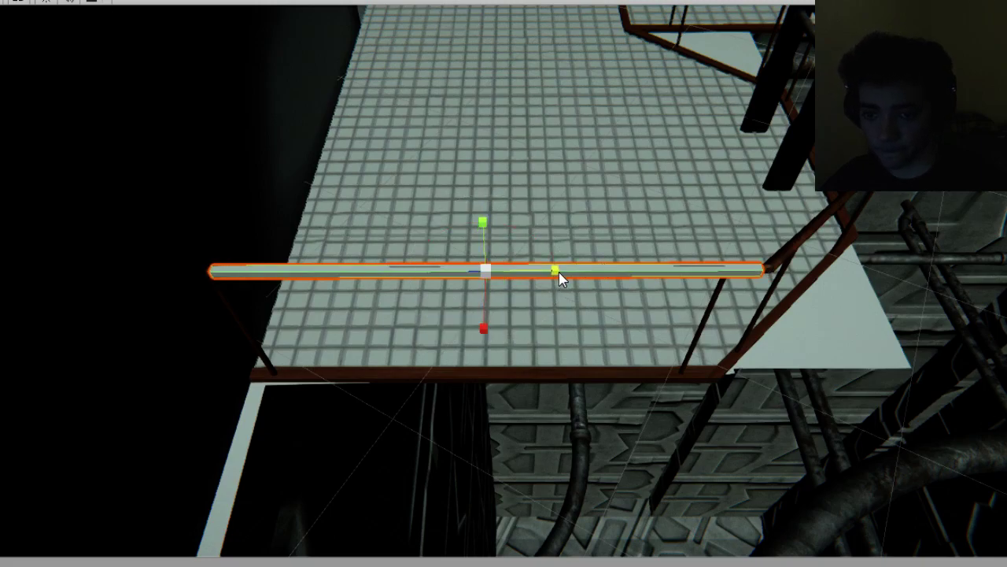
Duplicate the end bar and rotate the copy to follow the remaining angled railing section between the end rail and the console.
{"action": "left_click_drag", "start_coordinate": [704, 313], "coordinate": [585, 342], "text": "alt"}
{"action": "key", "text": "w"}
{"action": "key", "text": "ctrl+d"}
{"action": "left_click_drag", "start_coordinate": [447, 324], "coordinate": [796, 334]}
{"action": "middle_click_drag", "start_coordinate": [808, 315], "coordinate": [574, 351]}
{"action": "left_click_drag", "start_coordinate": [559, 369], "coordinate": [577, 382]}
{"action": "left_click_drag", "start_coordinate": [527, 431], "coordinate": [607, 348]}
{"action": "key", "text": "e"}
{"action": "key", "text": "w"}
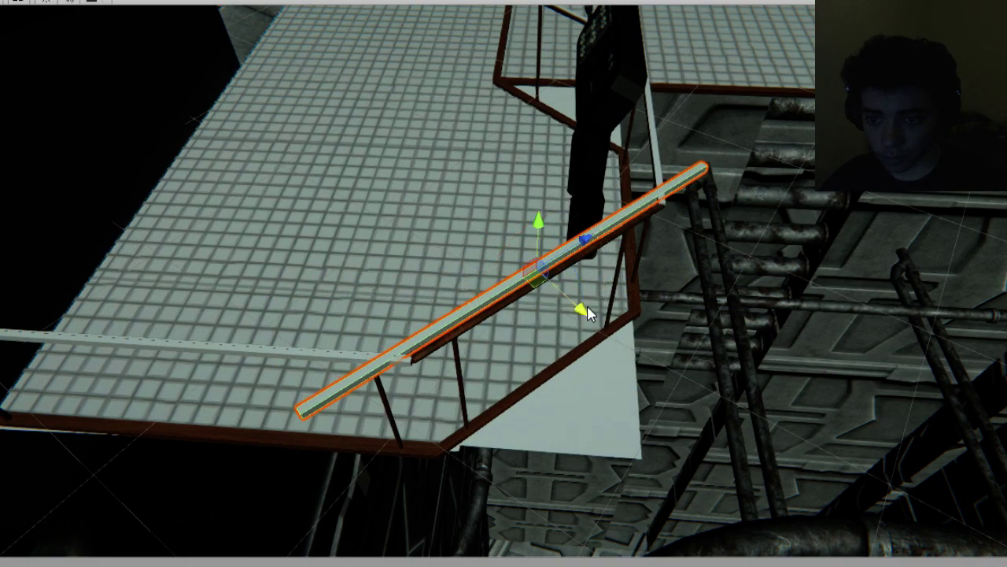
Align the copied bar over the angled railing and shorten it to fit between the end bar and the console bar.
{"action": "left_click_drag", "start_coordinate": [583, 308], "coordinate": [589, 314]}
{"action": "key", "text": "e"}
{"action": "key", "text": "r"}
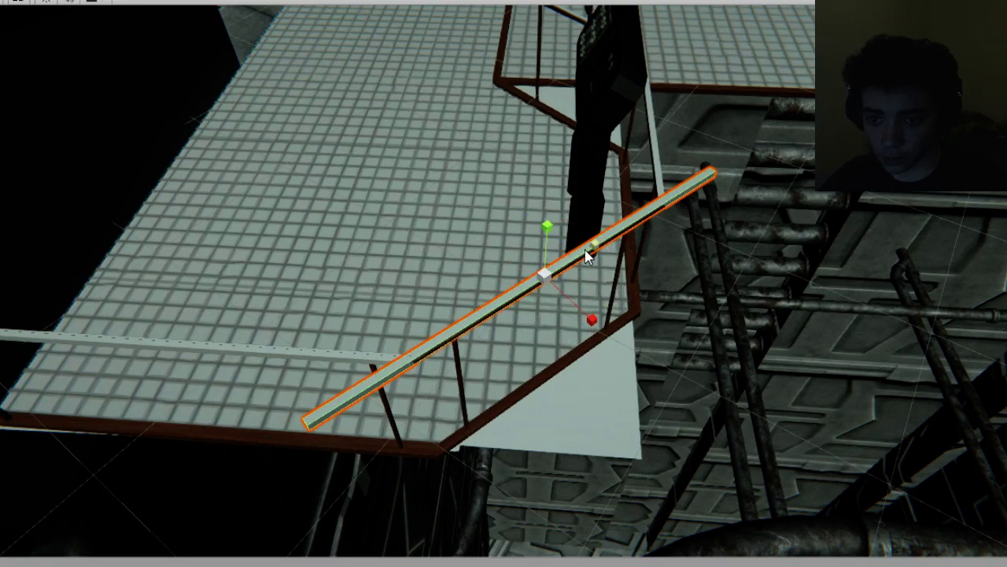
{"action": "left_click_drag", "start_coordinate": [586, 256], "coordinate": [260, 304]}
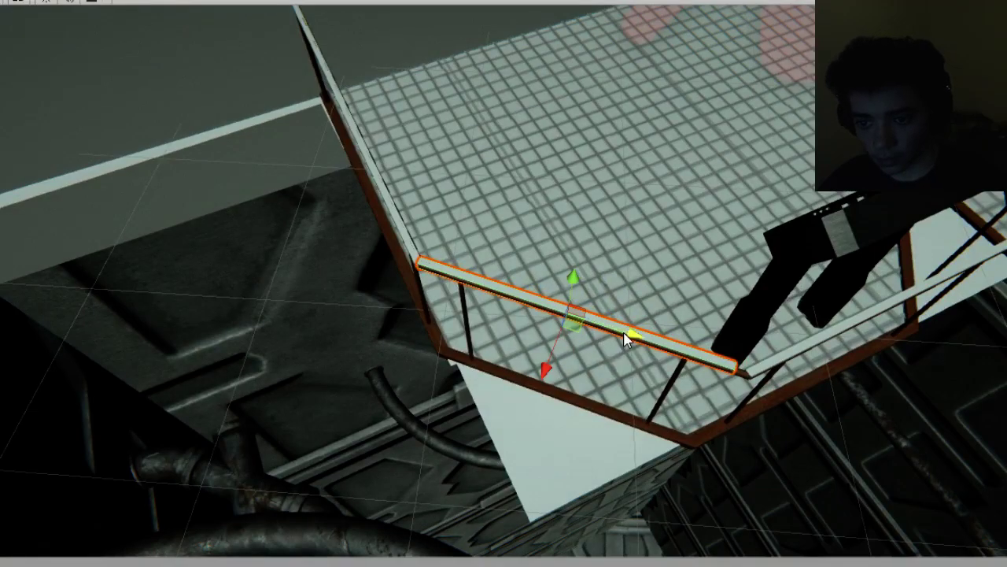
{"action": "left_click_drag", "start_coordinate": [625, 339], "coordinate": [636, 339]}
{"action": "left_click_drag", "start_coordinate": [705, 332], "coordinate": [810, 197], "text": "alt"}
{"action": "right_click_drag", "start_coordinate": [810, 197], "coordinate": [515, 312]}
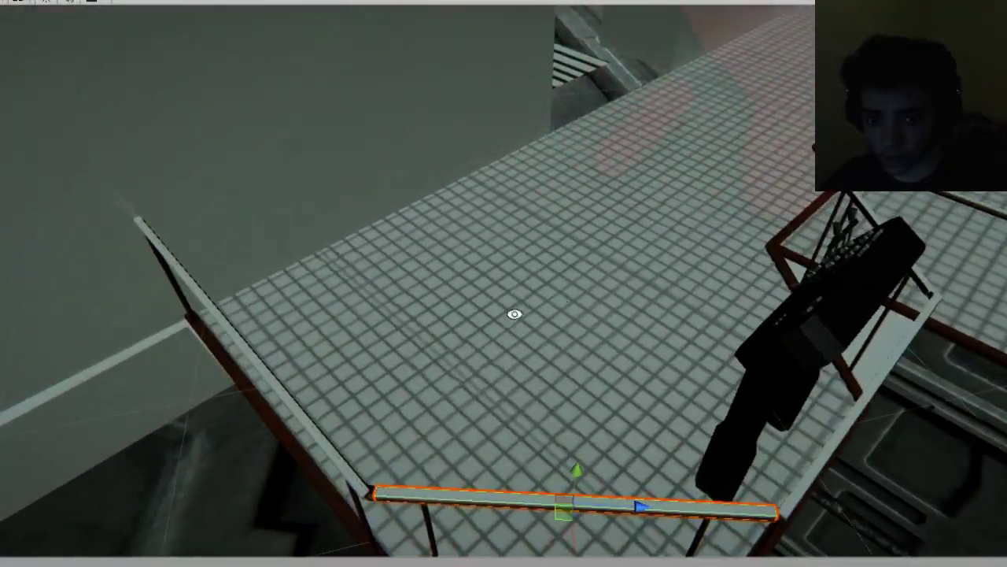
Copy the console platform's end bar across the walkway to the end railing of the far platform in front of the biohazard door.
{"action": "left_click", "coordinate": [256, 368]}
{"action": "scroll", "coordinate": [346, 358], "scroll_direction": "down", "scroll_amount": 6}
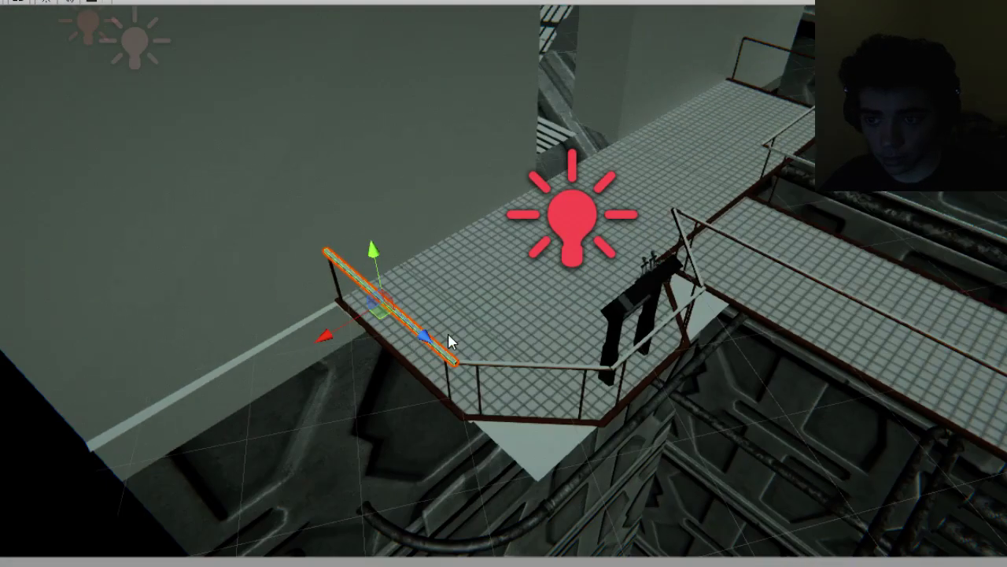
{"action": "left_click", "coordinate": [712, 179]}
{"action": "left_click_drag", "start_coordinate": [716, 181], "coordinate": [894, 75]}
{"action": "right_click_drag", "start_coordinate": [894, 74], "coordinate": [519, 314]}
{"action": "left_click_drag", "start_coordinate": [442, 286], "coordinate": [418, 291]}
{"action": "scroll", "coordinate": [420, 291], "scroll_direction": "down", "scroll_amount": 3}
{"action": "scroll", "coordinate": [420, 291], "scroll_direction": "down", "scroll_amount": 2}
{"action": "left_click_drag", "start_coordinate": [355, 366], "coordinate": [793, 364], "text": "alt"}
{"action": "scroll", "coordinate": [792, 364], "scroll_direction": "down", "scroll_amount": 5}
{"action": "left_click_drag", "start_coordinate": [580, 286], "coordinate": [929, 305]}
{"action": "middle_click_drag", "start_coordinate": [903, 331], "coordinate": [96, 332]}
{"action": "left_click_drag", "start_coordinate": [112, 293], "coordinate": [719, 314]}
{"action": "key", "text": "f"}
{"action": "left_click_drag", "start_coordinate": [390, 399], "coordinate": [93, 133], "text": "alt"}
{"action": "left_click_drag", "start_coordinate": [446, 293], "coordinate": [778, 381], "text": "alt"}
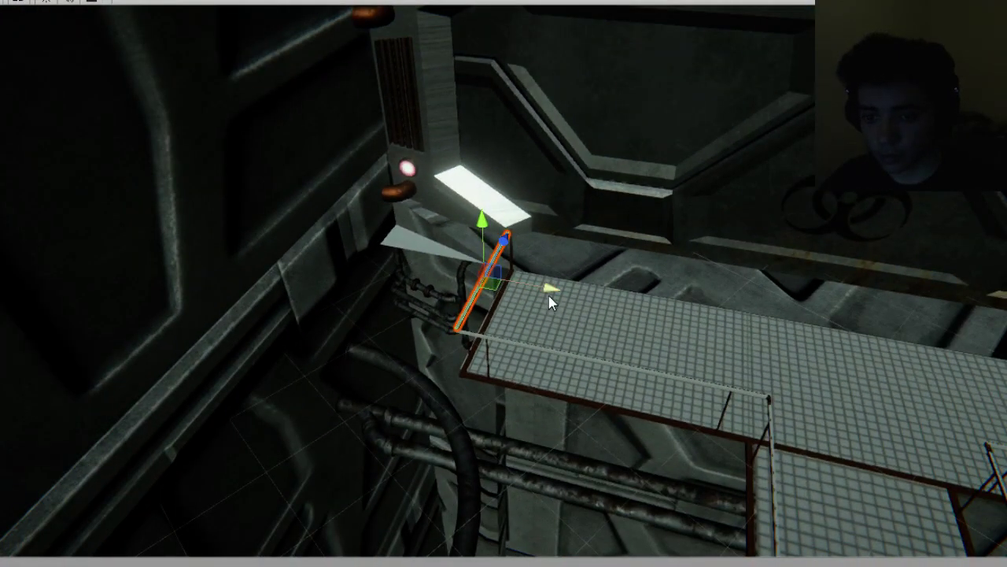
Fit a bar to the far platform's opposite end railing and nudge the adjoining long bar into line with its rail.
{"action": "left_click_drag", "start_coordinate": [551, 303], "coordinate": [380, 353], "text": "alt"}
{"action": "left_click_drag", "start_coordinate": [573, 284], "coordinate": [474, 278]}
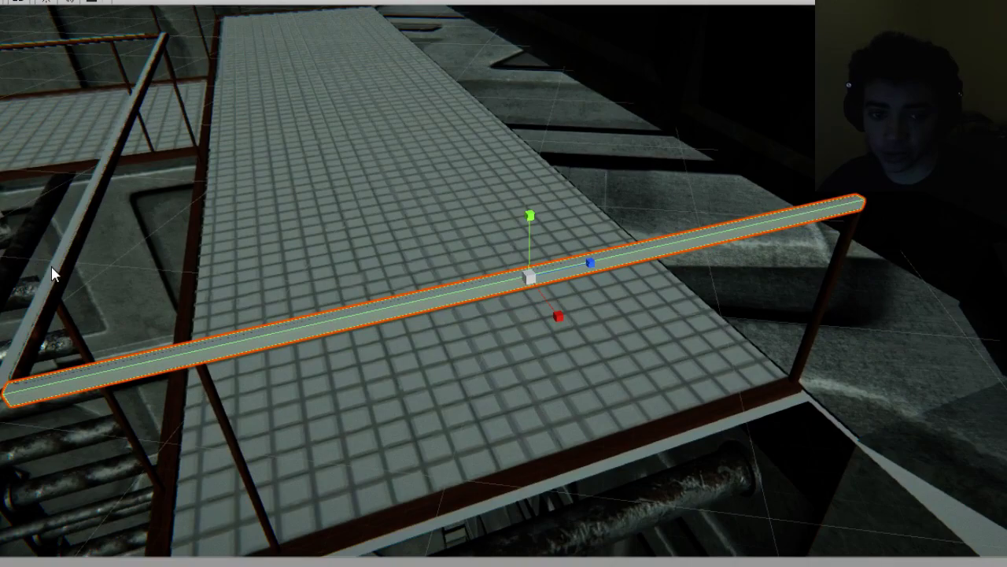
{"action": "left_click", "coordinate": [52, 271]}
{"action": "left_click_drag", "start_coordinate": [203, 111], "coordinate": [206, 111]}
{"action": "left_click_drag", "start_coordinate": [213, 152], "coordinate": [450, 211], "text": "alt"}
{"action": "scroll", "coordinate": [451, 216], "scroll_direction": "up", "scroll_amount": 4}
{"action": "scroll", "coordinate": [457, 223], "scroll_direction": "down", "scroll_amount": 2}
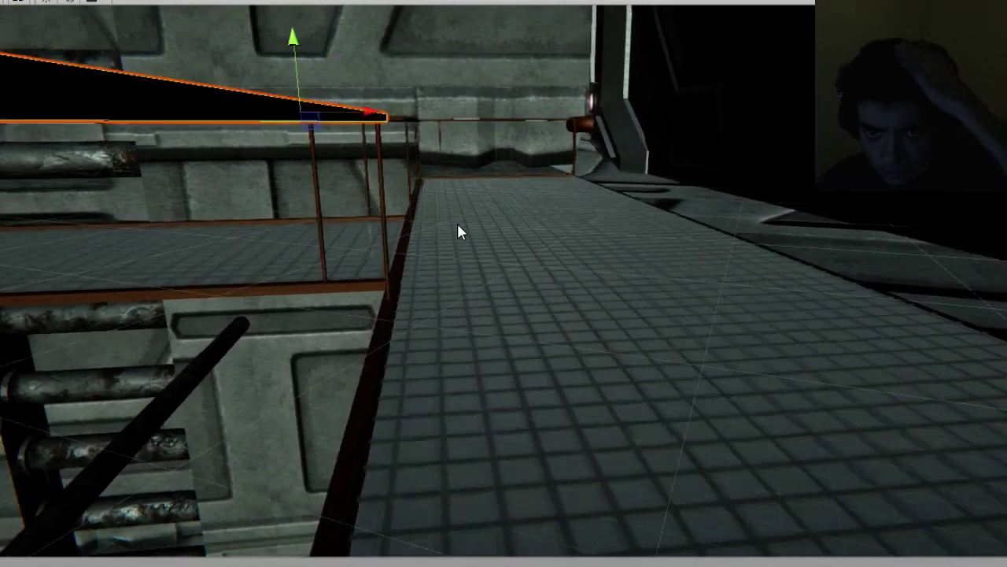
{"action": "left_click_drag", "start_coordinate": [383, 249], "coordinate": [221, 277], "text": "alt"}
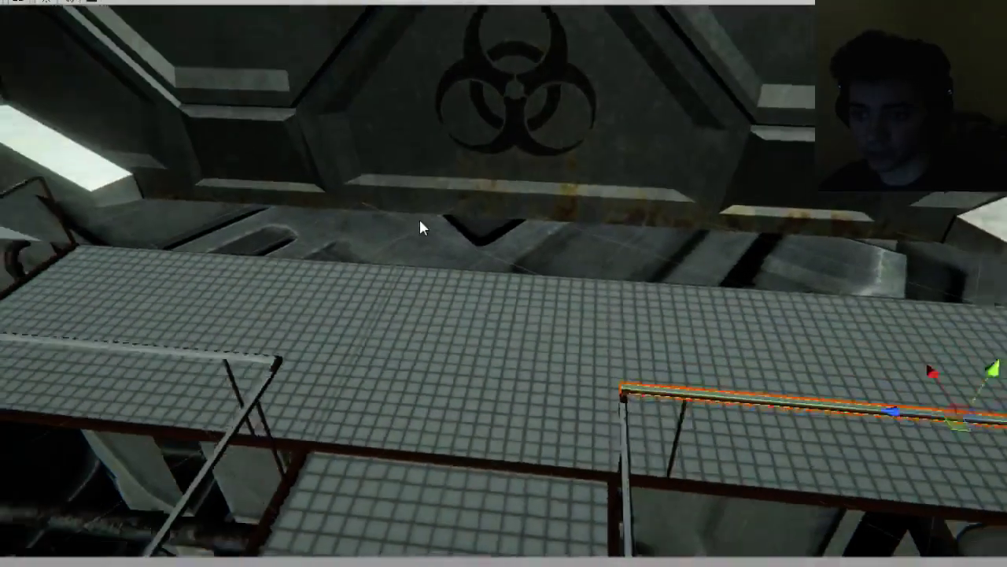
Duplicate the large wall block near the corridor exit, move the copy behind the far platform, and scale it to block off the door side.
{"action": "scroll", "coordinate": [420, 223], "scroll_direction": "down", "scroll_amount": 8}
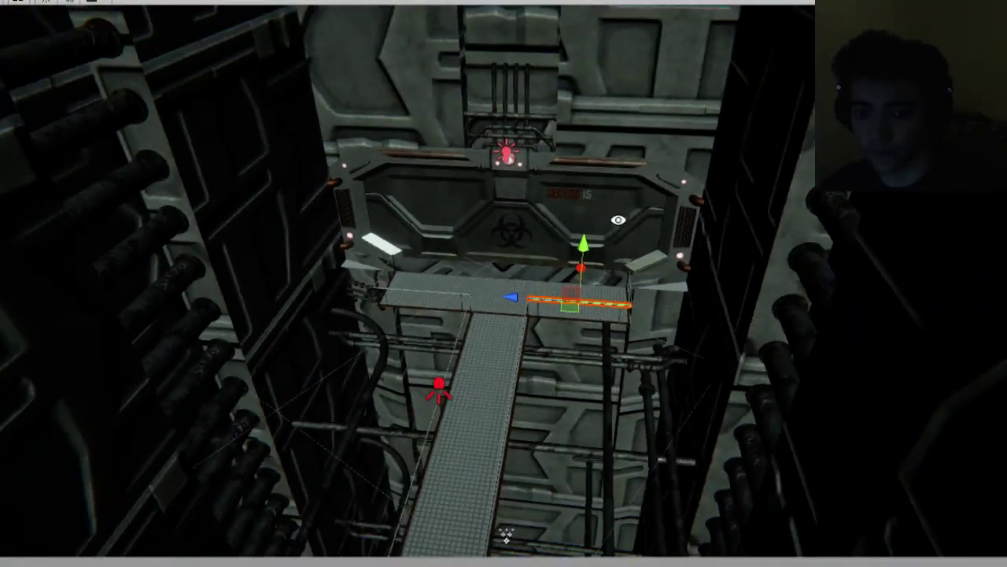
{"action": "left_click_drag", "start_coordinate": [619, 220], "coordinate": [562, 215], "text": "alt"}
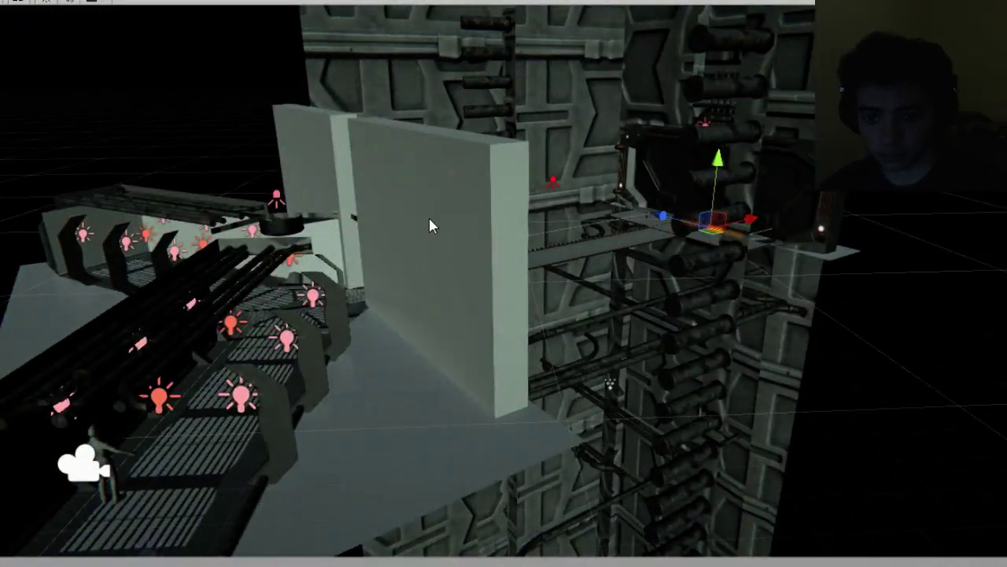
{"action": "left_click", "coordinate": [430, 219]}
{"action": "key", "text": "ctrl+d"}
{"action": "left_click_drag", "start_coordinate": [488, 245], "coordinate": [528, 197]}
{"action": "key", "text": "f"}
{"action": "key", "text": "r"}
{"action": "scroll", "coordinate": [488, 258], "scroll_direction": "up", "scroll_amount": 5}
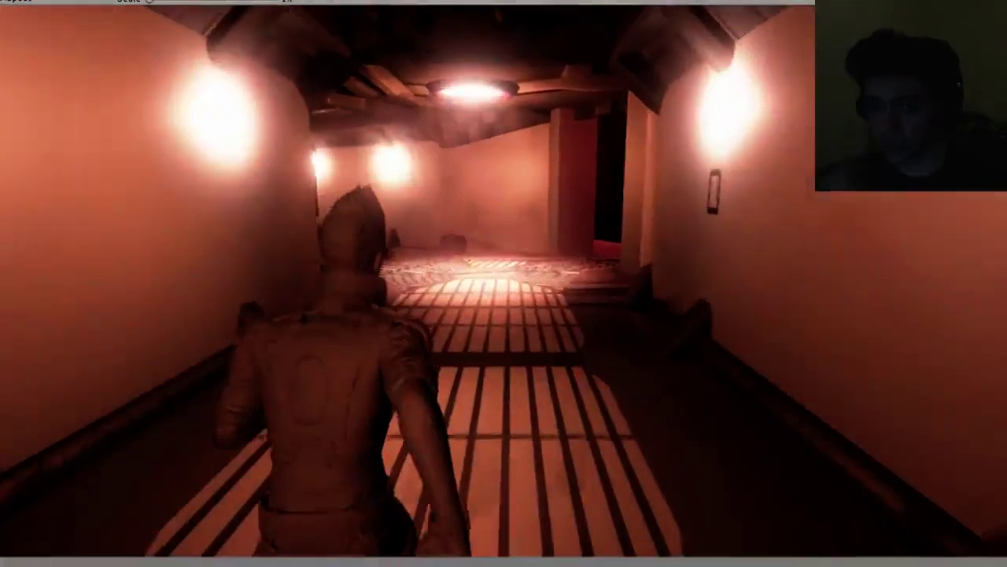
Play-test the route from the corridor across the walkway to the far platform, running against the new wall and railing bars.
{"action": "key", "text": "w"}
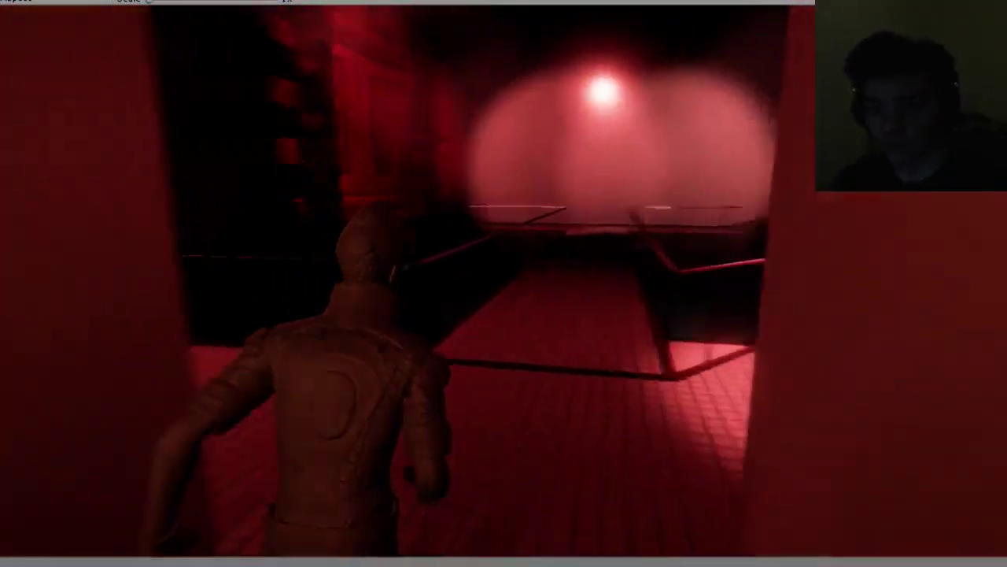
{"action": "key", "text": "w"}
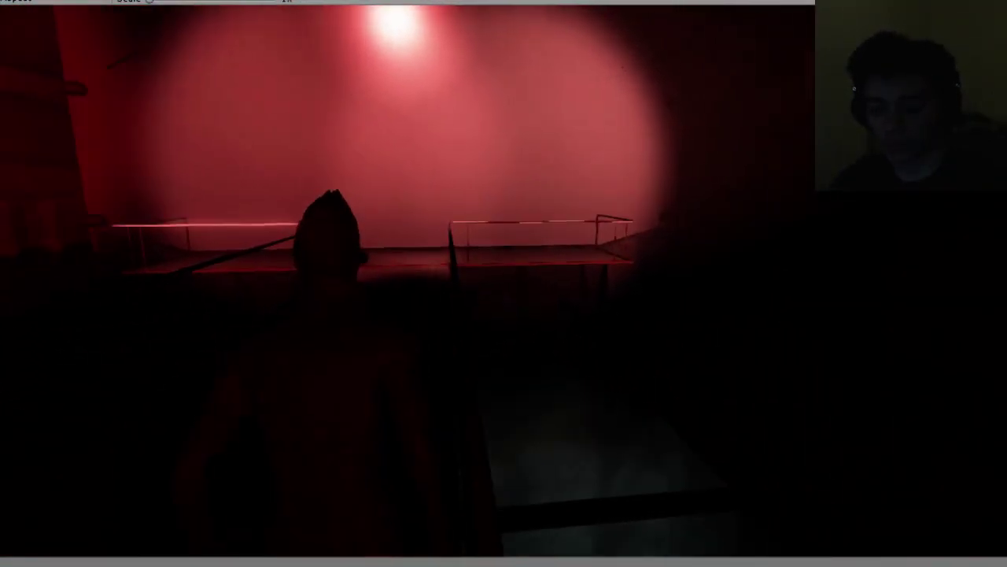
{"action": "key", "text": "w"}
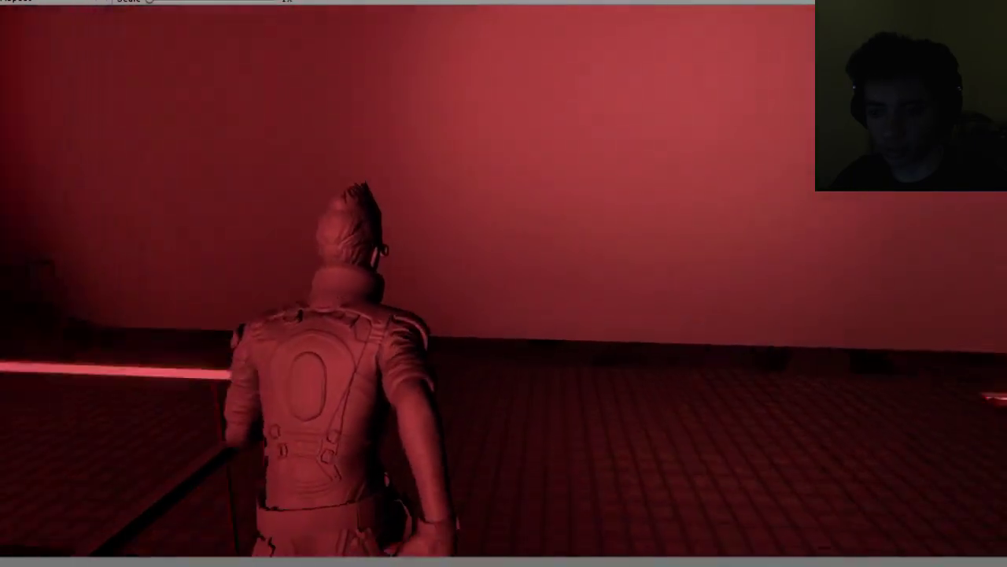
{"action": "key", "text": "w"}
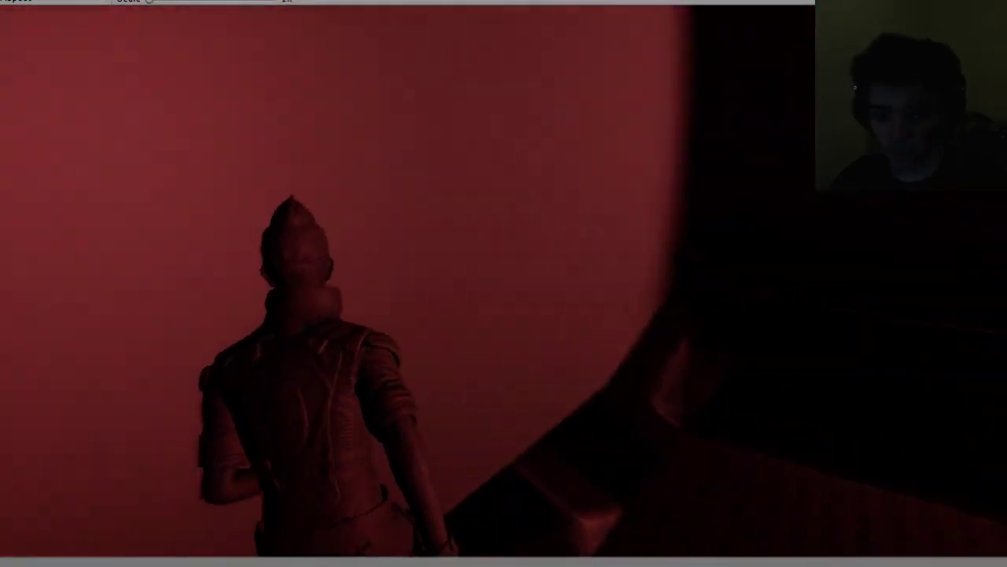
{"action": "key", "text": "w"}
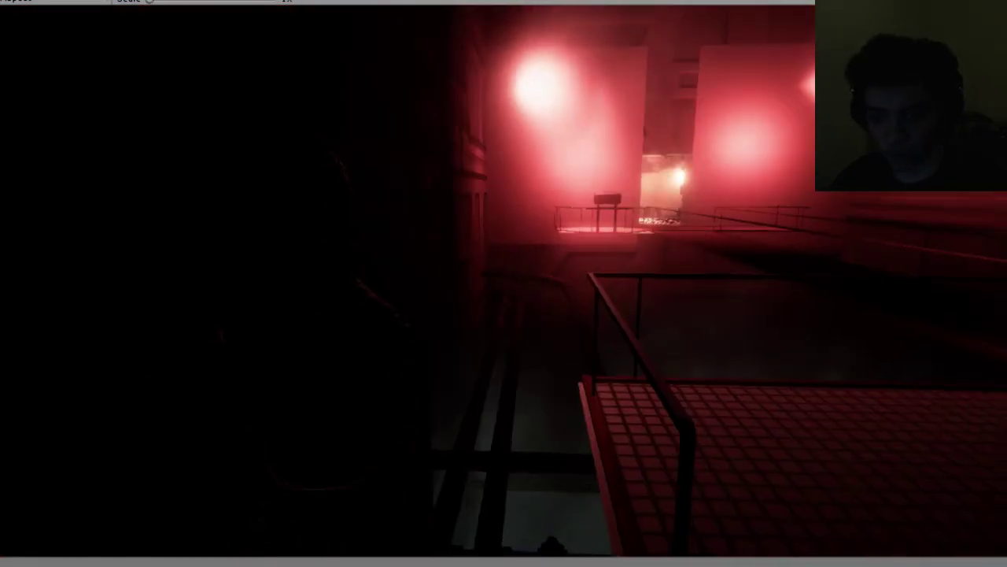
{"action": "key", "text": "w"}
{"action": "key", "text": "space"}
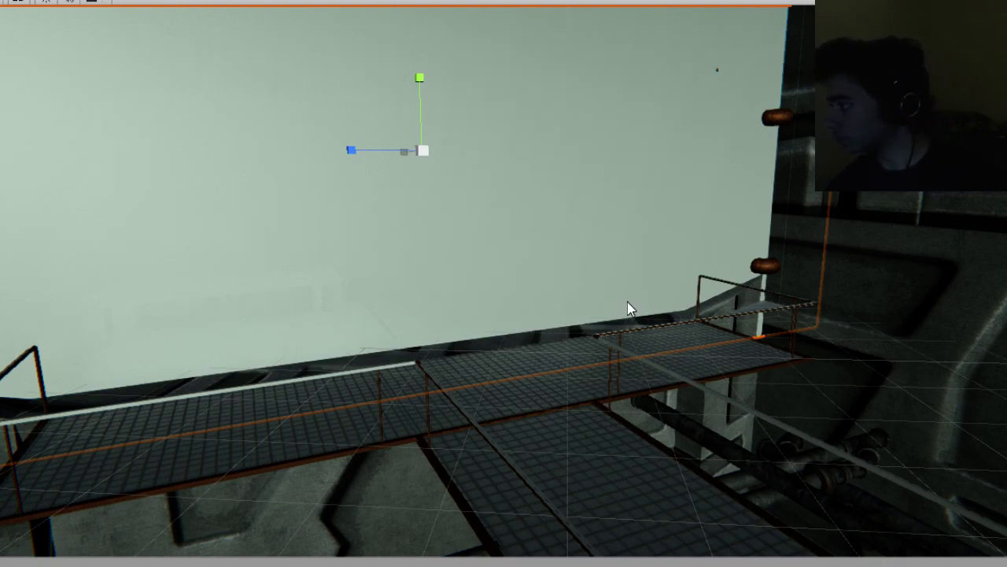
Hide the meshes of the blocking walls and railing bars while keeping their colliders active.
{"action": "left_click_drag", "start_coordinate": [467, 163], "coordinate": [587, 358], "text": "alt"}
{"action": "key", "text": "f"}
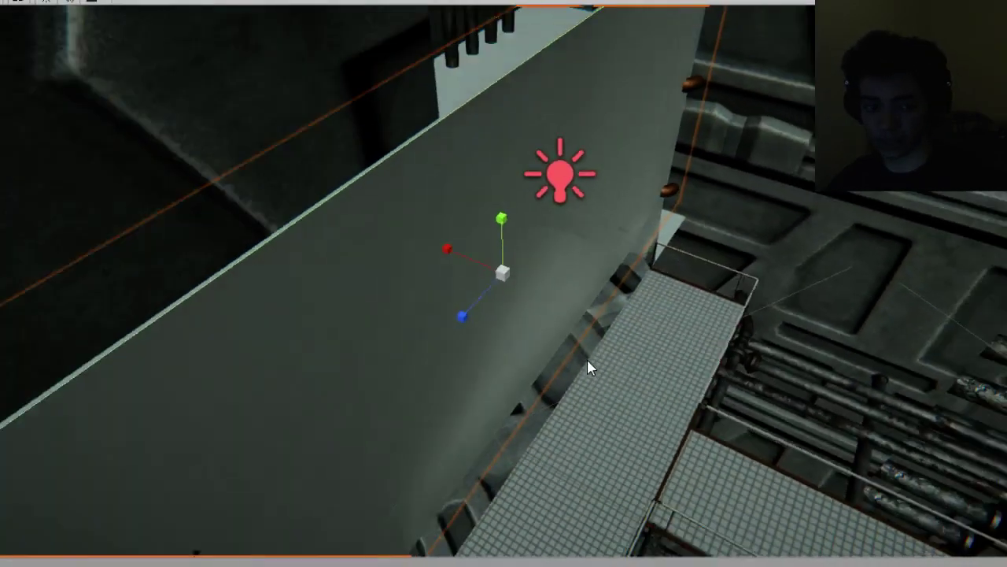
{"action": "key", "text": "Escape"}
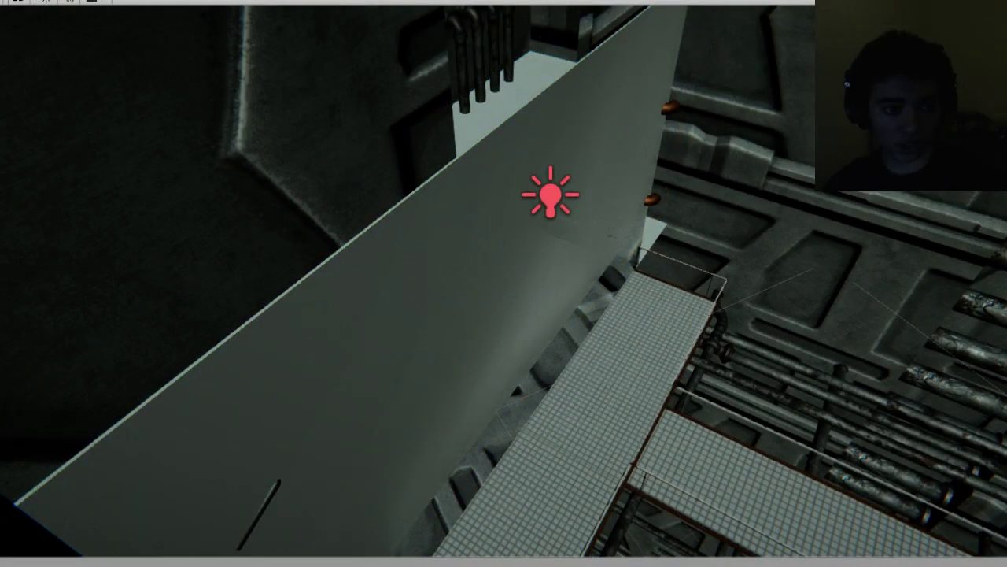
{"action": "key", "text": "ctrl+z"}
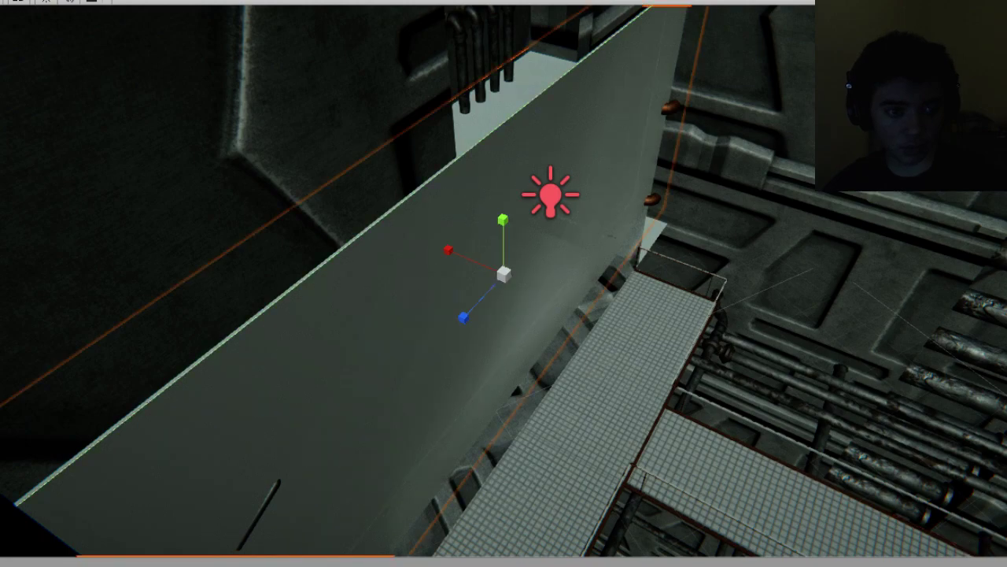
{"action": "left_click", "coordinate": [254, 256]}
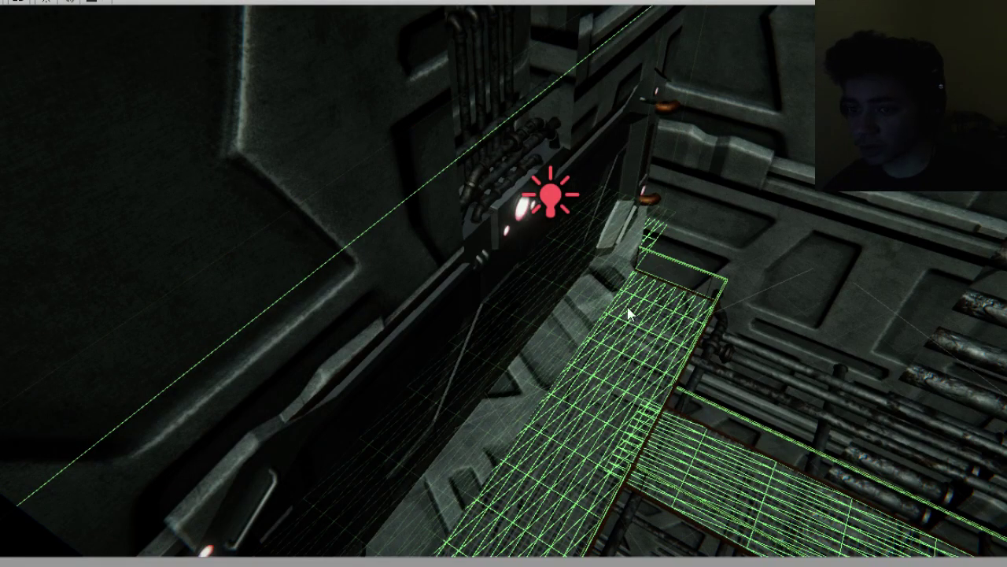
Select the floor planes beneath the corridors and platforms and turn off their rendering as well.
{"action": "left_click_drag", "start_coordinate": [628, 317], "coordinate": [944, 393], "text": "alt"}
{"action": "middle_click_drag", "start_coordinate": [945, 393], "coordinate": [513, 479]}
{"action": "left_click_drag", "start_coordinate": [858, 413], "coordinate": [673, 258], "text": "alt"}
{"action": "middle_click_drag", "start_coordinate": [826, 340], "coordinate": [772, 255]}
{"action": "left_click", "coordinate": [789, 326]}
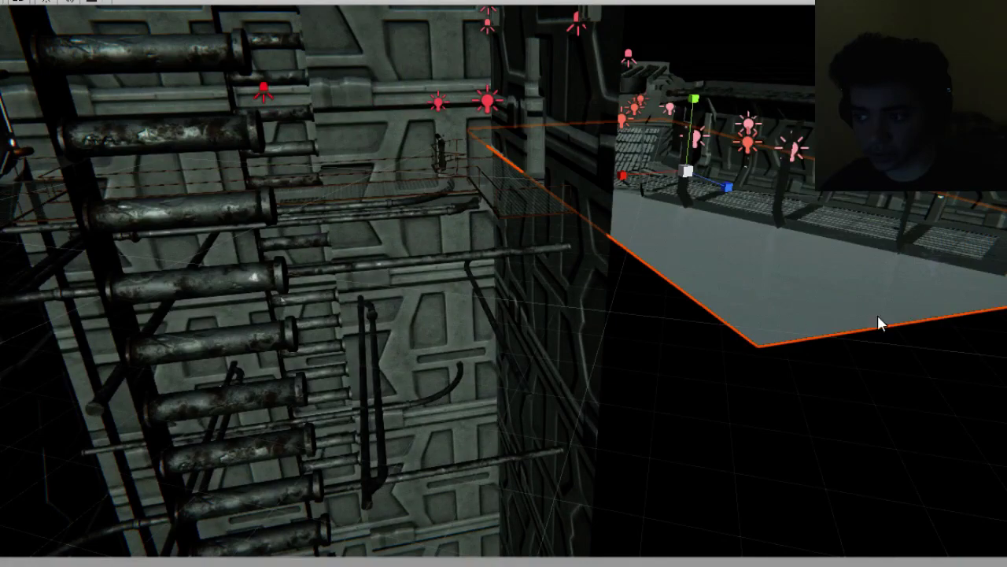
{"action": "left_click", "coordinate": [932, 268]}
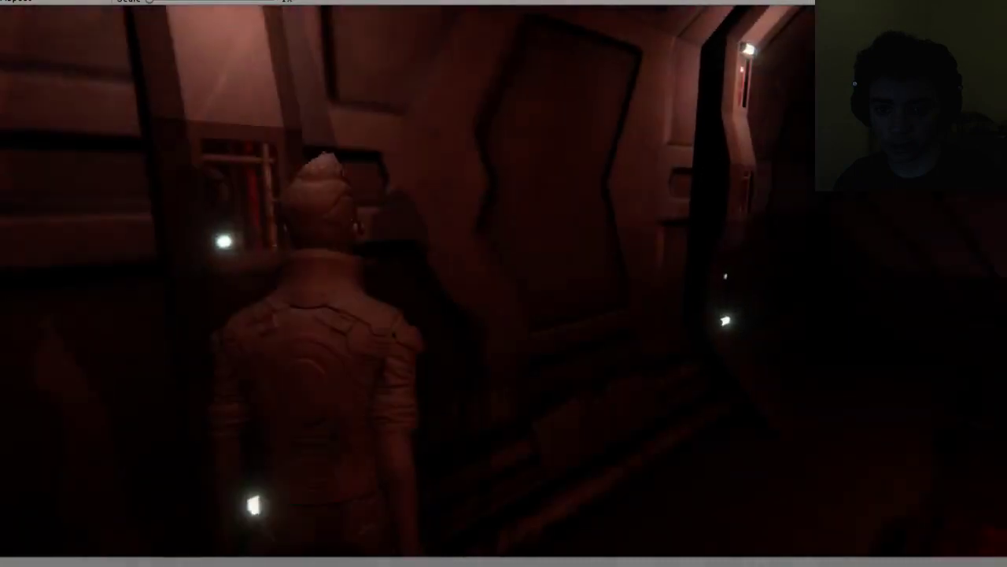
Play-test the corridors and the console platform with the collision planes hidden.
{"action": "key", "text": "w"}
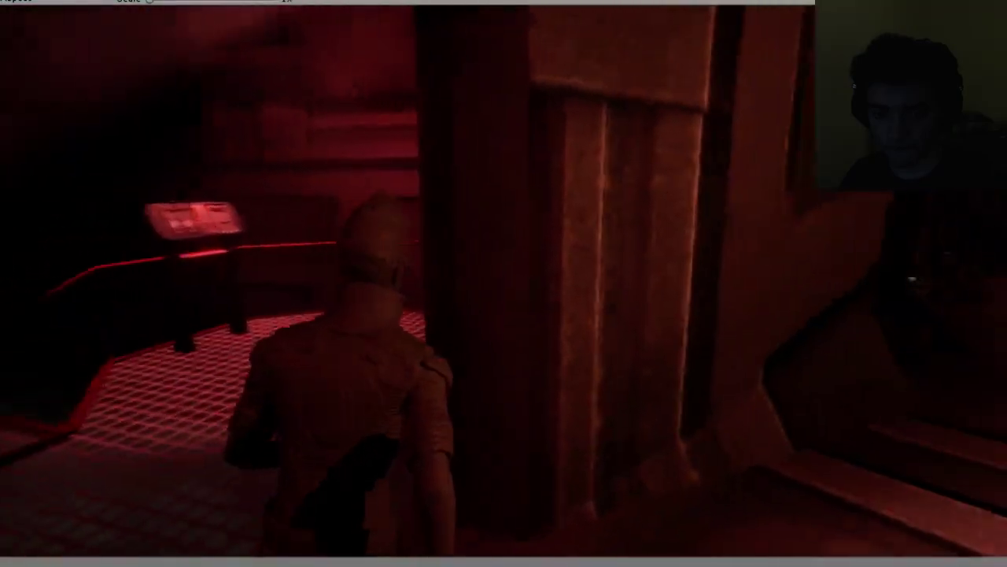
{"action": "key", "text": "w"}
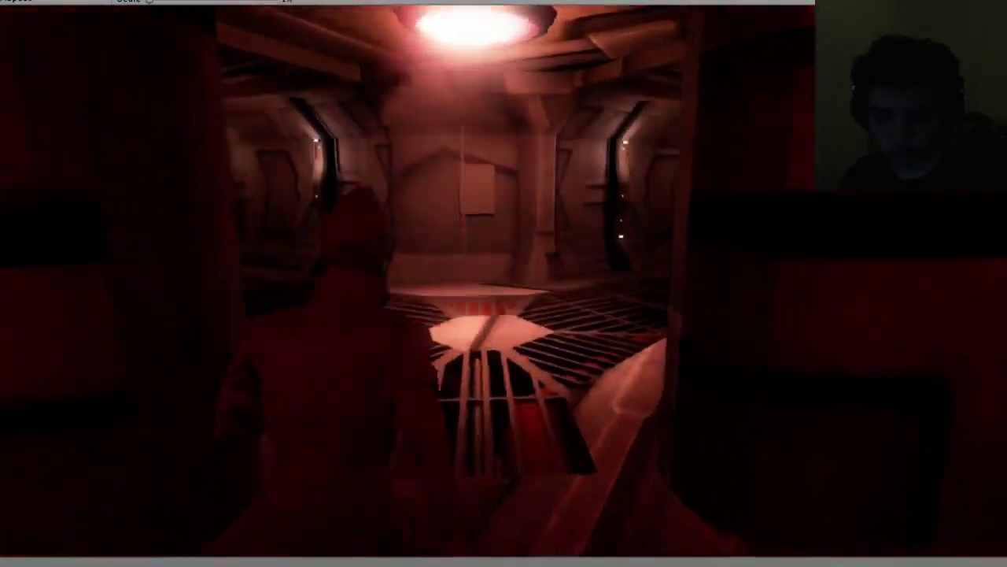
Play-test the passage between the corridor doorway and the console platform, running up against the console and its railings.
{"action": "key", "text": "w"}
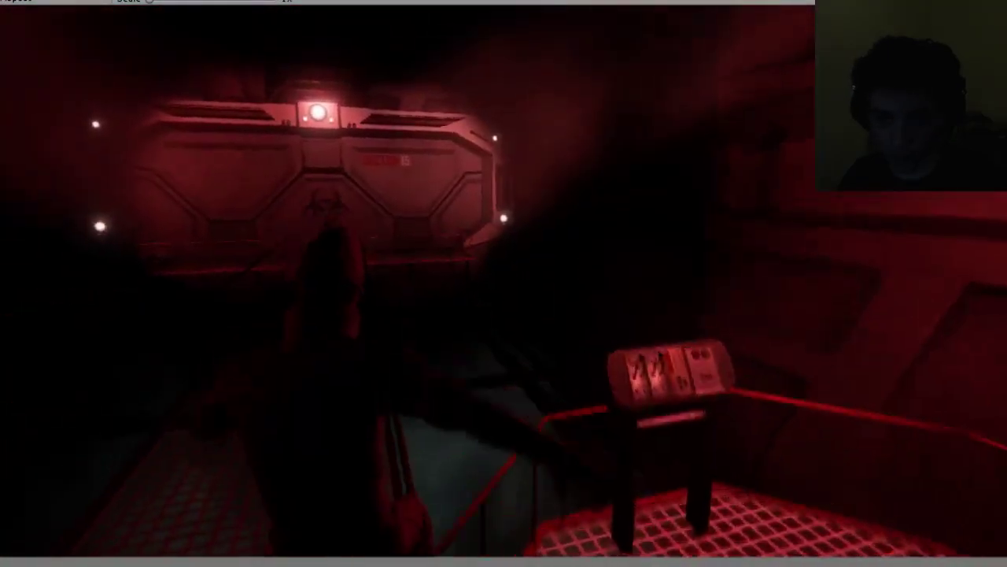
{"action": "key", "text": "w"}
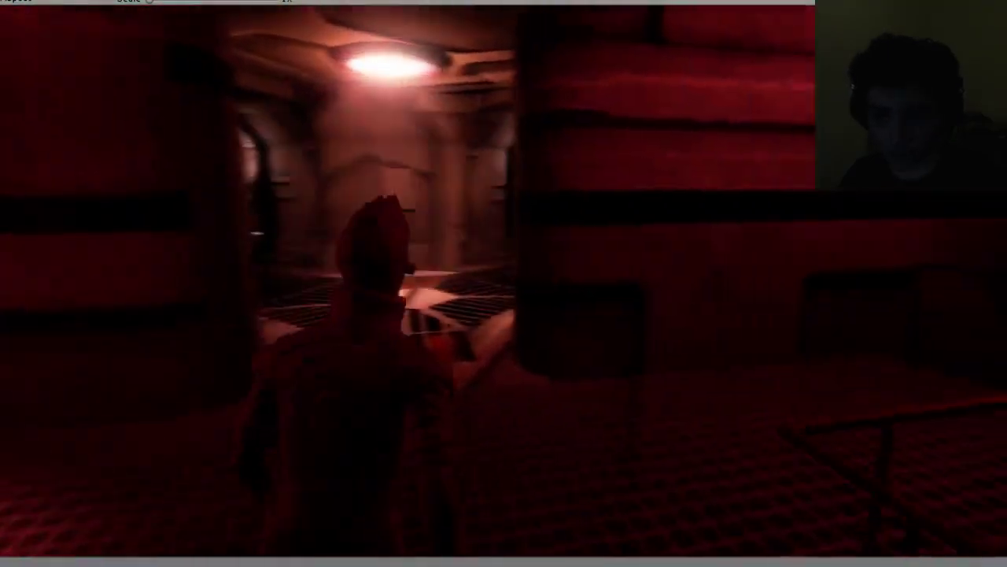
{"action": "key", "text": "w"}
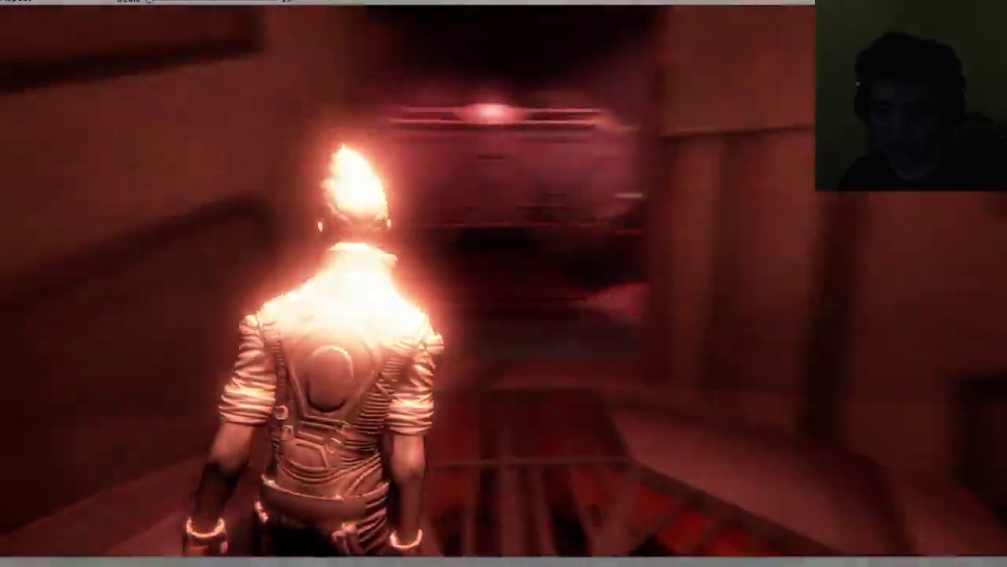
{"action": "key", "text": "w"}
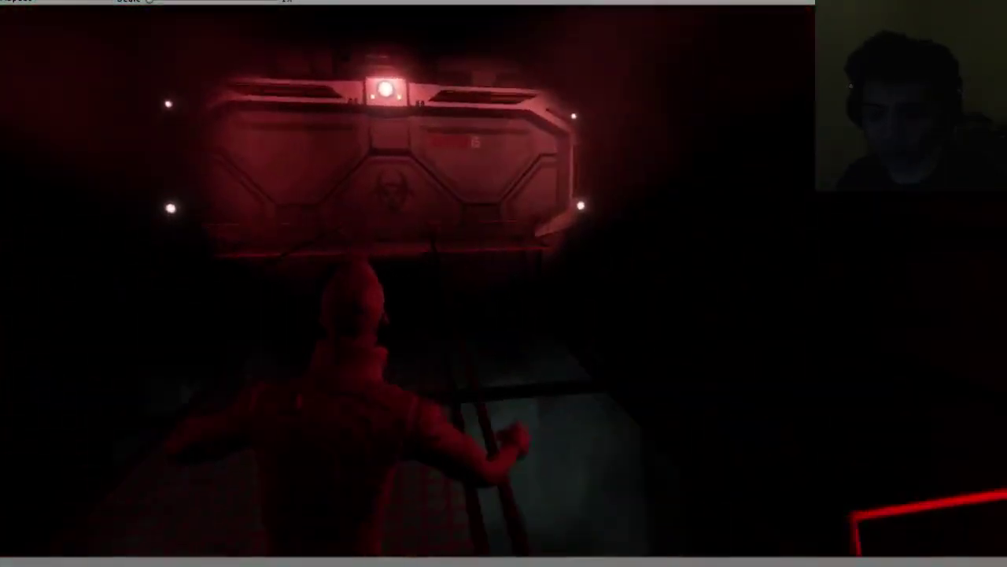
{"action": "key", "text": "w"}
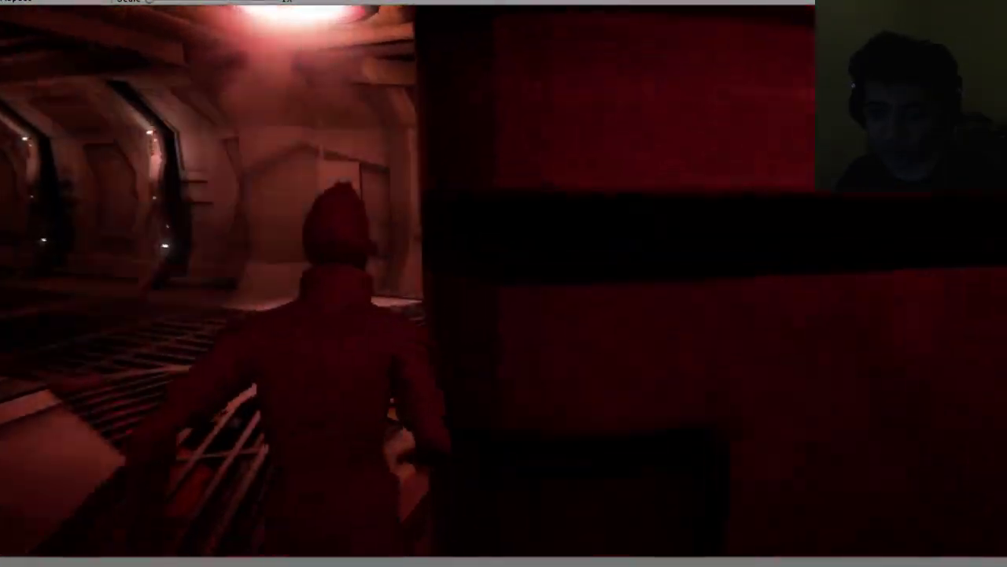
{"action": "key", "text": "w"}
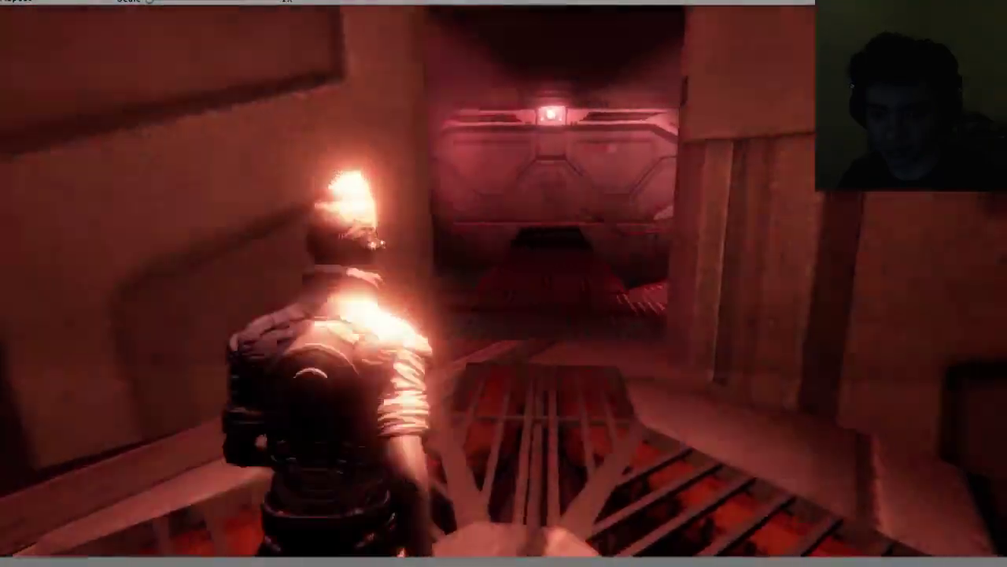
{"action": "key", "text": "w"}
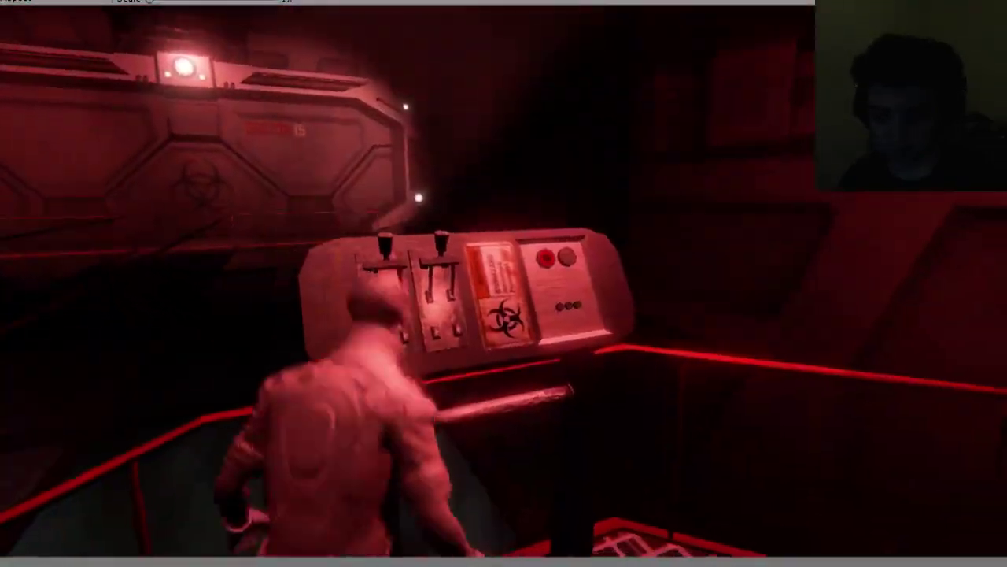
{"action": "key", "text": "w"}
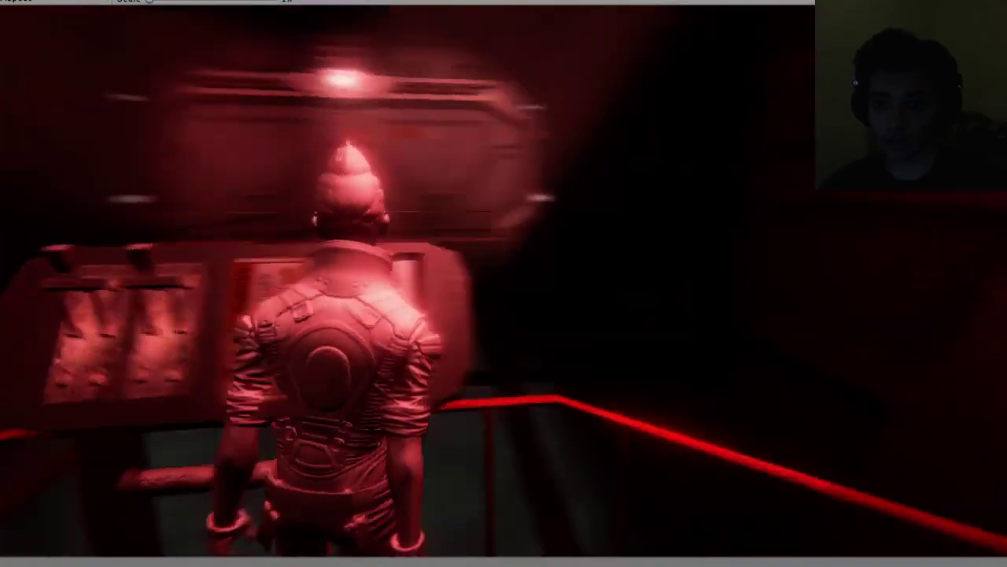
Play-test the walkway to the Sector 15 door, running against the door and the far platform's edges.
{"action": "key", "text": "w"}
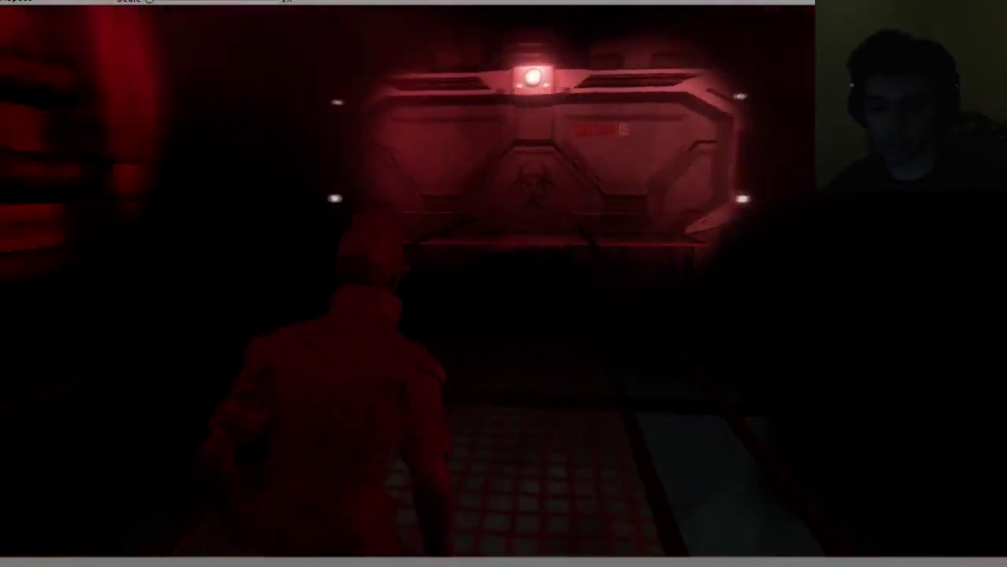
{"action": "key", "text": "w"}
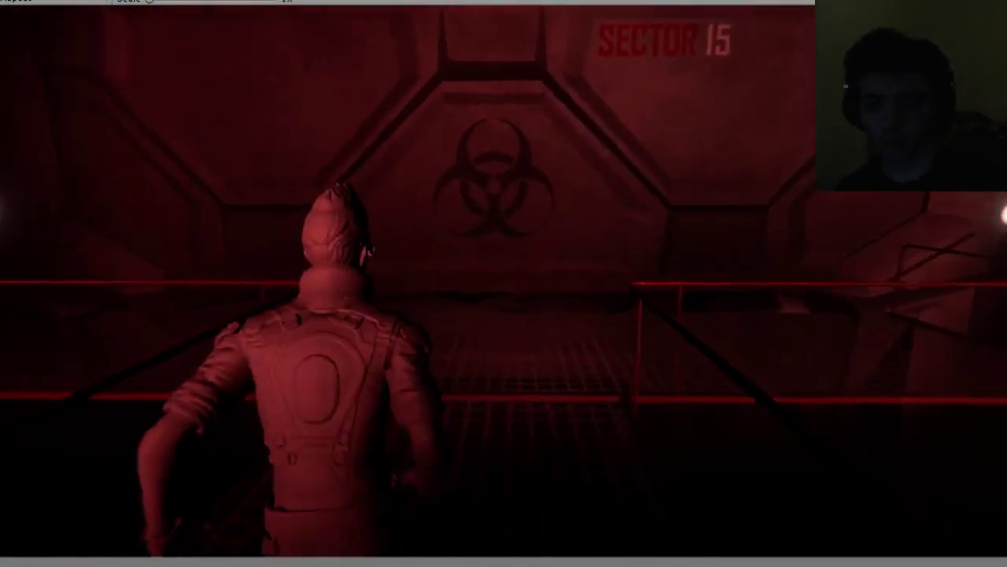
{"action": "key", "text": "w"}
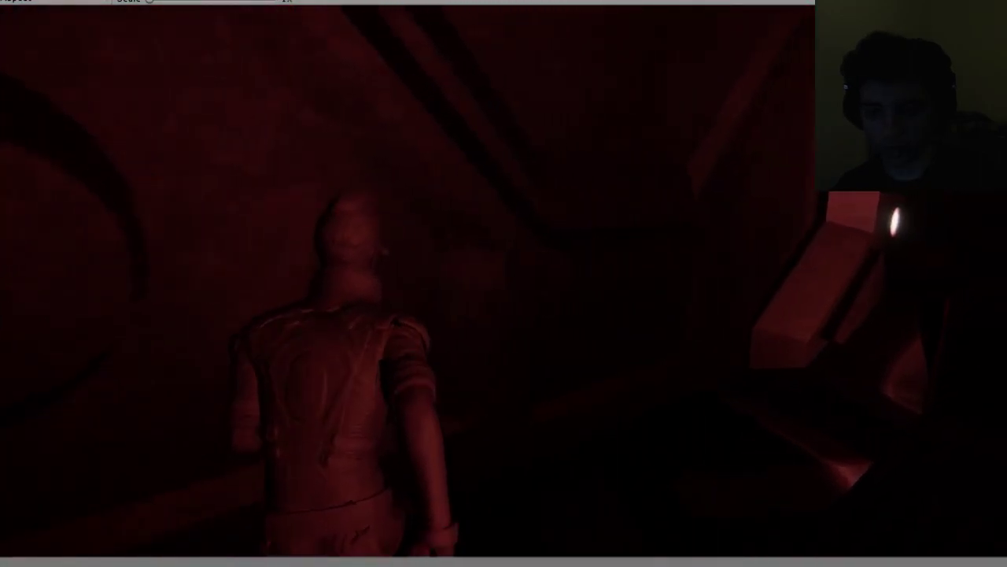
{"action": "key", "text": "w"}
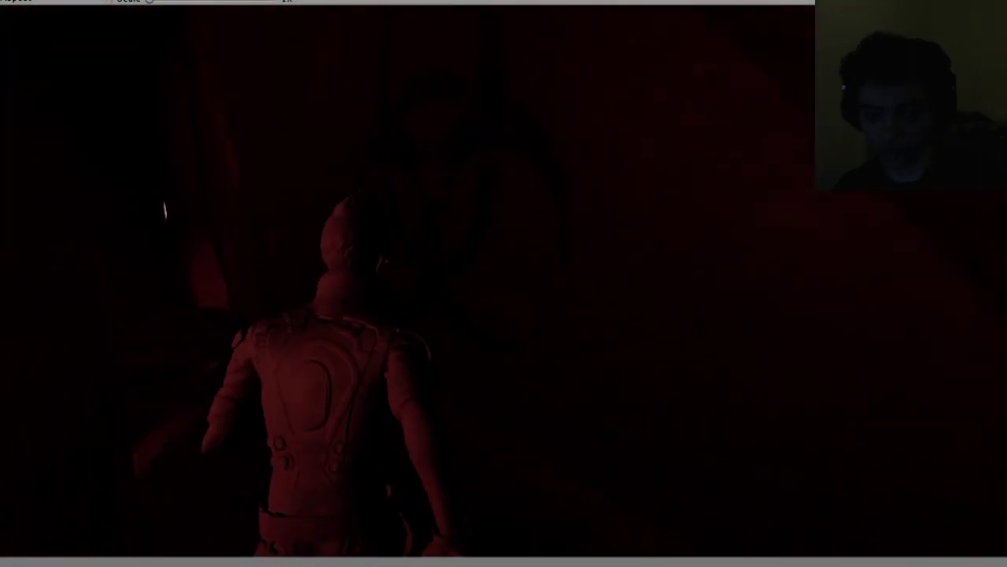
{"action": "key", "text": "w"}
{"action": "key", "text": "w"}
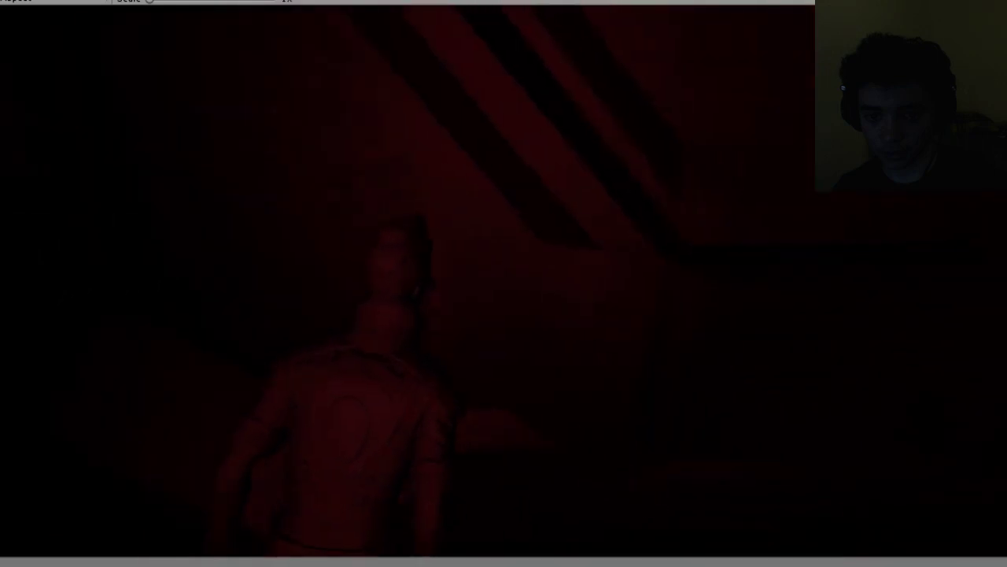
{"action": "key", "text": "w"}
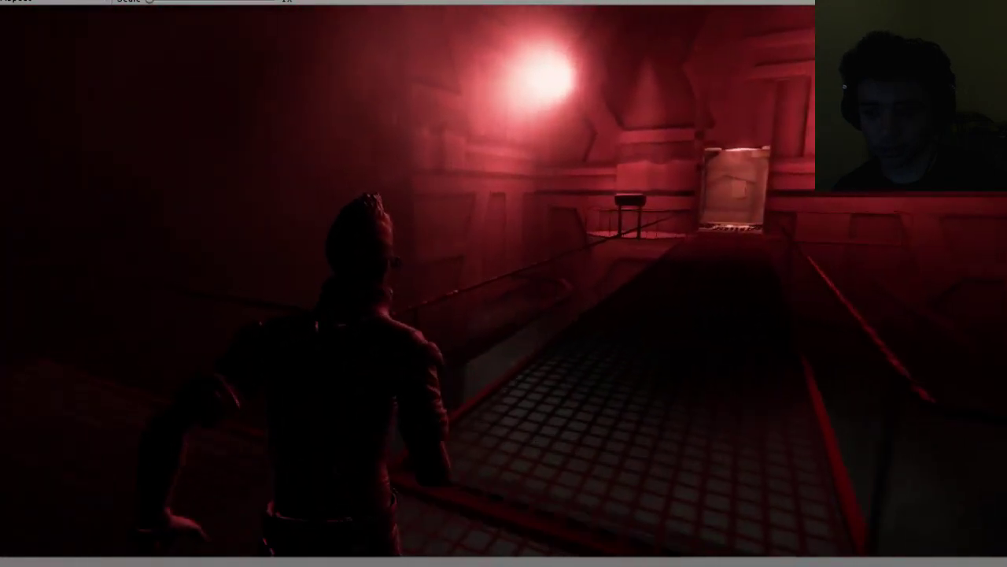
Run back along the walkway to the corridor entrance, cross once more to the Sector 15 door, and end the play-test.
{"action": "key", "text": "w"}
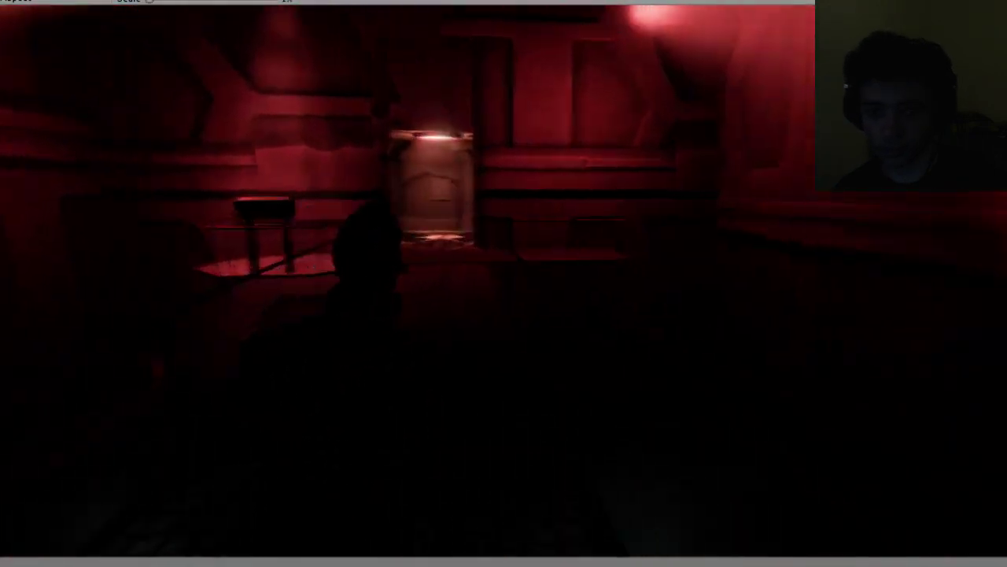
{"action": "key", "text": "w"}
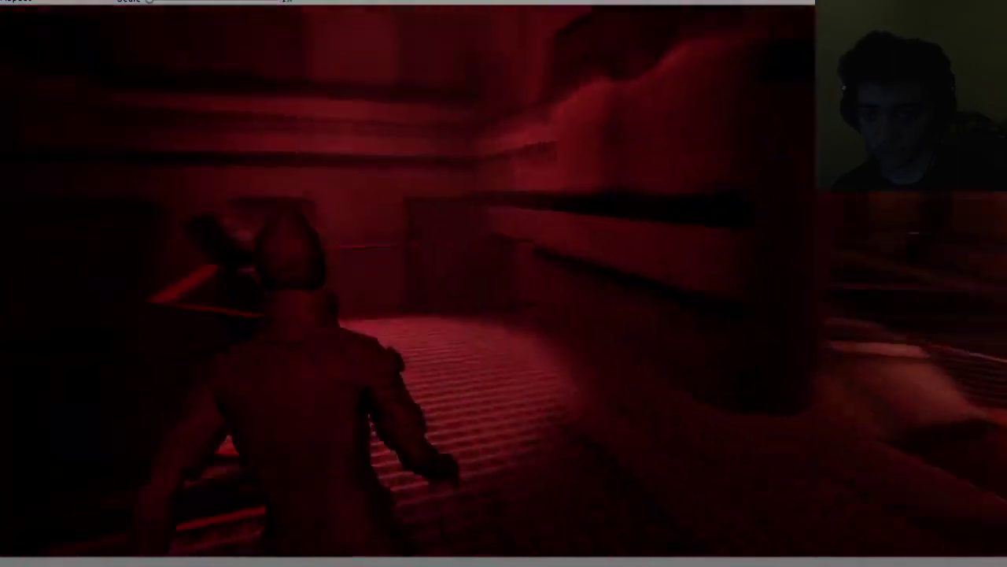
{"action": "key", "text": "w"}
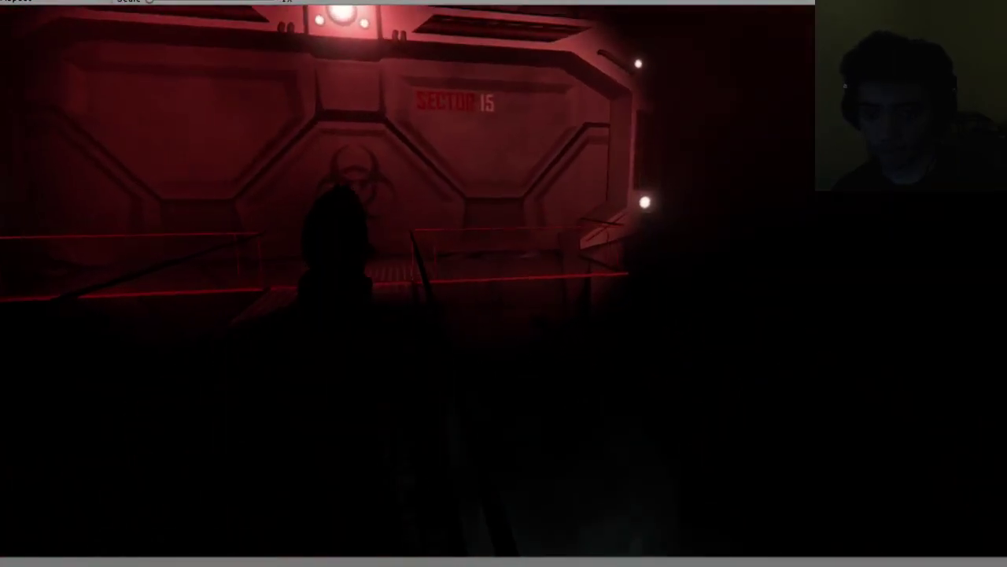
{"action": "key", "text": "w"}
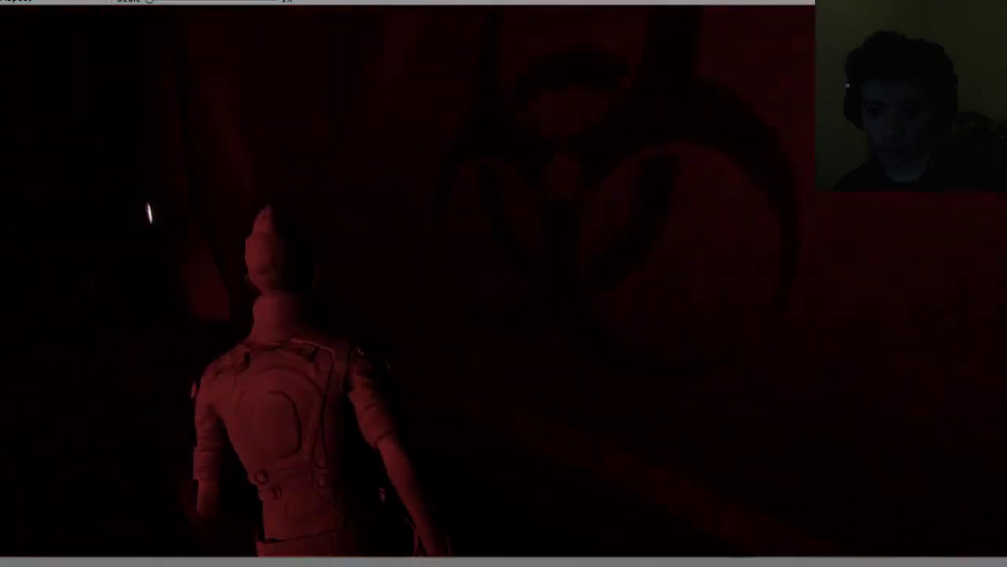
{"action": "key", "text": "w"}
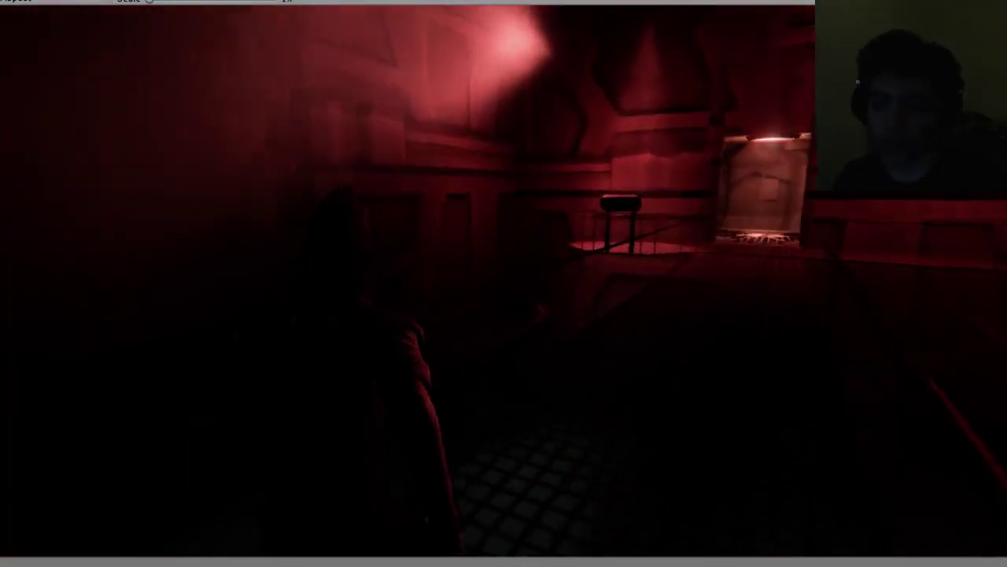
{"action": "key", "text": "w"}
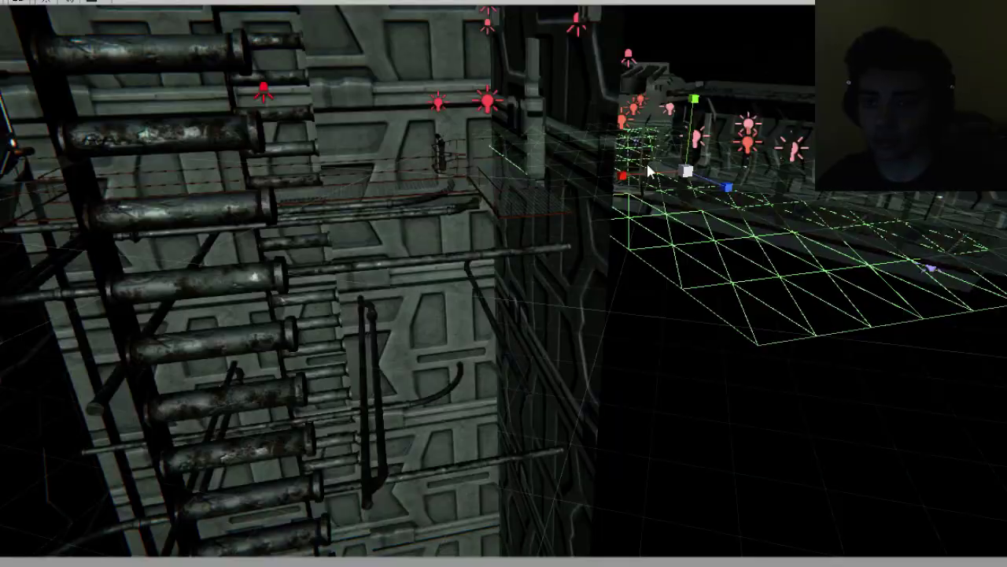
Inspect the floor planes under the corridors, try deleting the plane on the console platform, and undo the deletion.
{"action": "right_click_drag", "start_coordinate": [650, 171], "coordinate": [278, 233]}
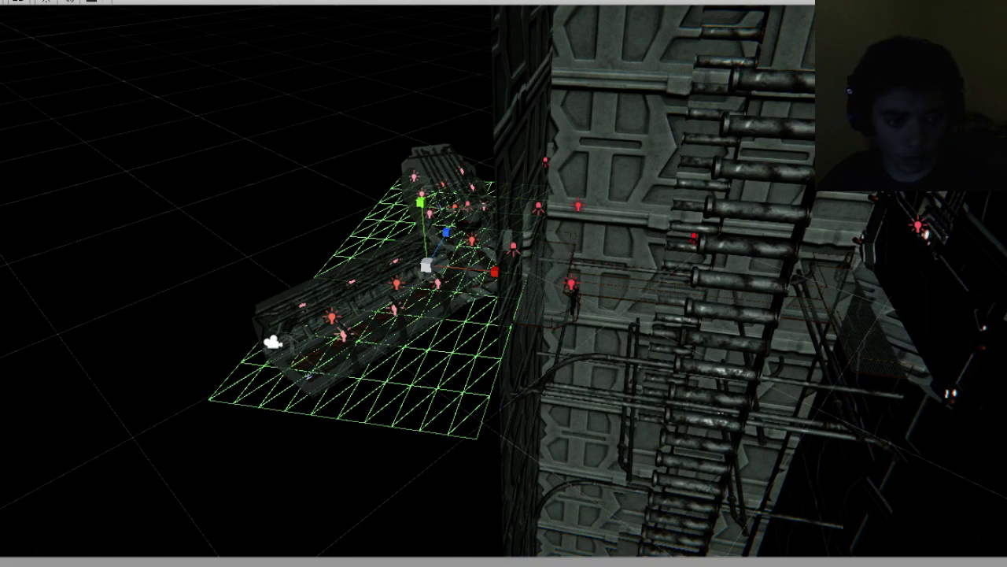
{"action": "key", "text": "alt+shift+a"}
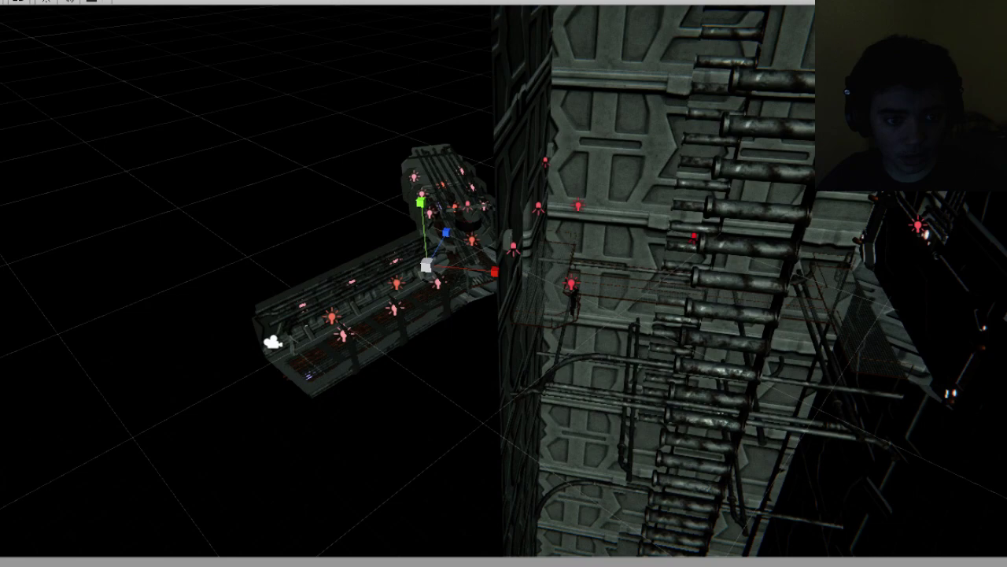
{"action": "key", "text": "f"}
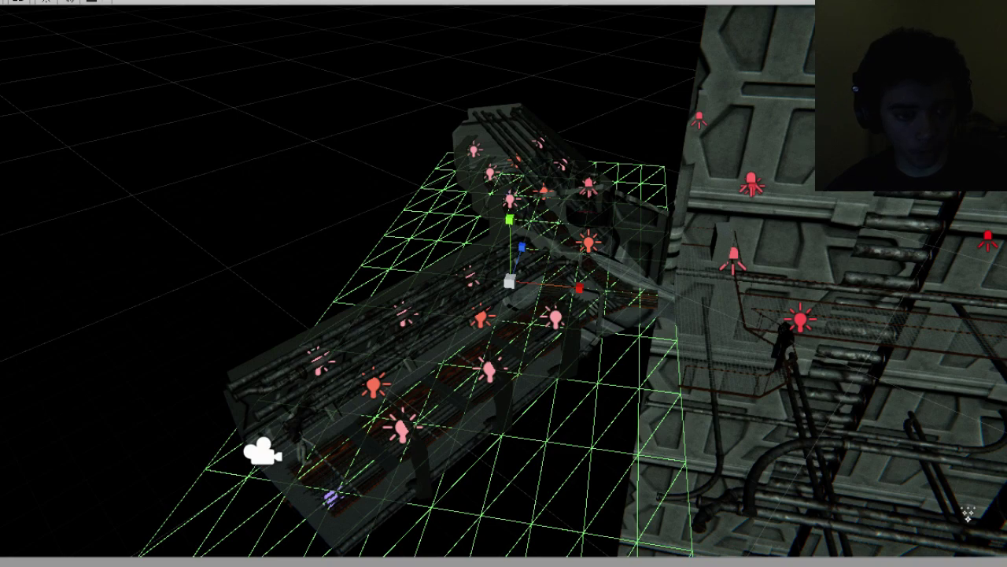
{"action": "key", "text": "Down"}
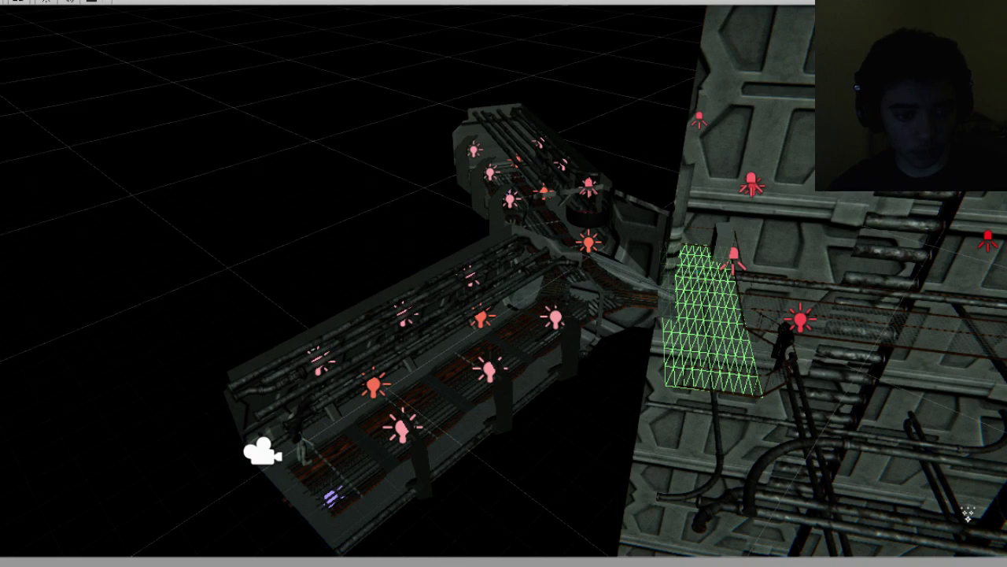
{"action": "key", "text": "Delete"}
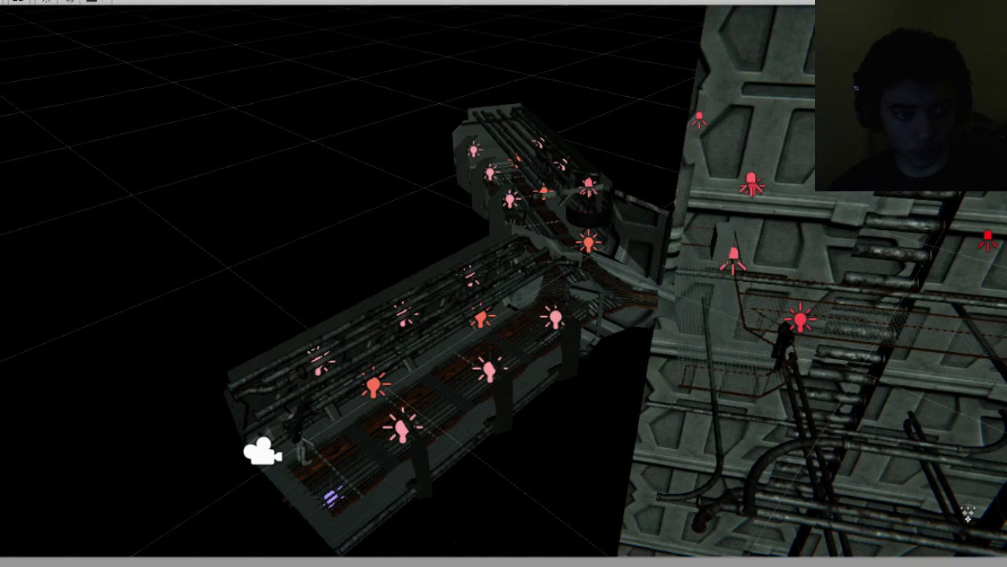
{"action": "key", "text": "ctrl+z"}
{"action": "key", "text": "Up"}
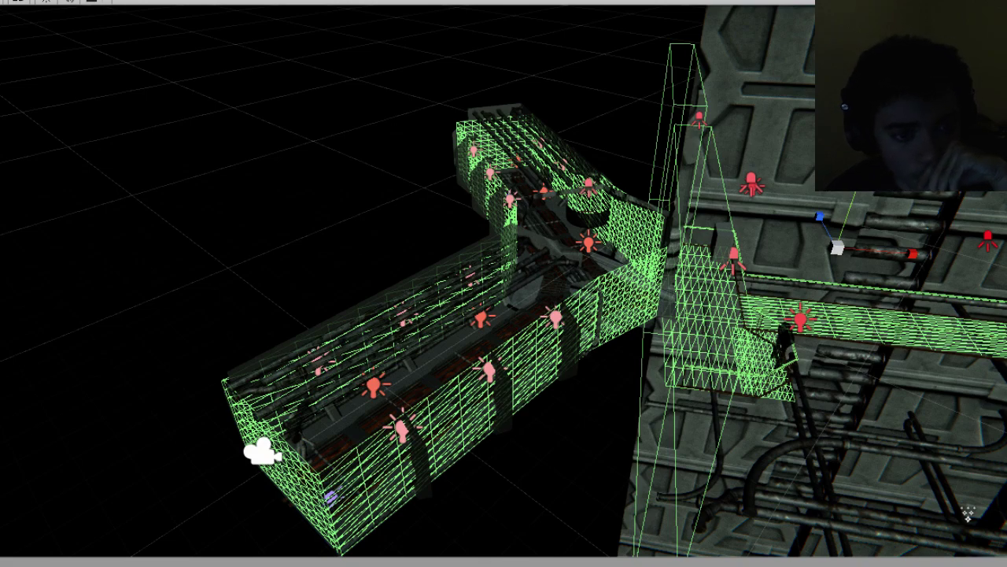
Undo the last changes to the selected wall and floor colliders and clear the selection.
{"action": "key", "text": "ctrl+z"}
{"action": "key", "text": "ctrl+z"}
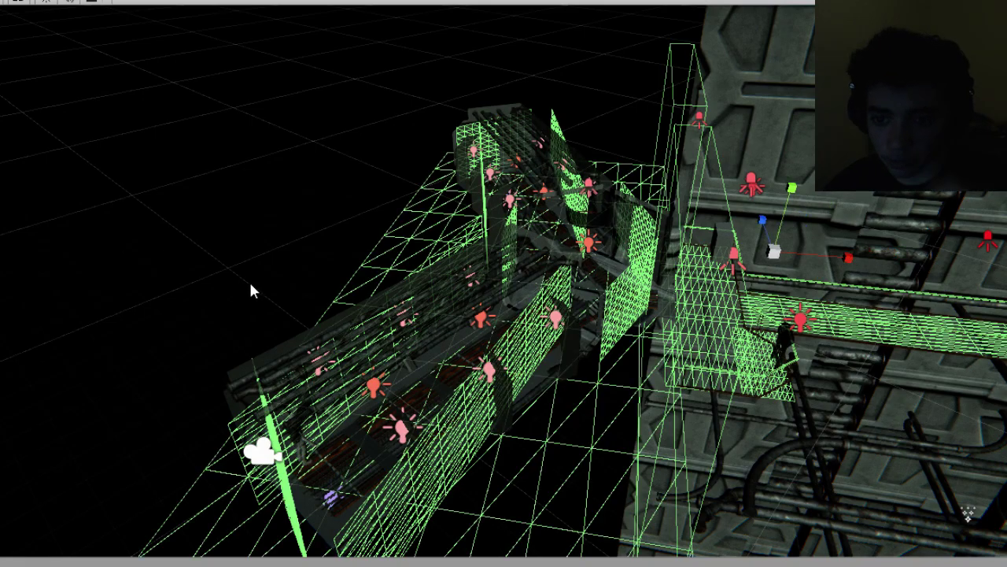
{"action": "left_click_drag", "start_coordinate": [266, 296], "coordinate": [277, 317], "text": "alt"}
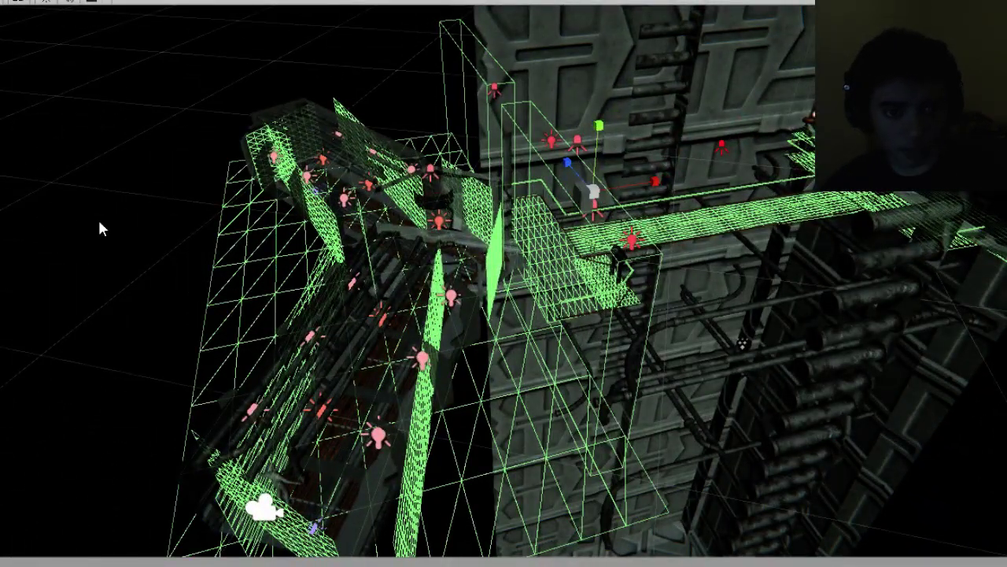
{"action": "left_click", "coordinate": [99, 223]}
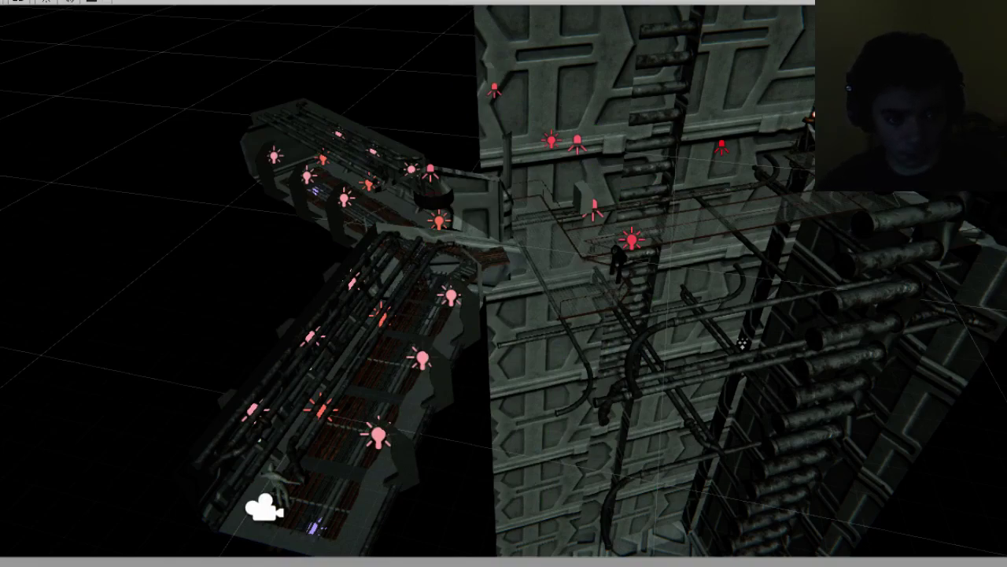
Select the tall box collider beside the corridor doorway and move it out to the console platform.
{"action": "left_click", "coordinate": [568, 273]}
{"action": "left_click_drag", "start_coordinate": [258, 311], "coordinate": [153, 250], "text": "alt"}
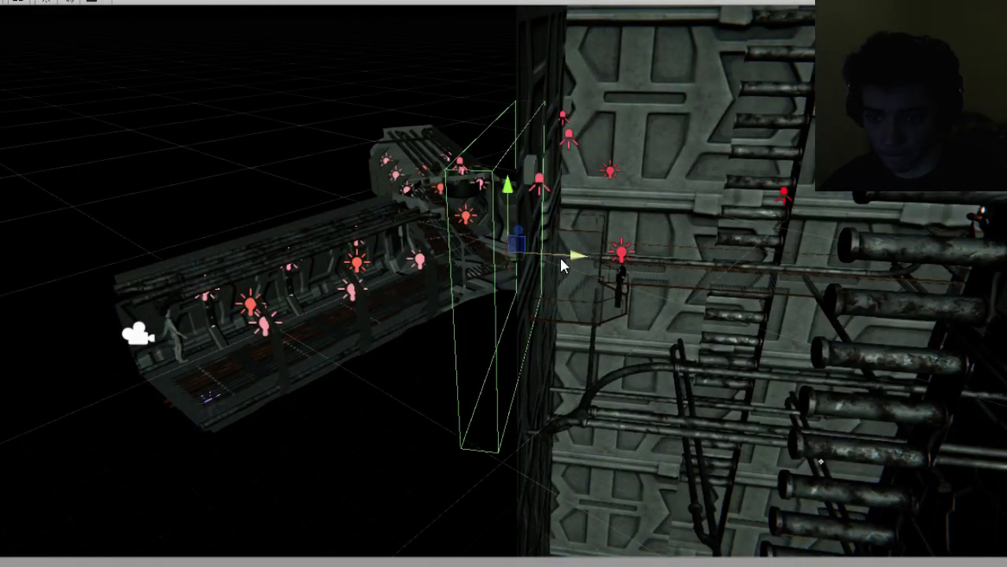
{"action": "left_click_drag", "start_coordinate": [560, 255], "coordinate": [676, 299]}
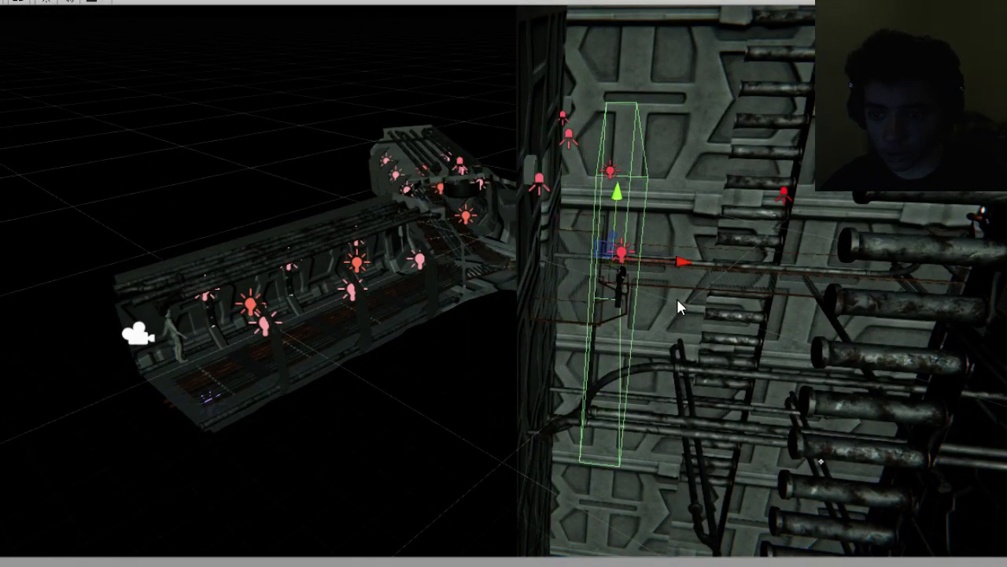
Narrow the tall box collider to roughly the console's width and line it up with the console on the platform.
{"action": "right_click_drag", "start_coordinate": [677, 298], "coordinate": [261, 335]}
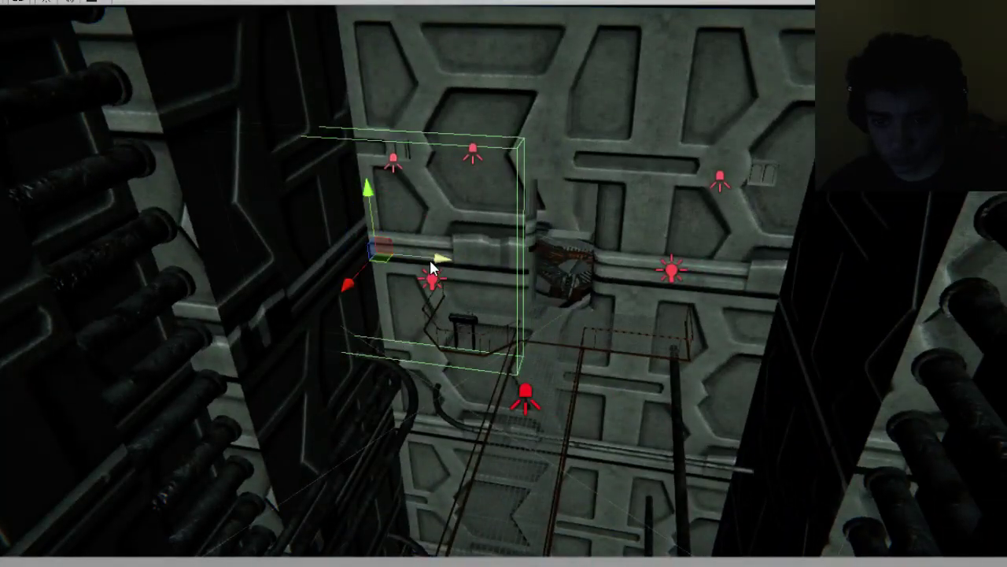
{"action": "left_click_drag", "start_coordinate": [429, 267], "coordinate": [460, 293]}
{"action": "key", "text": "e"}
{"action": "key", "text": "r"}
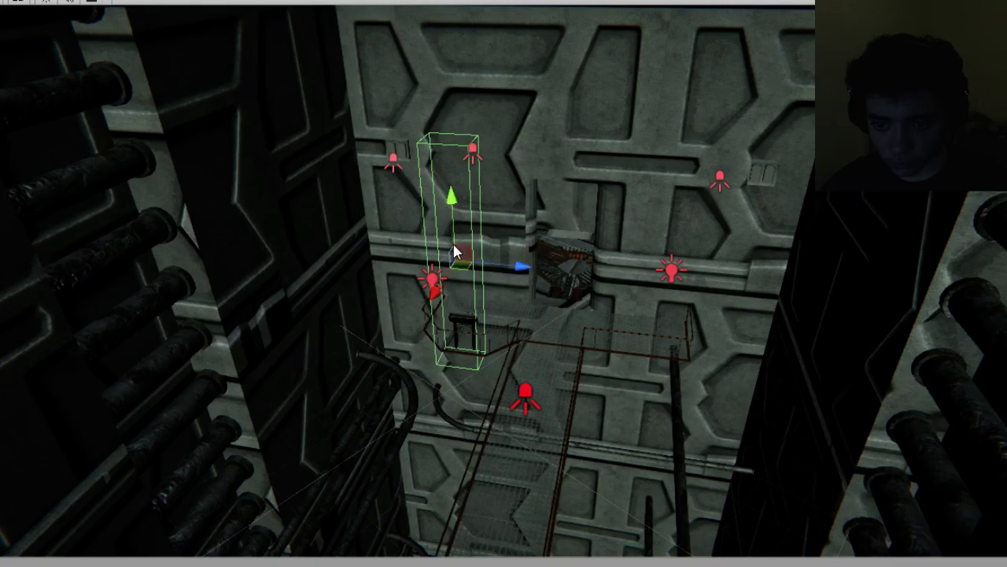
{"action": "left_click_drag", "start_coordinate": [453, 230], "coordinate": [453, 319]}
{"action": "key", "text": "f"}
{"action": "left_click_drag", "start_coordinate": [521, 328], "coordinate": [137, 363], "text": "alt"}
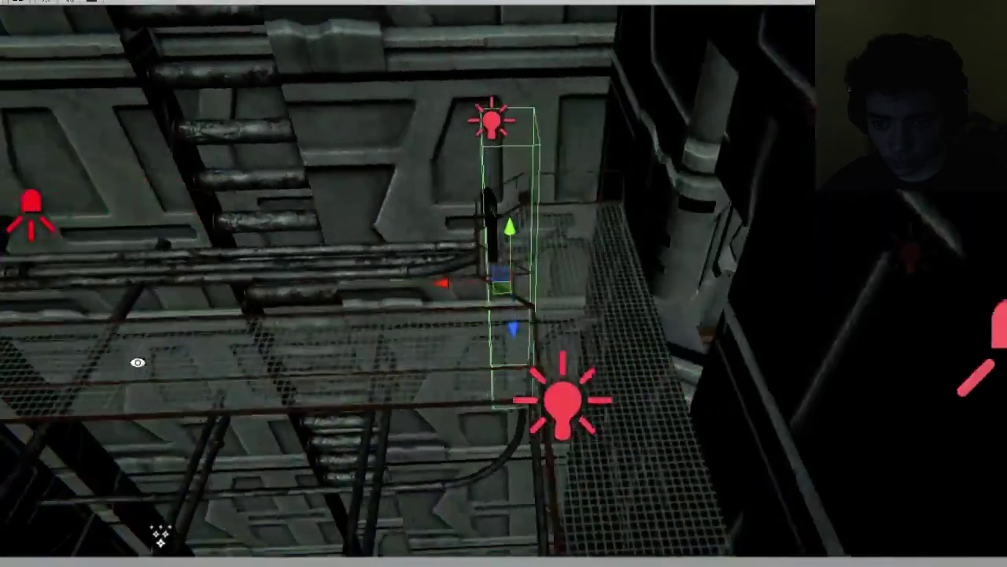
Shorten the box collider to about the console's height and raise it onto the platform floor.
{"action": "scroll", "coordinate": [304, 297], "scroll_direction": "up", "scroll_amount": 6}
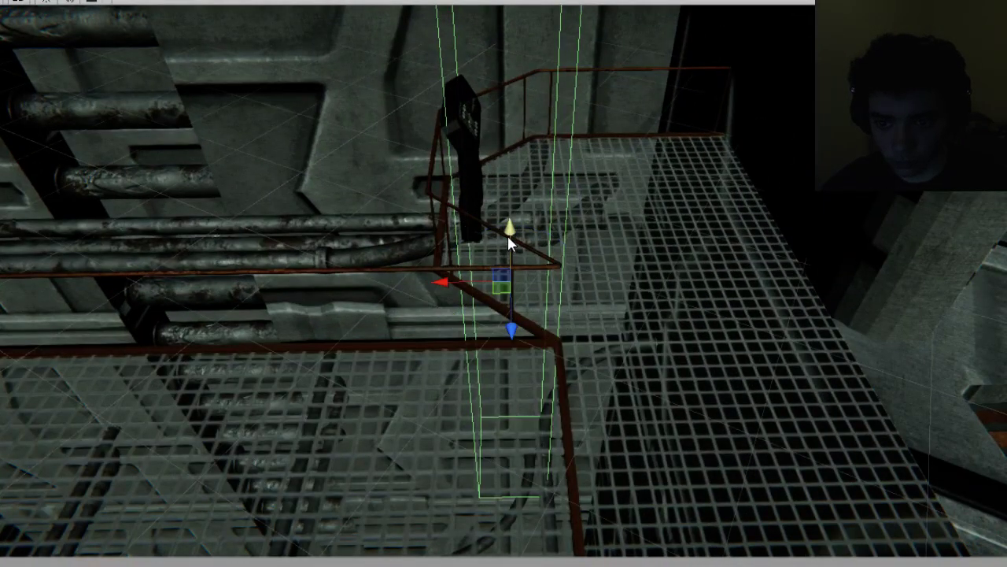
{"action": "key", "text": "e"}
{"action": "key", "text": "r"}
{"action": "left_click_drag", "start_coordinate": [511, 228], "coordinate": [502, 146]}
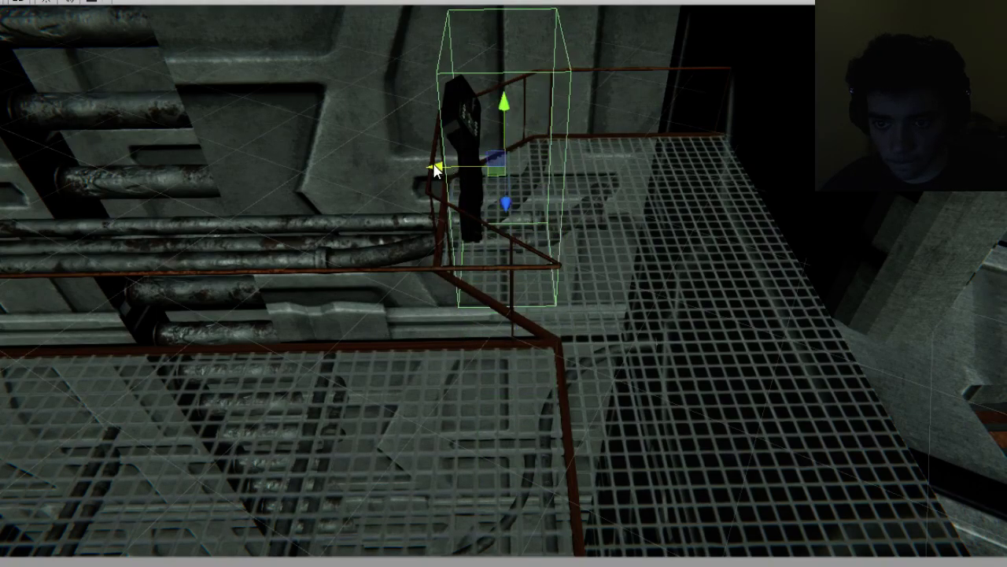
Shift the box collider over the console and reduce its thickness towards the console's depth.
{"action": "left_click_drag", "start_coordinate": [447, 171], "coordinate": [661, 316]}
{"action": "scroll", "coordinate": [540, 238], "scroll_direction": "up", "scroll_amount": 5}
{"action": "scroll", "coordinate": [663, 316], "scroll_direction": "down", "scroll_amount": 6}
{"action": "left_click_drag", "start_coordinate": [564, 298], "coordinate": [586, 302]}
{"action": "left_click_drag", "start_coordinate": [527, 305], "coordinate": [482, 390], "text": "alt"}
{"action": "left_click_drag", "start_coordinate": [547, 351], "coordinate": [574, 189]}
{"action": "key", "text": "e"}
{"action": "left_click_drag", "start_coordinate": [521, 123], "coordinate": [525, 146]}
{"action": "left_click_drag", "start_coordinate": [525, 146], "coordinate": [176, 157], "text": "alt"}
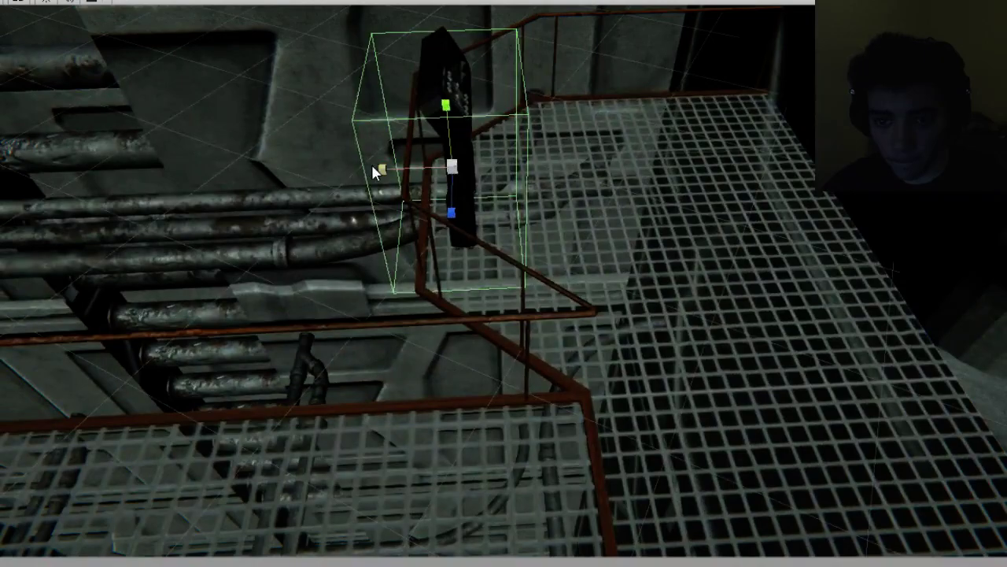
{"action": "left_click_drag", "start_coordinate": [377, 168], "coordinate": [289, 71]}
Move the slimmed box collider sideways so that it encloses the console's post and screen.
{"action": "scroll", "coordinate": [396, 106], "scroll_direction": "up", "scroll_amount": 3}
{"action": "middle_click_drag", "start_coordinate": [396, 106], "coordinate": [433, 298]}
{"action": "left_click_drag", "start_coordinate": [434, 298], "coordinate": [400, 229], "text": "alt"}
{"action": "key", "text": "w"}
{"action": "left_click_drag", "start_coordinate": [466, 200], "coordinate": [605, 194]}
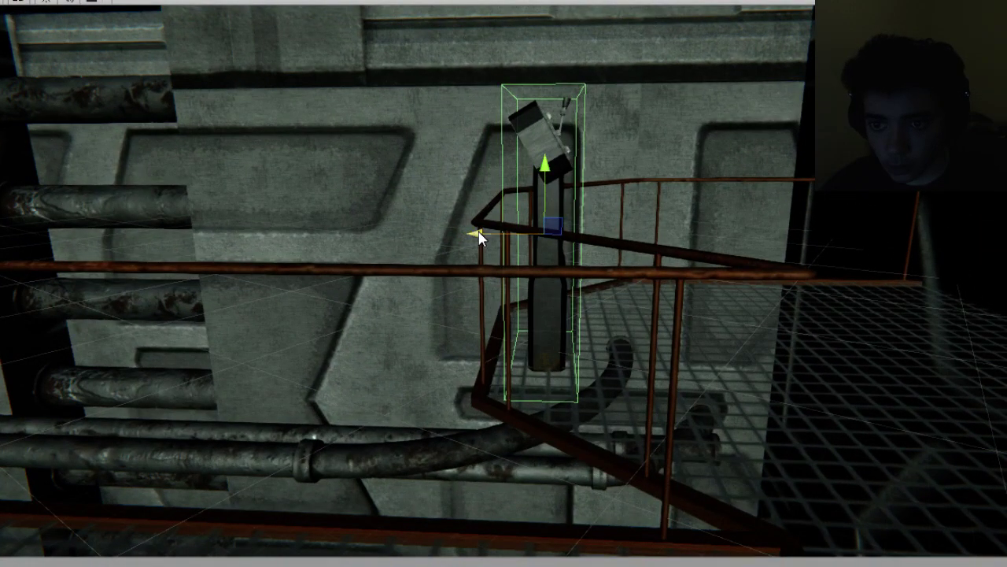
{"action": "mouse_move", "coordinate": [479, 232]}
{"action": "left_mouse_down", "text": "alt"}
{"action": "mouse_move", "coordinate": [427, 221]}
{"action": "mouse_move", "coordinate": [491, 296]}
{"action": "mouse_move", "coordinate": [490, 202]}
{"action": "mouse_move", "coordinate": [485, 240]}
{"action": "left_mouse_up", "text": "alt"}
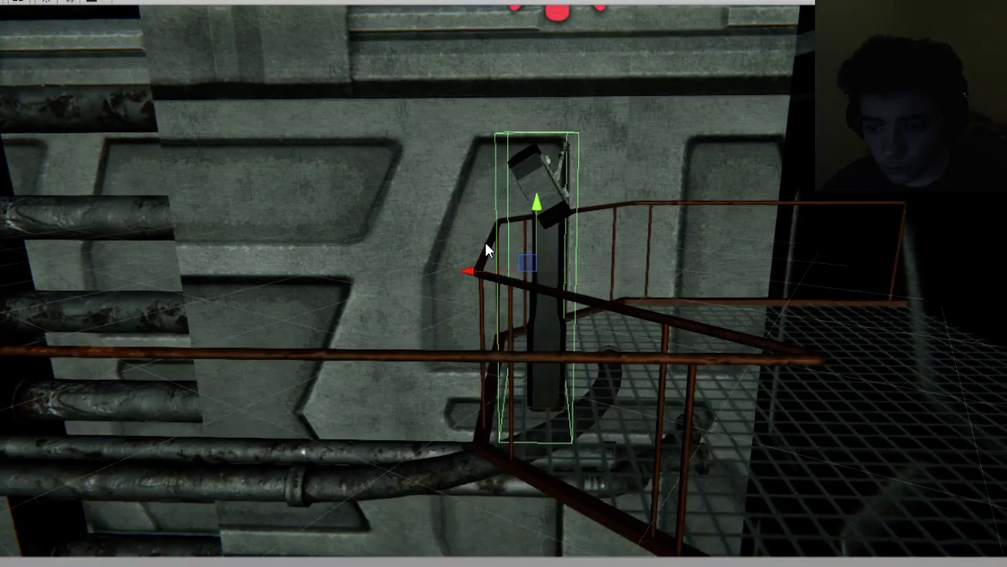
Fine-tune the box collider's fit around the console, checking it from the front and the side.
{"action": "scroll", "coordinate": [484, 241], "scroll_direction": "up", "scroll_amount": 5}
{"action": "scroll", "coordinate": [485, 240], "scroll_direction": "down", "scroll_amount": 4}
{"action": "key", "text": "e"}
{"action": "key", "text": "w"}
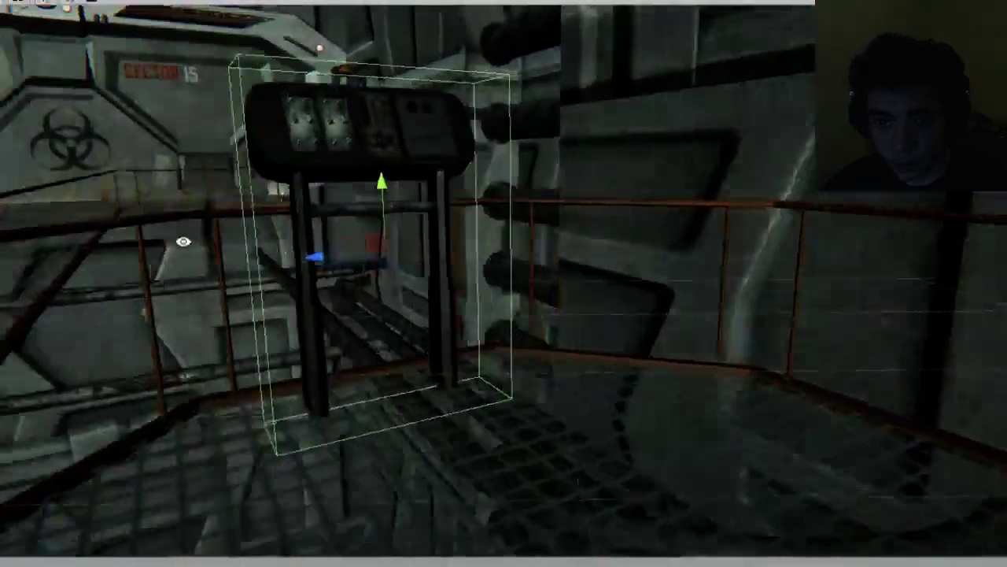
{"action": "left_click_drag", "start_coordinate": [184, 239], "coordinate": [477, 318], "text": "alt"}
{"action": "key", "text": "e"}
{"action": "key", "text": "r"}
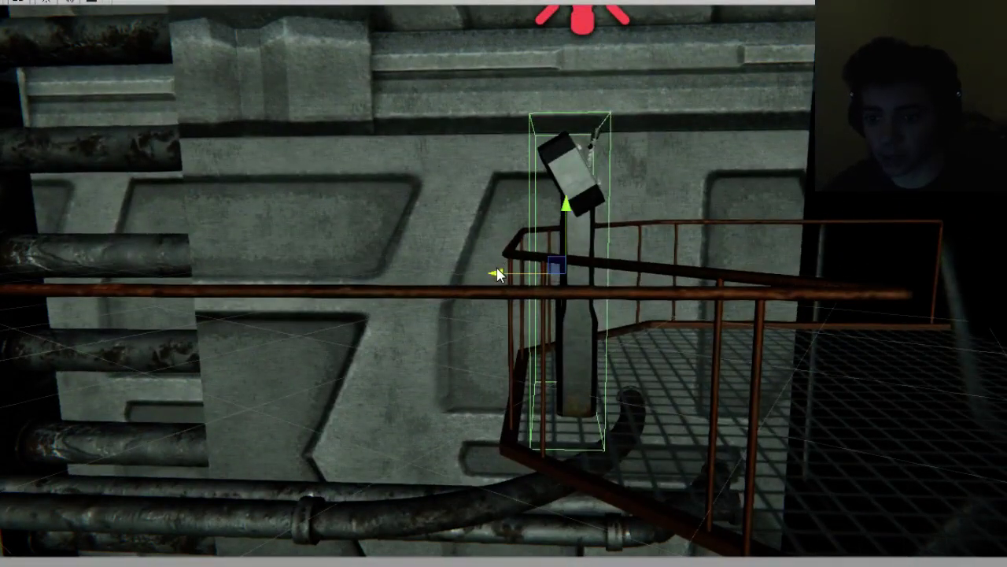
{"action": "mouse_move", "coordinate": [496, 274]}
{"action": "left_mouse_down"}
{"action": "mouse_move", "coordinate": [114, 260]}
{"action": "mouse_move", "coordinate": [274, 228]}
{"action": "mouse_move", "coordinate": [486, 358]}
{"action": "mouse_move", "coordinate": [502, 279]}
{"action": "left_mouse_up"}
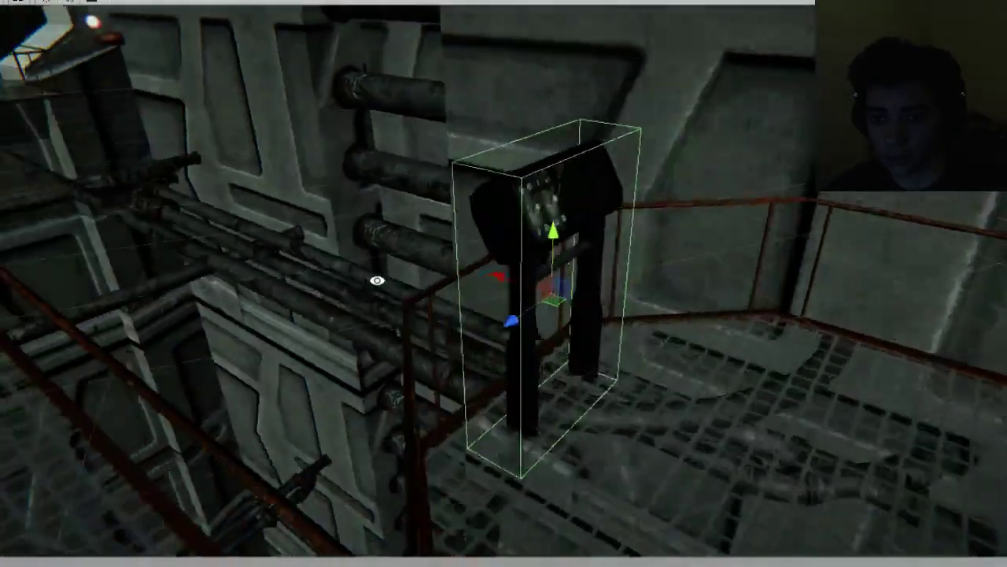
{"action": "left_click_drag", "start_coordinate": [377, 281], "coordinate": [14, 276], "text": "alt"}
Select all of the level's colliders to check their coverage, and clear the selection.
{"action": "scroll", "coordinate": [481, 233], "scroll_direction": "down", "scroll_amount": 9}
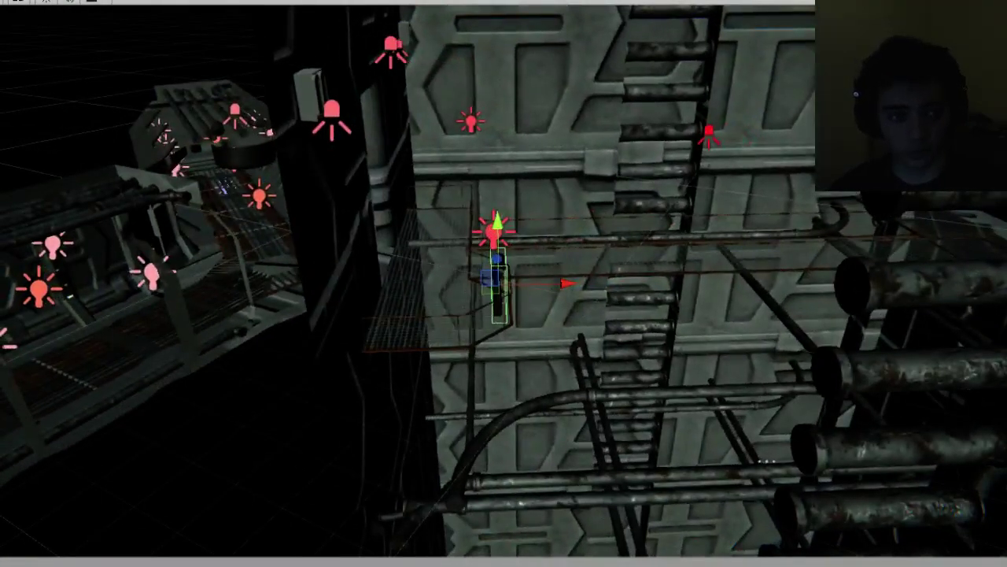
{"action": "left_click", "coordinate": [361, 360]}
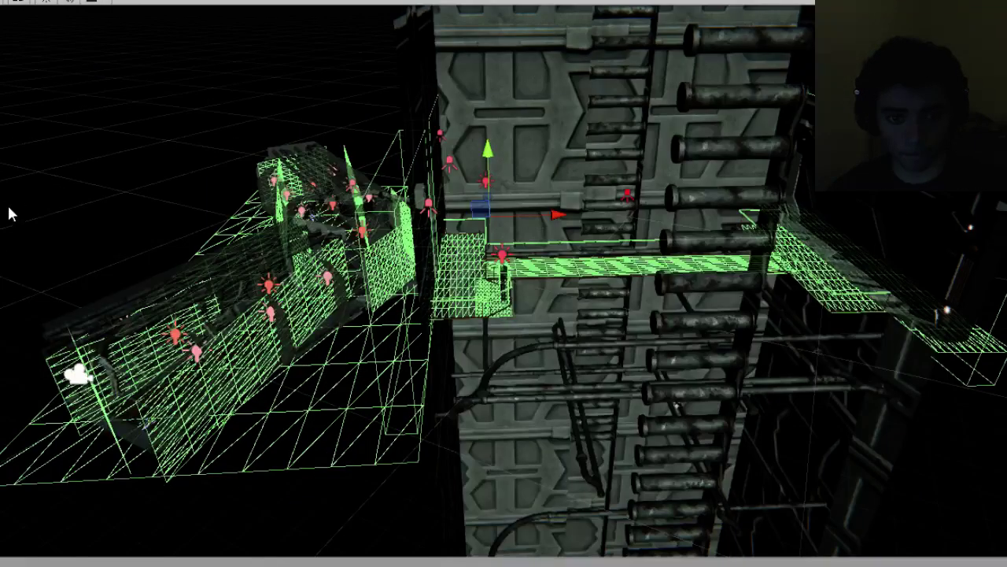
{"action": "left_click", "coordinate": [30, 166]}
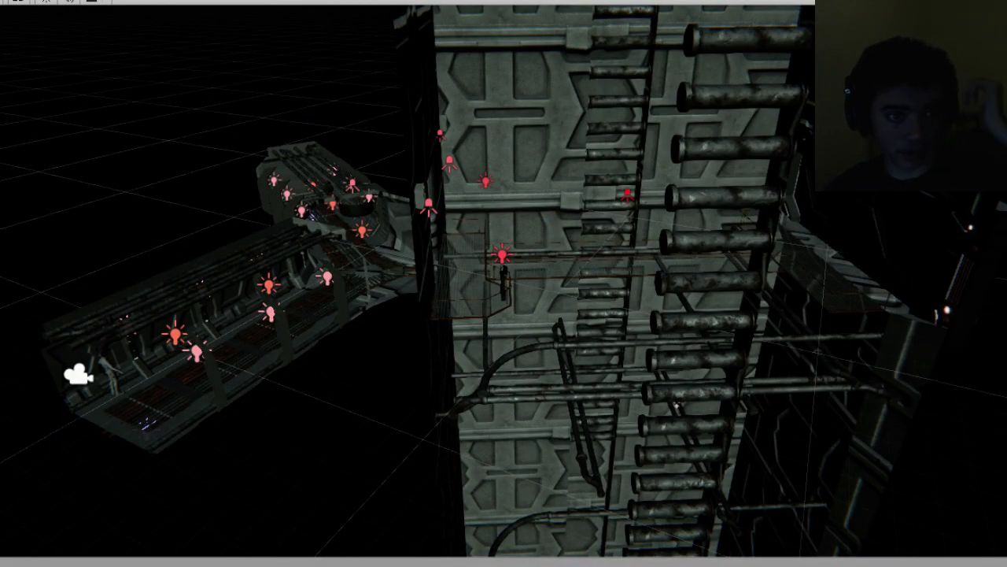
Save the scene in the project subfolder that holds the existing Unity scene file.
{"action": "key", "text": "ctrl+s"}
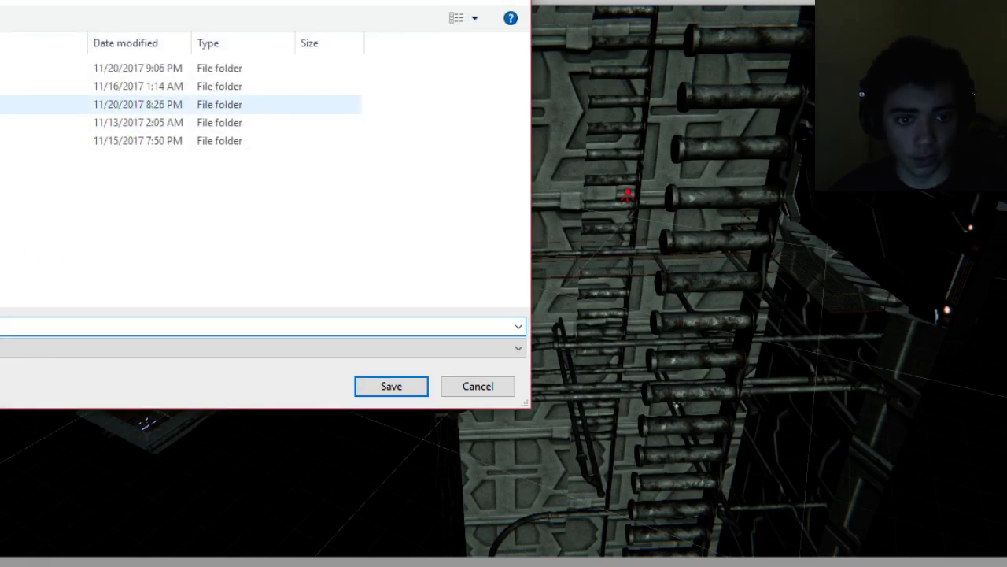
{"action": "double_click", "coordinate": [8, 105]}
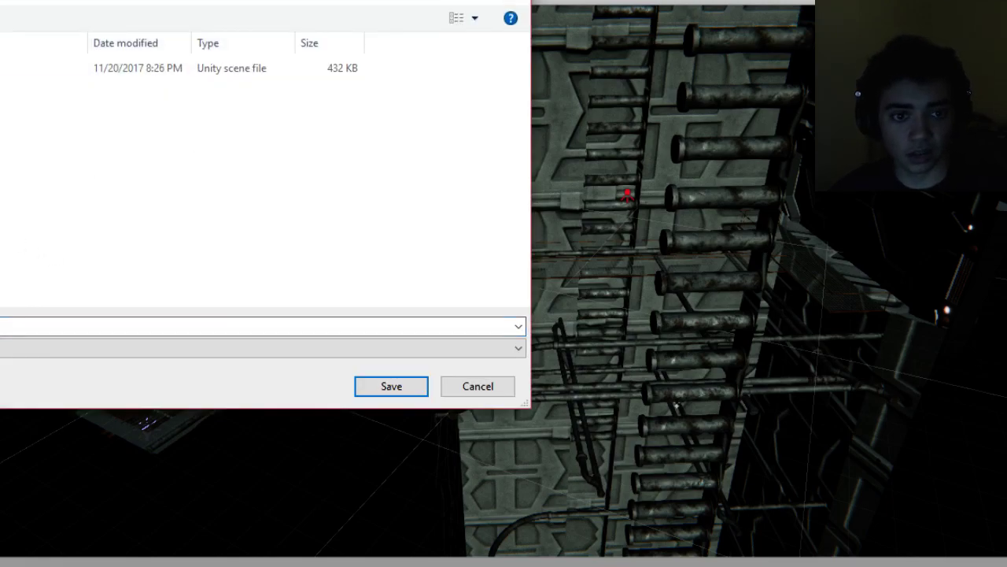
{"action": "left_click", "coordinate": [47, 327]}
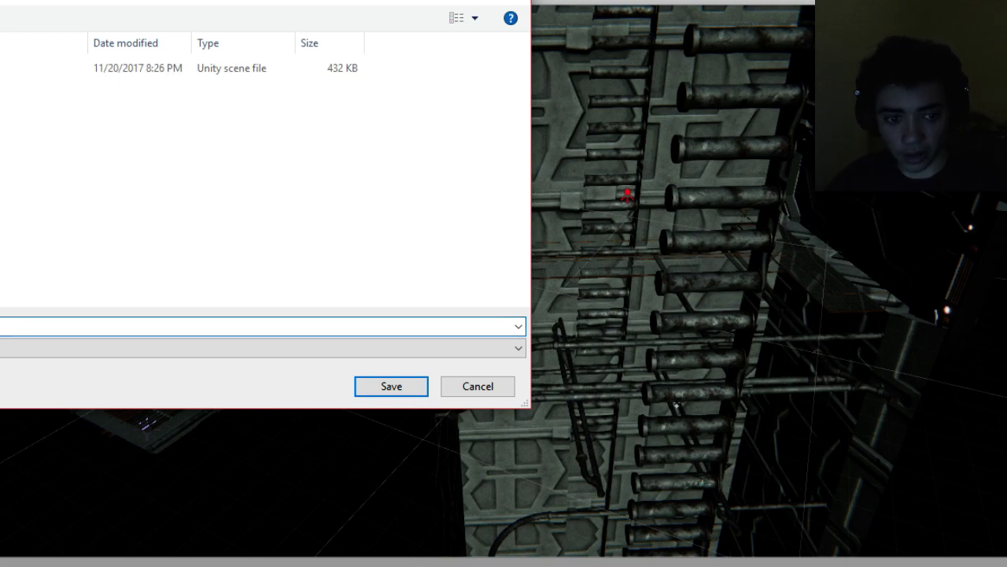
{"action": "key", "text": "Return"}
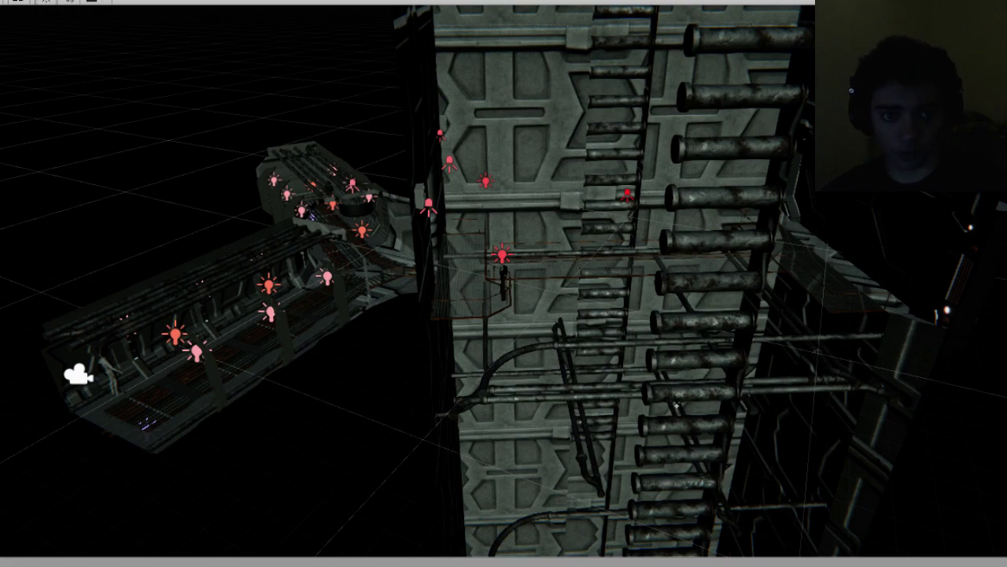
Turn on scene lighting in the Scene view and turn the view to look along the lit corridor.
{"action": "left_click", "coordinate": [46, 1]}
{"action": "left_click_drag", "start_coordinate": [212, 150], "coordinate": [272, 164], "text": "alt"}
{"action": "middle_click_drag", "start_coordinate": [213, 145], "coordinate": [296, 103]}
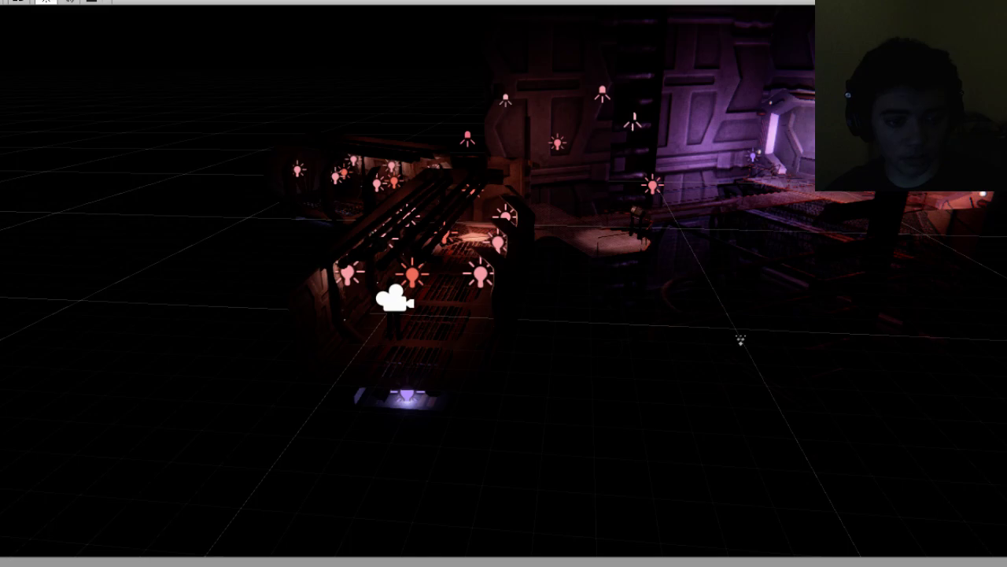
Examine the level geometry, the purple point light, the large ground plane and the invisible colliders by selecting them in turn.
{"action": "left_click", "coordinate": [740, 339]}
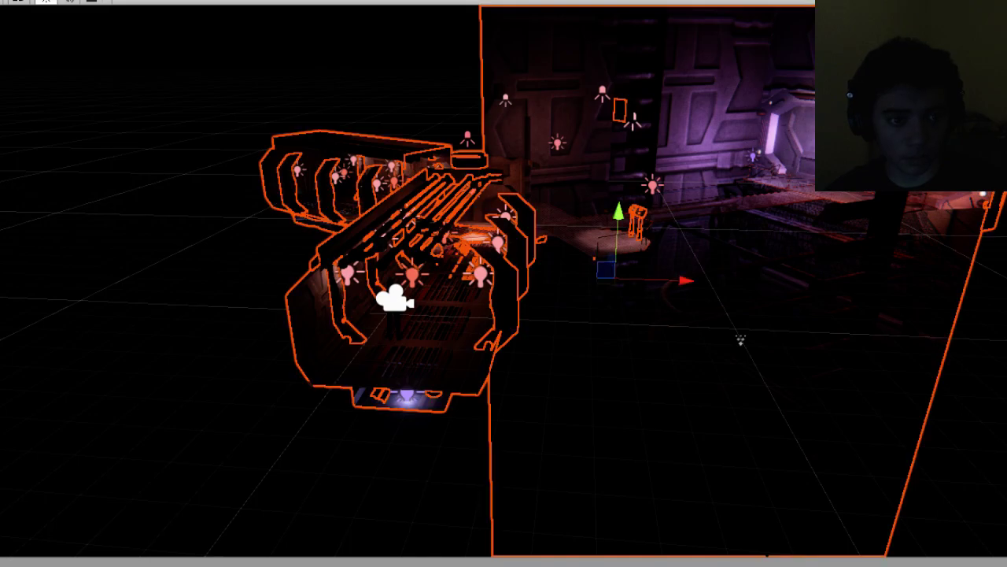
{"action": "left_click", "coordinate": [740, 339]}
{"action": "left_click", "coordinate": [740, 339]}
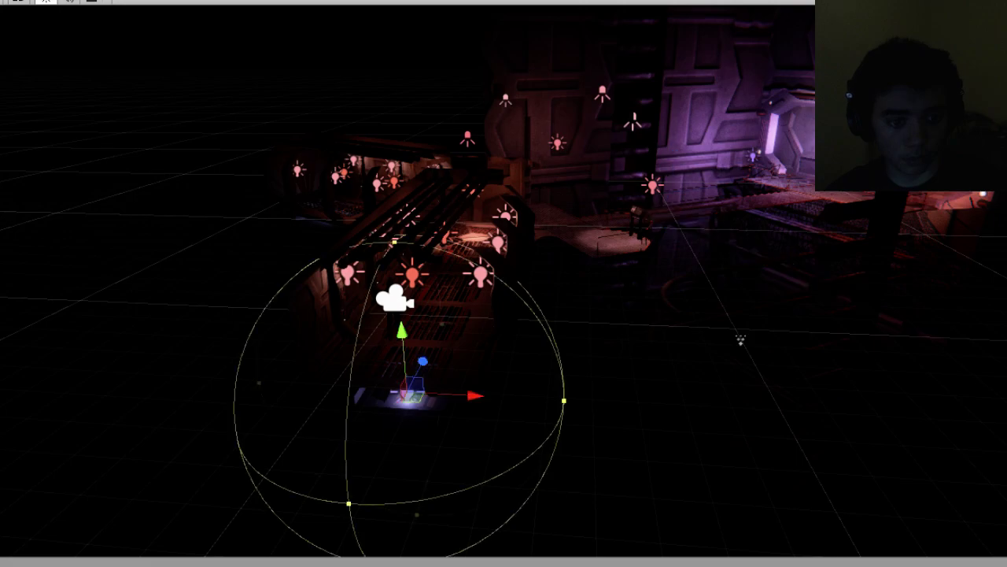
{"action": "left_click", "coordinate": [739, 339]}
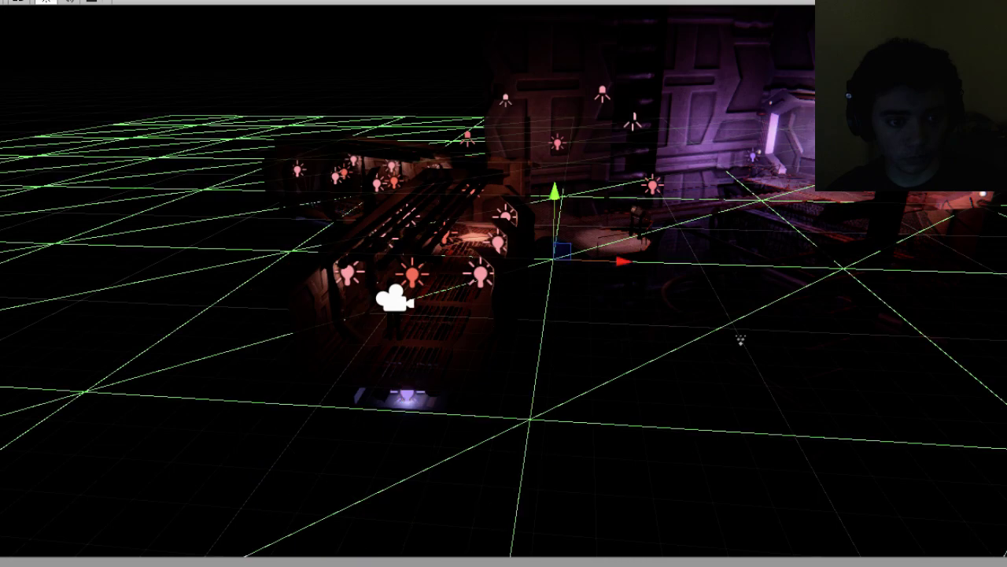
{"action": "left_click", "coordinate": [740, 339]}
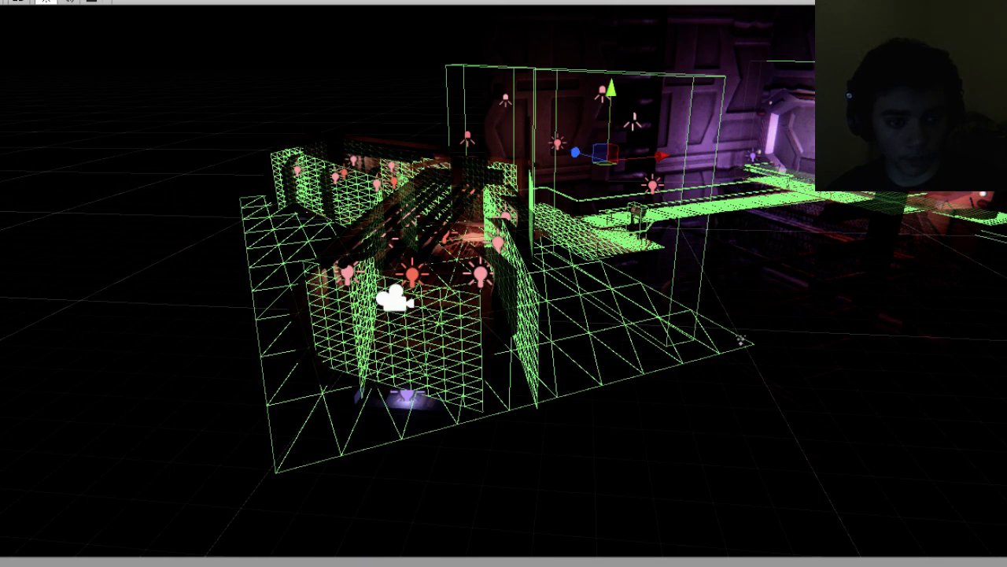
Examine the floor and wall collision planes around the two corridors from several angles.
{"action": "left_click", "coordinate": [740, 339]}
{"action": "left_click", "coordinate": [740, 339]}
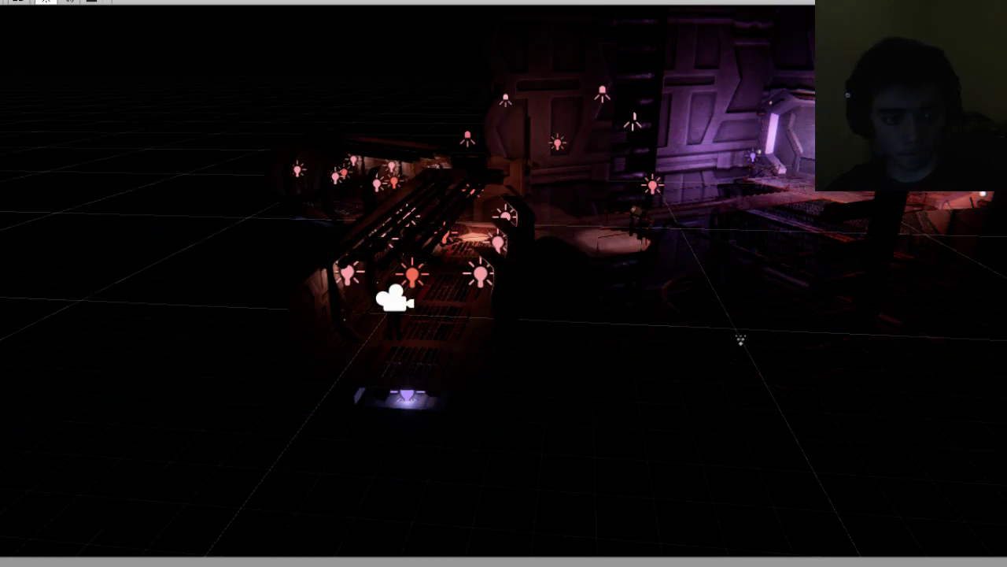
{"action": "left_click", "coordinate": [360, 438]}
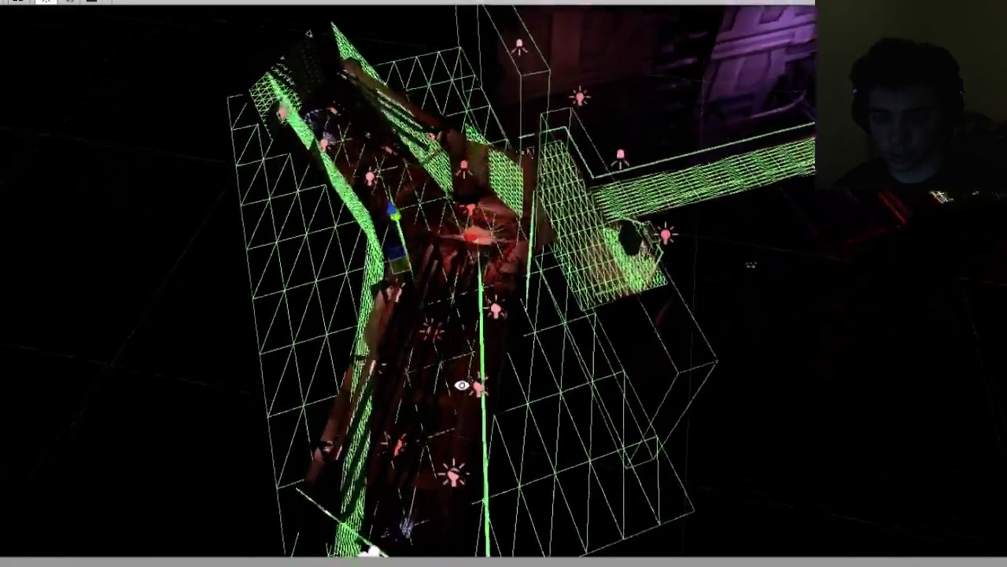
{"action": "left_click_drag", "start_coordinate": [374, 457], "coordinate": [564, 340], "text": "alt"}
{"action": "right_click_drag", "start_coordinate": [564, 340], "coordinate": [780, 234]}
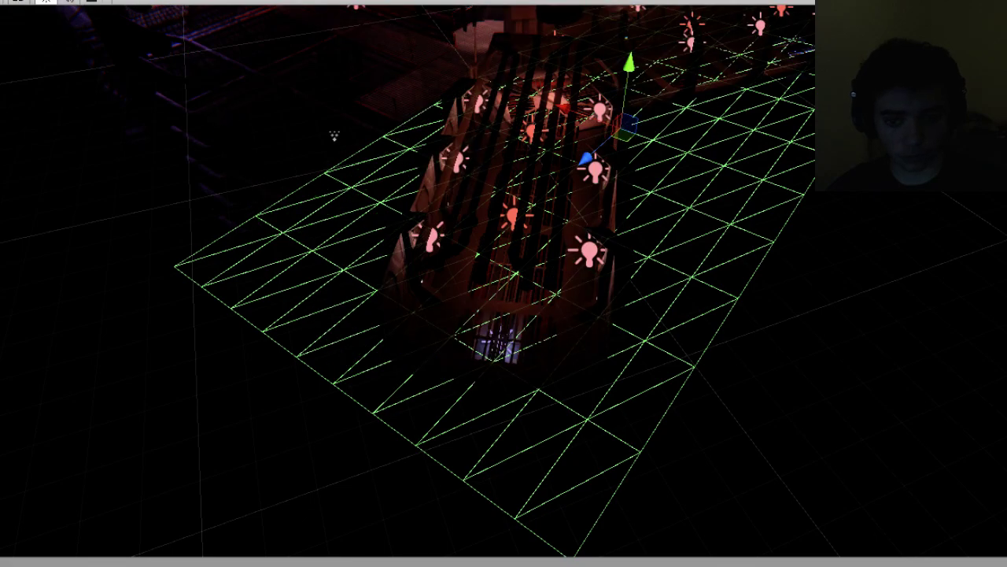
{"action": "left_click_drag", "start_coordinate": [414, 220], "coordinate": [192, 397], "text": "alt"}
{"action": "left_click_drag", "start_coordinate": [393, 371], "coordinate": [373, 379], "text": "alt"}
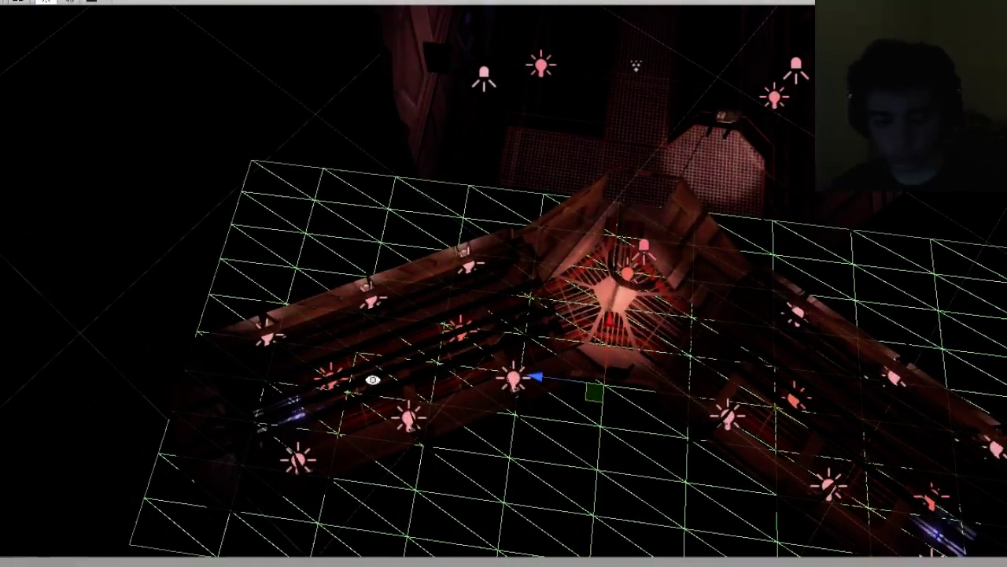
Select all the collision planes around the corridors, junction and walkway and show their surfaces.
{"action": "left_click", "coordinate": [630, 177]}
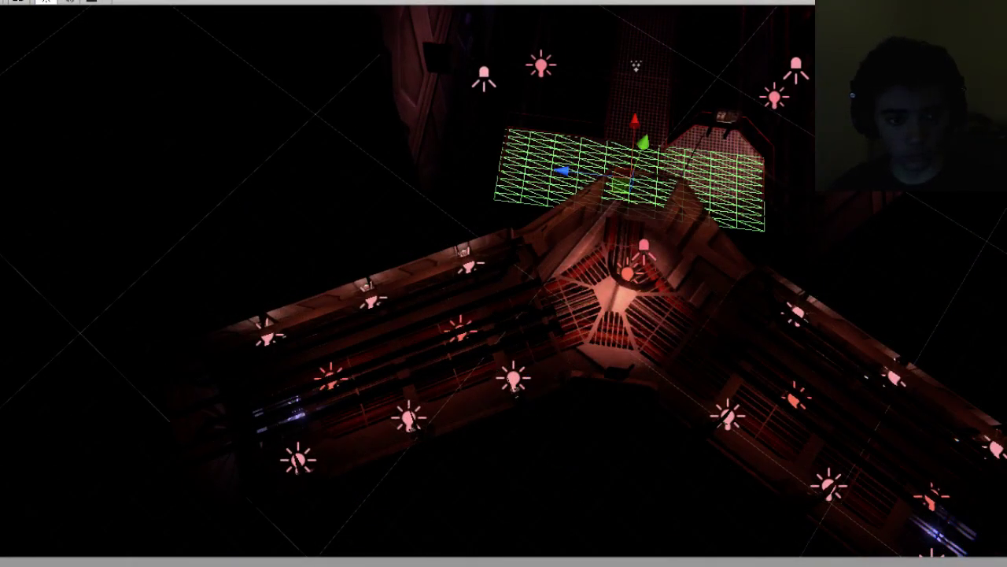
{"action": "left_click", "coordinate": [602, 393]}
{"action": "left_click", "coordinate": [661, 157]}
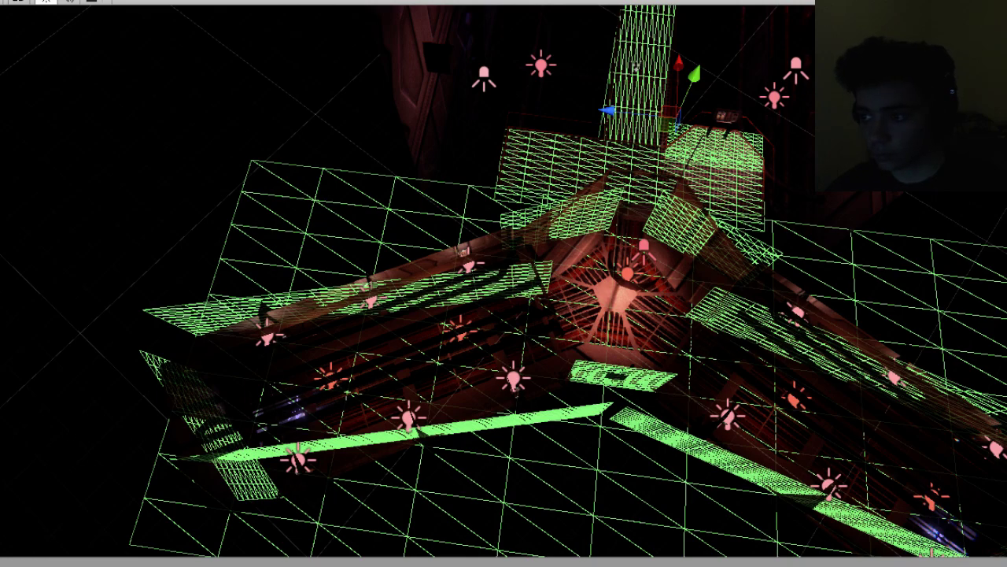
{"action": "left_click_drag", "start_coordinate": [778, 298], "coordinate": [670, 52], "text": "alt"}
{"action": "scroll", "coordinate": [663, 90], "scroll_direction": "up", "scroll_amount": 3}
{"action": "left_click_drag", "start_coordinate": [360, 122], "coordinate": [212, 236], "text": "alt"}
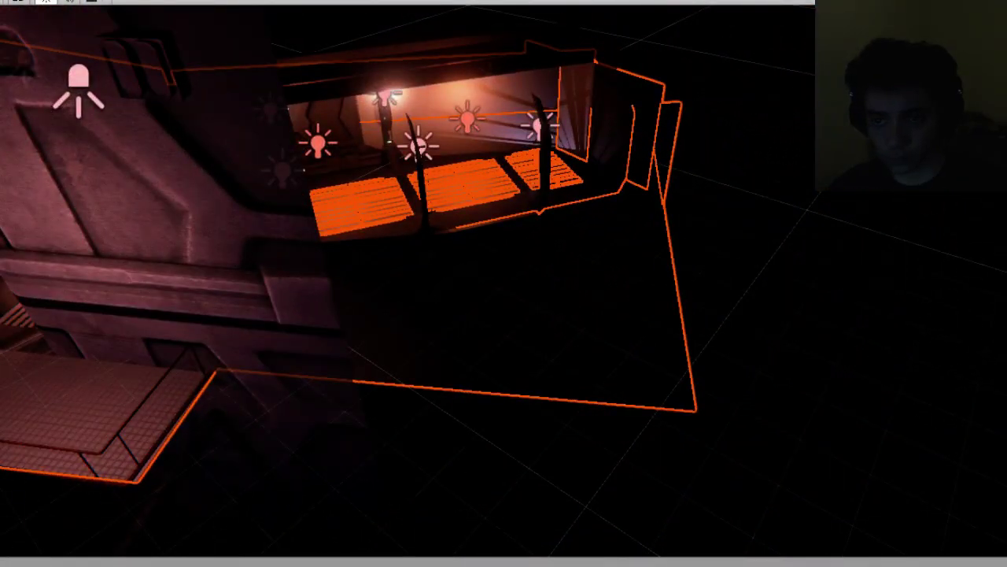
Select the collision plane closing the corridor's end and frame it from inside, with scene lighting turned off.
{"action": "left_click_drag", "start_coordinate": [318, 144], "coordinate": [692, 211], "text": "alt"}
{"action": "middle_click_drag", "start_coordinate": [692, 212], "coordinate": [578, 370]}
{"action": "left_click_drag", "start_coordinate": [578, 370], "coordinate": [141, 290], "text": "alt"}
{"action": "middle_click_drag", "start_coordinate": [447, 220], "coordinate": [430, 353]}
{"action": "left_click", "coordinate": [337, 170]}
{"action": "left_click", "coordinate": [337, 174]}
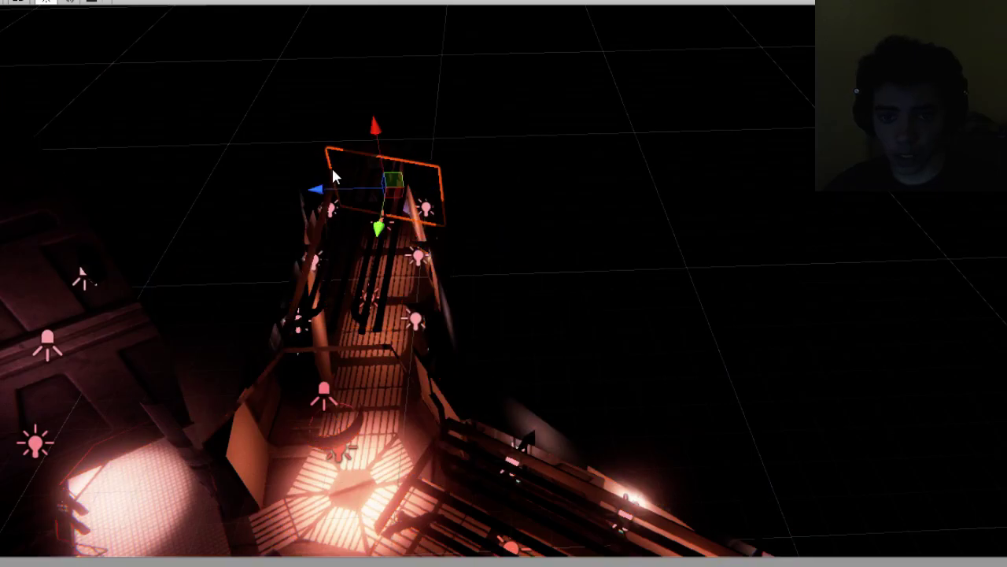
{"action": "key", "text": "f"}
{"action": "left_click_drag", "start_coordinate": [415, 392], "coordinate": [413, 185], "text": "alt"}
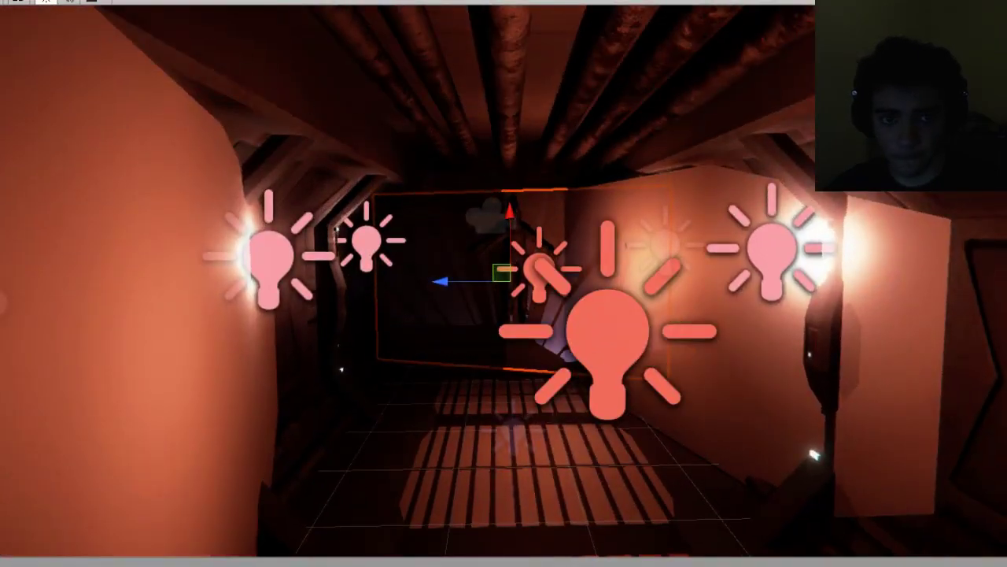
{"action": "left_click_drag", "start_coordinate": [419, 307], "coordinate": [381, 193], "text": "alt"}
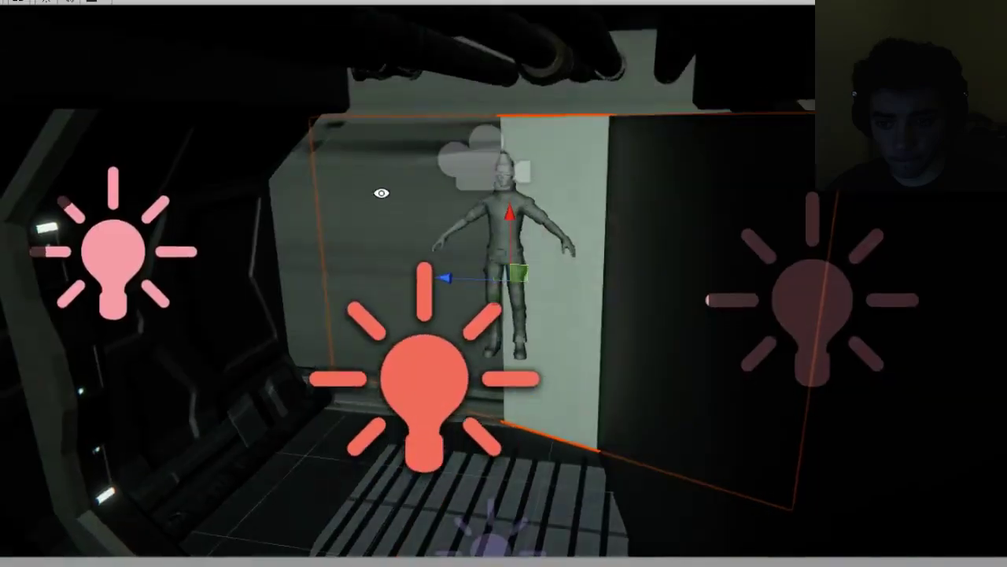
Rotate the end plane square across the corridor and line up the adjoining side wall plane with its wall.
{"action": "key", "text": "e"}
{"action": "left_click_drag", "start_coordinate": [480, 302], "coordinate": [509, 331]}
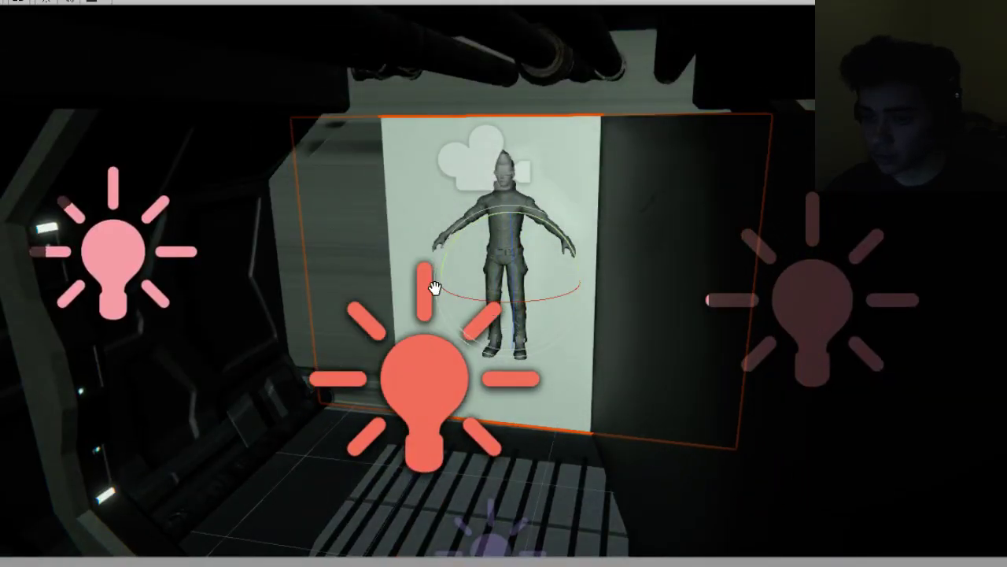
{"action": "left_click_drag", "start_coordinate": [434, 288], "coordinate": [630, 323], "text": "alt"}
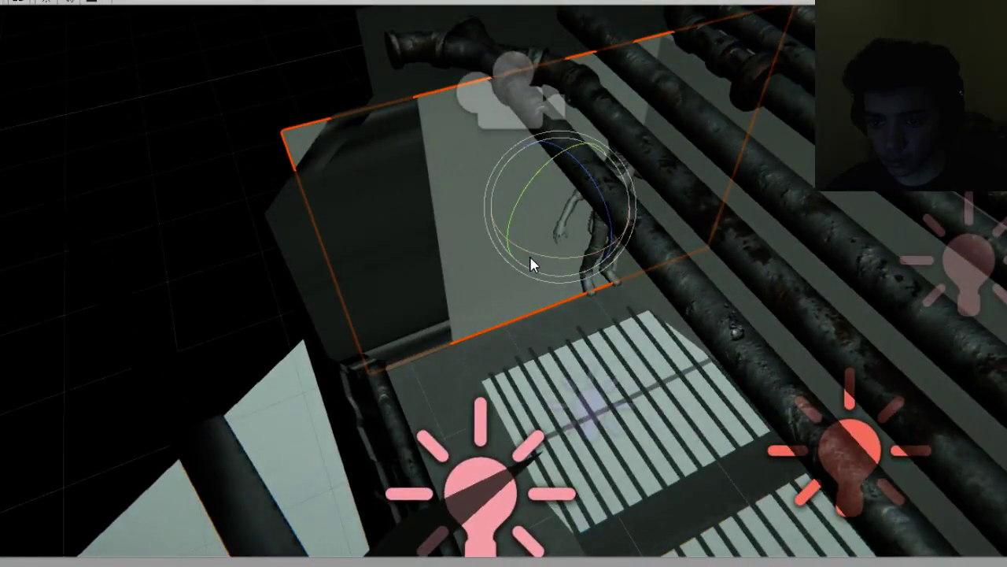
{"action": "left_click_drag", "start_coordinate": [531, 257], "coordinate": [580, 171]}
{"action": "key", "text": "w"}
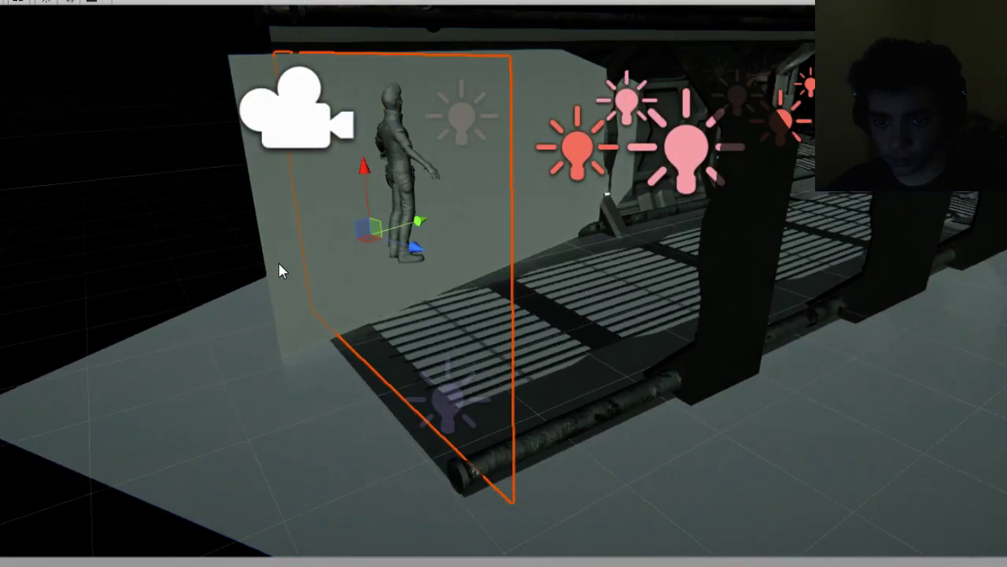
{"action": "left_click_drag", "start_coordinate": [279, 269], "coordinate": [782, 228], "text": "alt"}
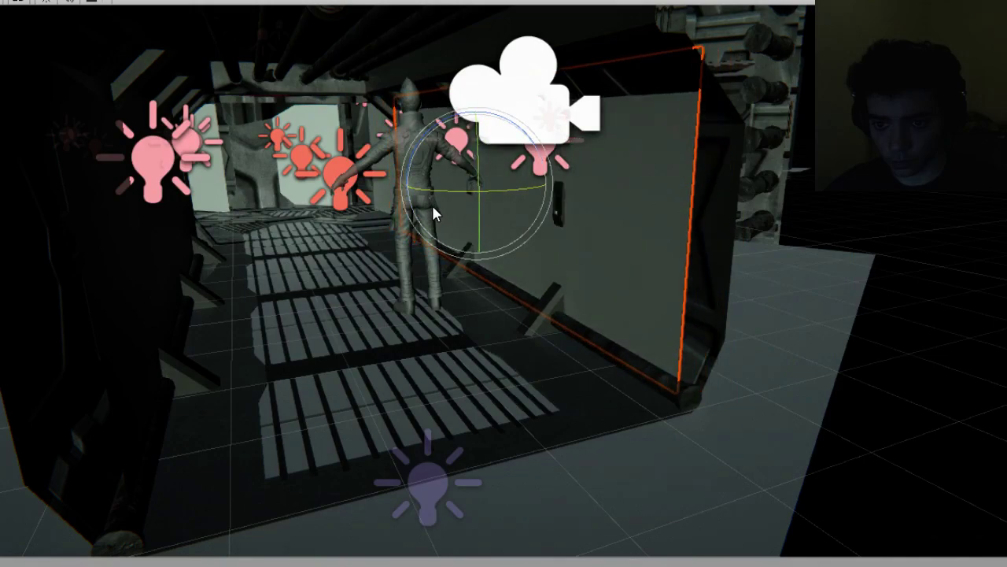
{"action": "left_click_drag", "start_coordinate": [427, 207], "coordinate": [296, 203], "text": "alt"}
Rotate the two collision planes beside the corridor junction to line up with the surrounding walls.
{"action": "left_click", "coordinate": [243, 181]}
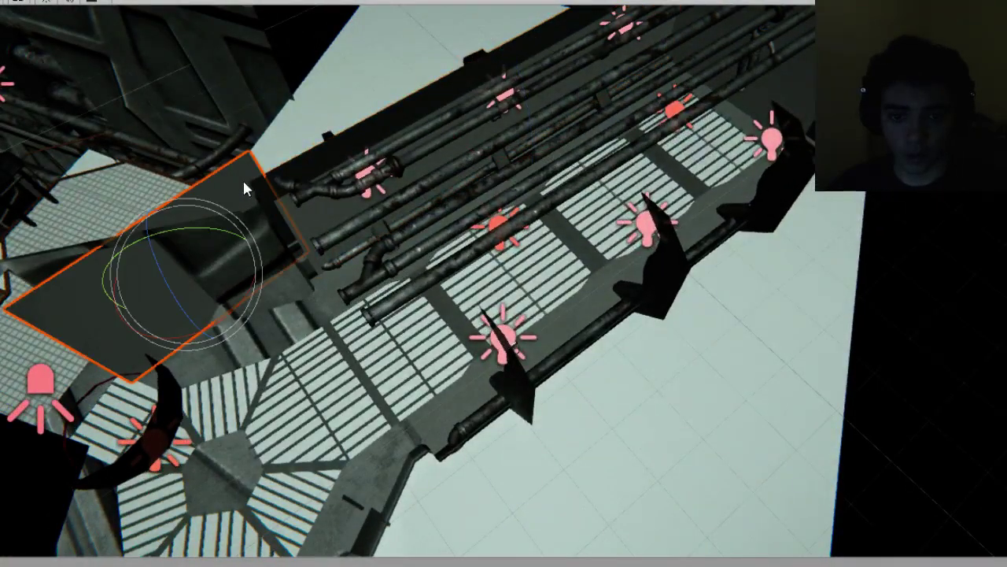
{"action": "left_click_drag", "start_coordinate": [211, 325], "coordinate": [207, 329]}
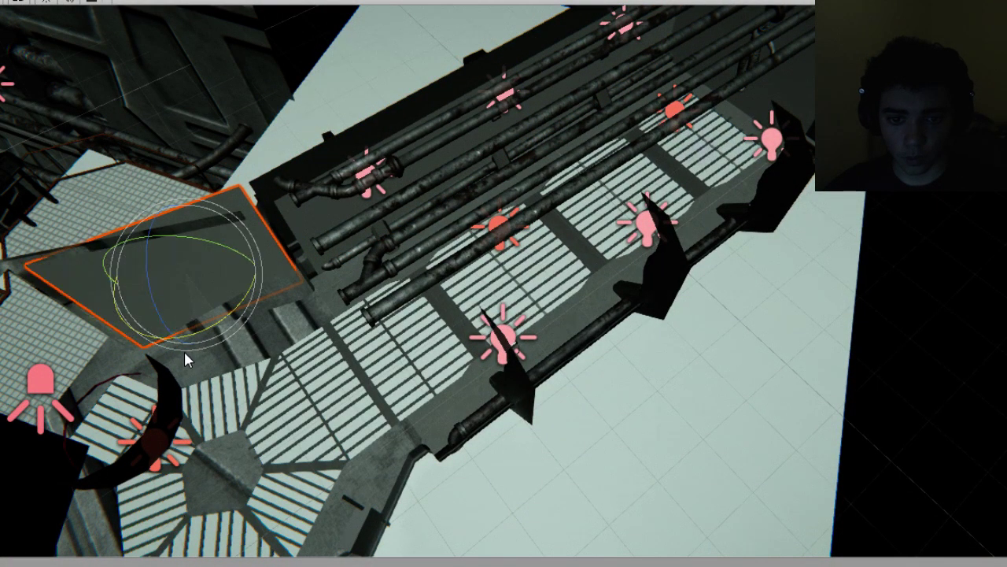
{"action": "key", "text": "f"}
{"action": "left_click_drag", "start_coordinate": [237, 33], "coordinate": [165, 125], "text": "alt"}
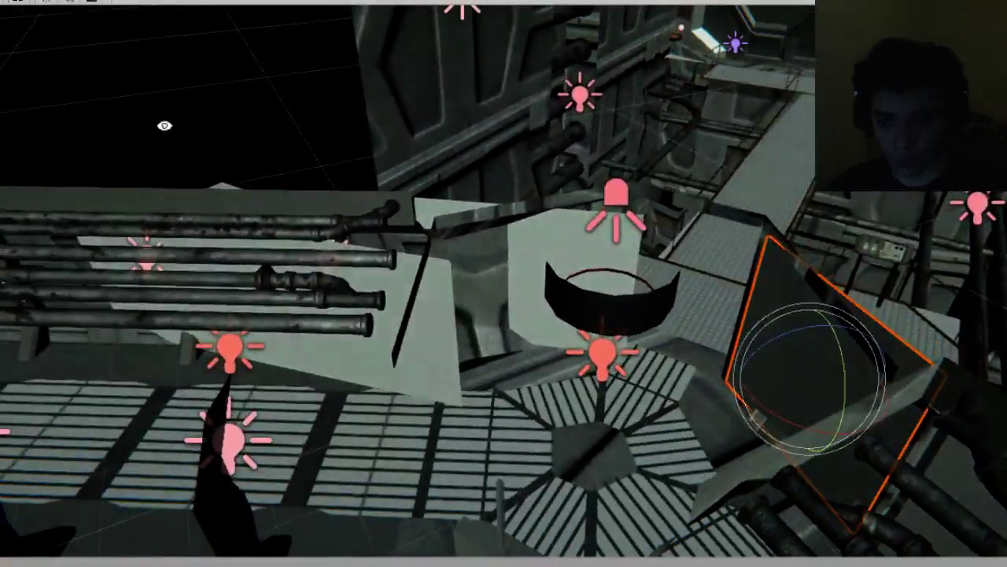
{"action": "left_click", "coordinate": [516, 235]}
{"action": "left_click_drag", "start_coordinate": [517, 330], "coordinate": [558, 326]}
Rotate the corridor's two long side wall planes to run along its walls and face inward.
{"action": "left_click", "coordinate": [435, 353]}
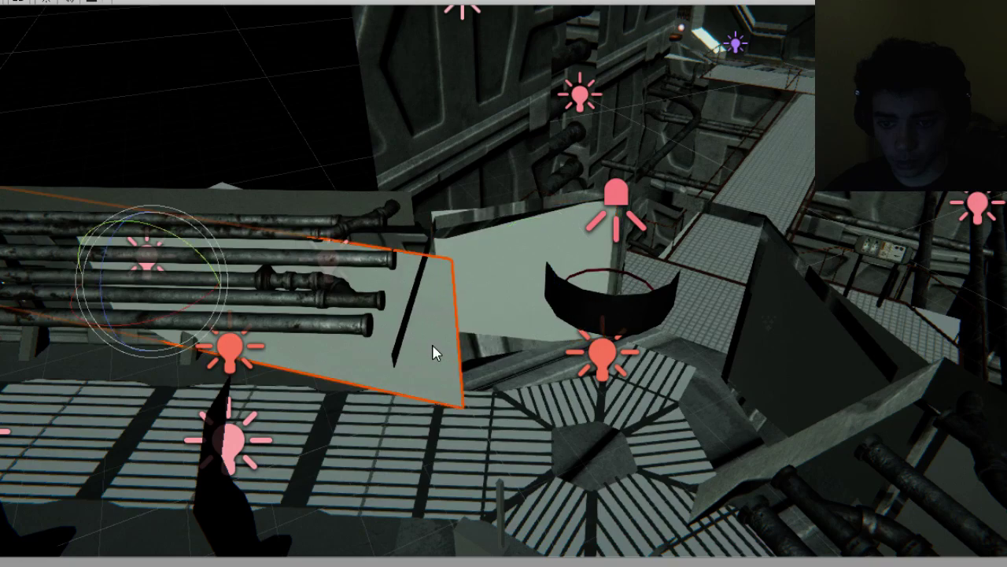
{"action": "left_click_drag", "start_coordinate": [167, 324], "coordinate": [577, 195]}
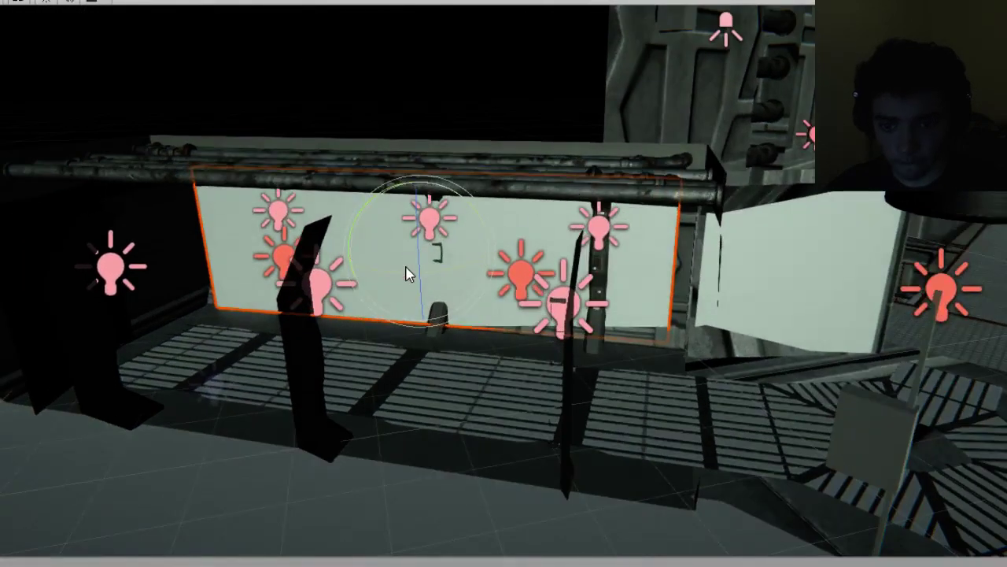
{"action": "left_click_drag", "start_coordinate": [407, 273], "coordinate": [393, 198]}
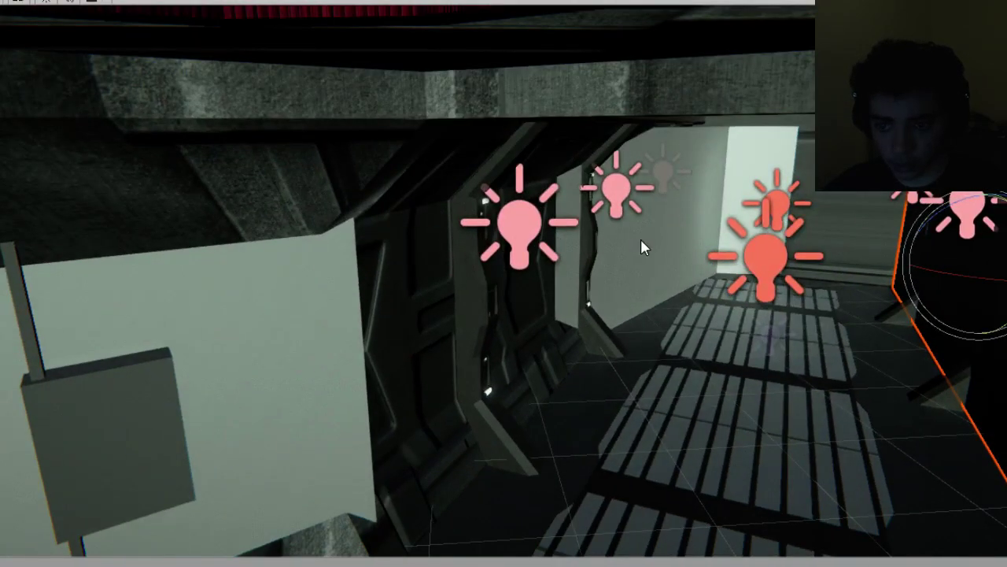
{"action": "left_click", "coordinate": [641, 240]}
{"action": "left_click_drag", "start_coordinate": [567, 246], "coordinate": [611, 240]}
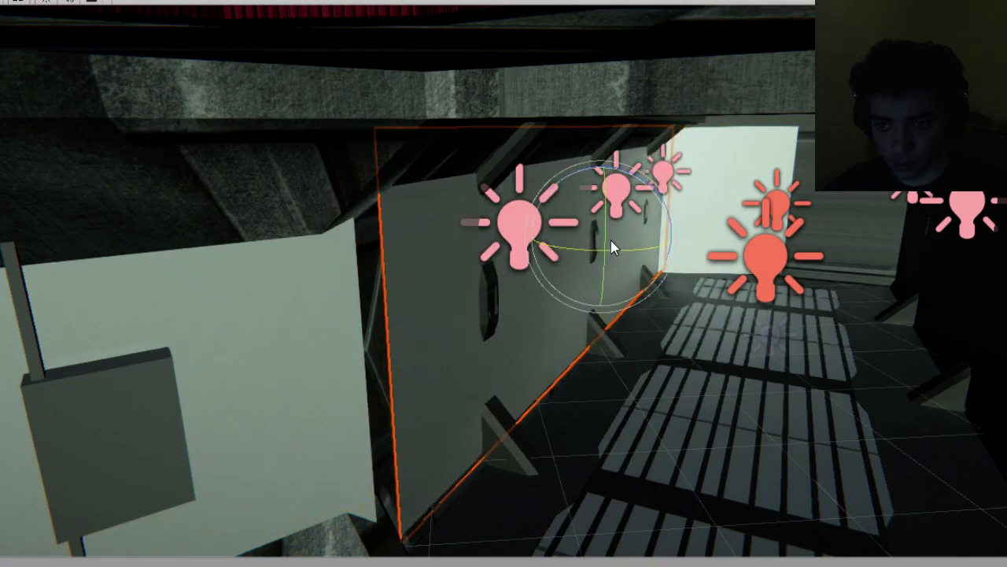
{"action": "left_click_drag", "start_coordinate": [652, 265], "coordinate": [669, 221], "text": "alt"}
Rotate the plane at the far end of the other corridor square across the passage.
{"action": "left_click", "coordinate": [739, 226]}
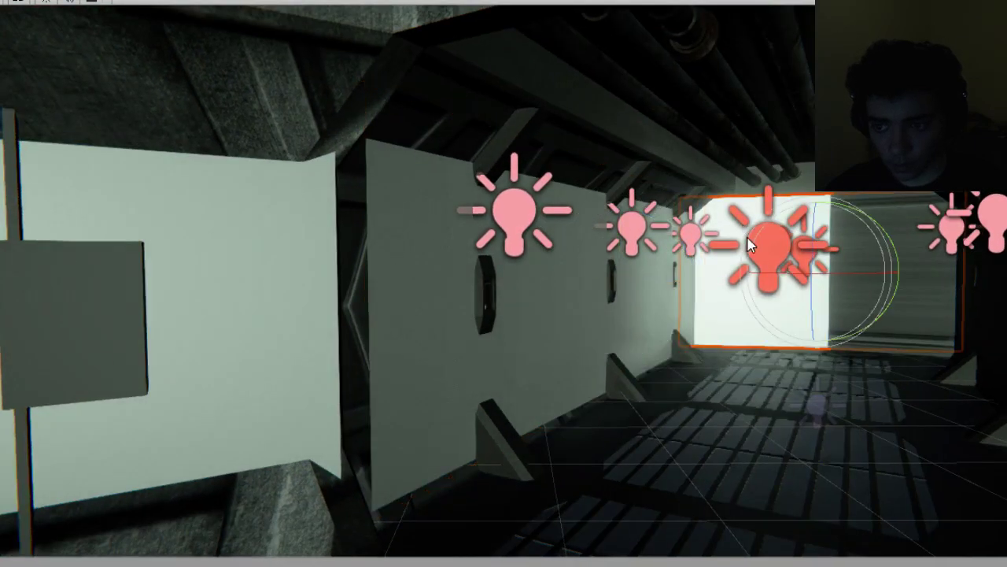
{"action": "left_click_drag", "start_coordinate": [795, 279], "coordinate": [760, 273]}
{"action": "left_click", "coordinate": [515, 1]}
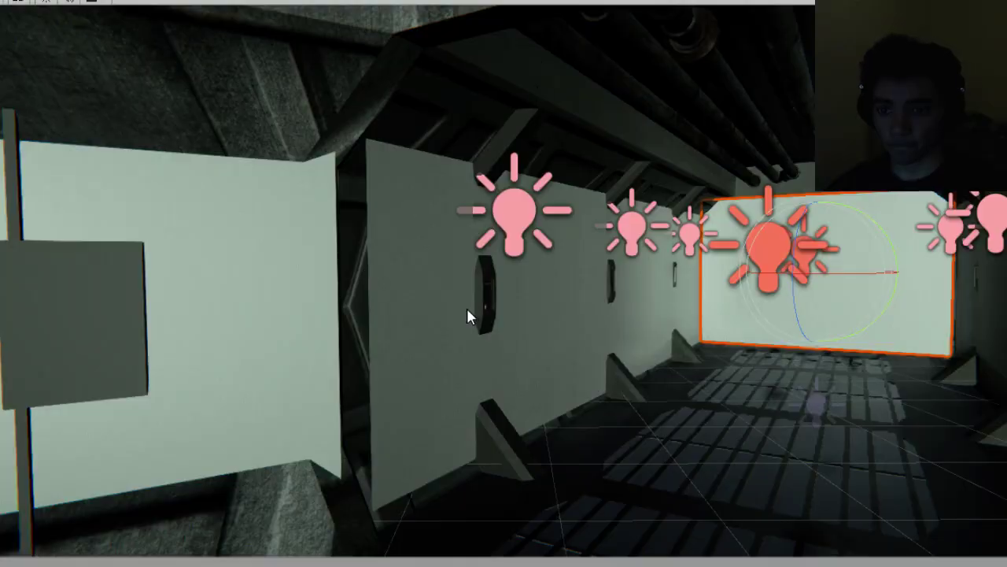
Hide the surfaces of all the collision planes, keeping their colliders, and clear the selection.
{"action": "left_click", "coordinate": [732, 464]}
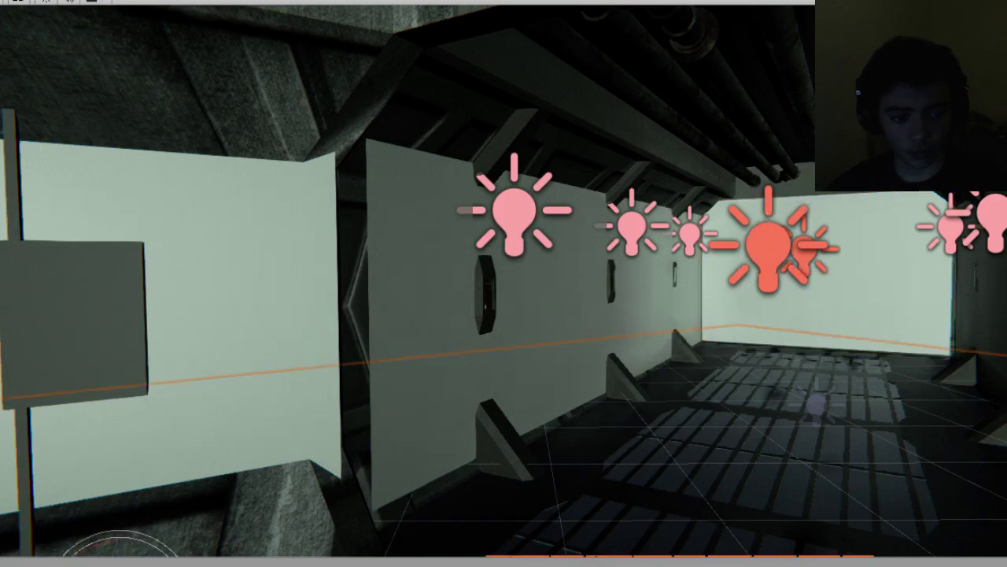
{"action": "left_click", "coordinate": [846, 307]}
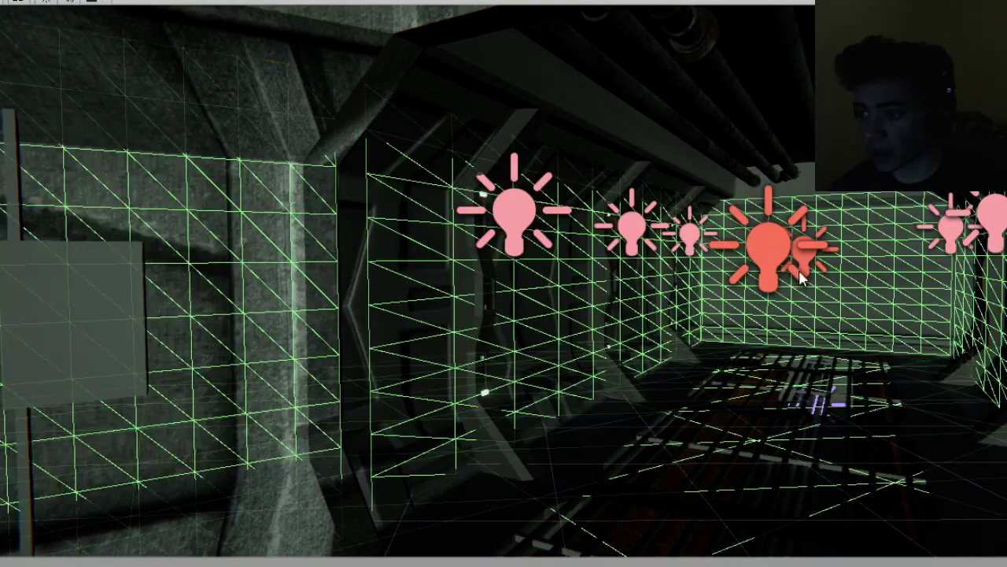
{"action": "left_click_drag", "start_coordinate": [800, 276], "coordinate": [767, 388], "text": "alt"}
{"action": "scroll", "coordinate": [766, 388], "scroll_direction": "down", "scroll_amount": 5}
{"action": "left_click", "coordinate": [142, 192]}
{"action": "scroll", "coordinate": [142, 192], "scroll_direction": "down", "scroll_amount": 8}
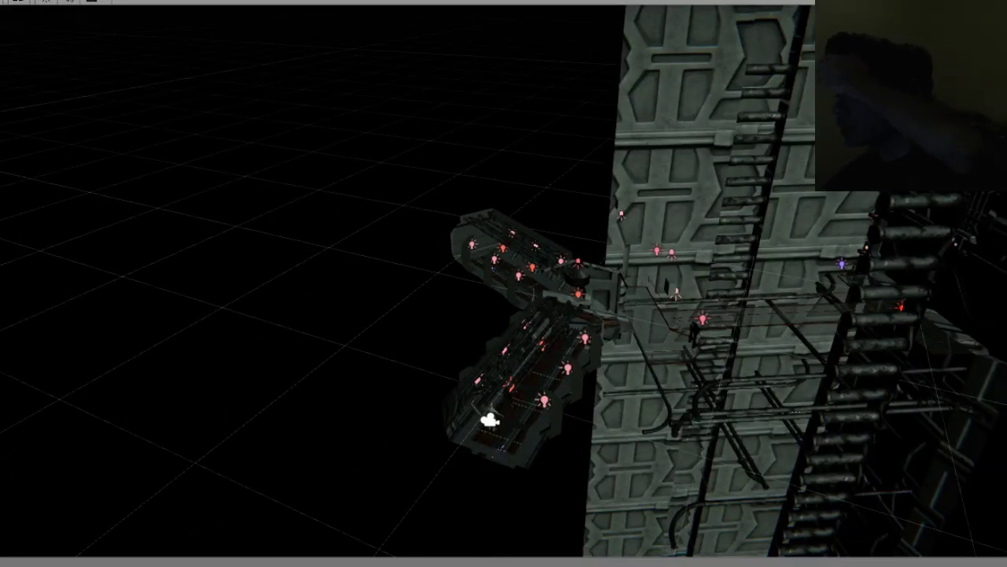
Run the game and walk the character through the corridor and over the walkways toward the Sector 15 door.
{"action": "key", "text": "ctrl+p"}
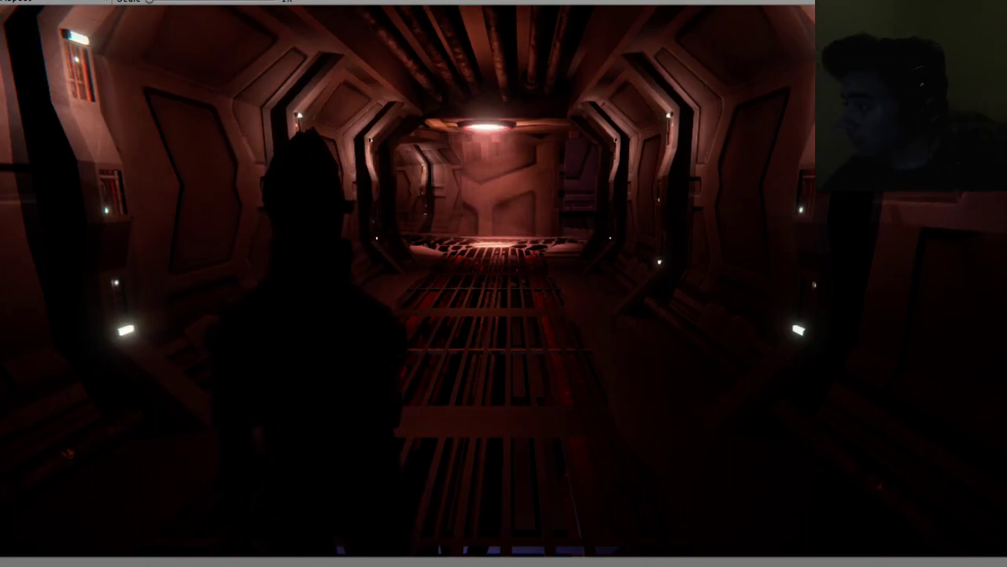
{"action": "key", "text": "w"}
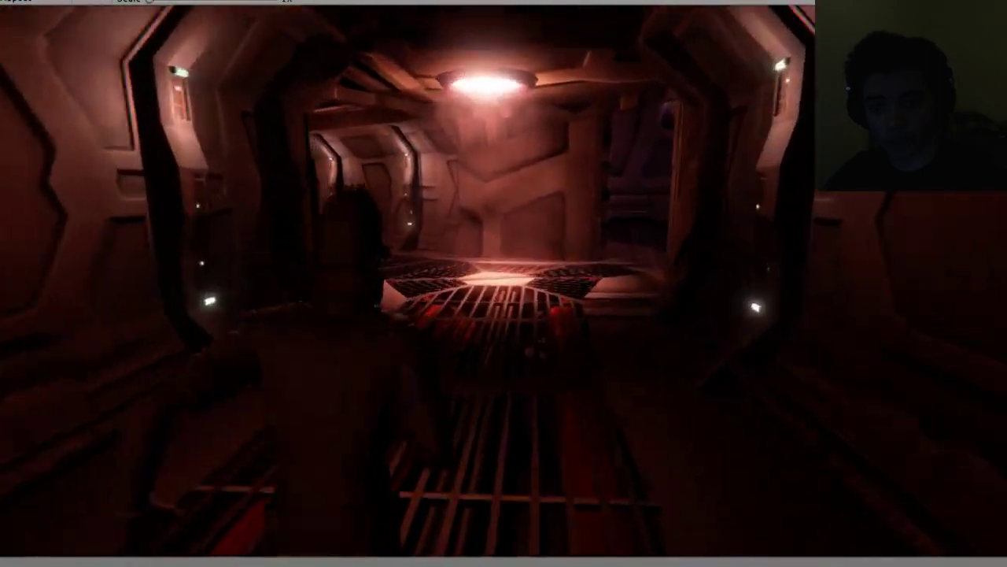
{"action": "key", "text": "w"}
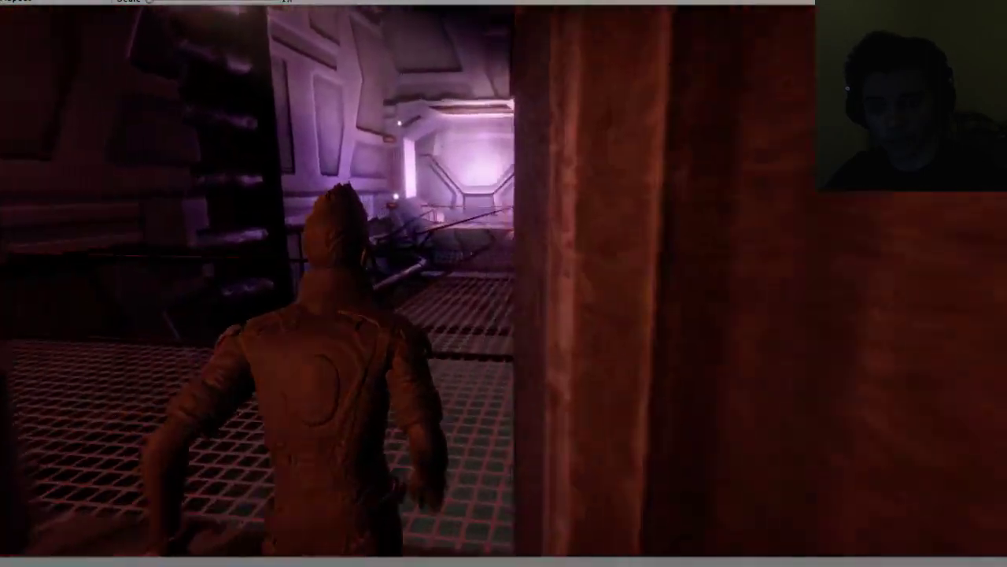
{"action": "key", "text": "w"}
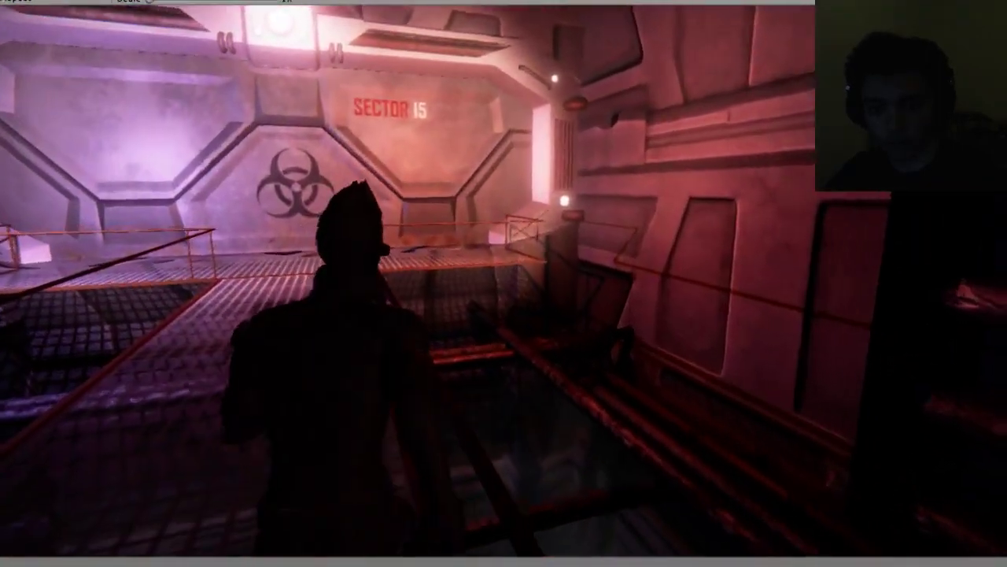
{"action": "key", "text": "w"}
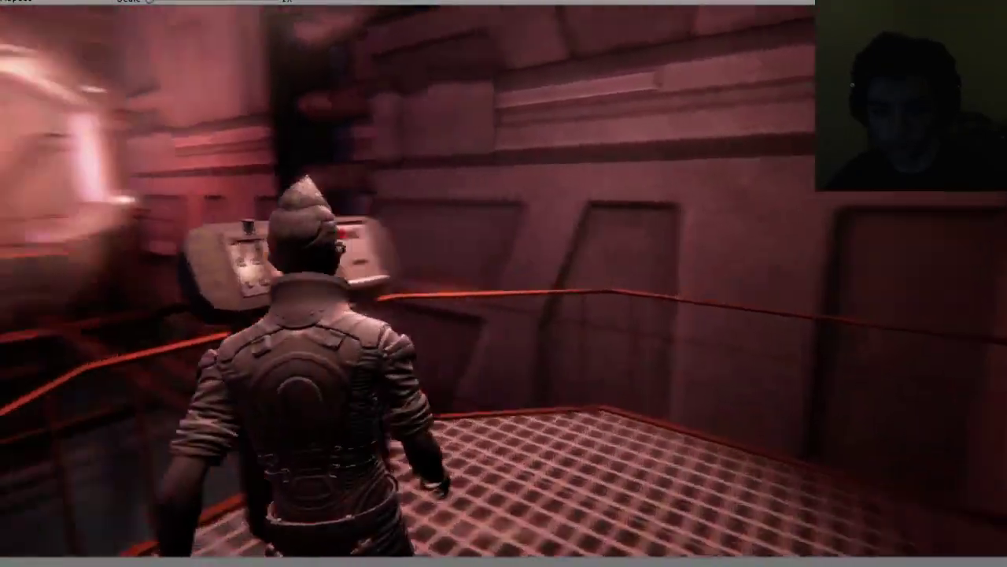
{"action": "key", "text": "w"}
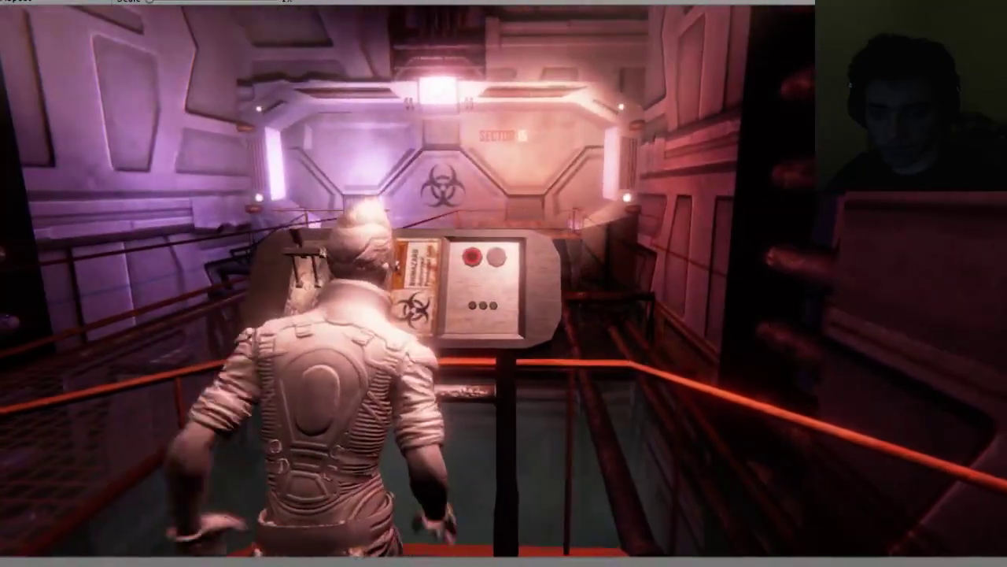
{"action": "key", "text": "w"}
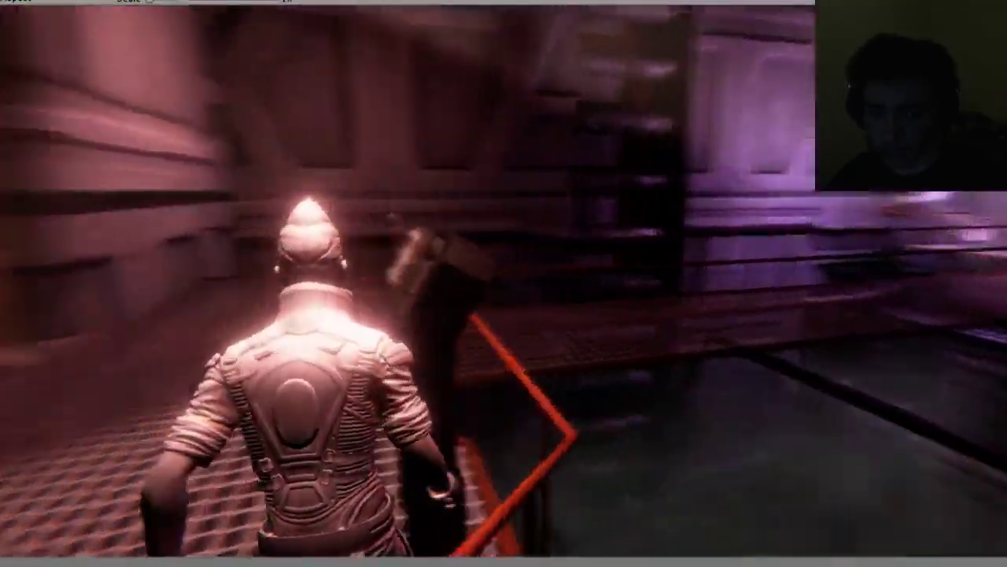
{"action": "key", "text": "w"}
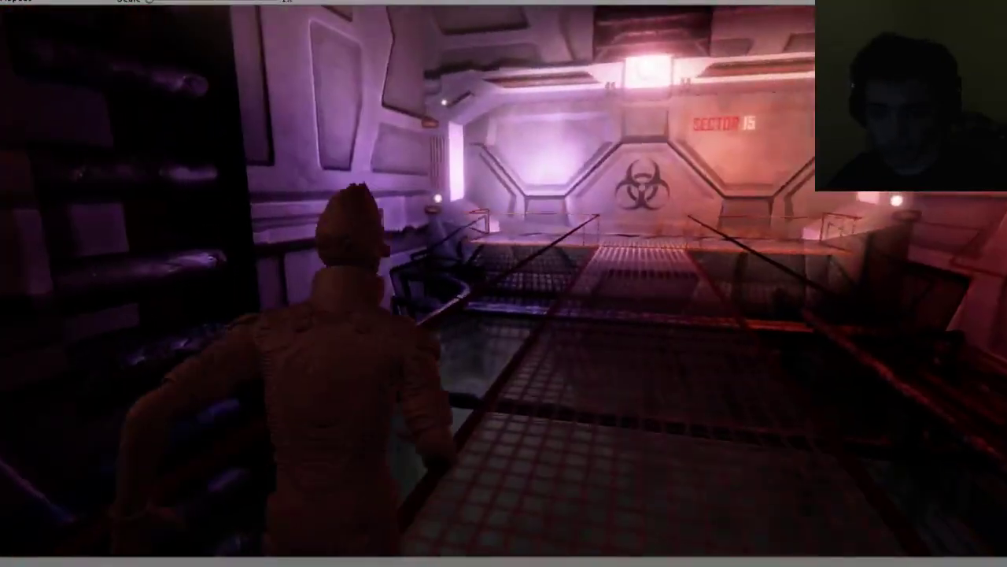
{"action": "key", "text": "w"}
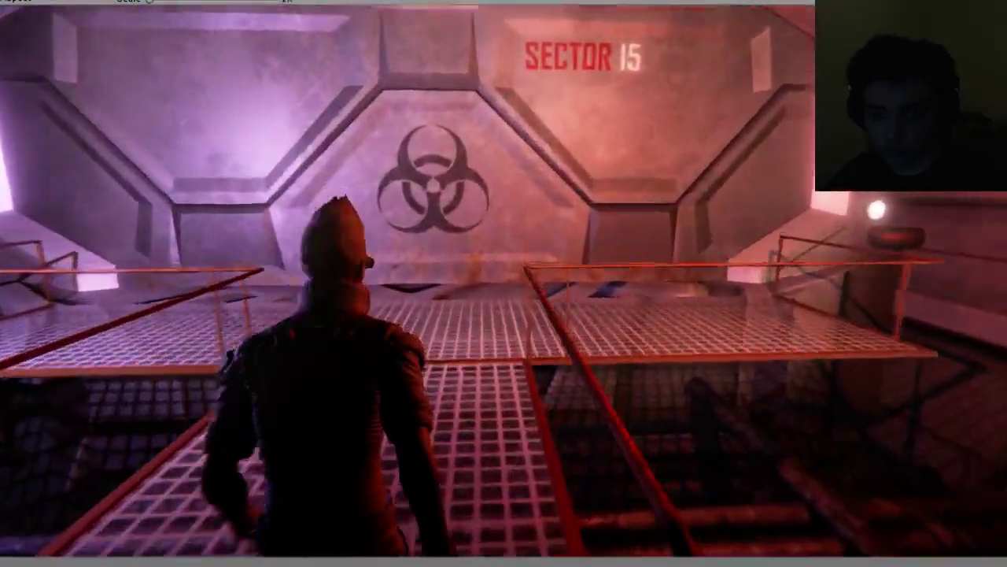
Run and jump the character along the walkways in front of the Sector 15 door to test the collisions.
{"action": "key", "text": "w"}
{"action": "key", "text": "space"}
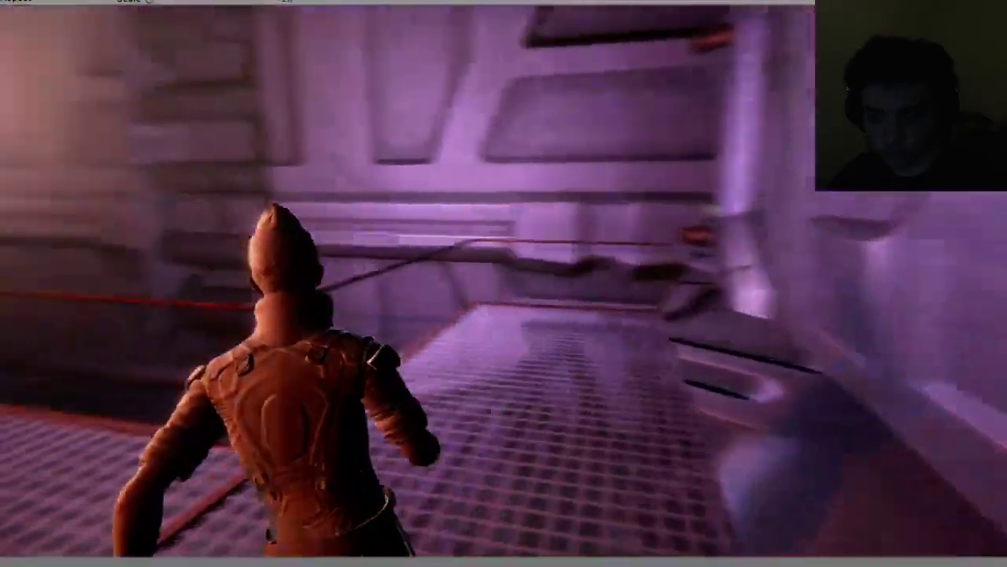
{"action": "key", "text": "w"}
{"action": "key", "text": "space"}
{"action": "key", "text": "space"}
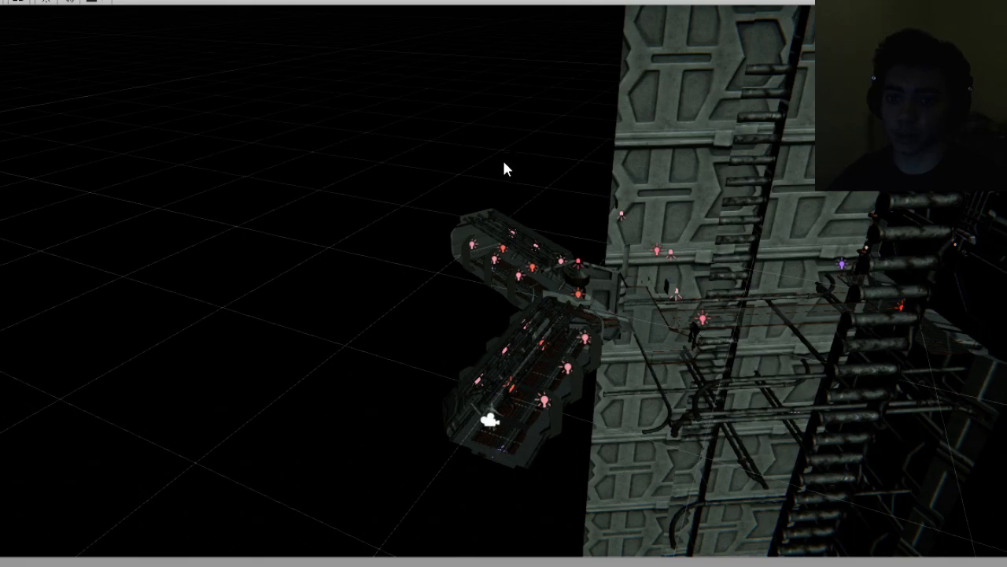
Save the level over the older of the two existing Unity scene files, accepting its replacement.
{"action": "right_click_drag", "start_coordinate": [504, 164], "coordinate": [317, 236]}
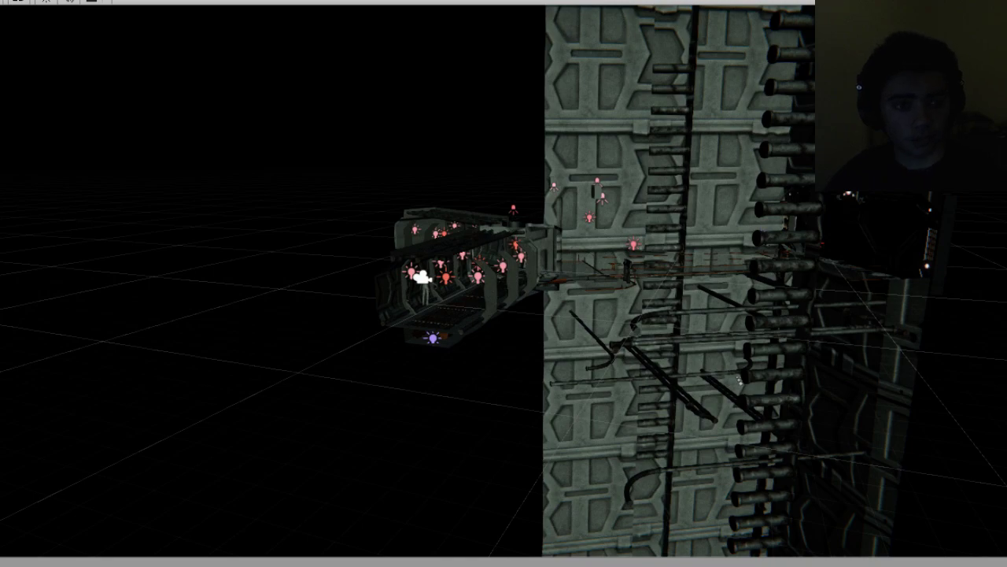
{"action": "key", "text": "ctrl+s"}
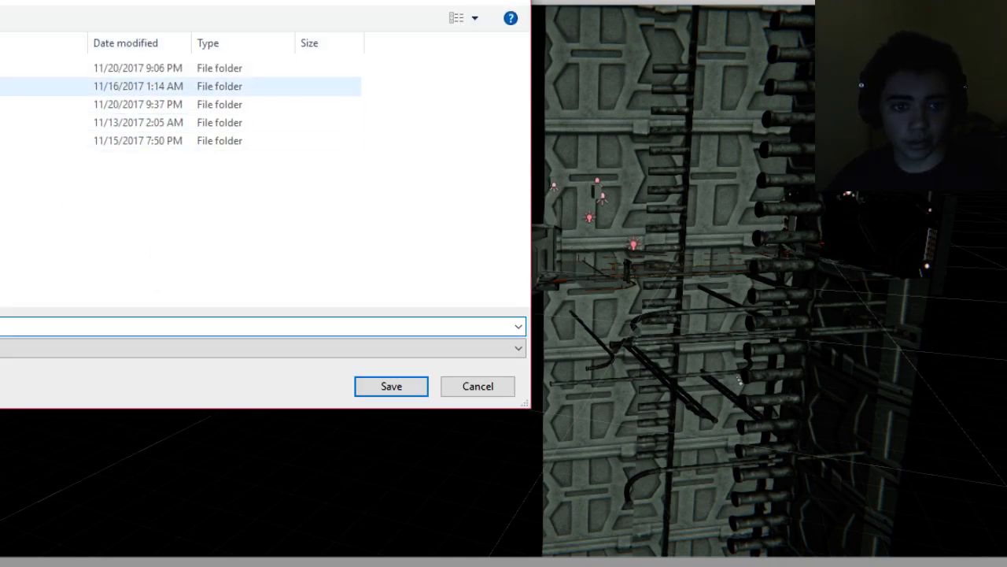
{"action": "double_click", "coordinate": [4, 104]}
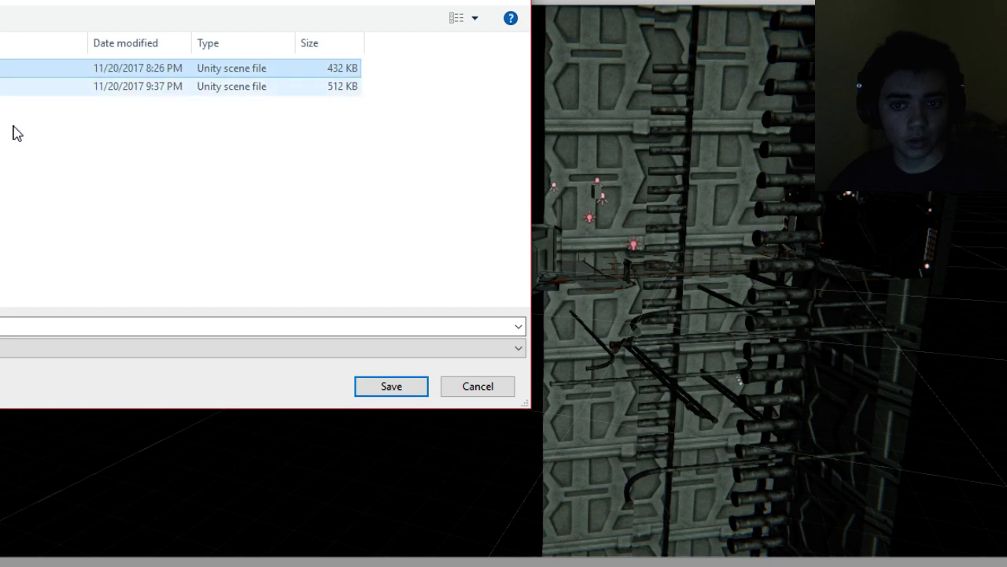
{"action": "left_click", "coordinate": [391, 386]}
{"action": "left_click", "coordinate": [580, 368]}
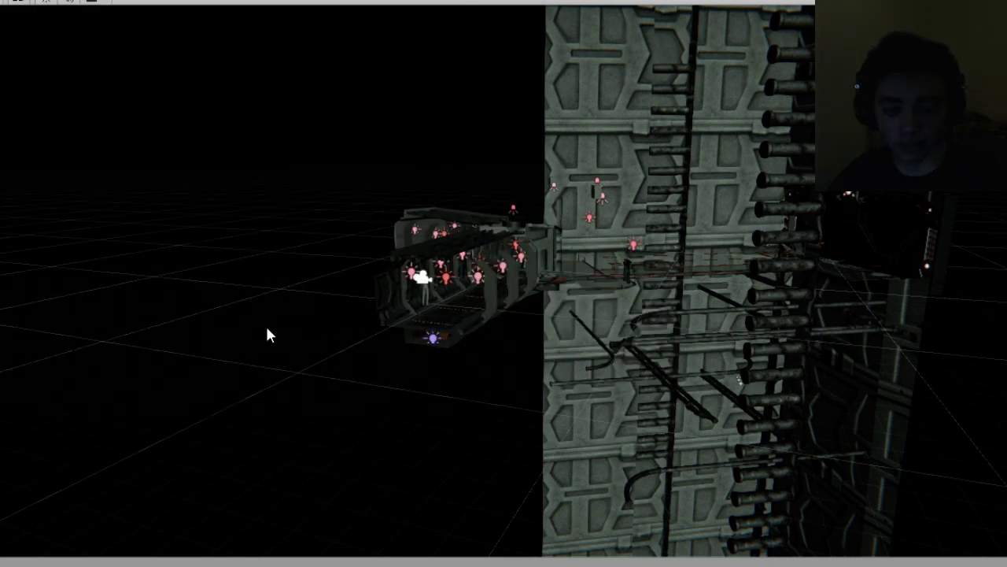
{"action": "key", "text": "ctrl+shift+s"}
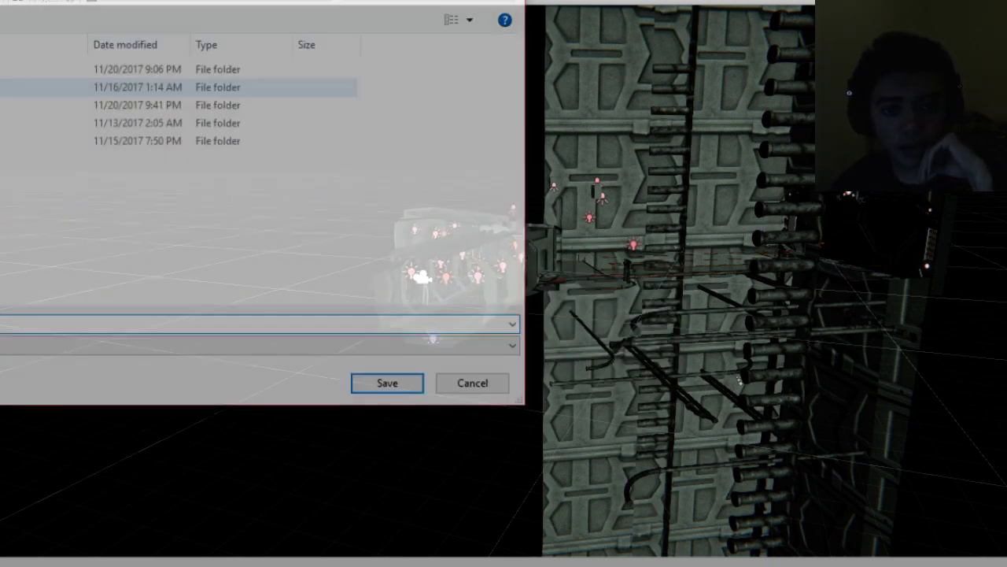
{"action": "double_click", "coordinate": [4, 104]}
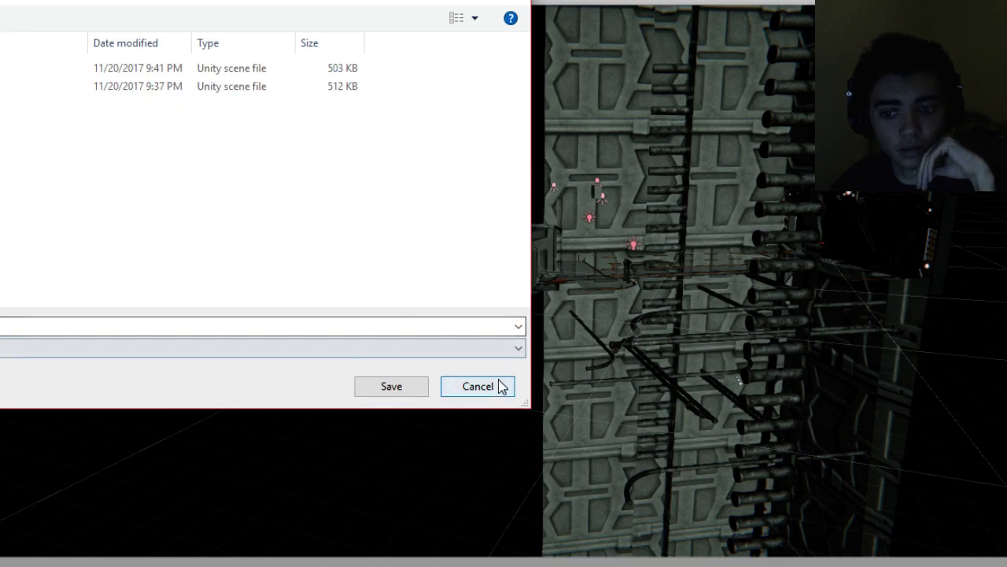
{"action": "left_click", "coordinate": [497, 386]}
Examine both corridor branches from outside and along the floor and walls inside one of them.
{"action": "left_click_drag", "start_coordinate": [338, 106], "coordinate": [417, 260], "text": "alt"}
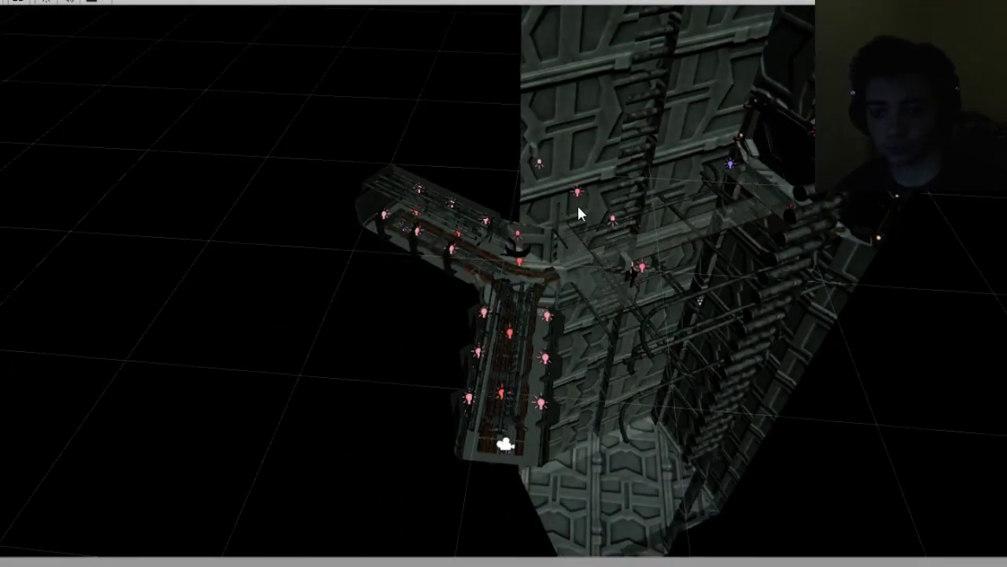
{"action": "middle_click_drag", "start_coordinate": [576, 205], "coordinate": [412, 228]}
{"action": "left_click_drag", "start_coordinate": [411, 227], "coordinate": [738, 163], "text": "alt"}
{"action": "left_click_drag", "start_coordinate": [699, 264], "coordinate": [728, 159], "text": "alt"}
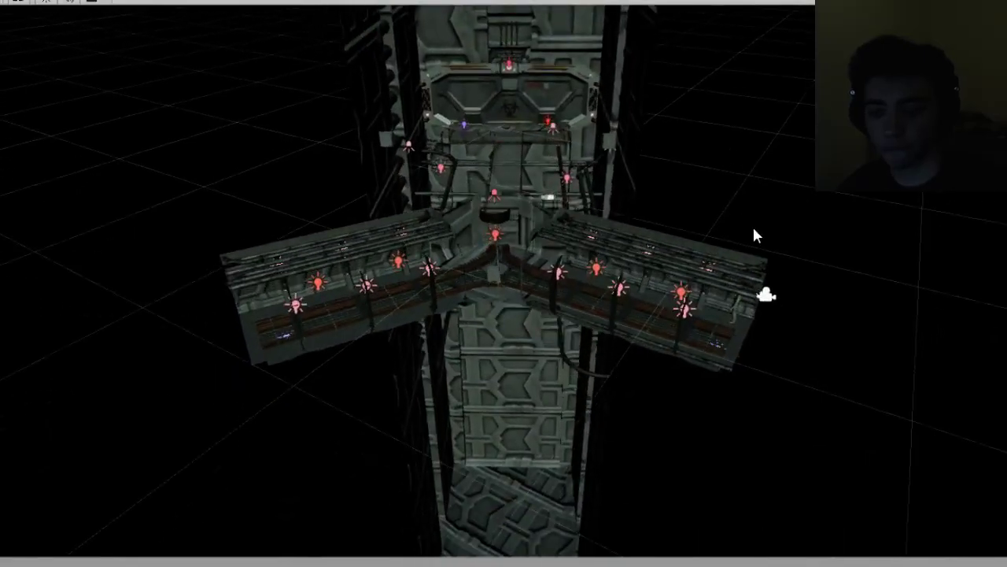
{"action": "scroll", "coordinate": [752, 224], "scroll_direction": "up", "scroll_amount": 6}
{"action": "left_click_drag", "start_coordinate": [753, 222], "coordinate": [498, 98], "text": "alt"}
{"action": "right_click_drag", "start_coordinate": [498, 98], "coordinate": [314, 241]}
{"action": "scroll", "coordinate": [398, 246], "scroll_direction": "up", "scroll_amount": 3}
{"action": "middle_click_drag", "start_coordinate": [315, 241], "coordinate": [820, 185]}
{"action": "middle_click_drag", "start_coordinate": [468, 195], "coordinate": [672, 154]}
{"action": "scroll", "coordinate": [672, 154], "scroll_direction": "up", "scroll_amount": 5}
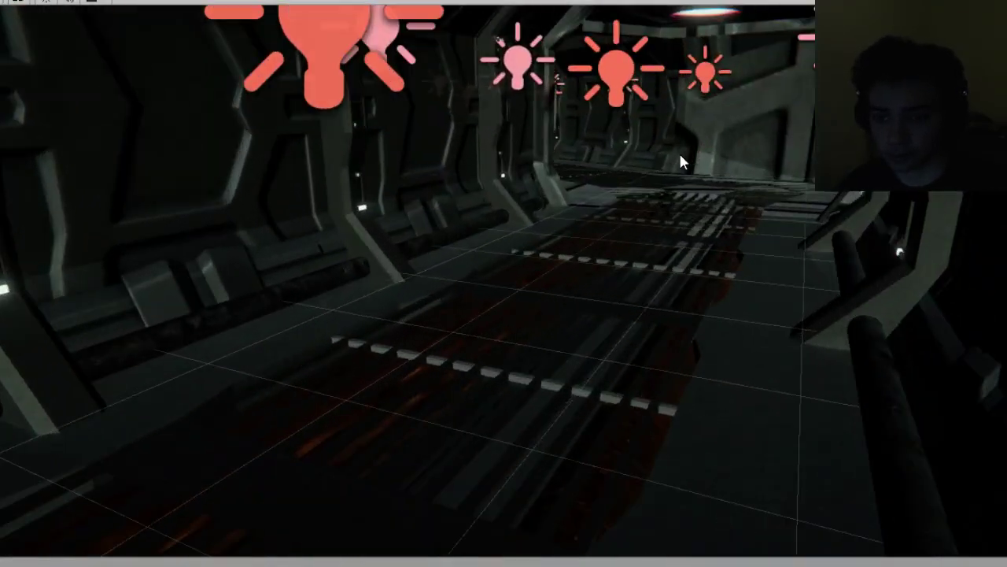
{"action": "right_click_drag", "start_coordinate": [680, 155], "coordinate": [654, 140]}
{"action": "middle_click_drag", "start_coordinate": [655, 140], "coordinate": [633, 279]}
{"action": "right_click_drag", "start_coordinate": [632, 279], "coordinate": [645, 186]}
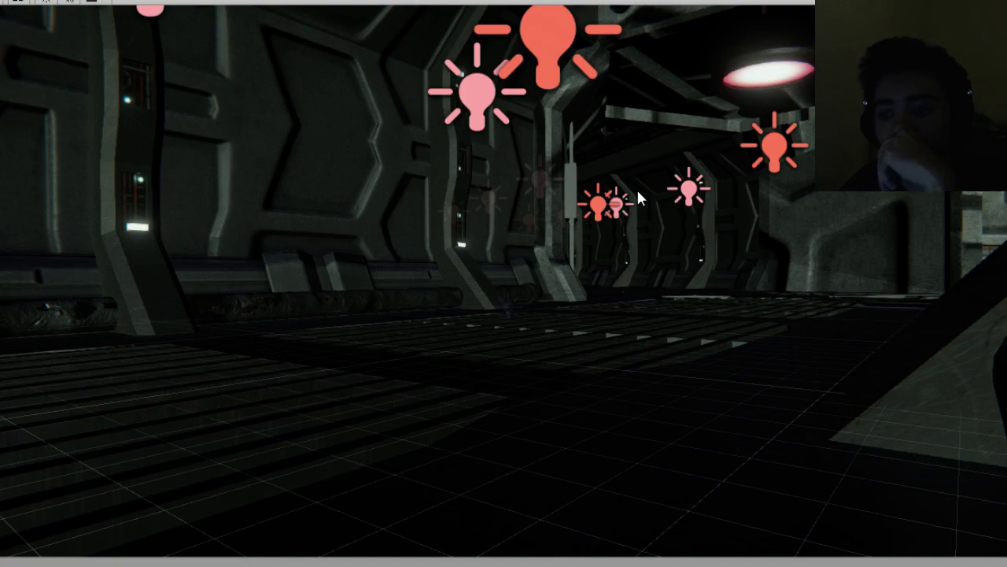
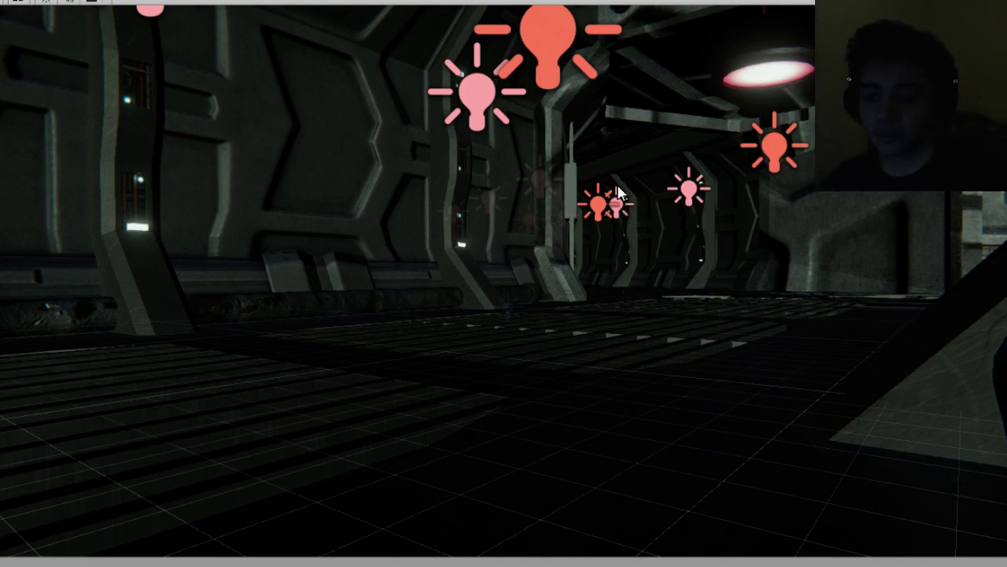
Preview the Sector 15 door and its walkways with scene lighting on, and switch the lighting back off.
{"action": "left_click_drag", "start_coordinate": [477, 228], "coordinate": [519, 288], "text": "alt"}
{"action": "scroll", "coordinate": [521, 294], "scroll_direction": "down", "scroll_amount": 8}
{"action": "right_click_drag", "start_coordinate": [519, 288], "coordinate": [438, 235]}
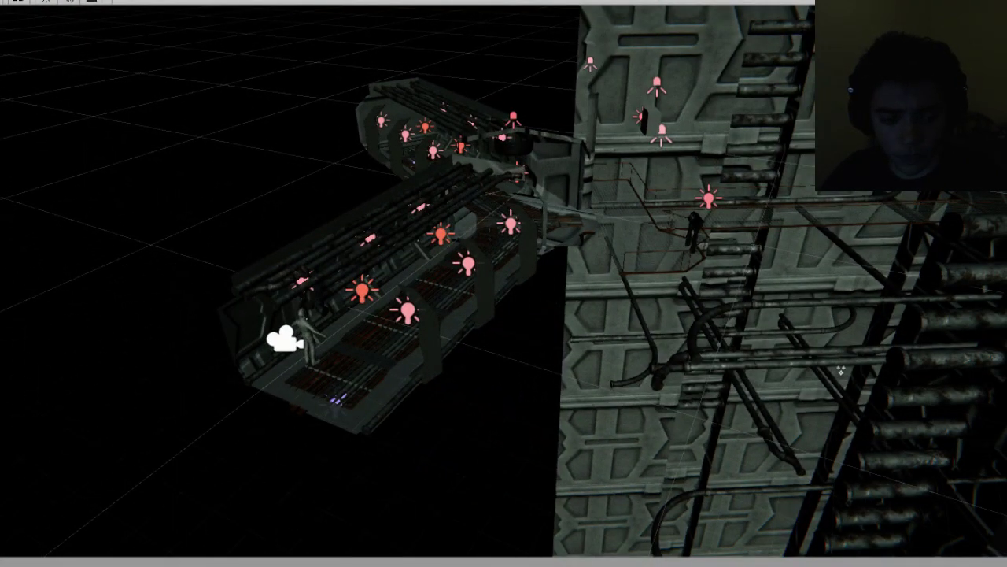
{"action": "right_click_drag", "start_coordinate": [317, 438], "coordinate": [748, 318]}
{"action": "left_click", "coordinate": [54, 3]}
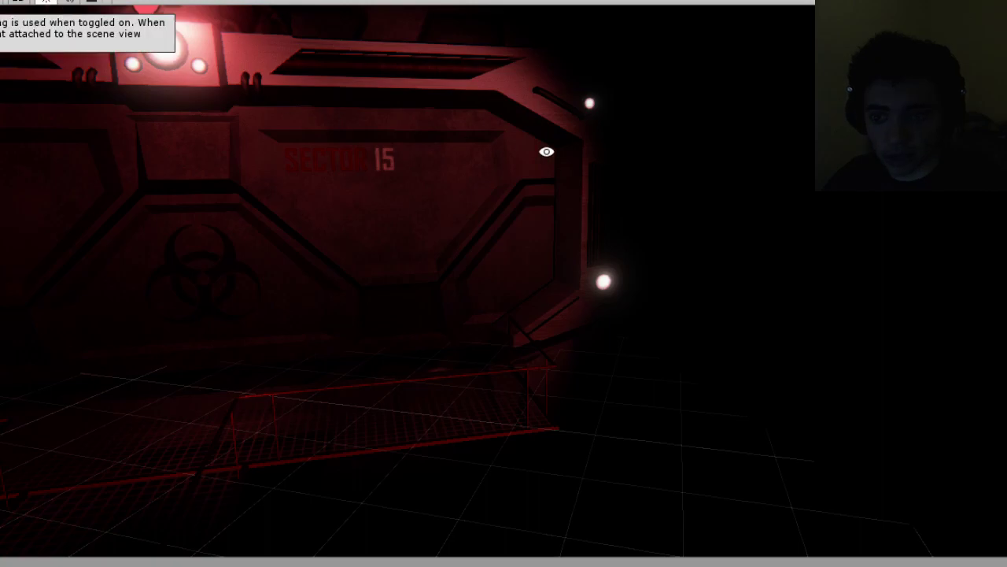
{"action": "right_click_drag", "start_coordinate": [546, 150], "coordinate": [501, 228]}
{"action": "scroll", "coordinate": [594, 195], "scroll_direction": "down", "scroll_amount": 5}
{"action": "right_click_drag", "start_coordinate": [595, 198], "coordinate": [377, 110]}
{"action": "scroll", "coordinate": [386, 113], "scroll_direction": "down", "scroll_amount": 4}
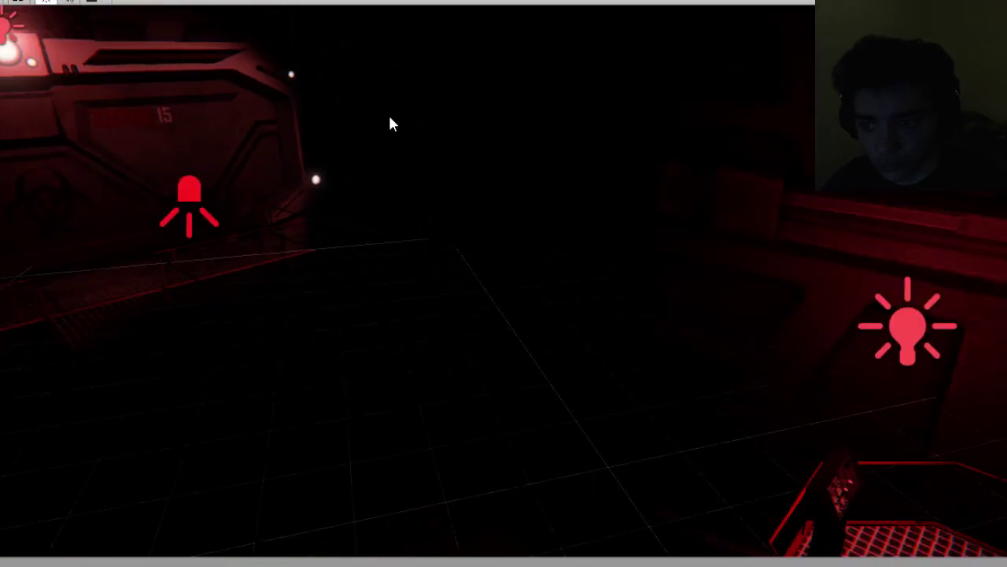
{"action": "left_click_drag", "start_coordinate": [440, 174], "coordinate": [447, 218], "text": "alt"}
{"action": "left_click", "coordinate": [46, 1]}
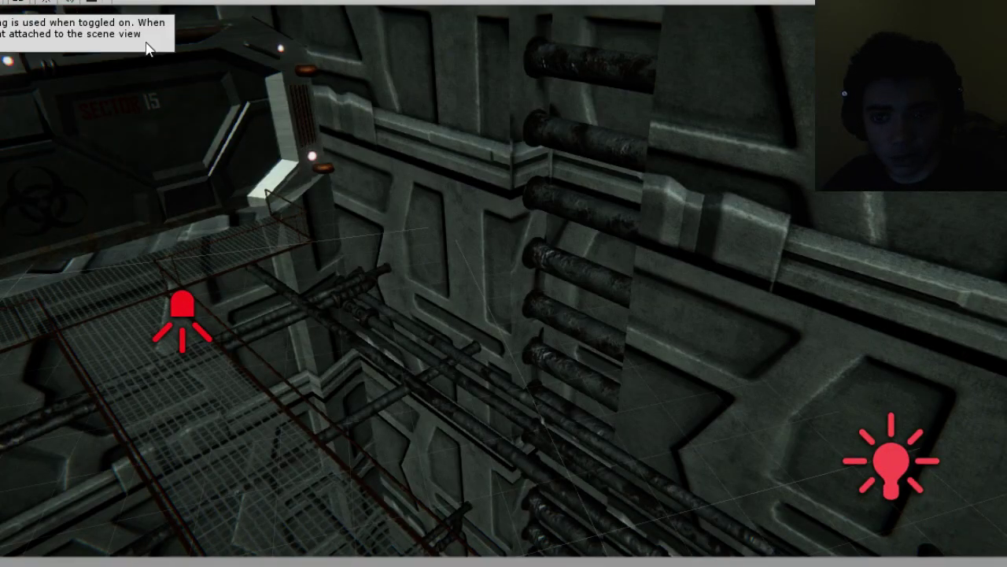
Examine the shaft around the Sector 15 door, including its walkways, pipes and side walls.
{"action": "left_click_drag", "start_coordinate": [358, 140], "coordinate": [290, 177], "text": "alt"}
{"action": "scroll", "coordinate": [315, 183], "scroll_direction": "down", "scroll_amount": 4}
{"action": "left_click_drag", "start_coordinate": [381, 180], "coordinate": [632, 281], "text": "alt"}
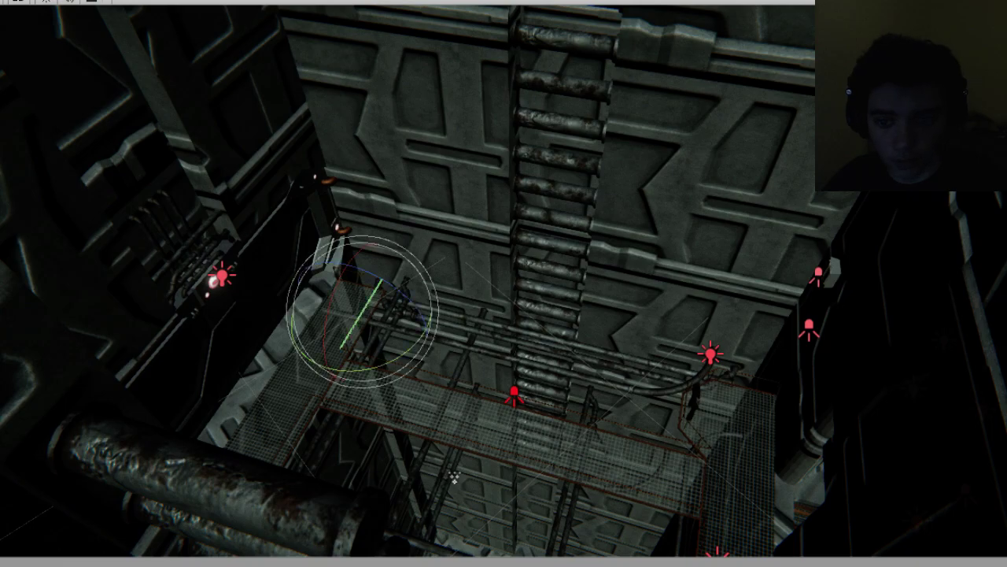
{"action": "left_click_drag", "start_coordinate": [535, 356], "coordinate": [290, 252], "text": "alt"}
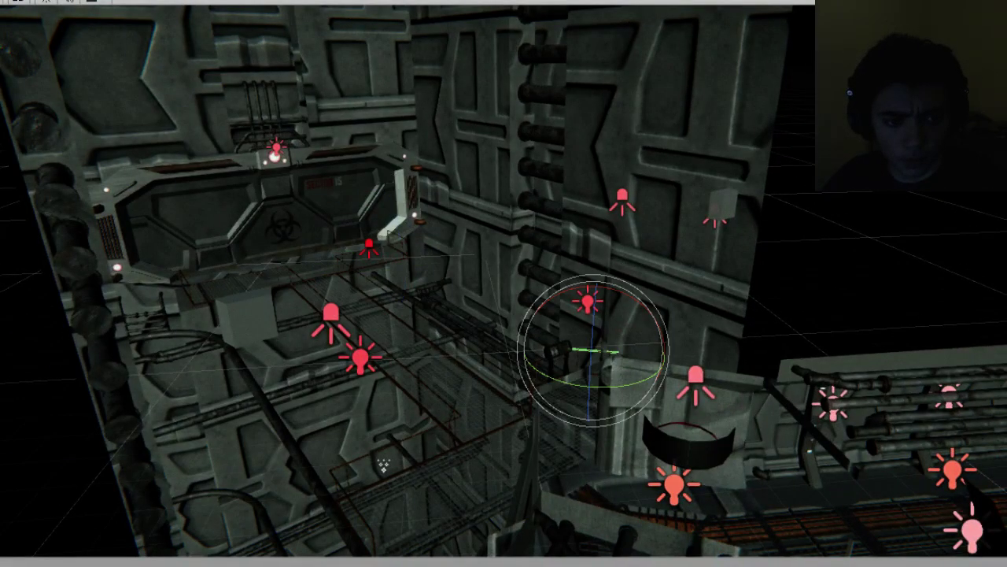
{"action": "right_click_drag", "start_coordinate": [384, 465], "coordinate": [683, 417]}
{"action": "right_click_drag", "start_coordinate": [717, 356], "coordinate": [282, 317]}
{"action": "right_click_drag", "start_coordinate": [149, 315], "coordinate": [606, 311]}
{"action": "middle_click_drag", "start_coordinate": [606, 311], "coordinate": [555, 425]}
{"action": "left_click_drag", "start_coordinate": [555, 425], "coordinate": [619, 200], "text": "alt"}
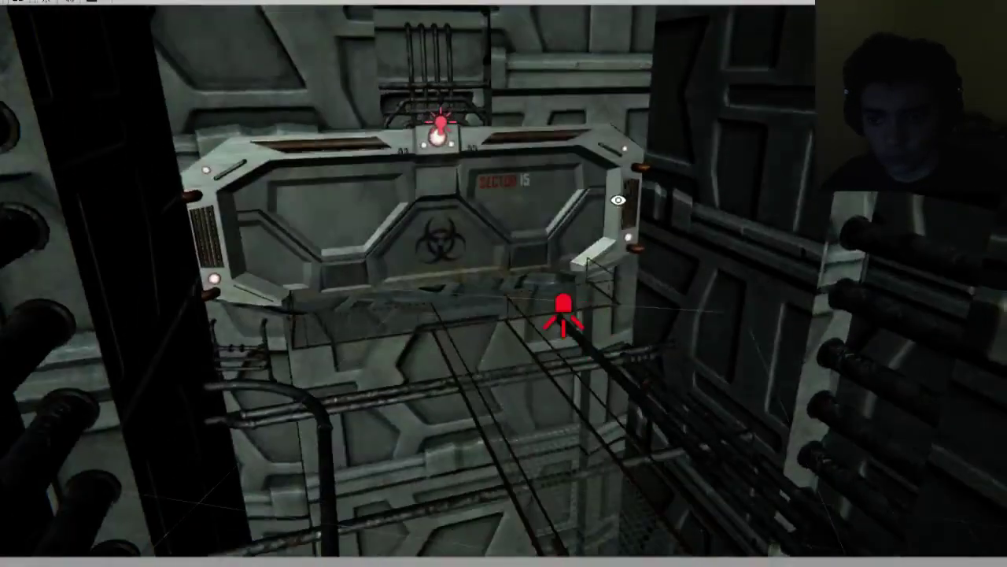
Place a spark particle effect on the grille at the Sector 15 door's right edge.
{"action": "middle_click_drag", "start_coordinate": [619, 200], "coordinate": [517, 254]}
{"action": "scroll", "coordinate": [519, 254], "scroll_direction": "up", "scroll_amount": 5}
{"action": "mouse_move", "coordinate": [535, 276]}
{"action": "left_mouse_down", "text": "alt"}
{"action": "mouse_move", "coordinate": [540, 259]}
{"action": "mouse_move", "coordinate": [531, 257]}
{"action": "left_mouse_up", "text": "alt"}
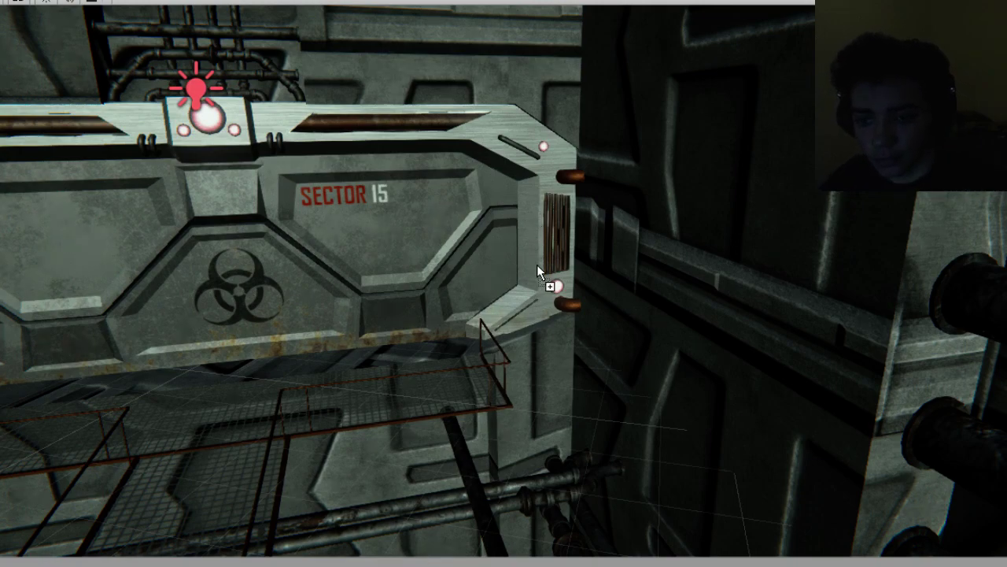
{"action": "left_click_drag", "start_coordinate": [537, 264], "coordinate": [537, 266]}
Inspect the sparks falling beside the Sector 15 door from close up, from above and from a distance.
{"action": "left_click_drag", "start_coordinate": [466, 358], "coordinate": [720, 378], "text": "alt"}
{"action": "scroll", "coordinate": [717, 377], "scroll_direction": "up", "scroll_amount": 4}
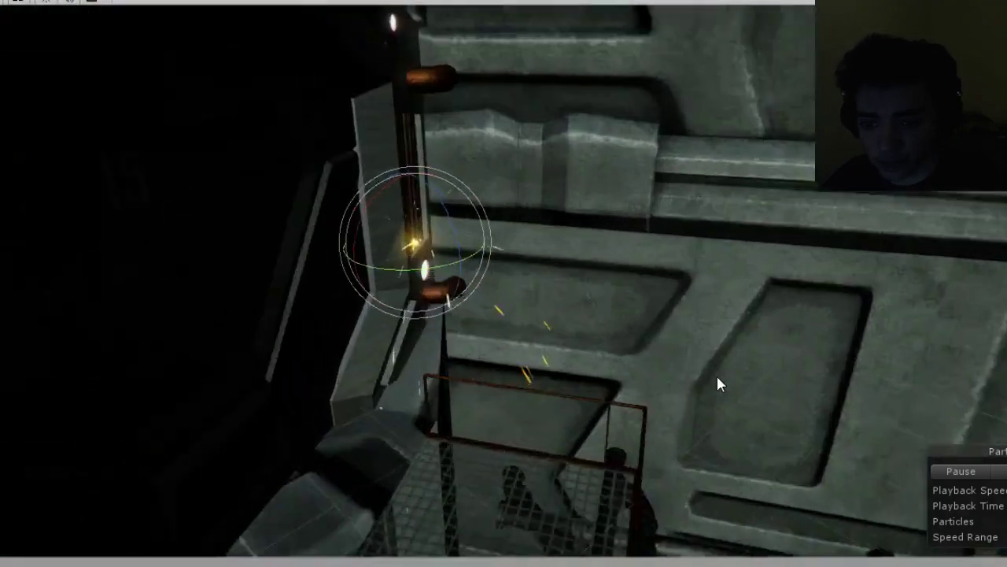
{"action": "right_click_drag", "start_coordinate": [717, 383], "coordinate": [614, 354]}
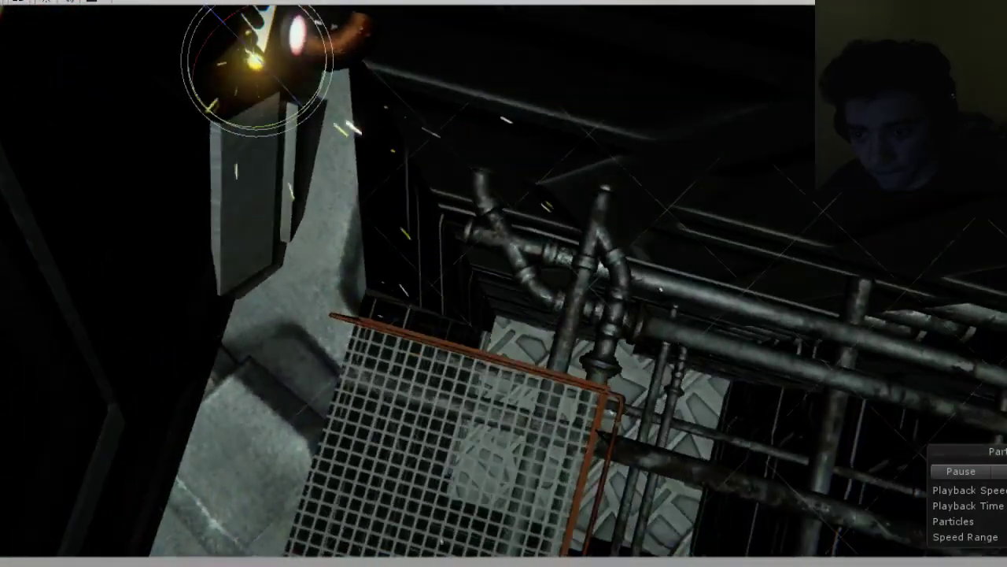
{"action": "right_click_drag", "start_coordinate": [661, 289], "coordinate": [534, 265]}
{"action": "scroll", "coordinate": [524, 272], "scroll_direction": "down", "scroll_amount": 10}
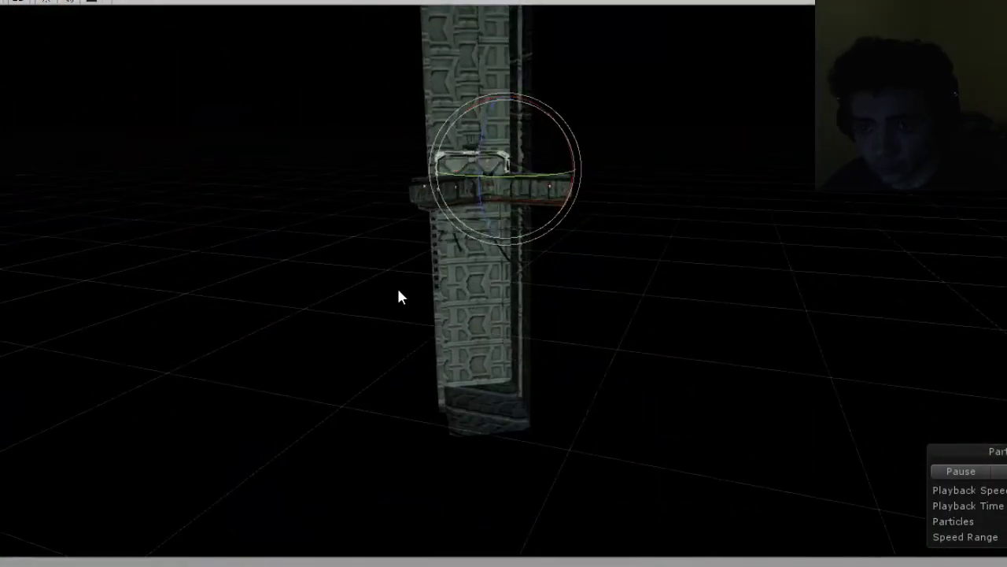
{"action": "scroll", "coordinate": [410, 294], "scroll_direction": "up", "scroll_amount": 6}
{"action": "middle_click_drag", "start_coordinate": [438, 177], "coordinate": [486, 442]}
{"action": "scroll", "coordinate": [512, 451], "scroll_direction": "up", "scroll_amount": 5}
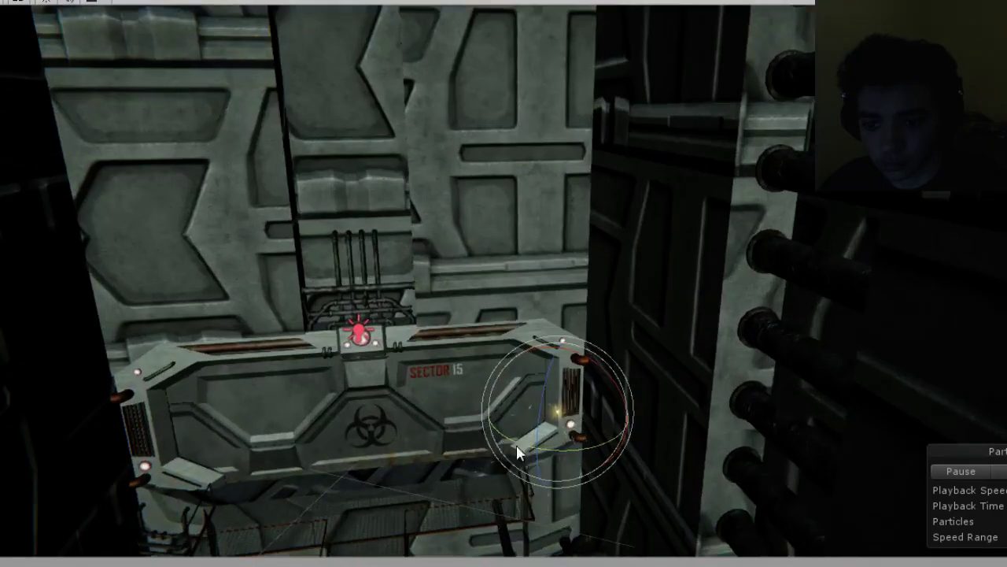
{"action": "right_click_drag", "start_coordinate": [518, 453], "coordinate": [454, 217]}
Switch scene lighting on and check how the sparks look in the red light beside the door.
{"action": "left_click", "coordinate": [45, 2]}
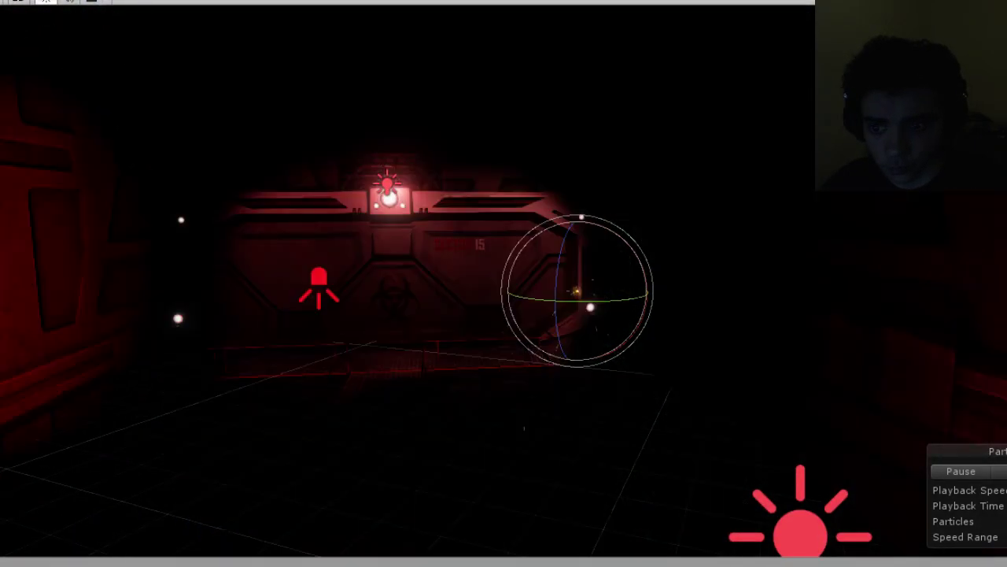
{"action": "left_click_drag", "start_coordinate": [412, 259], "coordinate": [458, 338], "text": "alt"}
{"action": "middle_click_drag", "start_coordinate": [568, 344], "coordinate": [516, 293]}
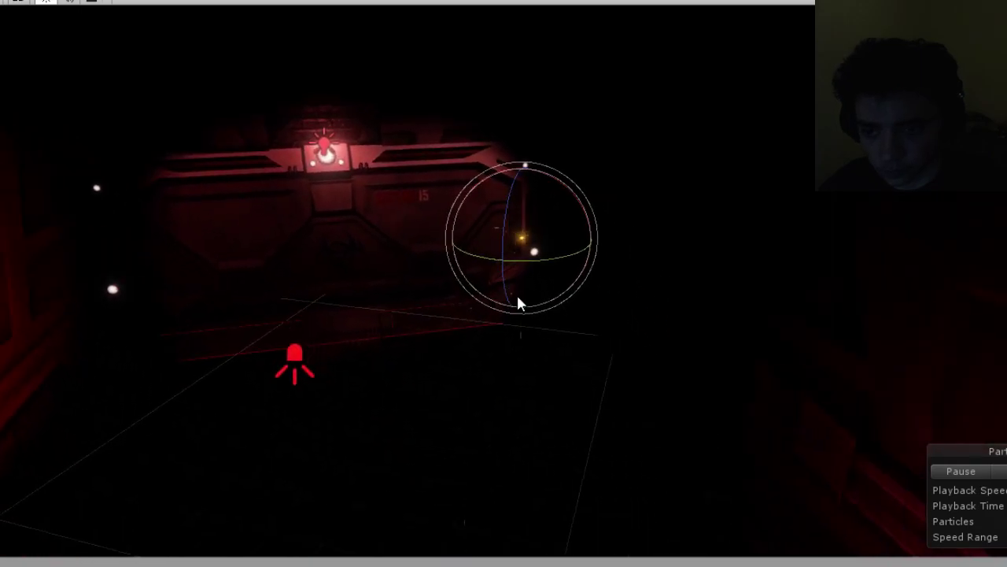
{"action": "scroll", "coordinate": [516, 293], "scroll_direction": "up", "scroll_amount": 3}
{"action": "left_click_drag", "start_coordinate": [516, 294], "coordinate": [624, 333], "text": "alt"}
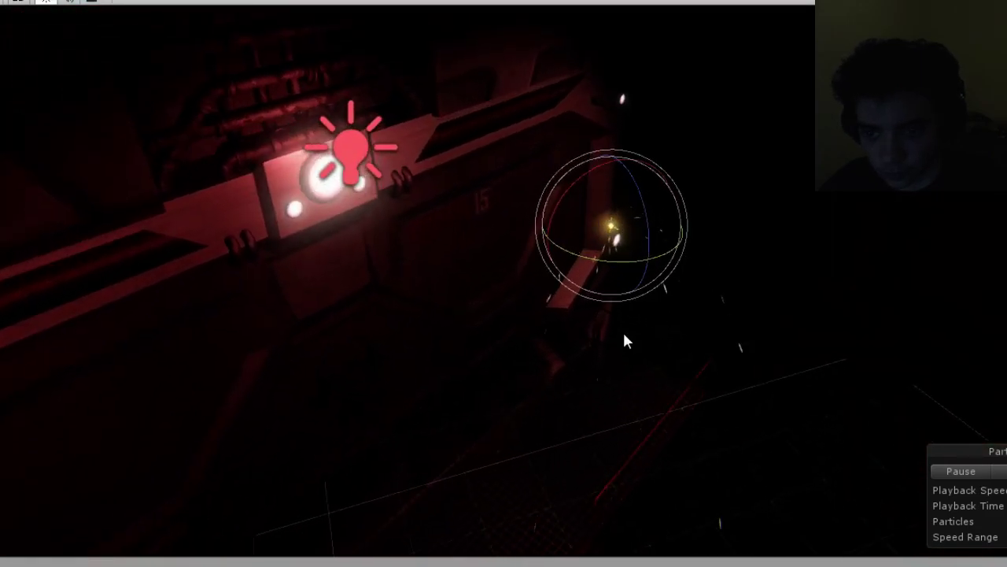
Move the spark effect across the Sector 15 door from its right edge to the centre, below the warning lamp.
{"action": "right_click_drag", "start_coordinate": [594, 224], "coordinate": [386, 283]}
{"action": "scroll", "coordinate": [385, 278], "scroll_direction": "down", "scroll_amount": 5}
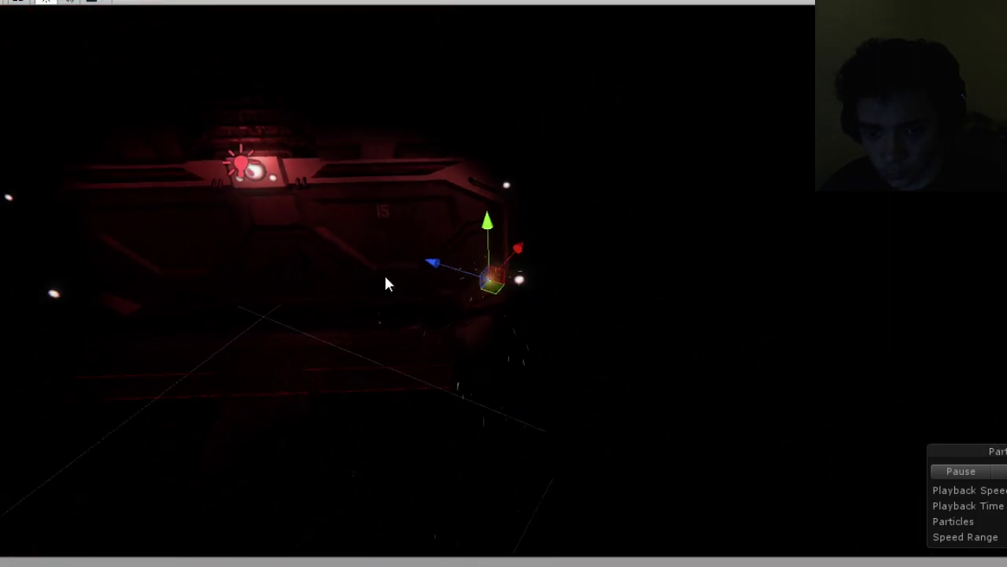
{"action": "left_click_drag", "start_coordinate": [434, 272], "coordinate": [395, 256]}
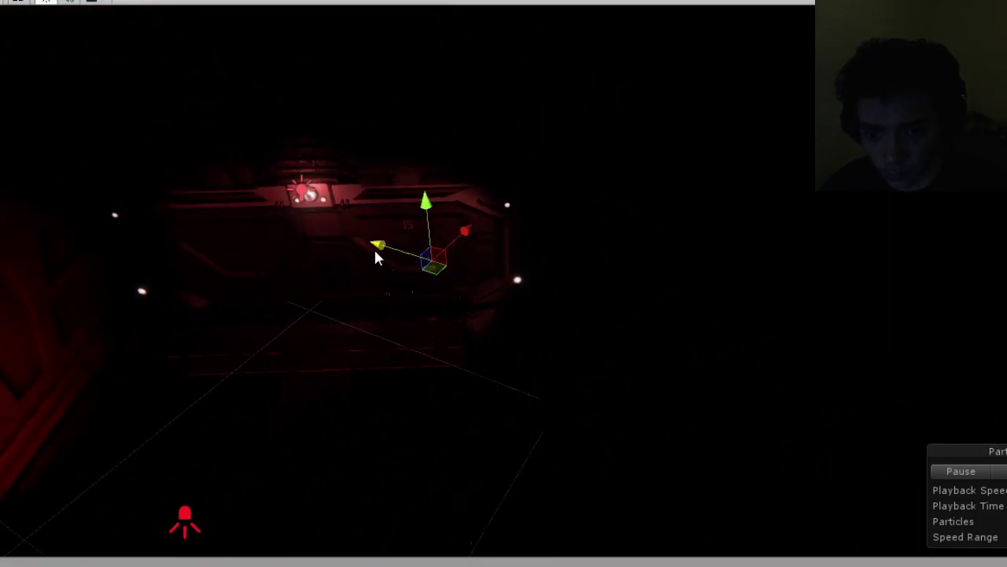
{"action": "left_click_drag", "start_coordinate": [393, 343], "coordinate": [483, 266], "text": "alt"}
{"action": "scroll", "coordinate": [482, 266], "scroll_direction": "up", "scroll_amount": 5}
{"action": "right_click_drag", "start_coordinate": [478, 313], "coordinate": [533, 245]}
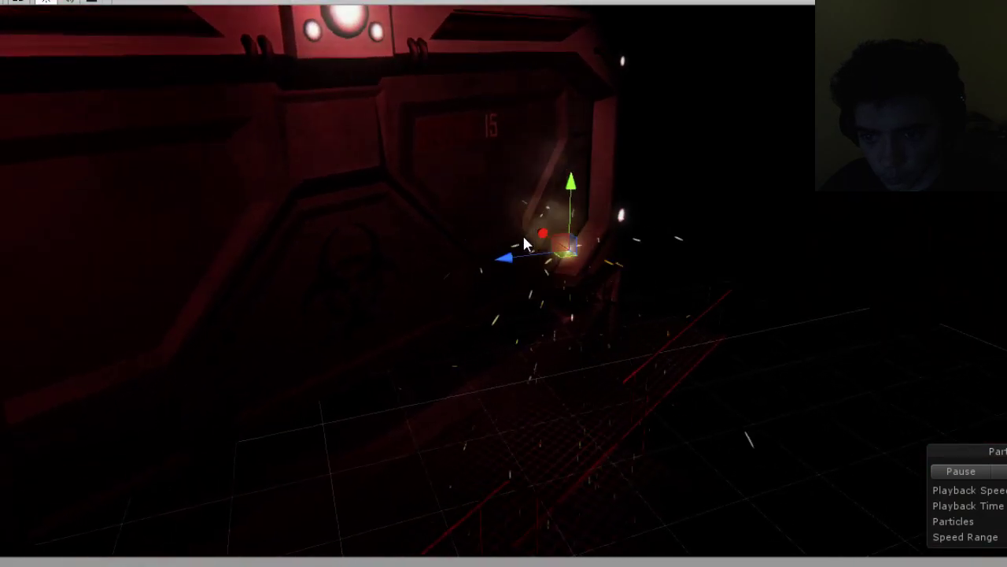
{"action": "right_click_drag", "start_coordinate": [614, 337], "coordinate": [519, 380]}
{"action": "left_click_drag", "start_coordinate": [460, 337], "coordinate": [343, 335]}
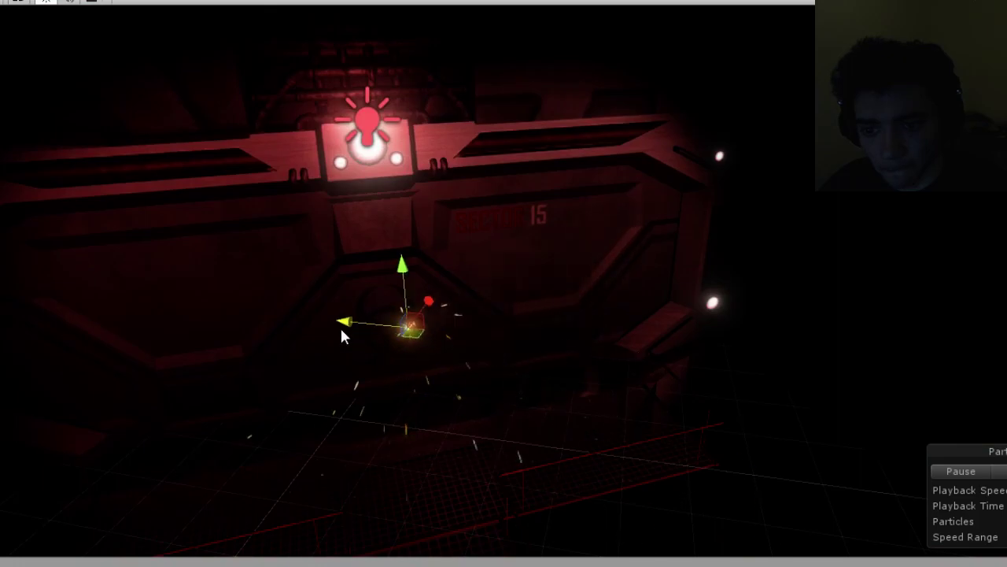
Raise the spark effect to the top of the warning lamp above the door and check its depth from the side.
{"action": "left_click_drag", "start_coordinate": [388, 123], "coordinate": [387, 99]}
{"action": "right_click_drag", "start_coordinate": [405, 162], "coordinate": [452, 273]}
{"action": "scroll", "coordinate": [472, 291], "scroll_direction": "up", "scroll_amount": 4}
{"action": "left_click_drag", "start_coordinate": [477, 294], "coordinate": [398, 284], "text": "alt"}
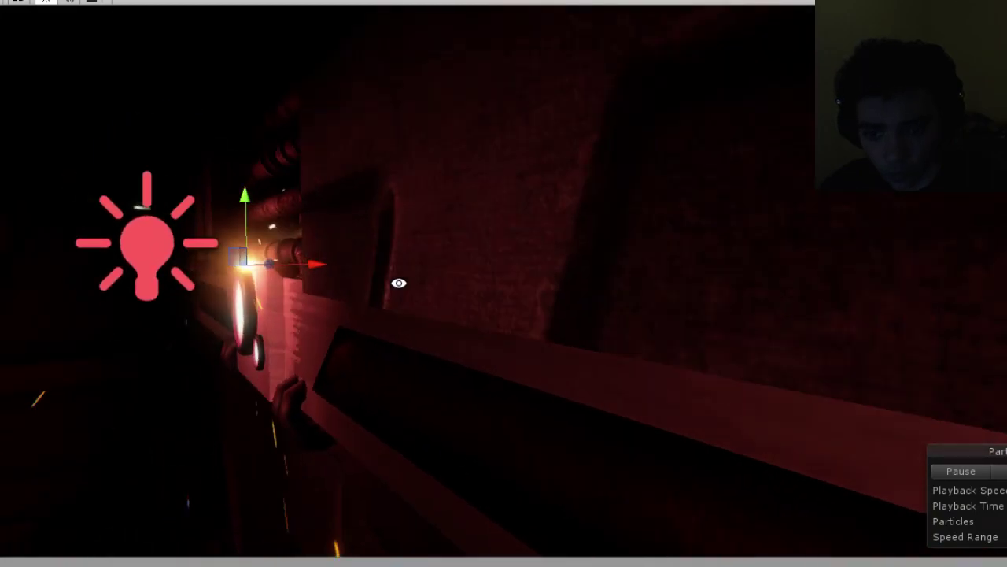
{"action": "middle_click_drag", "start_coordinate": [326, 316], "coordinate": [364, 295]}
{"action": "left_click_drag", "start_coordinate": [363, 295], "coordinate": [475, 216], "text": "alt"}
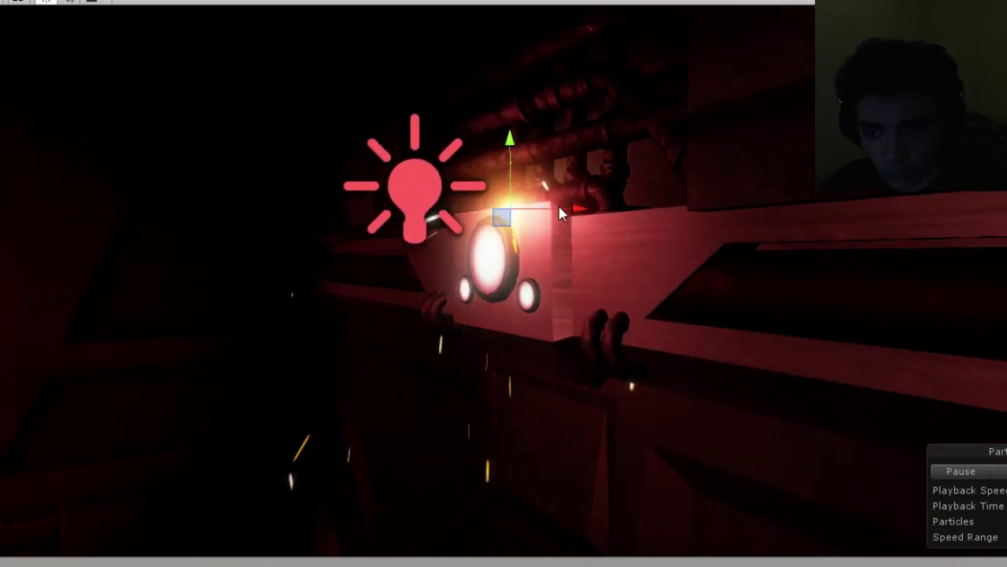
{"action": "left_click_drag", "start_coordinate": [560, 210], "coordinate": [488, 295], "text": "alt"}
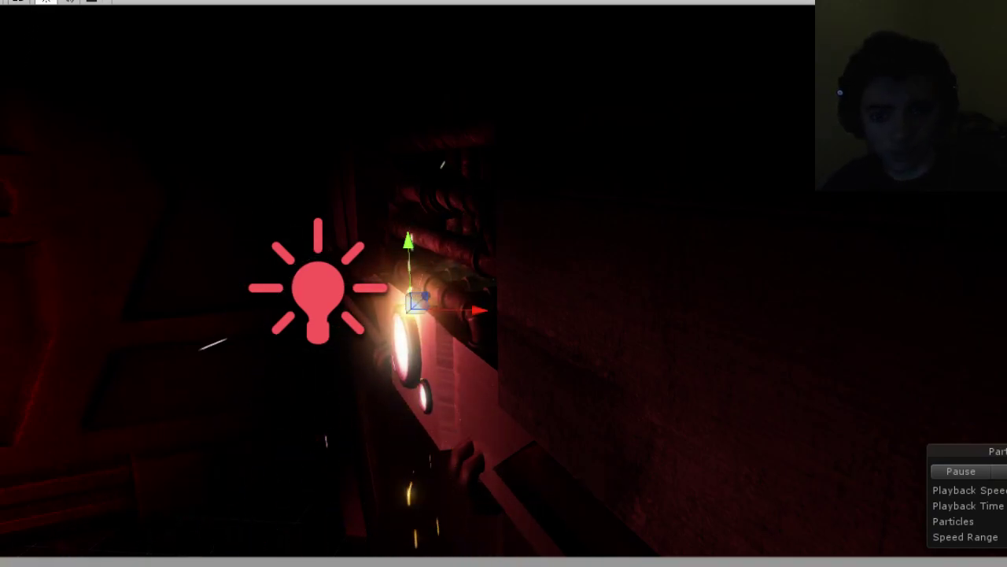
Examine the sparks above the Sector 15 door from far outside the level, from overhead and close up at the warning lamp.
{"action": "left_click_drag", "start_coordinate": [44, 71], "coordinate": [317, 289], "text": "alt"}
{"action": "scroll", "coordinate": [318, 289], "scroll_direction": "down", "scroll_amount": 10}
{"action": "scroll", "coordinate": [321, 287], "scroll_direction": "up", "scroll_amount": 3}
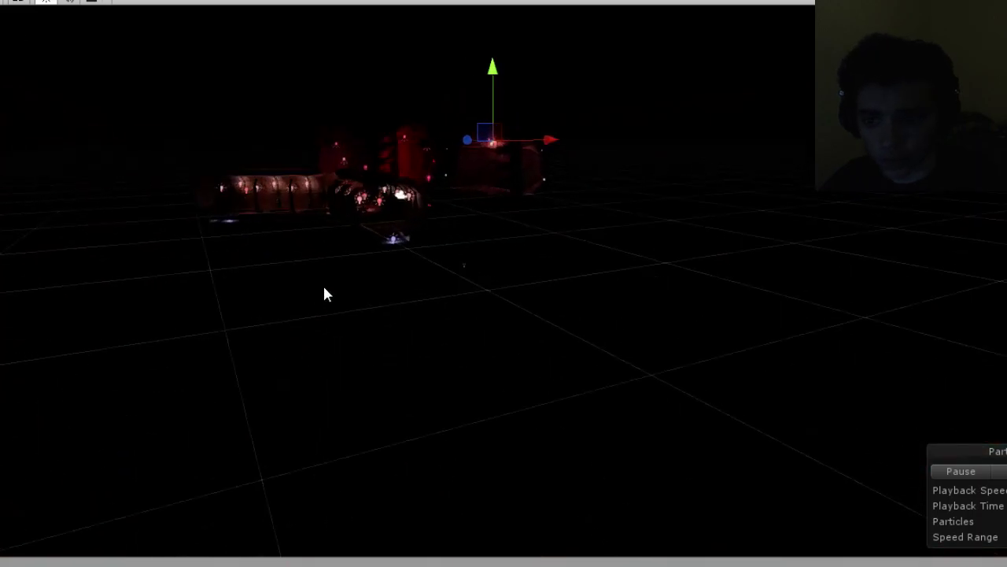
{"action": "scroll", "coordinate": [324, 285], "scroll_direction": "down", "scroll_amount": 3}
{"action": "scroll", "coordinate": [327, 284], "scroll_direction": "up", "scroll_amount": 3}
{"action": "scroll", "coordinate": [328, 283], "scroll_direction": "up", "scroll_amount": 2}
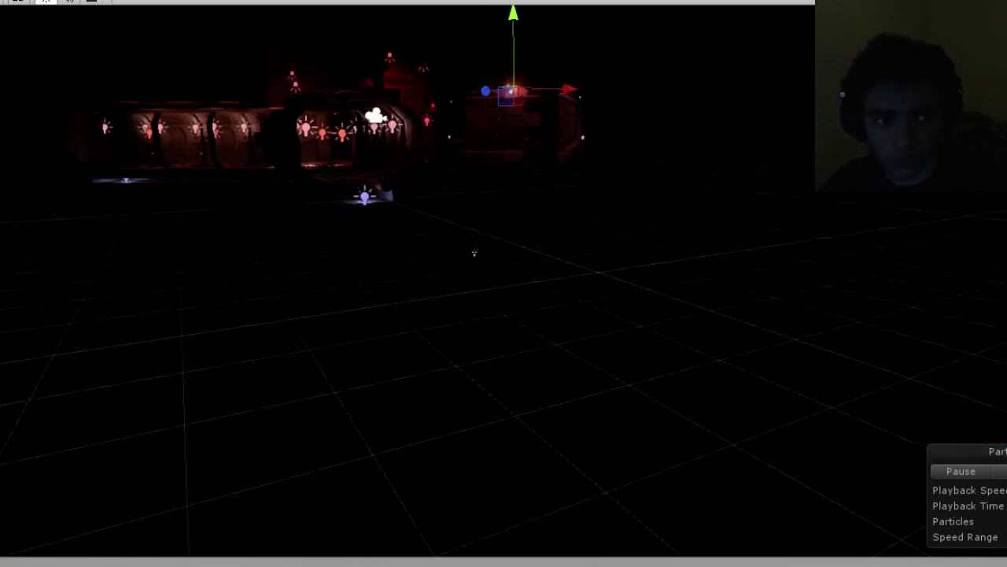
{"action": "scroll", "coordinate": [315, 218], "scroll_direction": "up", "scroll_amount": 4}
{"action": "left_click_drag", "start_coordinate": [425, 128], "coordinate": [440, 259], "text": "alt"}
{"action": "middle_click_drag", "start_coordinate": [440, 260], "coordinate": [479, 398]}
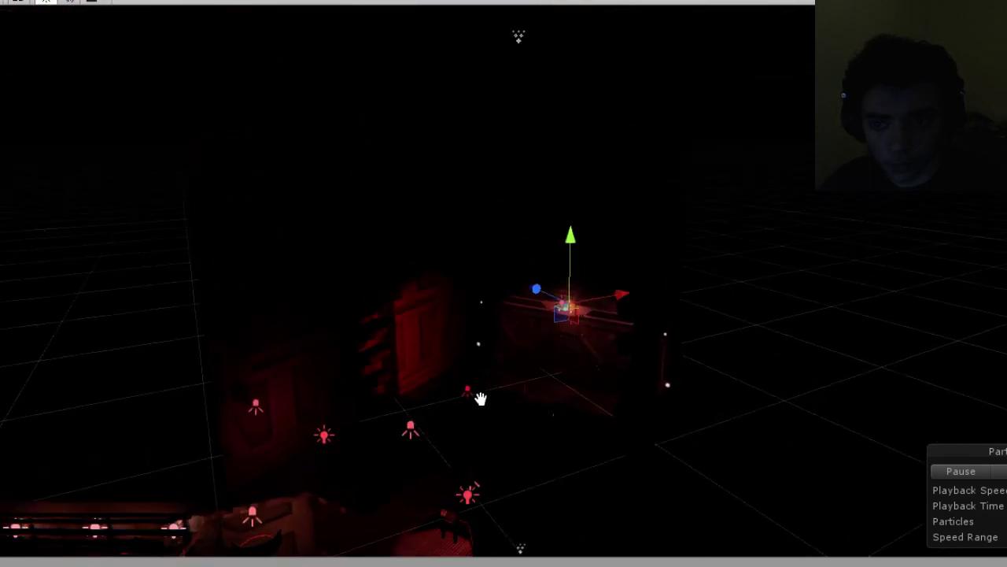
{"action": "scroll", "coordinate": [489, 389], "scroll_direction": "up", "scroll_amount": 6}
{"action": "left_click_drag", "start_coordinate": [629, 387], "coordinate": [524, 272], "text": "alt"}
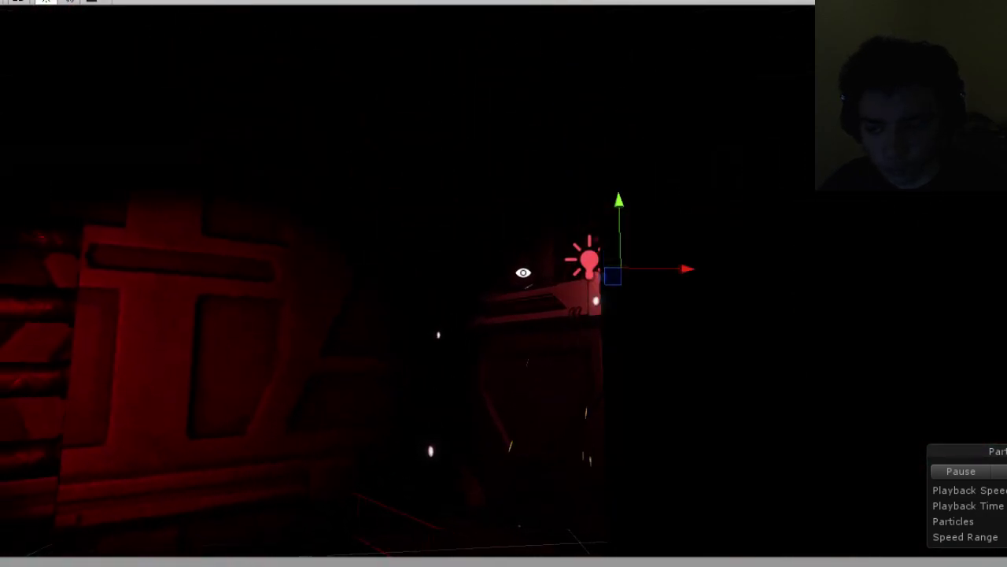
{"action": "middle_click_drag", "start_coordinate": [642, 328], "coordinate": [577, 292]}
{"action": "scroll", "coordinate": [576, 291], "scroll_direction": "up", "scroll_amount": 5}
{"action": "left_click_drag", "start_coordinate": [576, 291], "coordinate": [577, 278], "text": "alt"}
{"action": "right_click_drag", "start_coordinate": [577, 279], "coordinate": [461, 271]}
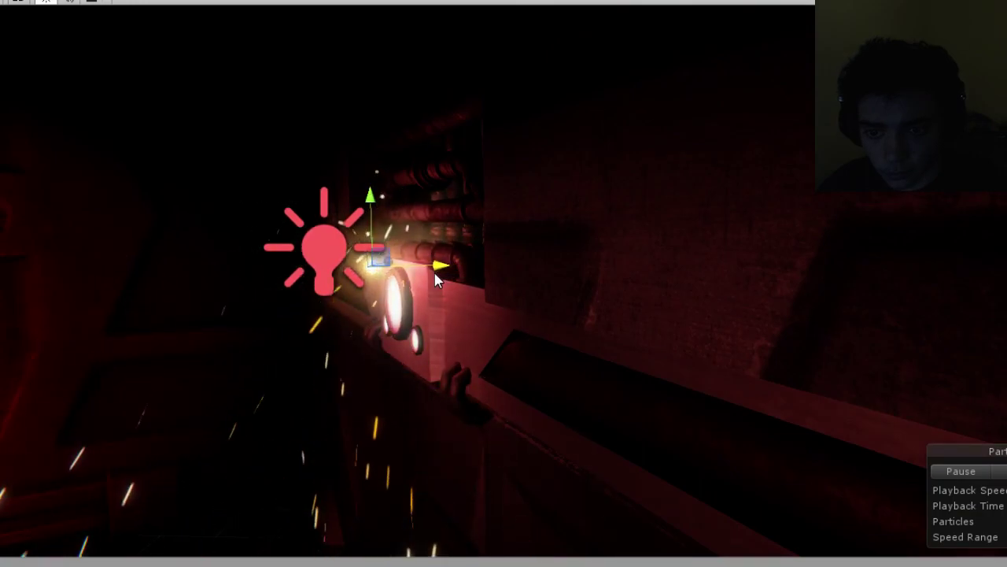
Shift the spark effect sideways along the door frame until it sits in front of the large warning lamp.
{"action": "left_click_drag", "start_coordinate": [438, 278], "coordinate": [341, 352], "text": "alt"}
{"action": "middle_click_drag", "start_coordinate": [342, 352], "coordinate": [482, 113]}
{"action": "right_click_drag", "start_coordinate": [343, 304], "coordinate": [654, 178]}
{"action": "middle_click_drag", "start_coordinate": [654, 178], "coordinate": [625, 276]}
{"action": "right_click_drag", "start_coordinate": [625, 277], "coordinate": [330, 556]}
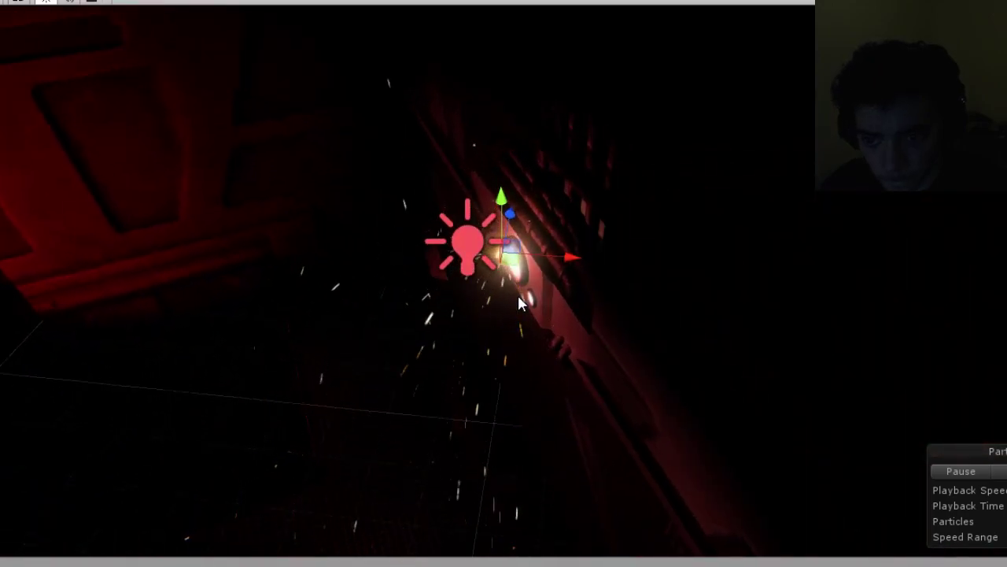
{"action": "scroll", "coordinate": [499, 310], "scroll_direction": "up", "scroll_amount": 4}
{"action": "left_click_drag", "start_coordinate": [500, 309], "coordinate": [461, 436], "text": "alt"}
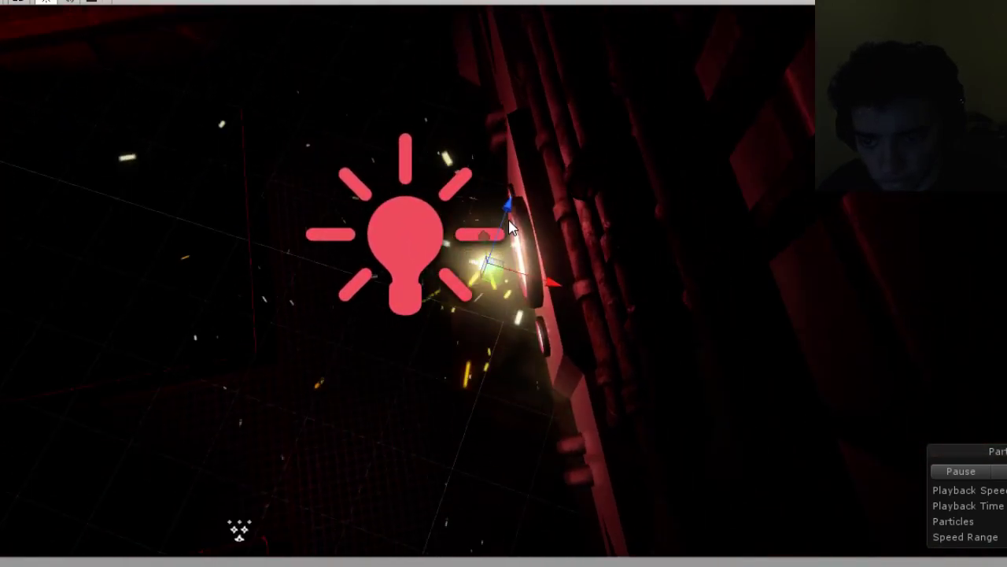
{"action": "left_click_drag", "start_coordinate": [509, 200], "coordinate": [517, 177]}
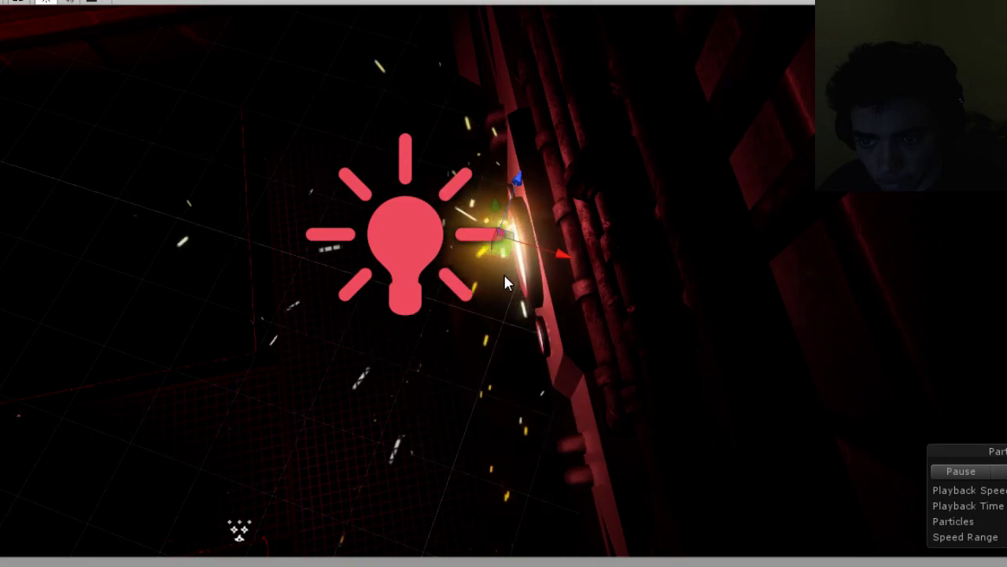
{"action": "left_click_drag", "start_coordinate": [487, 311], "coordinate": [727, 94], "text": "alt"}
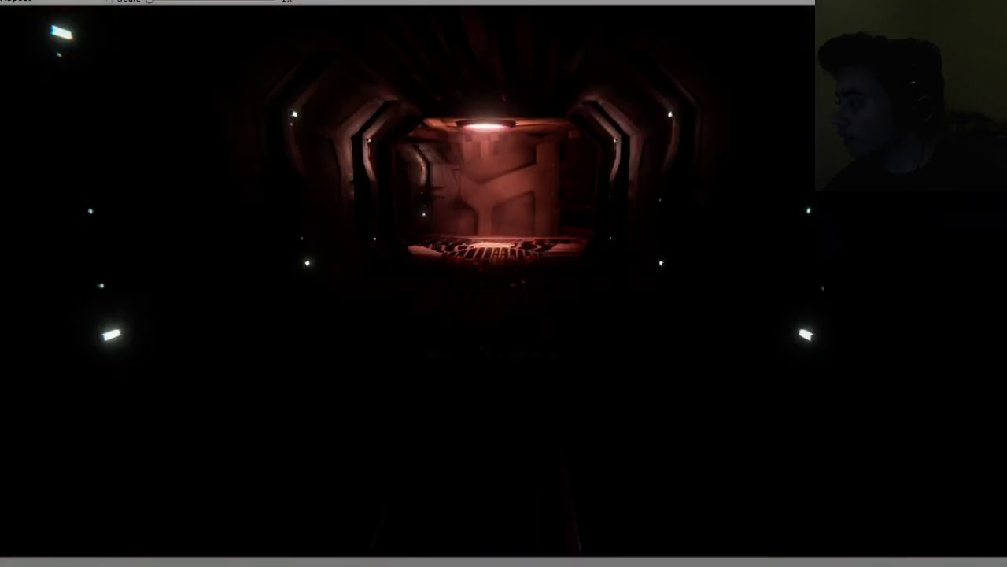
Playtest the level, walking the character down the corridor to the chamber with the Sector 15 door.
{"action": "key", "text": "w"}
{"action": "key", "text": "w"}
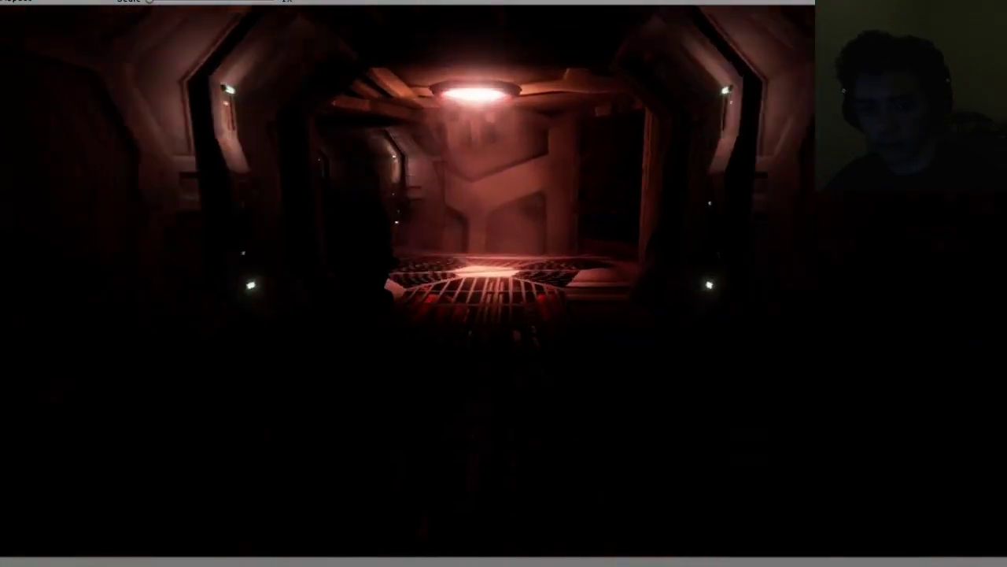
{"action": "key", "text": "w"}
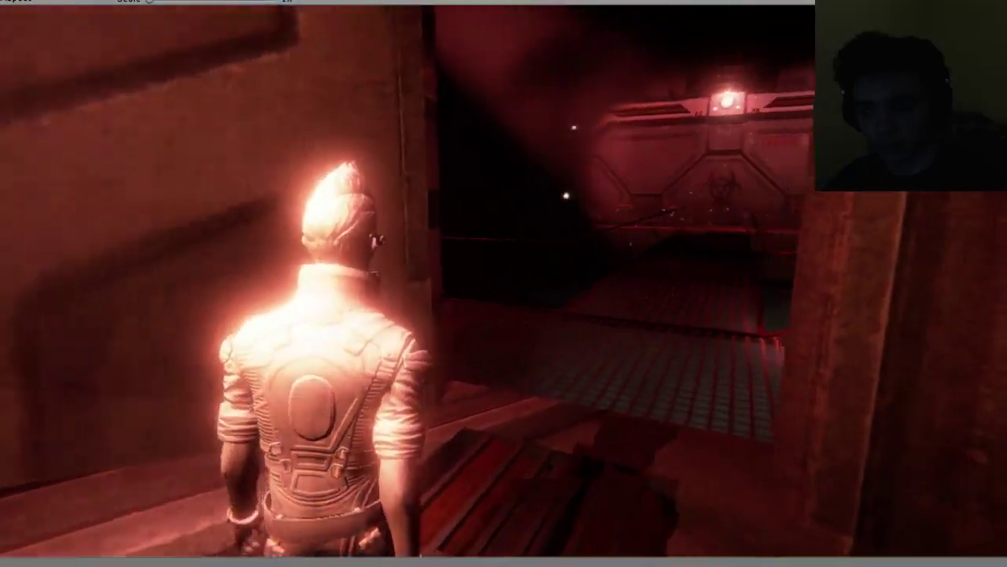
{"action": "key", "text": "w"}
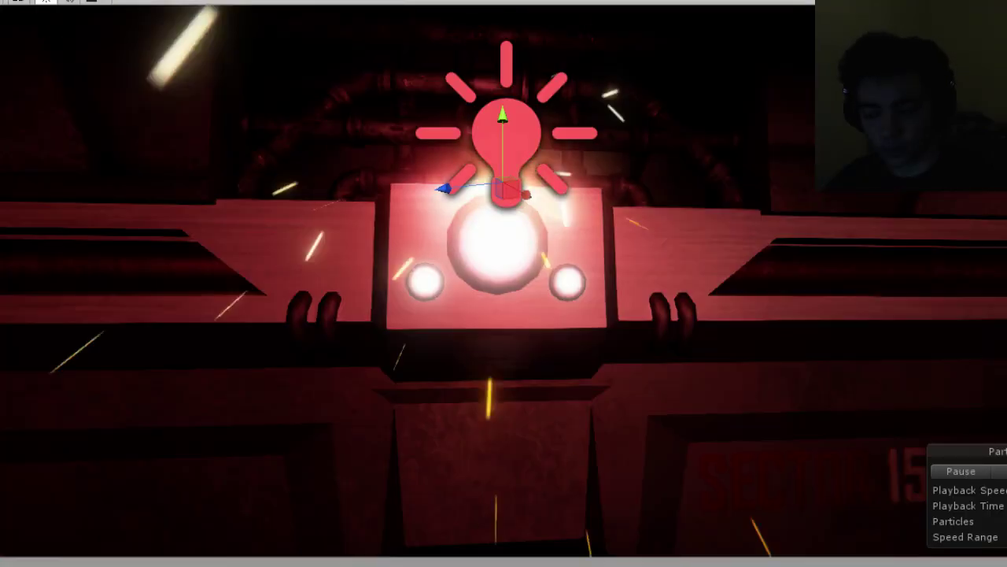
Duplicate the spark effect above the Sector 15 door and move the copy over to the chamber's side wall.
{"action": "left_click_drag", "start_coordinate": [370, 268], "coordinate": [364, 334], "text": "alt"}
{"action": "scroll", "coordinate": [454, 307], "scroll_direction": "down", "scroll_amount": 10}
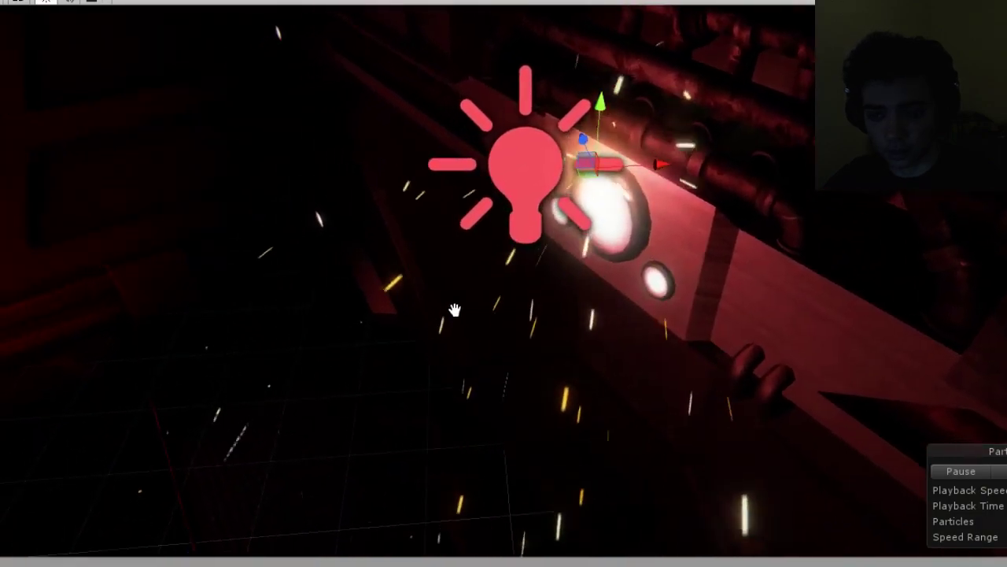
{"action": "scroll", "coordinate": [457, 328], "scroll_direction": "down", "scroll_amount": 3}
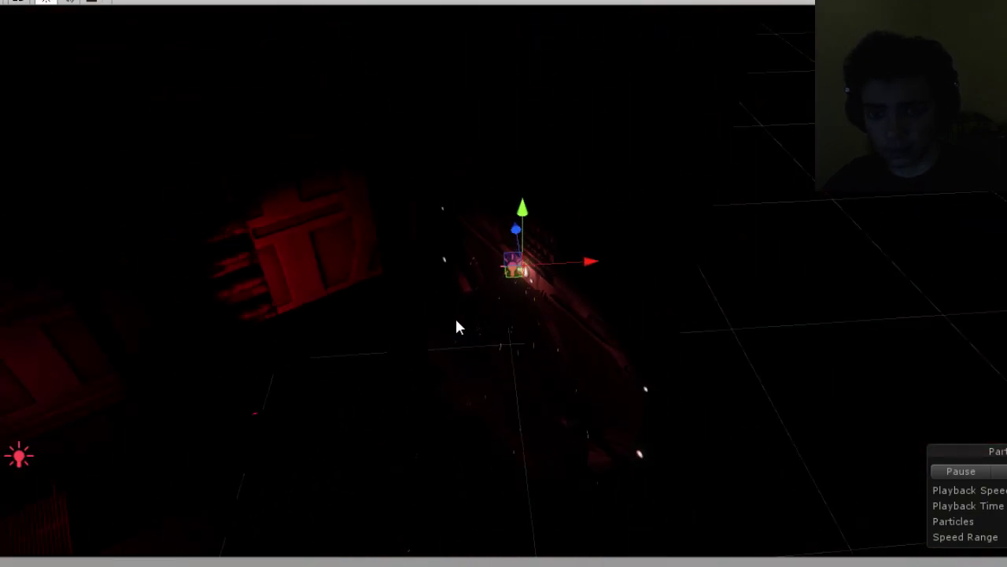
{"action": "left_click_drag", "start_coordinate": [456, 327], "coordinate": [600, 166], "text": "alt"}
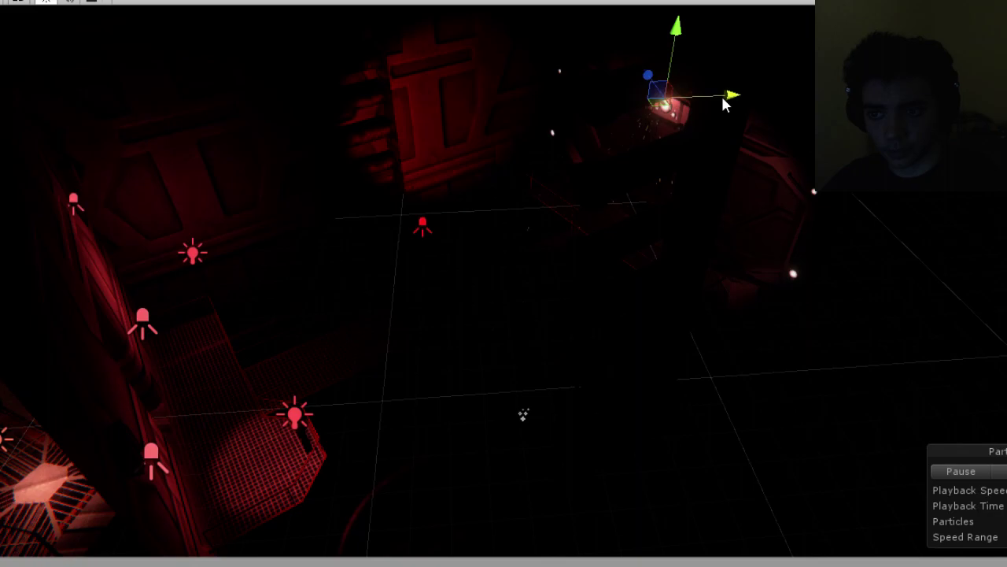
{"action": "left_click_drag", "start_coordinate": [292, 89], "coordinate": [323, 72]}
{"action": "left_click_drag", "start_coordinate": [323, 110], "coordinate": [578, 227], "text": "alt"}
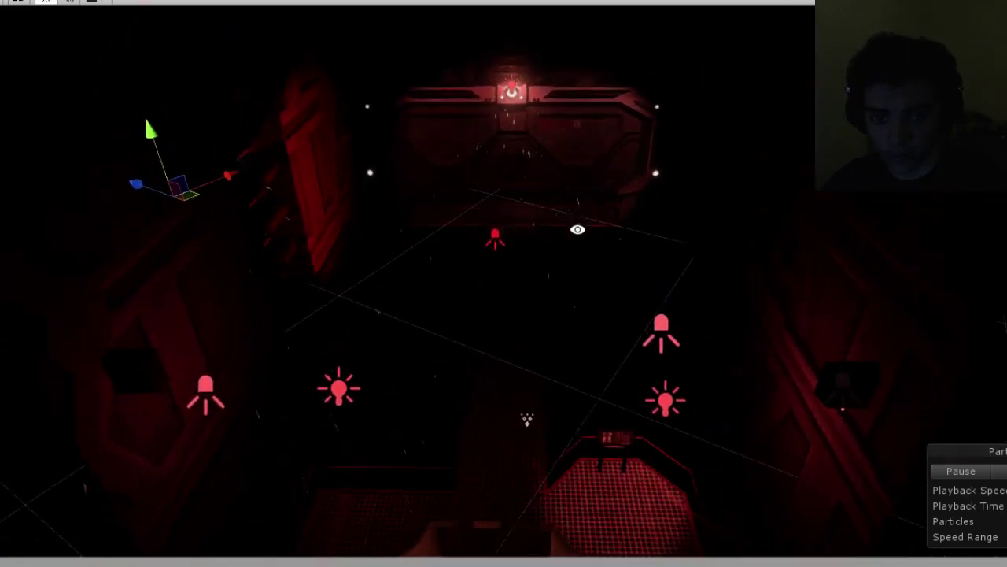
Move the copied spark effect along the side wall towards the recess with the stacked pipes.
{"action": "left_click_drag", "start_coordinate": [246, 203], "coordinate": [270, 359], "text": "alt"}
{"action": "middle_click_drag", "start_coordinate": [270, 359], "coordinate": [457, 352]}
{"action": "left_click_drag", "start_coordinate": [457, 352], "coordinate": [449, 390], "text": "alt"}
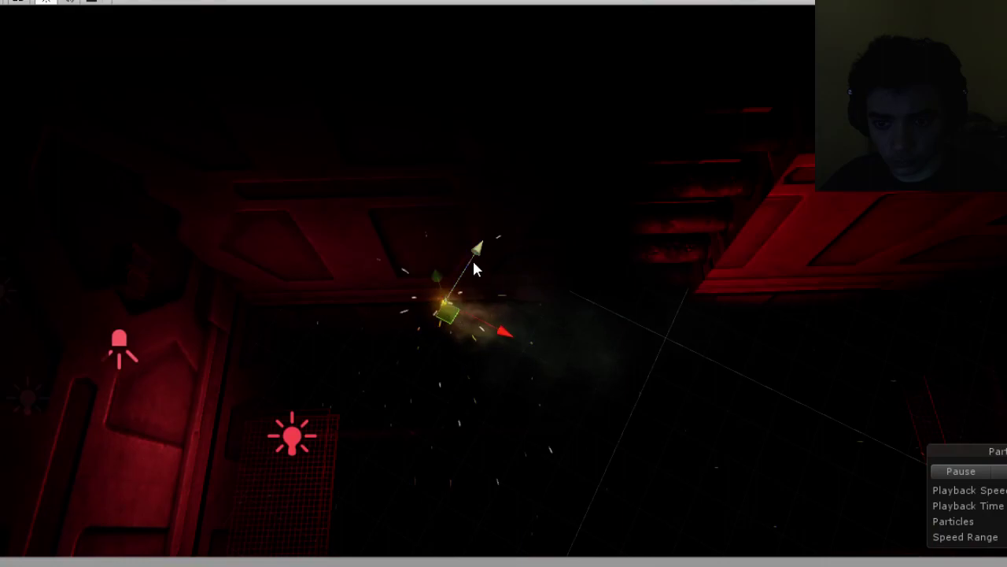
{"action": "left_click_drag", "start_coordinate": [473, 262], "coordinate": [554, 208]}
{"action": "left_click_drag", "start_coordinate": [541, 266], "coordinate": [386, 189], "text": "alt"}
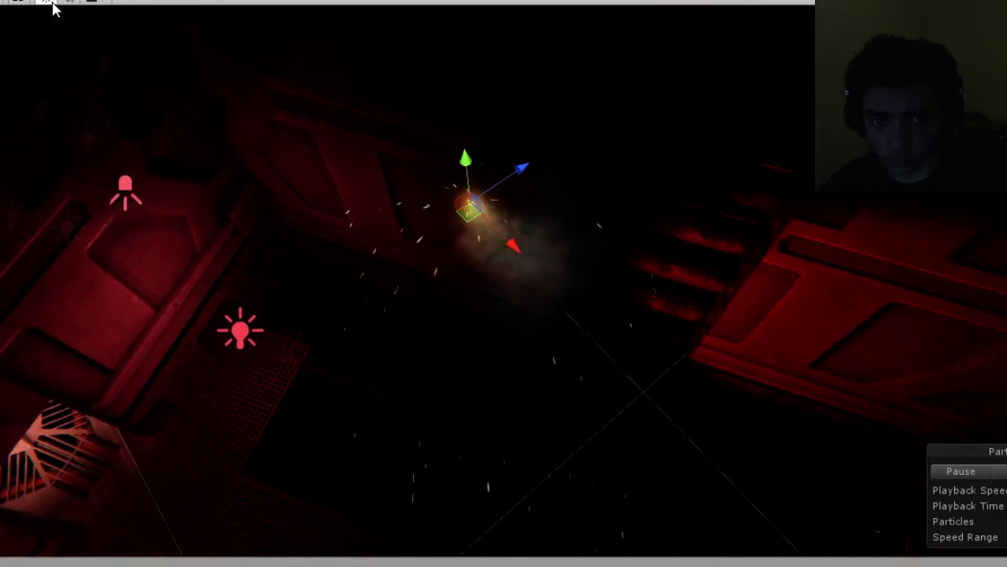
Switch scene lighting off and position the copied sparks at the edge of the wall recess, beside the ends of the rusty pipes.
{"action": "left_click", "coordinate": [51, 3]}
{"action": "left_click_drag", "start_coordinate": [555, 322], "coordinate": [421, 249], "text": "alt"}
{"action": "left_click_drag", "start_coordinate": [464, 184], "coordinate": [499, 288]}
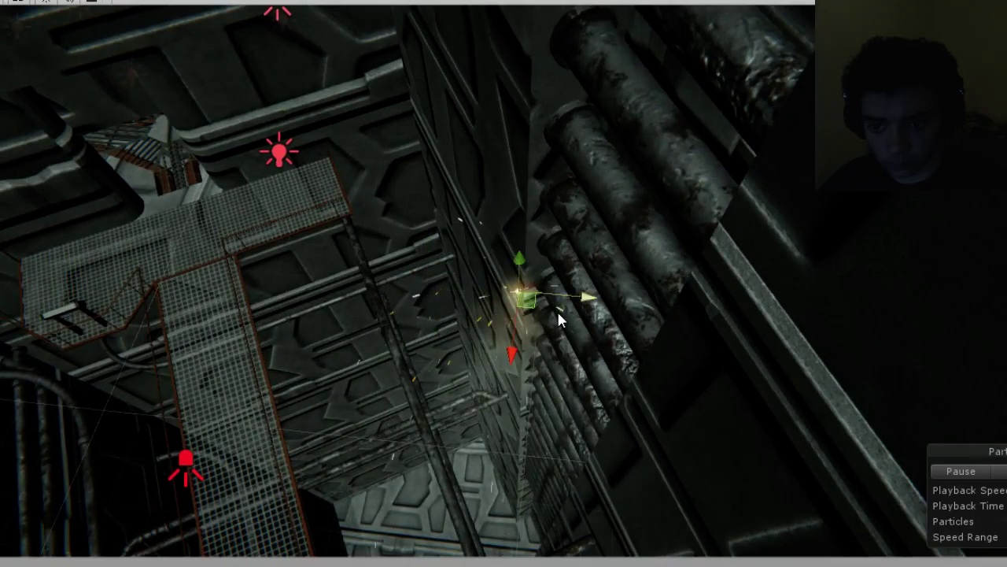
{"action": "left_click_drag", "start_coordinate": [557, 313], "coordinate": [517, 259], "text": "alt"}
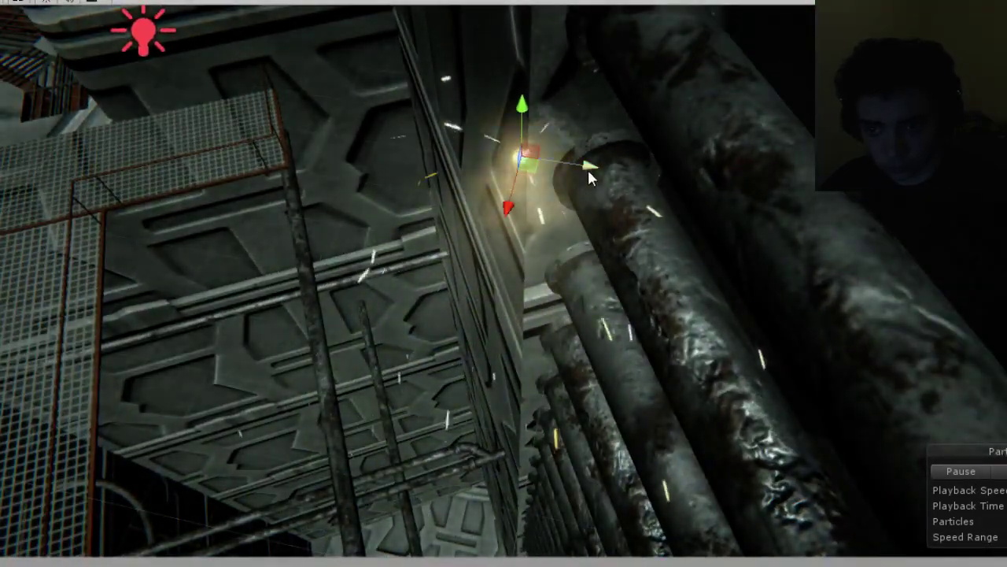
{"action": "left_click_drag", "start_coordinate": [588, 169], "coordinate": [986, 256], "text": "alt"}
{"action": "left_click_drag", "start_coordinate": [617, 217], "coordinate": [634, 234], "text": "alt"}
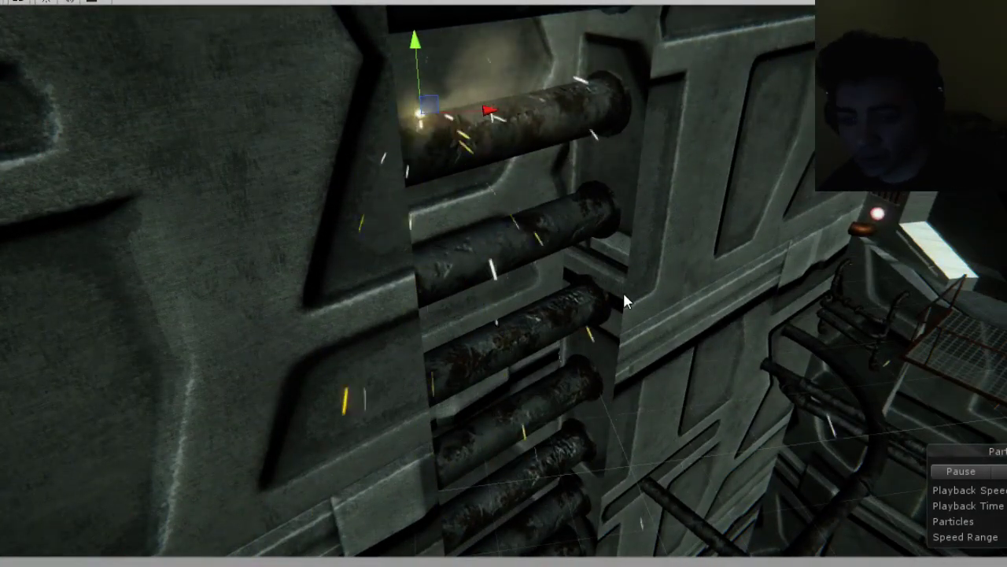
{"action": "left_click_drag", "start_coordinate": [519, 341], "coordinate": [308, 339], "text": "alt"}
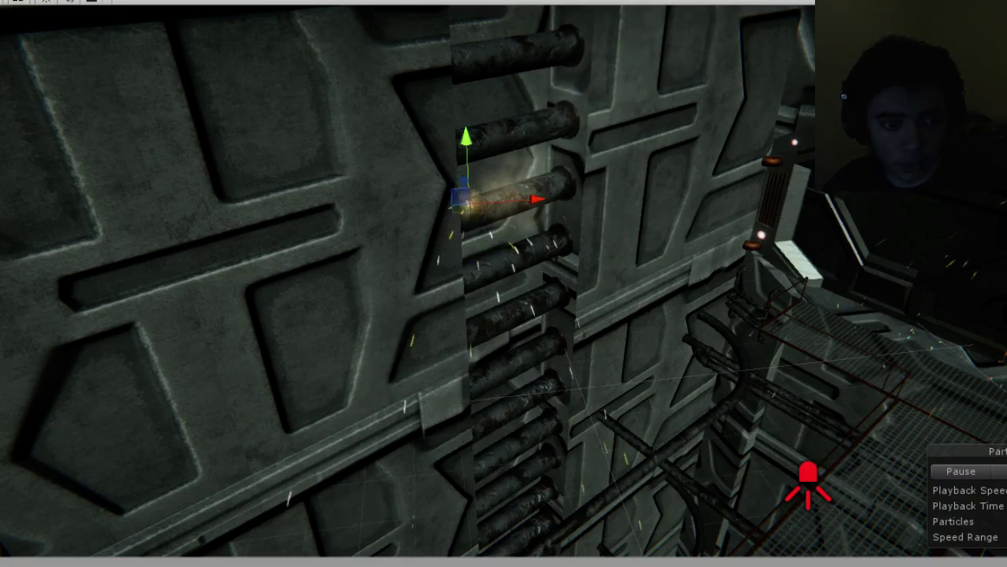
Rotate the invisible collision box in front of the pipe wall to line it up with the wall.
{"action": "left_click", "coordinate": [323, 309]}
{"action": "scroll", "coordinate": [323, 309], "scroll_direction": "down", "scroll_amount": 8}
{"action": "left_click_drag", "start_coordinate": [473, 309], "coordinate": [334, 395], "text": "alt"}
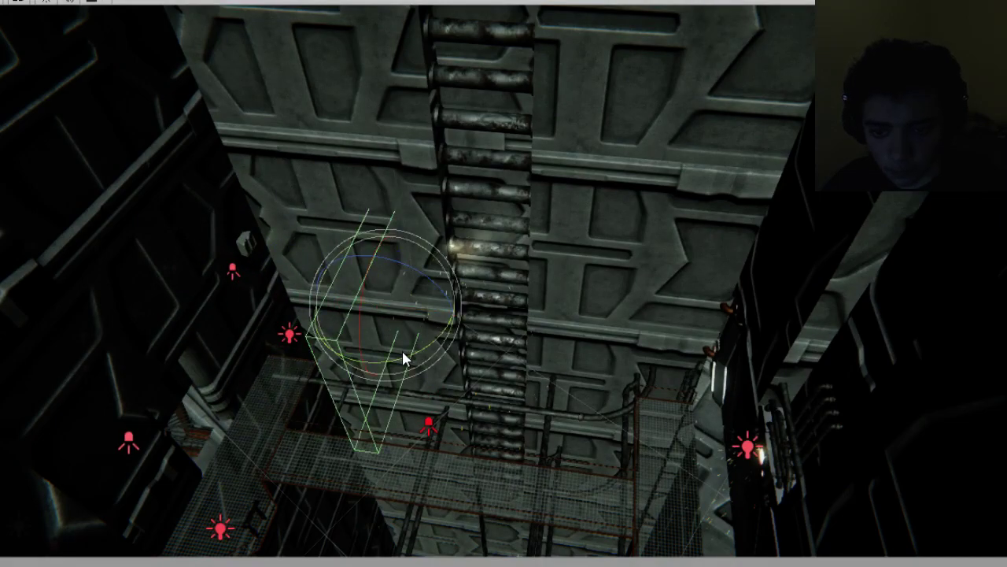
{"action": "left_click_drag", "start_coordinate": [627, 351], "coordinate": [490, 383], "text": "alt"}
{"action": "left_click_drag", "start_coordinate": [503, 343], "coordinate": [650, 344]}
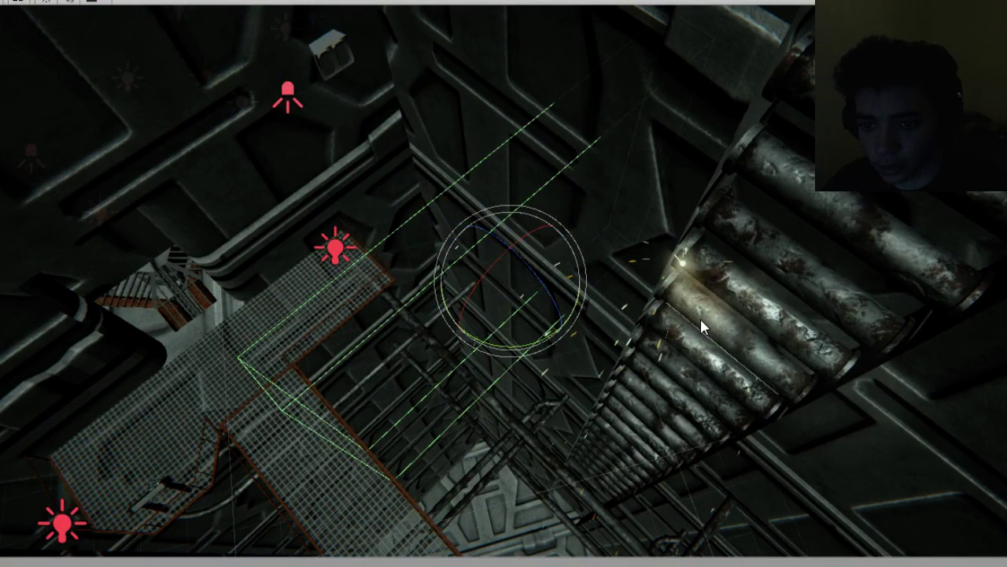
{"action": "left_click_drag", "start_coordinate": [676, 331], "coordinate": [596, 418], "text": "alt"}
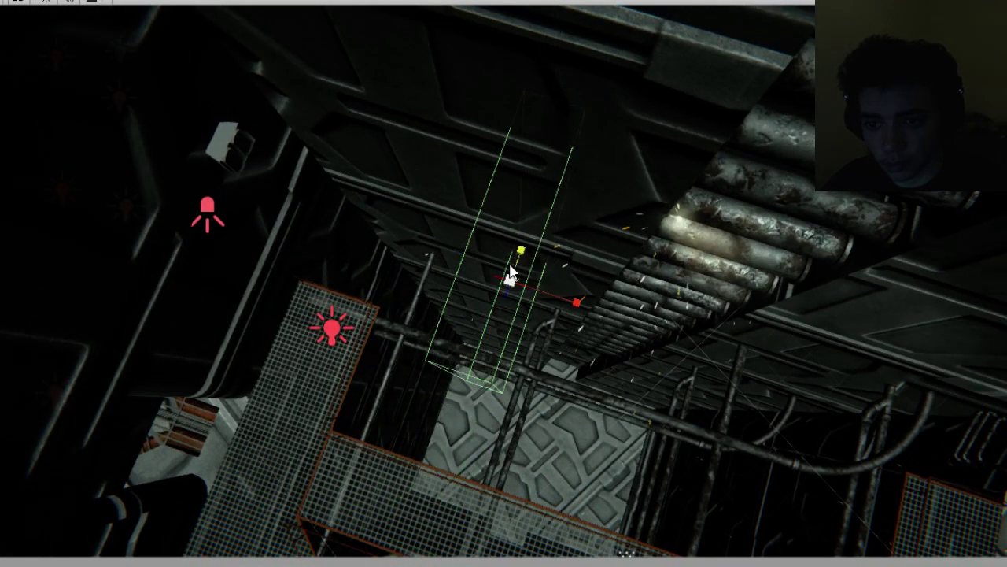
Stretch the collision box into a long block and move it against the wall beside the pipes.
{"action": "left_click_drag", "start_coordinate": [510, 264], "coordinate": [380, 298]}
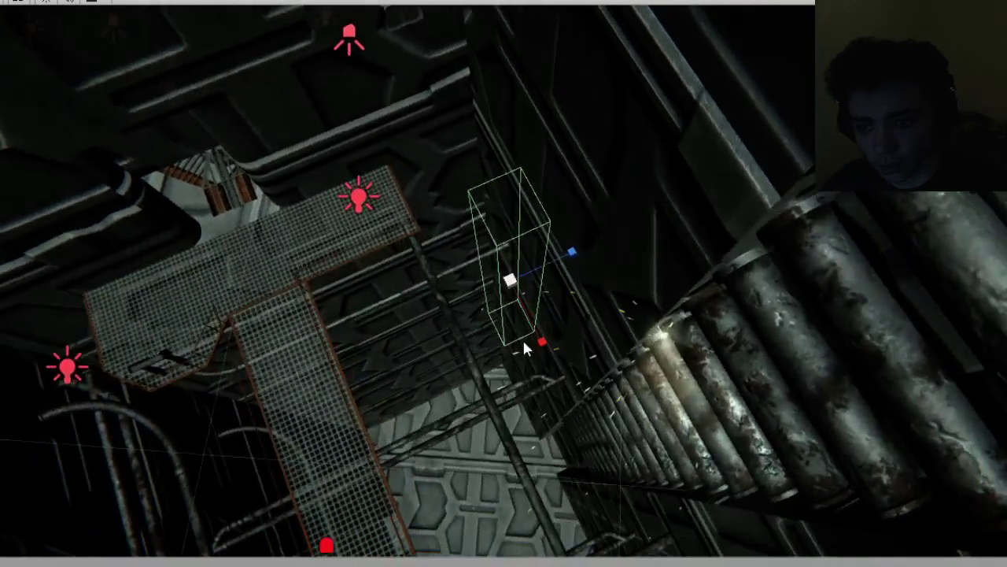
{"action": "left_click_drag", "start_coordinate": [432, 330], "coordinate": [623, 344], "text": "alt"}
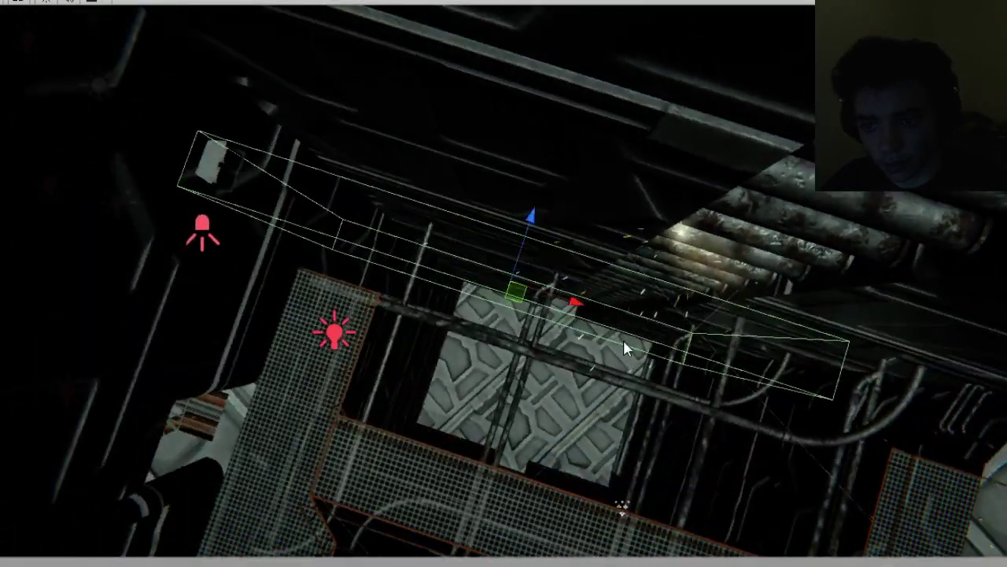
{"action": "left_click_drag", "start_coordinate": [555, 144], "coordinate": [698, 237], "text": "alt"}
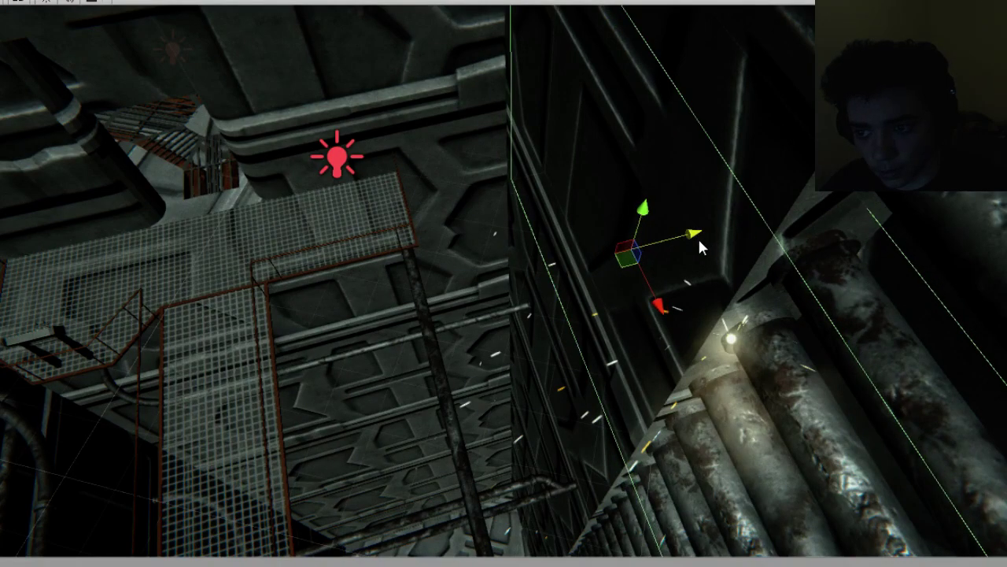
{"action": "left_click_drag", "start_coordinate": [659, 304], "coordinate": [659, 306]}
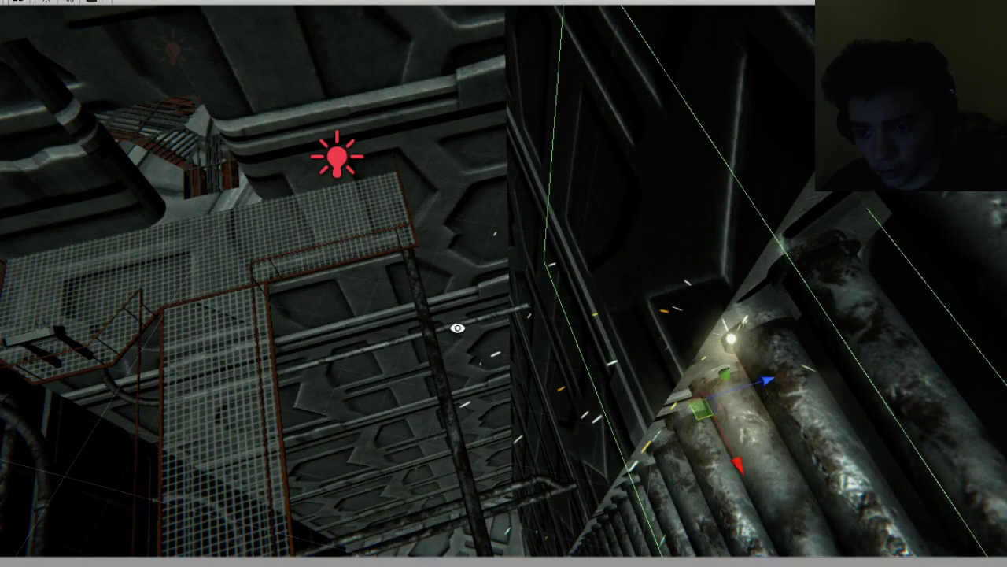
{"action": "left_click_drag", "start_coordinate": [457, 327], "coordinate": [498, 246], "text": "alt"}
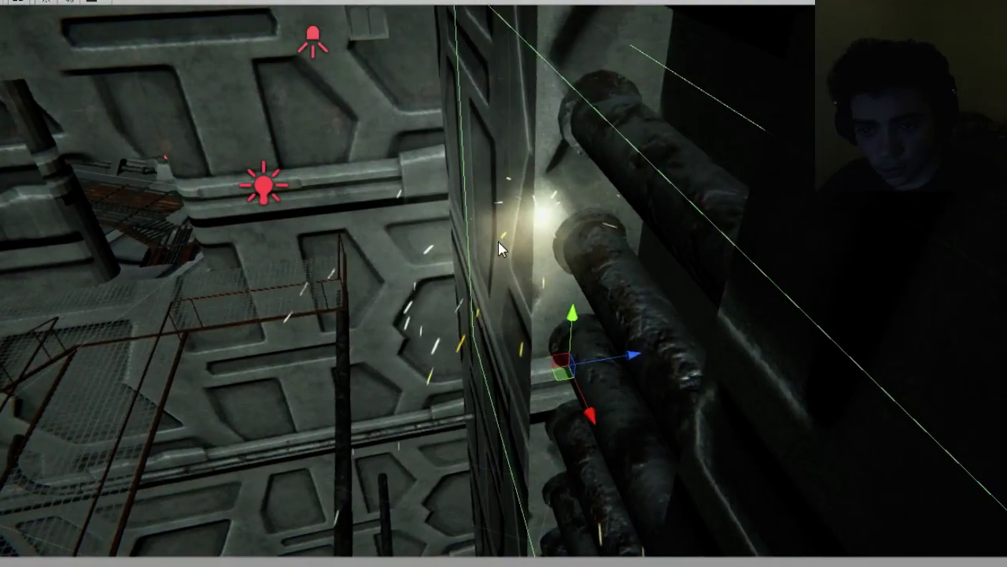
Select the spark effect again, adjust its position at the pipe ends and check the placement from several sides.
{"action": "scroll", "coordinate": [459, 241], "scroll_direction": "up", "scroll_amount": 2}
{"action": "left_click_drag", "start_coordinate": [25, 343], "coordinate": [290, 249], "text": "alt"}
{"action": "left_click", "coordinate": [549, 123]}
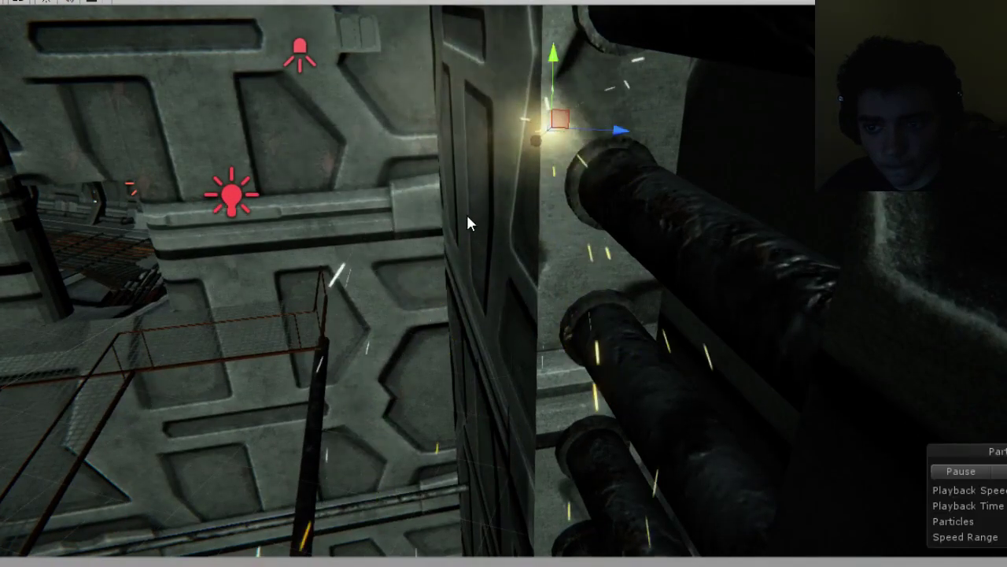
{"action": "left_click_drag", "start_coordinate": [611, 165], "coordinate": [540, 330], "text": "alt"}
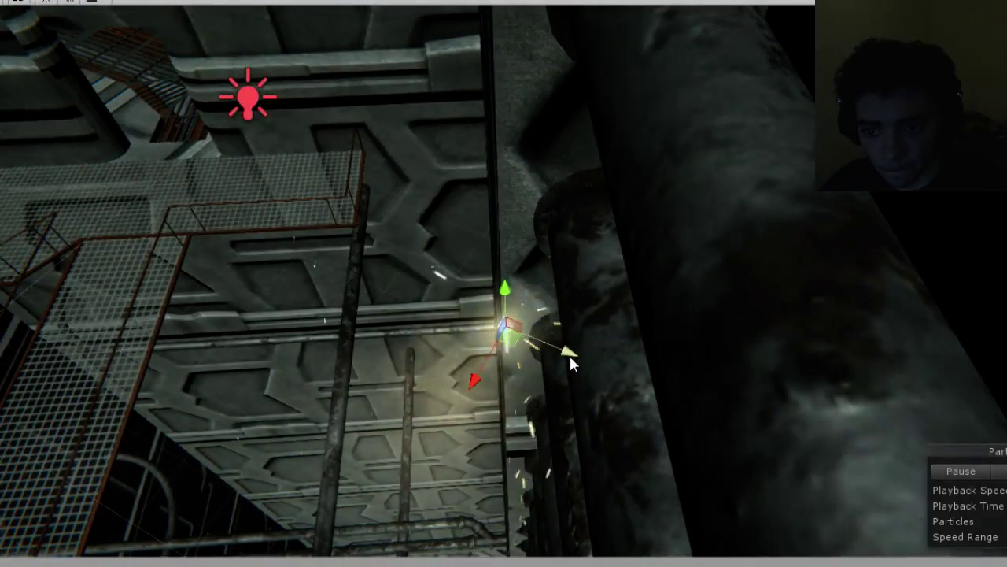
{"action": "left_click_drag", "start_coordinate": [481, 362], "coordinate": [742, 333]}
{"action": "middle_click_drag", "start_coordinate": [739, 350], "coordinate": [584, 430]}
{"action": "scroll", "coordinate": [584, 430], "scroll_direction": "up", "scroll_amount": 2}
{"action": "left_click_drag", "start_coordinate": [586, 430], "coordinate": [506, 565], "text": "alt"}
{"action": "left_click_drag", "start_coordinate": [551, 314], "coordinate": [255, 508], "text": "alt"}
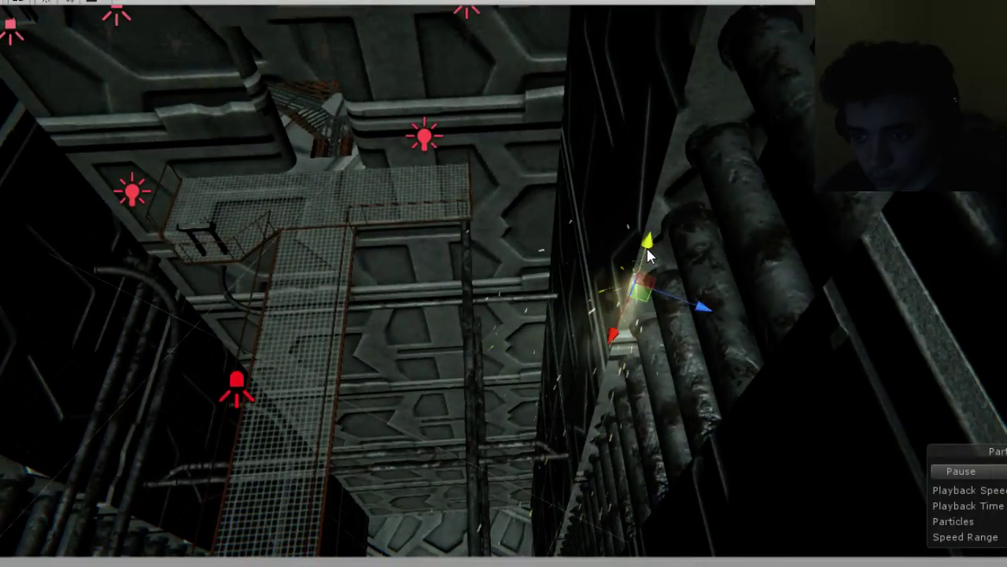
{"action": "left_click_drag", "start_coordinate": [649, 255], "coordinate": [564, 207], "text": "alt"}
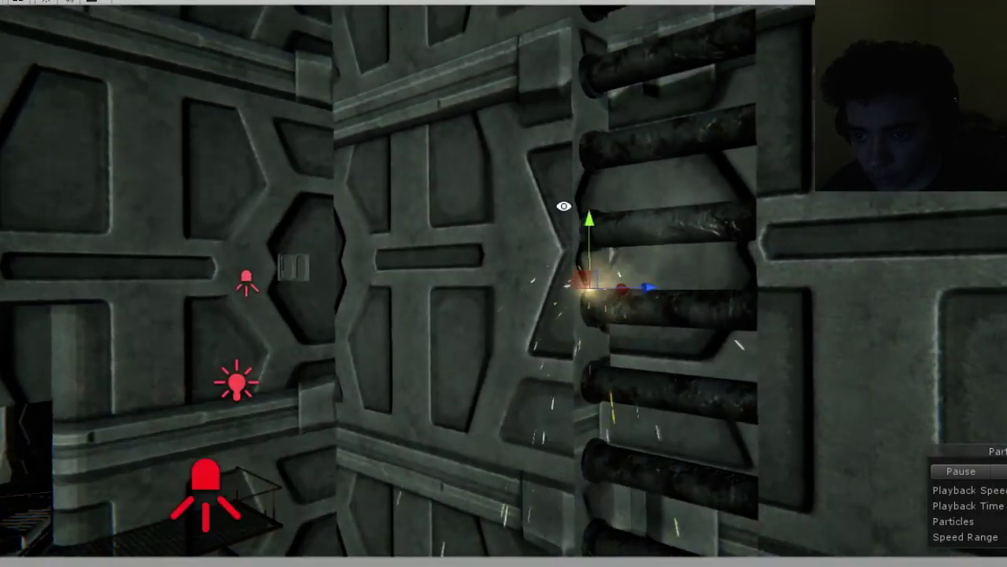
{"action": "left_click_drag", "start_coordinate": [589, 250], "coordinate": [789, 415], "text": "alt"}
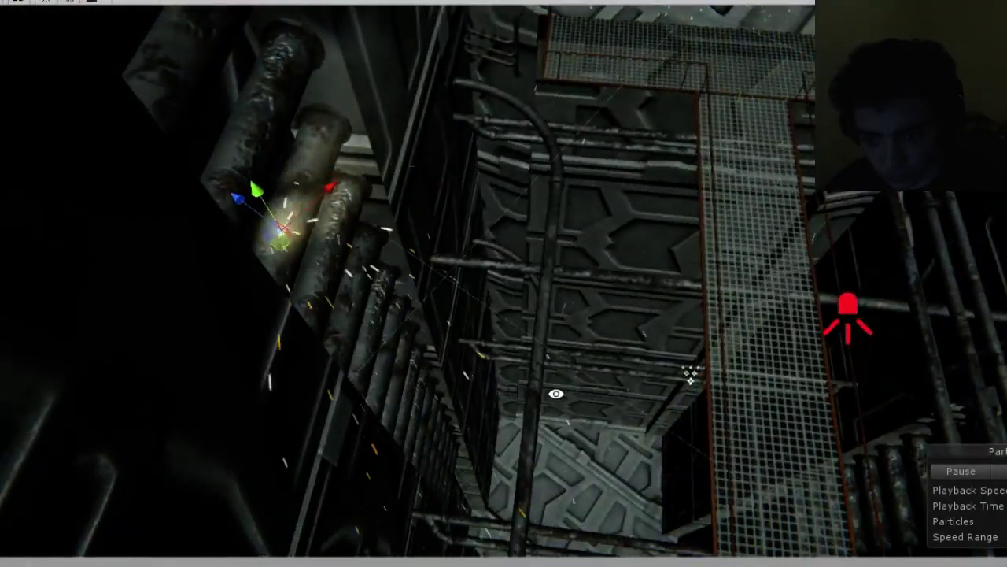
Playtest the corridor briefly and examine the spark effect at the rusty pipe ends from several angles.
{"action": "left_click_drag", "start_coordinate": [556, 394], "coordinate": [377, 460], "text": "alt"}
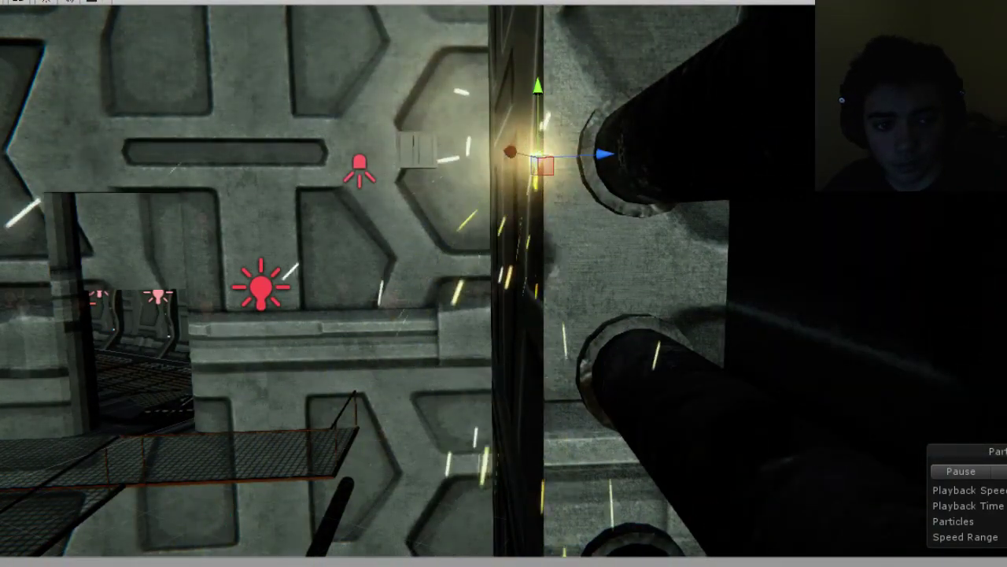
{"action": "left_click_drag", "start_coordinate": [244, 265], "coordinate": [591, 267], "text": "alt"}
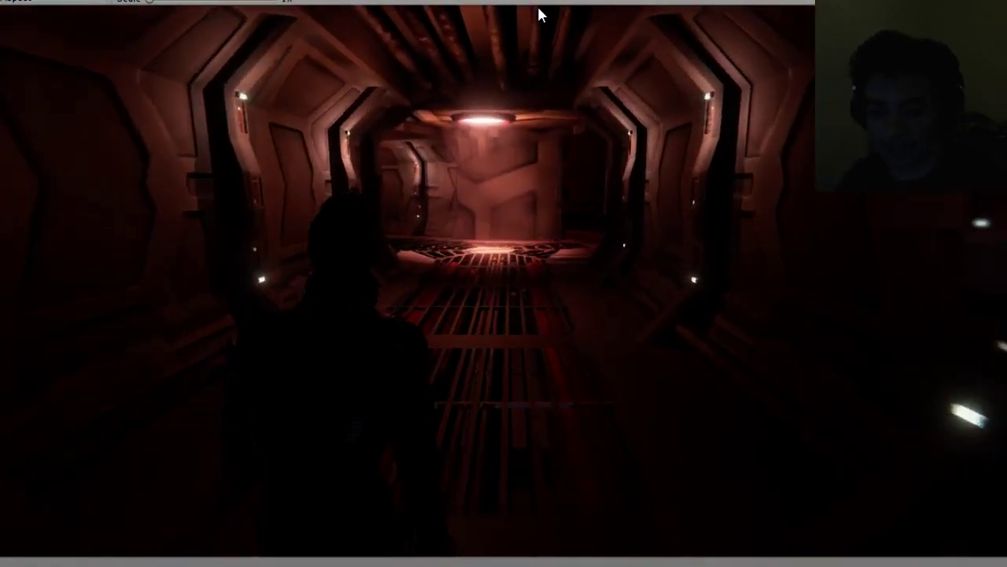
{"action": "key", "text": "w"}
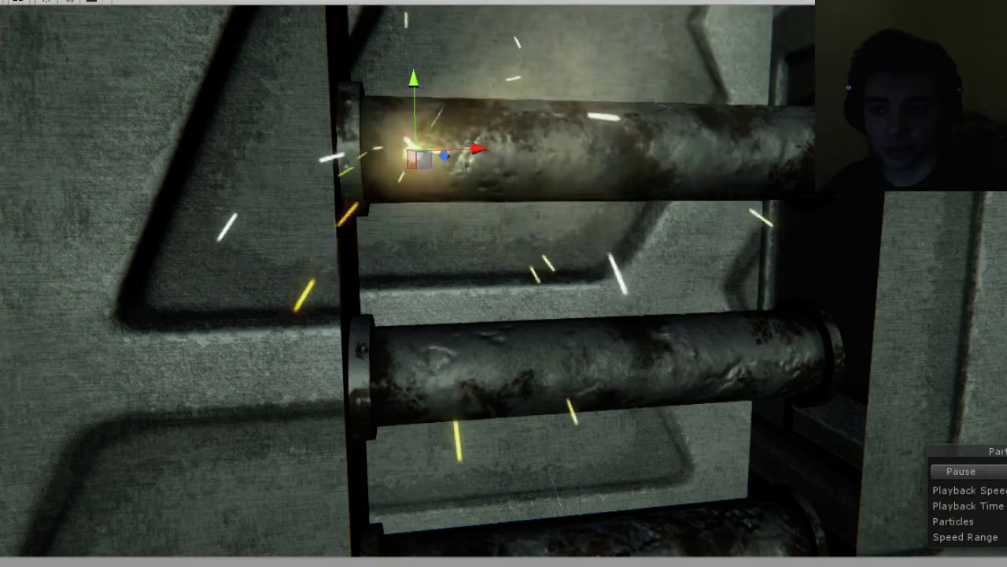
{"action": "left_click_drag", "start_coordinate": [527, 134], "coordinate": [878, 241], "text": "alt"}
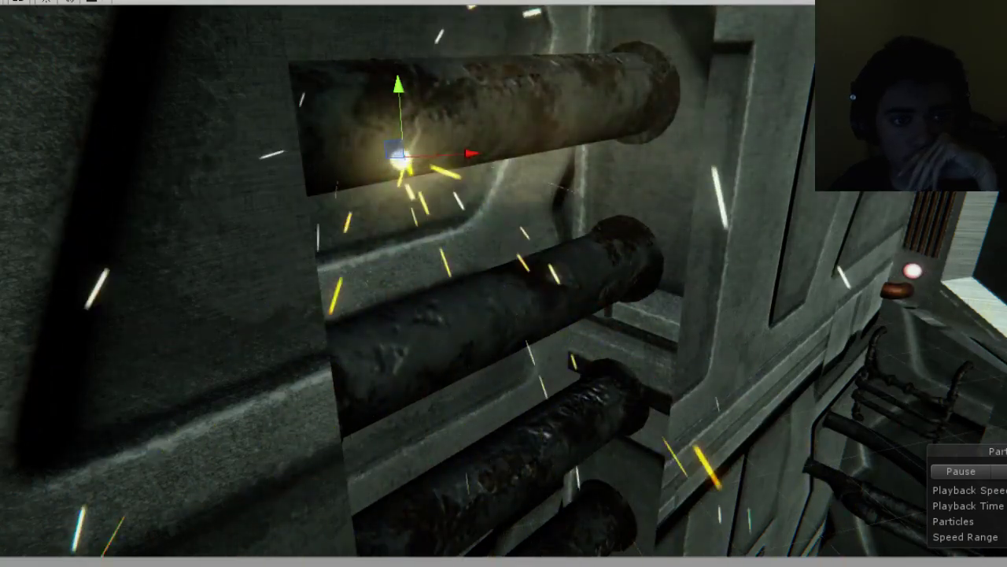
{"action": "key", "text": "q"}
{"action": "left_click_drag", "start_coordinate": [287, 344], "coordinate": [467, 309], "text": "alt"}
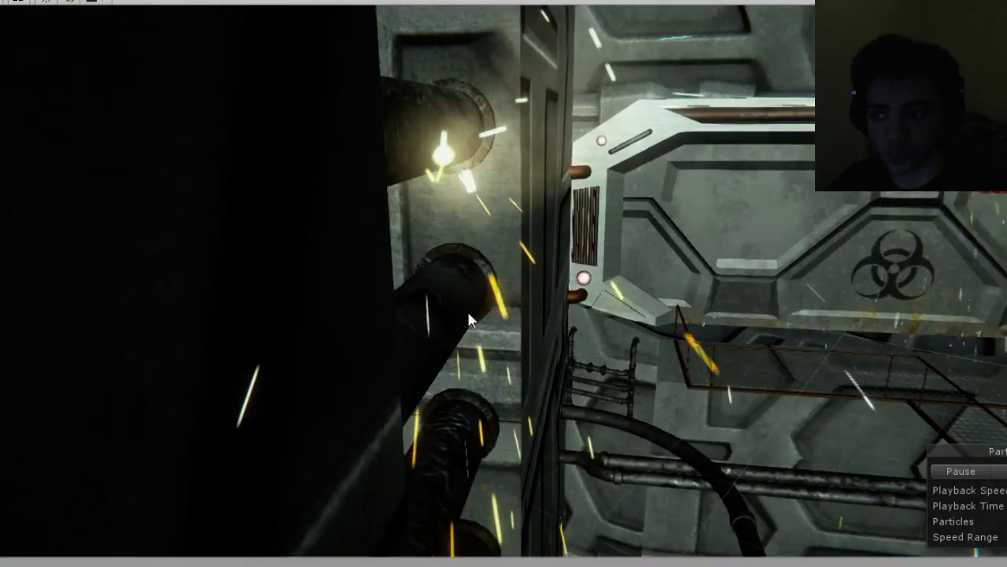
Select the spark effect above the centre light of the Sector 15 door and check its placement there.
{"action": "scroll", "coordinate": [504, 314], "scroll_direction": "down", "scroll_amount": 10}
{"action": "scroll", "coordinate": [519, 302], "scroll_direction": "up", "scroll_amount": 7}
{"action": "scroll", "coordinate": [517, 299], "scroll_direction": "up", "scroll_amount": 5}
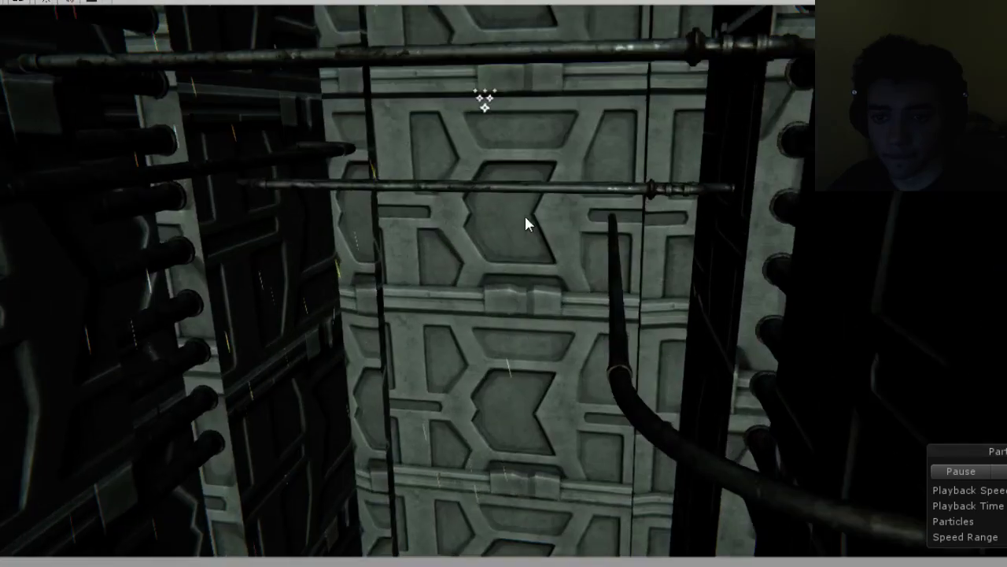
{"action": "middle_click_drag", "start_coordinate": [525, 216], "coordinate": [556, 498]}
{"action": "middle_click_drag", "start_coordinate": [550, 269], "coordinate": [547, 363]}
{"action": "scroll", "coordinate": [547, 361], "scroll_direction": "up", "scroll_amount": 4}
{"action": "scroll", "coordinate": [548, 362], "scroll_direction": "up", "scroll_amount": 6}
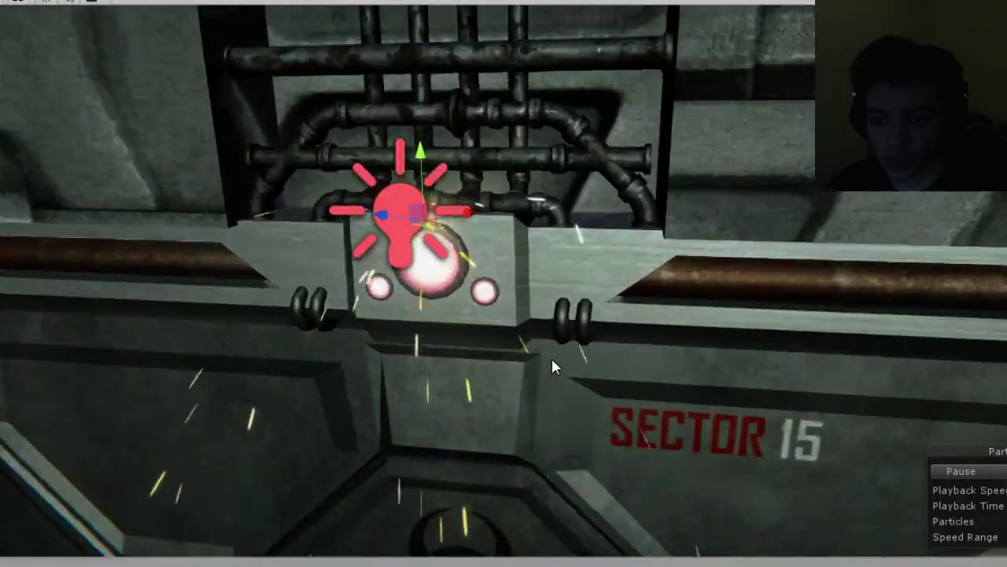
{"action": "left_click_drag", "start_coordinate": [553, 365], "coordinate": [495, 298], "text": "alt"}
{"action": "middle_click_drag", "start_coordinate": [495, 296], "coordinate": [614, 358]}
{"action": "left_click_drag", "start_coordinate": [615, 358], "coordinate": [579, 334], "text": "alt"}
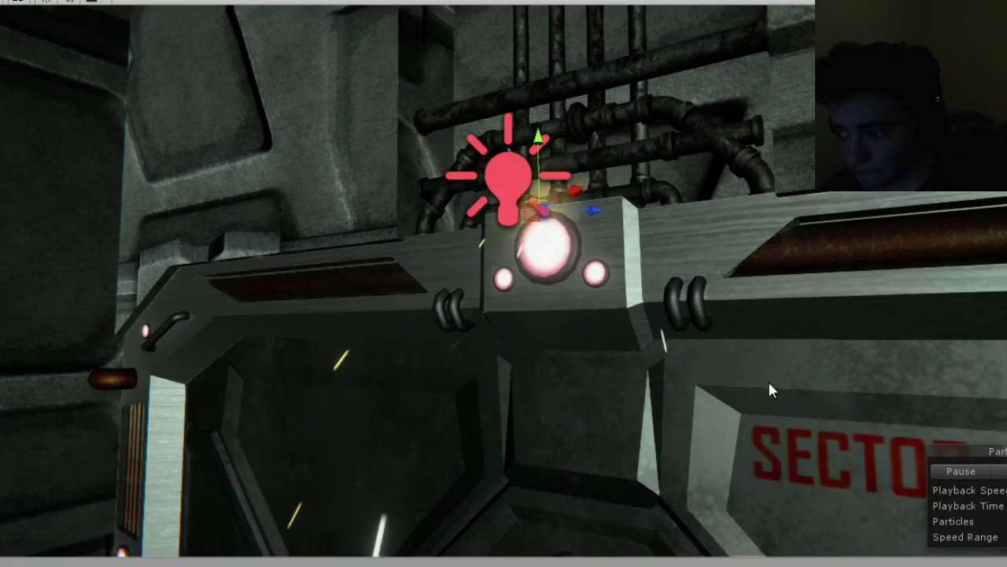
Bring a spark effect over to the corridors and lower it at their junction, near the round ceiling lamp.
{"action": "right_click_drag", "start_coordinate": [505, 358], "coordinate": [690, 188]}
{"action": "right_click_drag", "start_coordinate": [564, 225], "coordinate": [806, 207]}
{"action": "scroll", "coordinate": [805, 206], "scroll_direction": "down", "scroll_amount": 5}
{"action": "middle_click_drag", "start_coordinate": [531, 247], "coordinate": [682, 256]}
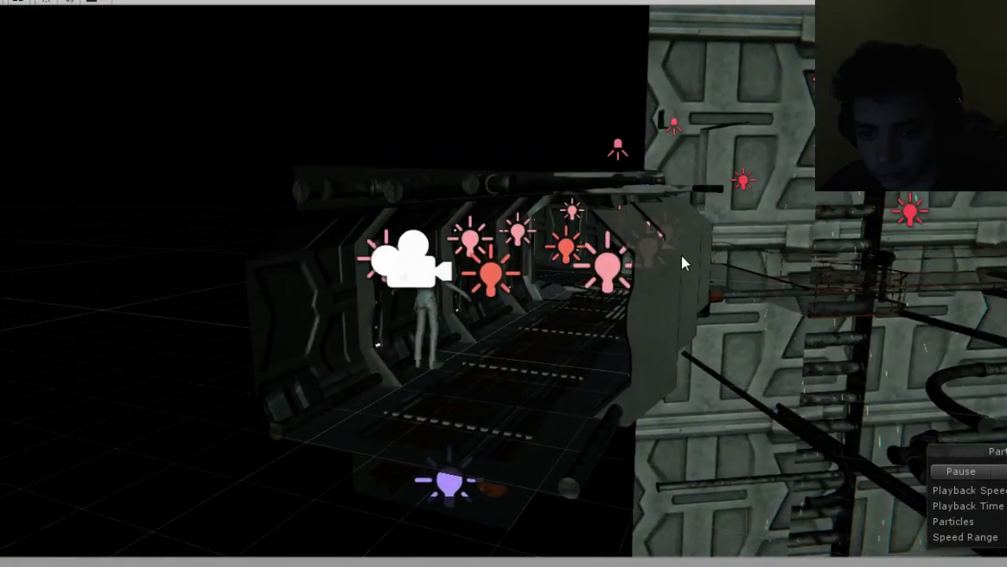
{"action": "scroll", "coordinate": [683, 254], "scroll_direction": "up", "scroll_amount": 5}
{"action": "left_click_drag", "start_coordinate": [686, 254], "coordinate": [462, 273], "text": "alt"}
{"action": "right_click_drag", "start_coordinate": [461, 272], "coordinate": [818, 323]}
{"action": "middle_click_drag", "start_coordinate": [817, 323], "coordinate": [828, 299]}
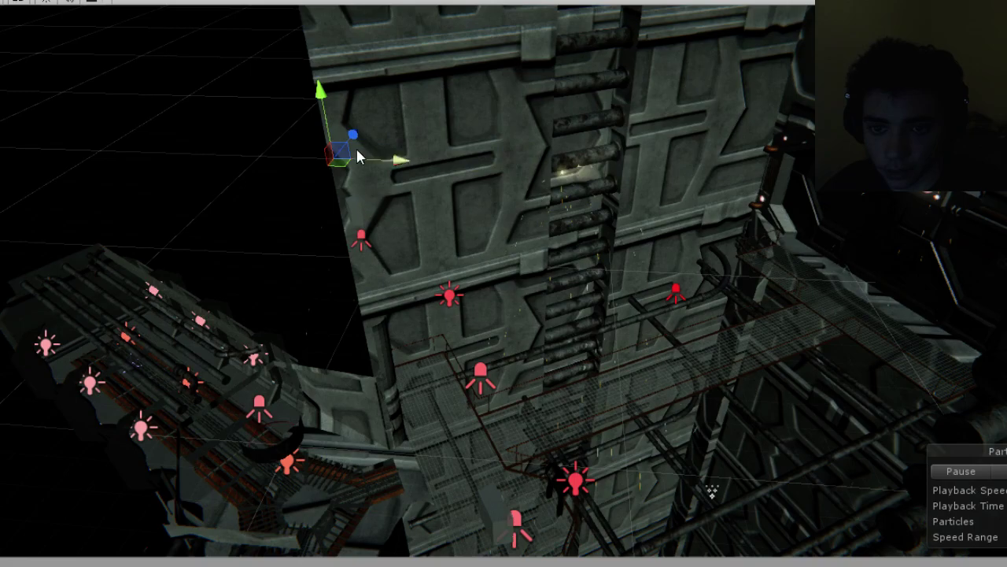
{"action": "right_click_drag", "start_coordinate": [256, 374], "coordinate": [413, 196]}
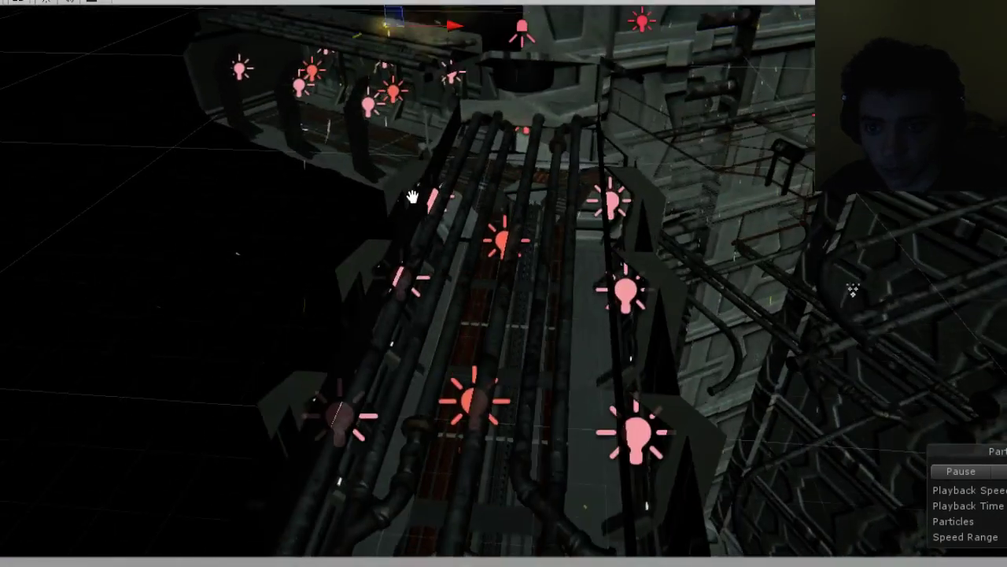
{"action": "right_click_drag", "start_coordinate": [440, 84], "coordinate": [480, 102]}
{"action": "left_click", "coordinate": [526, 105]}
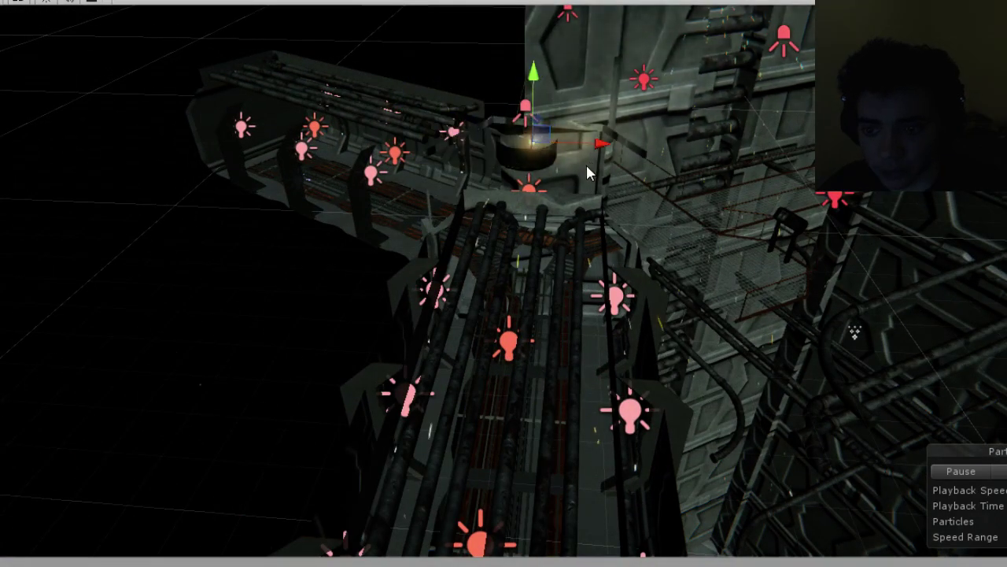
{"action": "left_click_drag", "start_coordinate": [531, 98], "coordinate": [553, 246]}
{"action": "key", "text": "f"}
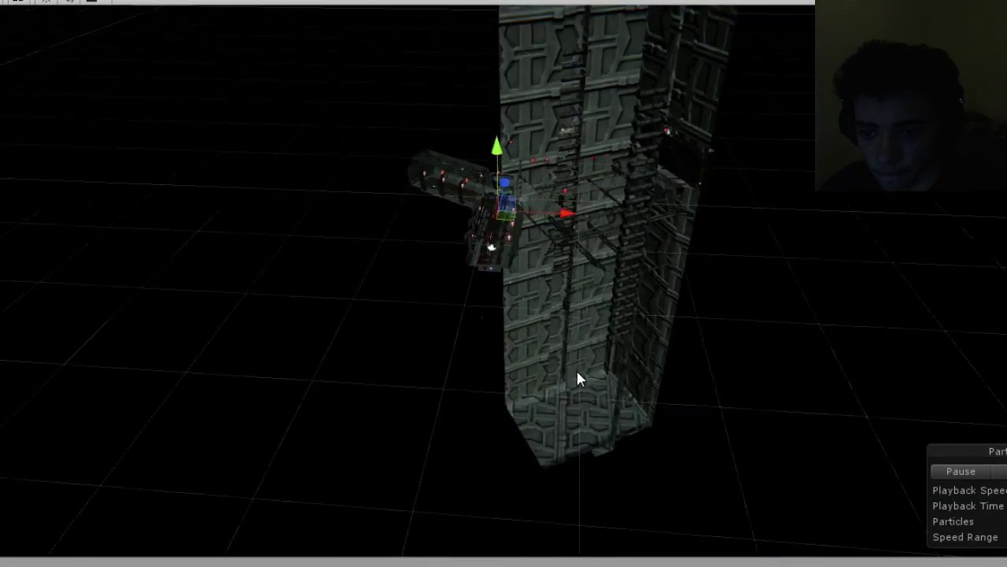
Lower the sparks inside the corridor and position them against the small light fixture on the side wall.
{"action": "scroll", "coordinate": [536, 296], "scroll_direction": "up", "scroll_amount": 15}
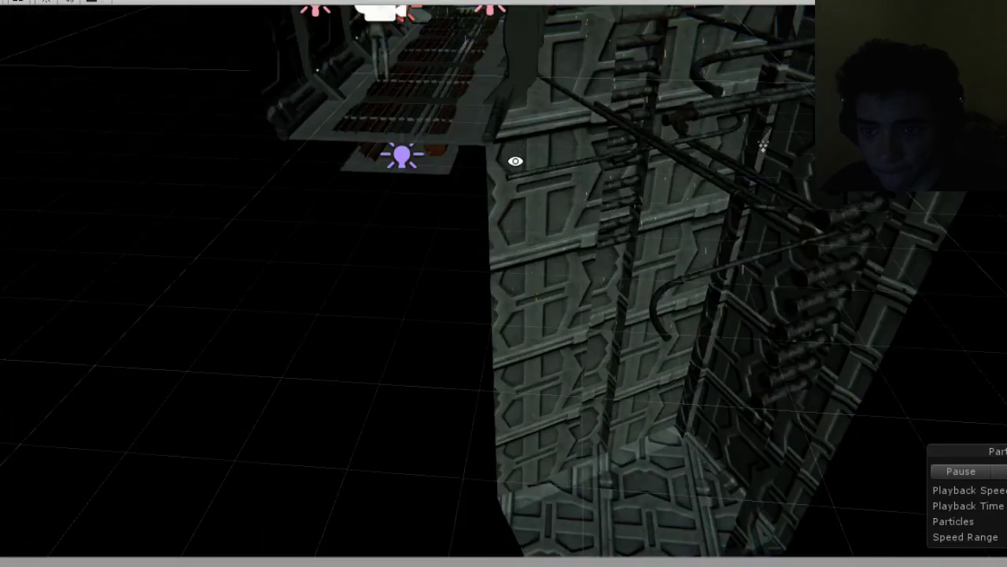
{"action": "right_click_drag", "start_coordinate": [514, 161], "coordinate": [582, 346]}
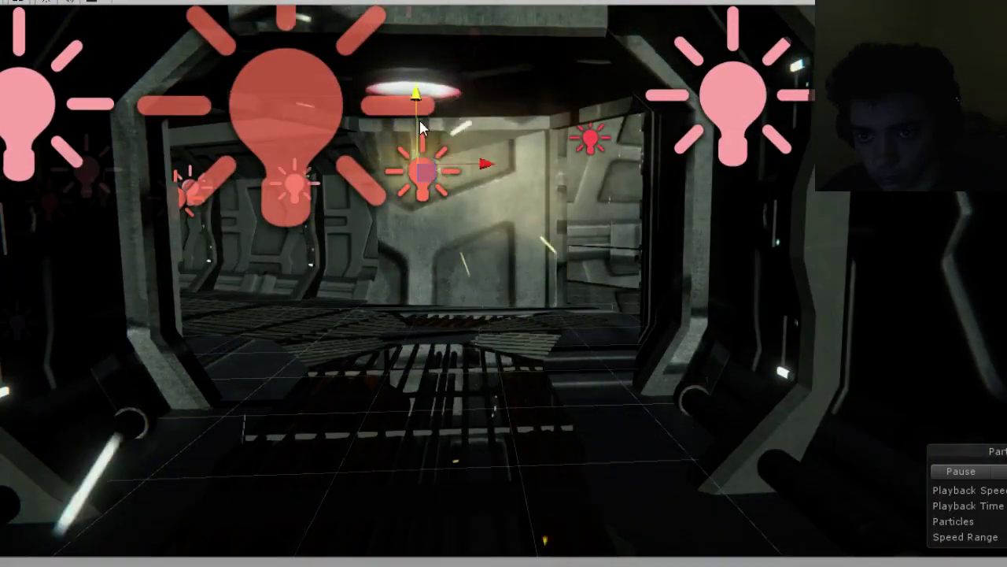
{"action": "left_click_drag", "start_coordinate": [419, 119], "coordinate": [420, 270]}
{"action": "left_click_drag", "start_coordinate": [502, 276], "coordinate": [855, 275]}
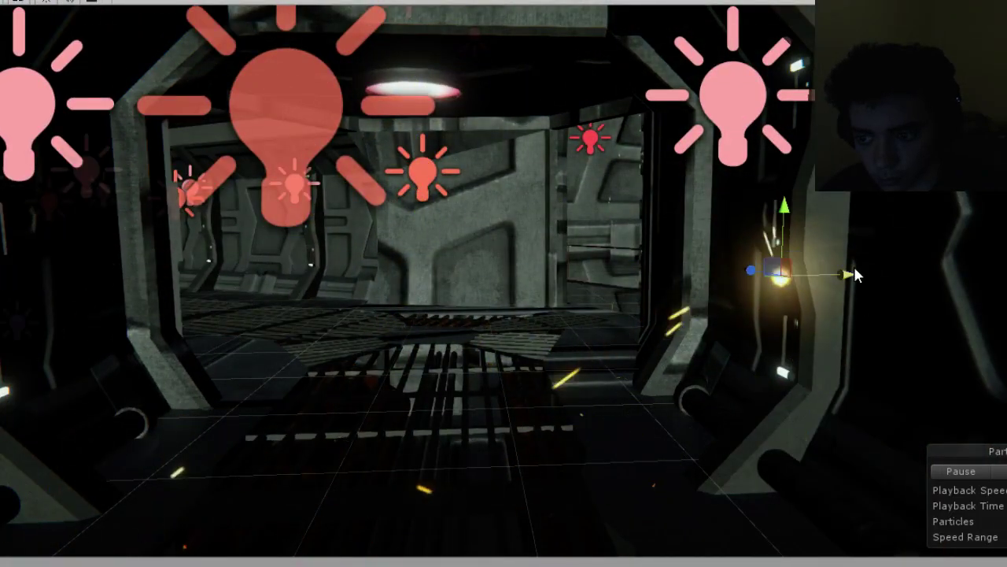
{"action": "right_click_drag", "start_coordinate": [851, 306], "coordinate": [405, 197]}
{"action": "left_click_drag", "start_coordinate": [406, 193], "coordinate": [497, 169]}
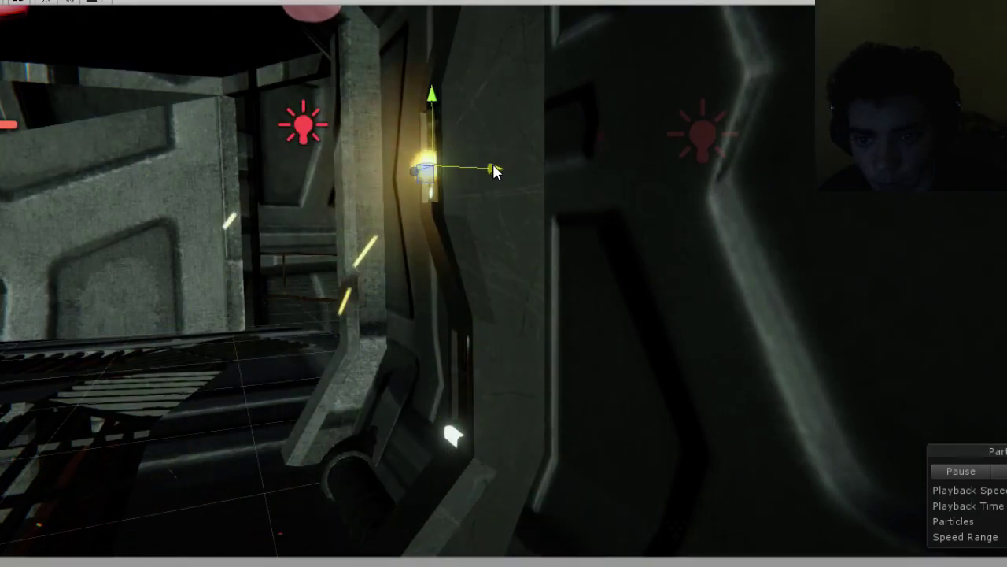
{"action": "right_click_drag", "start_coordinate": [491, 172], "coordinate": [545, 324]}
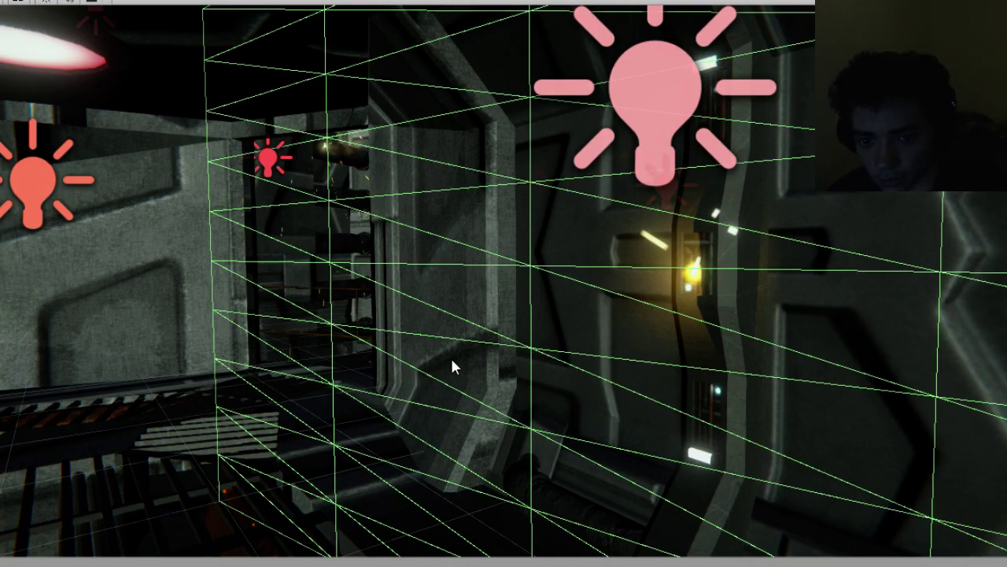
Select the invisible collision planes around the corridors and make them visible in the scene.
{"action": "left_click_drag", "start_coordinate": [451, 360], "coordinate": [713, 418], "text": "alt"}
{"action": "scroll", "coordinate": [510, 442], "scroll_direction": "down", "scroll_amount": 10}
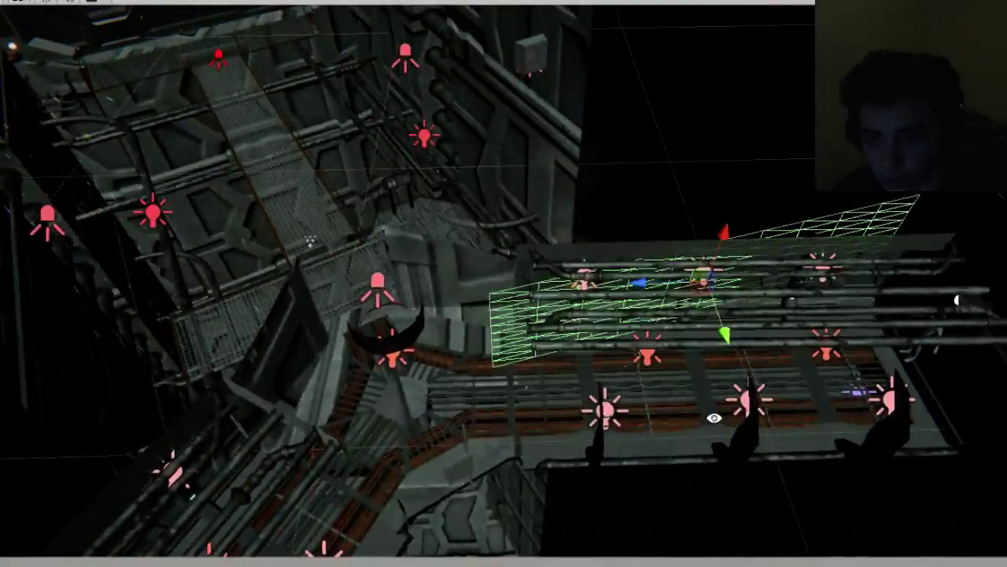
{"action": "right_click_drag", "start_coordinate": [714, 417], "coordinate": [318, 232]}
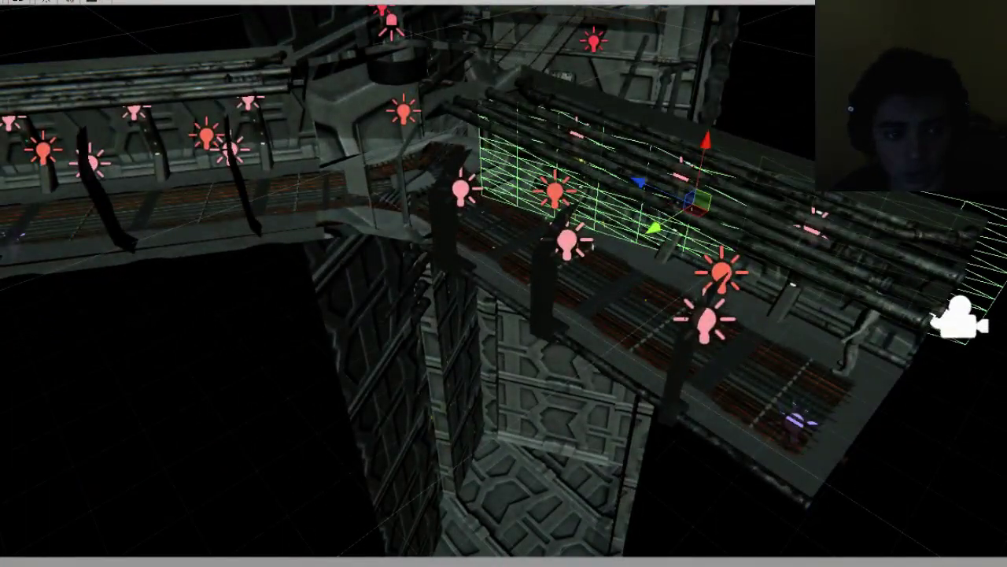
{"action": "left_click", "coordinate": [335, 255]}
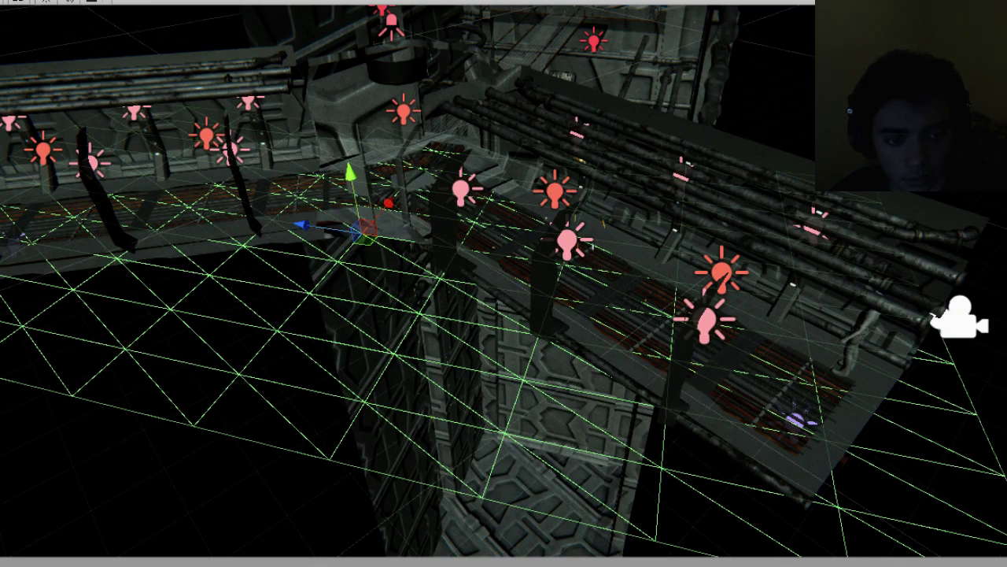
{"action": "left_click", "coordinate": [563, 77]}
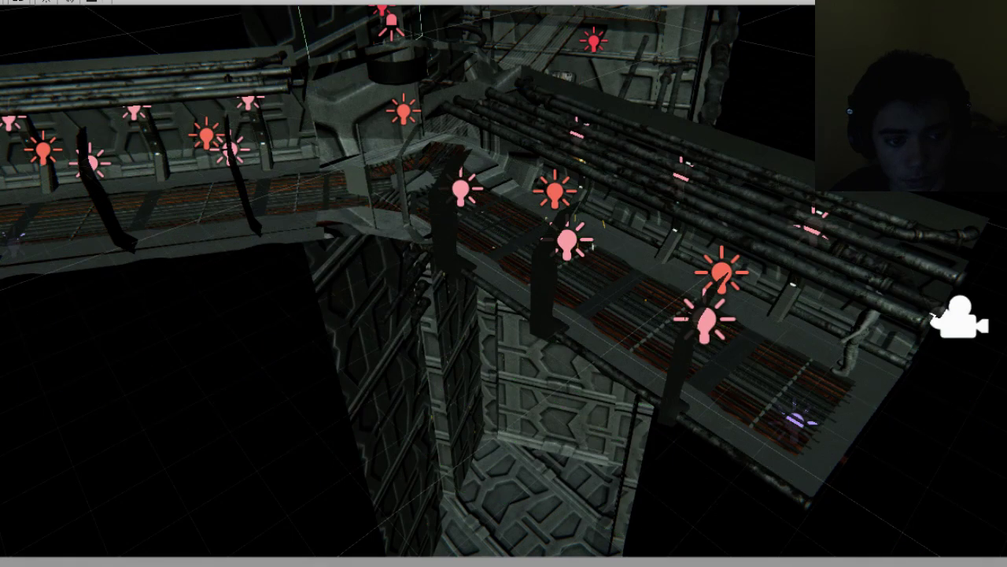
{"action": "left_click", "coordinate": [592, 246]}
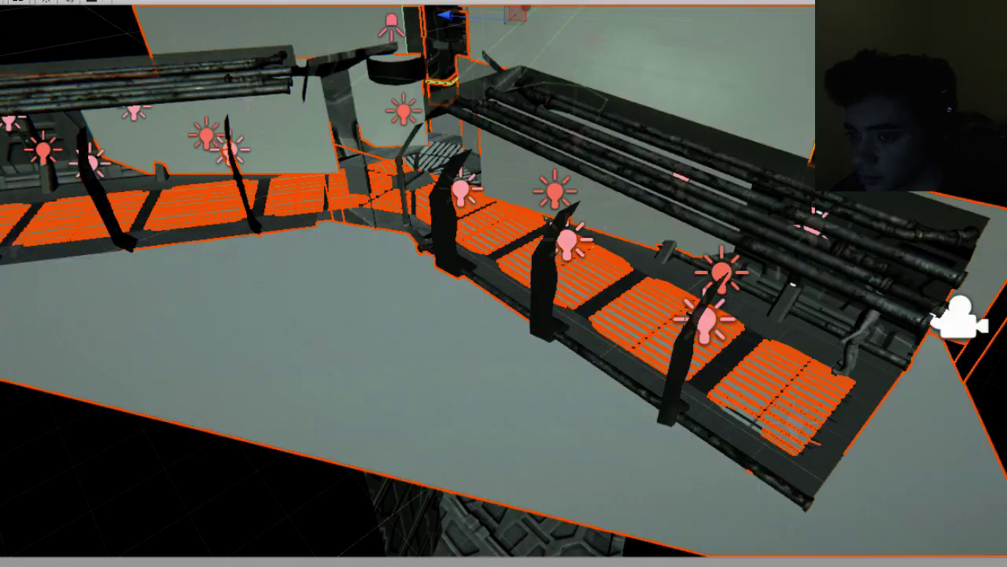
Rotate the slanted collision plane so that it runs parallel to the corridor's side wall with the sparks.
{"action": "left_click_drag", "start_coordinate": [847, 236], "coordinate": [673, 310], "text": "alt"}
{"action": "left_click", "coordinate": [726, 227]}
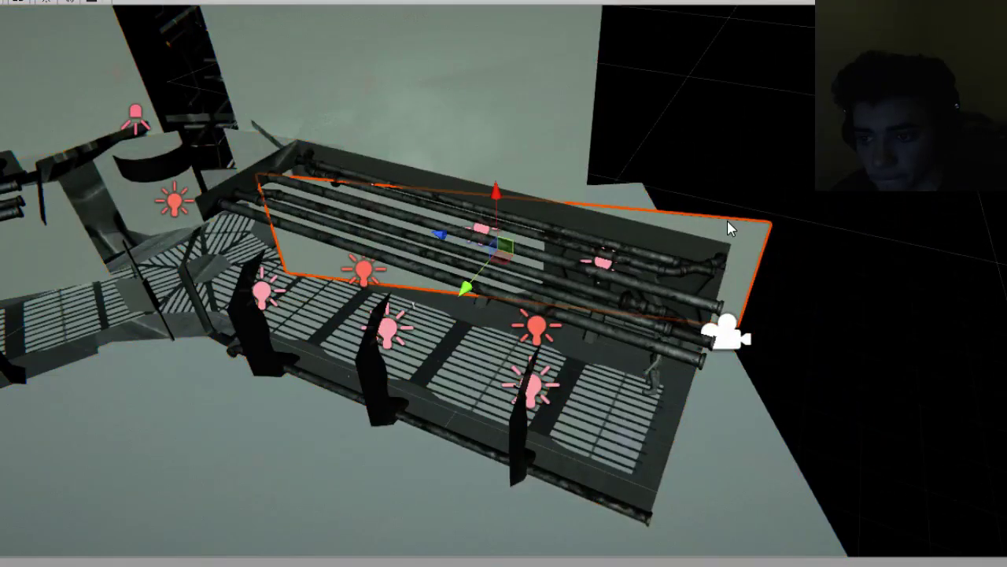
{"action": "key", "text": "f"}
{"action": "key", "text": "e"}
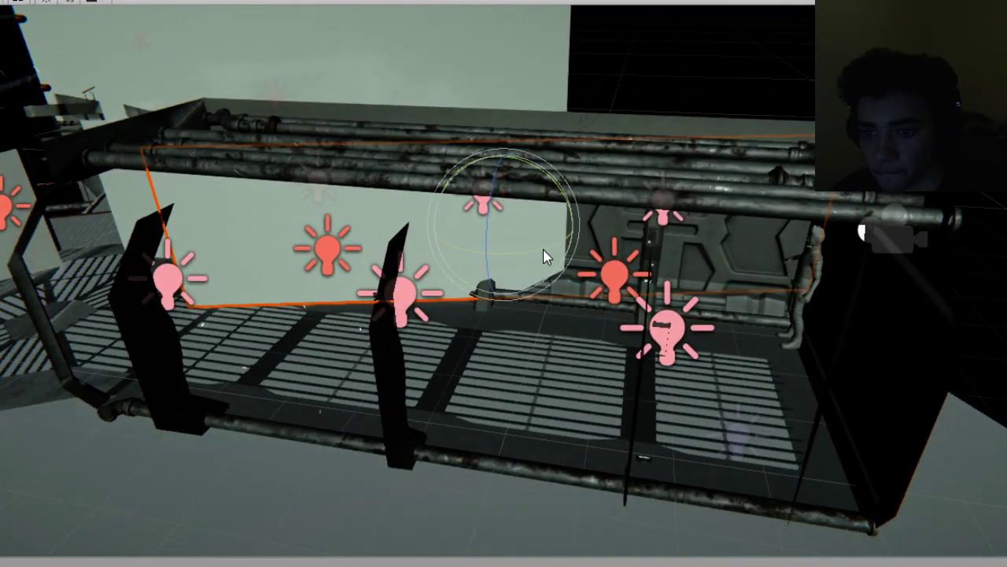
{"action": "left_click_drag", "start_coordinate": [520, 263], "coordinate": [512, 268]}
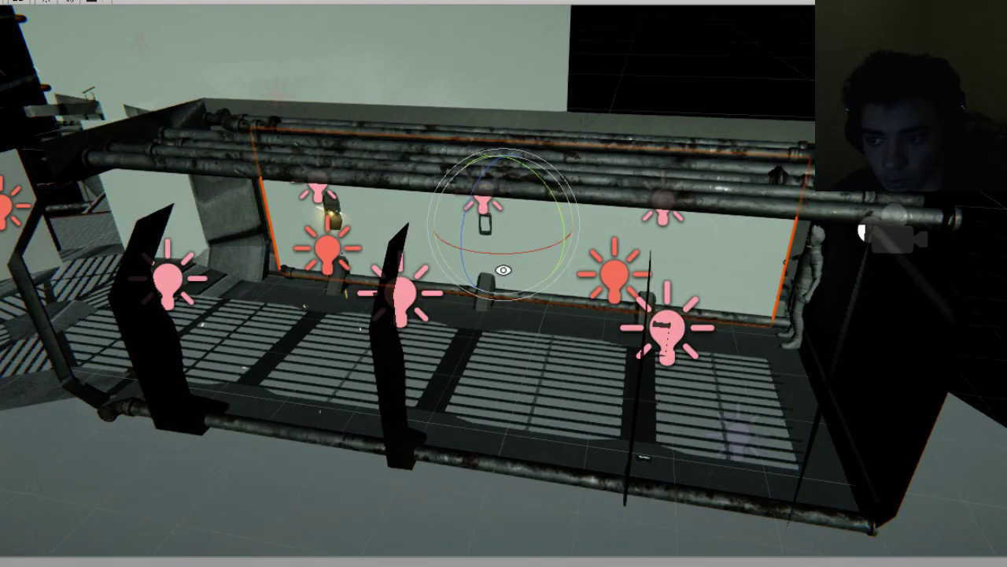
Straighten the collision planes at the corridor's end behind the character and along the opposite side wall.
{"action": "left_click_drag", "start_coordinate": [503, 271], "coordinate": [748, 197], "text": "alt"}
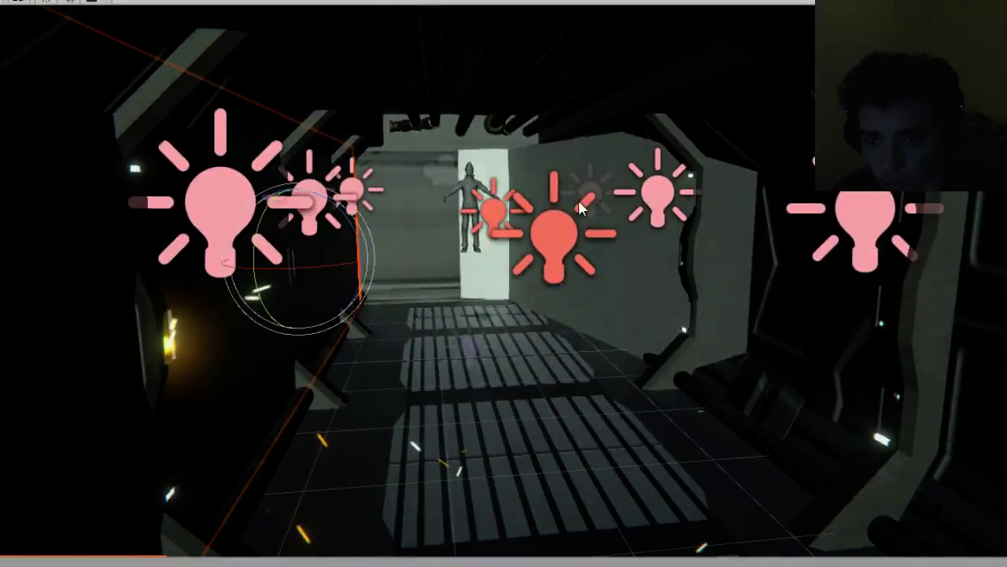
{"action": "left_click_drag", "start_coordinate": [431, 230], "coordinate": [465, 240]}
{"action": "left_click", "coordinate": [627, 321]}
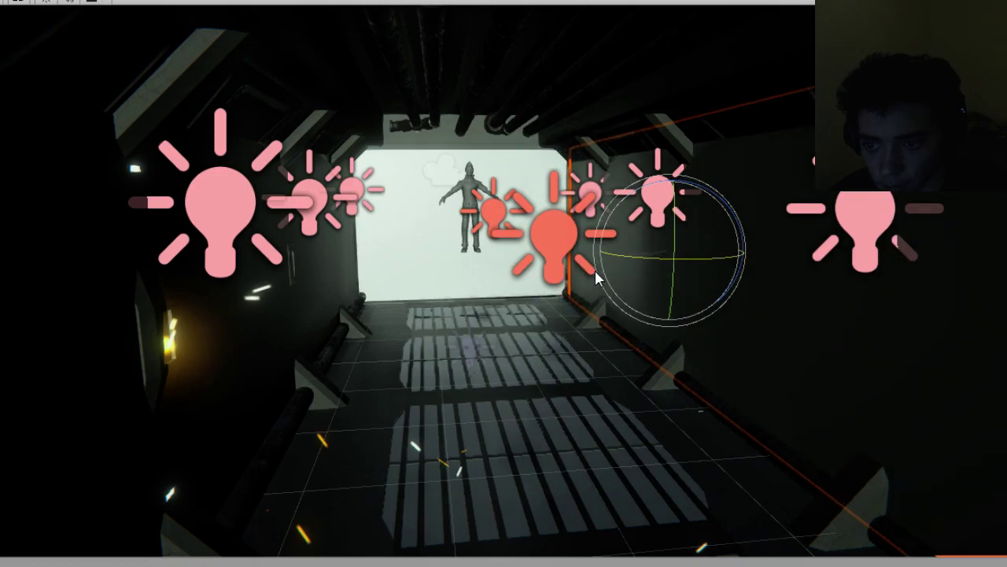
Rotate the next corridor side-wall collision plane to line it up with the wall beneath the ceiling pipes.
{"action": "left_click_drag", "start_coordinate": [594, 271], "coordinate": [731, 292], "text": "alt"}
{"action": "left_click_drag", "start_coordinate": [292, 245], "coordinate": [679, 247], "text": "alt"}
{"action": "middle_click_drag", "start_coordinate": [679, 248], "coordinate": [700, 344]}
{"action": "left_click_drag", "start_coordinate": [701, 344], "coordinate": [718, 289], "text": "alt"}
{"action": "left_click", "coordinate": [584, 285]}
{"action": "middle_click_drag", "start_coordinate": [717, 290], "coordinate": [667, 220]}
{"action": "left_click_drag", "start_coordinate": [711, 203], "coordinate": [763, 187]}
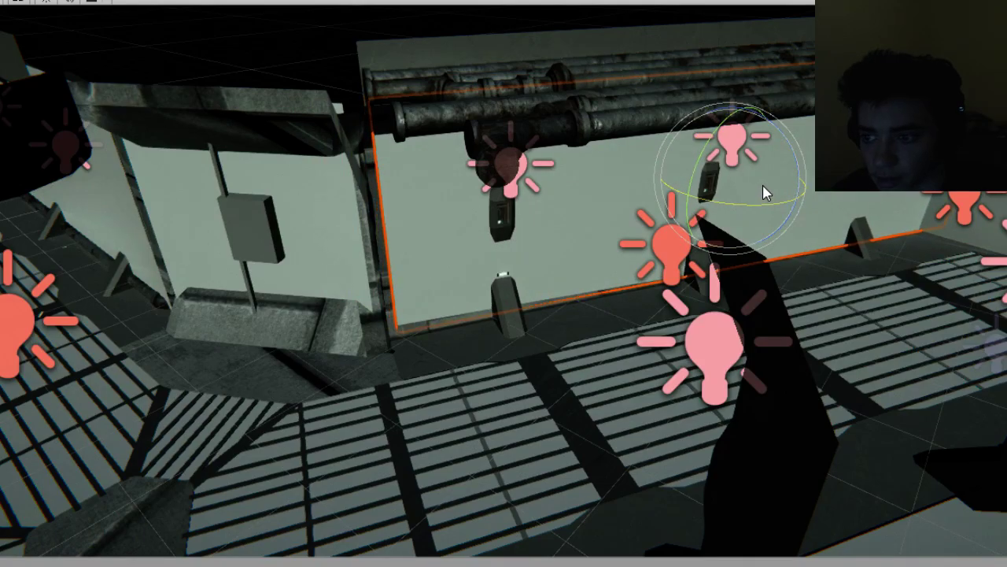
{"action": "right_click_drag", "start_coordinate": [765, 191], "coordinate": [649, 124]}
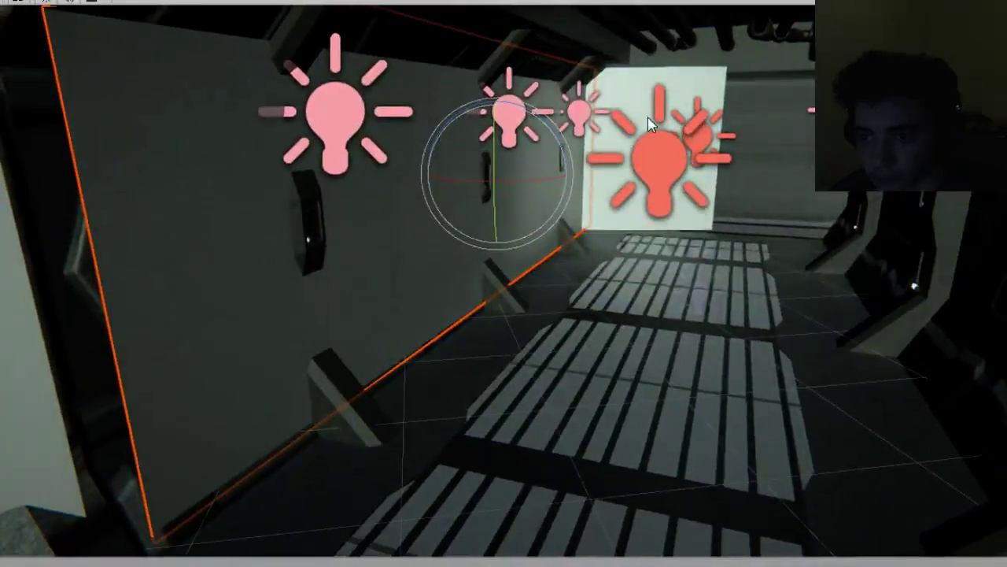
Rotate the collision plane closing off the corridor's end square to it and select the side-wall plane.
{"action": "left_click", "coordinate": [630, 83]}
{"action": "left_click", "coordinate": [693, 157]}
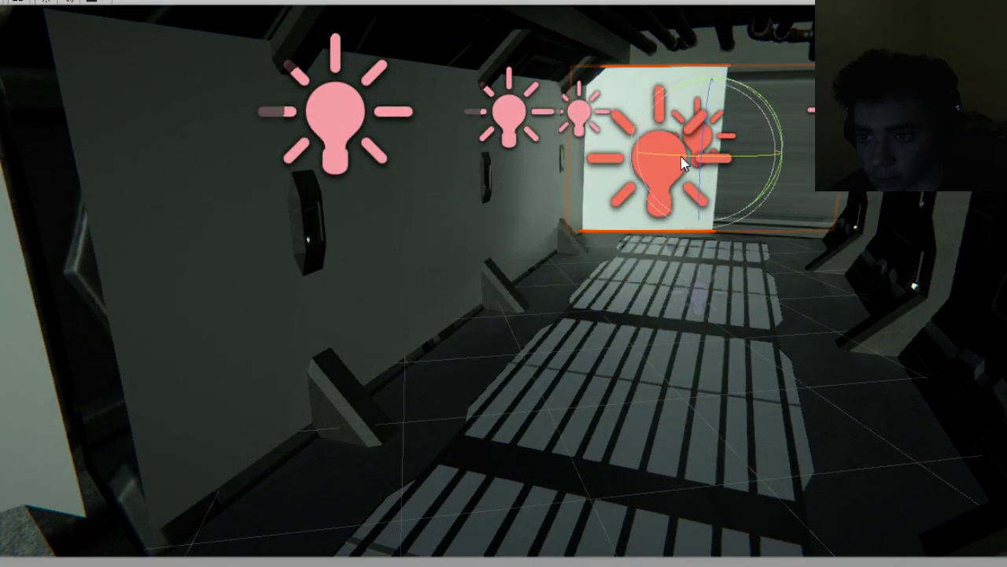
{"action": "middle_click_drag", "start_coordinate": [661, 161], "coordinate": [454, 188]}
{"action": "left_click_drag", "start_coordinate": [483, 211], "coordinate": [638, 175], "text": "alt"}
{"action": "left_click", "coordinate": [666, 217]}
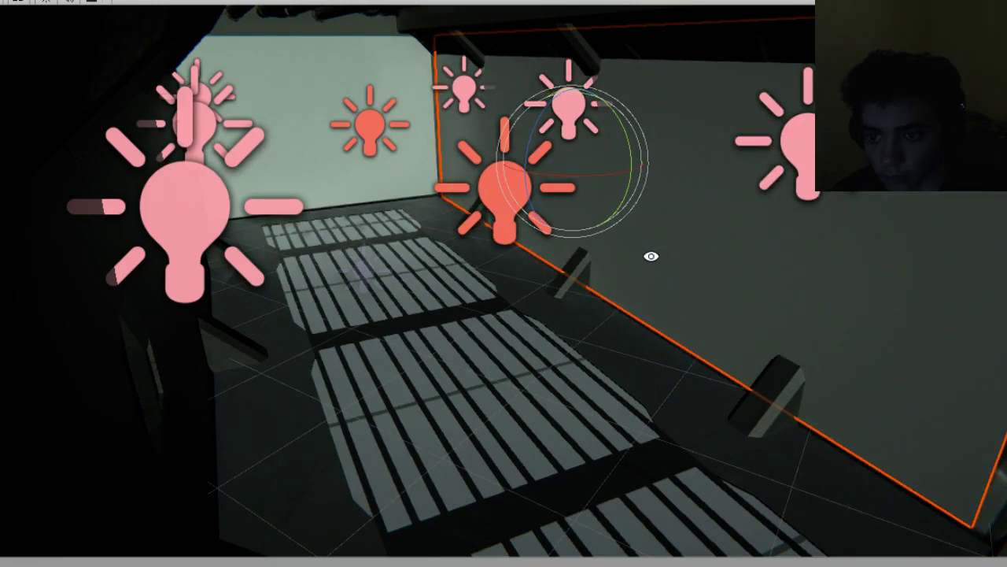
Select the collision planes at the corridor junction and rotate the one beside the round lamp towards the angled wall.
{"action": "left_click_drag", "start_coordinate": [650, 256], "coordinate": [605, 214], "text": "alt"}
{"action": "scroll", "coordinate": [606, 214], "scroll_direction": "down", "scroll_amount": 6}
{"action": "left_click", "coordinate": [757, 254]}
{"action": "left_click_drag", "start_coordinate": [757, 254], "coordinate": [790, 376], "text": "alt"}
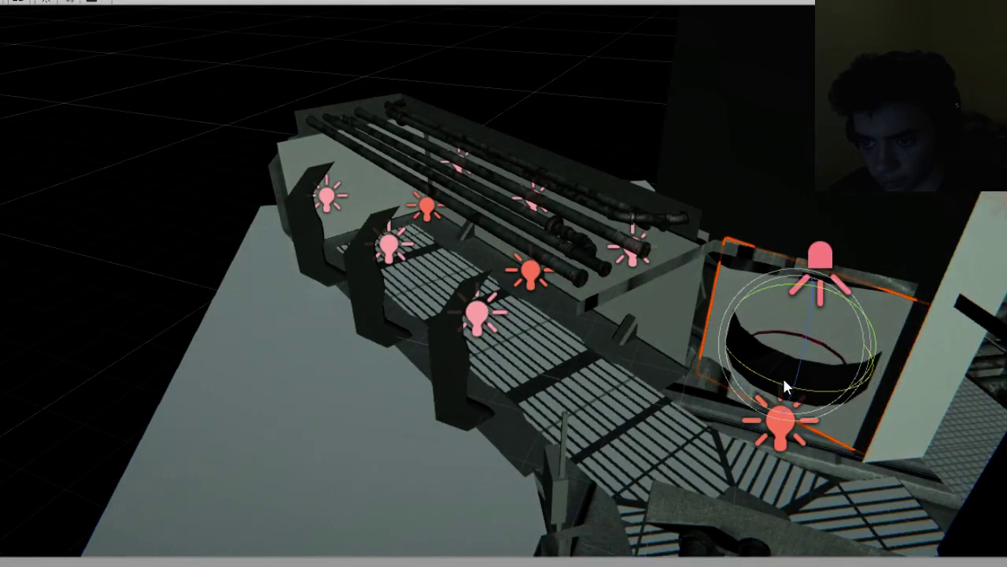
{"action": "right_click_drag", "start_coordinate": [713, 366], "coordinate": [541, 227]}
{"action": "left_click", "coordinate": [443, 232]}
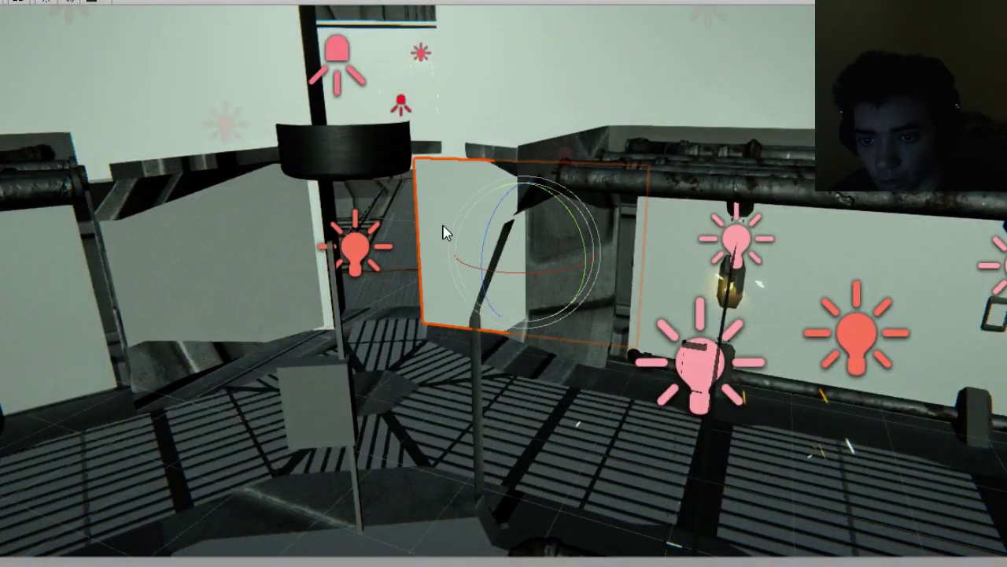
{"action": "left_click_drag", "start_coordinate": [519, 283], "coordinate": [470, 299]}
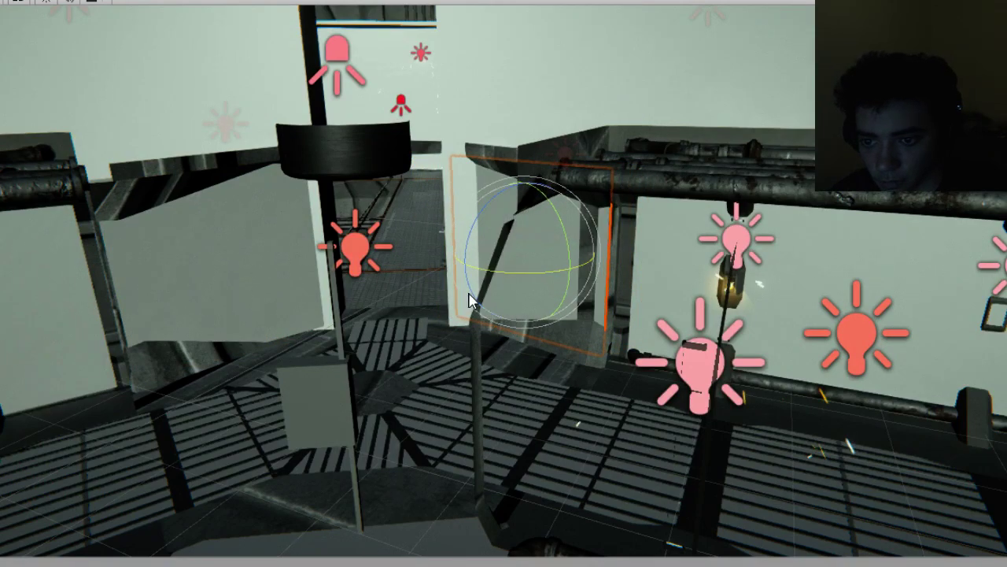
Examine the corridor's collision planes from outside and up close beside the sparking wall lamp.
{"action": "left_click_drag", "start_coordinate": [589, 312], "coordinate": [449, 209], "text": "alt"}
{"action": "scroll", "coordinate": [472, 247], "scroll_direction": "down", "scroll_amount": 5}
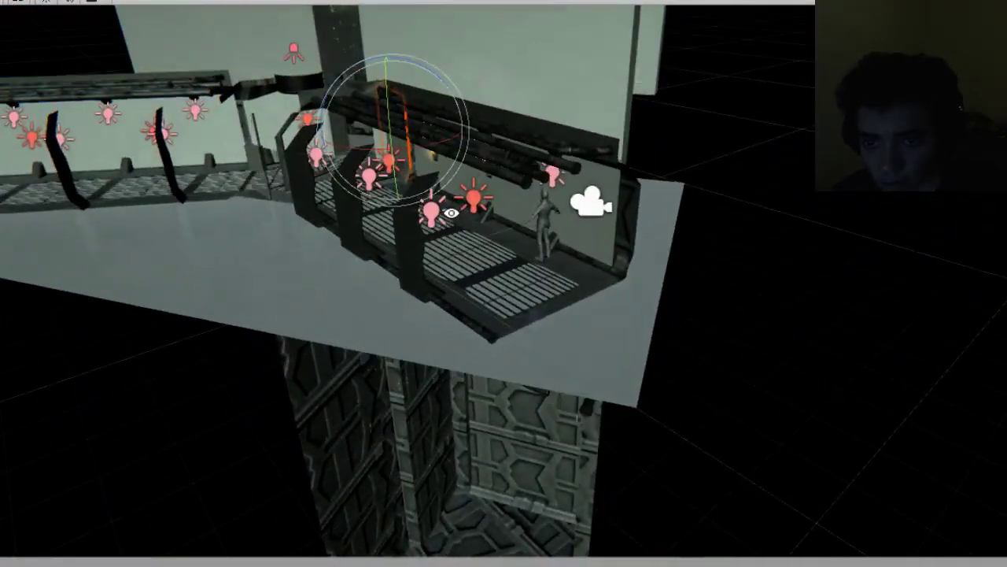
{"action": "scroll", "coordinate": [446, 197], "scroll_direction": "up", "scroll_amount": 5}
{"action": "scroll", "coordinate": [447, 198], "scroll_direction": "up", "scroll_amount": 3}
{"action": "middle_click_drag", "start_coordinate": [449, 201], "coordinate": [517, 295]}
{"action": "scroll", "coordinate": [517, 295], "scroll_direction": "up", "scroll_amount": 3}
{"action": "left_click_drag", "start_coordinate": [517, 295], "coordinate": [495, 241], "text": "alt"}
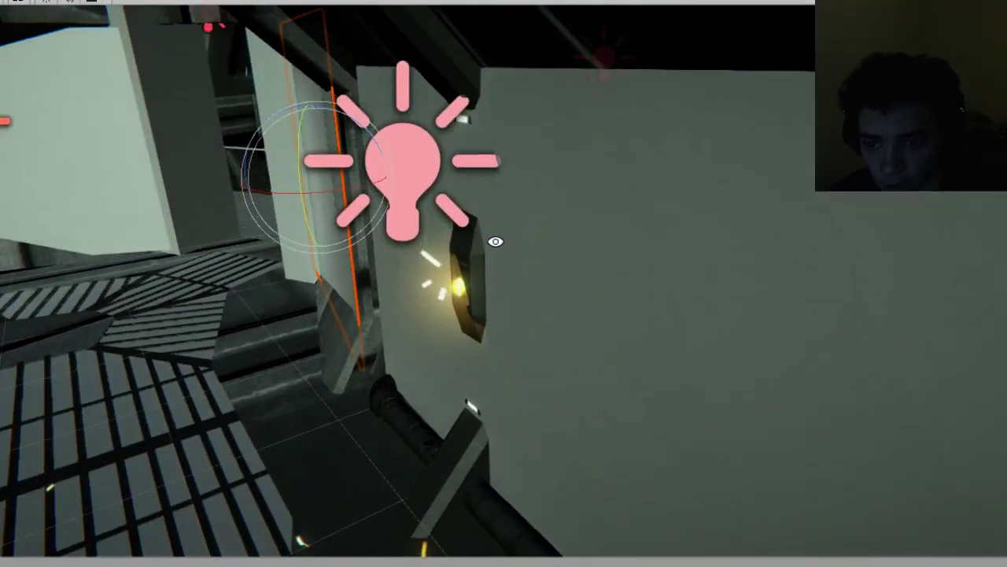
{"action": "left_click", "coordinate": [457, 288]}
{"action": "left_click_drag", "start_coordinate": [457, 288], "coordinate": [556, 275], "text": "alt"}
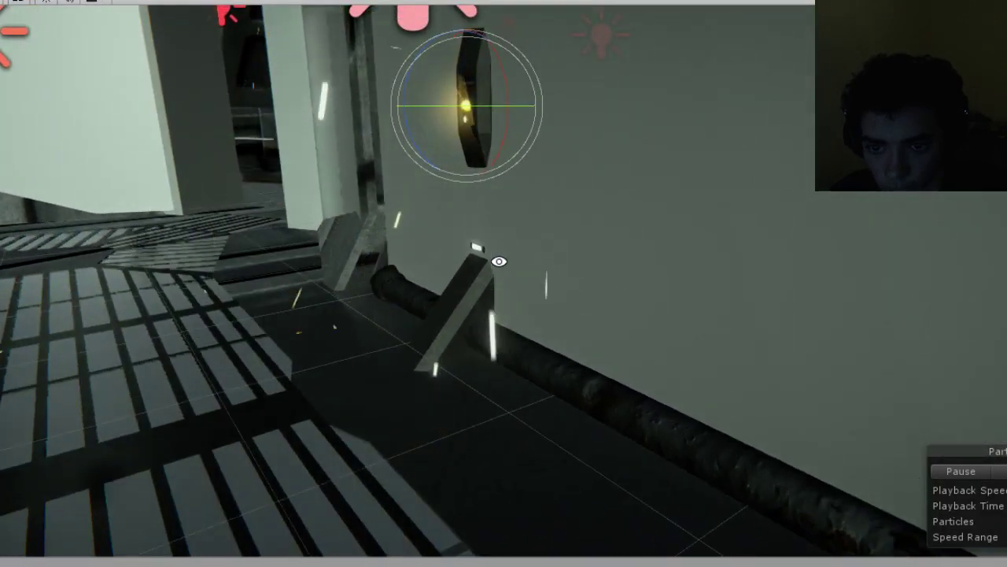
{"action": "middle_click_drag", "start_coordinate": [498, 261], "coordinate": [554, 262]}
{"action": "left_click_drag", "start_coordinate": [554, 262], "coordinate": [490, 259], "text": "alt"}
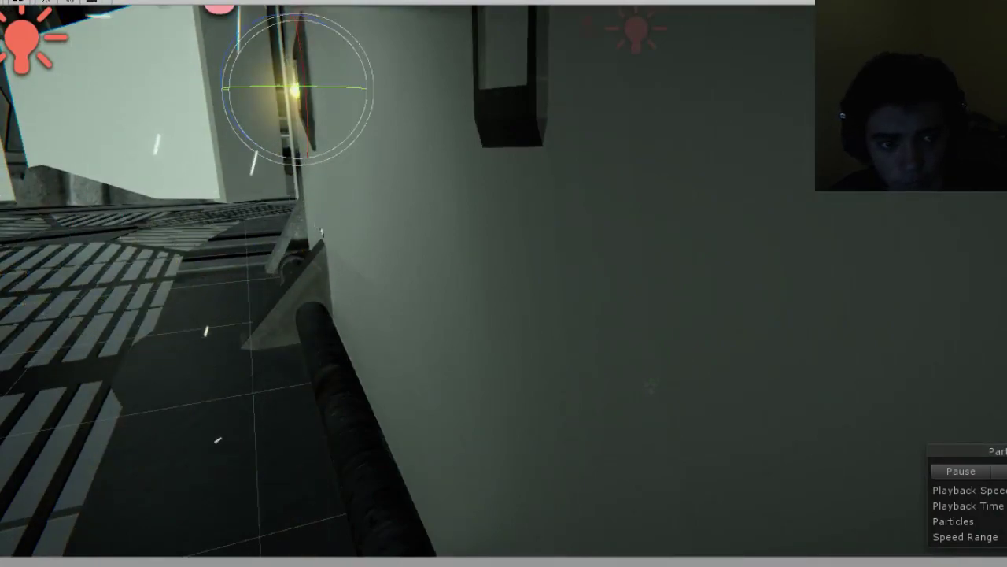
Select all of the level's collision planes and hide their rendered surfaces while keeping their colliders.
{"action": "left_click", "coordinate": [250, 126]}
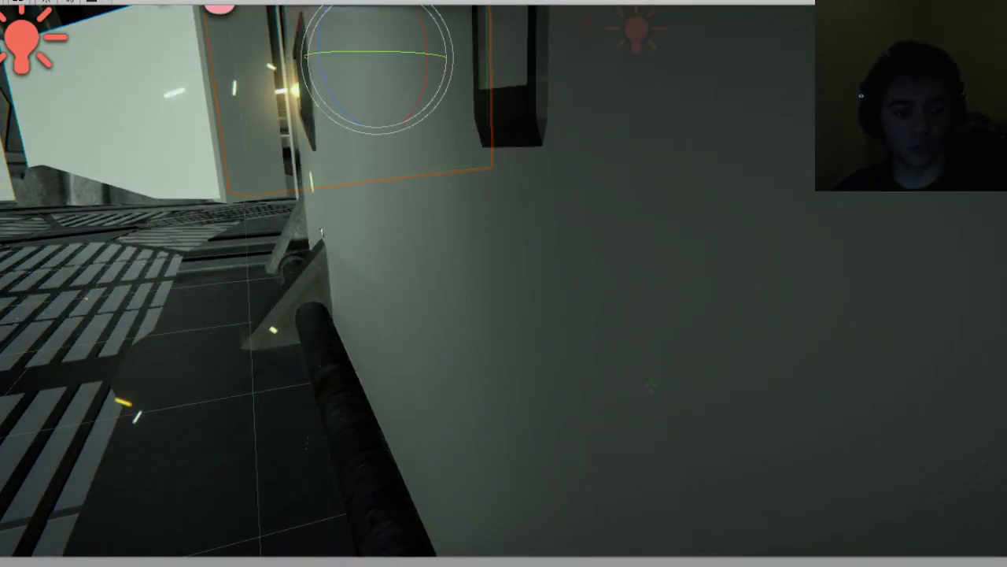
{"action": "left_click", "coordinate": [650, 386]}
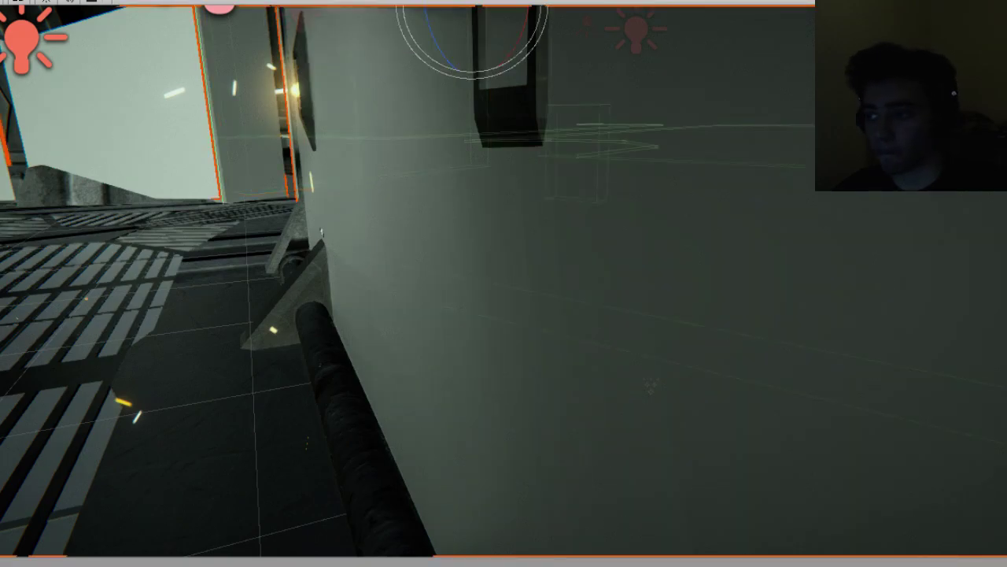
{"action": "scroll", "coordinate": [589, 249], "scroll_direction": "down", "scroll_amount": 10}
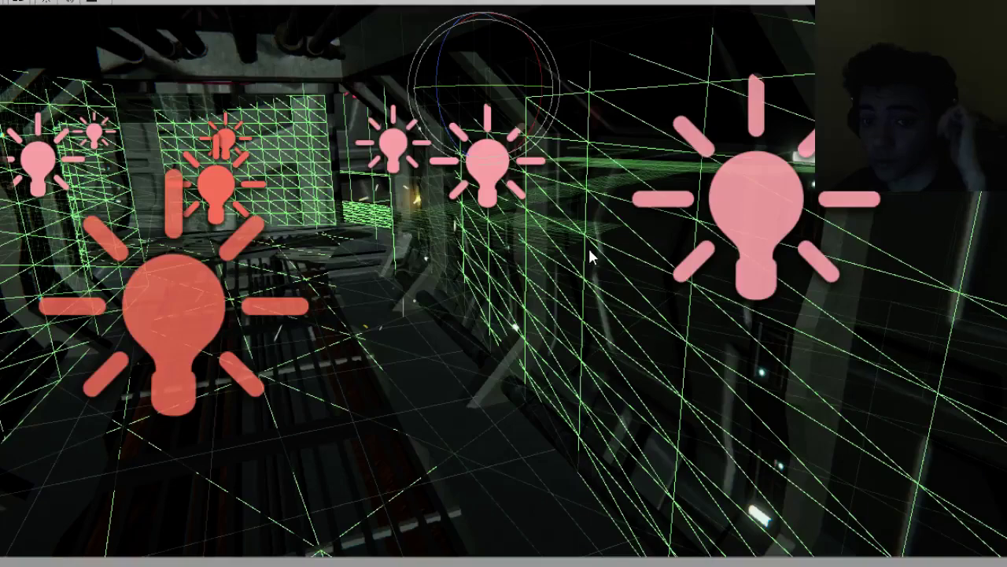
{"action": "left_click", "coordinate": [788, 236]}
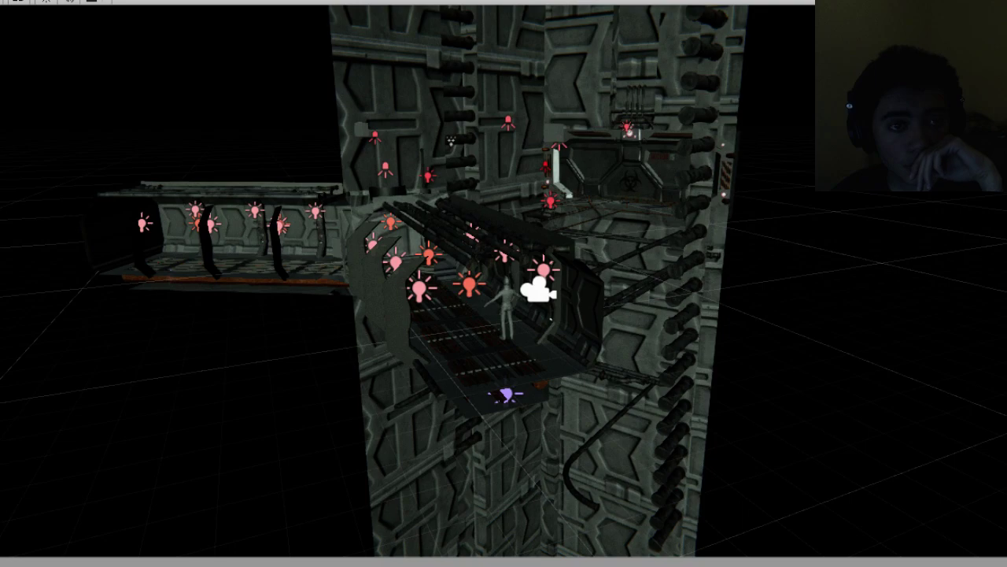
Reselect the level's collision objects and check their collider coverage around the corridors and walkway from above.
{"action": "left_click", "coordinate": [0, 0]}
{"action": "left_click", "coordinate": [96, 4]}
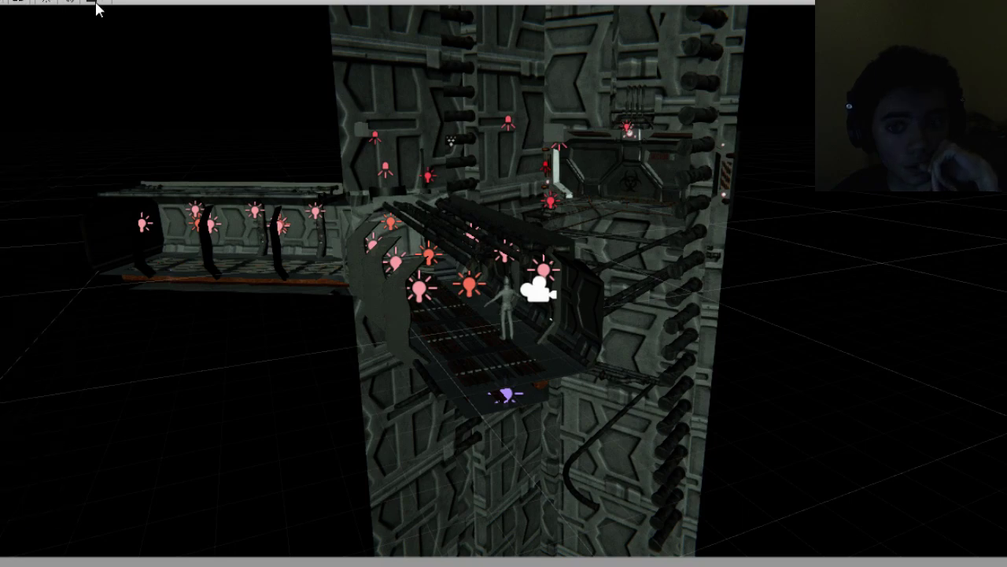
{"action": "left_click", "coordinate": [0, 315]}
{"action": "left_click", "coordinate": [0, 314]}
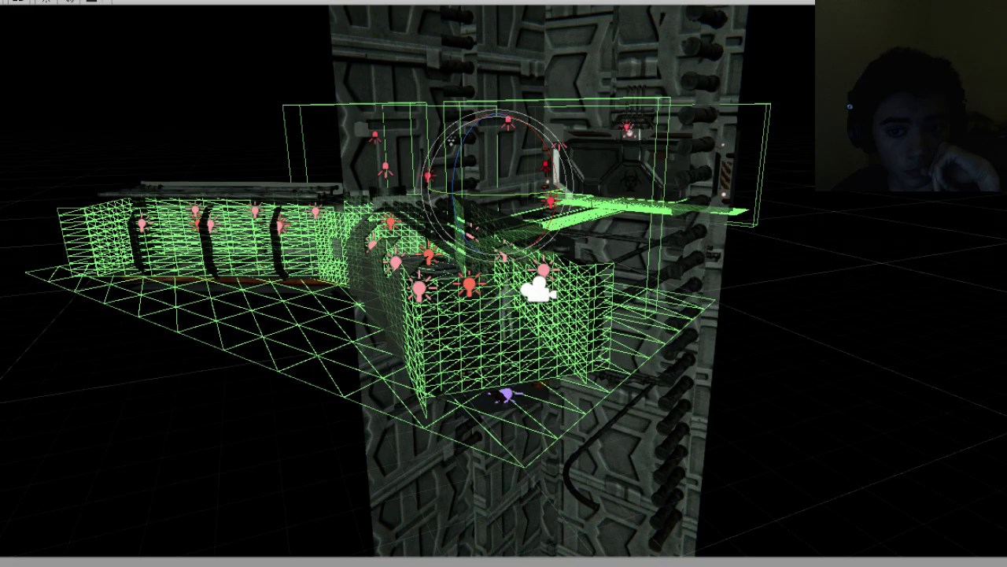
{"action": "left_click_drag", "start_coordinate": [246, 287], "coordinate": [249, 313], "text": "alt"}
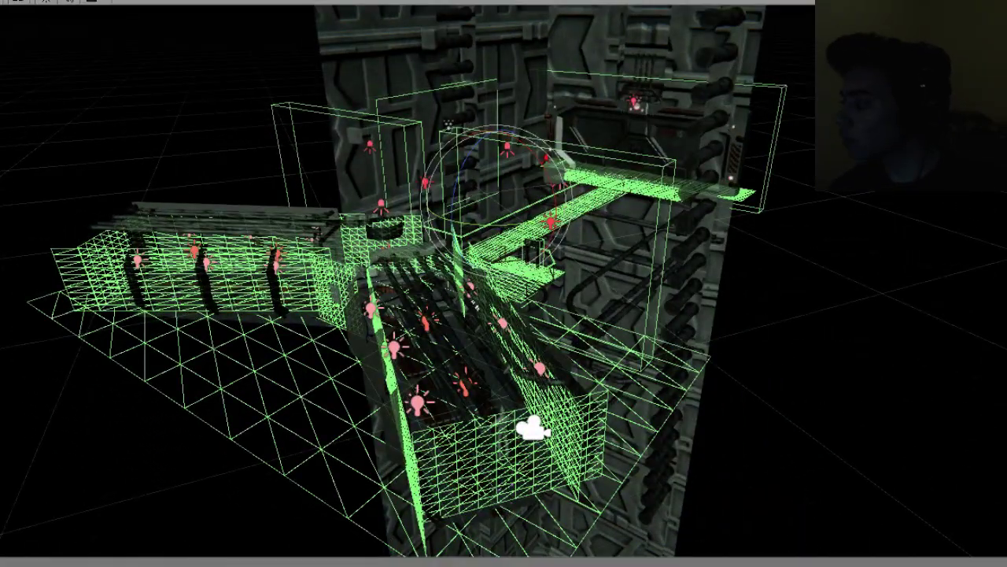
Start a play test and move the character forward and sideways in the corridor to test the wall collisions.
{"action": "key", "text": "ctrl+p"}
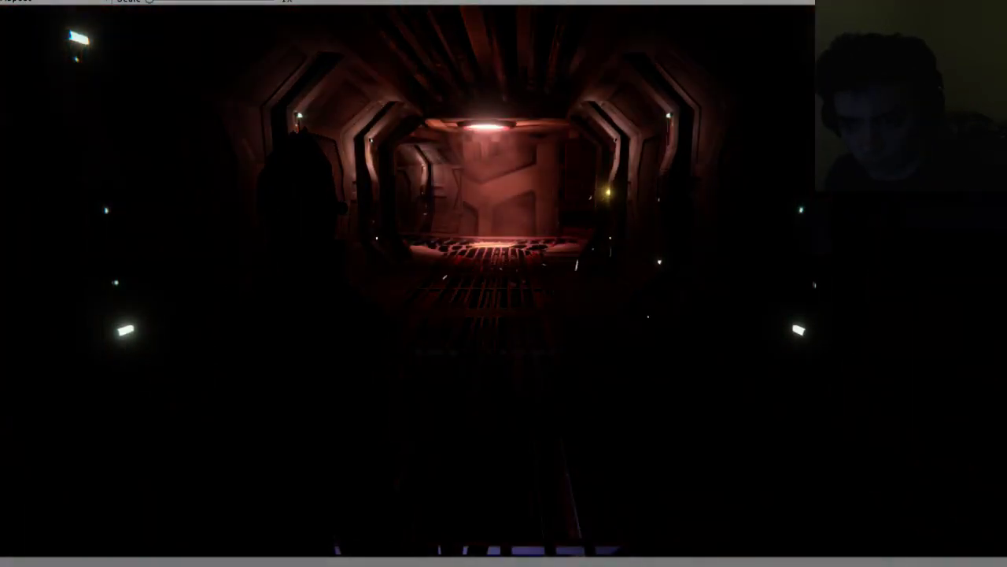
{"action": "key", "text": "w"}
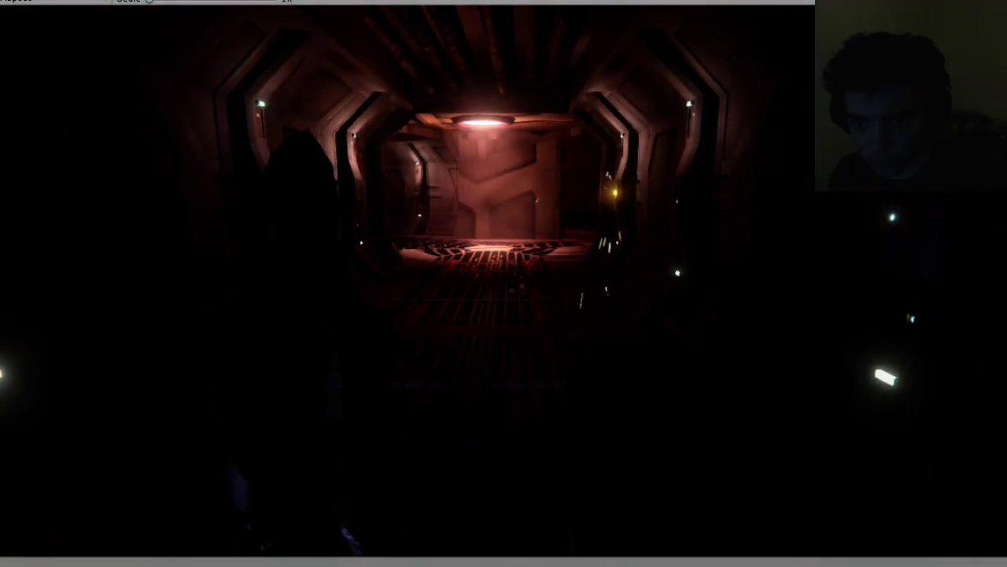
{"action": "key", "text": "w"}
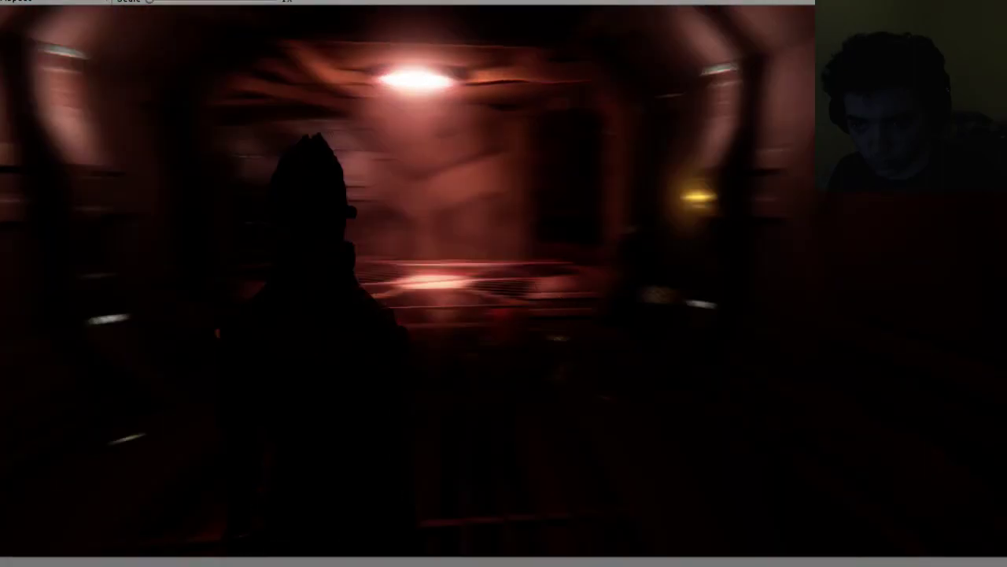
{"action": "key", "text": "w"}
{"action": "key", "text": "w"}
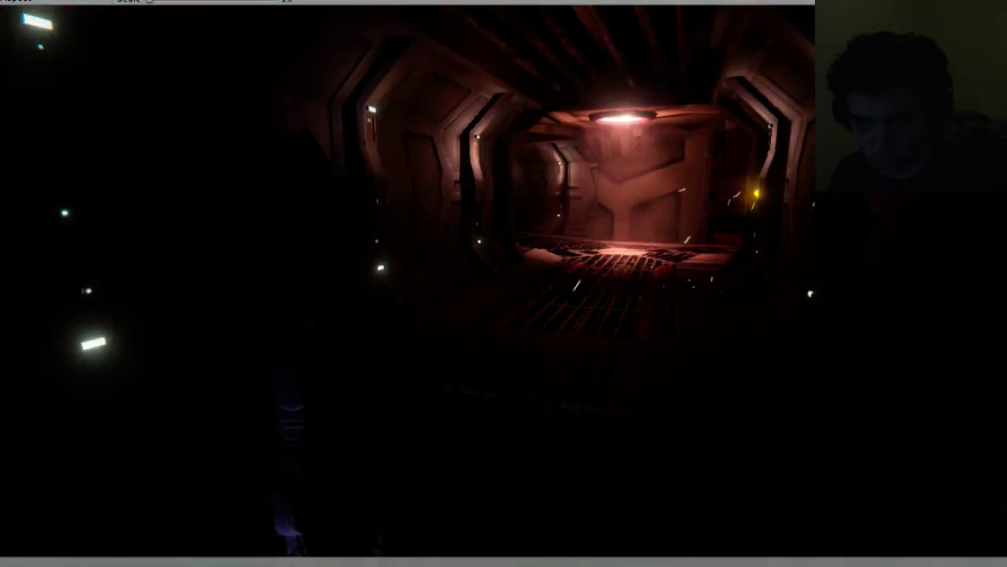
{"action": "key", "text": "d"}
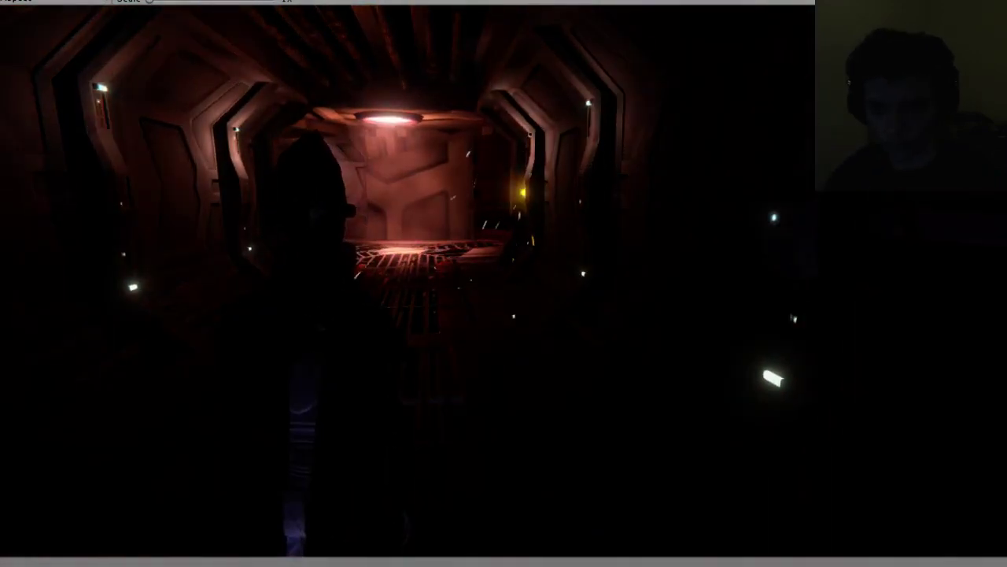
{"action": "key", "text": "a"}
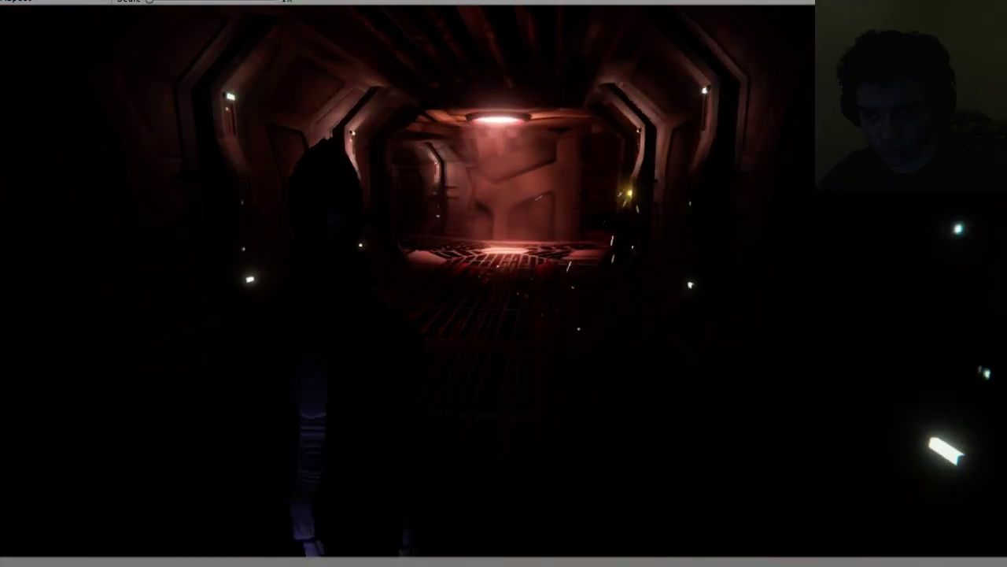
{"action": "key", "text": "w"}
{"action": "key", "text": "w"}
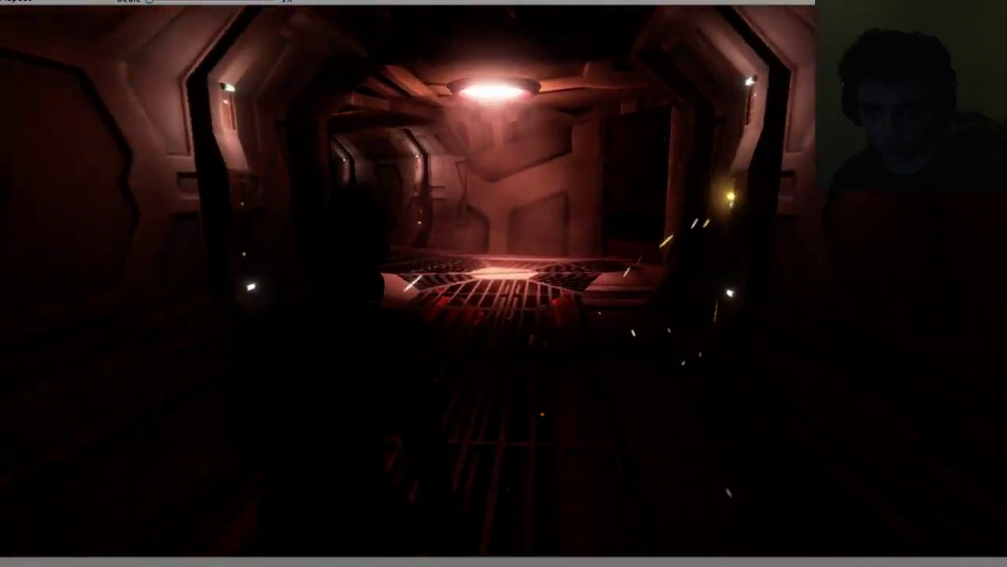
Walk the character onto the walkway facing the Sector 15 door and back to the corridor junction, and end the play test.
{"action": "key", "text": "w"}
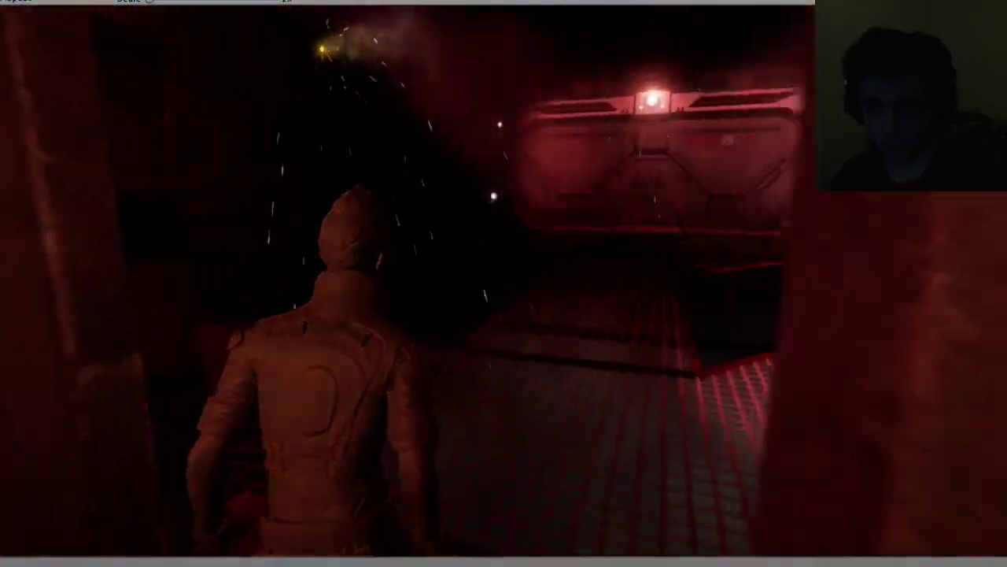
{"action": "key", "text": "w"}
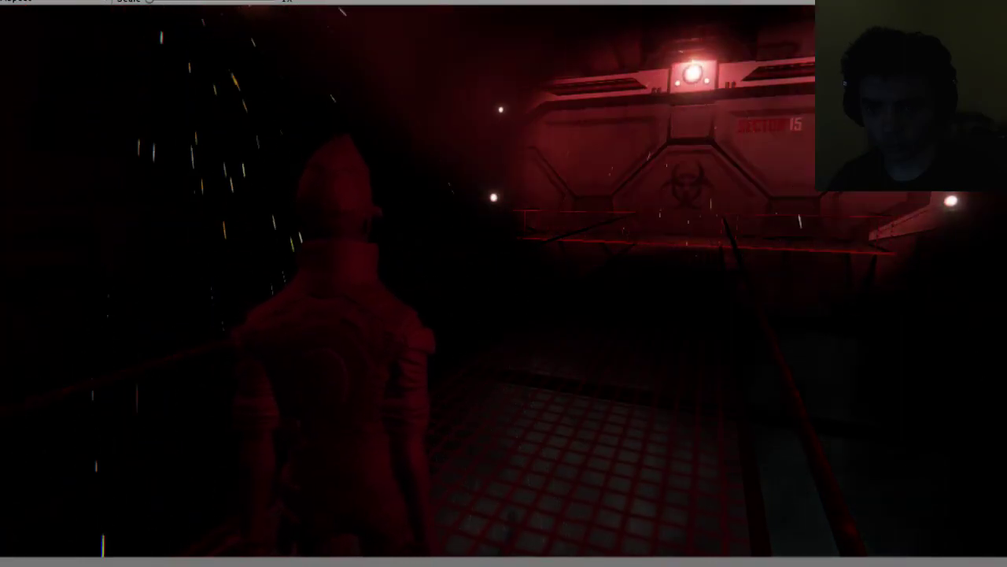
{"action": "key", "text": "w"}
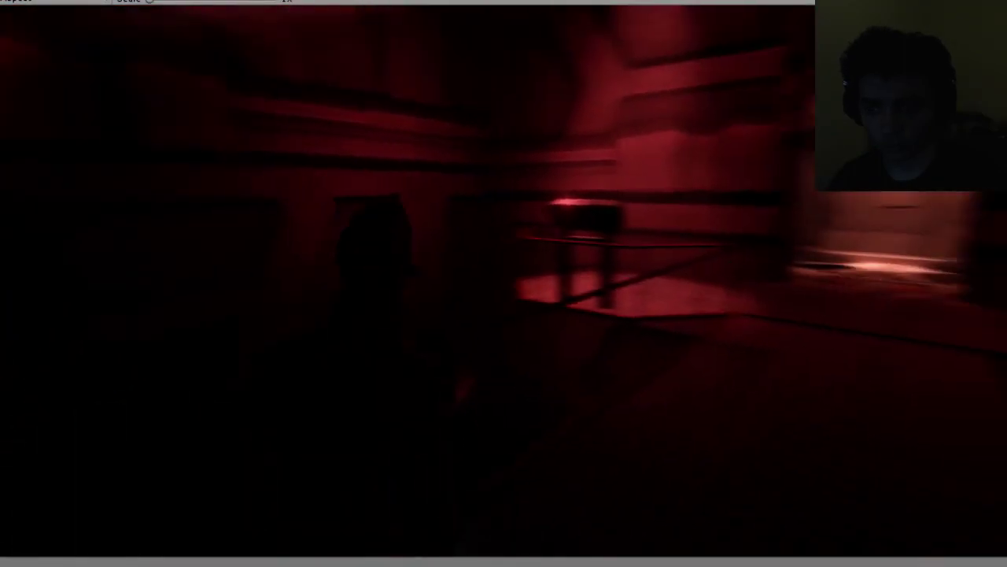
{"action": "key", "text": "w"}
{"action": "key", "text": "w"}
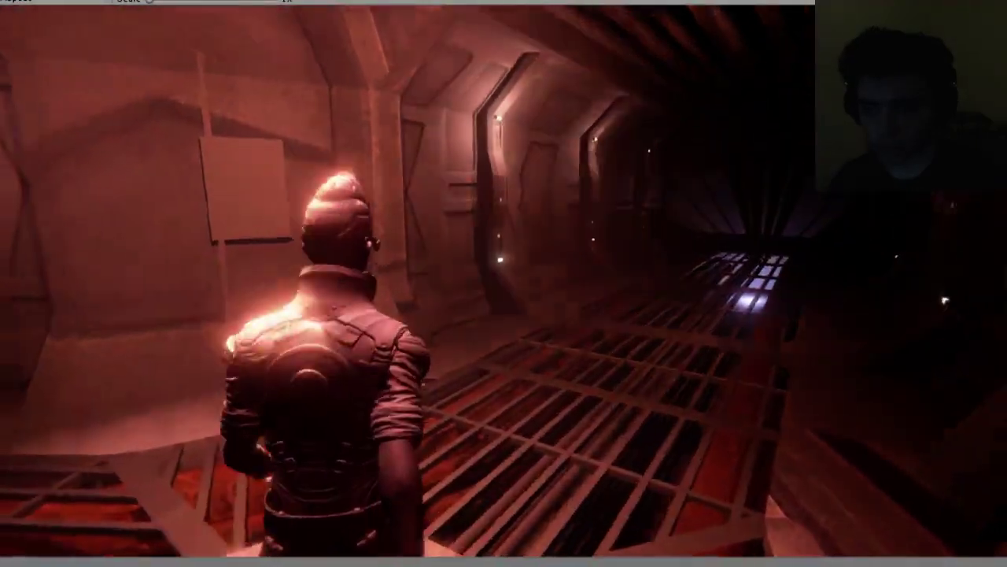
{"action": "key", "text": "w"}
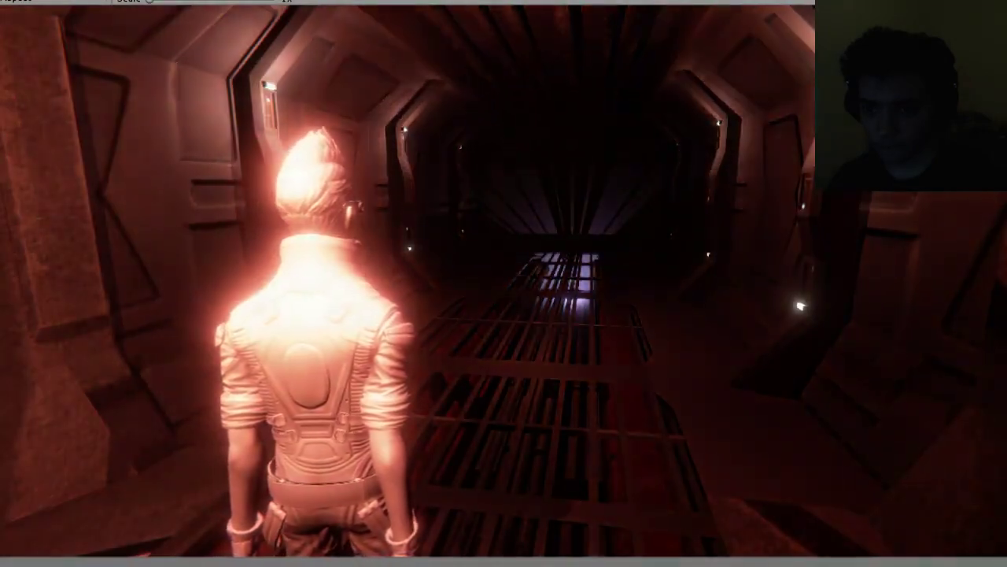
{"action": "key", "text": "w"}
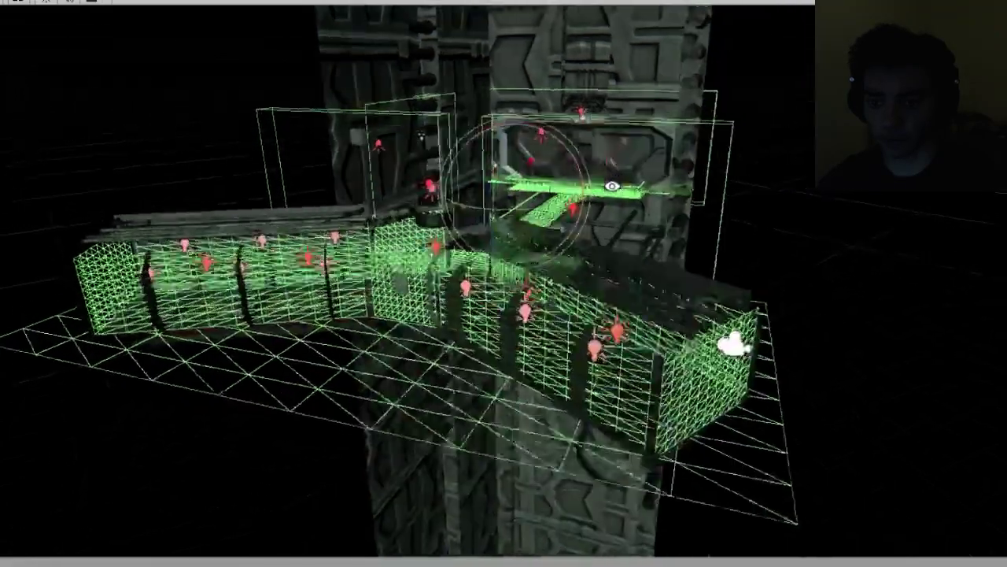
Save the level as a Unity scene file in the project's existing scene folder.
{"action": "left_click_drag", "start_coordinate": [612, 186], "coordinate": [332, 218], "text": "alt"}
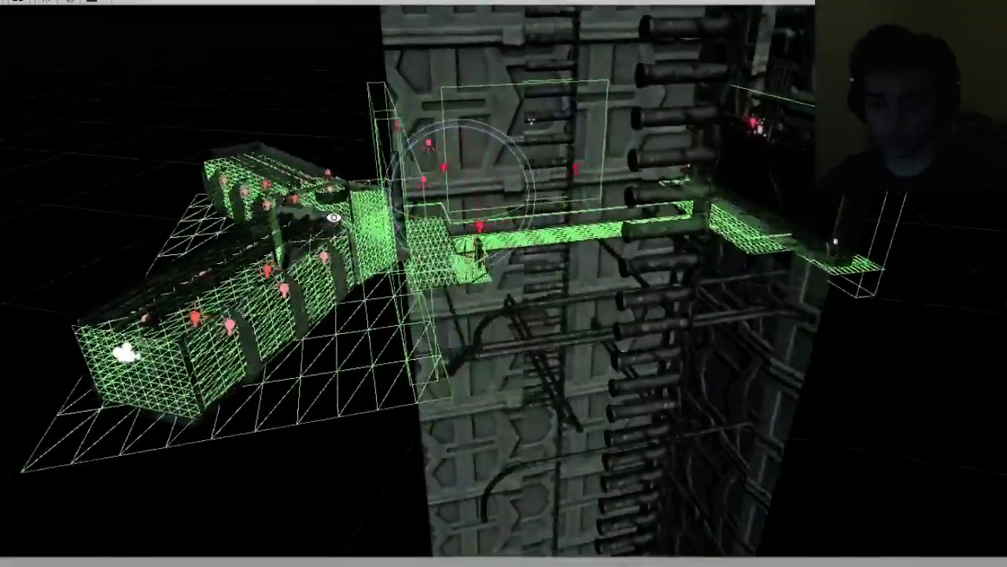
{"action": "middle_click_drag", "start_coordinate": [333, 218], "coordinate": [474, 273]}
{"action": "left_click_drag", "start_coordinate": [475, 272], "coordinate": [376, 257], "text": "alt"}
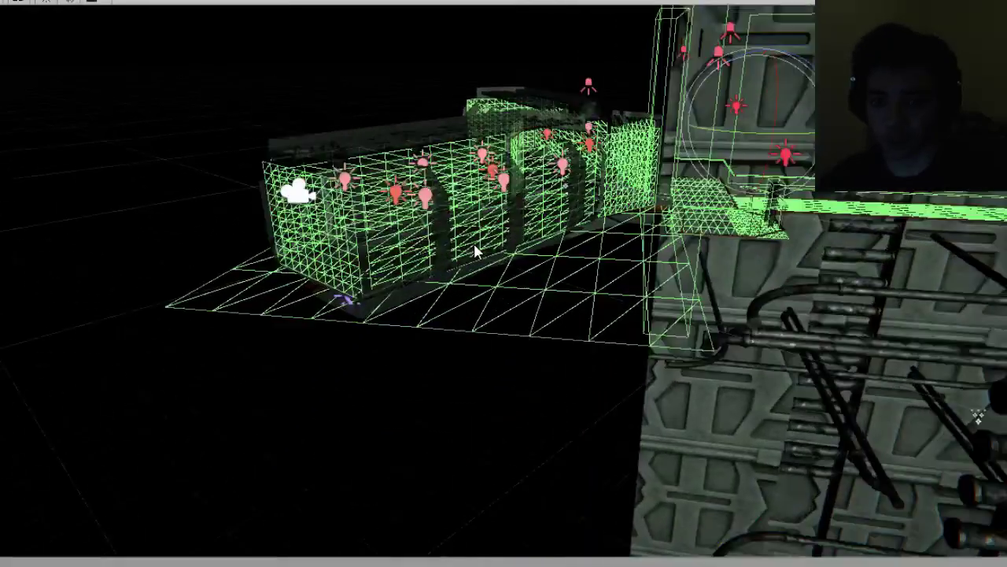
{"action": "left_click_drag", "start_coordinate": [474, 242], "coordinate": [425, 252], "text": "alt"}
{"action": "middle_click_drag", "start_coordinate": [425, 252], "coordinate": [462, 350]}
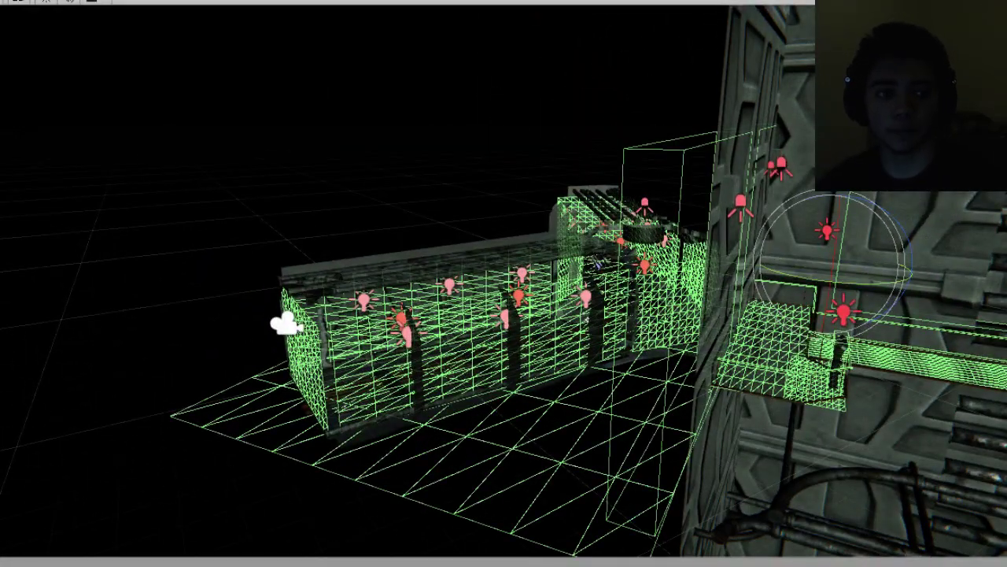
{"action": "key", "text": "ctrl+s"}
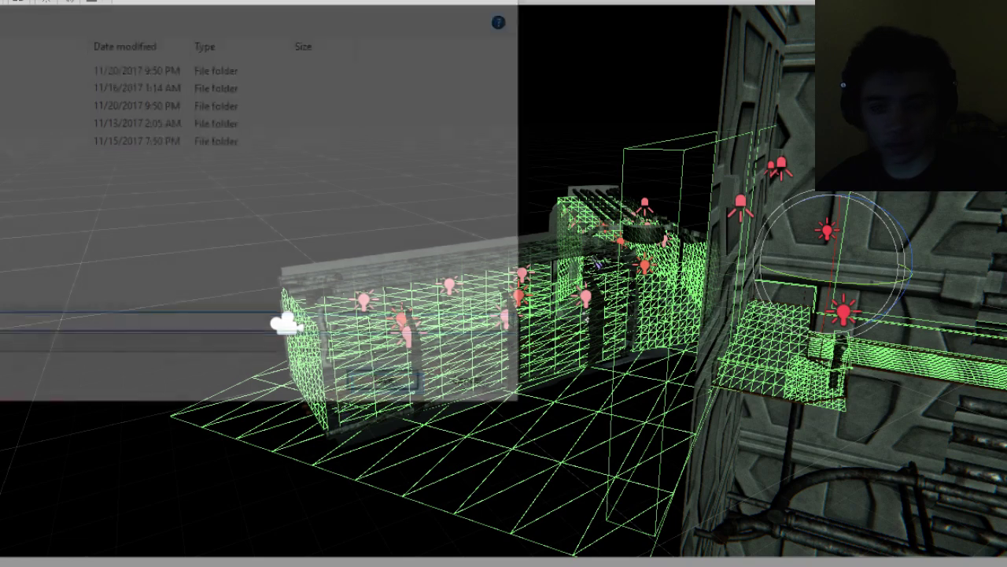
{"action": "double_click", "coordinate": [3, 103]}
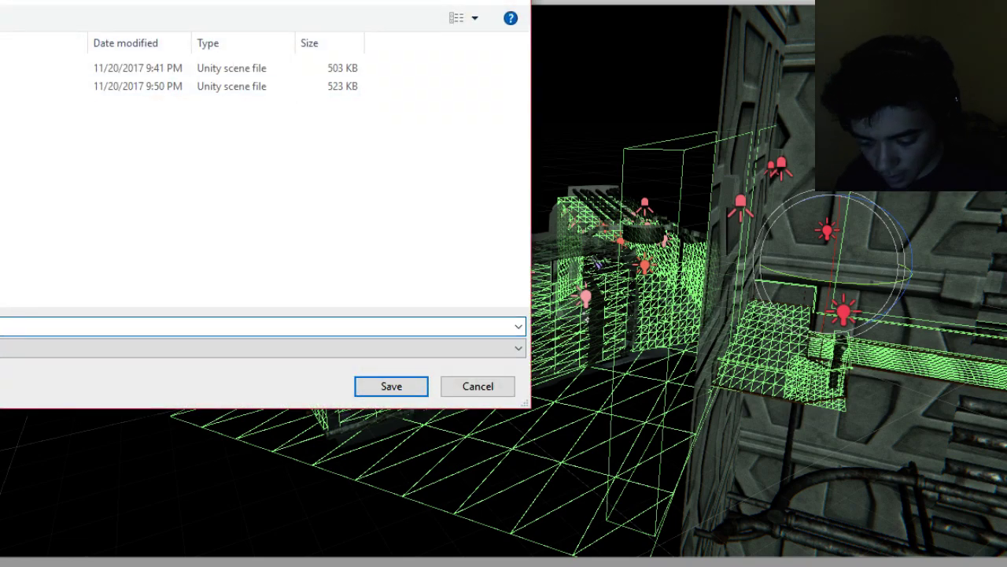
{"action": "key", "text": "Return"}
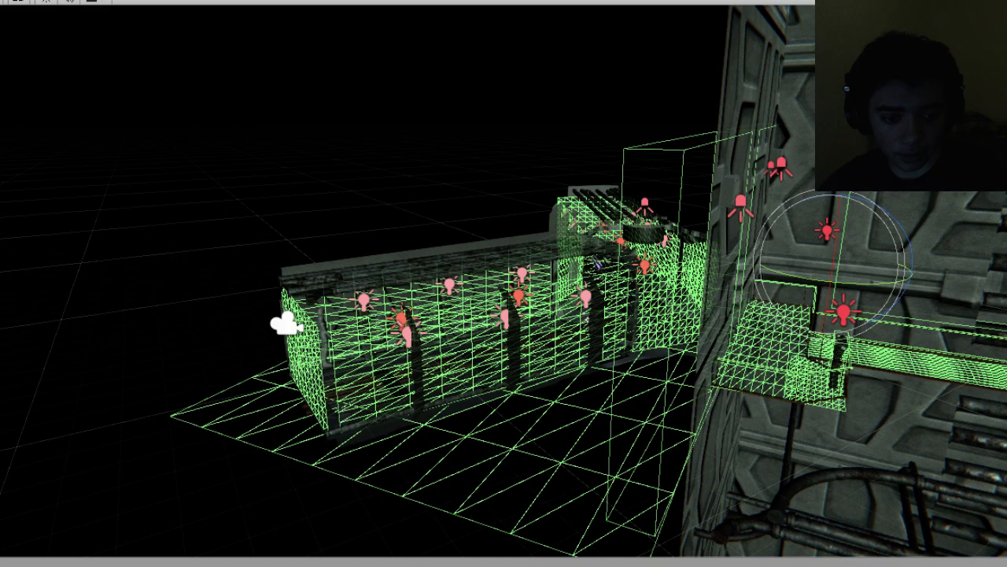
{"action": "key", "text": "Escape"}
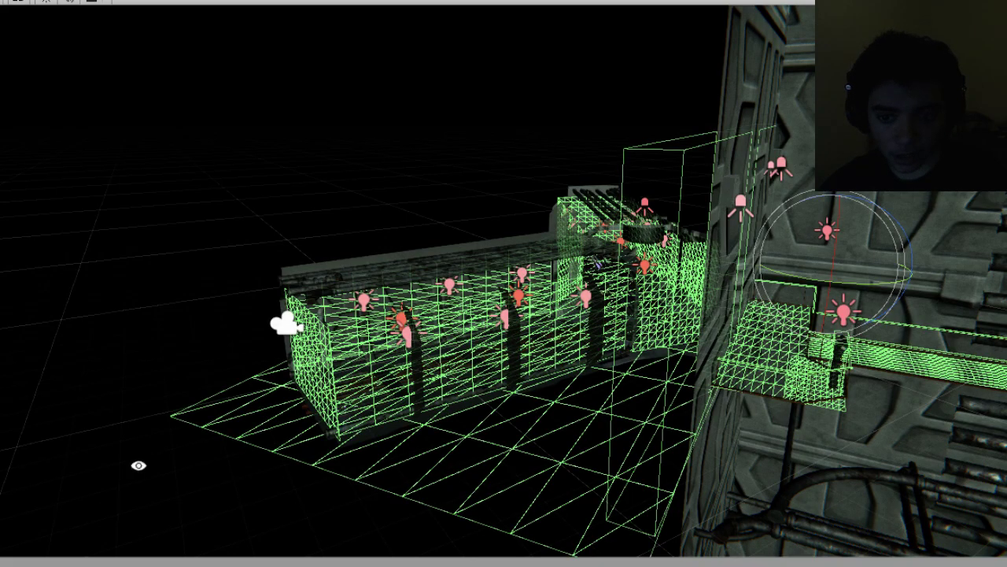
Turn on scene lighting in the viewport and deselect the collision objects.
{"action": "left_click_drag", "start_coordinate": [138, 464], "coordinate": [419, 387], "text": "alt"}
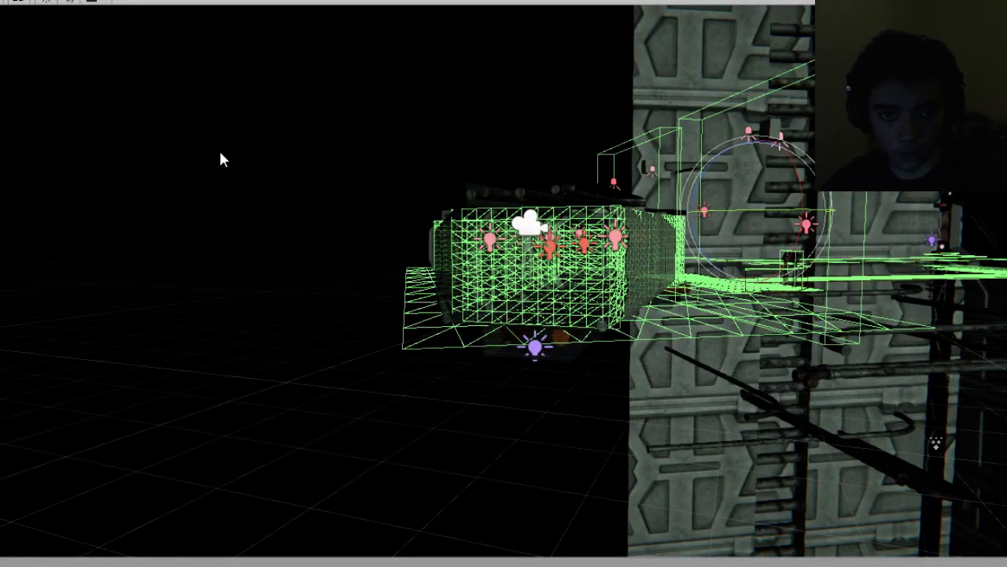
{"action": "left_click_drag", "start_coordinate": [310, 173], "coordinate": [249, 246], "text": "alt"}
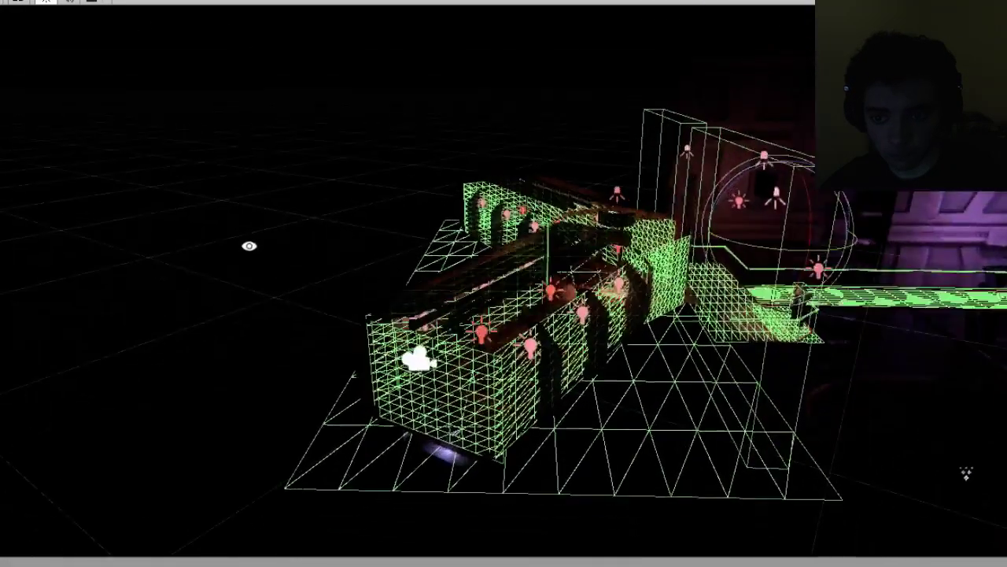
{"action": "left_click_drag", "start_coordinate": [325, 269], "coordinate": [282, 267], "text": "alt"}
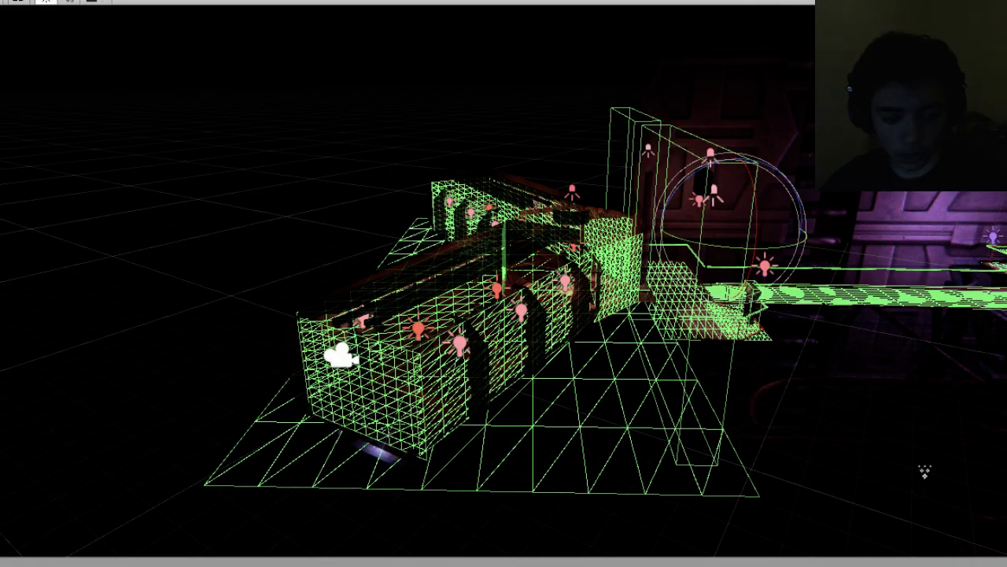
{"action": "left_click", "coordinate": [808, 155]}
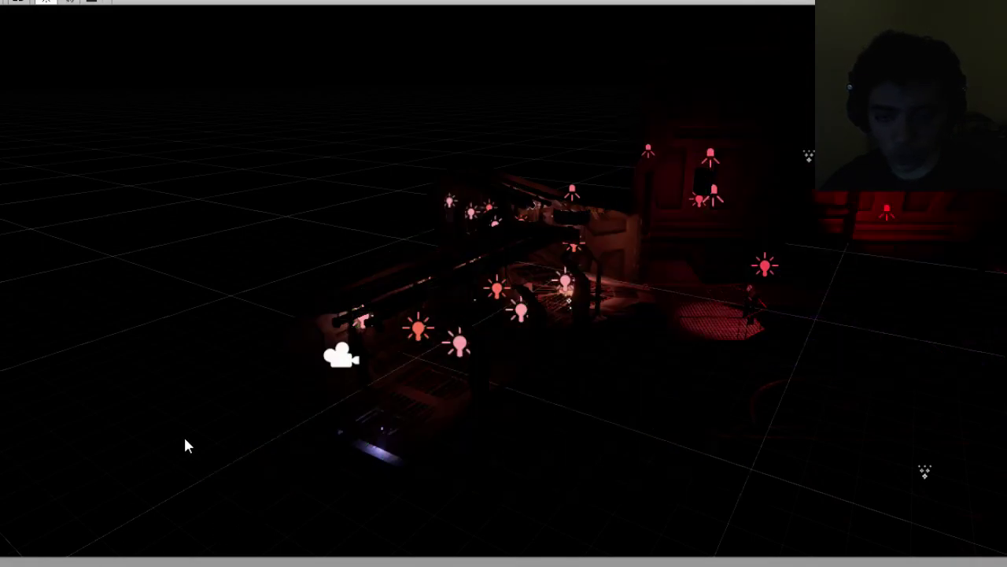
Delete the spark effects beside the far red room and at the corridor junction, and walk the character forward in a play test.
{"action": "left_click_drag", "start_coordinate": [342, 243], "coordinate": [306, 203], "text": "alt"}
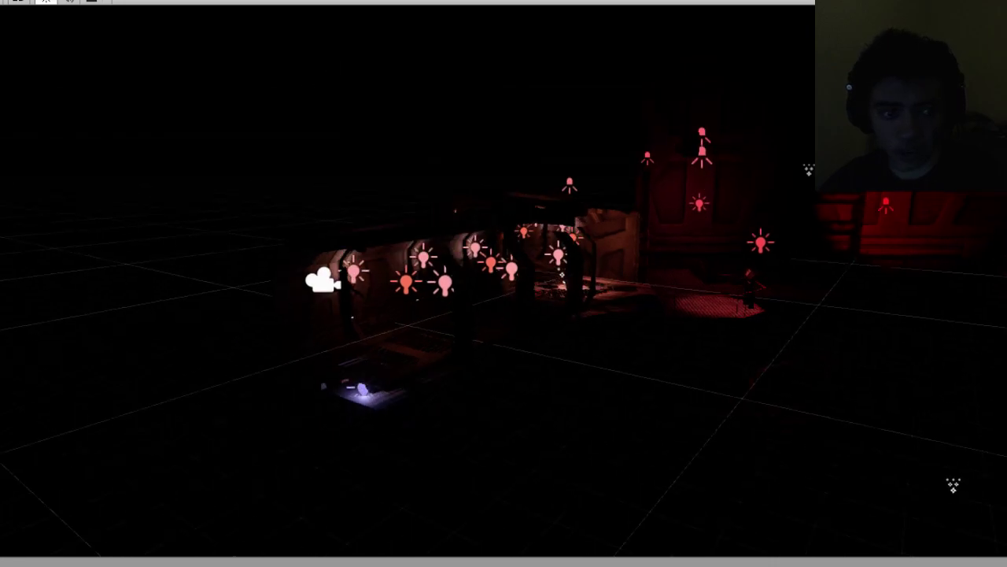
{"action": "left_click", "coordinate": [809, 169]}
{"action": "key", "text": "Delete"}
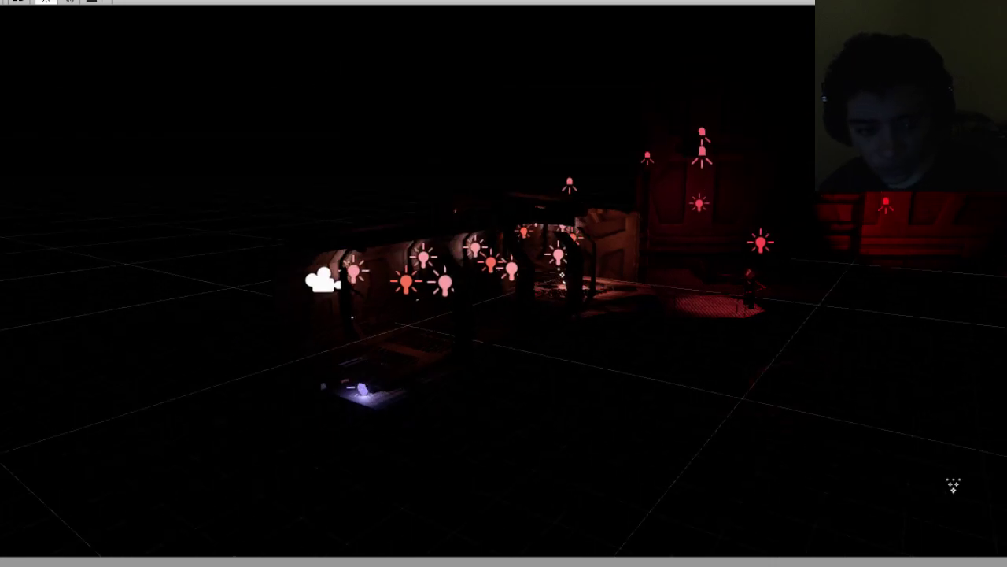
{"action": "left_click", "coordinate": [562, 275]}
{"action": "key", "text": "Delete"}
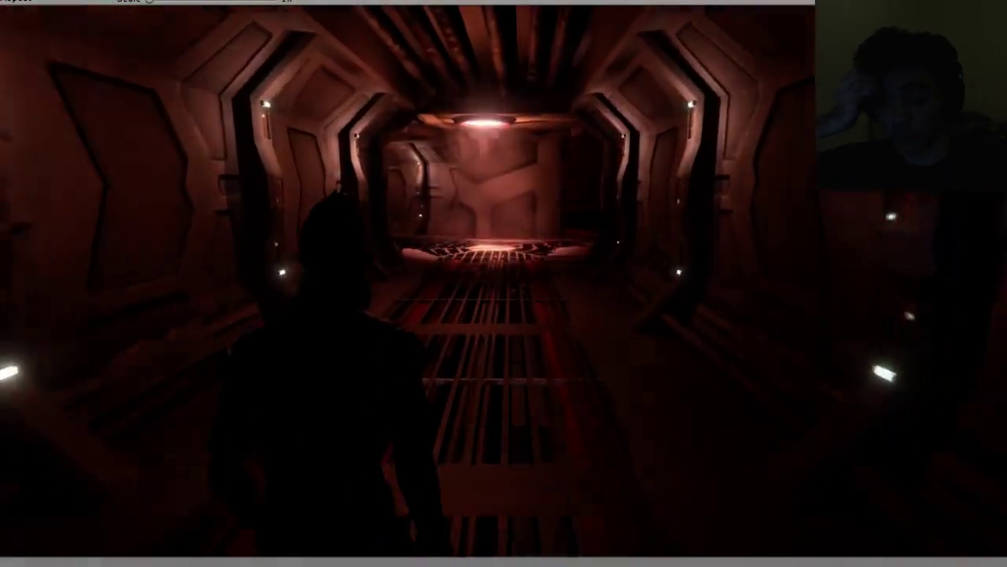
{"action": "key", "text": "w"}
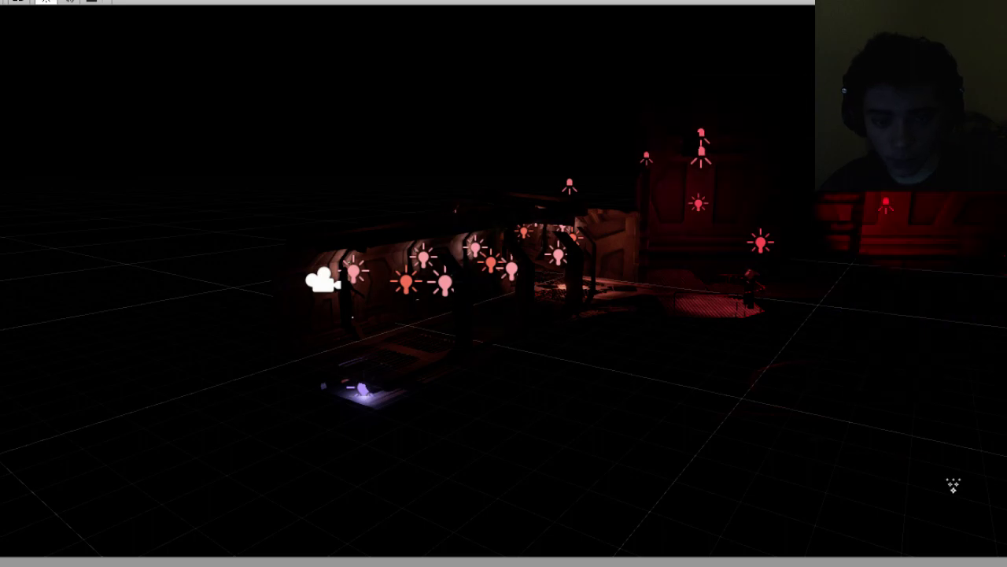
Examine the first corridor's wall and ceiling lights from below the floor and from inside the corridor.
{"action": "left_click_drag", "start_coordinate": [482, 328], "coordinate": [486, 296], "text": "alt"}
{"action": "scroll", "coordinate": [489, 257], "scroll_direction": "up", "scroll_amount": 6}
{"action": "middle_click_drag", "start_coordinate": [486, 298], "coordinate": [584, 283]}
{"action": "left_click_drag", "start_coordinate": [583, 283], "coordinate": [441, 265], "text": "alt"}
{"action": "middle_click_drag", "start_coordinate": [441, 265], "coordinate": [624, 228]}
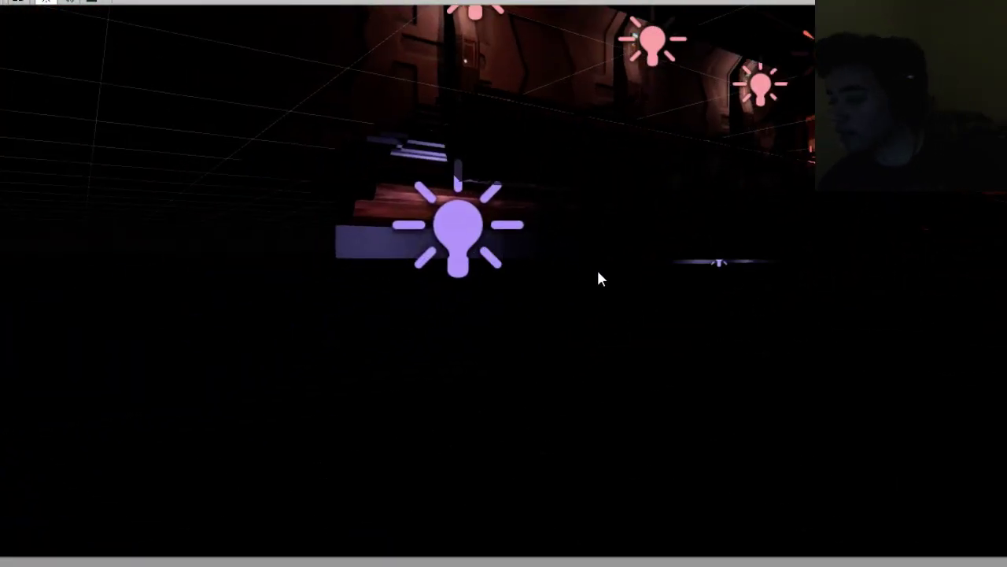
{"action": "right_click_drag", "start_coordinate": [807, 191], "coordinate": [709, 259]}
{"action": "scroll", "coordinate": [746, 278], "scroll_direction": "up", "scroll_amount": 3}
{"action": "scroll", "coordinate": [705, 270], "scroll_direction": "up", "scroll_amount": 5}
{"action": "right_click_drag", "start_coordinate": [634, 302], "coordinate": [724, 255]}
{"action": "middle_click_drag", "start_coordinate": [724, 256], "coordinate": [806, 309]}
{"action": "right_click_drag", "start_coordinate": [806, 309], "coordinate": [525, 396]}
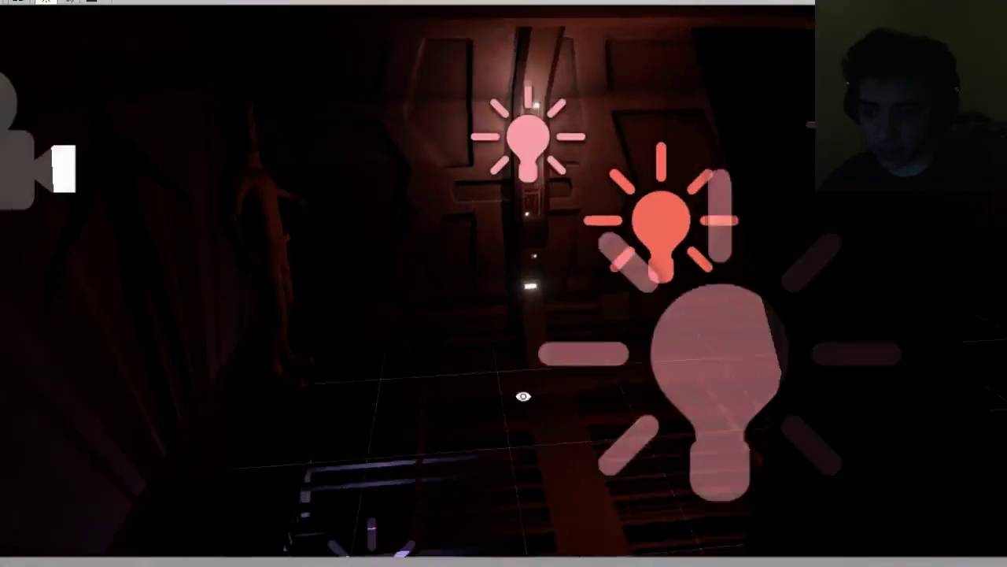
{"action": "middle_click_drag", "start_coordinate": [524, 396], "coordinate": [447, 310]}
{"action": "right_click_drag", "start_coordinate": [448, 310], "coordinate": [623, 228]}
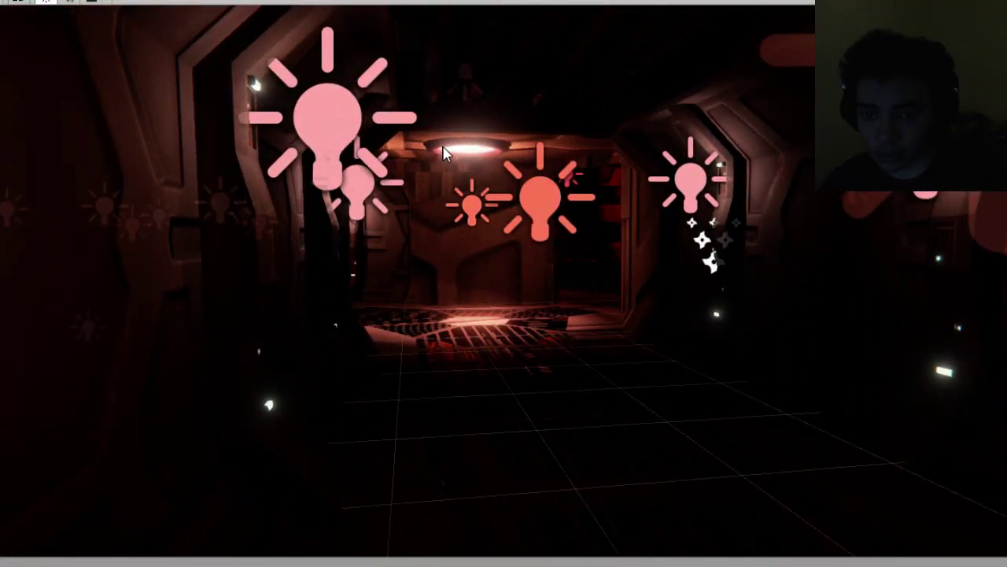
{"action": "right_click_drag", "start_coordinate": [443, 152], "coordinate": [624, 265]}
Try deleting the two nearest pink lights on the corridor's right wall, and undo the deletions.
{"action": "left_click", "coordinate": [625, 265]}
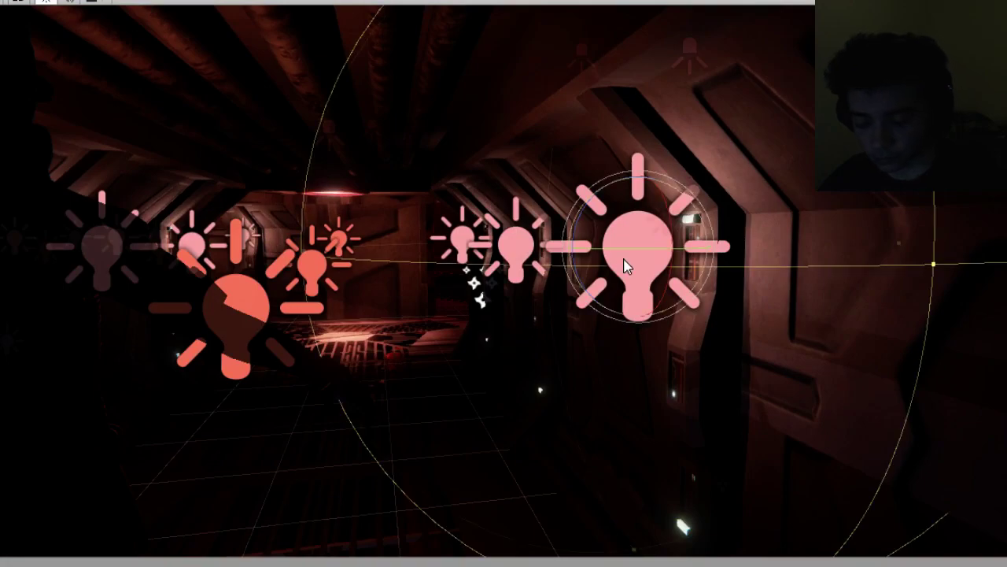
{"action": "key", "text": "Delete"}
{"action": "left_click", "coordinate": [518, 244]}
{"action": "key", "text": "Delete"}
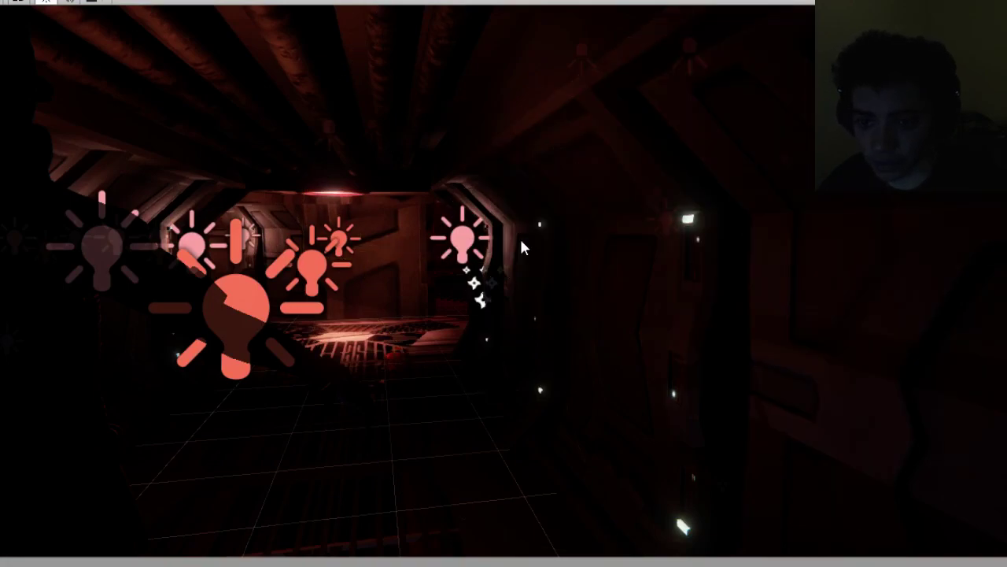
{"action": "right_click", "coordinate": [530, 295]}
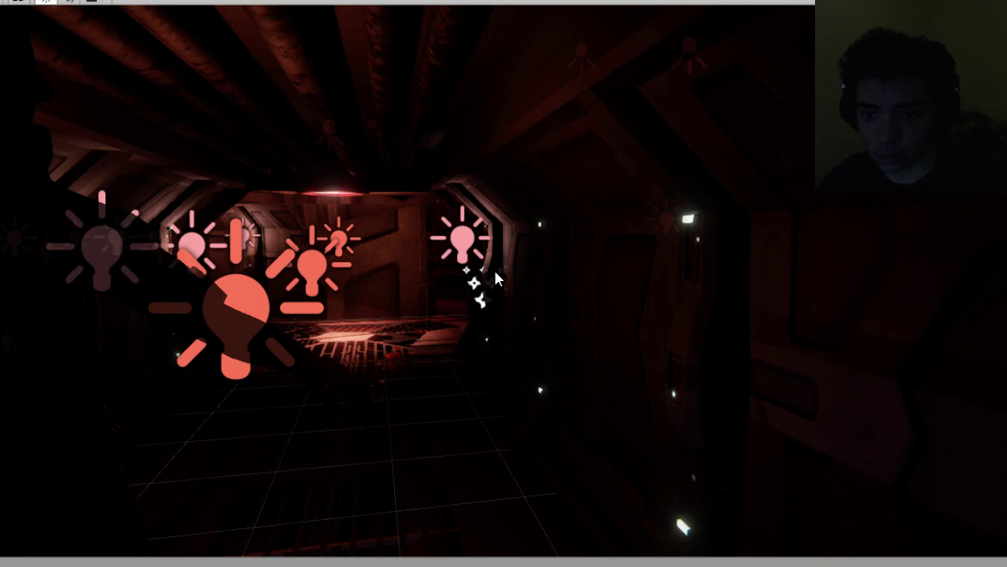
{"action": "key", "text": "ctrl+z"}
{"action": "key", "text": "ctrl+z"}
{"action": "key", "text": "ctrl+z"}
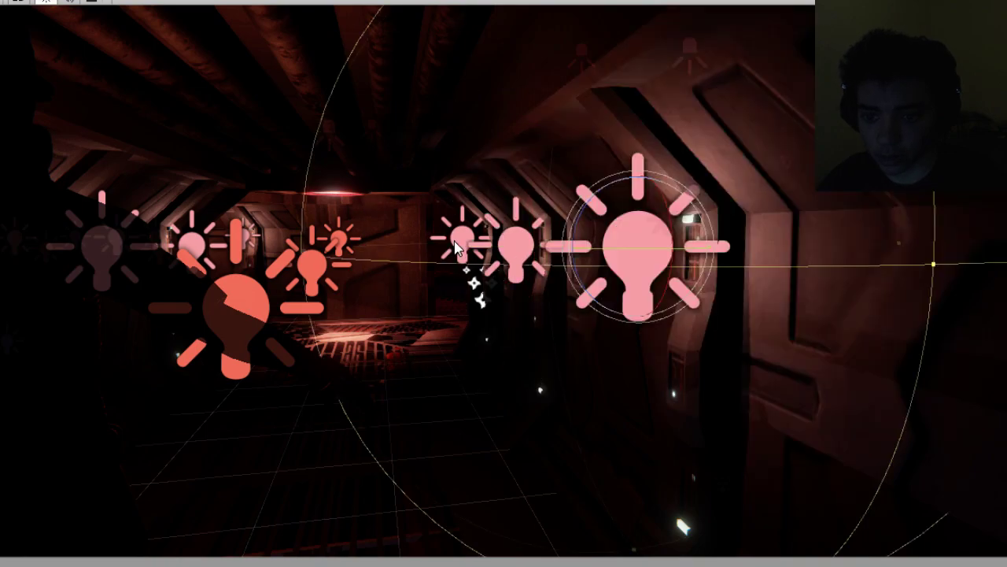
Delete the two farther pink lights on the corridor's right wall, near the remaining spark effect, keeping the nearest one.
{"action": "left_click", "coordinate": [455, 246]}
{"action": "key", "text": "Delete"}
{"action": "left_click", "coordinate": [507, 243]}
{"action": "key", "text": "Delete"}
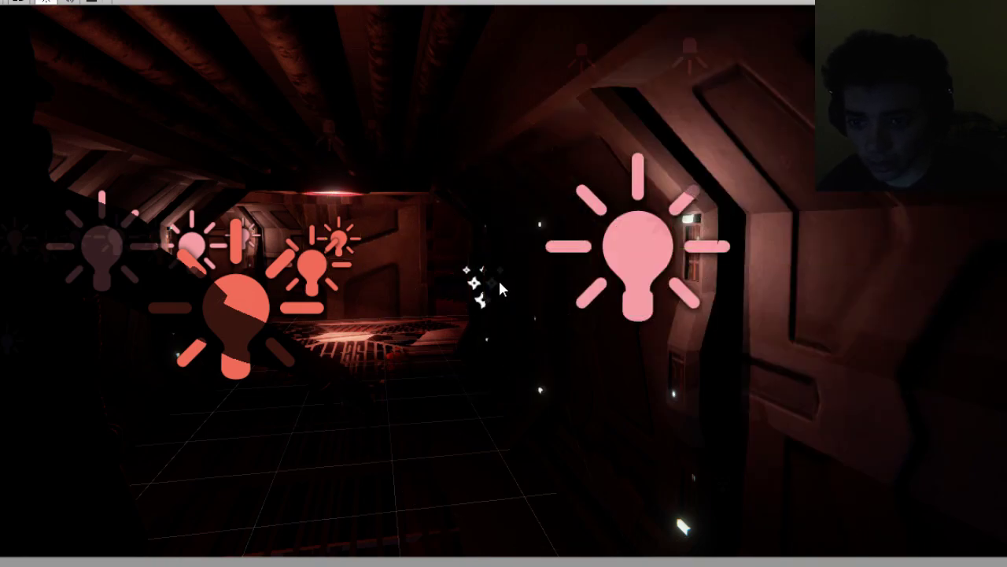
Delete the two nearest pink lights on the corridor's left wall.
{"action": "left_click_drag", "start_coordinate": [528, 304], "coordinate": [593, 315], "text": "alt"}
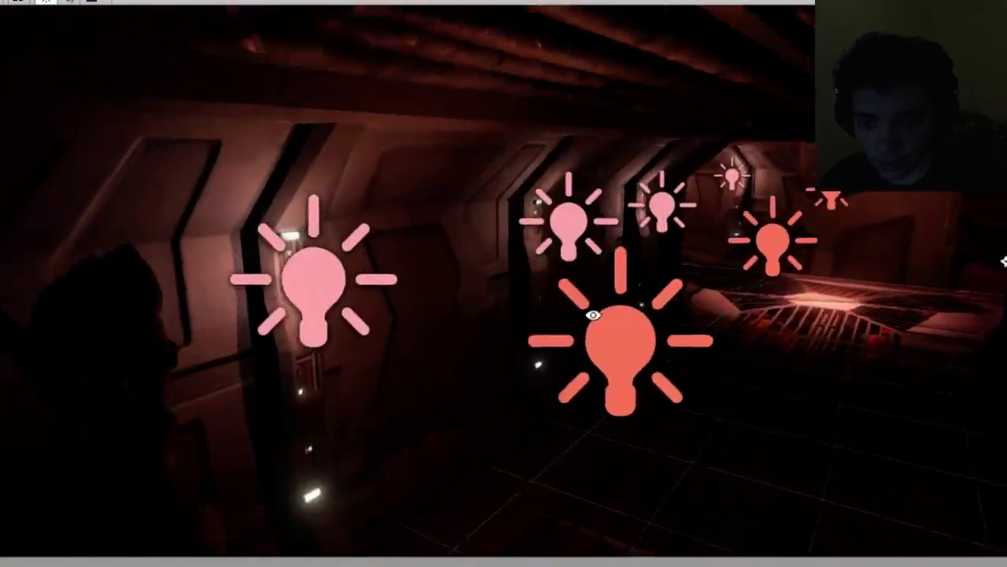
{"action": "right_click_drag", "start_coordinate": [593, 315], "coordinate": [567, 214]}
{"action": "left_click", "coordinate": [567, 214]}
{"action": "key", "text": "Delete"}
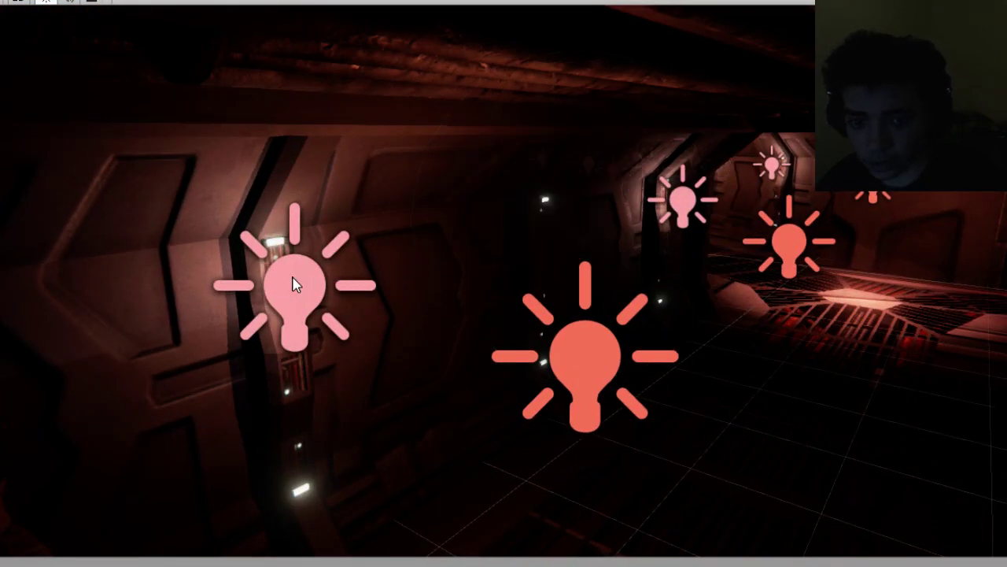
{"action": "left_click", "coordinate": [293, 285]}
{"action": "key", "text": "Delete"}
Delete the nearest orange light in the middle of the corridor.
{"action": "right_click_drag", "start_coordinate": [674, 288], "coordinate": [654, 229]}
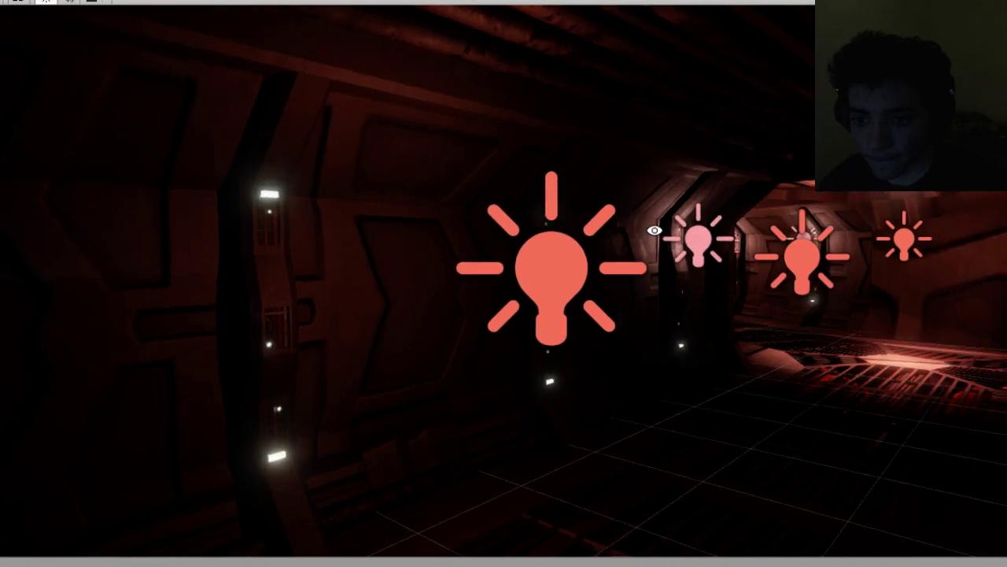
{"action": "left_click", "coordinate": [538, 271]}
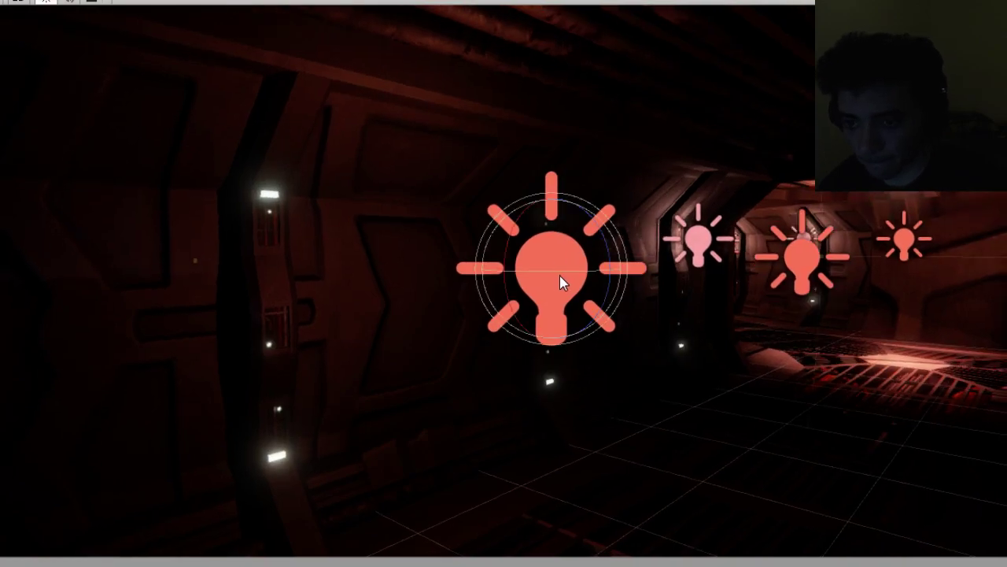
{"action": "key", "text": "Delete"}
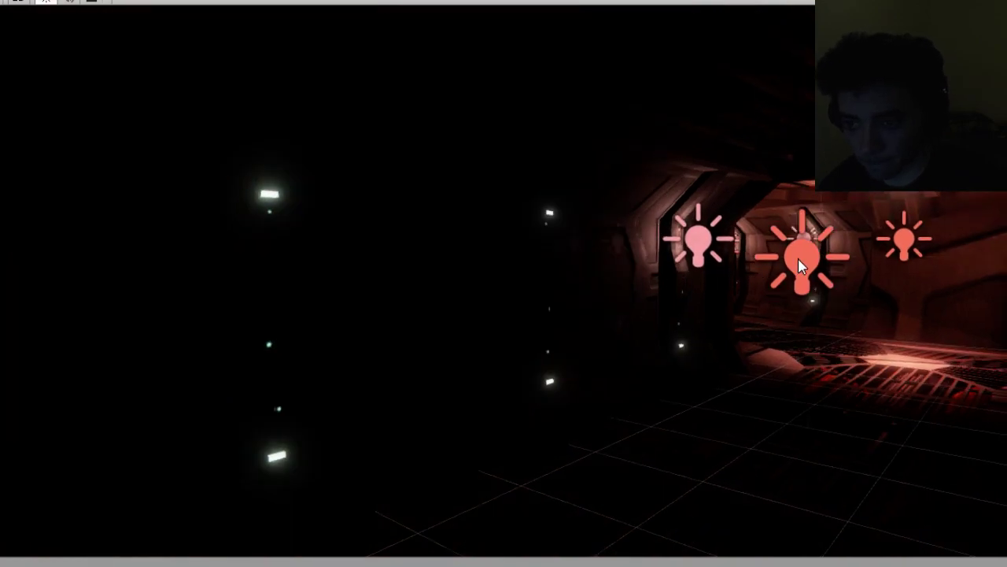
Move the remaining orange corridor light into line with the middle wall rib.
{"action": "left_click", "coordinate": [799, 266]}
{"action": "left_click_drag", "start_coordinate": [786, 314], "coordinate": [510, 444], "text": "alt"}
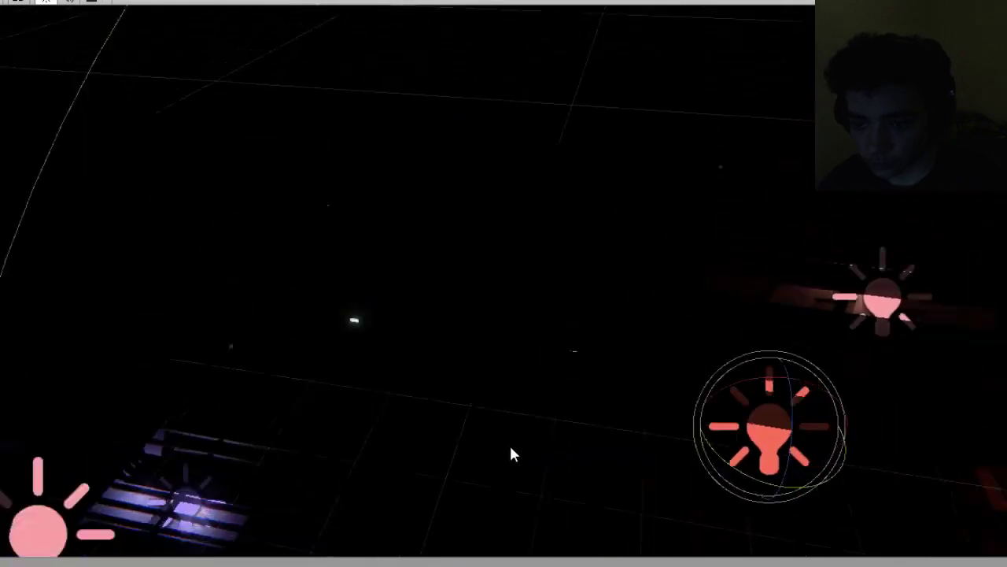
{"action": "scroll", "coordinate": [510, 444], "scroll_direction": "down", "scroll_amount": 5}
{"action": "key", "text": "w"}
{"action": "left_click_drag", "start_coordinate": [715, 369], "coordinate": [631, 217]}
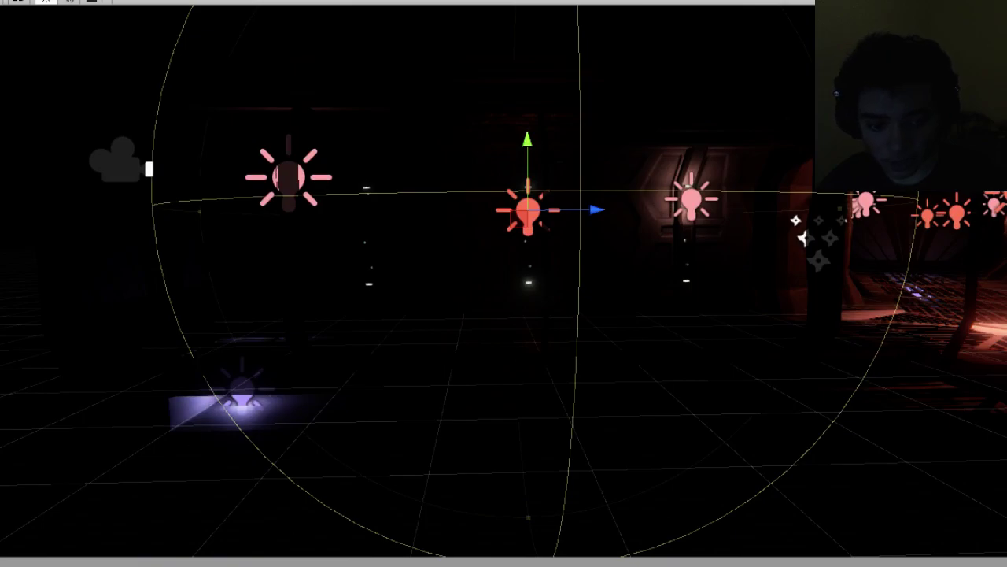
Brighten the orange light at the middle wall rib and keep it selected.
{"action": "key", "text": "Escape"}
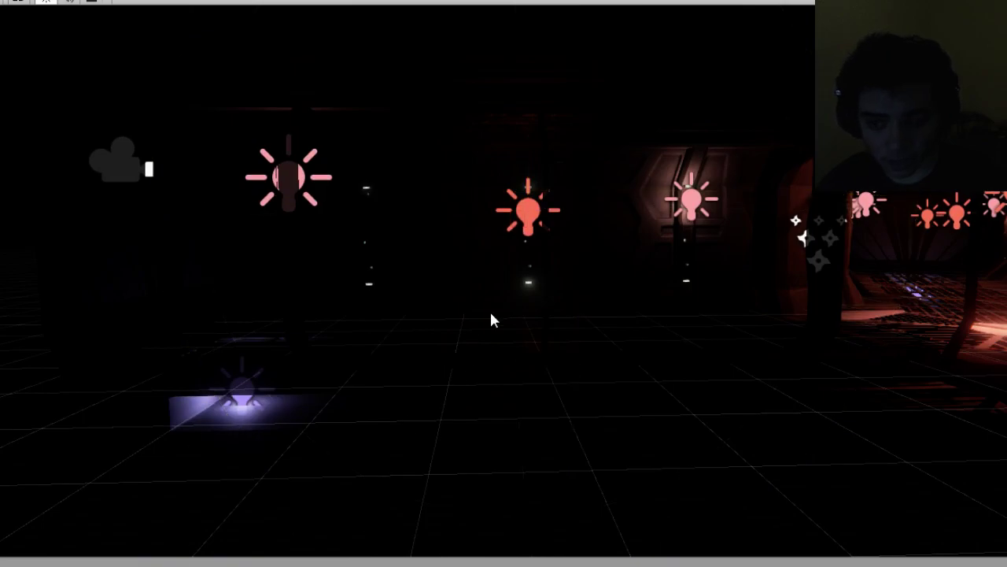
{"action": "left_click", "coordinate": [523, 215]}
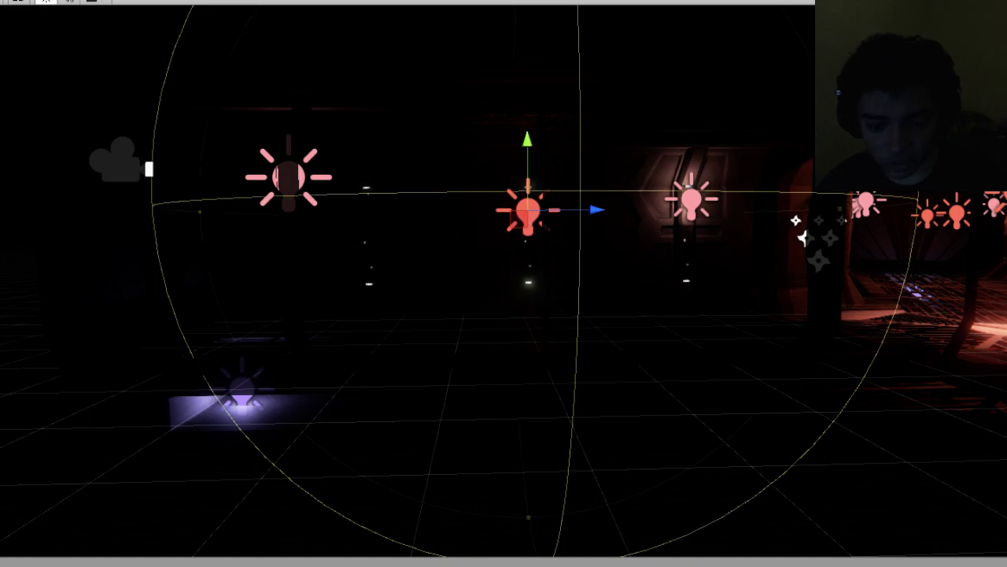
{"action": "key", "text": "Escape"}
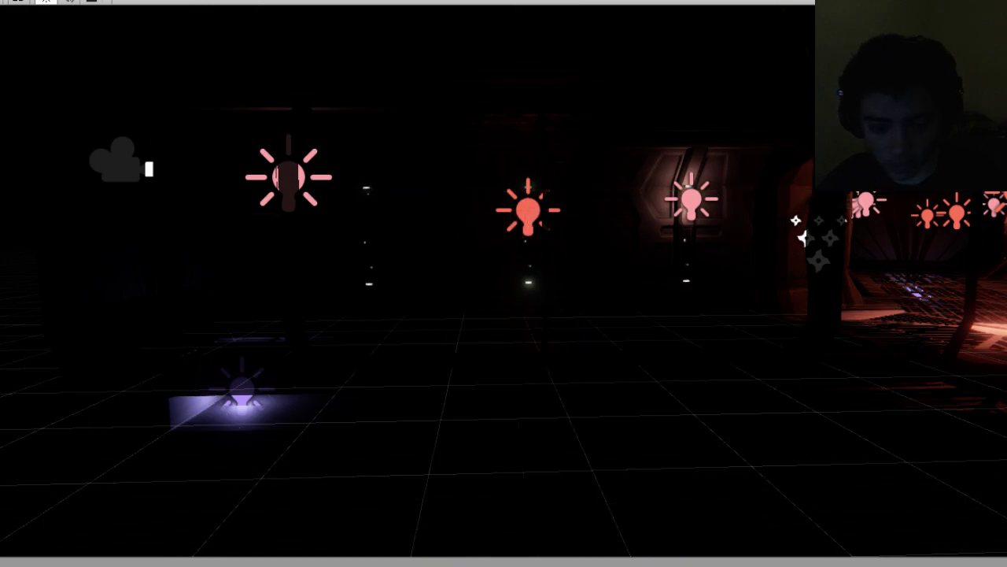
{"action": "key", "text": "Delete"}
{"action": "left_click", "coordinate": [584, 403]}
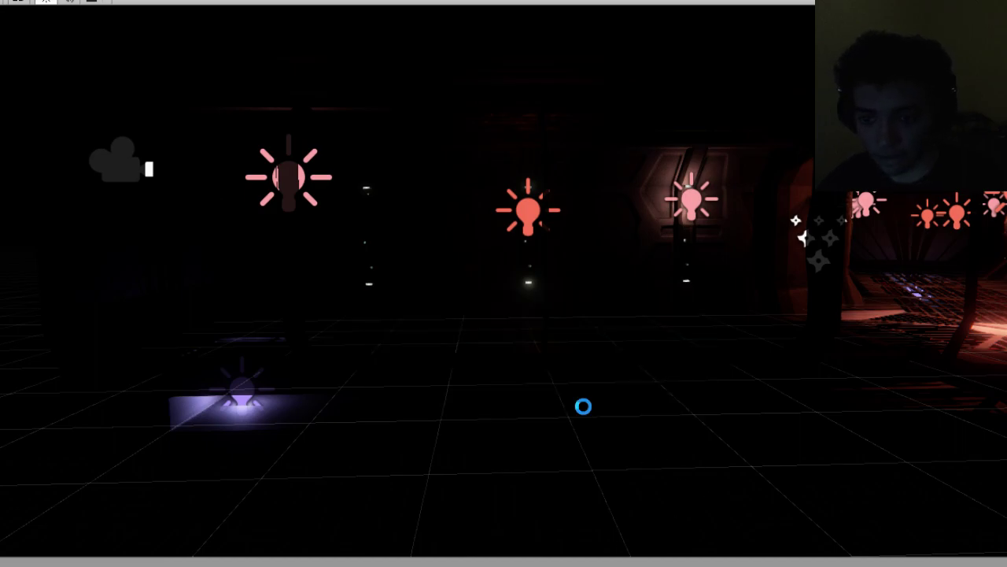
{"action": "left_click", "coordinate": [535, 233]}
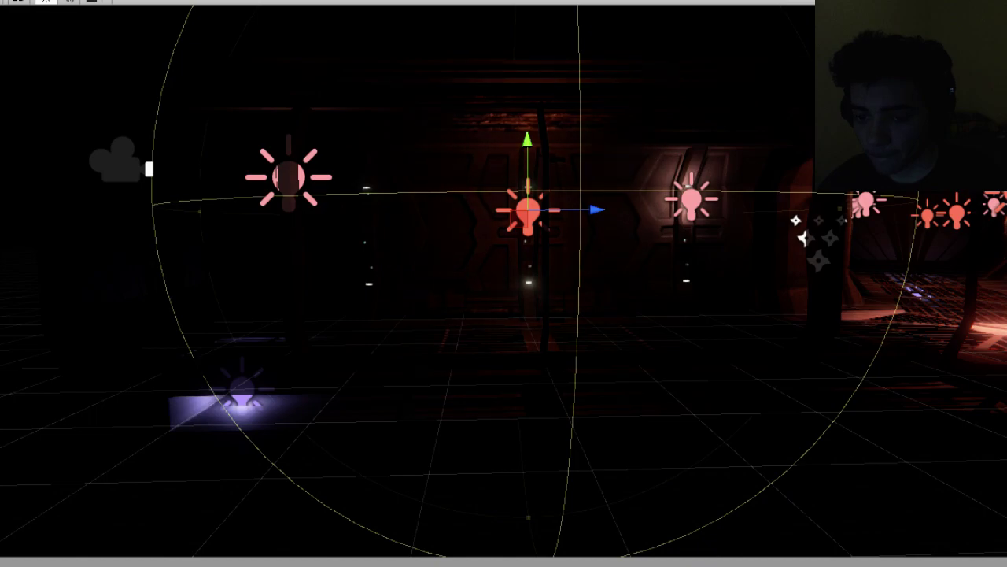
Enlarge the range of the pink light on the left wall before the junction, and nudge it sideways.
{"action": "left_click_drag", "start_coordinate": [853, 211], "coordinate": [787, 334], "text": "alt"}
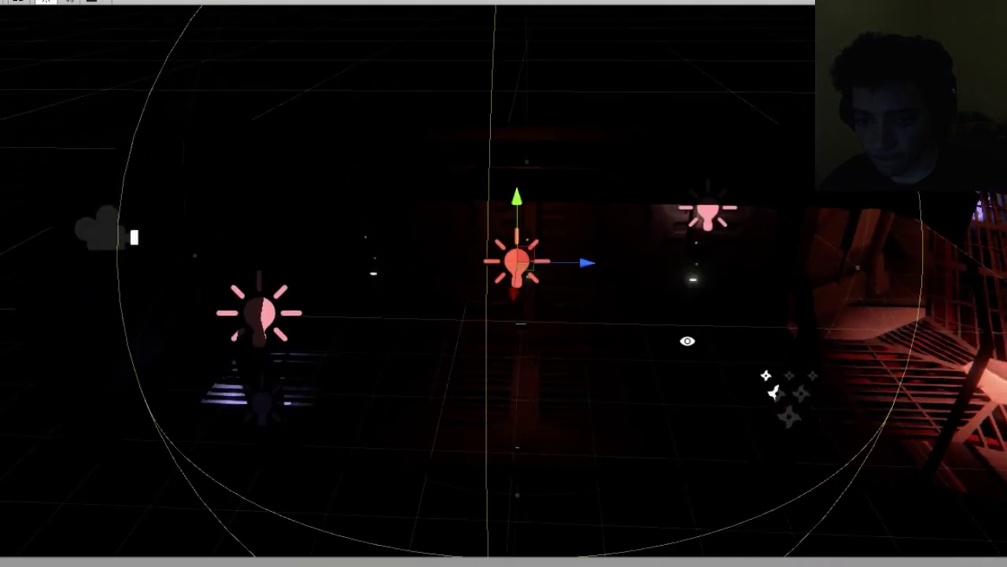
{"action": "left_click_drag", "start_coordinate": [594, 279], "coordinate": [749, 290], "text": "alt"}
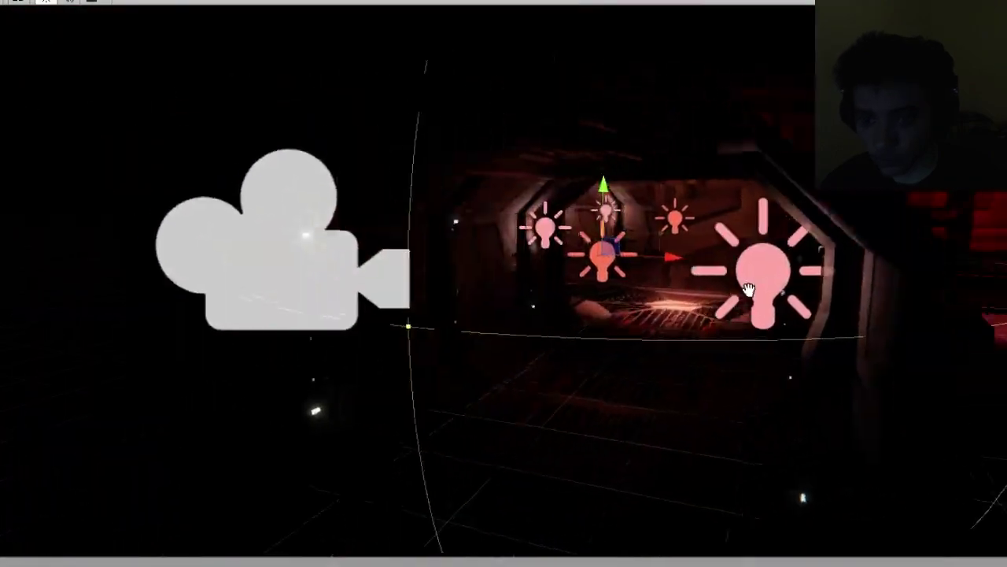
{"action": "scroll", "coordinate": [752, 291], "scroll_direction": "up", "scroll_amount": 3}
{"action": "scroll", "coordinate": [753, 290], "scroll_direction": "up", "scroll_amount": 4}
{"action": "left_click", "coordinate": [596, 163]}
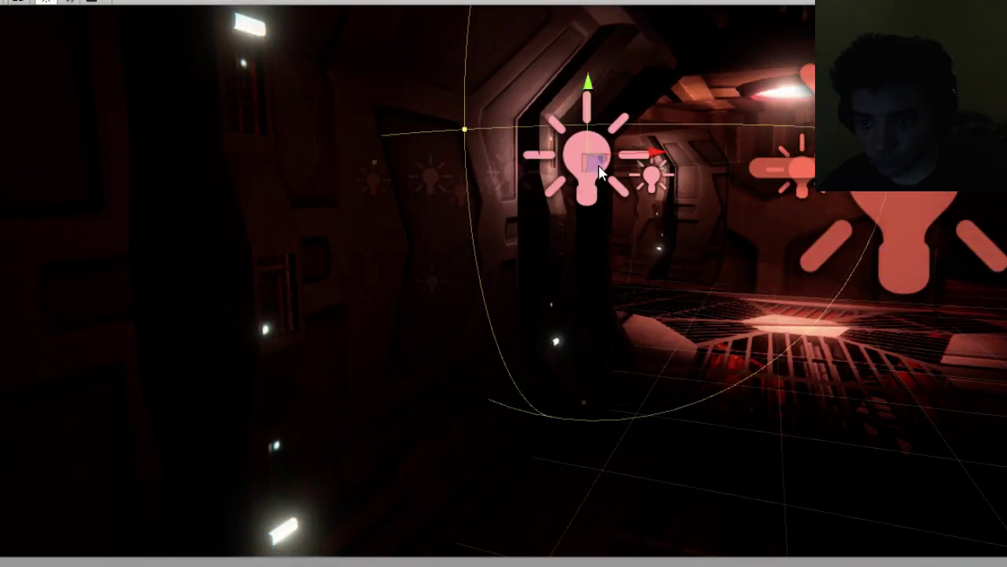
{"action": "left_click_drag", "start_coordinate": [602, 172], "coordinate": [706, 253], "text": "alt"}
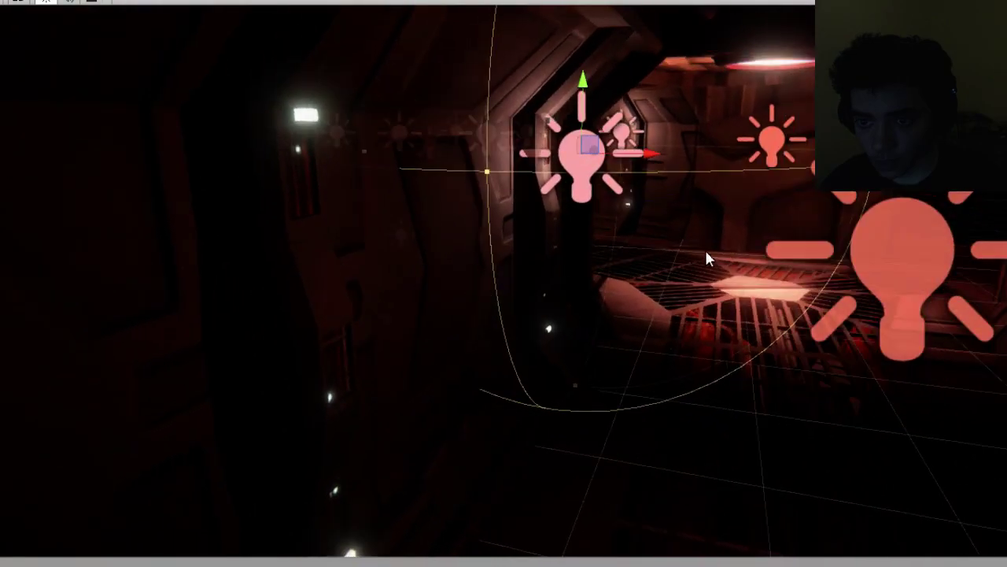
{"action": "left_click_drag", "start_coordinate": [492, 173], "coordinate": [453, 181]}
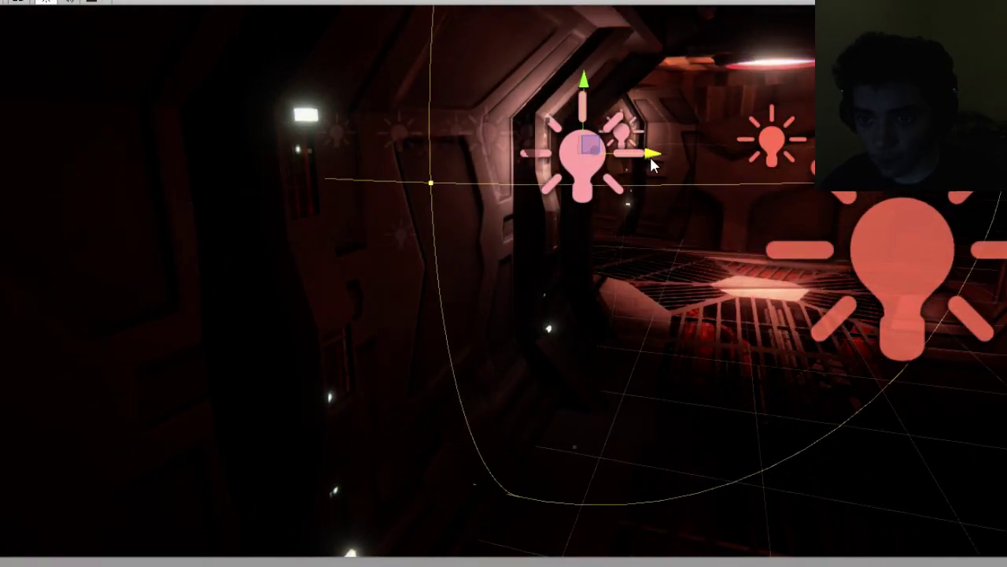
{"action": "mouse_move", "coordinate": [652, 162]}
{"action": "left_mouse_down"}
{"action": "mouse_move", "coordinate": [683, 172]}
{"action": "mouse_move", "coordinate": [663, 168]}
{"action": "left_mouse_up"}
Examine the enlarged pink light and its glow on the wall rib up close.
{"action": "left_click_drag", "start_coordinate": [653, 214], "coordinate": [416, 102], "text": "alt"}
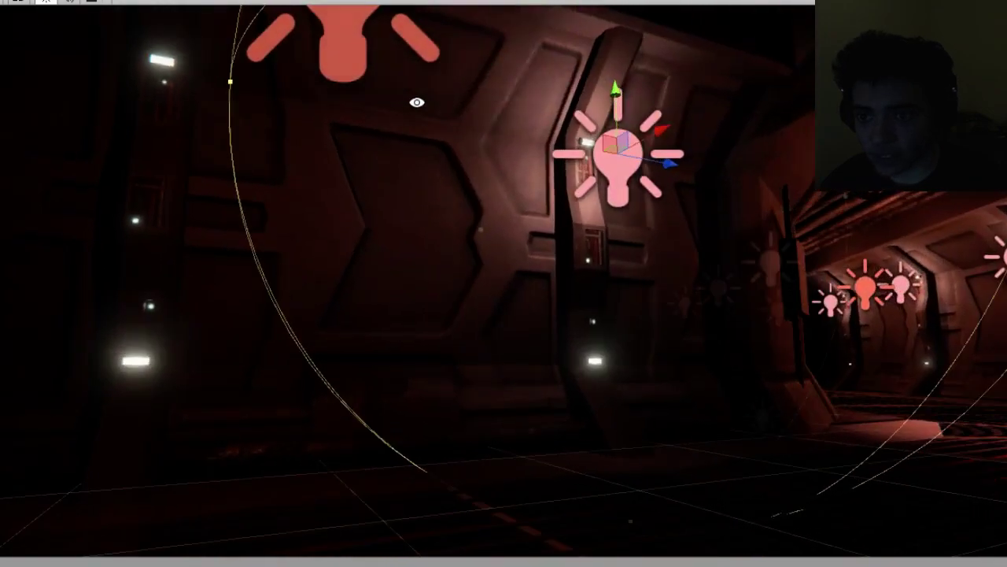
{"action": "middle_click_drag", "start_coordinate": [621, 168], "coordinate": [565, 211]}
{"action": "left_click_drag", "start_coordinate": [566, 212], "coordinate": [594, 314], "text": "alt"}
{"action": "scroll", "coordinate": [607, 353], "scroll_direction": "up", "scroll_amount": 5}
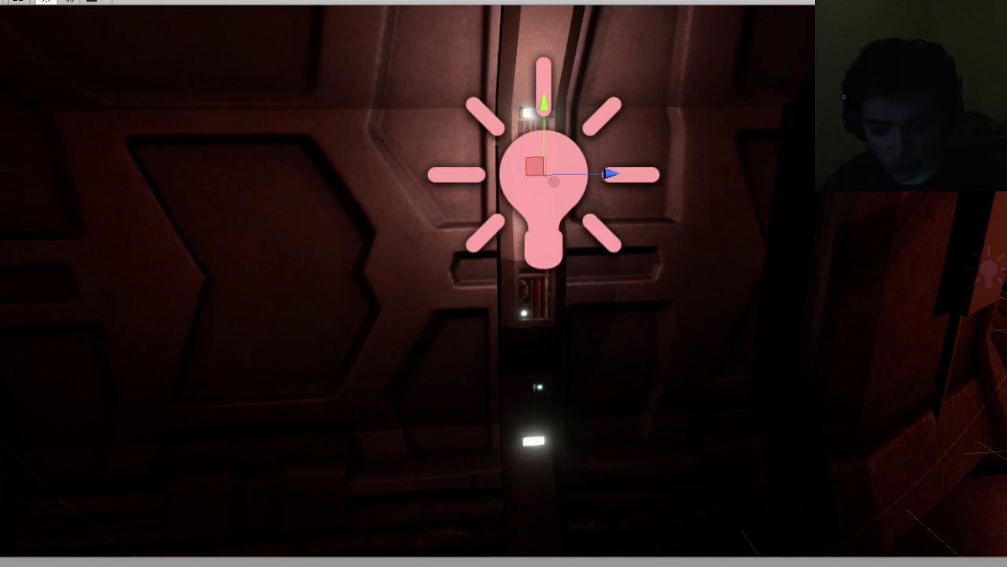
{"action": "key", "text": "q"}
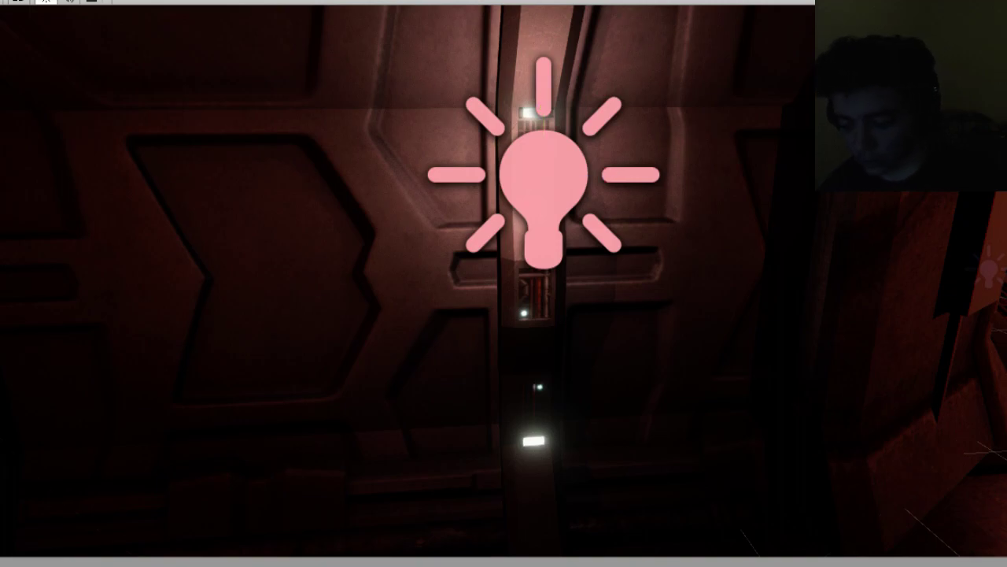
{"action": "key", "text": "Delete"}
{"action": "left_click", "coordinate": [580, 405]}
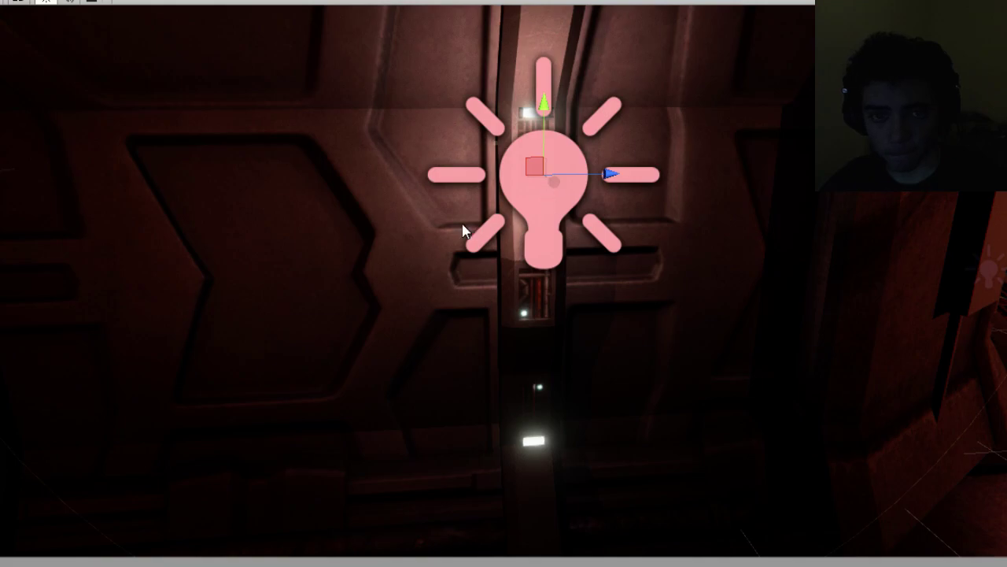
Open the Animation window with a new clip for the pink light, shift it below the light, and enable keyframe recording.
{"action": "left_click", "coordinate": [1, 2]}
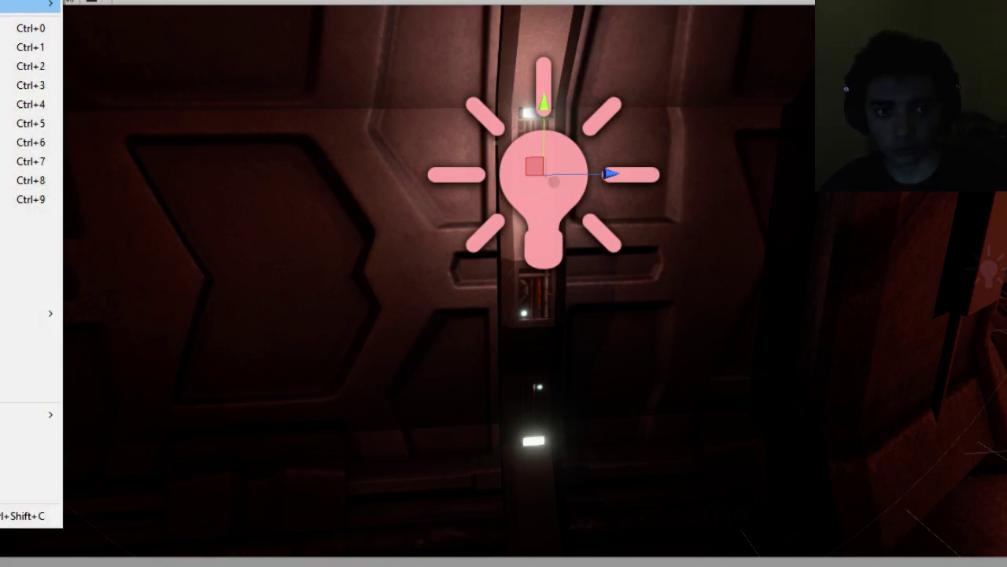
{"action": "left_click", "coordinate": [31, 47]}
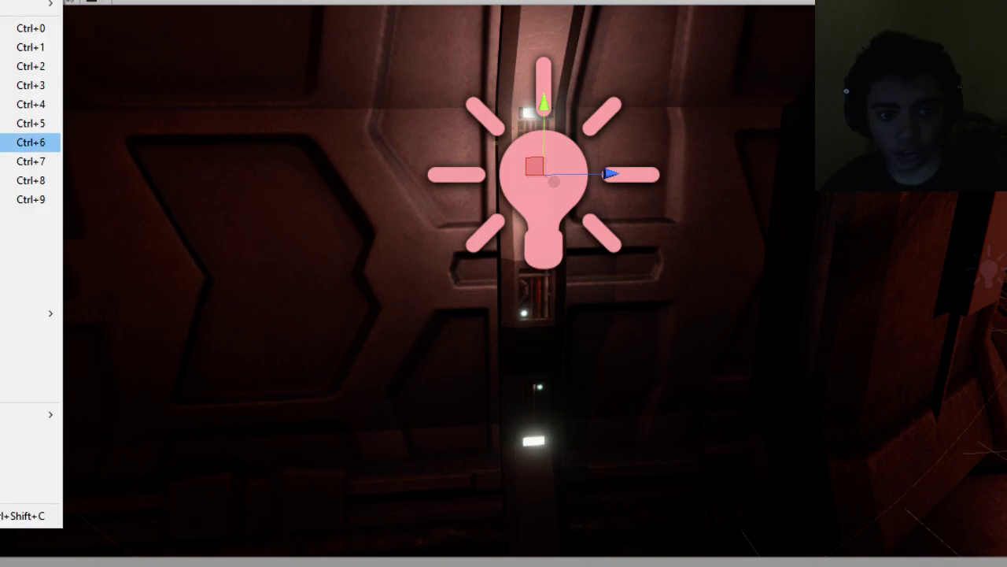
{"action": "left_click", "coordinate": [31, 142]}
{"action": "left_click", "coordinate": [551, 373]}
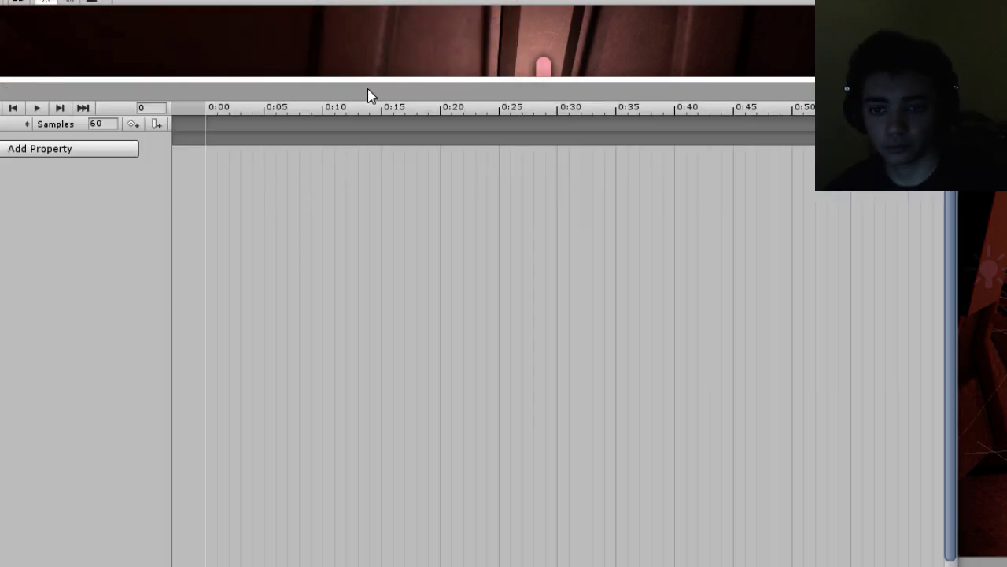
{"action": "left_click_drag", "start_coordinate": [370, 95], "coordinate": [210, 274]}
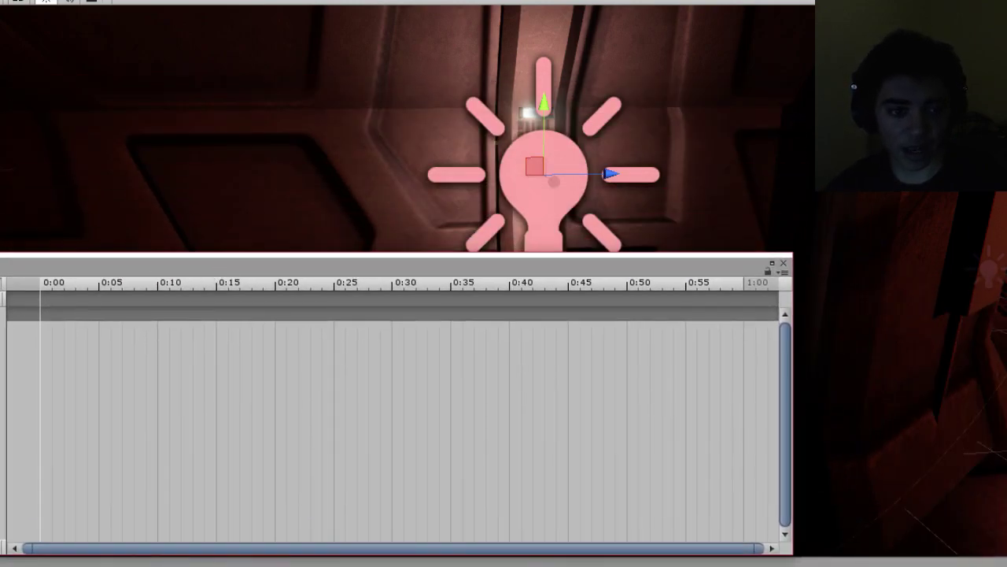
{"action": "left_click", "coordinate": [2, 283]}
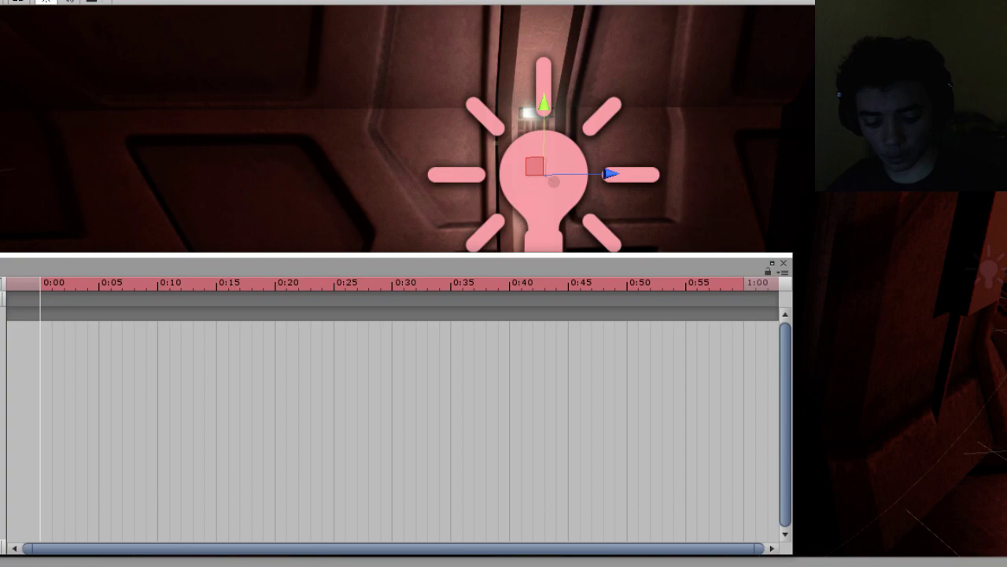
{"action": "left_click", "coordinate": [43, 285]}
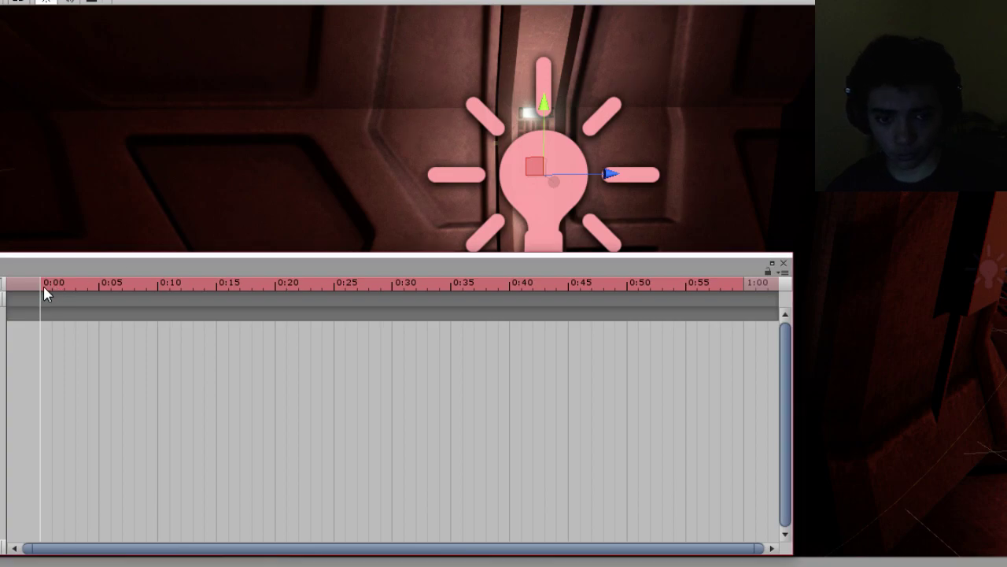
Record the pink light's first flicker with keyframes lit at 0:00, off at 0:02 and lit at 0:03.
{"action": "type", "text": "0"}
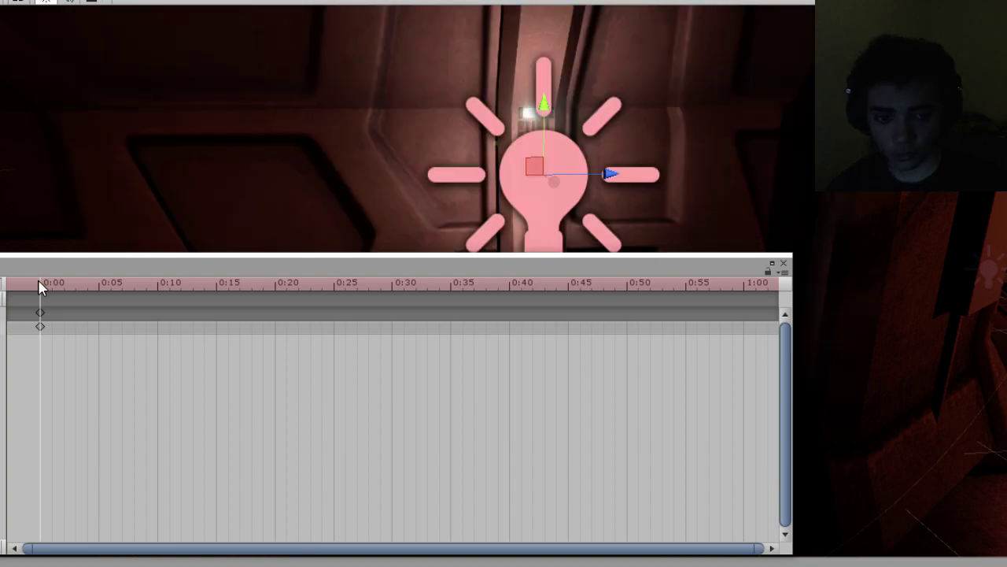
{"action": "left_click_drag", "start_coordinate": [45, 282], "coordinate": [63, 283]}
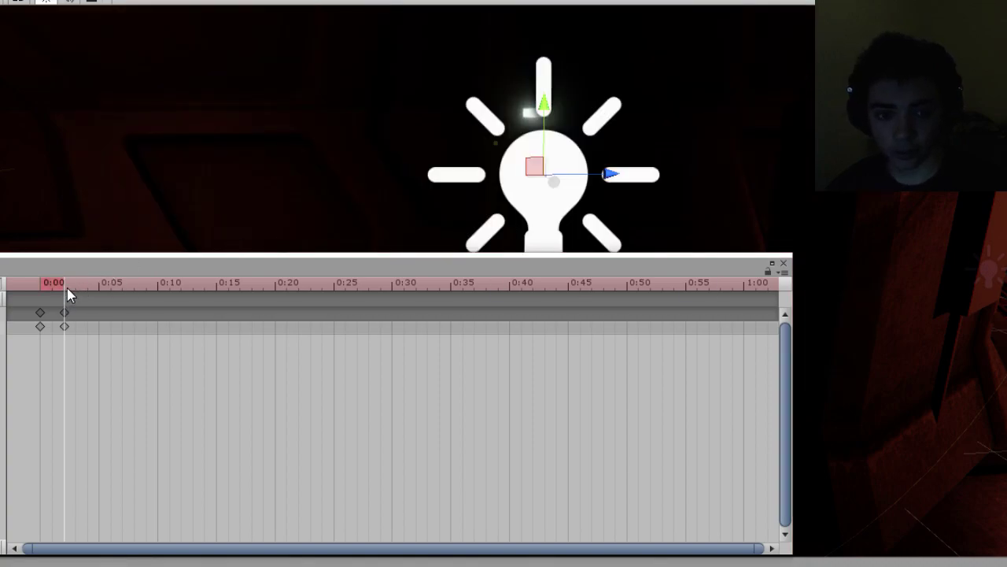
{"action": "left_click_drag", "start_coordinate": [67, 289], "coordinate": [83, 282]}
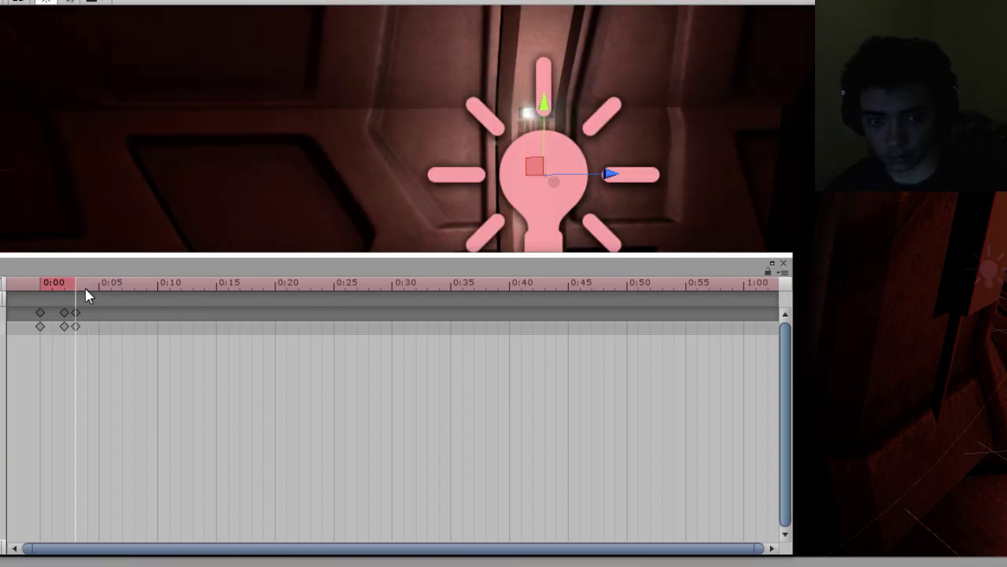
{"action": "left_click_drag", "start_coordinate": [76, 284], "coordinate": [40, 285]}
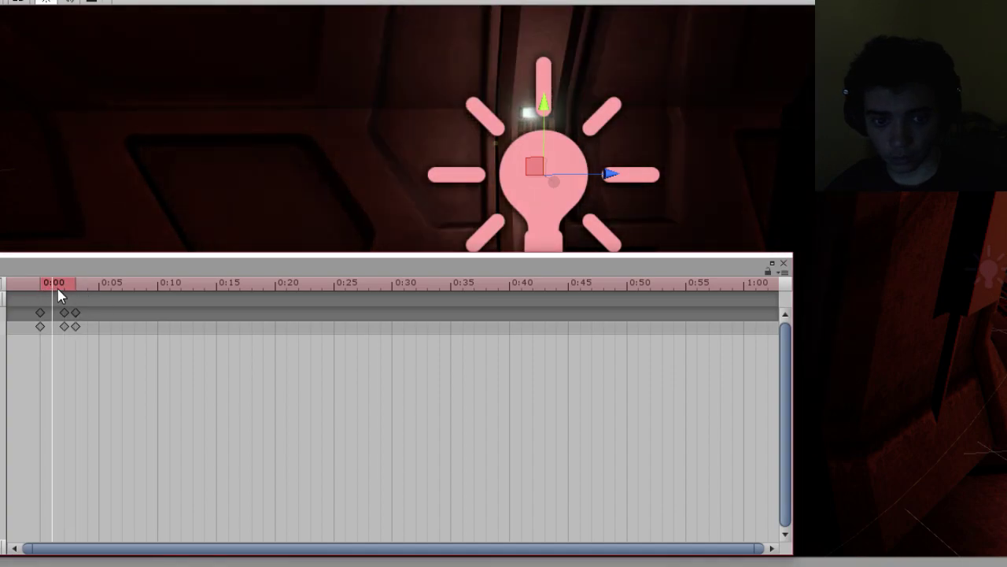
Add a second flicker with intensity 0 at 0:10, lit at 0:12, and a holding keyframe at 0:09.
{"action": "left_click_drag", "start_coordinate": [55, 289], "coordinate": [159, 285]}
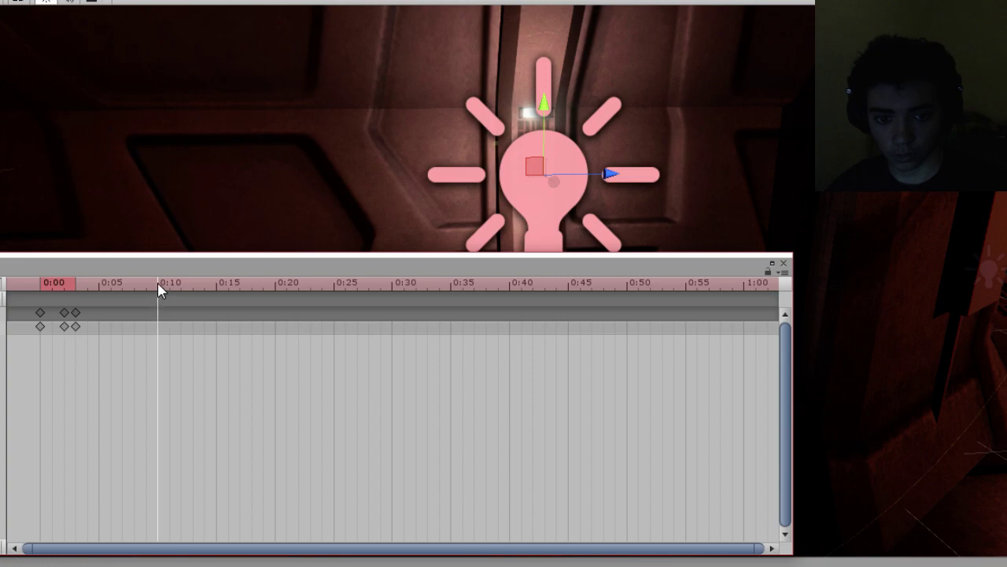
{"action": "mouse_move", "coordinate": [158, 290]}
{"action": "left_mouse_down"}
{"action": "mouse_move", "coordinate": [218, 293]}
{"action": "mouse_move", "coordinate": [157, 291]}
{"action": "left_mouse_up"}
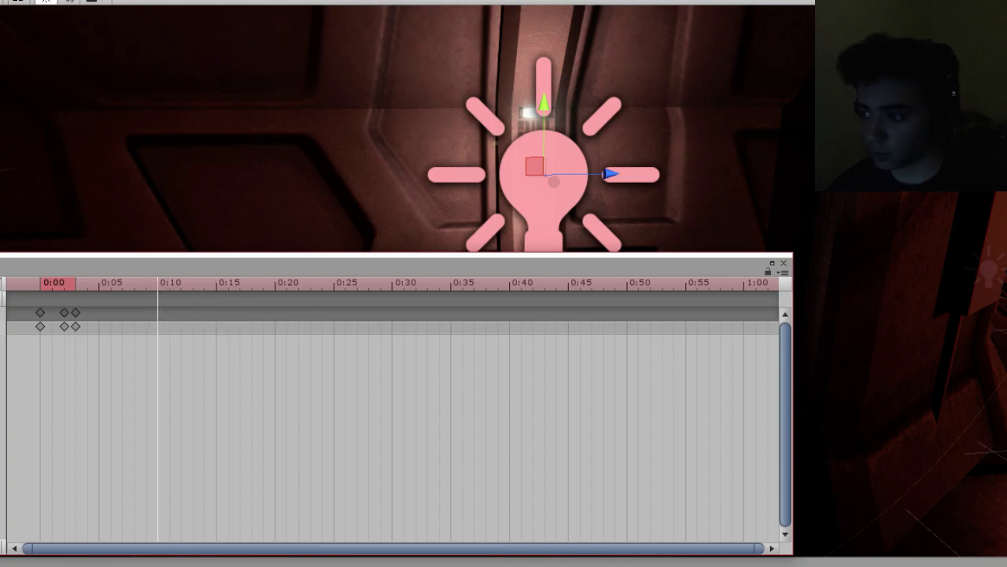
{"action": "type", "text": "0"}
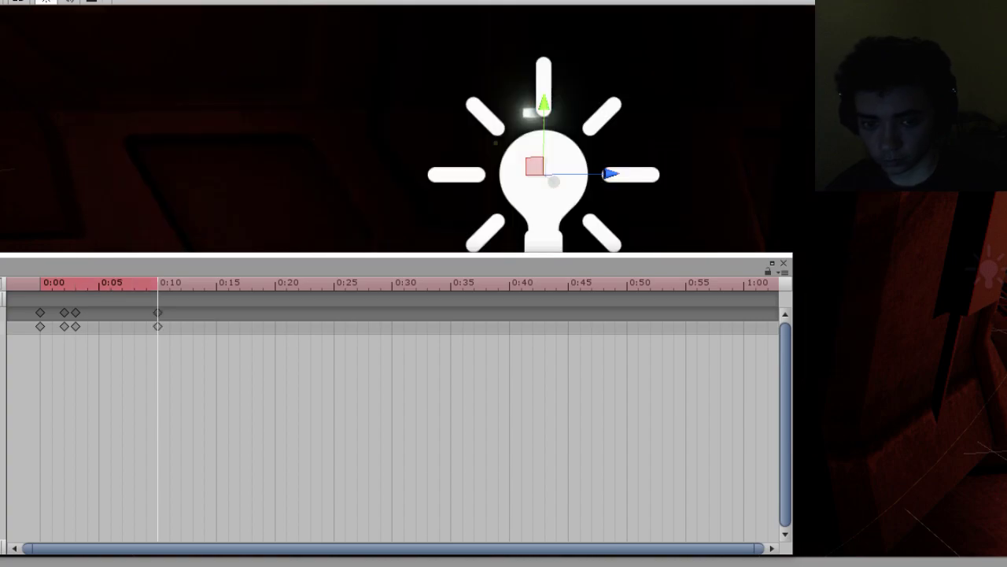
{"action": "left_click_drag", "start_coordinate": [158, 289], "coordinate": [181, 286]}
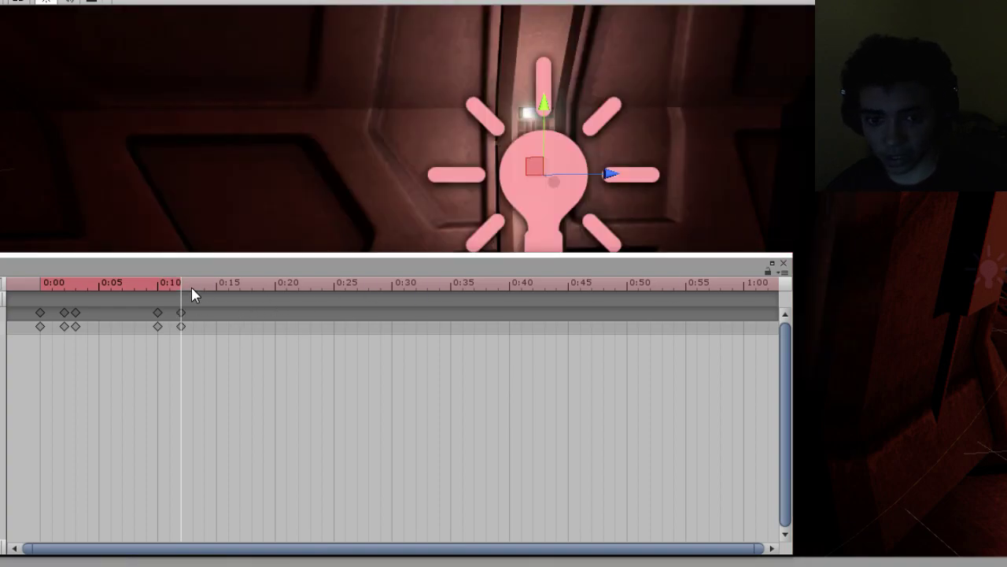
{"action": "left_click_drag", "start_coordinate": [182, 285], "coordinate": [145, 298]}
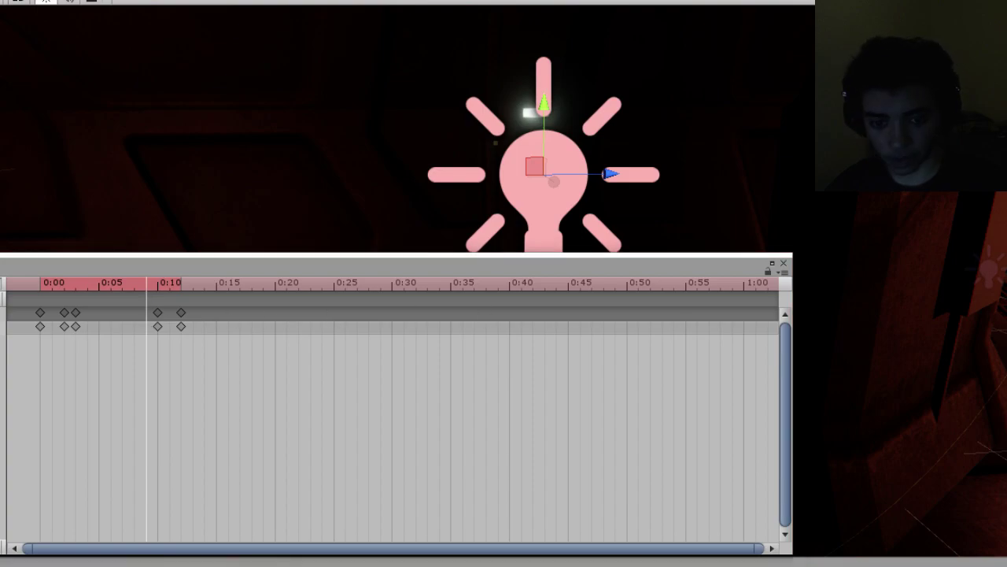
{"action": "left_click", "coordinate": [1006, 236]}
Add a third flicker with a holding keyframe at 0:20, intensity 0 at 0:21 and the light lit at 0:22.
{"action": "left_click_drag", "start_coordinate": [133, 284], "coordinate": [270, 292]}
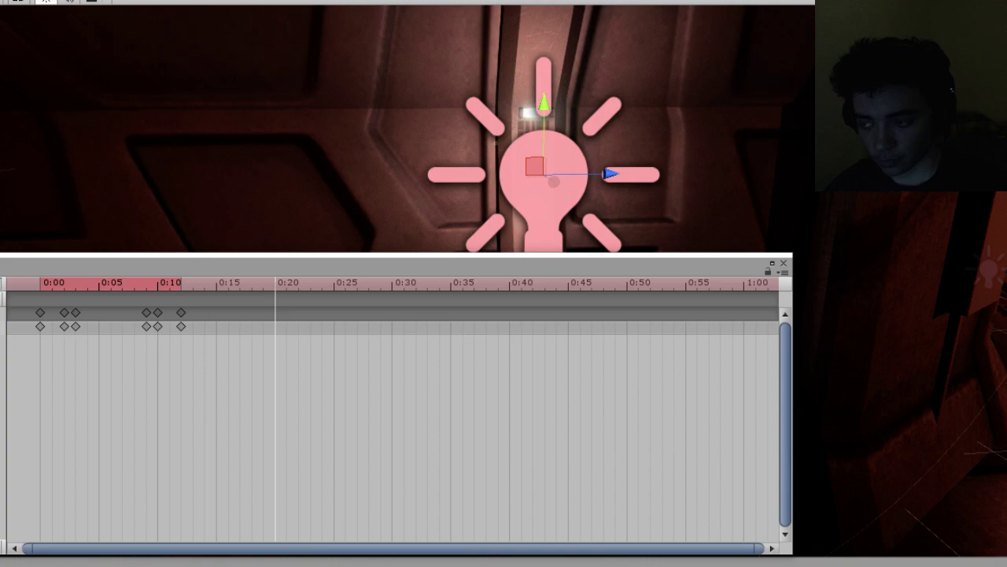
{"action": "mouse_move", "coordinate": [274, 284]}
{"action": "left_mouse_down"}
{"action": "mouse_move", "coordinate": [18, 286]}
{"action": "mouse_move", "coordinate": [299, 285]}
{"action": "mouse_move", "coordinate": [273, 283]}
{"action": "mouse_move", "coordinate": [284, 286]}
{"action": "left_mouse_up"}
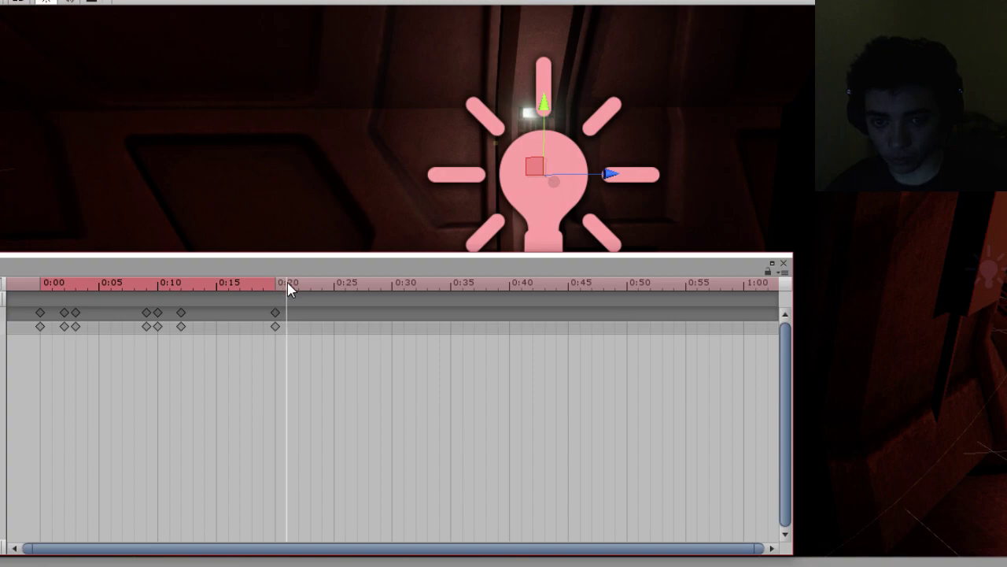
{"action": "left_click_drag", "start_coordinate": [290, 290], "coordinate": [300, 286]}
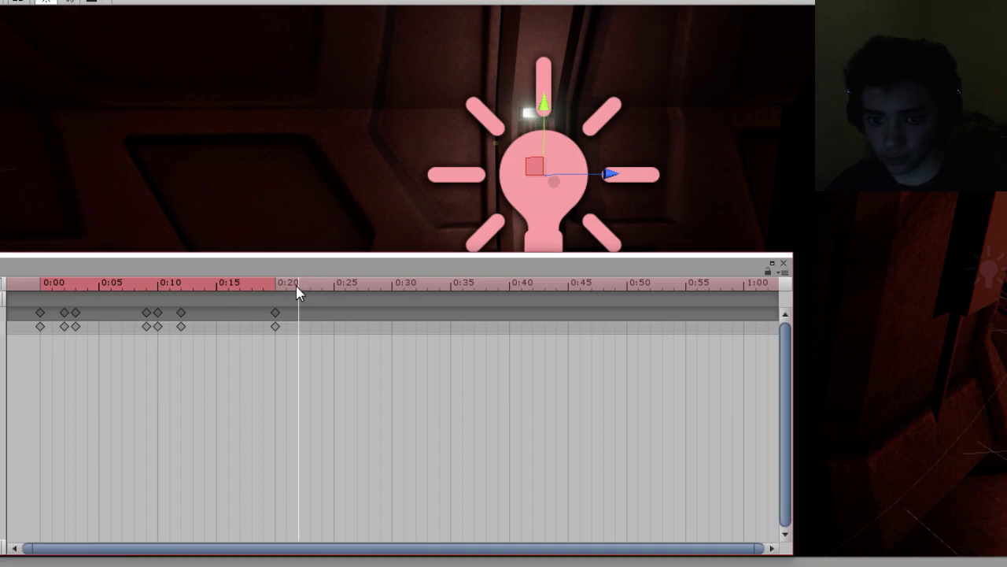
{"action": "left_click_drag", "start_coordinate": [295, 286], "coordinate": [292, 286]}
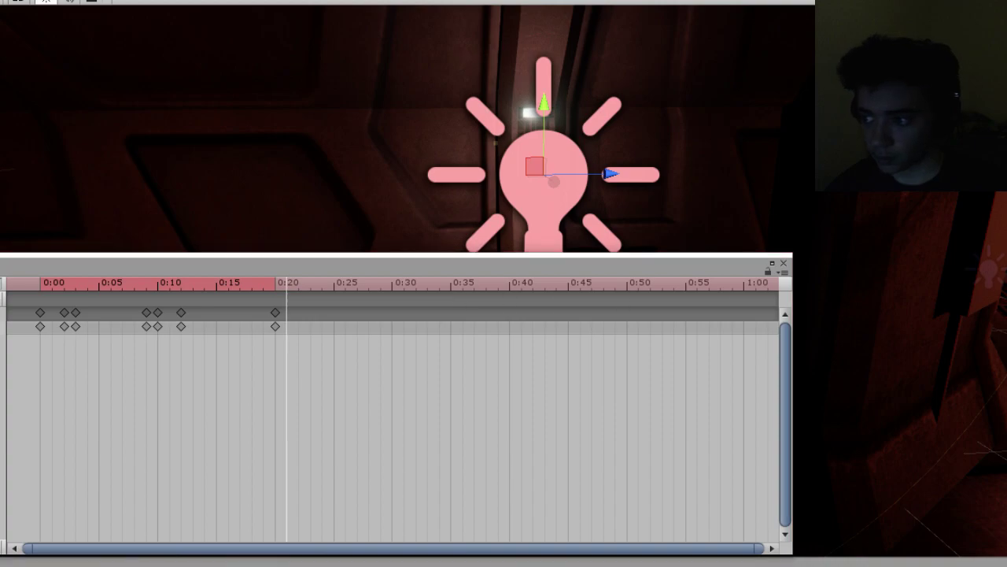
{"action": "type", "text": "0"}
{"action": "mouse_move", "coordinate": [287, 285]}
{"action": "left_mouse_down"}
{"action": "mouse_move", "coordinate": [241, 288]}
{"action": "mouse_move", "coordinate": [304, 285]}
{"action": "left_mouse_up"}
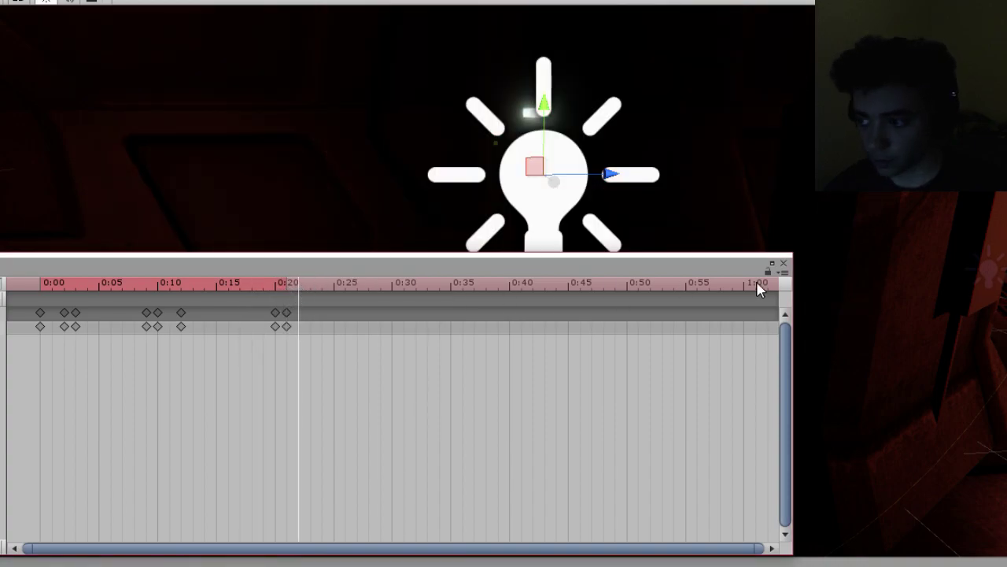
{"action": "type", "text": "1"}
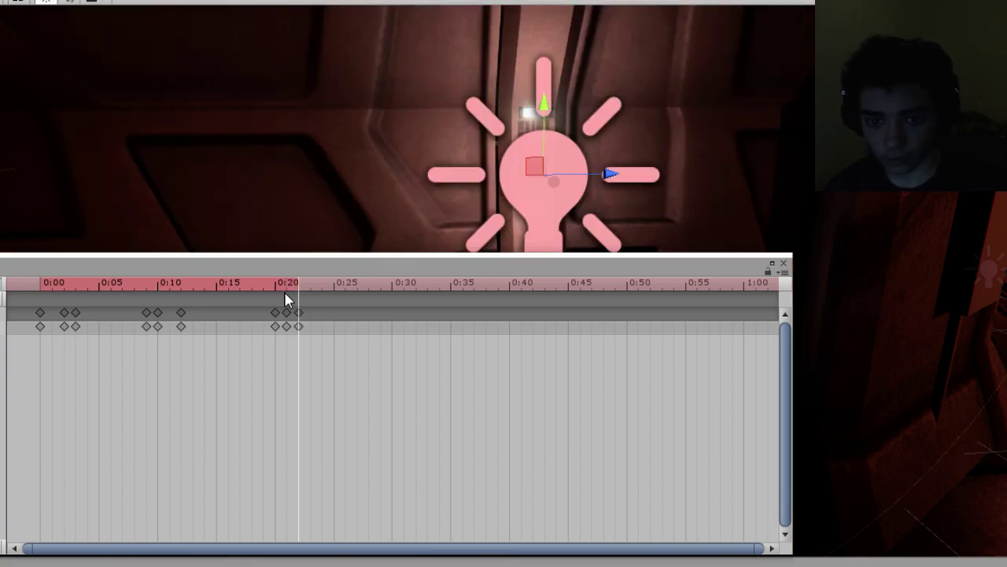
Key the light off at 0:23 and 0:28, and lit at 0:29.
{"action": "left_click_drag", "start_coordinate": [298, 286], "coordinate": [322, 286]}
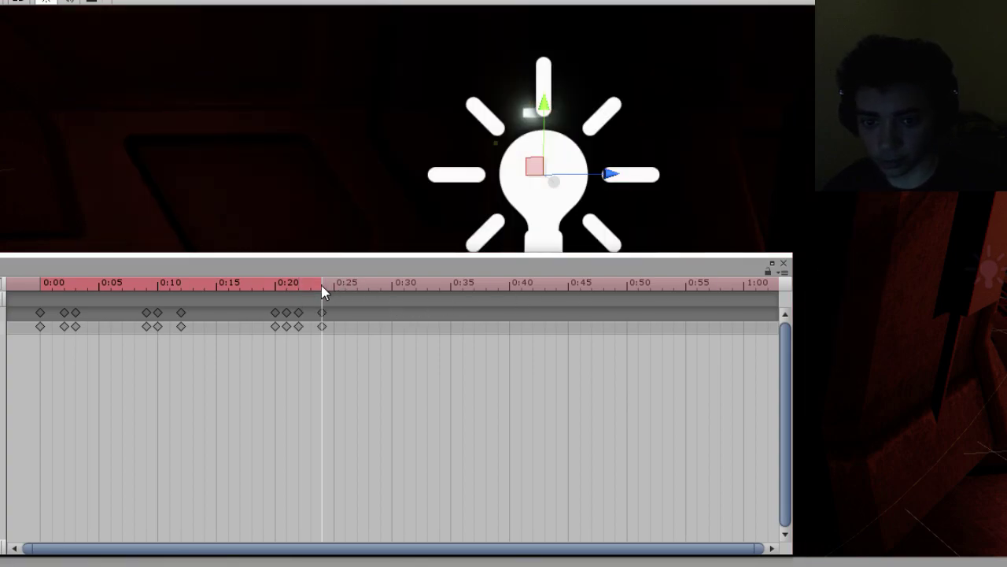
{"action": "left_click", "coordinate": [321, 283]}
{"action": "left_click_drag", "start_coordinate": [322, 290], "coordinate": [373, 288]}
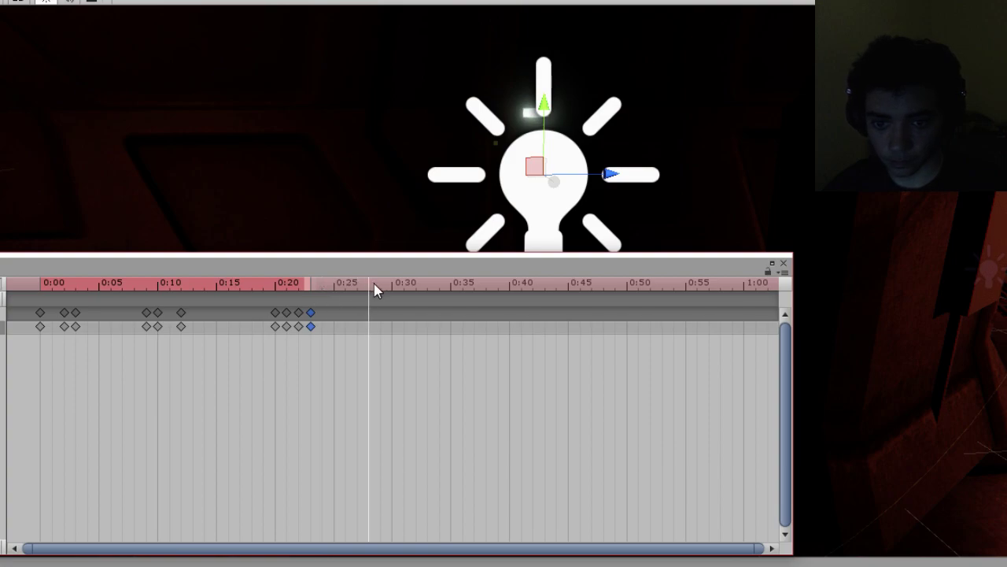
{"action": "left_click", "coordinate": [372, 316]}
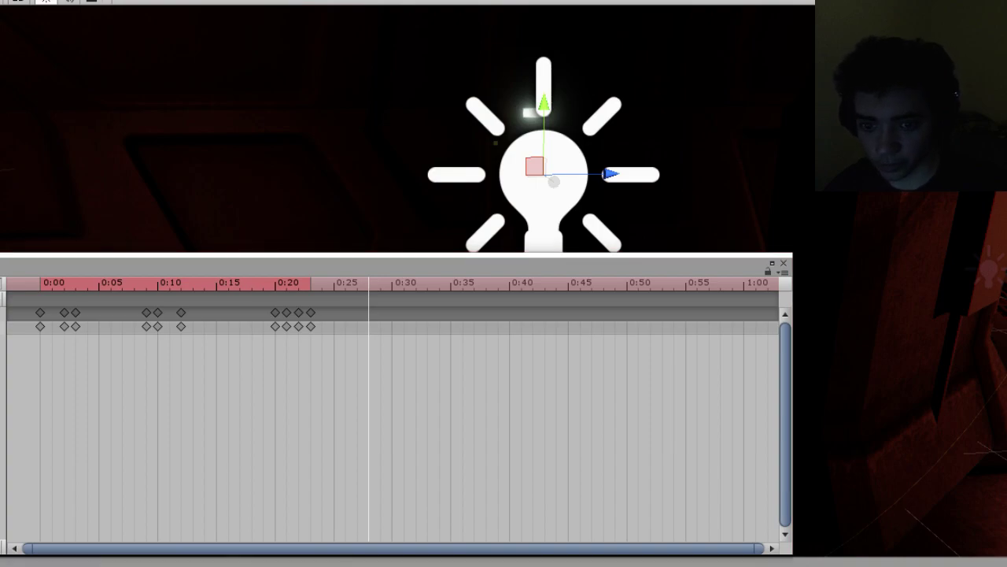
{"action": "key", "text": "k"}
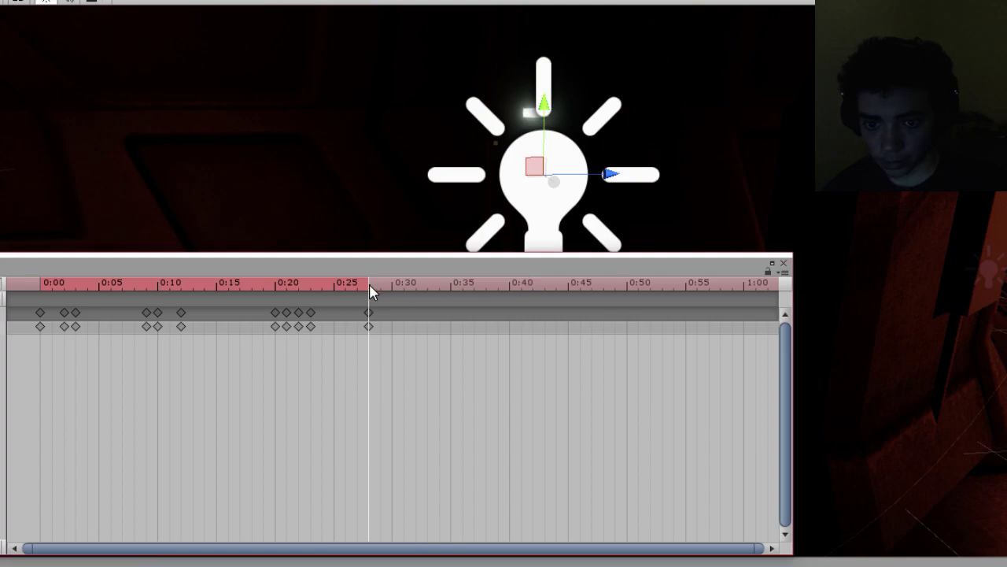
{"action": "left_click_drag", "start_coordinate": [310, 284], "coordinate": [378, 286]}
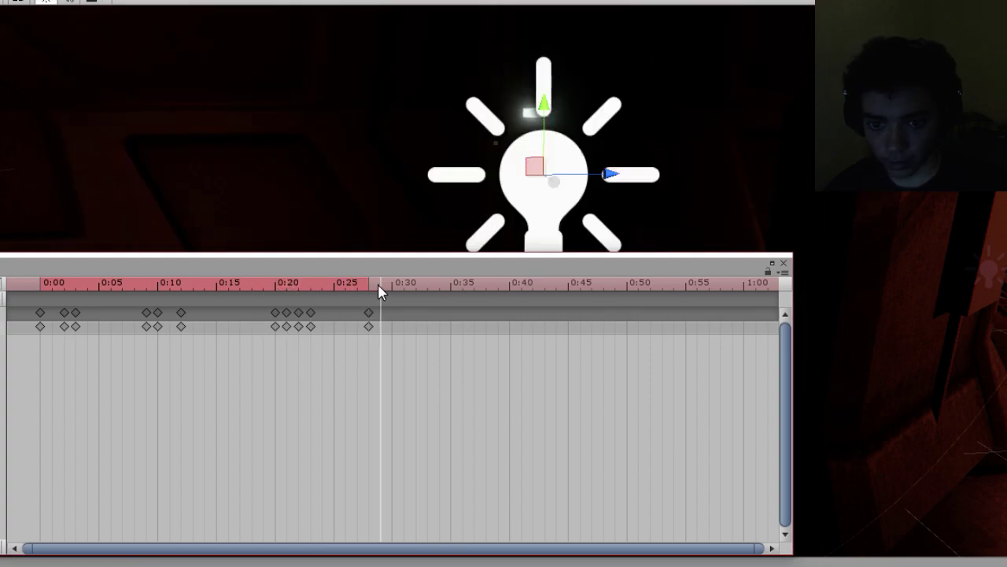
{"action": "key", "text": "k"}
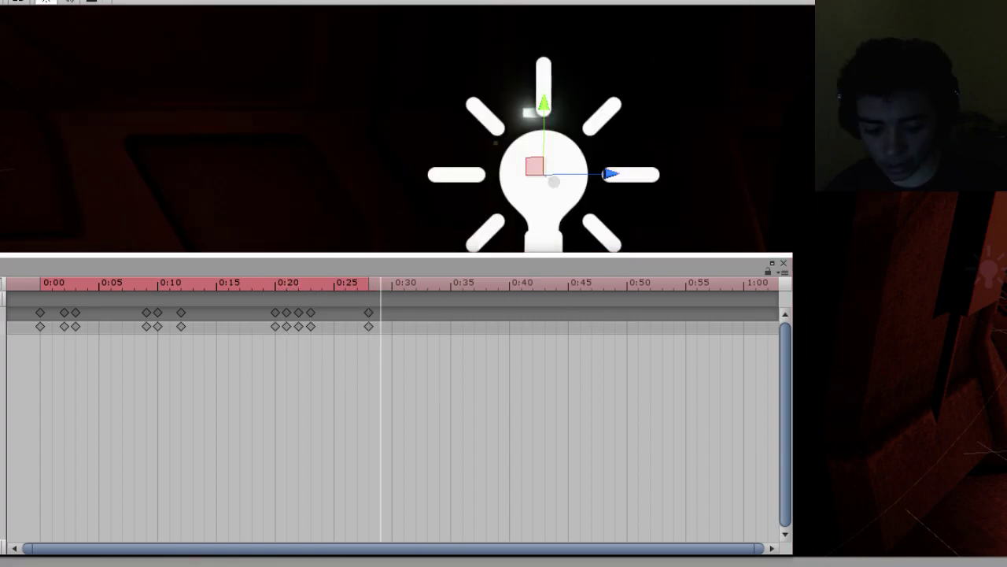
Play back the flicker animation from the first frame to check its timing.
{"action": "left_click_drag", "start_coordinate": [381, 287], "coordinate": [40, 286]}
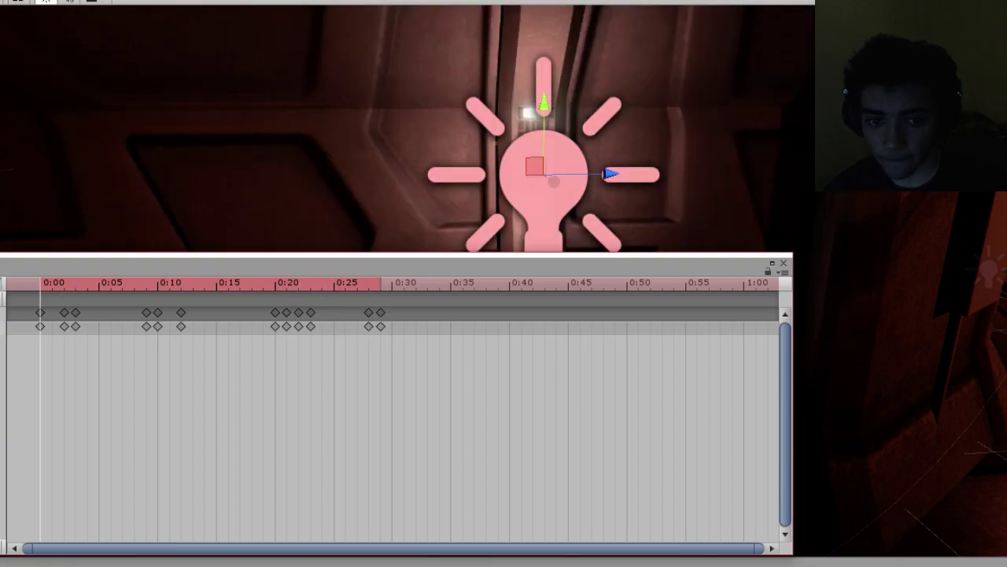
{"action": "key", "text": "space"}
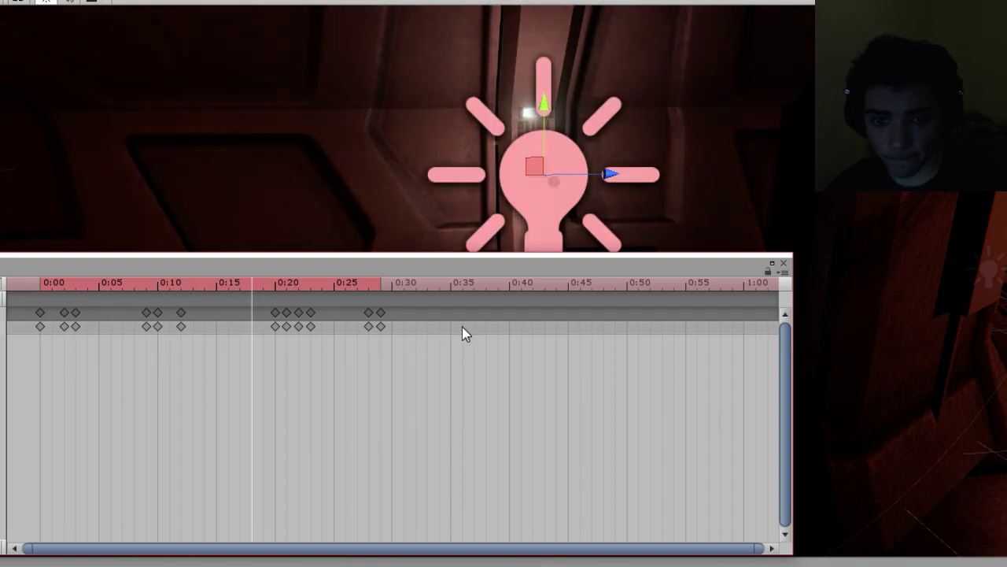
{"action": "left_click", "coordinate": [380, 293]}
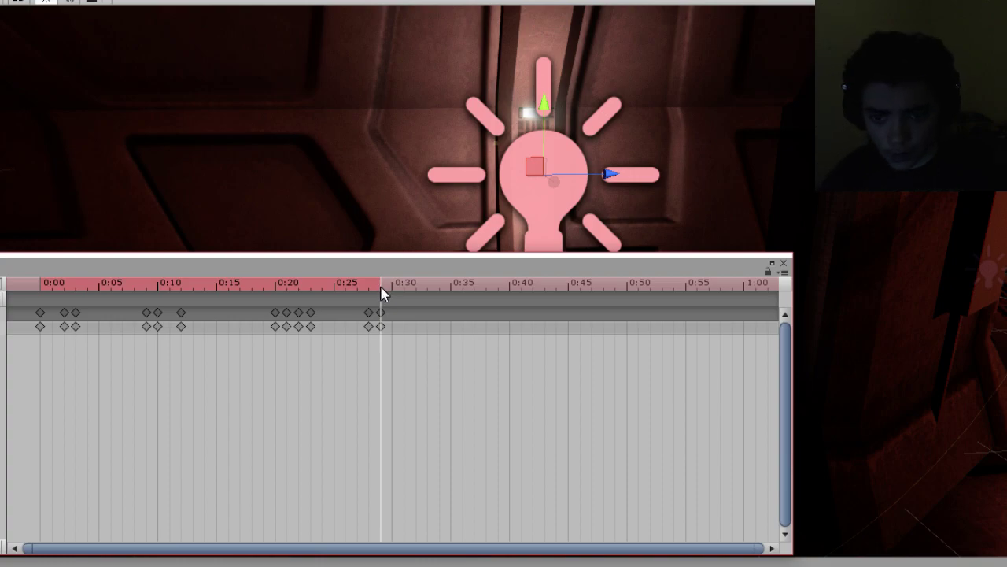
Extend the flicker with the light lit at 0:33 and its intensity set to 0 at 0:34.
{"action": "left_click_drag", "start_coordinate": [381, 293], "coordinate": [429, 315]}
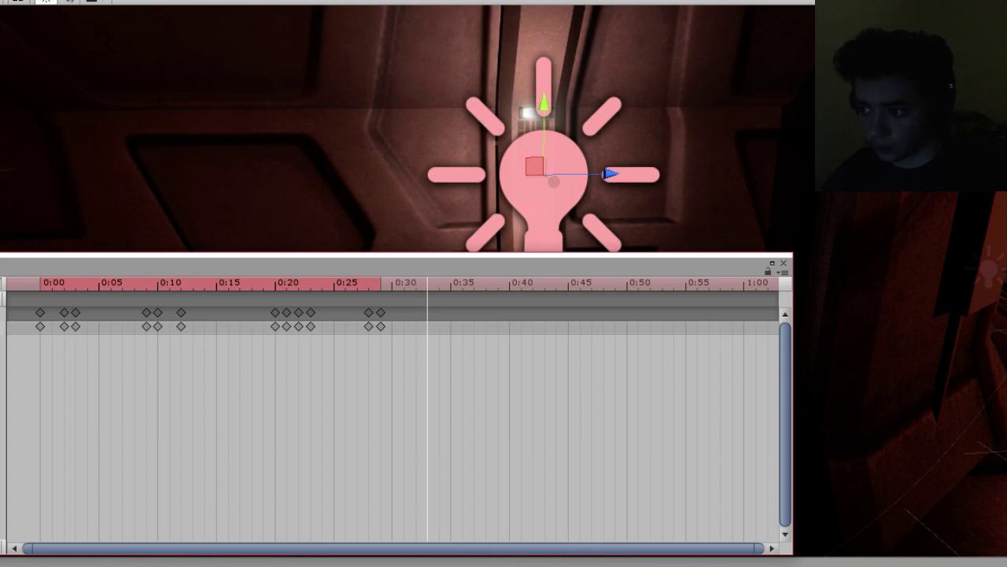
{"action": "type", "text": "0"}
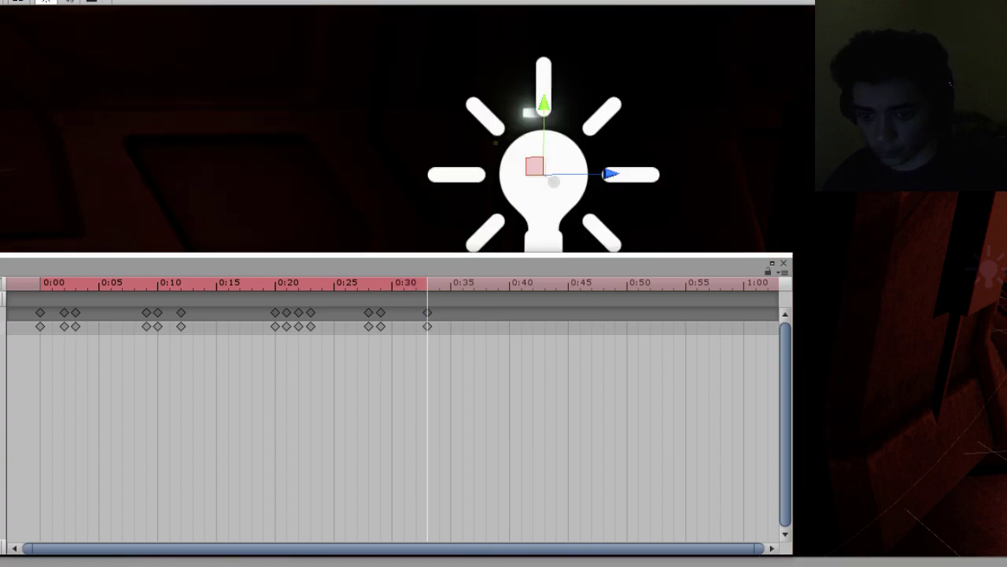
{"action": "type", "text": ".5"}
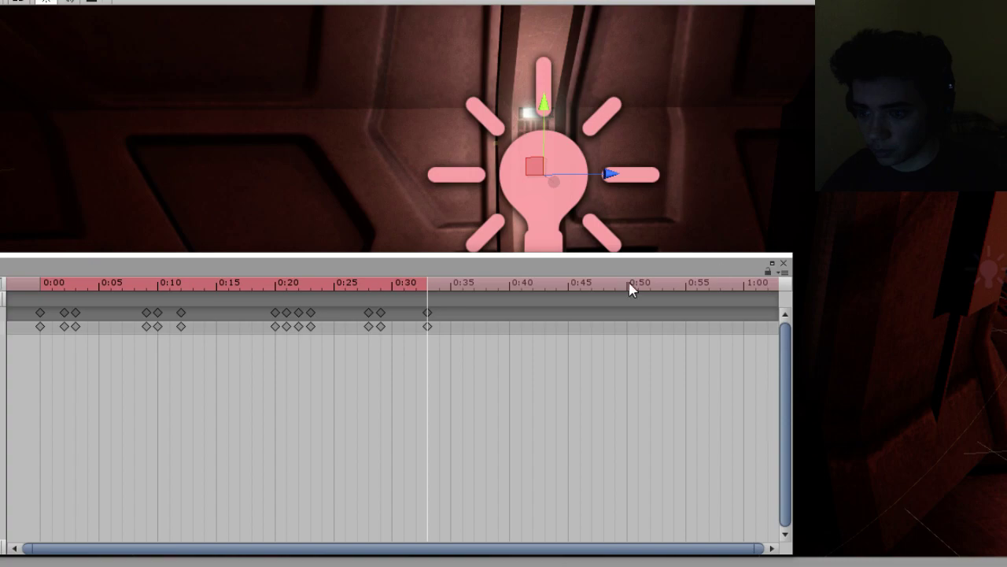
{"action": "left_click_drag", "start_coordinate": [446, 285], "coordinate": [439, 292]}
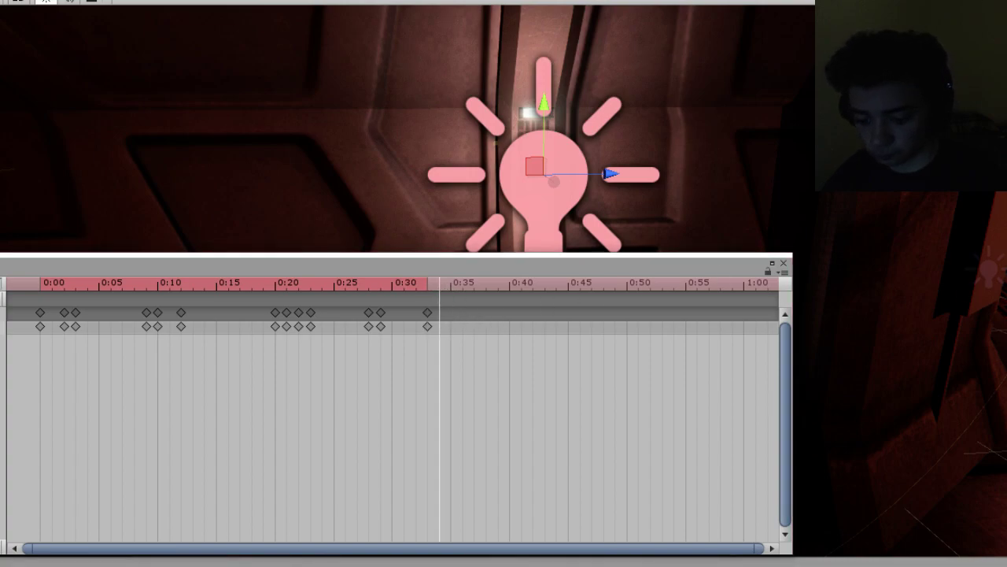
{"action": "type", "text": "0"}
{"action": "left_click_drag", "start_coordinate": [442, 288], "coordinate": [476, 284]}
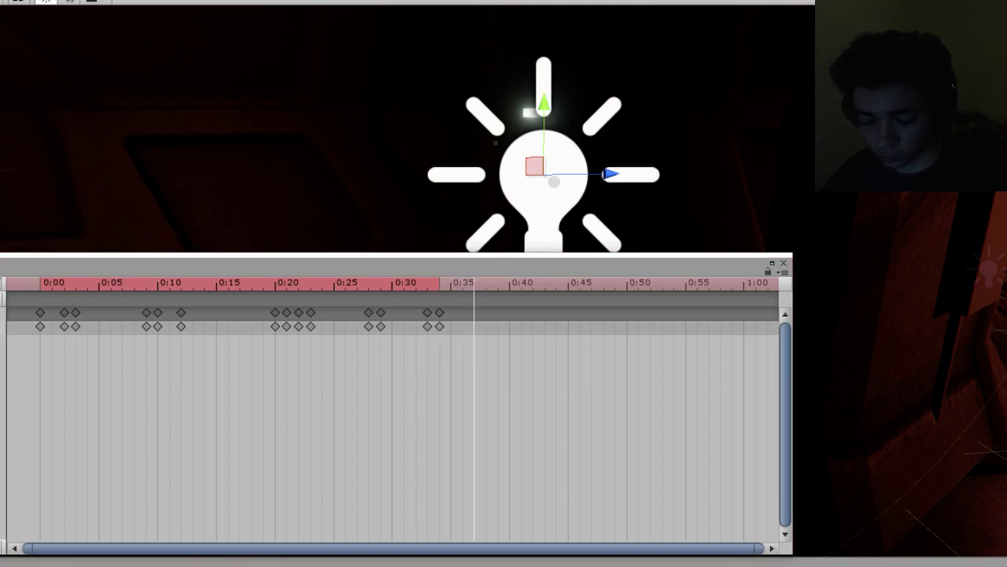
Key the light off at 0:37, lit at 0:38 and off again at 0:39 in the flicker animation.
{"action": "type", "text": "1"}
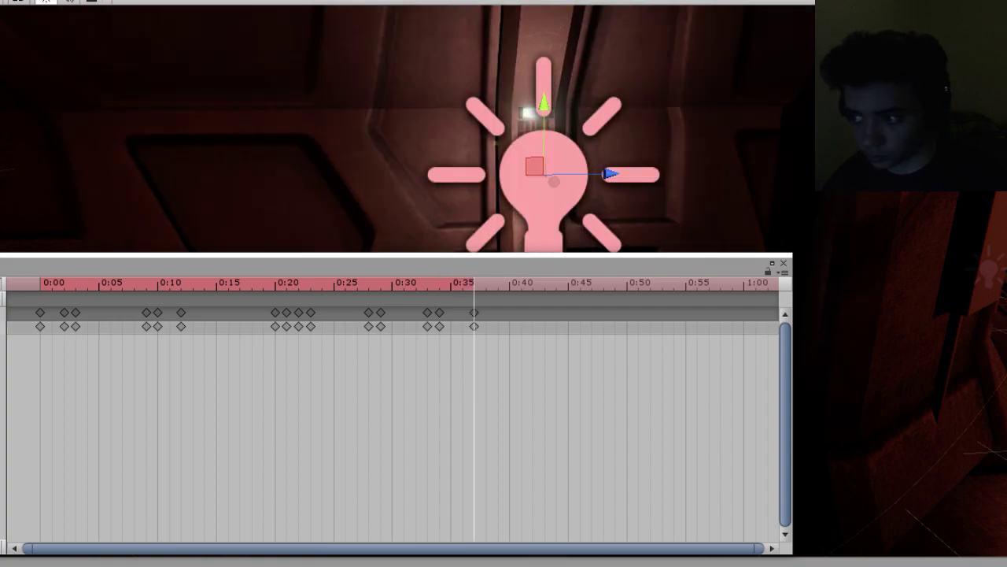
{"action": "type", "text": "0"}
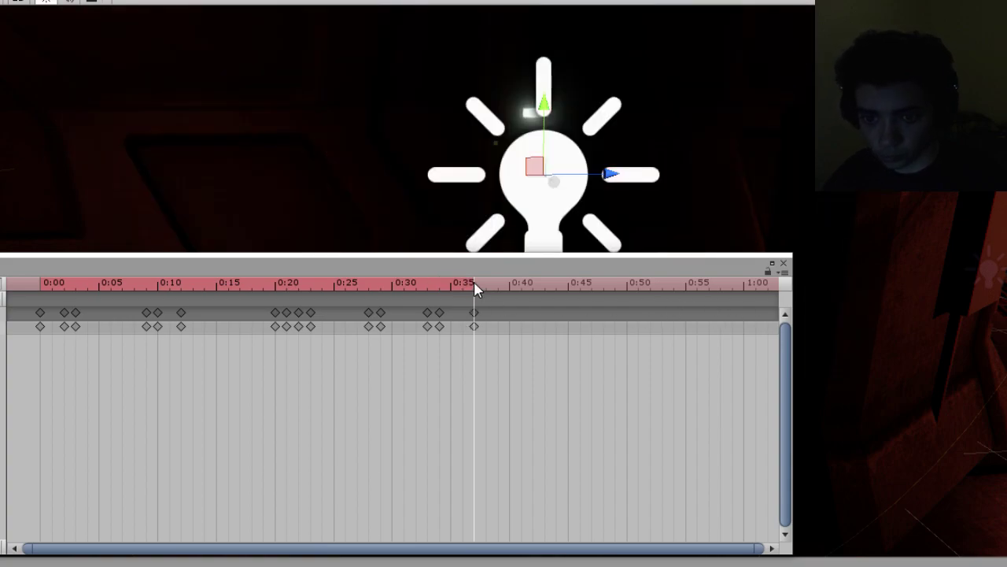
{"action": "left_click", "coordinate": [484, 282]}
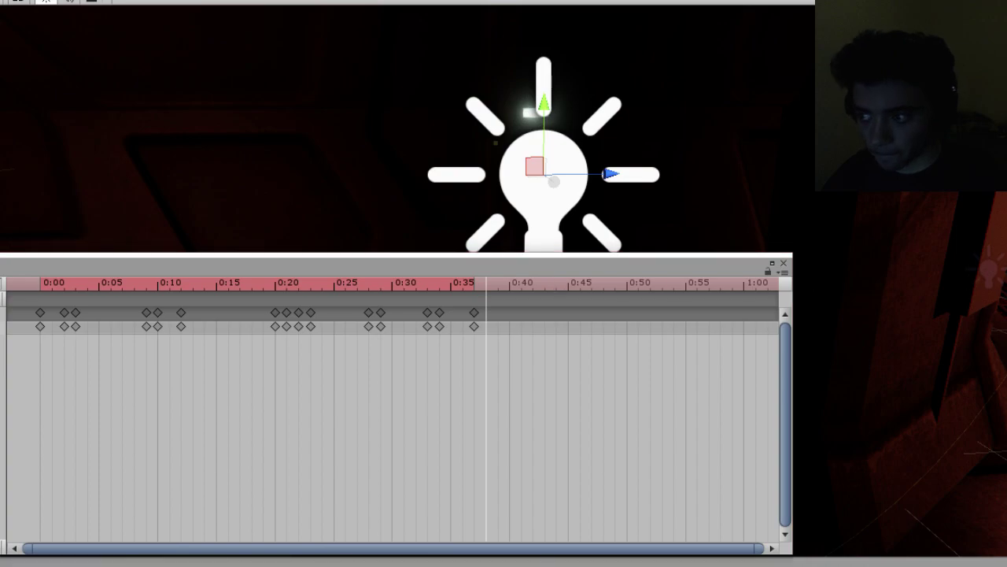
{"action": "type", "text": "1"}
{"action": "left_click_drag", "start_coordinate": [485, 285], "coordinate": [497, 285]}
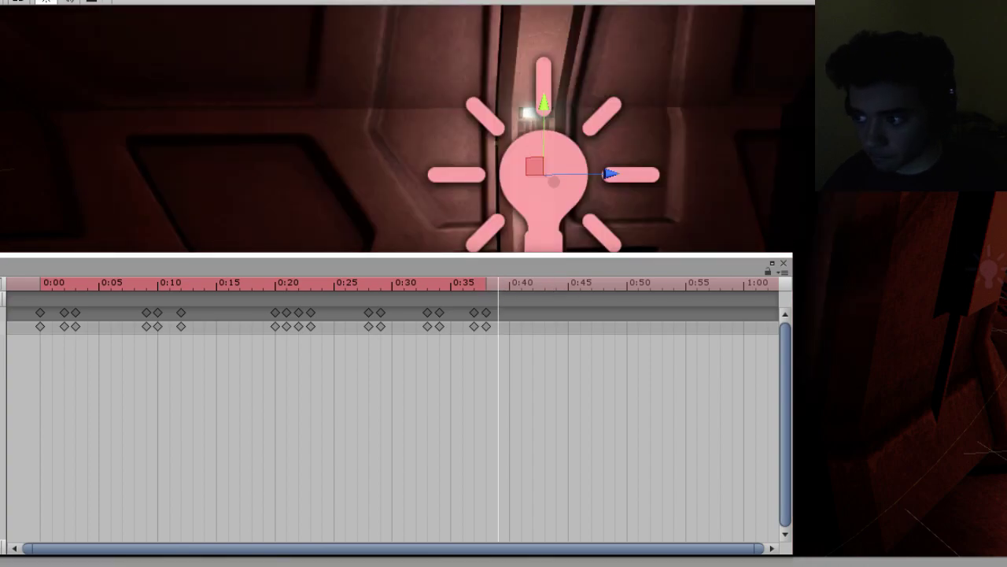
{"action": "key", "text": "k"}
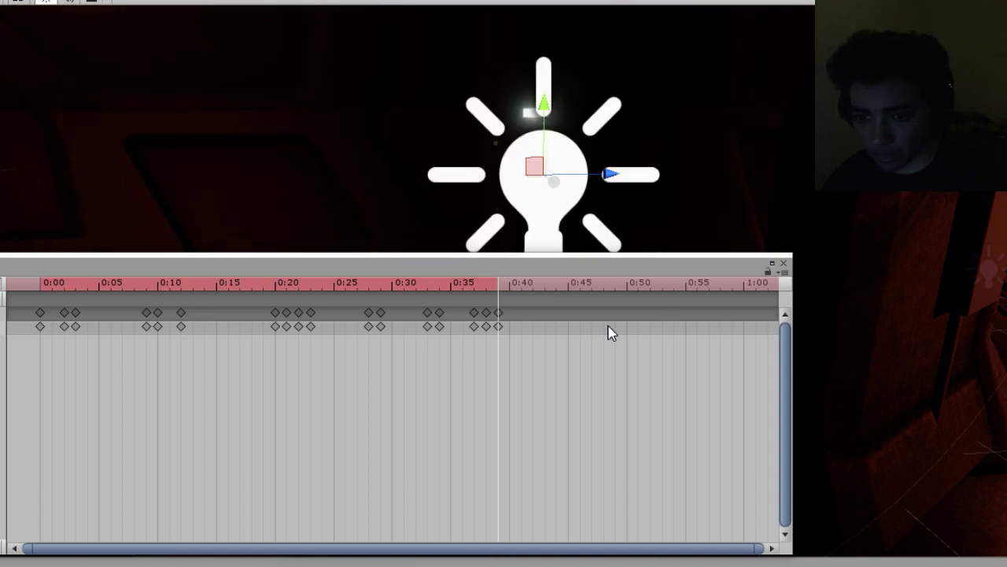
Continue the rapid flicker with the light lit at 0:40, off at 0:41 and lit at 0:42.
{"action": "left_click_drag", "start_coordinate": [497, 286], "coordinate": [508, 286]}
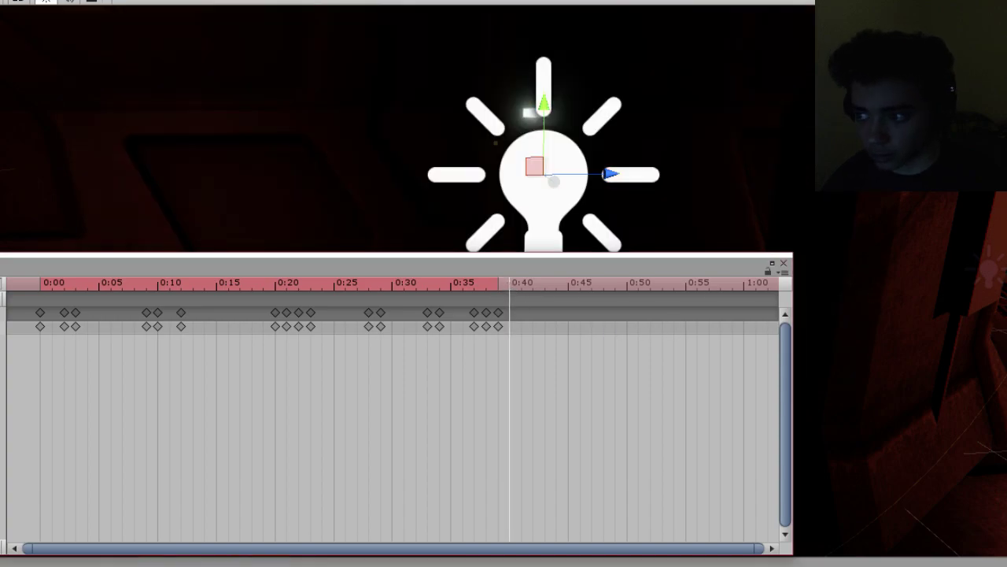
{"action": "key", "text": "k"}
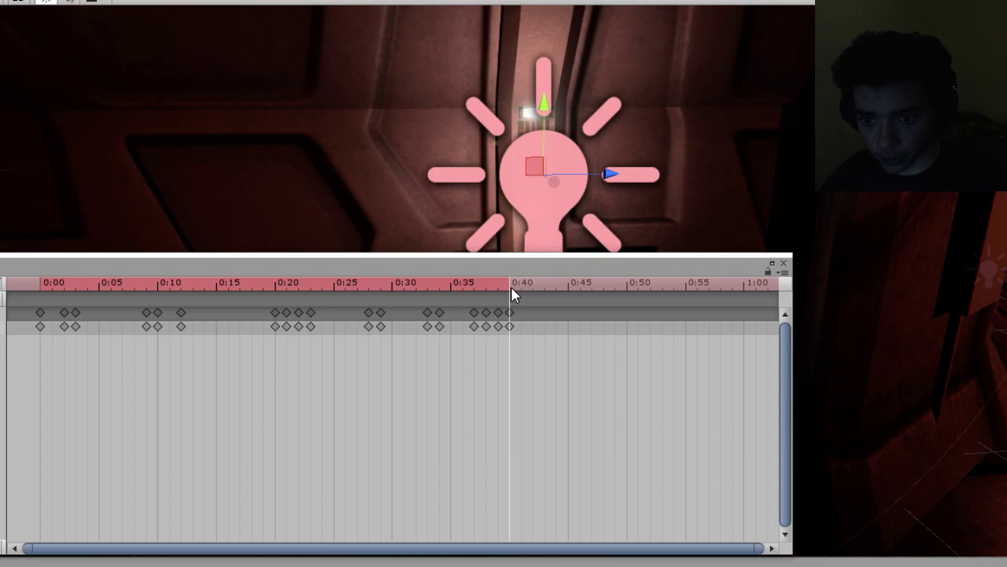
{"action": "left_click_drag", "start_coordinate": [512, 287], "coordinate": [519, 285]}
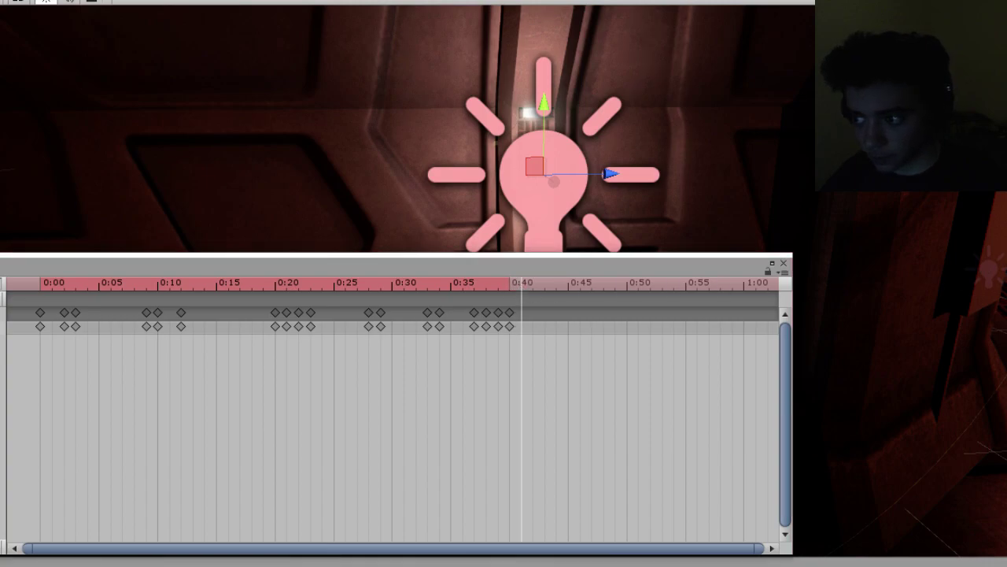
{"action": "left_click", "coordinate": [523, 279]}
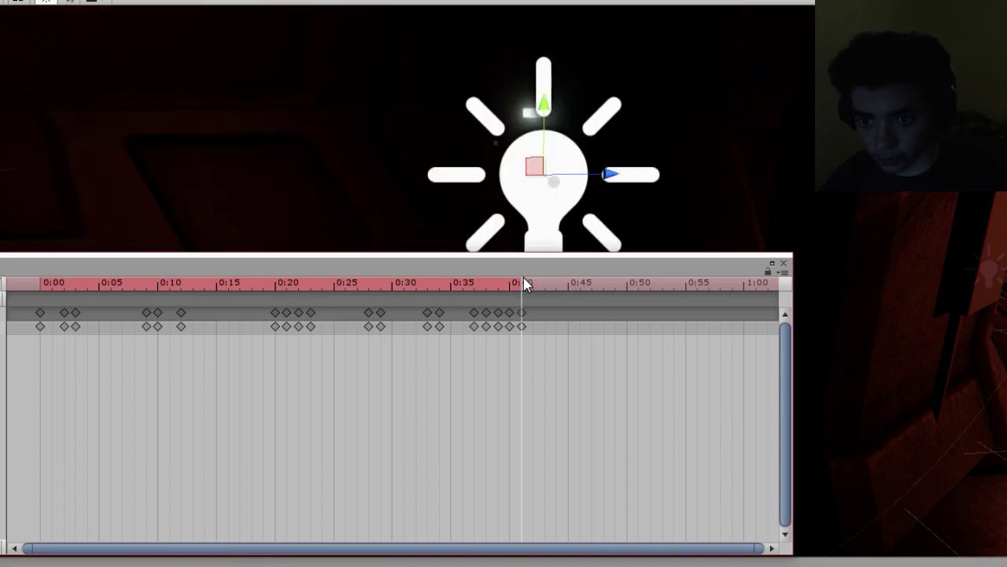
{"action": "left_click_drag", "start_coordinate": [524, 278], "coordinate": [532, 281]}
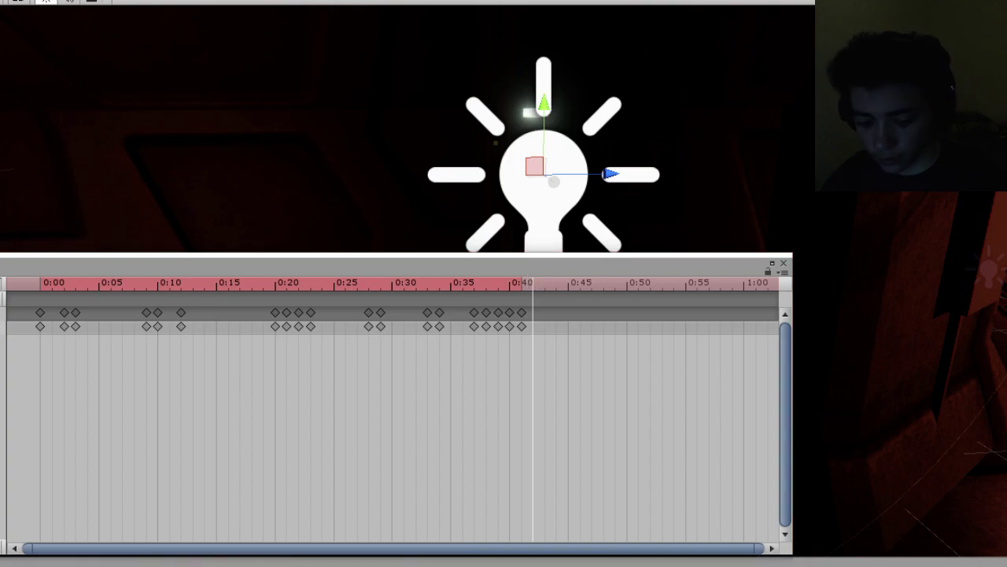
Hold the light on at the end of the animation with lit keyframes at 0:53 and 0:58.
{"action": "left_click_drag", "start_coordinate": [538, 281], "coordinate": [666, 283]}
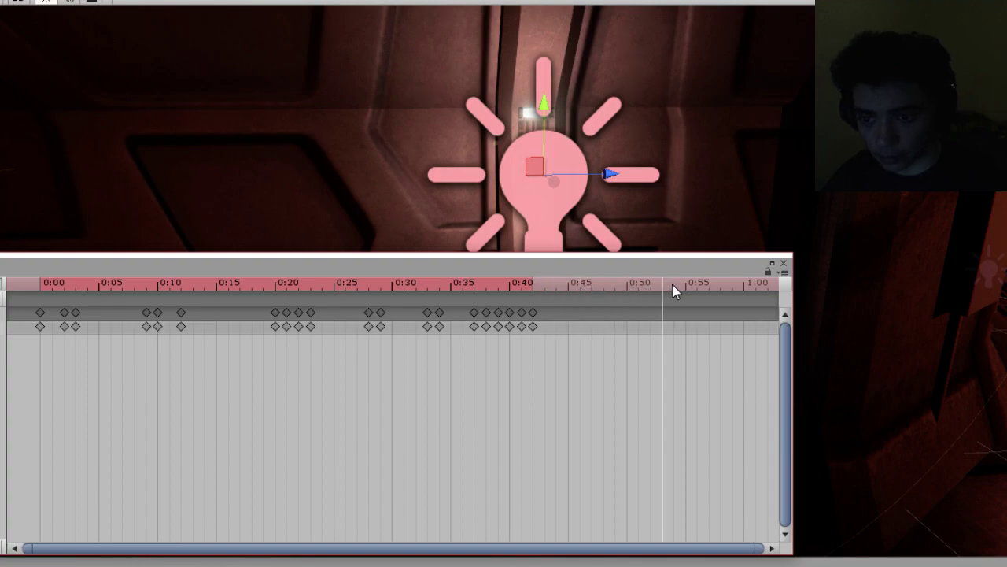
{"action": "type", "text": "0"}
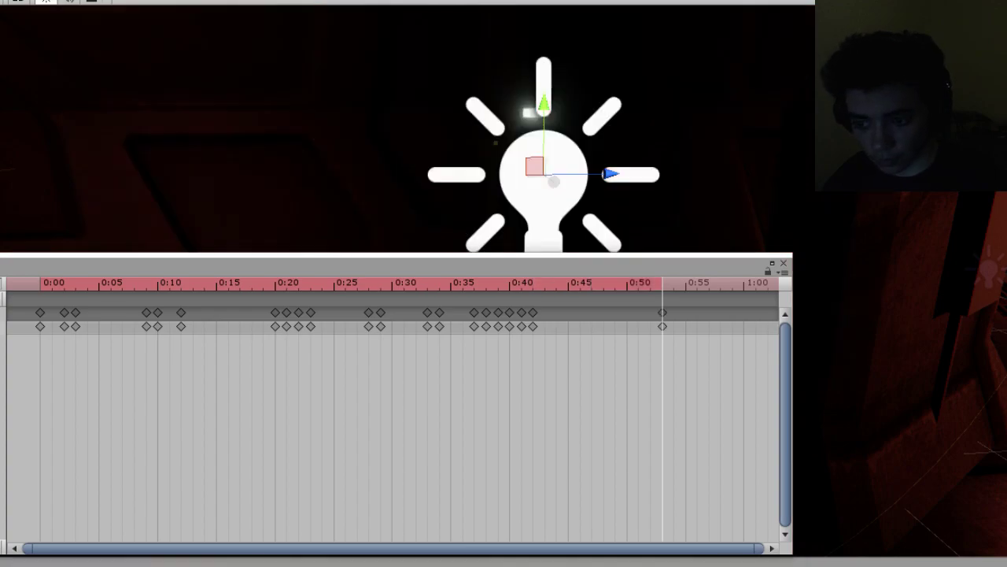
{"action": "type", "text": "1"}
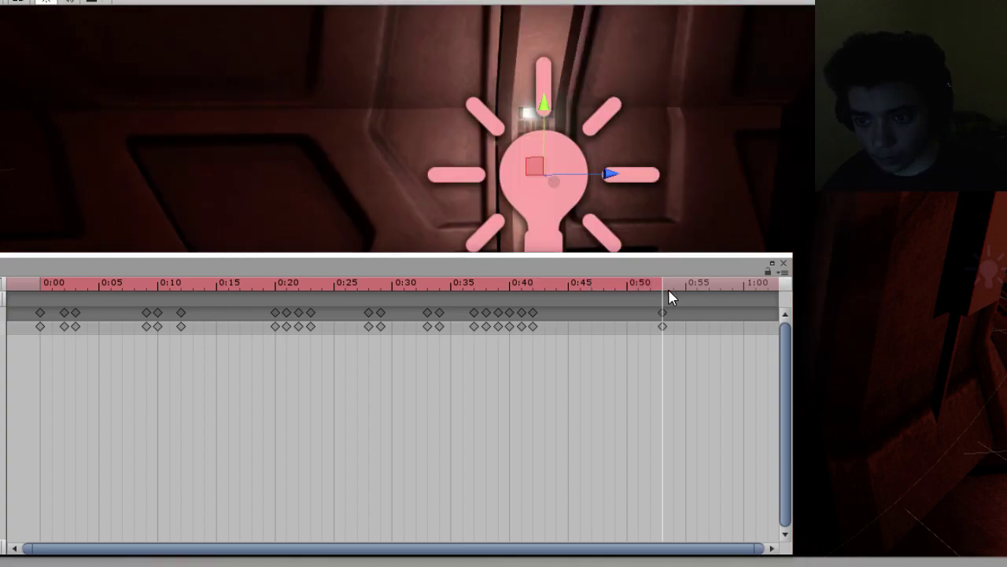
{"action": "left_click", "coordinate": [673, 285]}
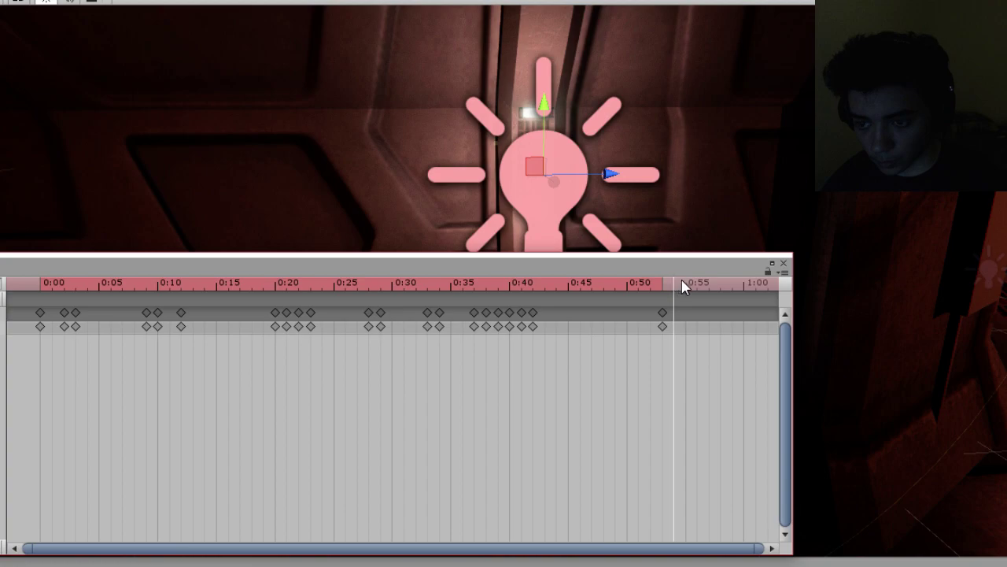
{"action": "left_click_drag", "start_coordinate": [683, 289], "coordinate": [719, 280]}
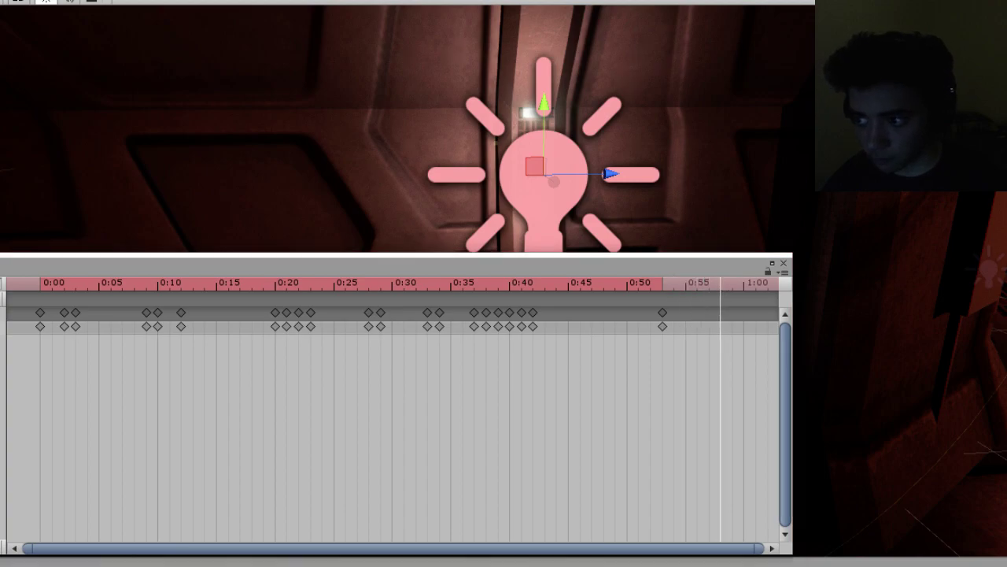
{"action": "key", "text": "Return"}
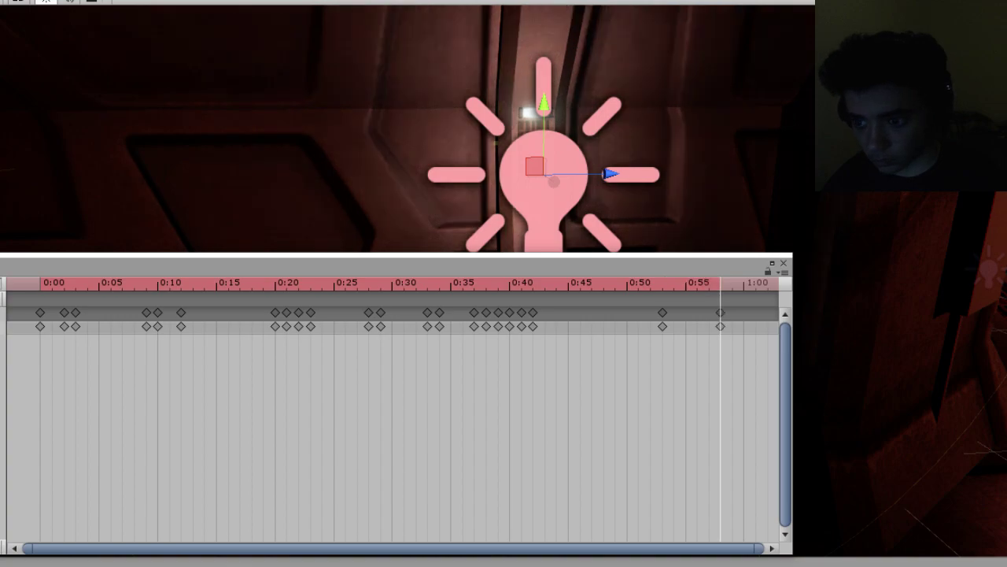
Review the flicker animation from the first frame and close the animation editor.
{"action": "left_click_drag", "start_coordinate": [723, 289], "coordinate": [18, 280]}
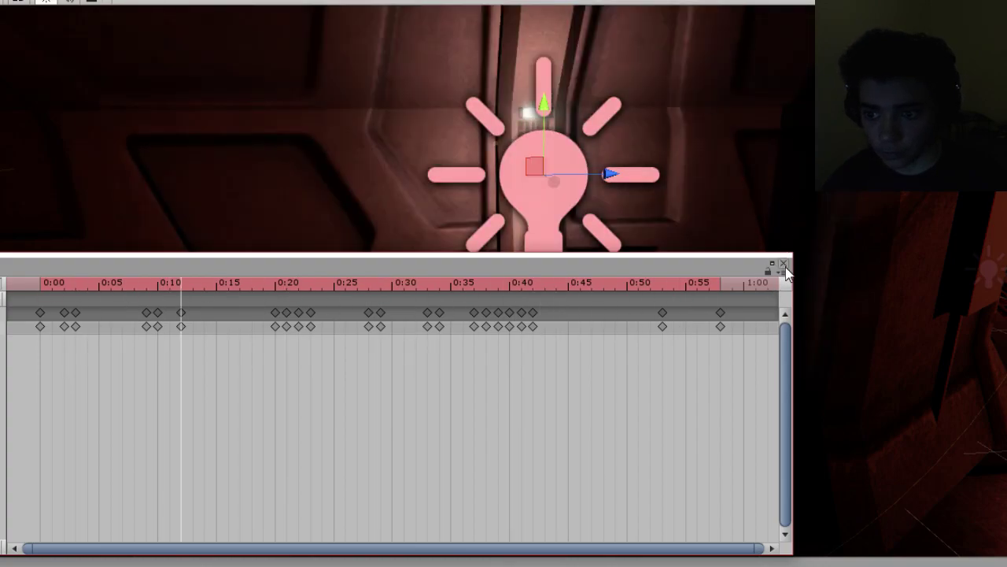
{"action": "left_click", "coordinate": [784, 263]}
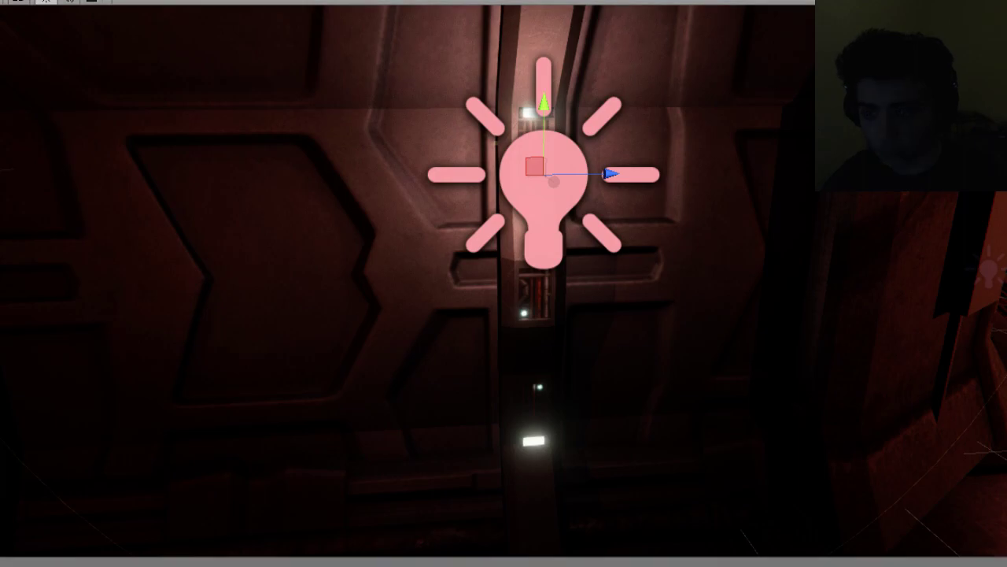
Play-test the level by walking the character through the corridor to check the wall light's flicker, and leave play mode.
{"action": "key", "text": "ctrl+p"}
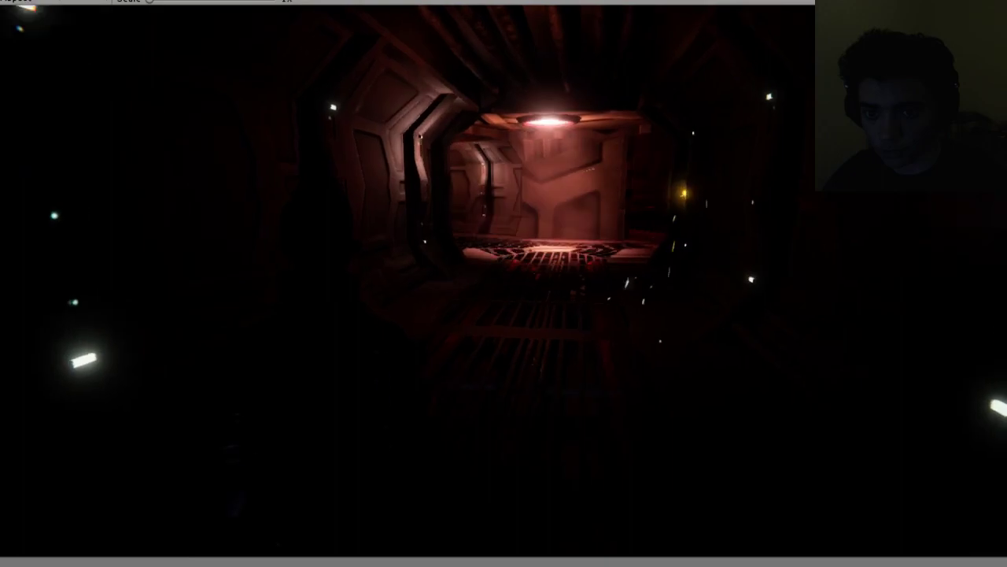
{"action": "key", "text": "w"}
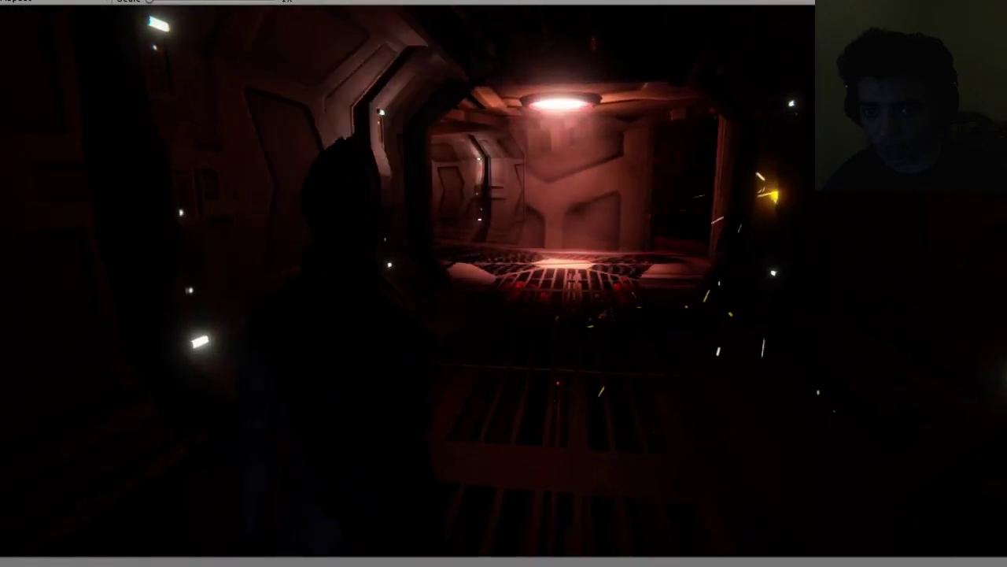
{"action": "key", "text": "w"}
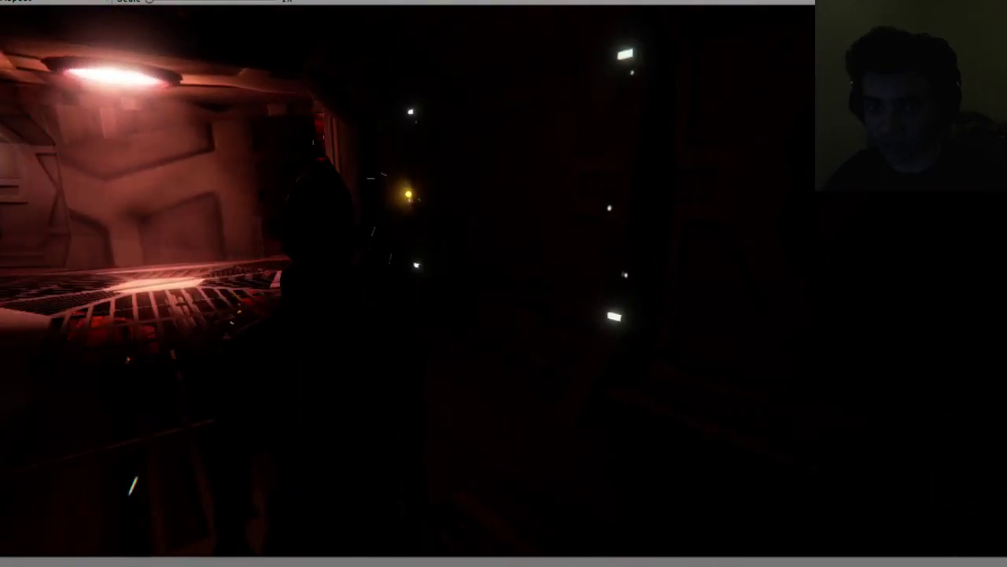
{"action": "key", "text": "w"}
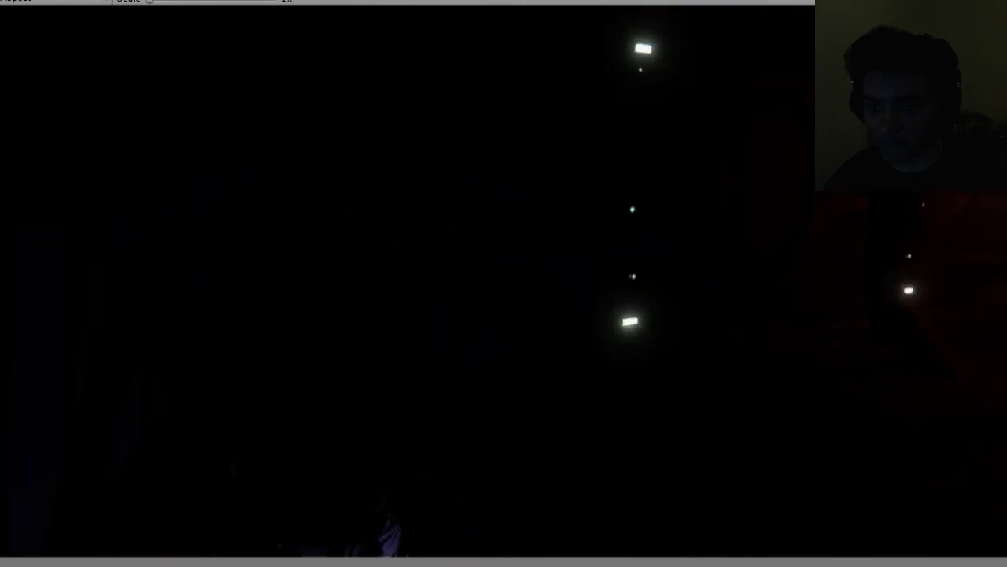
{"action": "key", "text": "w"}
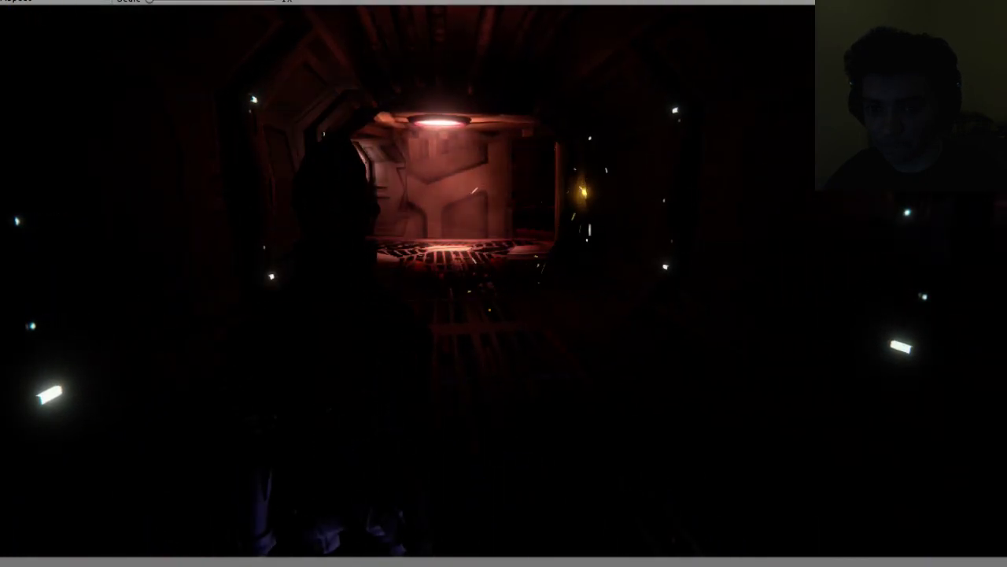
{"action": "key", "text": "w"}
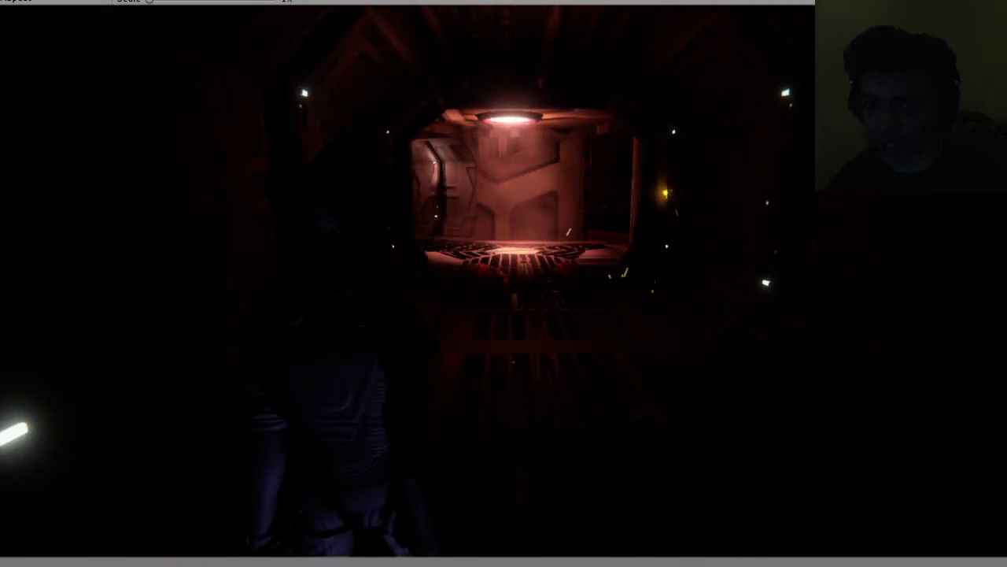
{"action": "key", "text": "w"}
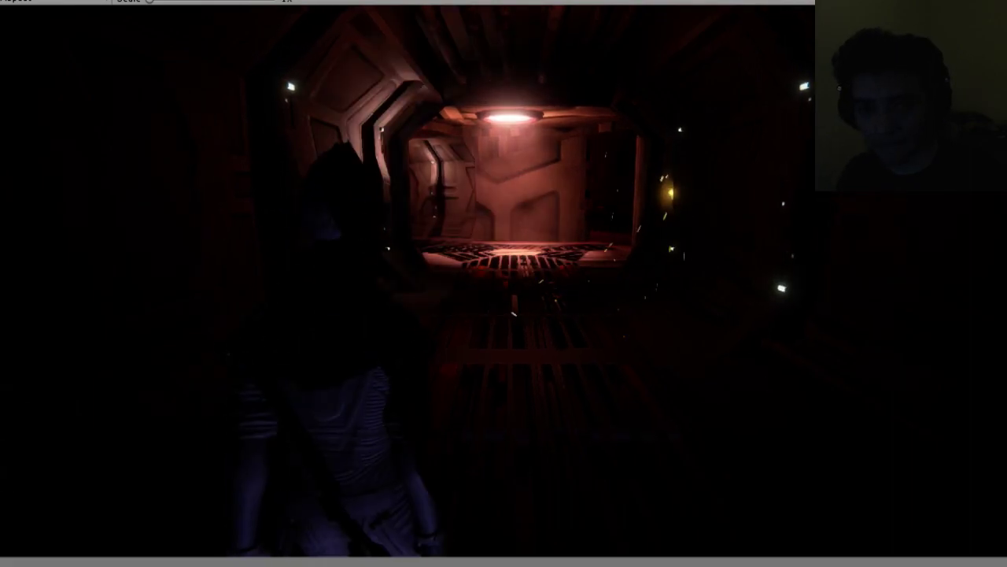
{"action": "key", "text": "w"}
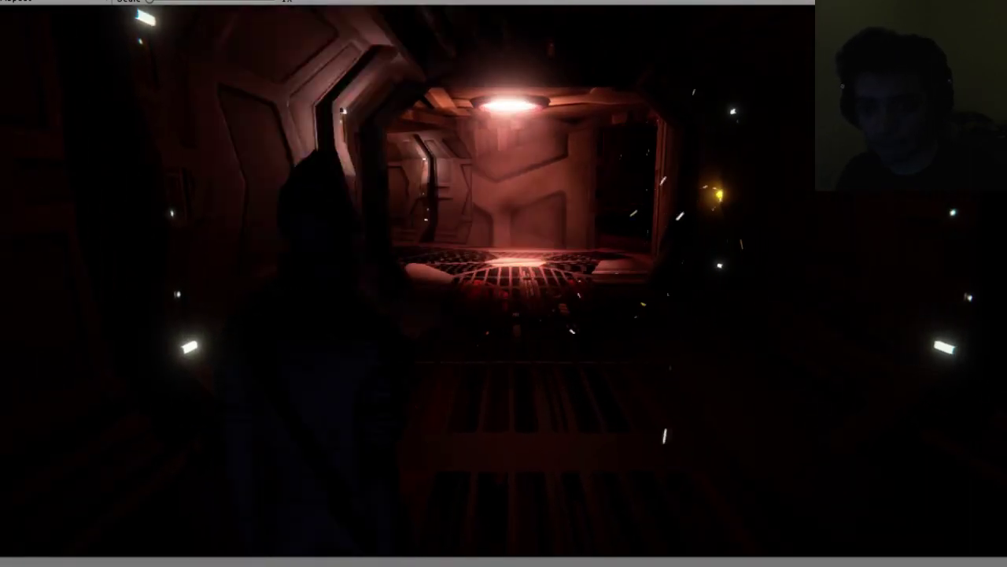
{"action": "key", "text": "w"}
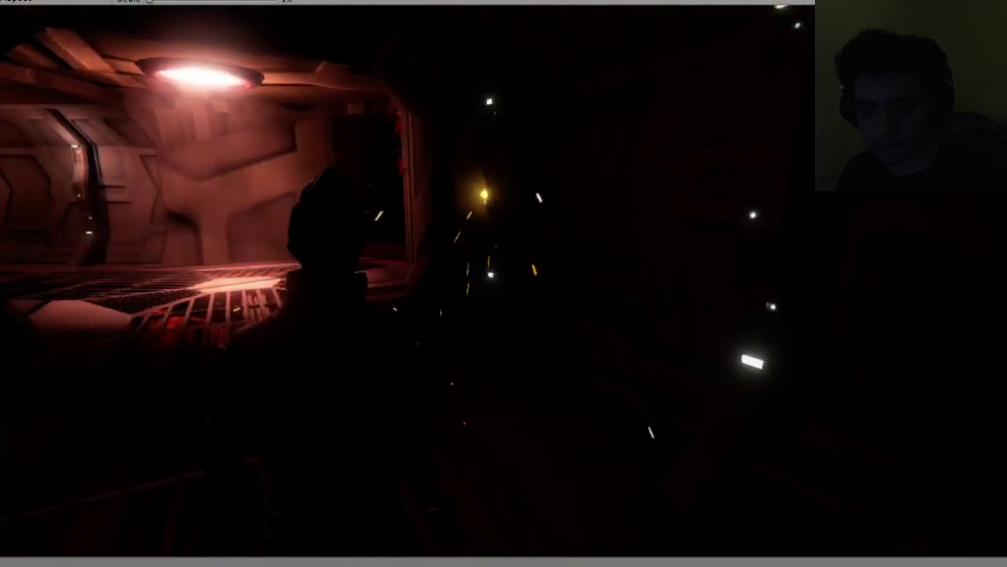
{"action": "key", "text": "w"}
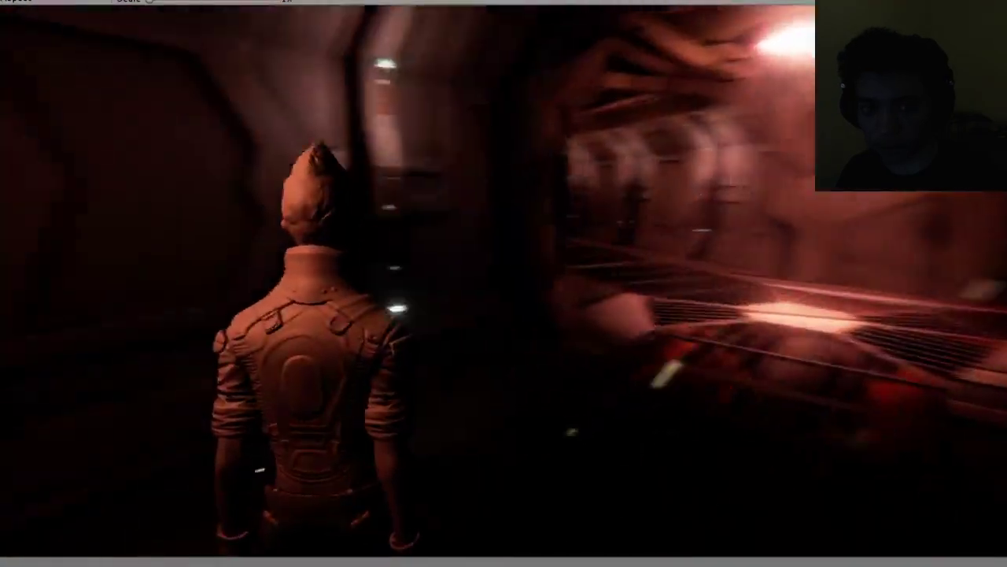
{"action": "key", "text": "w"}
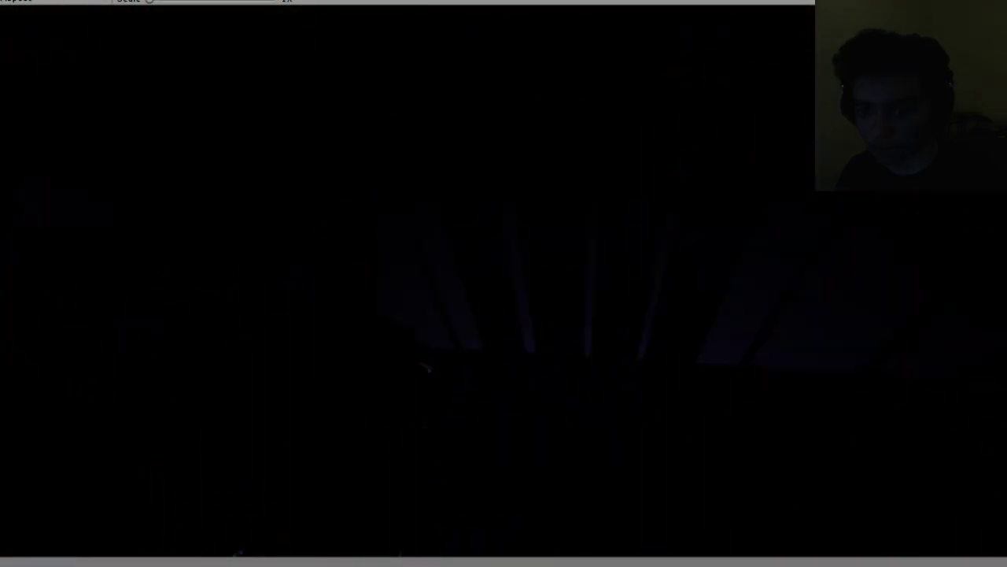
{"action": "key", "text": "w"}
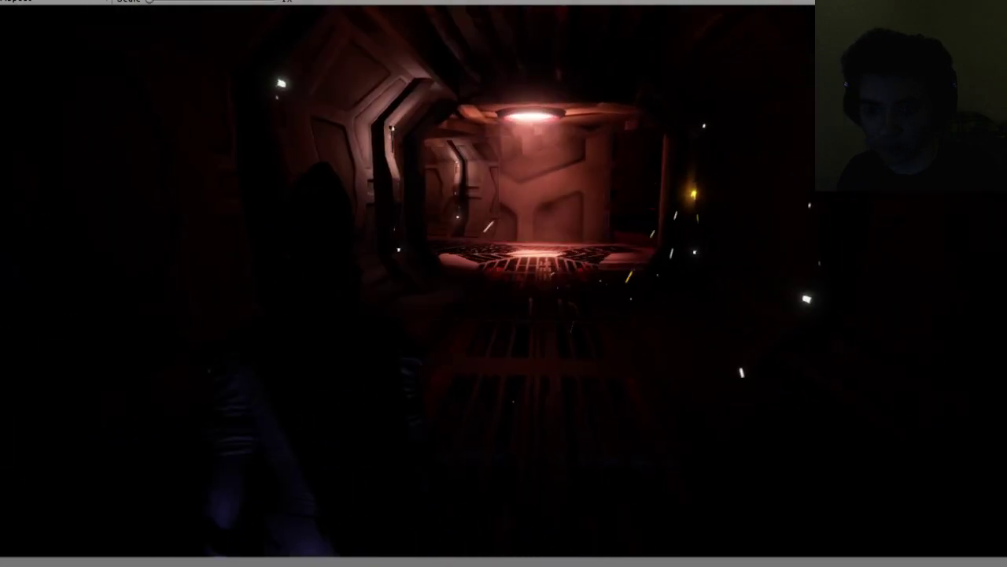
{"action": "key", "text": "w"}
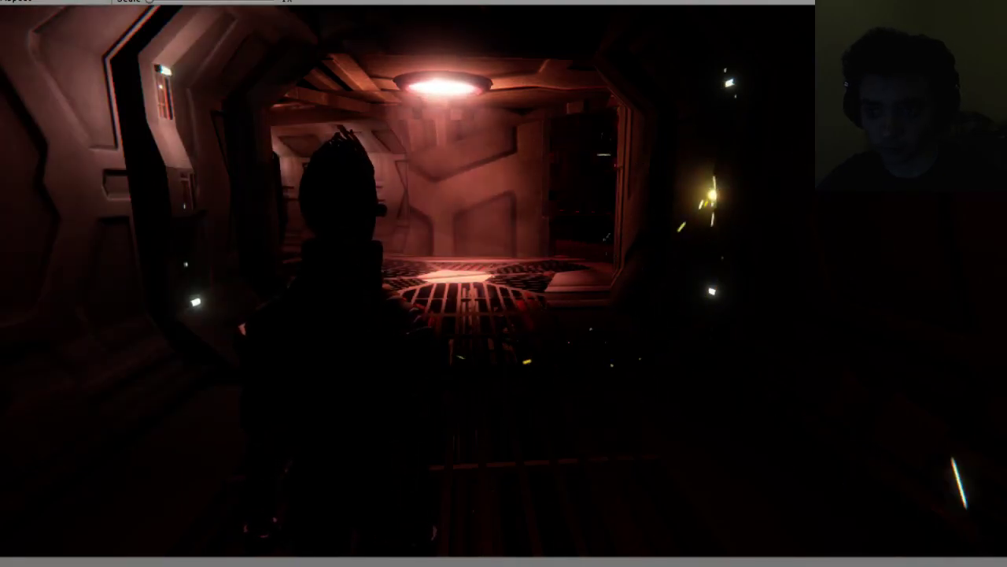
{"action": "key", "text": "ctrl+p"}
Duplicate the orange-red corridor point light and move the copy along the corridor toward the lit floor grate.
{"action": "left_click_drag", "start_coordinate": [593, 210], "coordinate": [853, 223], "text": "alt"}
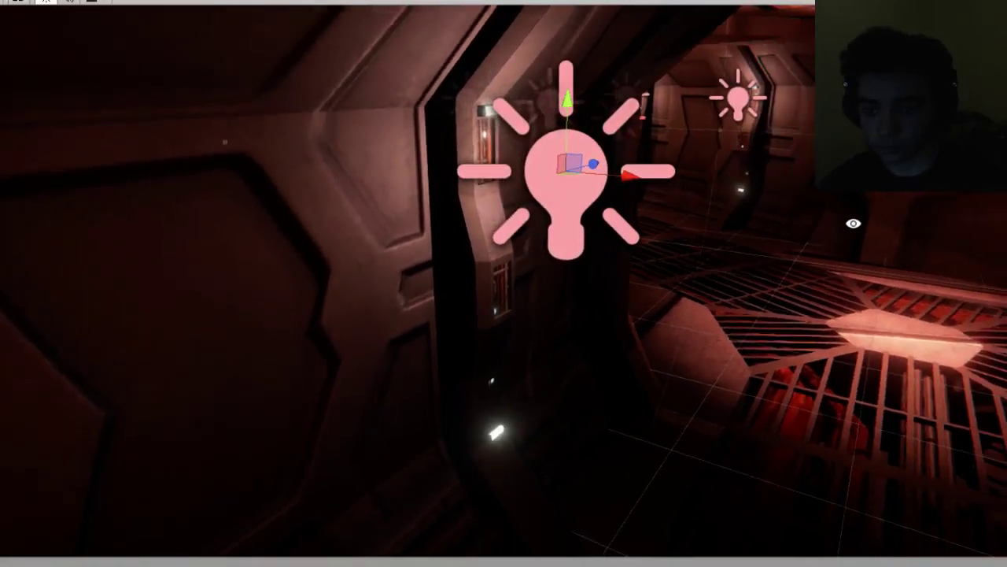
{"action": "scroll", "coordinate": [854, 223], "scroll_direction": "down", "scroll_amount": 5}
{"action": "scroll", "coordinate": [855, 230], "scroll_direction": "down", "scroll_amount": 4}
{"action": "middle_click_drag", "start_coordinate": [712, 268], "coordinate": [679, 203]}
{"action": "left_click_drag", "start_coordinate": [679, 202], "coordinate": [811, 185], "text": "alt"}
{"action": "middle_click_drag", "start_coordinate": [811, 185], "coordinate": [688, 229]}
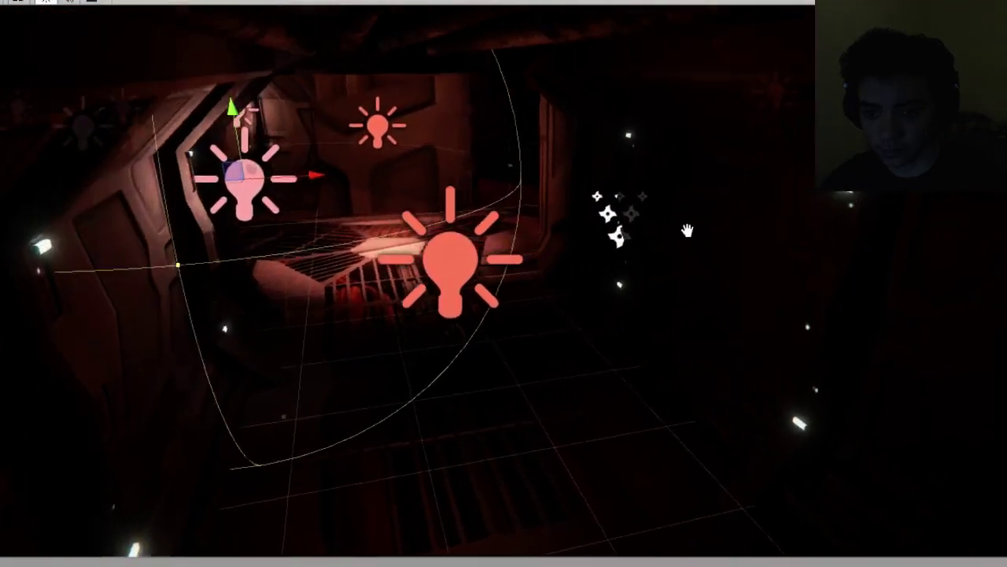
{"action": "left_click_drag", "start_coordinate": [409, 266], "coordinate": [726, 364], "text": "alt"}
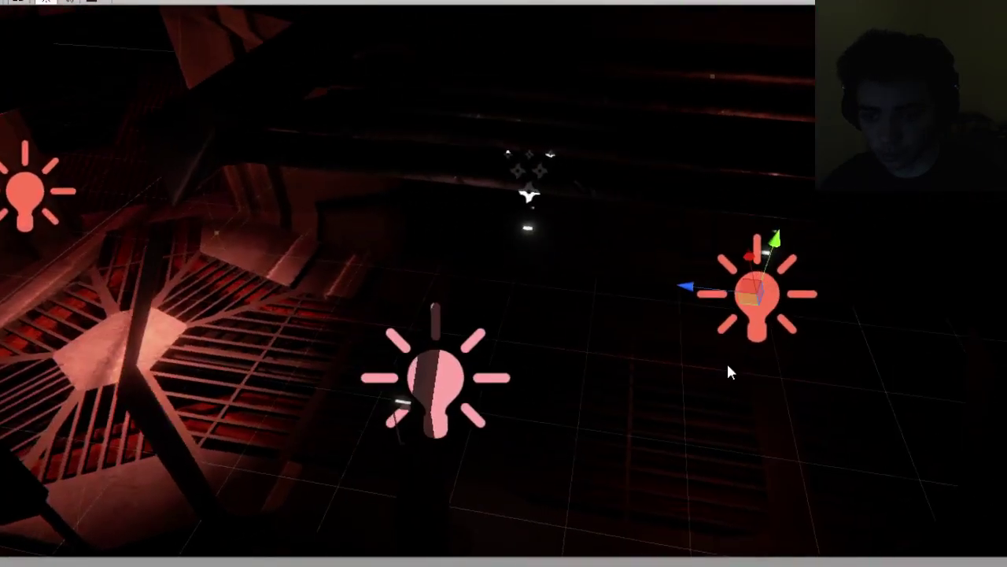
{"action": "scroll", "coordinate": [728, 358], "scroll_direction": "down", "scroll_amount": 5}
{"action": "key", "text": "ctrl+d"}
{"action": "left_click_drag", "start_coordinate": [552, 280], "coordinate": [423, 266]}
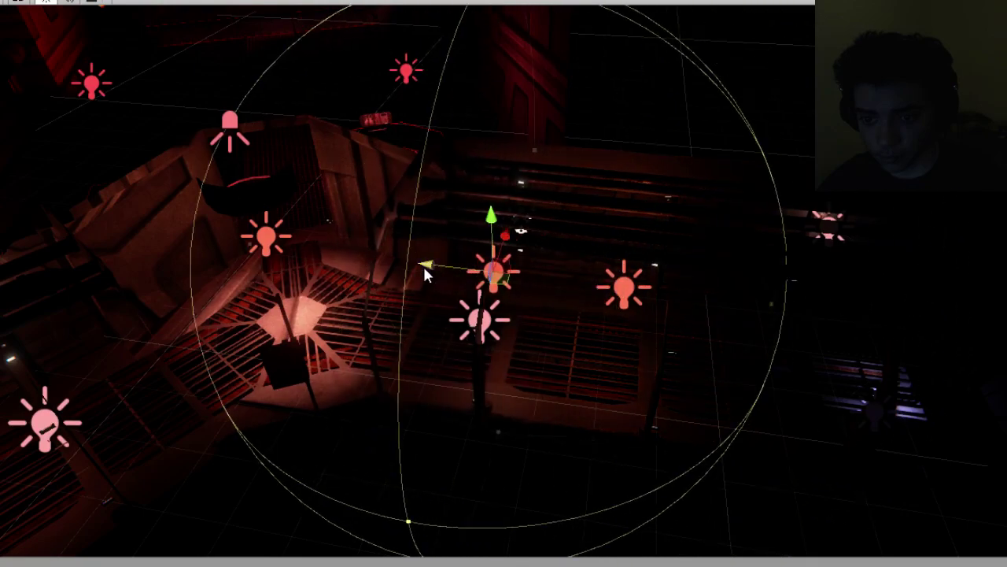
Move the copied orange-red point light across the corridor to the spark effect on the wall, lowering it to the sparks' height.
{"action": "left_click_drag", "start_coordinate": [622, 292], "coordinate": [297, 256], "text": "alt"}
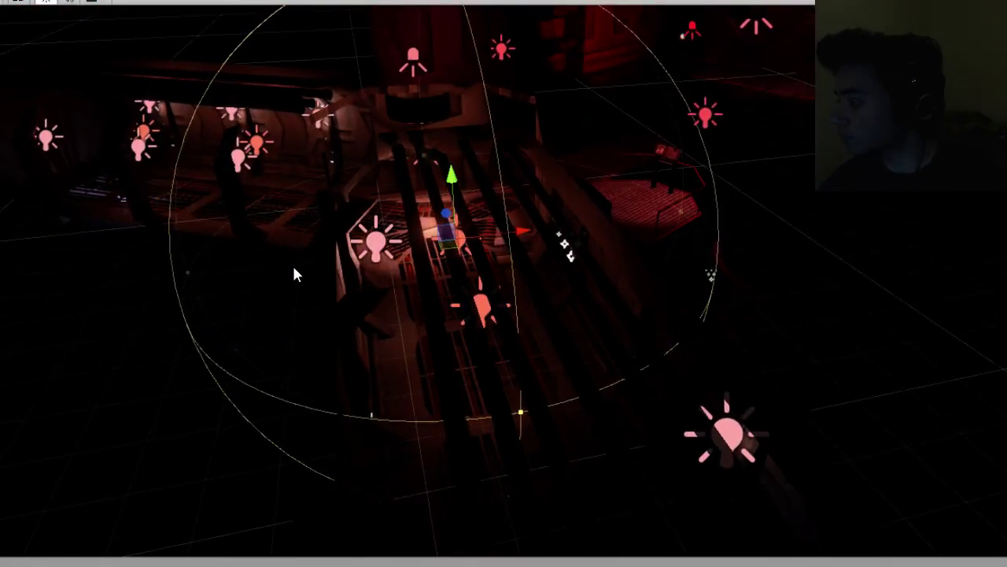
{"action": "left_click_drag", "start_coordinate": [209, 351], "coordinate": [428, 270], "text": "alt"}
{"action": "scroll", "coordinate": [496, 264], "scroll_direction": "up", "scroll_amount": 5}
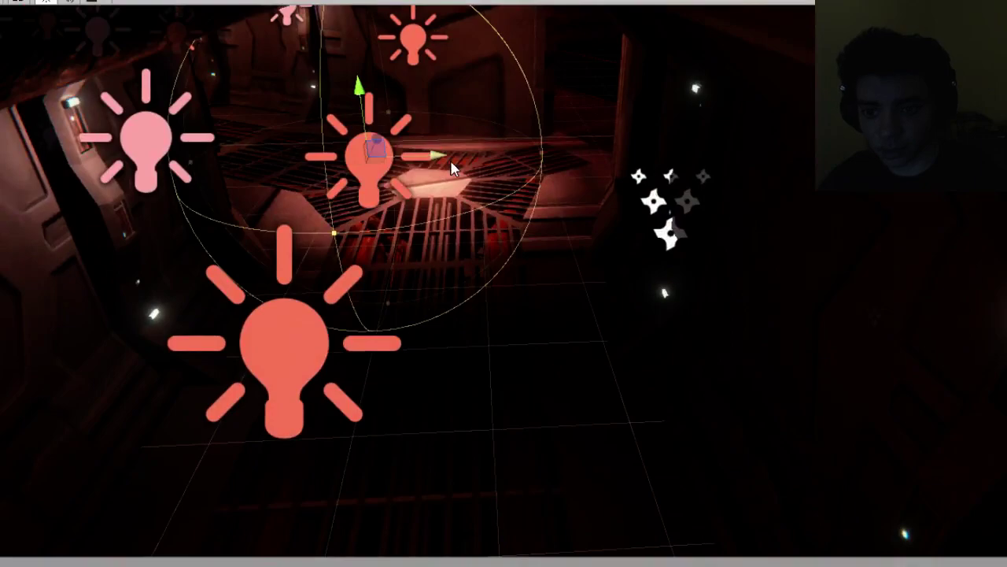
{"action": "left_click_drag", "start_coordinate": [451, 162], "coordinate": [739, 173]}
{"action": "left_click_drag", "start_coordinate": [668, 77], "coordinate": [660, 126]}
{"action": "key", "text": "f"}
{"action": "left_click_drag", "start_coordinate": [407, 362], "coordinate": [540, 294], "text": "alt"}
{"action": "scroll", "coordinate": [698, 243], "scroll_direction": "up", "scroll_amount": 5}
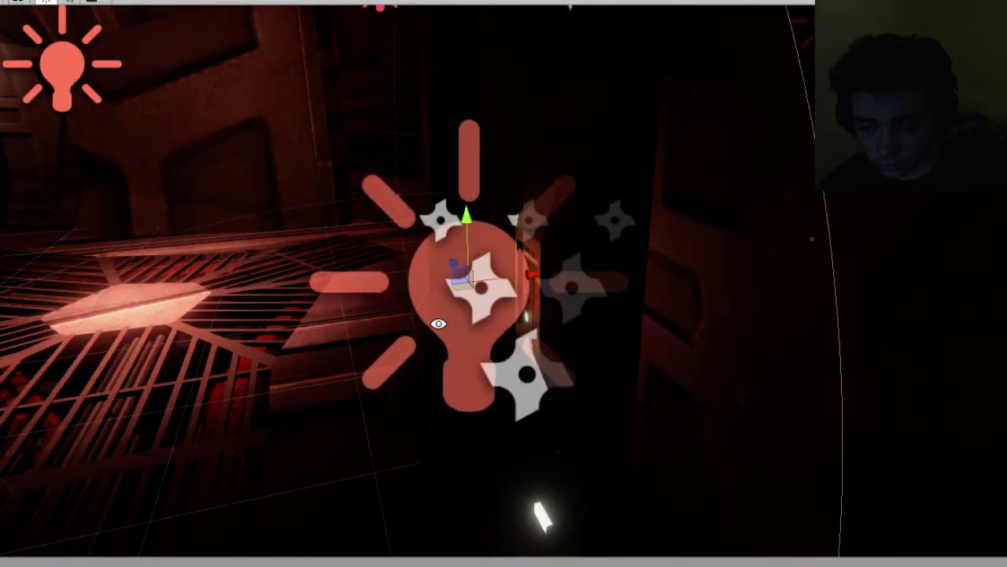
{"action": "left_click_drag", "start_coordinate": [439, 323], "coordinate": [578, 327], "text": "alt"}
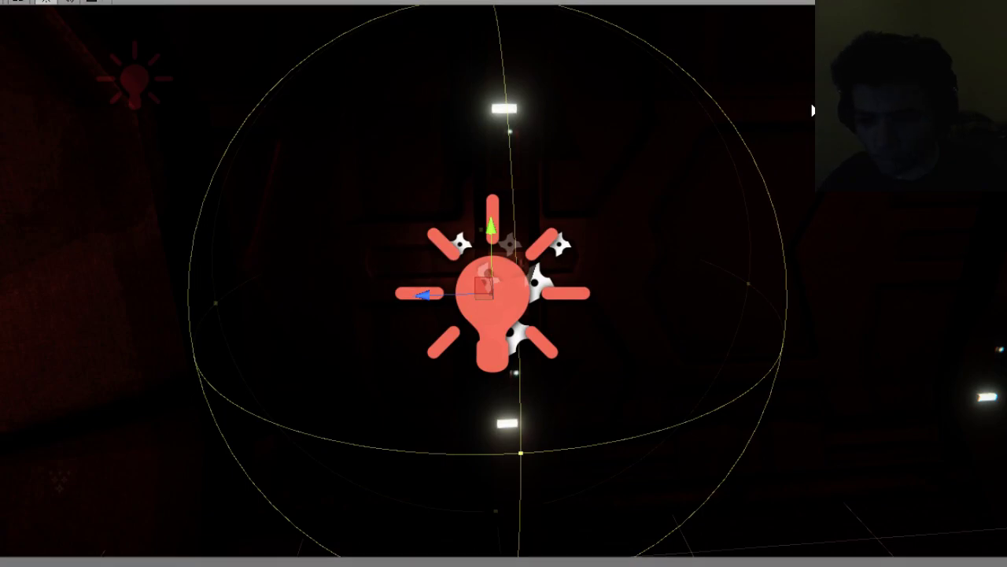
Play-test the corridor to check the new light beside the sparks, and leave play mode.
{"action": "key", "text": "w"}
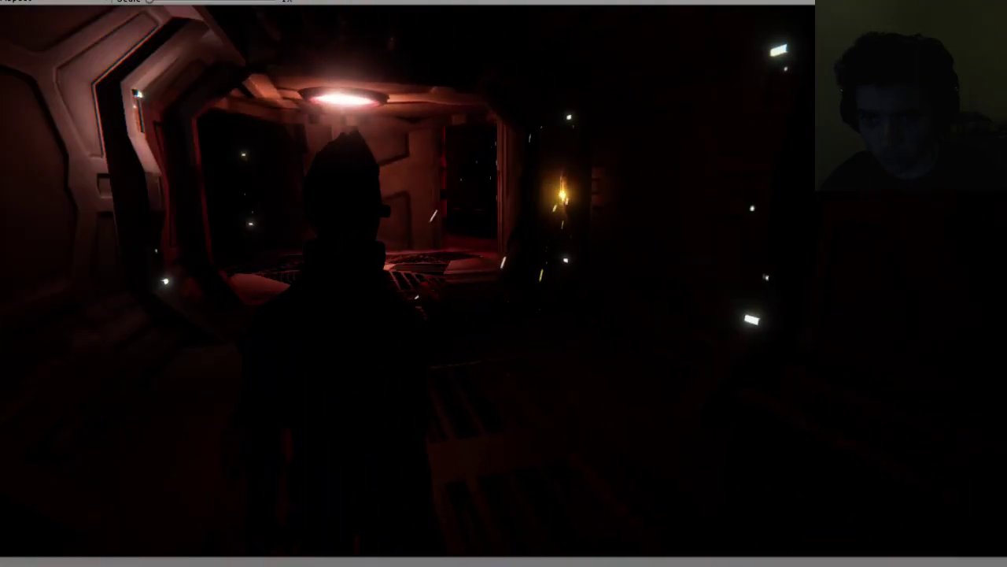
{"action": "key", "text": "ctrl+p"}
Select the round ceiling lamp above the lit floor grate and shift it along its vertical axis.
{"action": "left_click_drag", "start_coordinate": [703, 152], "coordinate": [378, 224], "text": "alt"}
{"action": "scroll", "coordinate": [377, 214], "scroll_direction": "down", "scroll_amount": 5}
{"action": "middle_click_drag", "start_coordinate": [309, 191], "coordinate": [567, 303]}
{"action": "left_click_drag", "start_coordinate": [567, 303], "coordinate": [528, 245], "text": "alt"}
{"action": "right_click_drag", "start_coordinate": [528, 245], "coordinate": [593, 295]}
{"action": "left_click", "coordinate": [593, 295]}
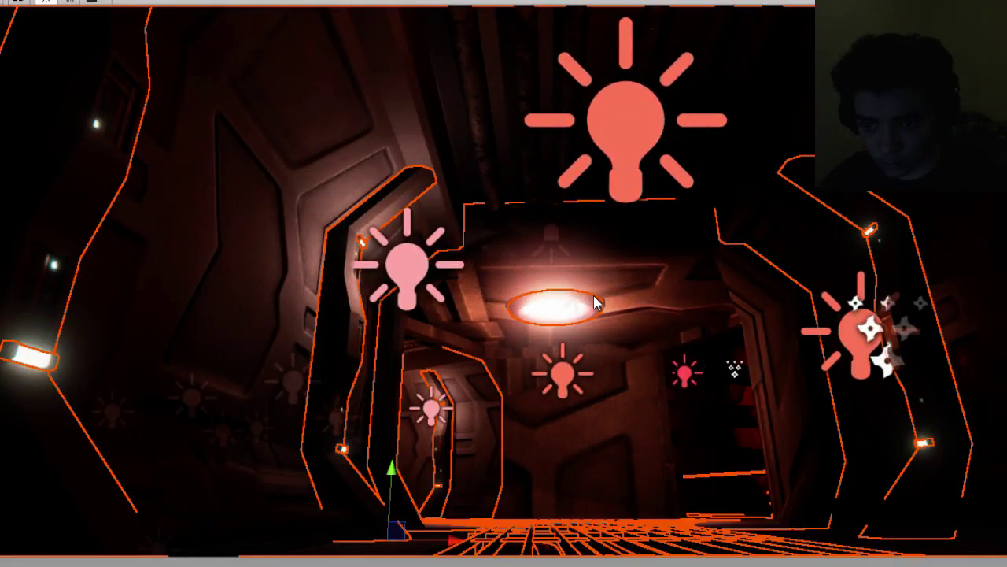
{"action": "left_click", "coordinate": [593, 297]}
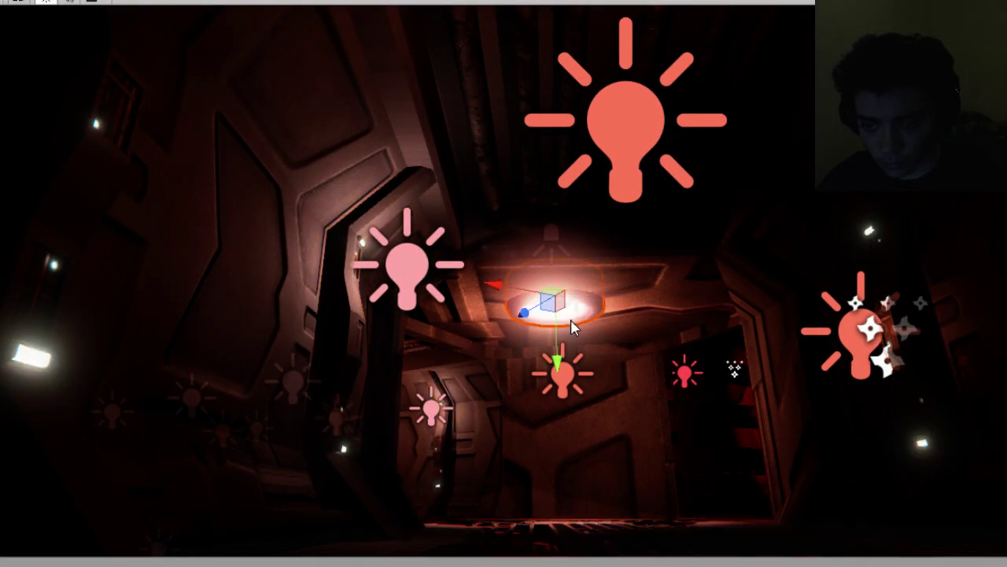
{"action": "left_click_drag", "start_coordinate": [558, 370], "coordinate": [708, 498]}
{"action": "left_click_drag", "start_coordinate": [547, 328], "coordinate": [483, 149], "text": "alt"}
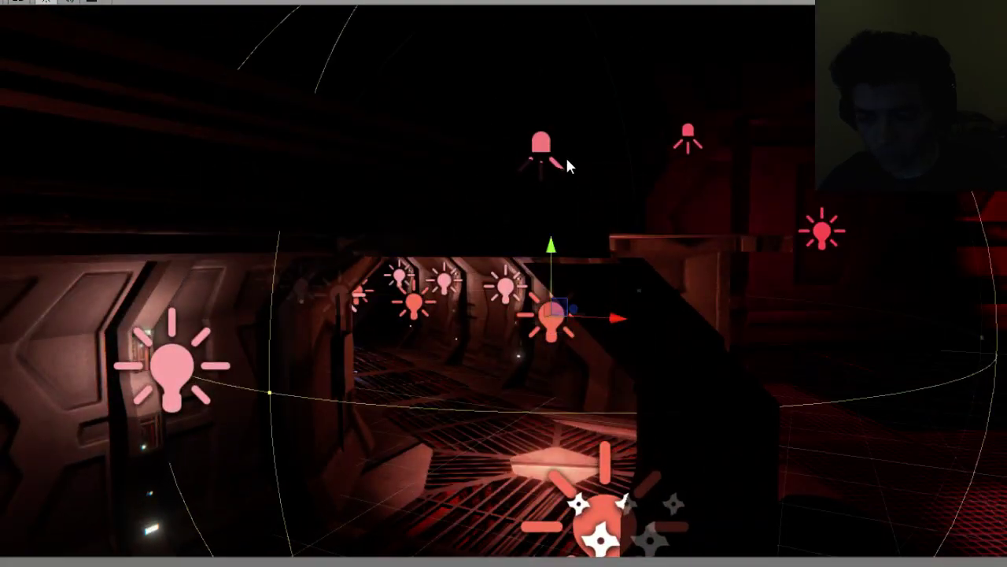
Play-test the corridor to check the lighting around the ceiling lamp and floor grate, and leave play mode.
{"action": "key", "text": "ctrl+p"}
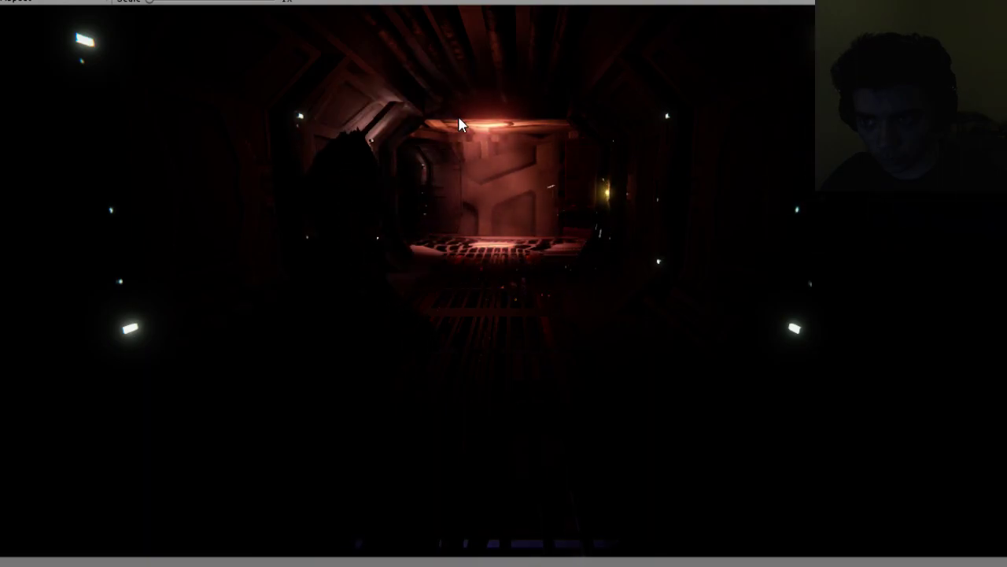
{"action": "key", "text": "w"}
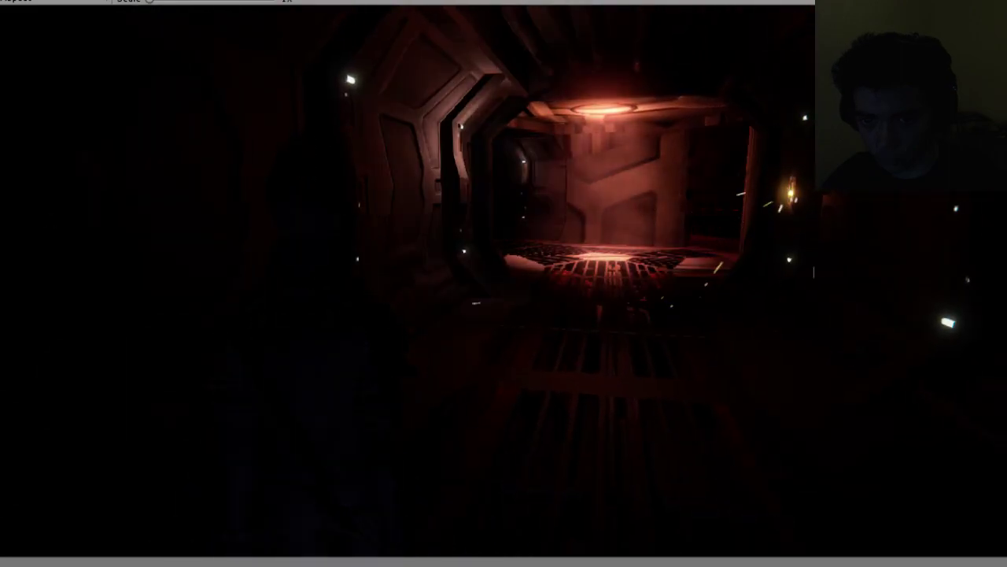
{"action": "left_click", "coordinate": [530, 0]}
Open the pink wall light's flicker animation, copy all its keyframes and close the animation editor.
{"action": "left_click_drag", "start_coordinate": [684, 162], "coordinate": [396, 308], "text": "alt"}
{"action": "middle_click_drag", "start_coordinate": [648, 247], "coordinate": [487, 416]}
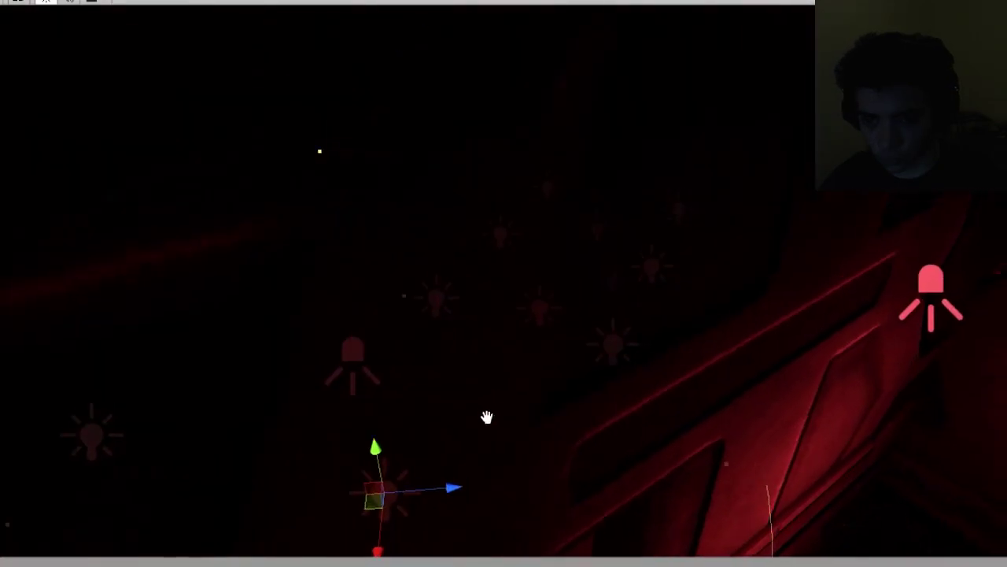
{"action": "left_click_drag", "start_coordinate": [486, 347], "coordinate": [507, 462], "text": "alt"}
{"action": "right_click_drag", "start_coordinate": [507, 462], "coordinate": [582, 186]}
{"action": "middle_click_drag", "start_coordinate": [582, 186], "coordinate": [627, 160]}
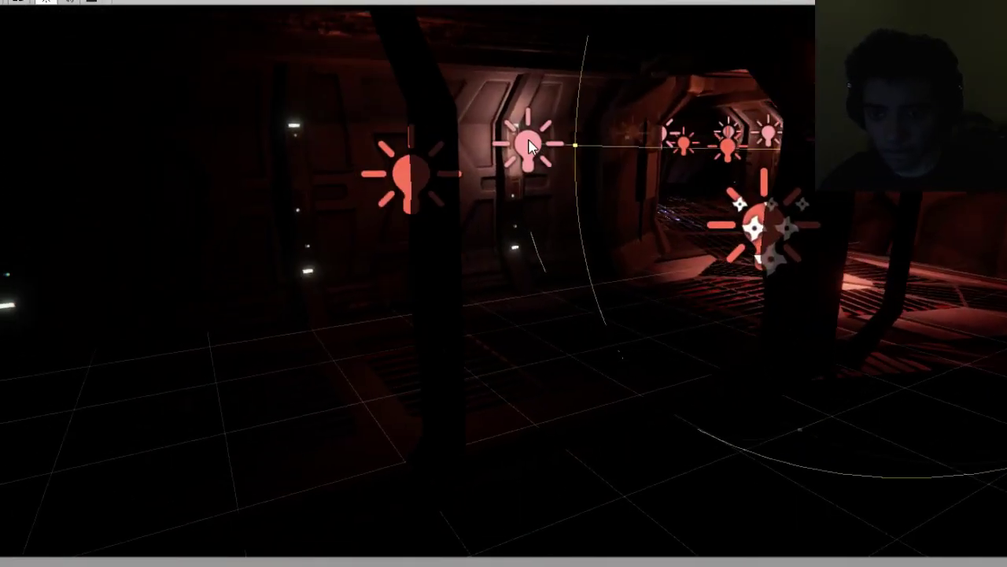
{"action": "left_click", "coordinate": [0, 0]}
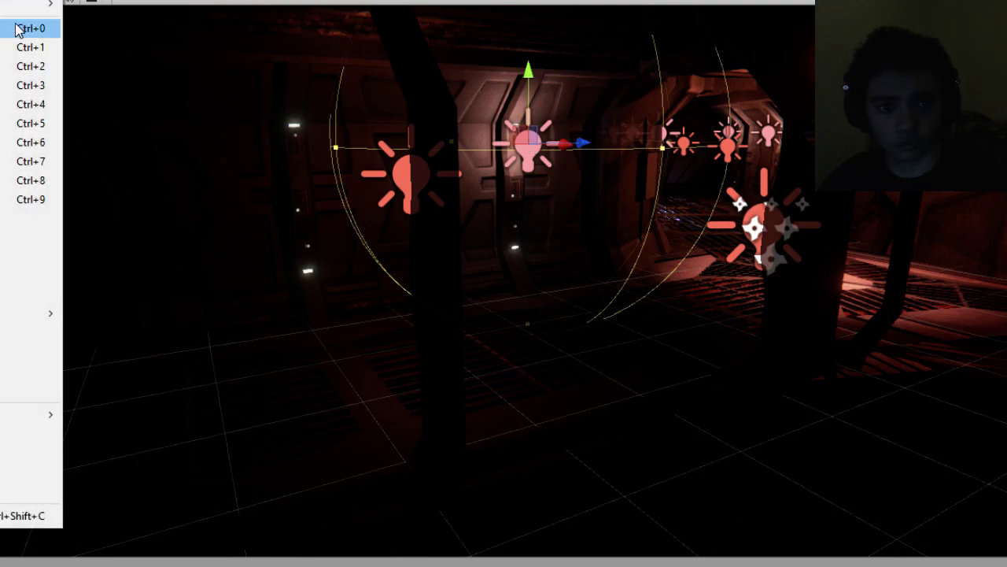
{"action": "left_click", "coordinate": [31, 142]}
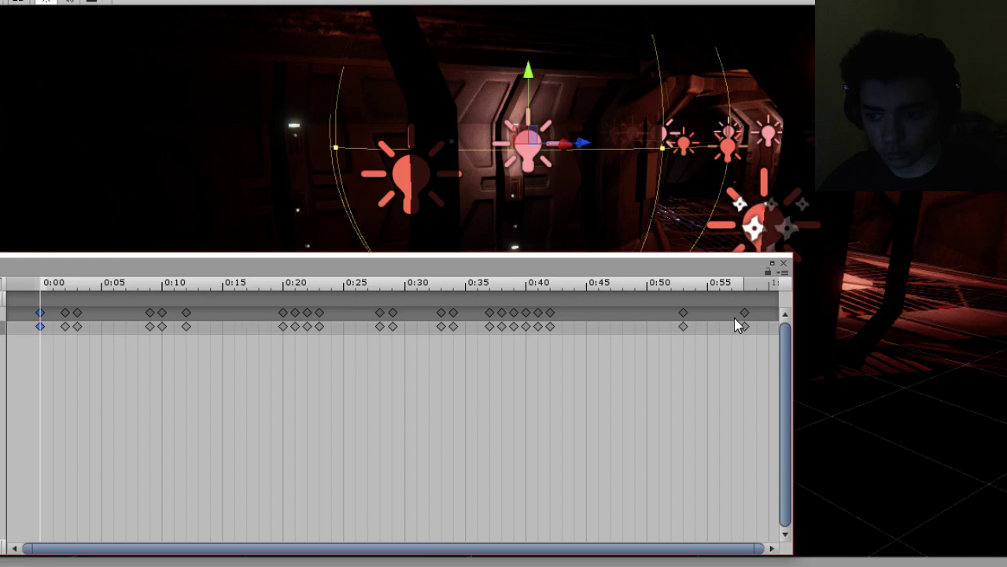
{"action": "key", "text": "ctrl+a"}
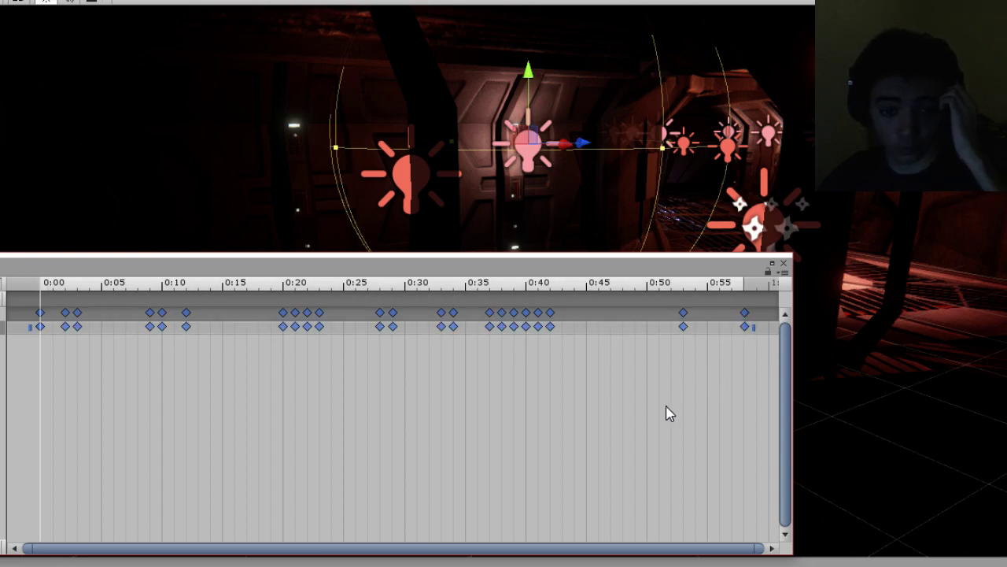
{"action": "left_click", "coordinate": [785, 262]}
Select the purple point light beneath the corridor floor.
{"action": "left_click_drag", "start_coordinate": [709, 245], "coordinate": [746, 252], "text": "alt"}
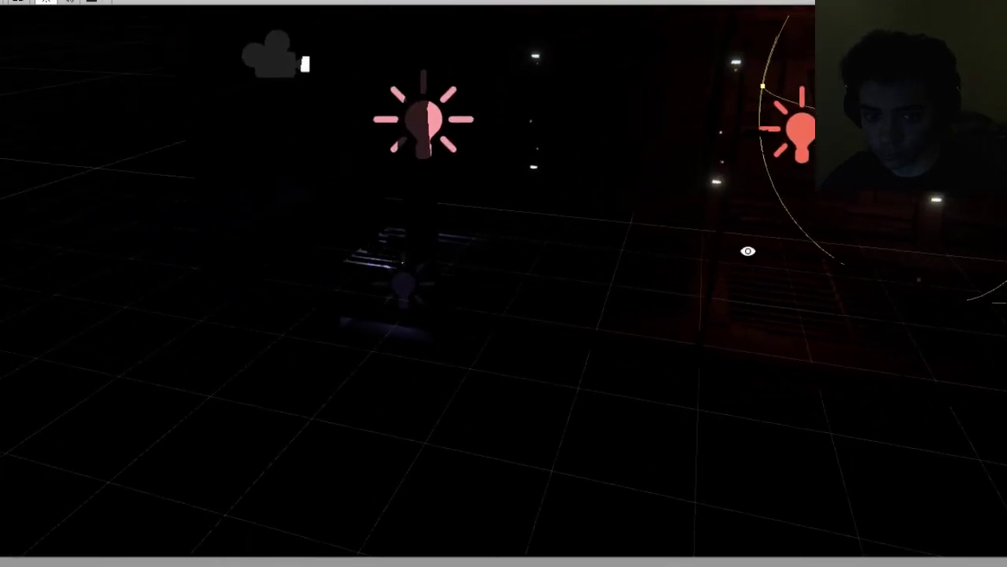
{"action": "left_click_drag", "start_coordinate": [479, 333], "coordinate": [531, 225], "text": "alt"}
{"action": "right_click_drag", "start_coordinate": [531, 224], "coordinate": [406, 317]}
{"action": "left_click", "coordinate": [383, 322]}
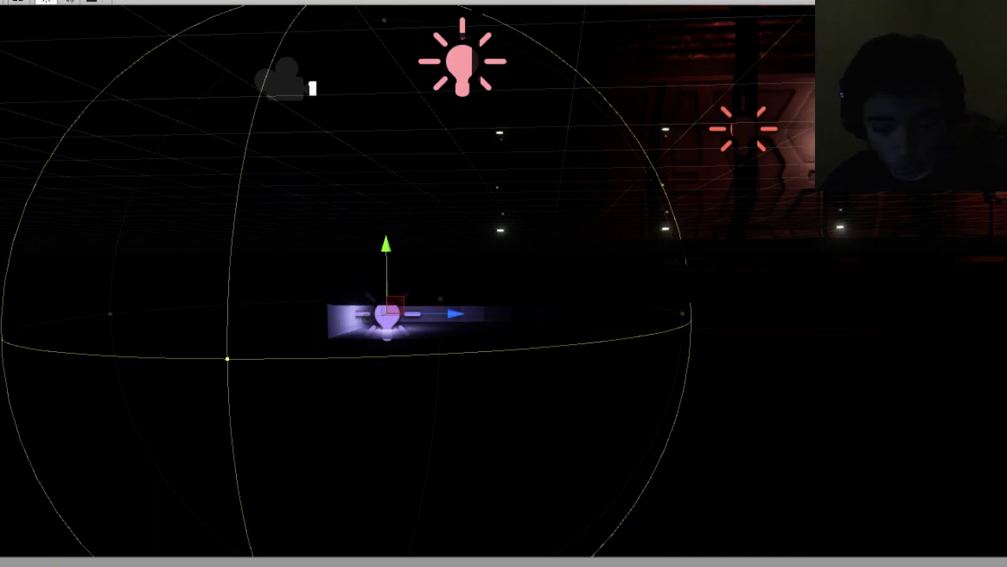
{"action": "key", "text": "Escape"}
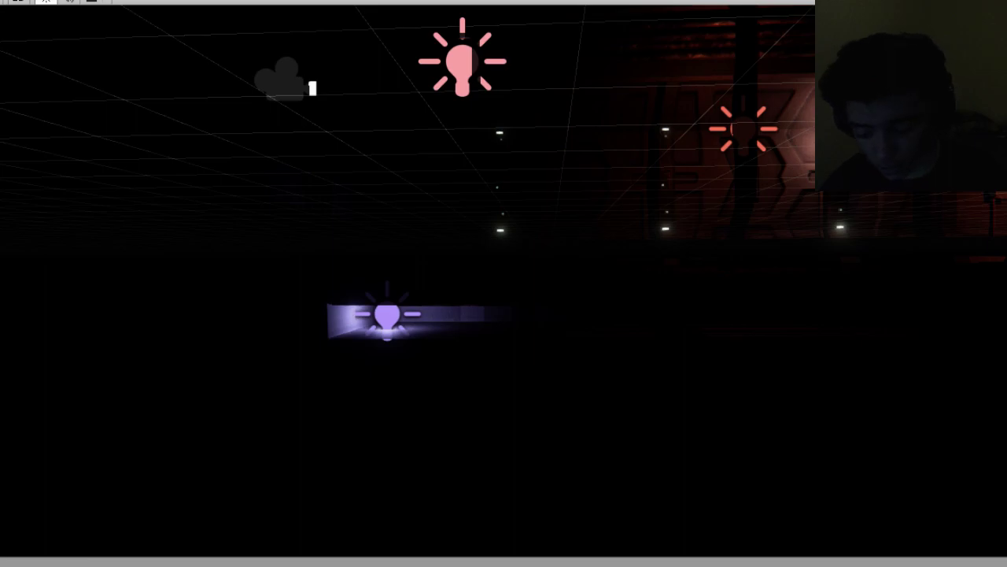
{"action": "key", "text": "Delete"}
{"action": "left_click", "coordinate": [583, 405]}
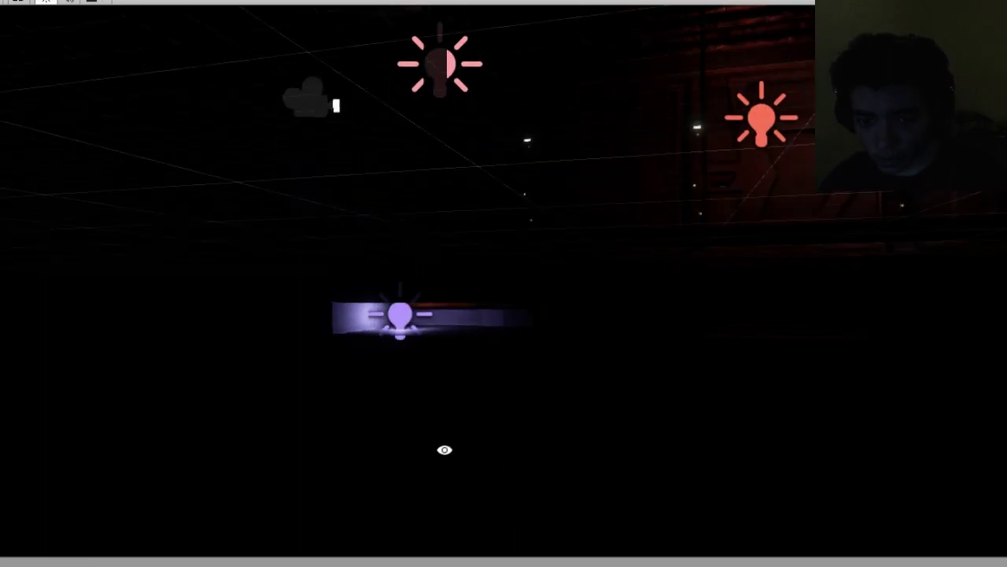
{"action": "left_click", "coordinate": [407, 328]}
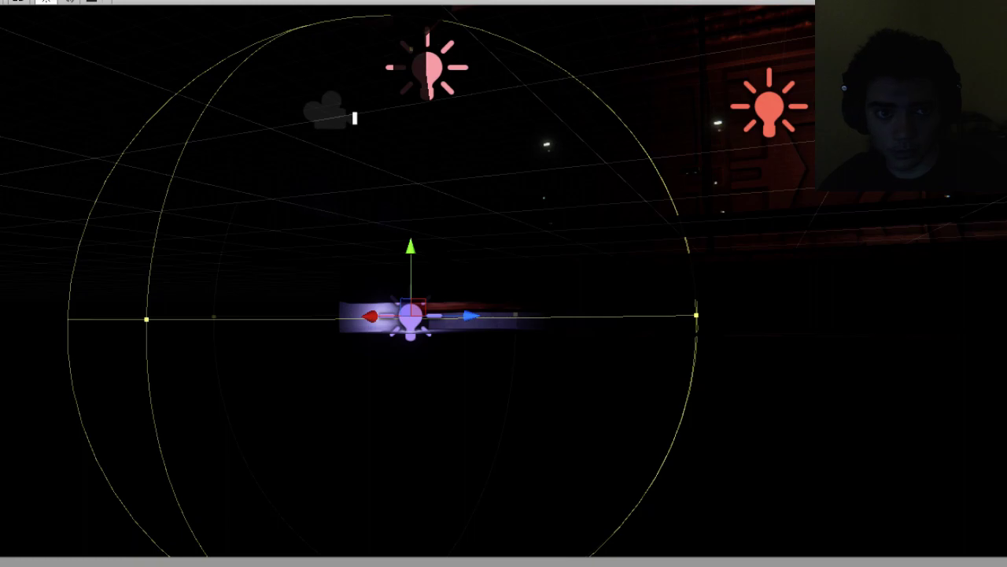
Create and save a new animation clip for the purple floor light, and raise the clip's sample rate.
{"action": "left_click", "coordinate": [2, 2]}
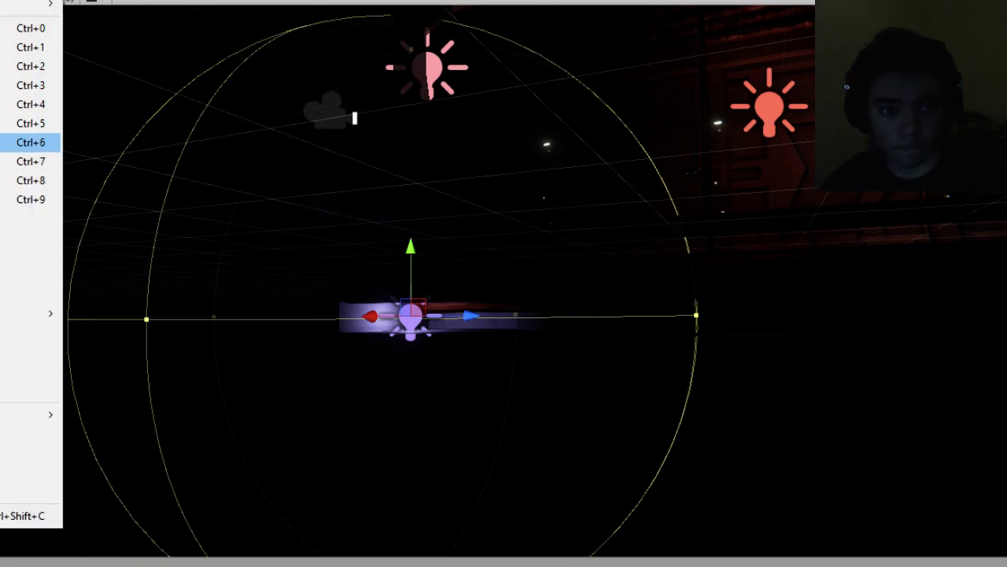
{"action": "key", "text": "Return"}
{"action": "left_click", "coordinate": [378, 443]}
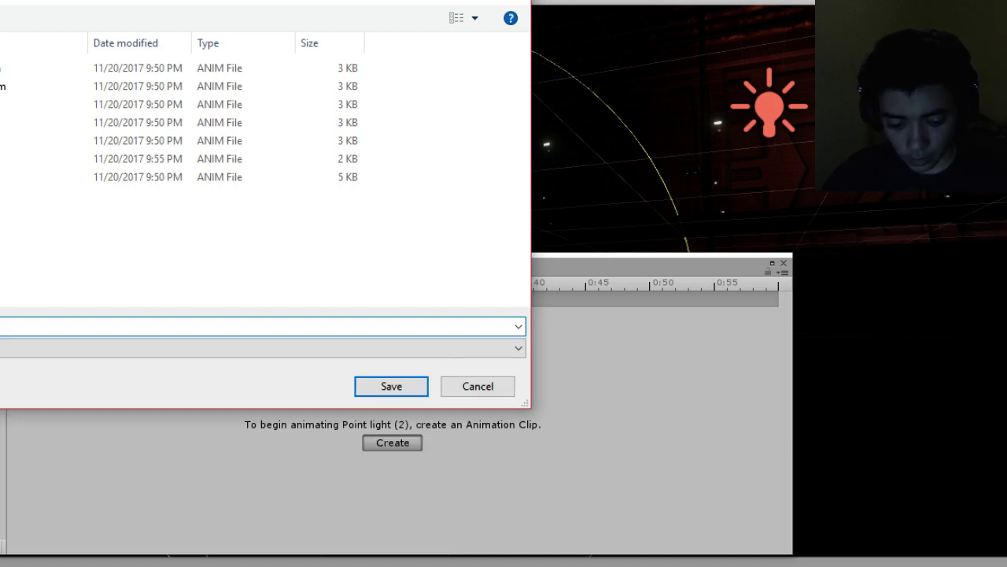
{"action": "type", "text": "l"}
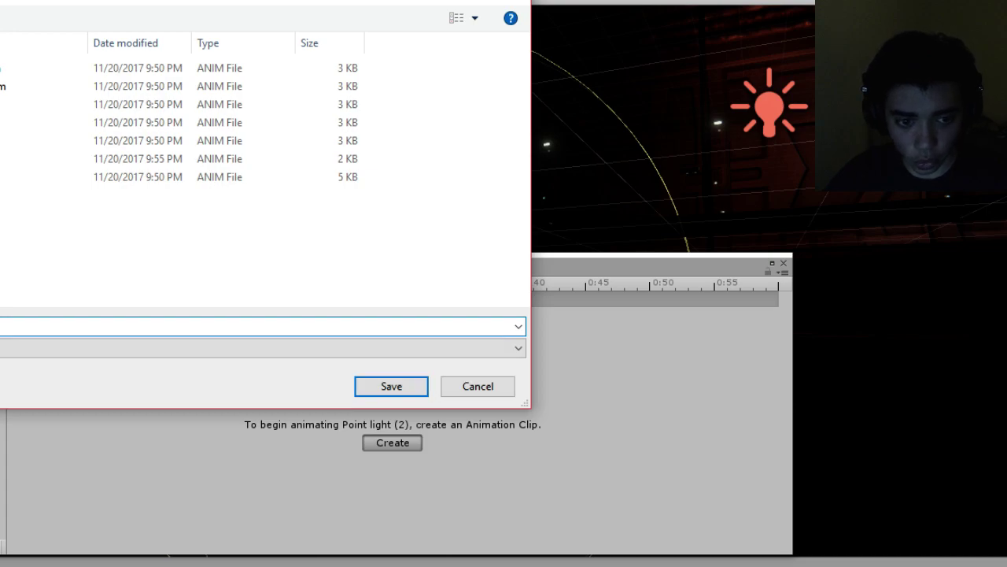
{"action": "key", "text": "Return"}
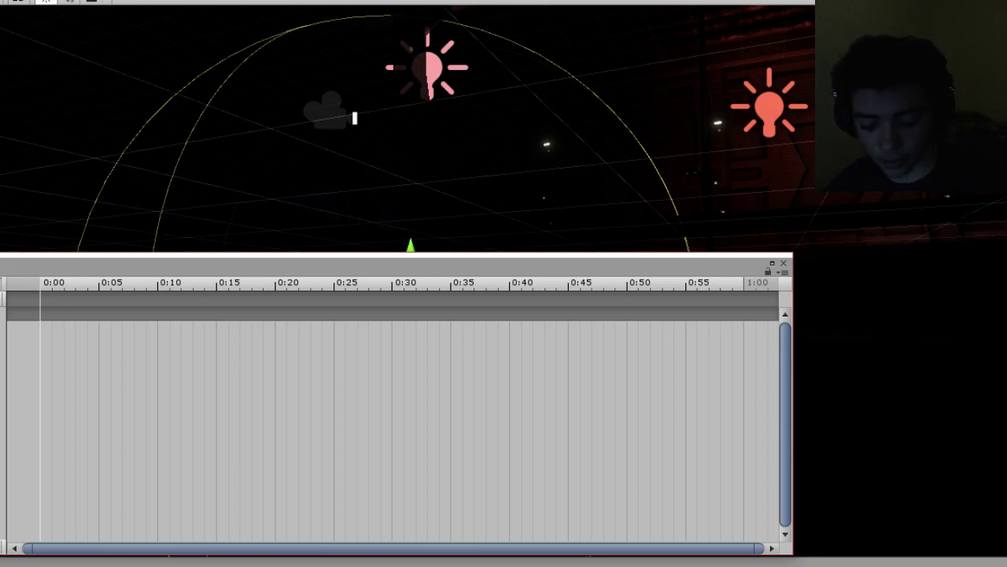
{"action": "key", "text": "Return"}
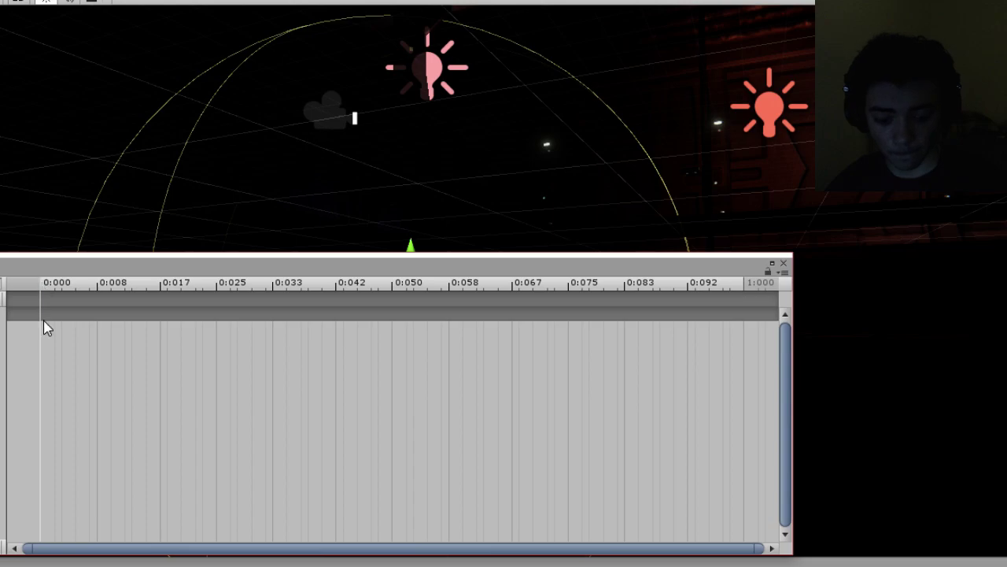
Paste the copied flicker keyframes into the purple light's clip and shift them all to start at about 0:040.
{"action": "key", "text": "ctrl+v"}
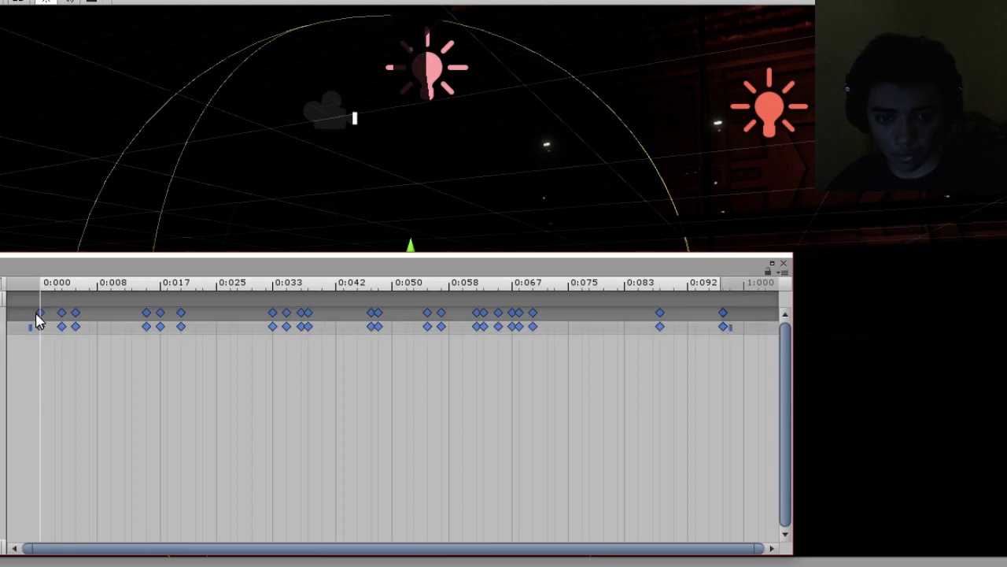
{"action": "left_click_drag", "start_coordinate": [51, 313], "coordinate": [326, 322]}
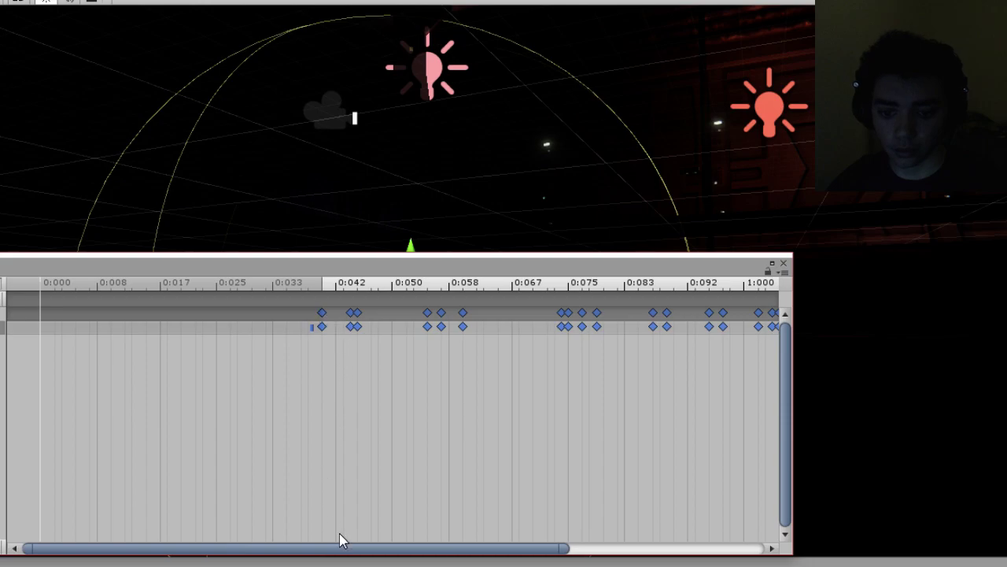
{"action": "left_click_drag", "start_coordinate": [339, 543], "coordinate": [244, 490]}
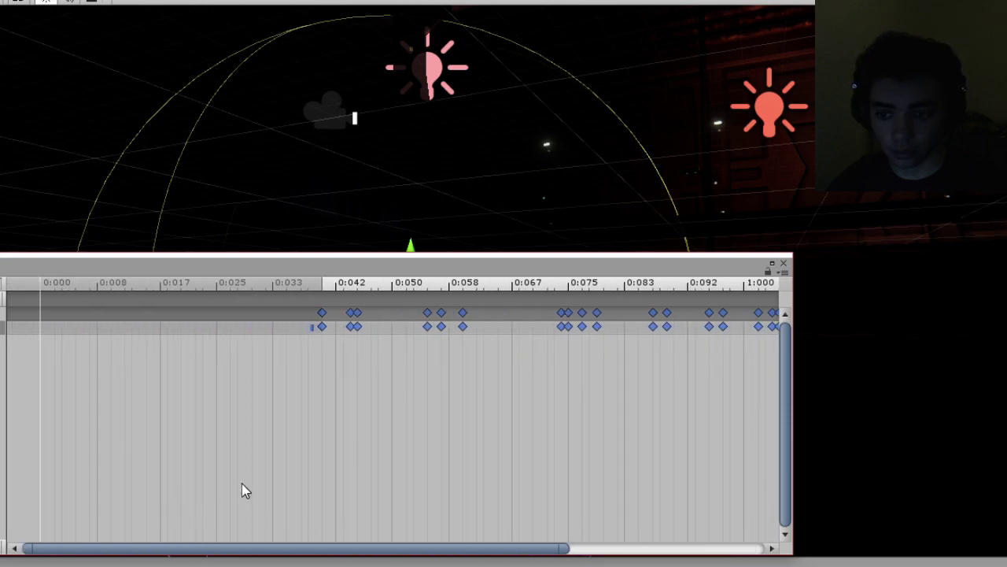
Play-test the level with the animation editor moved aside to check the purple floor light's flicker, and leave play mode.
{"action": "key", "text": "ctrl+p"}
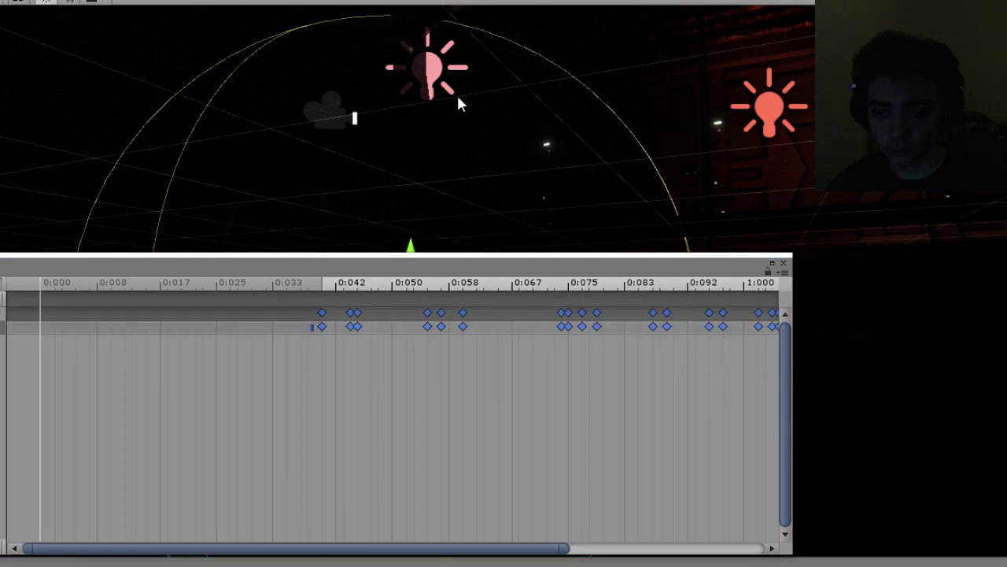
{"action": "key", "text": "ctrl+p"}
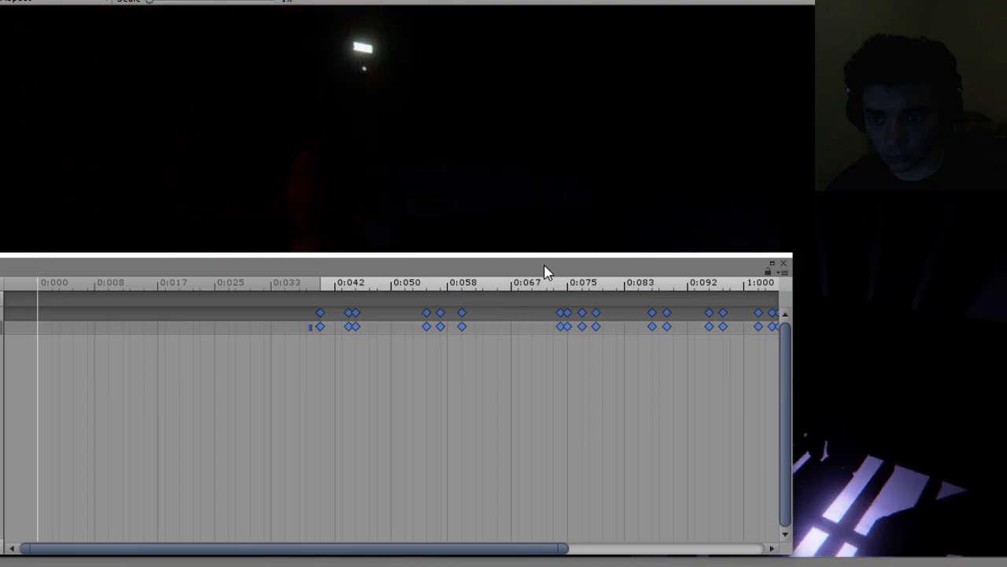
{"action": "left_click_drag", "start_coordinate": [544, 269], "coordinate": [319, 360]}
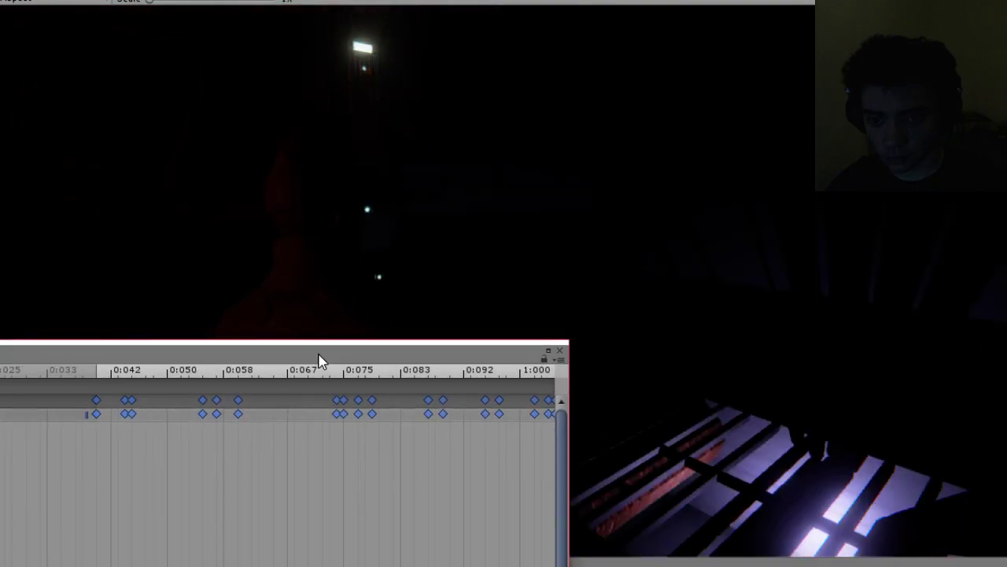
{"action": "left_click_drag", "start_coordinate": [325, 354], "coordinate": [518, 233]}
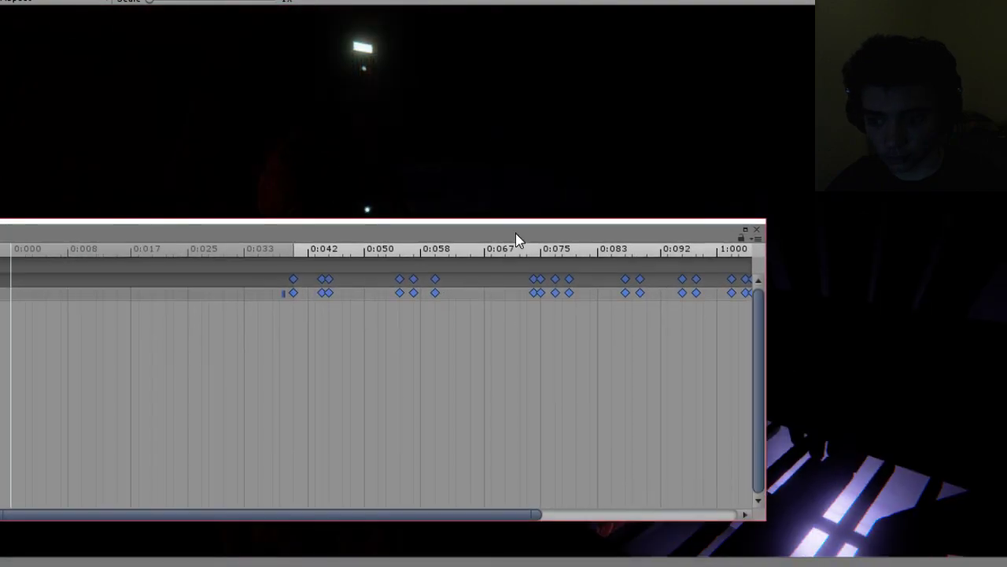
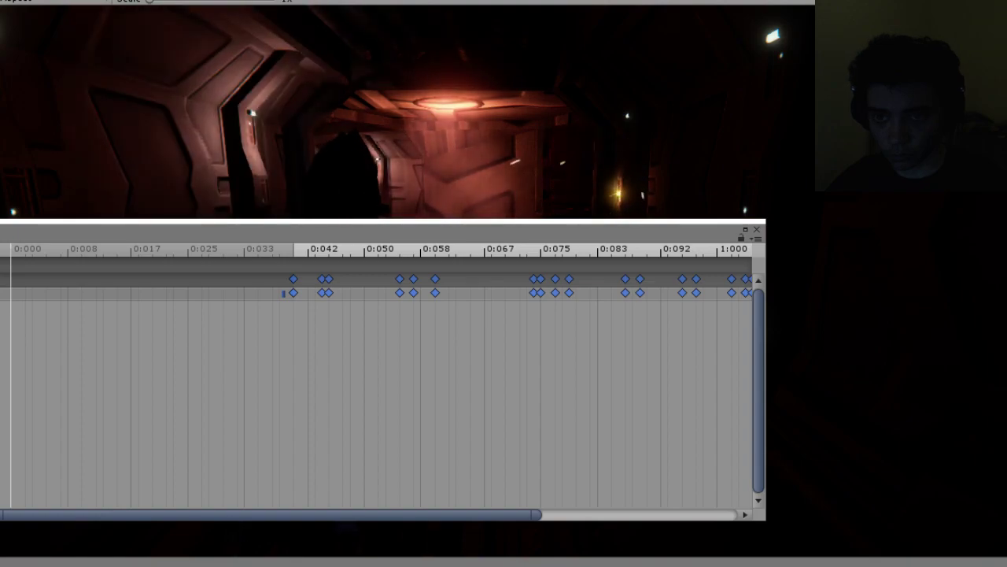
{"action": "key", "text": "ctrl+p"}
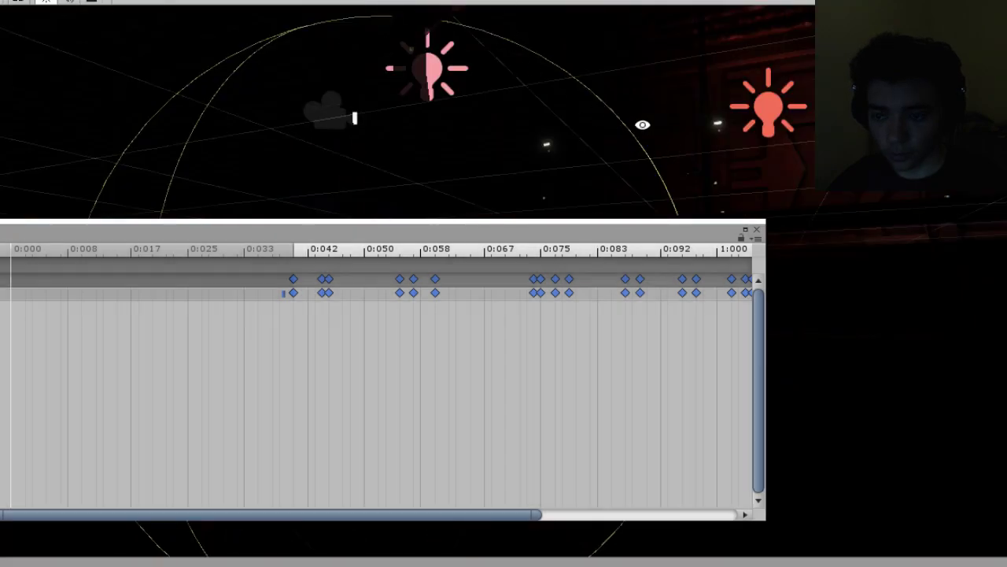
{"action": "left_click_drag", "start_coordinate": [643, 124], "coordinate": [834, 265], "text": "alt"}
{"action": "middle_click_drag", "start_coordinate": [835, 265], "coordinate": [771, 288]}
{"action": "left_click_drag", "start_coordinate": [771, 288], "coordinate": [906, 270], "text": "alt"}
{"action": "middle_click_drag", "start_coordinate": [906, 270], "coordinate": [905, 315]}
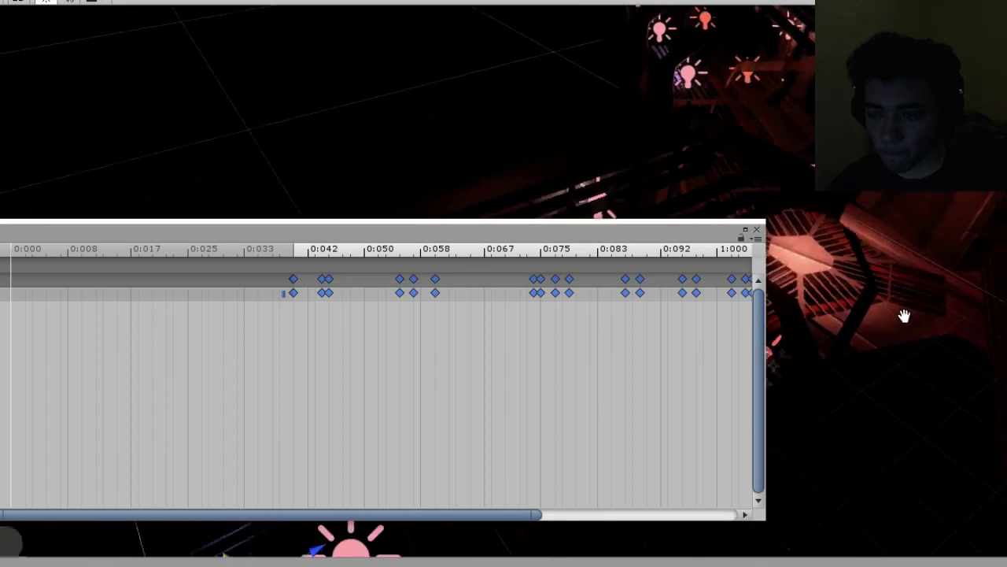
Select the light at the corridor junction to check its keyframes, close the animation editor and clear the selection.
{"action": "left_click_drag", "start_coordinate": [904, 315], "coordinate": [864, 212], "text": "alt"}
{"action": "middle_click_drag", "start_coordinate": [864, 212], "coordinate": [850, 259]}
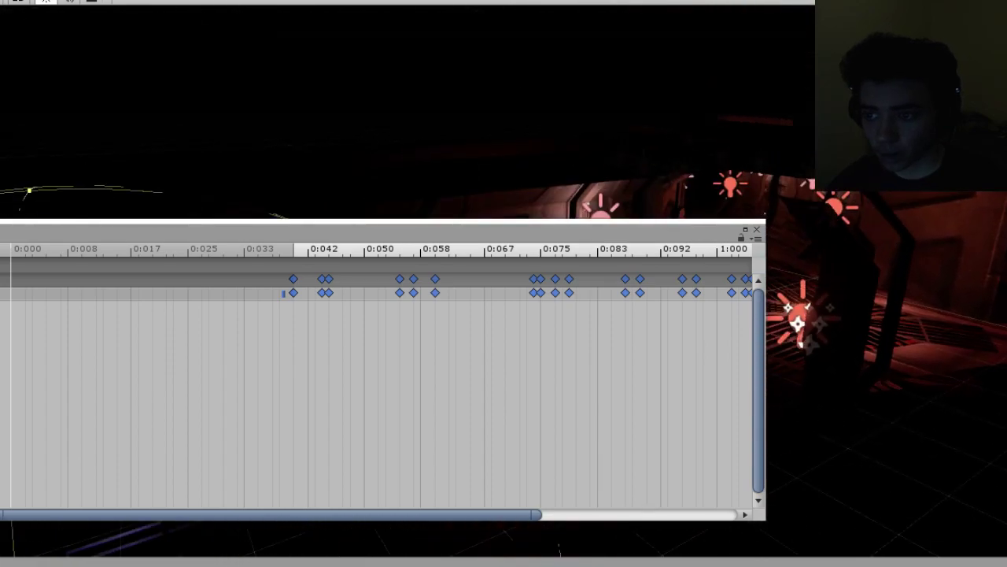
{"action": "left_click", "coordinate": [798, 323]}
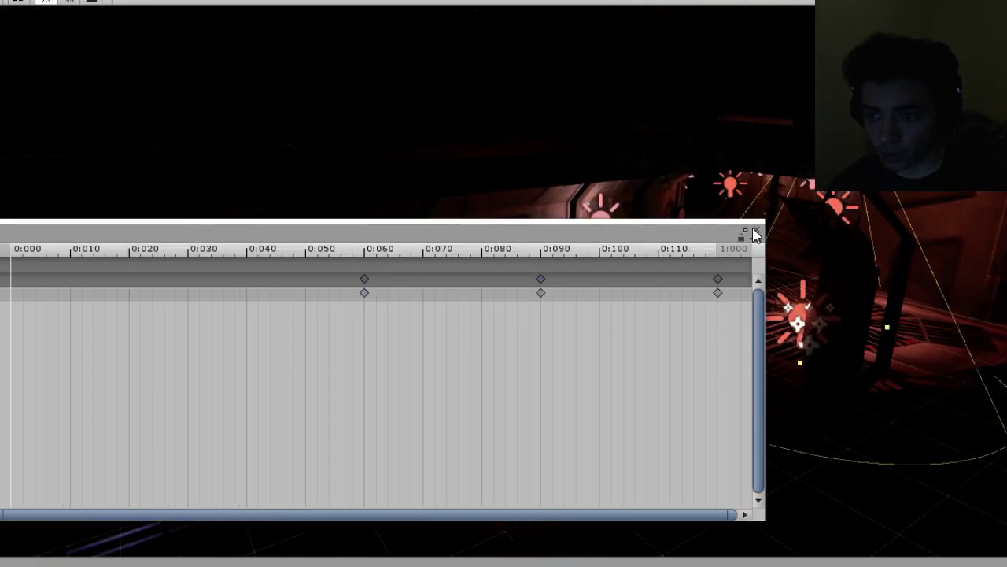
{"action": "left_click", "coordinate": [753, 233]}
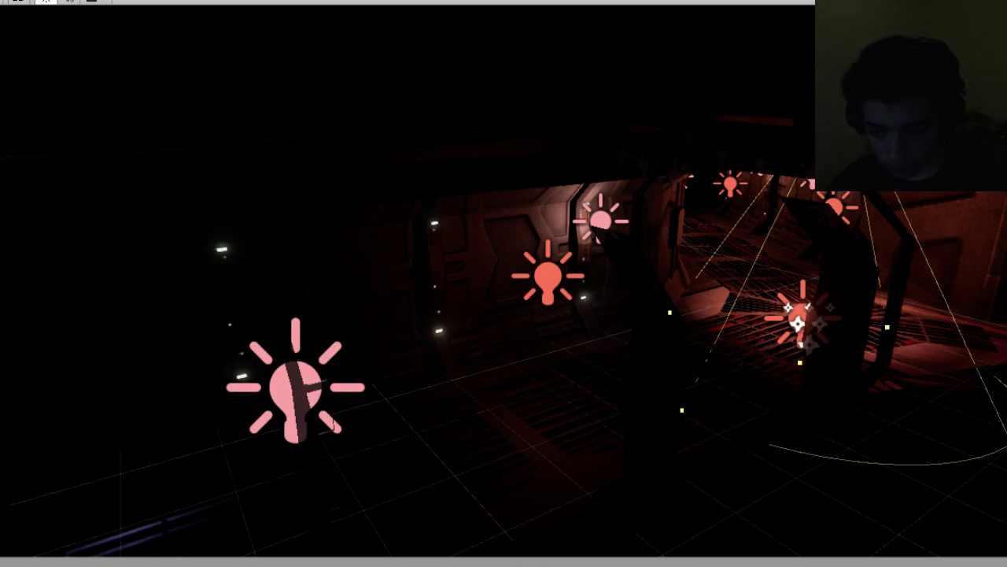
{"action": "left_click", "coordinate": [681, 489]}
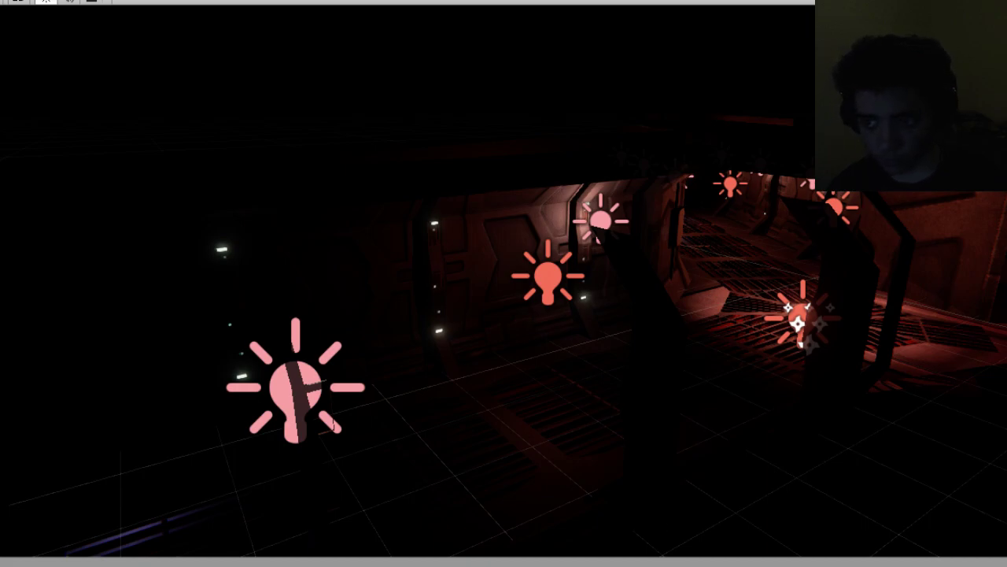
Delete the Point light.controller asset from Assets/Animations.
{"action": "left_click", "coordinate": [843, 91]}
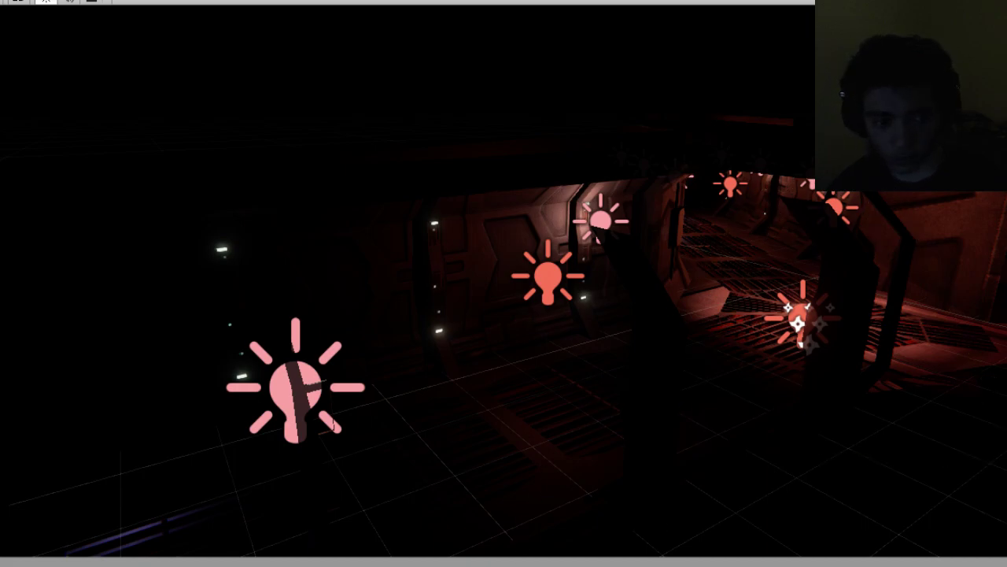
{"action": "key", "text": "Delete"}
{"action": "left_click", "coordinate": [607, 409]}
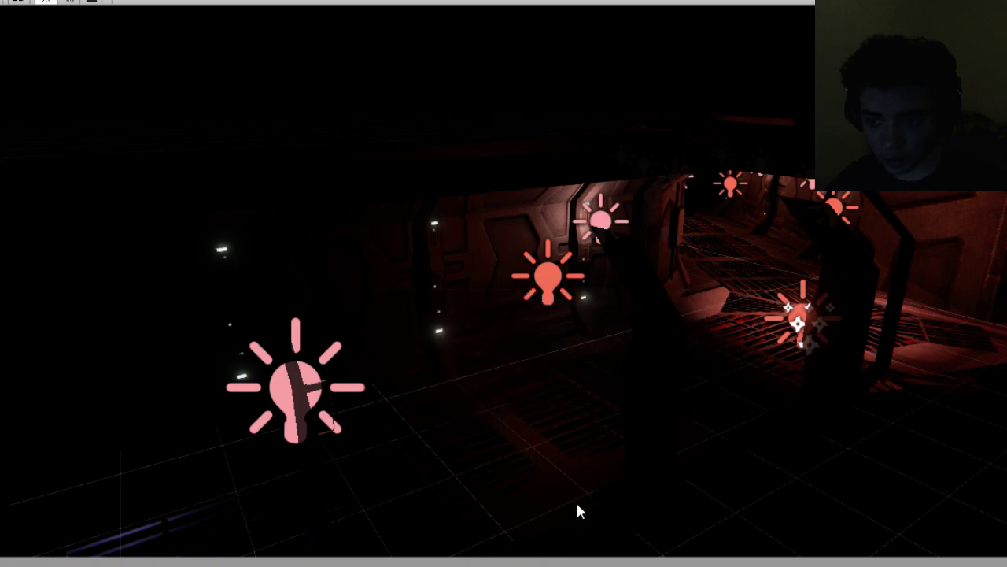
{"action": "middle_click_drag", "start_coordinate": [654, 366], "coordinate": [529, 413]}
{"action": "left_click_drag", "start_coordinate": [529, 413], "coordinate": [575, 396], "text": "alt"}
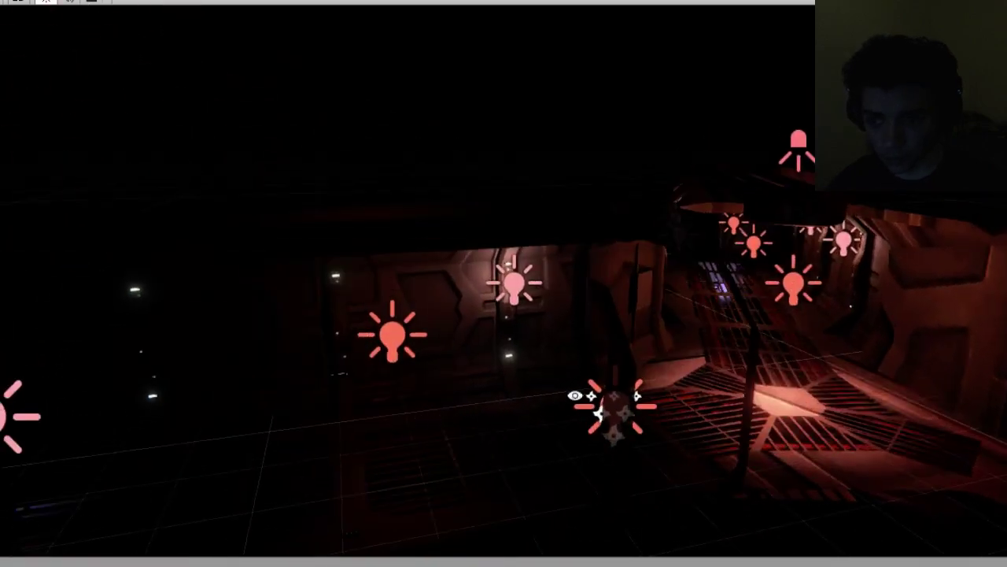
{"action": "right_click_drag", "start_coordinate": [575, 395], "coordinate": [709, 214]}
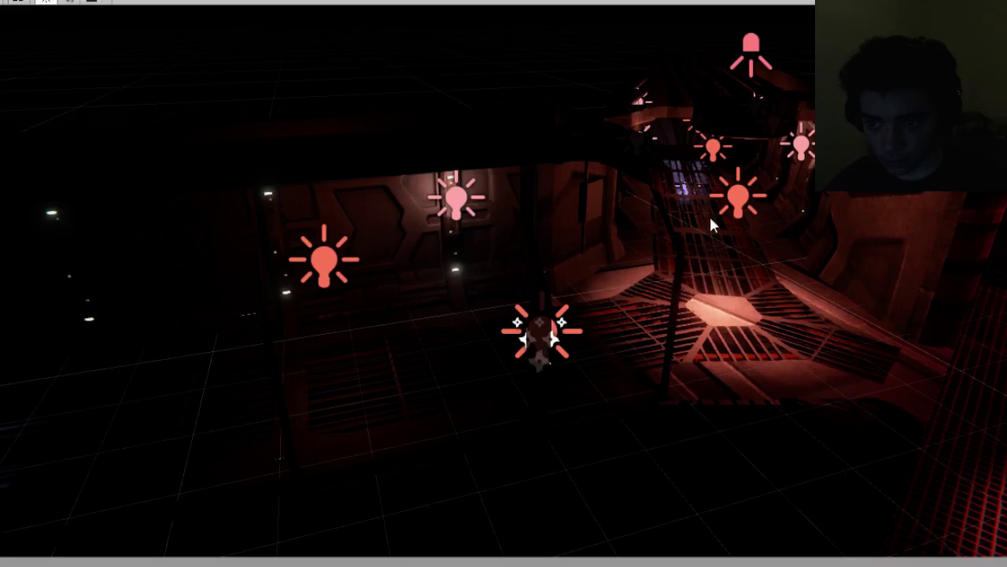
{"action": "left_click", "coordinate": [738, 192]}
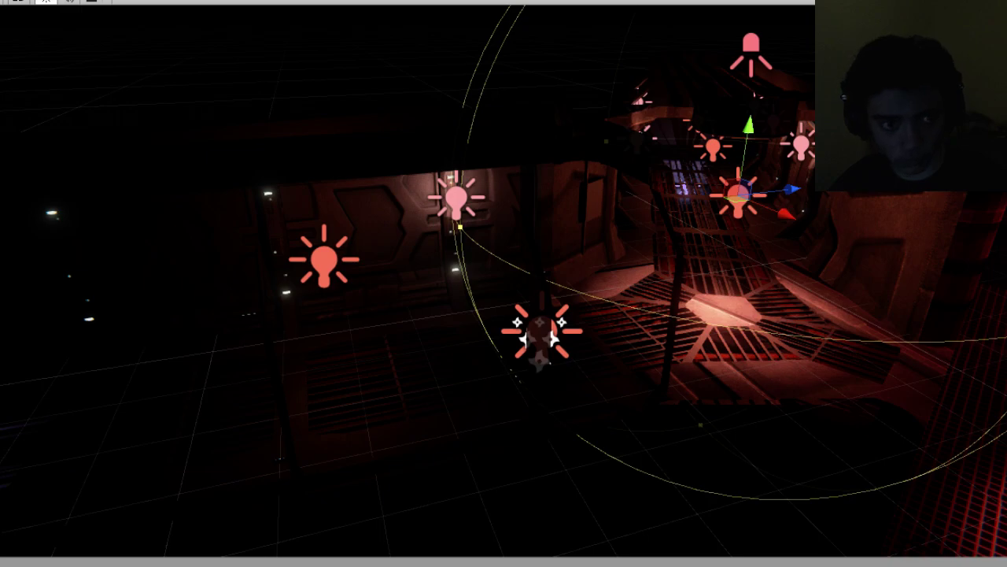
{"action": "key", "text": "Escape"}
{"action": "key", "text": "Delete"}
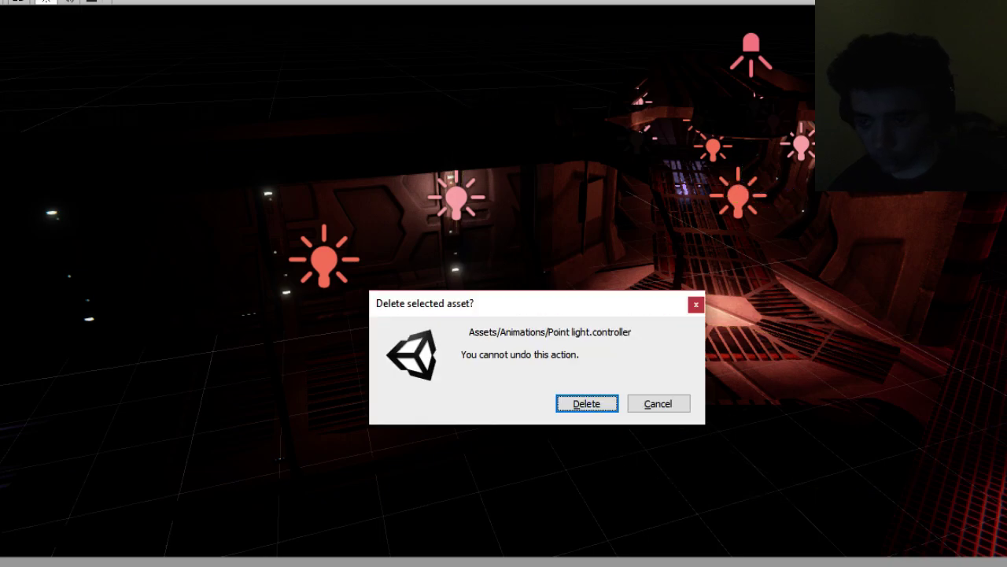
{"action": "left_click", "coordinate": [600, 404]}
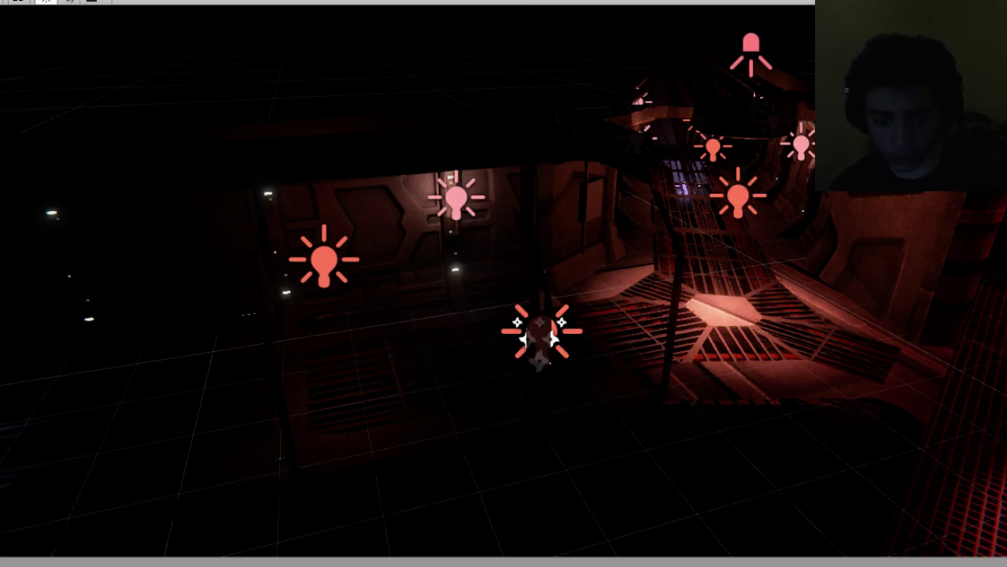
Select the red point light at the corridor junction, briefly play-test the level and leave play mode.
{"action": "left_click", "coordinate": [739, 203]}
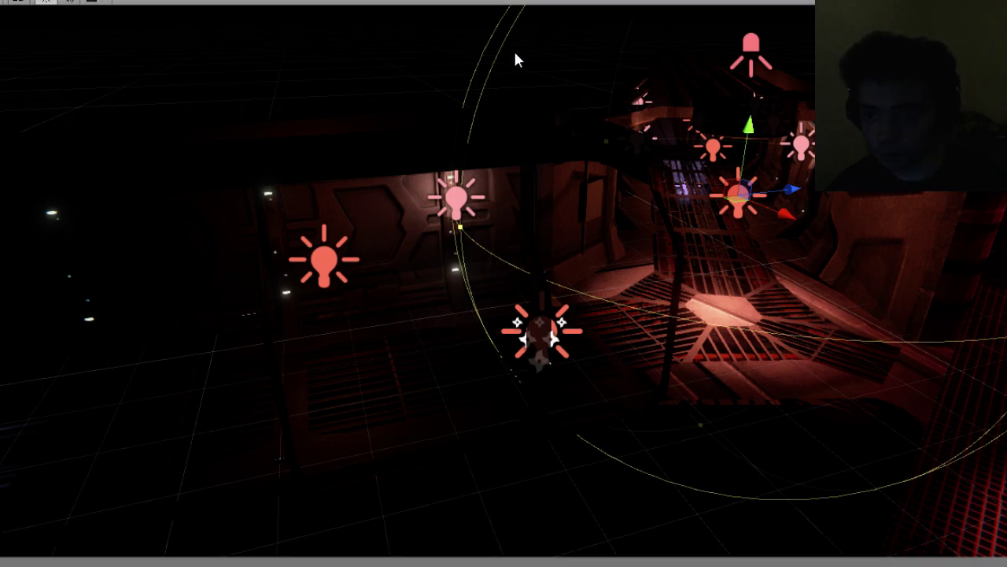
{"action": "key", "text": "ctrl+p"}
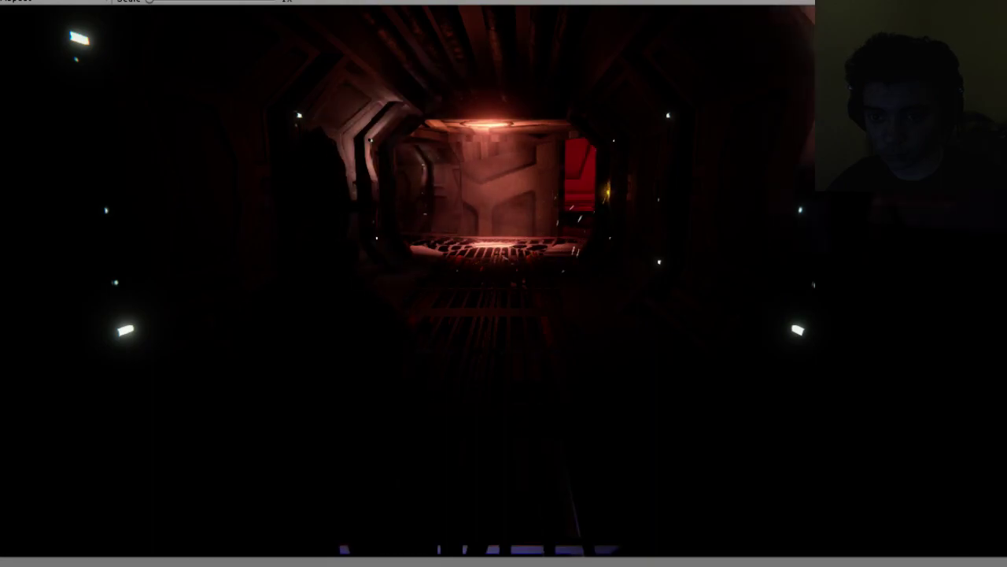
{"action": "key", "text": "ctrl+p"}
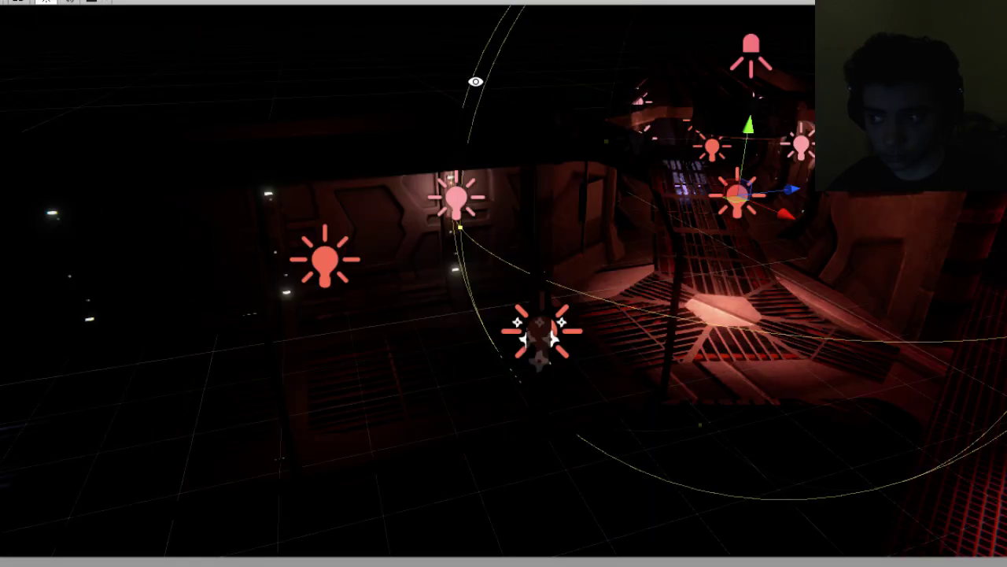
Select the spot light above the junction, play-test the level again and return to the scene view.
{"action": "left_click_drag", "start_coordinate": [475, 81], "coordinate": [515, 149], "text": "alt"}
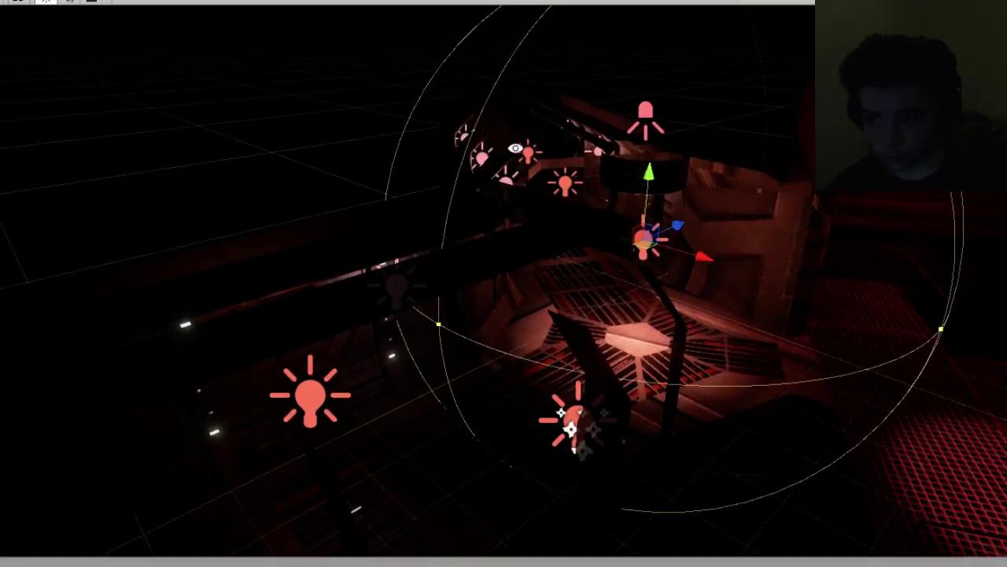
{"action": "left_click", "coordinate": [646, 113]}
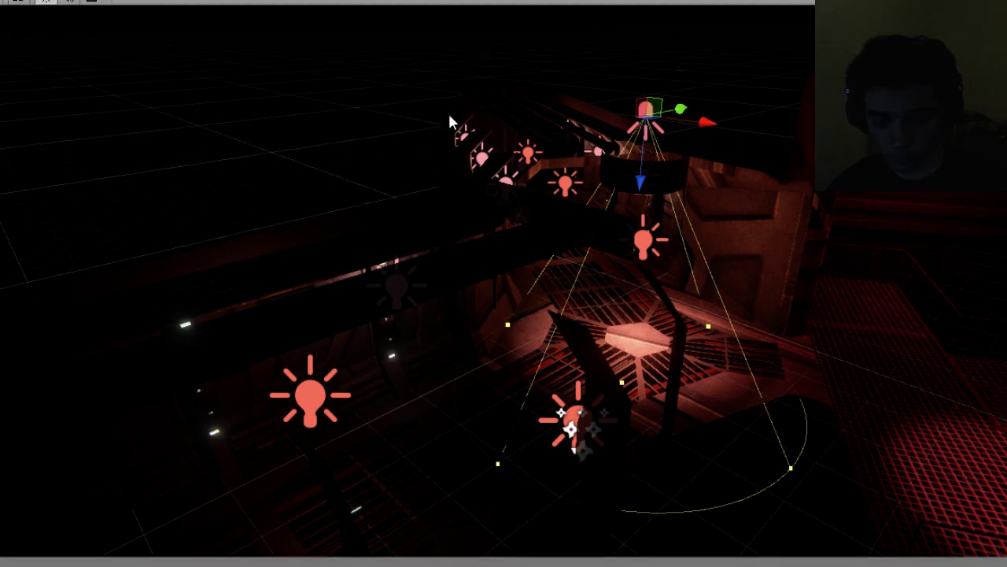
{"action": "key", "text": "ctrl+p"}
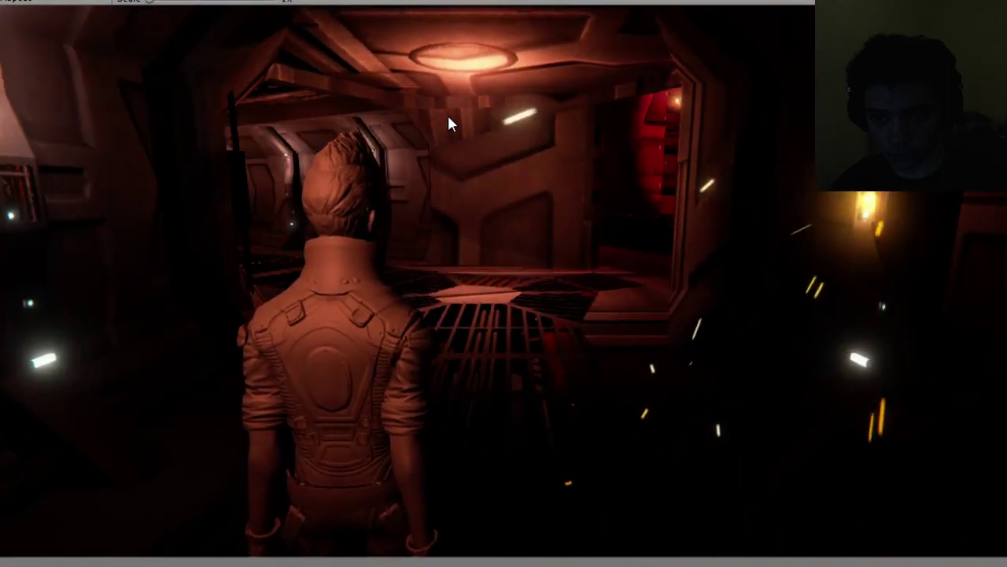
{"action": "left_click", "coordinate": [496, 2]}
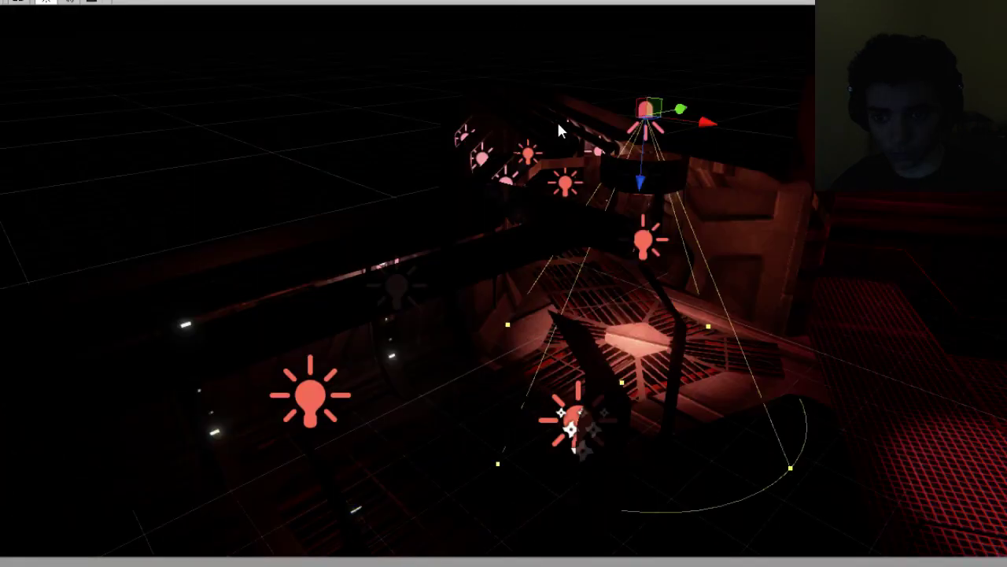
Examine the red junction point light's keyframes in the animation editor and close the editor.
{"action": "left_click_drag", "start_coordinate": [607, 246], "coordinate": [549, 221], "text": "alt"}
{"action": "left_click", "coordinate": [683, 285]}
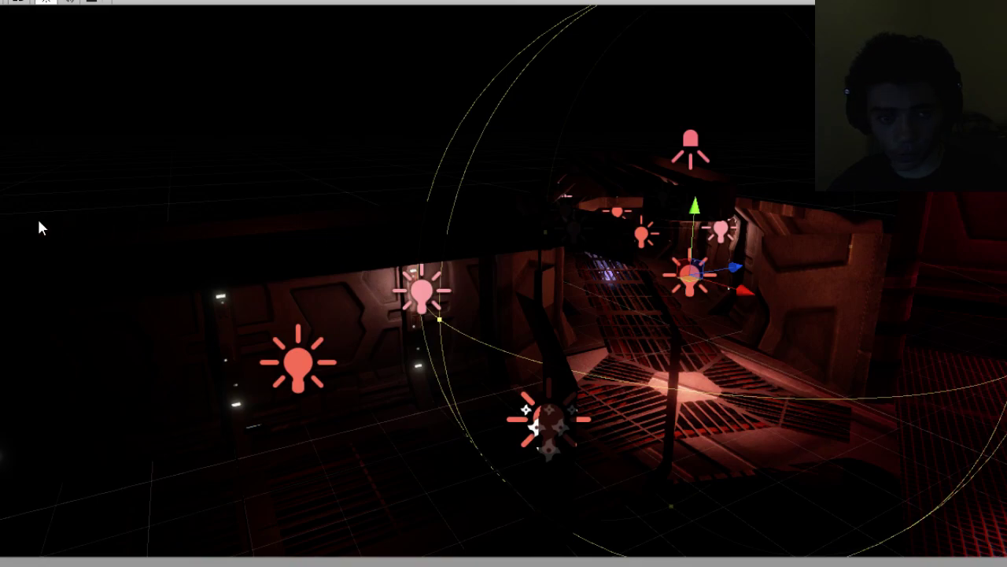
{"action": "left_click", "coordinate": [2, 2]}
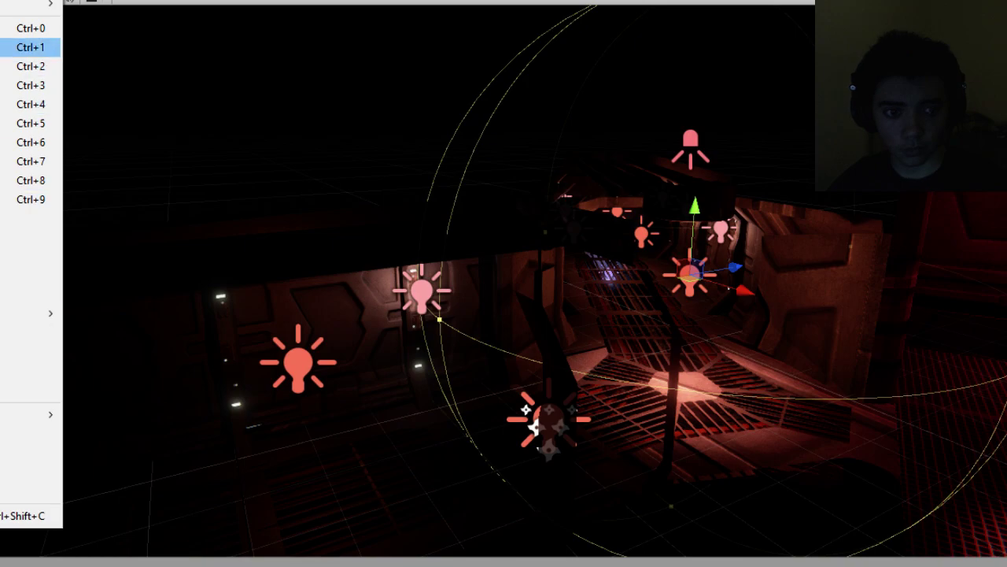
{"action": "left_click", "coordinate": [30, 141]}
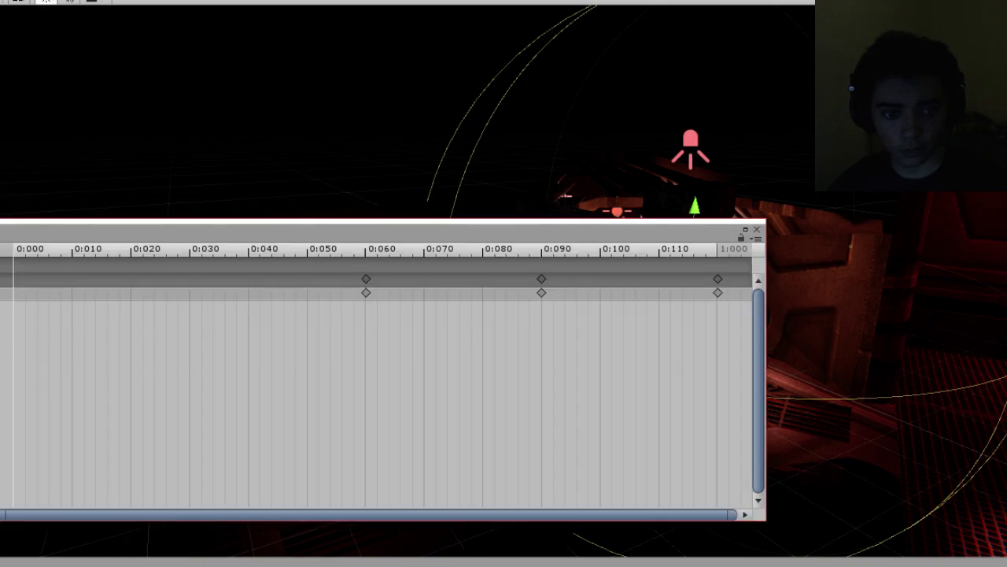
{"action": "left_click_drag", "start_coordinate": [118, 224], "coordinate": [236, 167]}
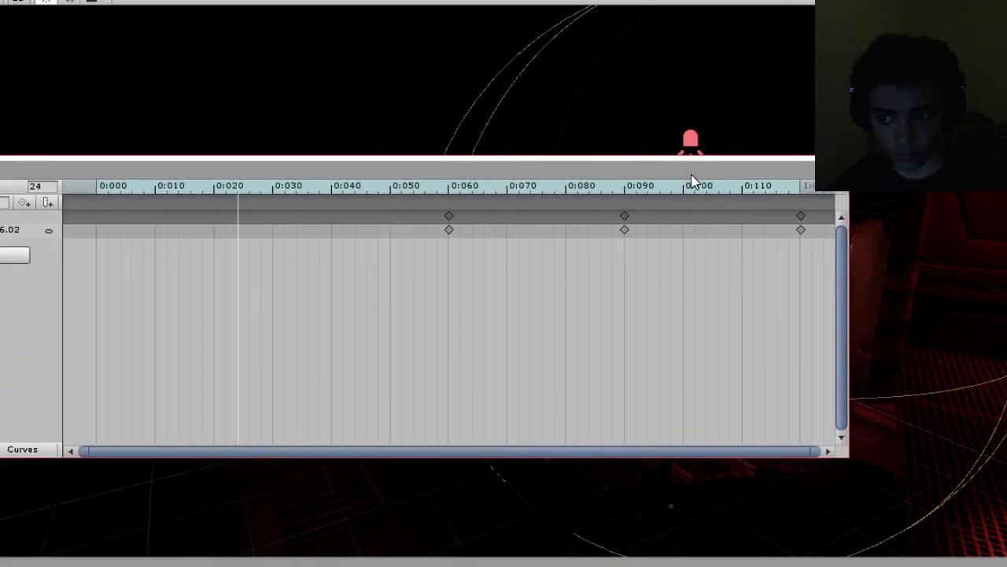
{"action": "left_click", "coordinate": [839, 164]}
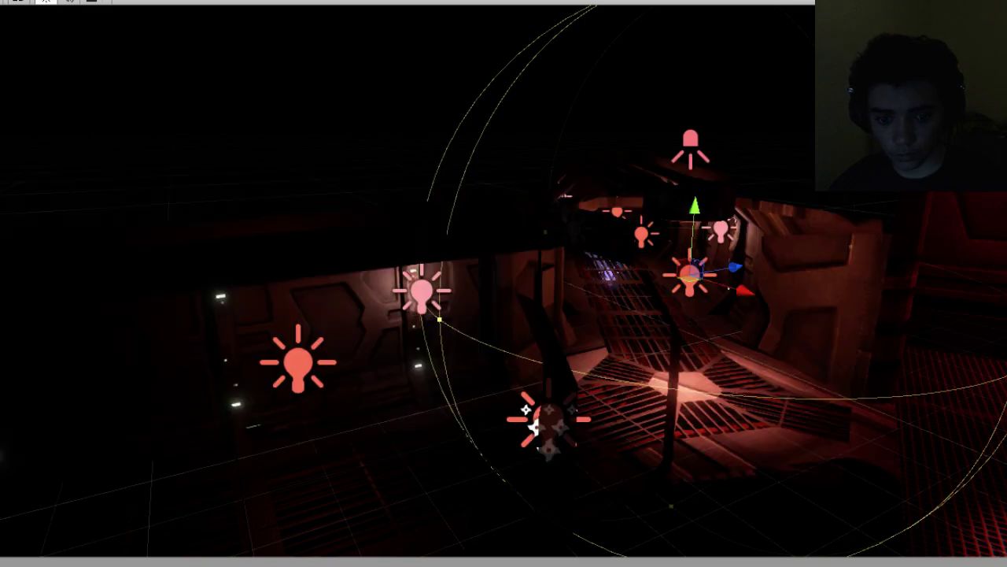
{"action": "key", "text": "Escape"}
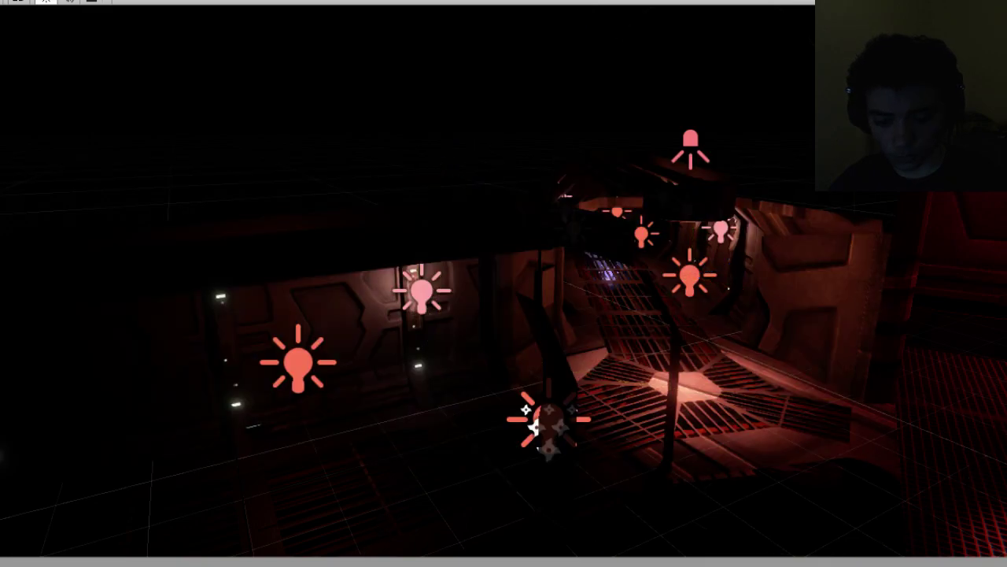
{"action": "left_click", "coordinate": [689, 275]}
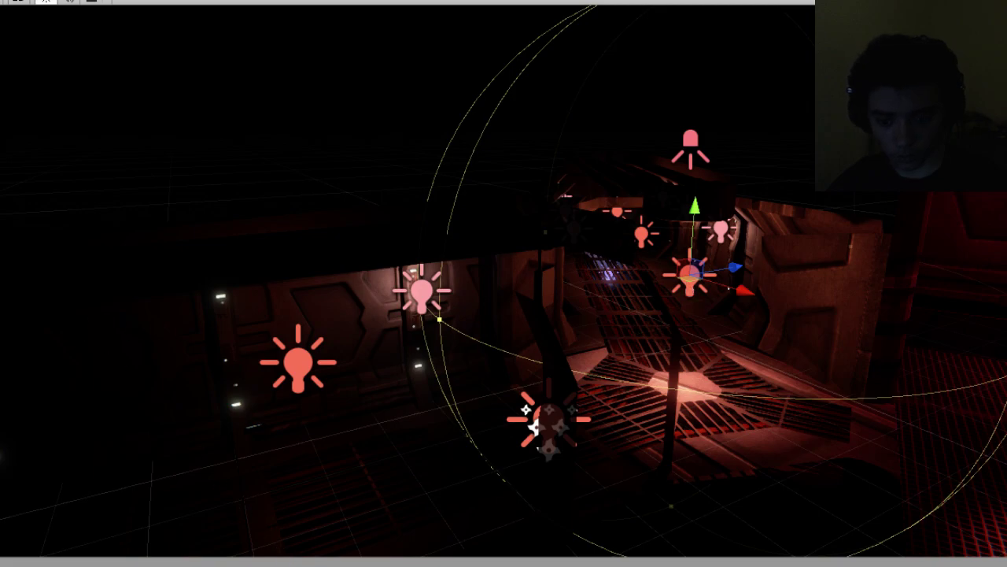
{"action": "key", "text": "Escape"}
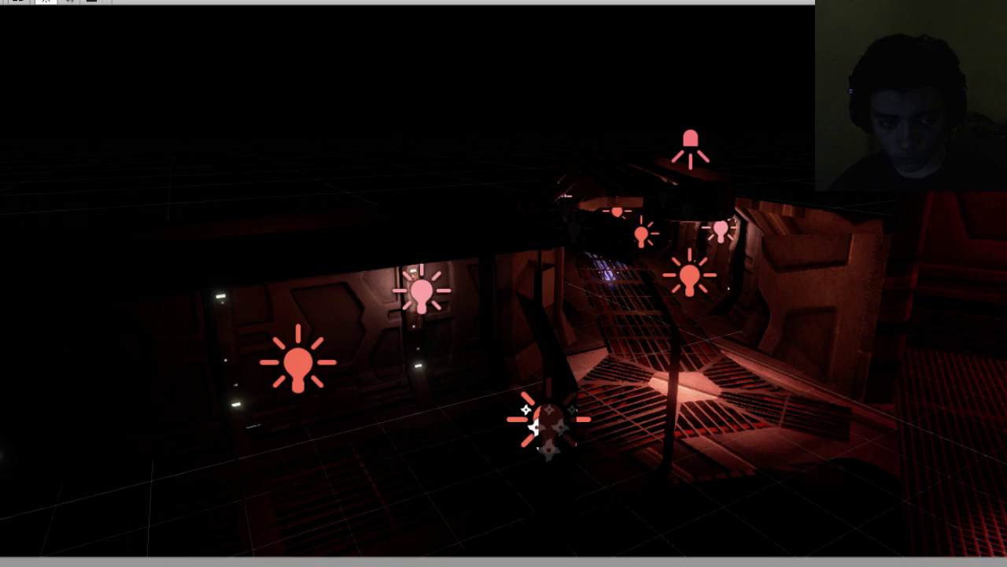
{"action": "left_click", "coordinate": [692, 280]}
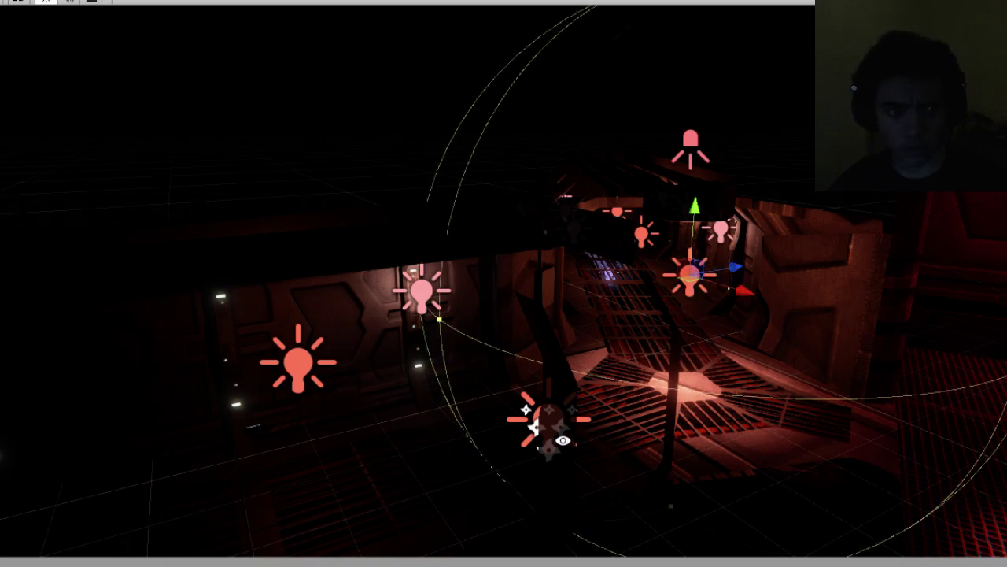
{"action": "right_click_drag", "start_coordinate": [564, 444], "coordinate": [551, 226]}
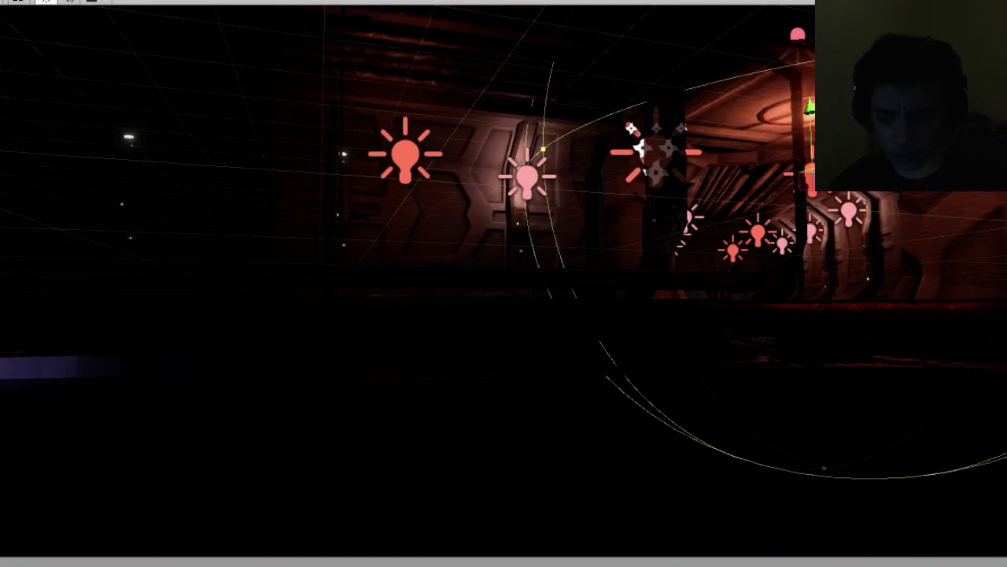
{"action": "key", "text": "Escape"}
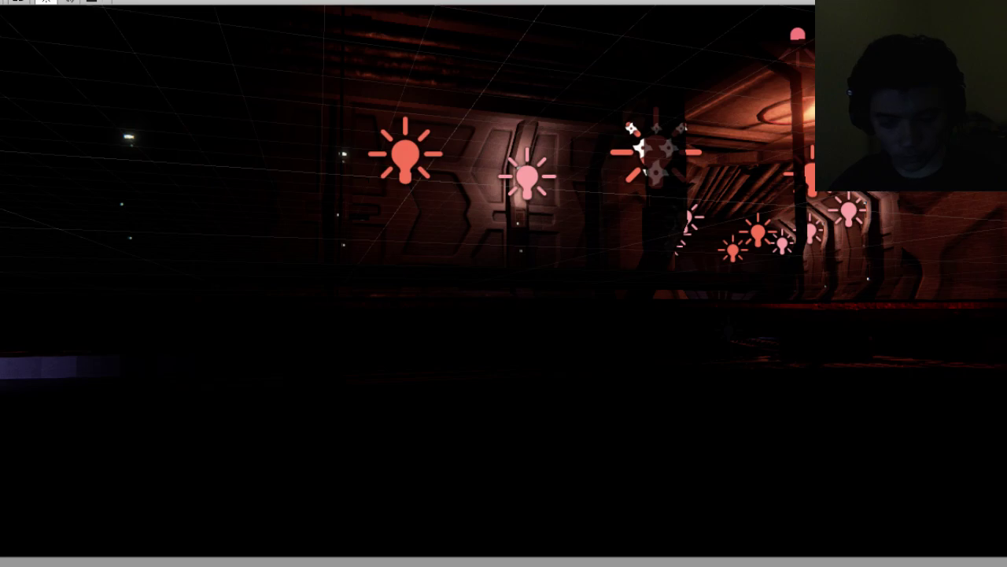
Reopen the animation editor for the red junction point light, reposition it to view the flicker clip and start play mode.
{"action": "middle_click_drag", "start_coordinate": [685, 248], "coordinate": [524, 396]}
{"action": "left_click_drag", "start_coordinate": [599, 317], "coordinate": [654, 327], "text": "alt"}
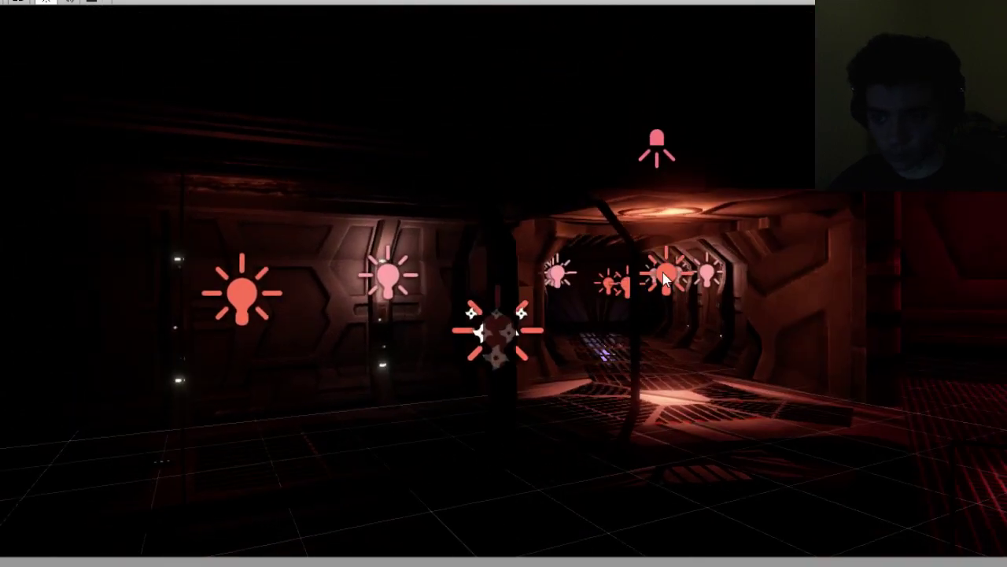
{"action": "left_click", "coordinate": [665, 277]}
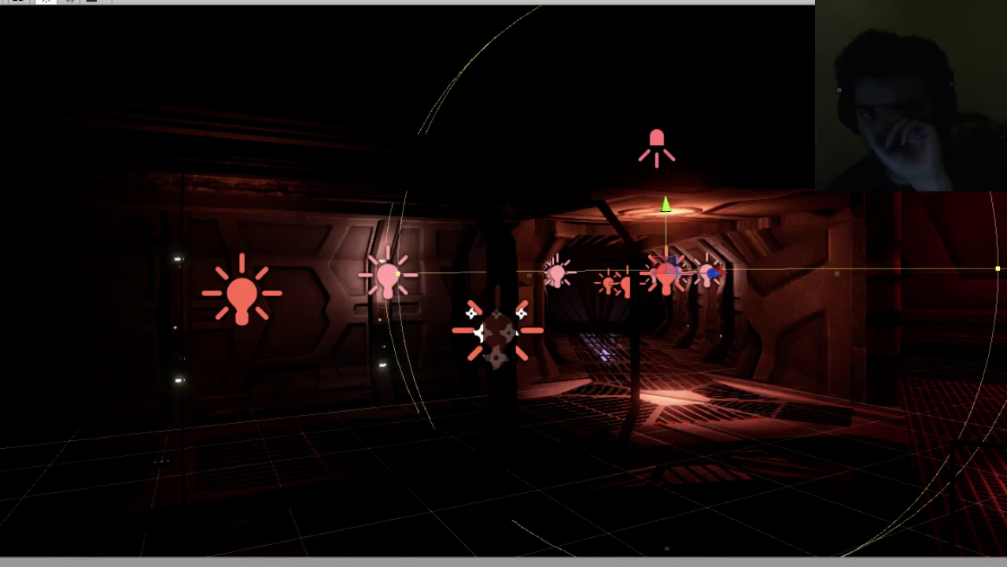
{"action": "left_click", "coordinate": [0, 0]}
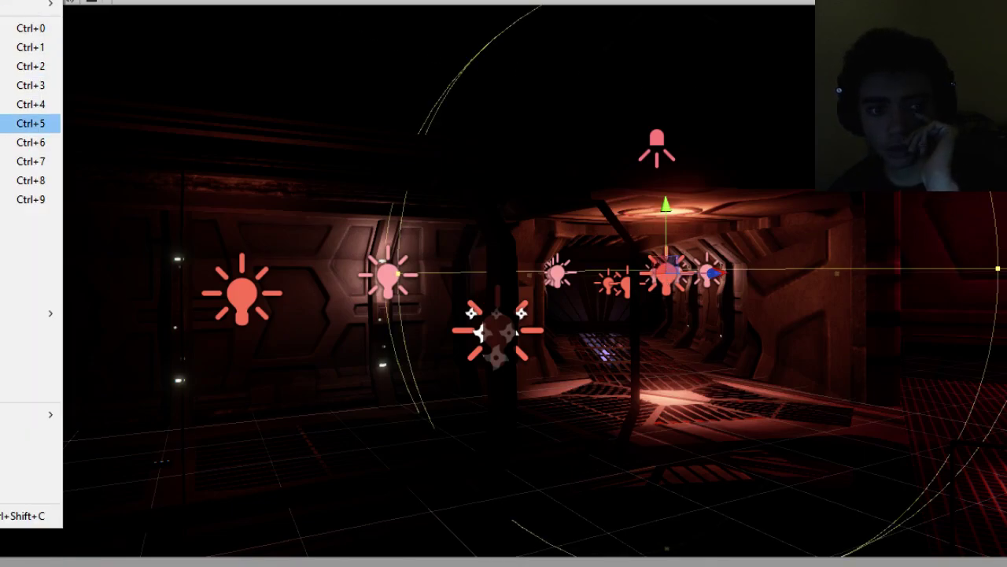
{"action": "key", "text": "Down"}
{"action": "key", "text": "Return"}
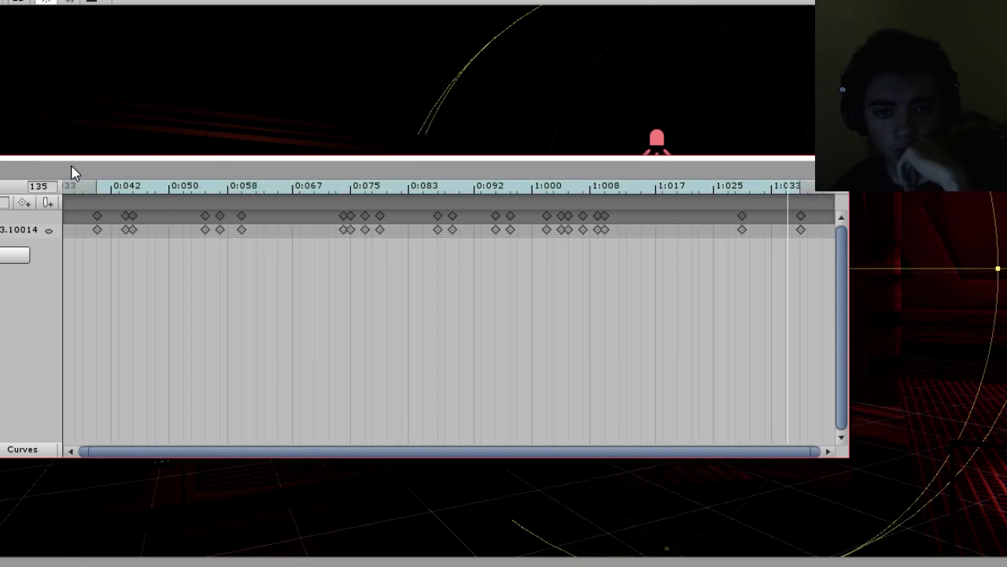
{"action": "left_click_drag", "start_coordinate": [97, 166], "coordinate": [137, 158]}
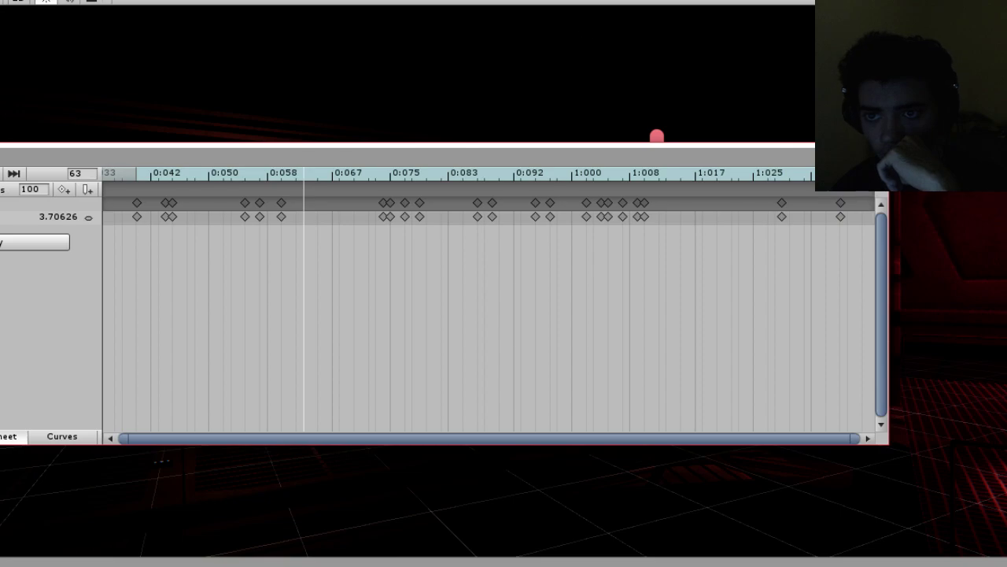
{"action": "left_click", "coordinate": [458, 2]}
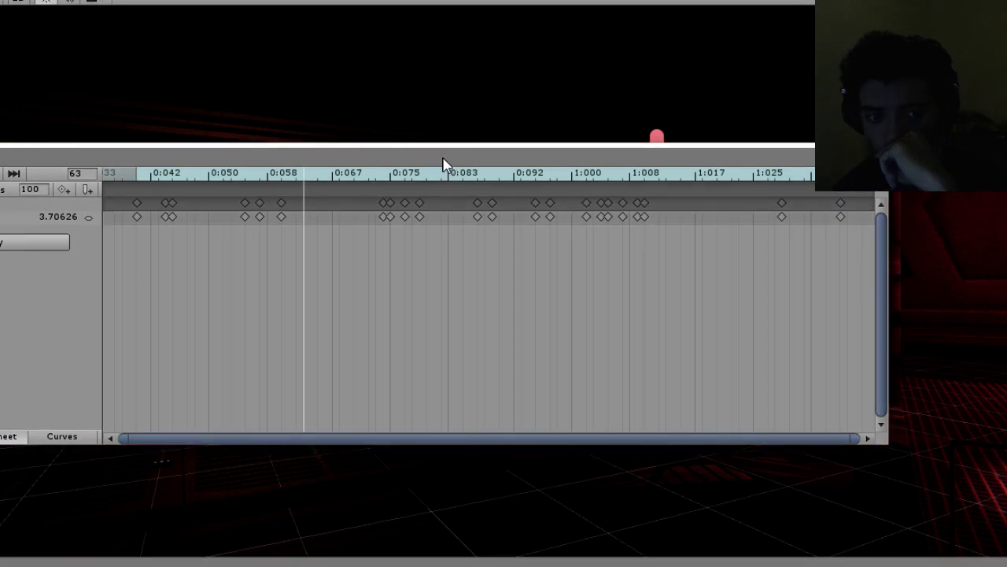
Move the animation editor aside to watch the flicker in the running level, close the editor and leave play mode.
{"action": "left_click_drag", "start_coordinate": [442, 158], "coordinate": [368, 201]}
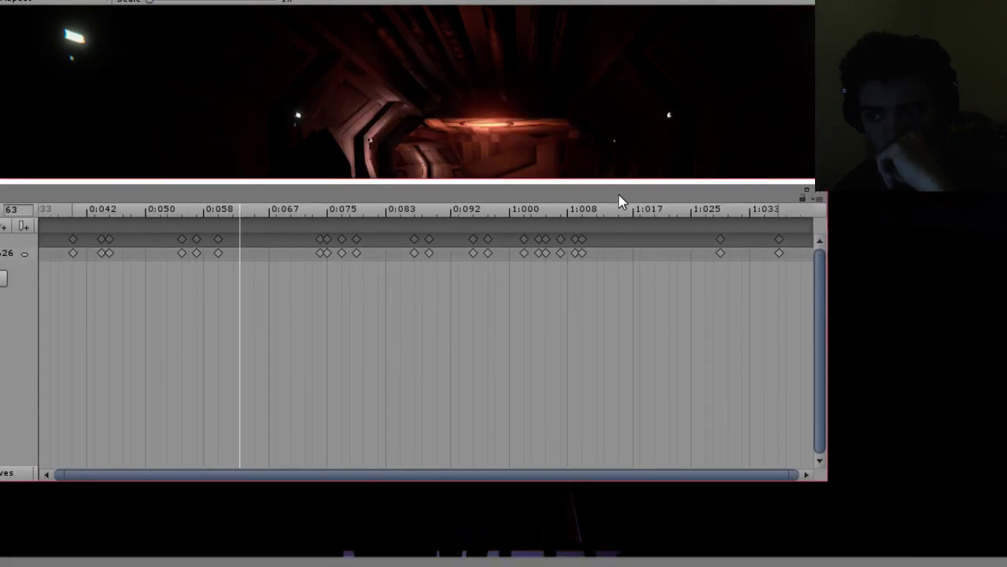
{"action": "left_click", "coordinate": [807, 191]}
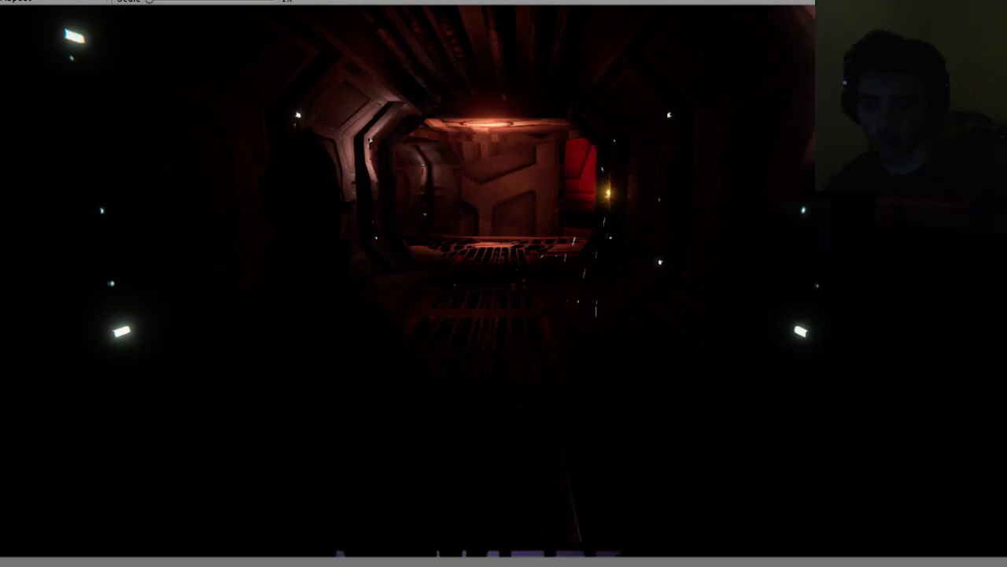
{"action": "key", "text": "ctrl+p"}
{"action": "right_click_drag", "start_coordinate": [586, 352], "coordinate": [703, 201]}
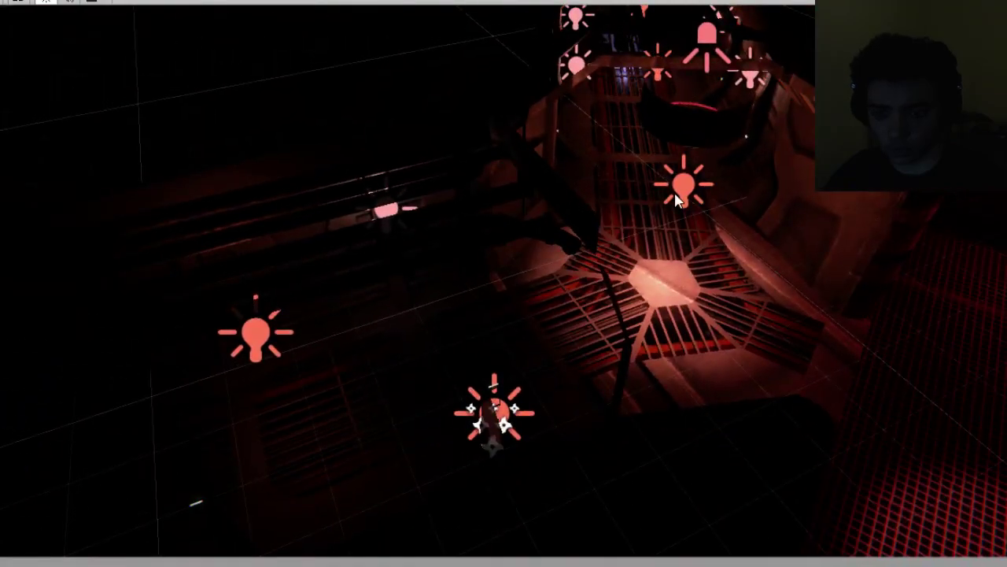
Inspect the red and pink point lights along the corridor wall one after another, checking their ranges from several angles.
{"action": "left_click", "coordinate": [677, 196]}
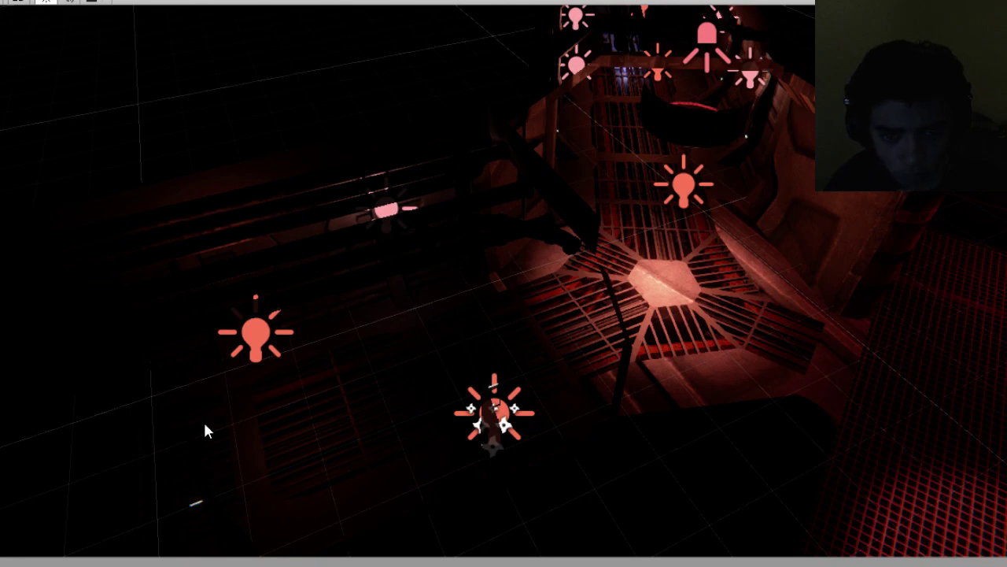
{"action": "left_click", "coordinate": [256, 336]}
{"action": "left_click_drag", "start_coordinate": [370, 402], "coordinate": [447, 241], "text": "alt"}
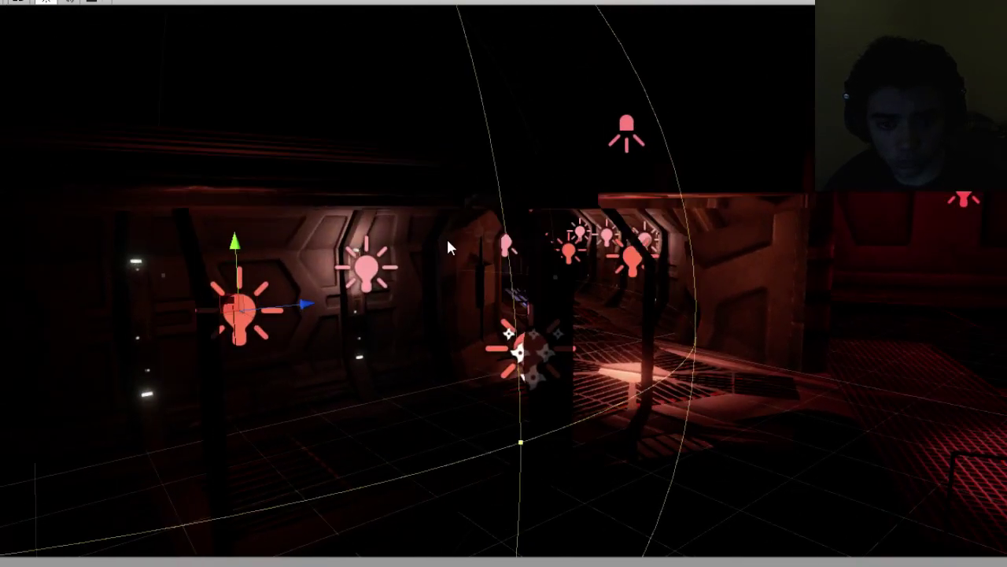
{"action": "left_click", "coordinate": [367, 269]}
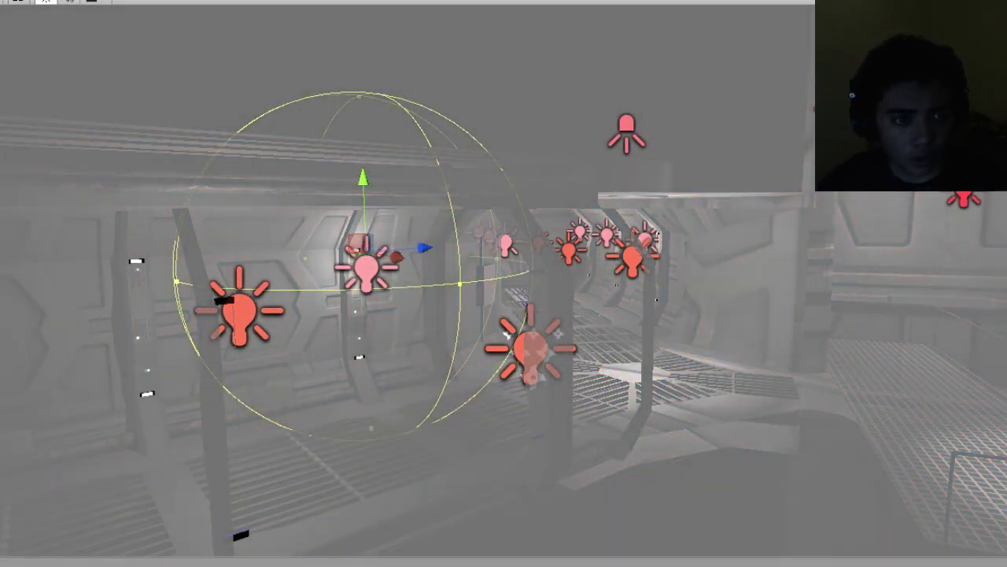
{"action": "left_click", "coordinate": [460, 315]}
{"action": "left_click_drag", "start_coordinate": [713, 193], "coordinate": [607, 211], "text": "alt"}
{"action": "middle_click_drag", "start_coordinate": [707, 204], "coordinate": [375, 288]}
{"action": "left_click_drag", "start_coordinate": [296, 271], "coordinate": [359, 281], "text": "alt"}
{"action": "middle_click_drag", "start_coordinate": [180, 275], "coordinate": [503, 165]}
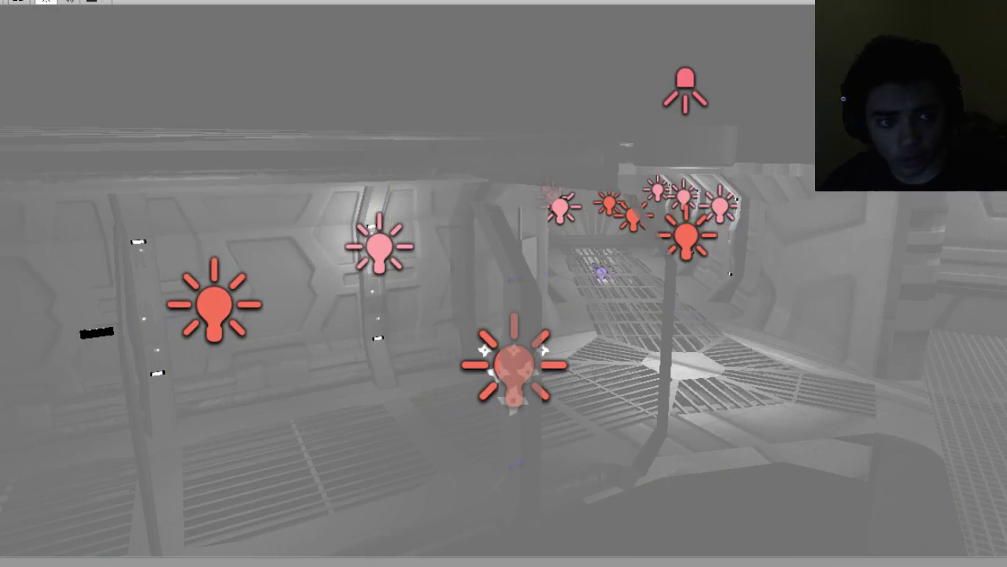
Select the red point light at the corridor junction and examine its range from different viewpoints.
{"action": "left_click", "coordinate": [684, 197]}
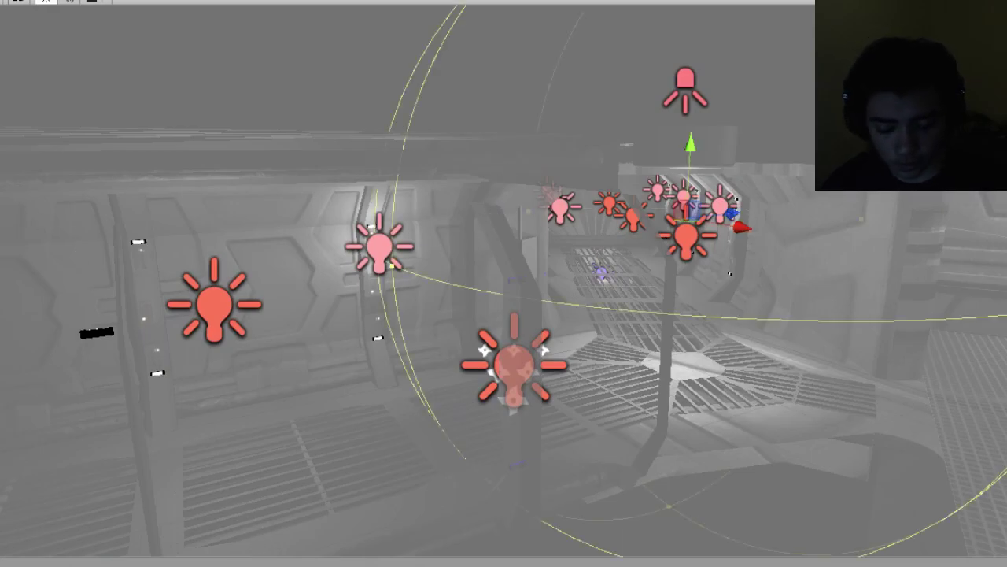
{"action": "left_click_drag", "start_coordinate": [490, 504], "coordinate": [421, 483], "text": "alt"}
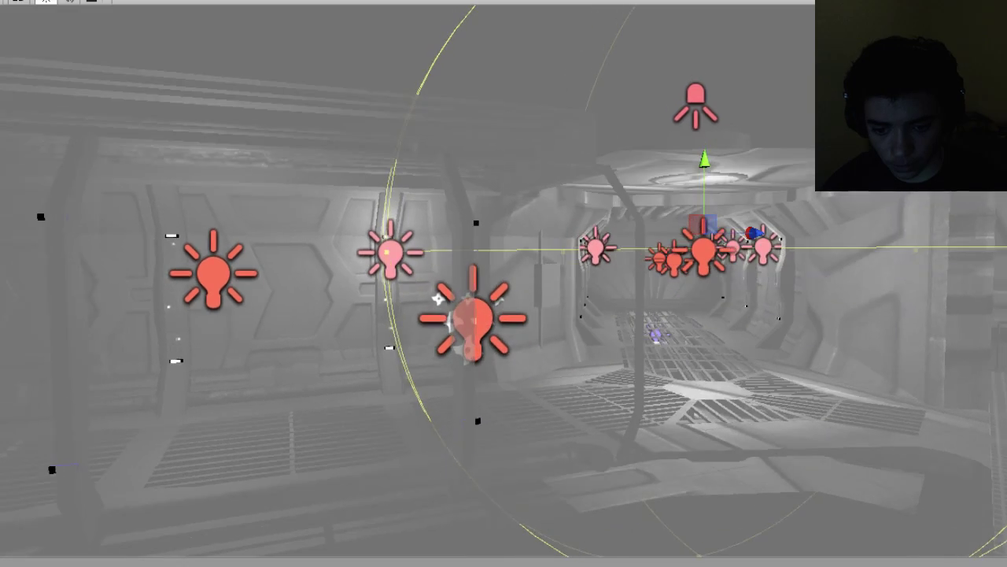
{"action": "left_click", "coordinate": [421, 483]}
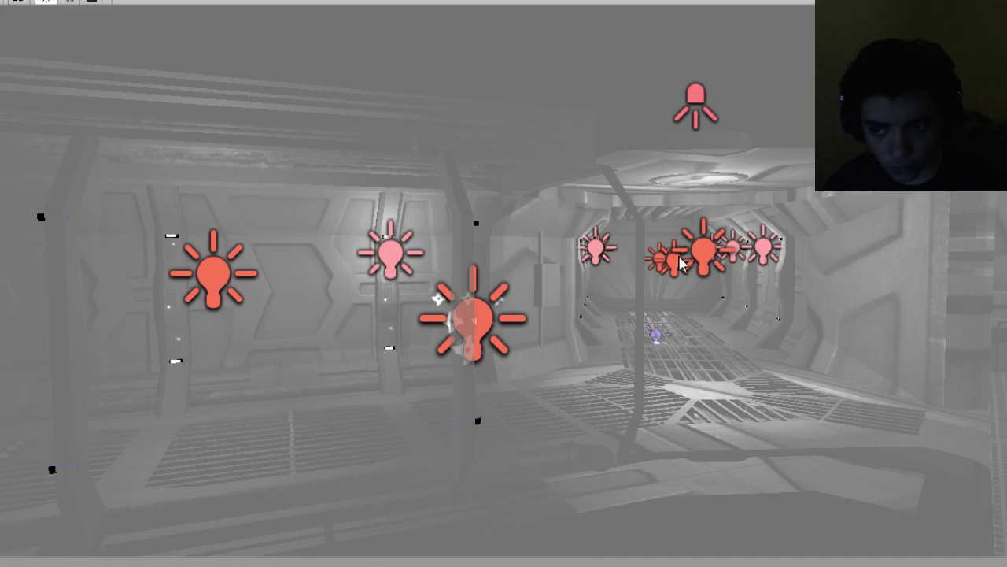
{"action": "left_click", "coordinate": [700, 256]}
{"action": "left_click_drag", "start_coordinate": [700, 258], "coordinate": [862, 353], "text": "alt"}
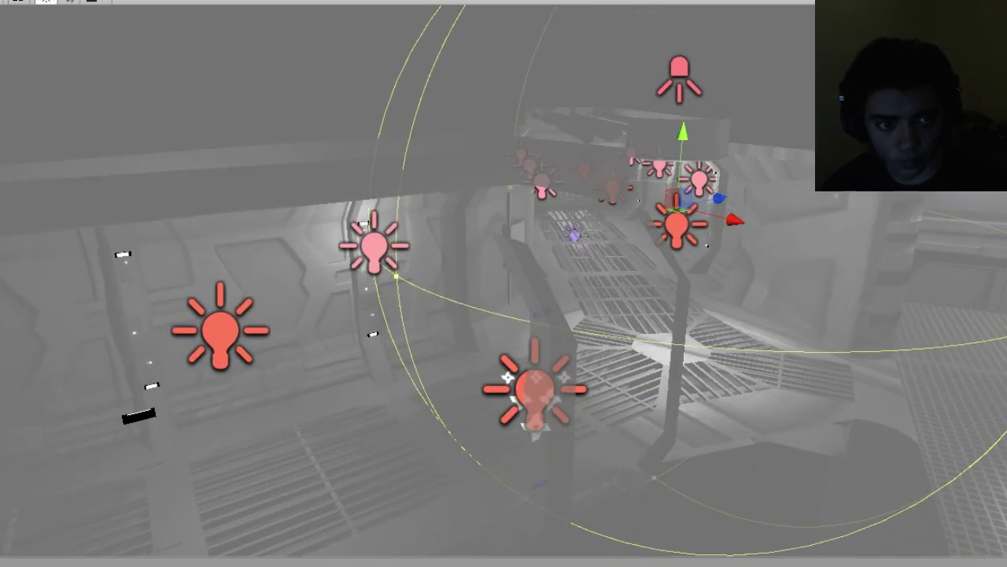
Clear the light selection, reselect the red junction point light and start play mode to test its flicker.
{"action": "left_click", "coordinate": [102, 398]}
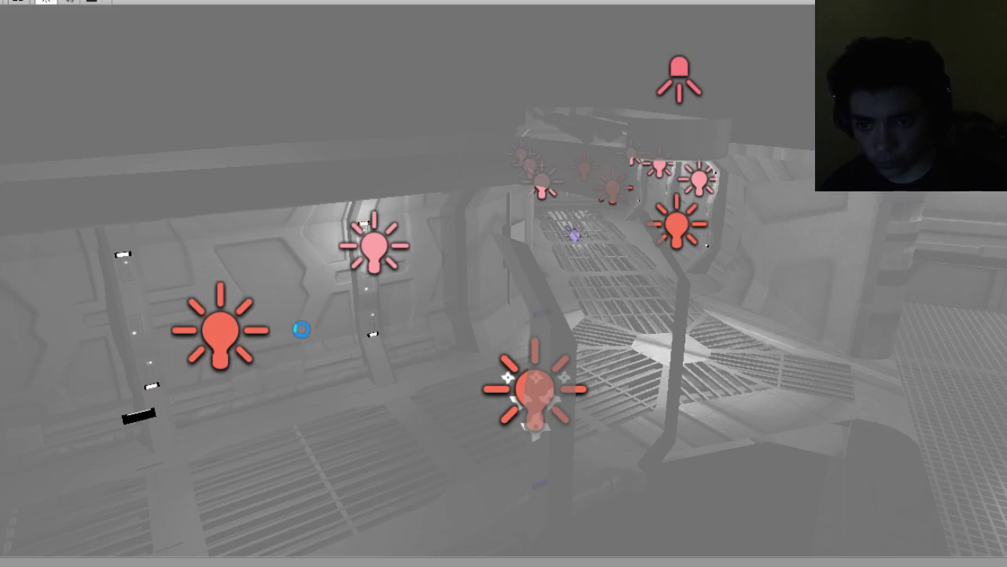
{"action": "key", "text": "Delete"}
{"action": "left_click", "coordinate": [587, 405]}
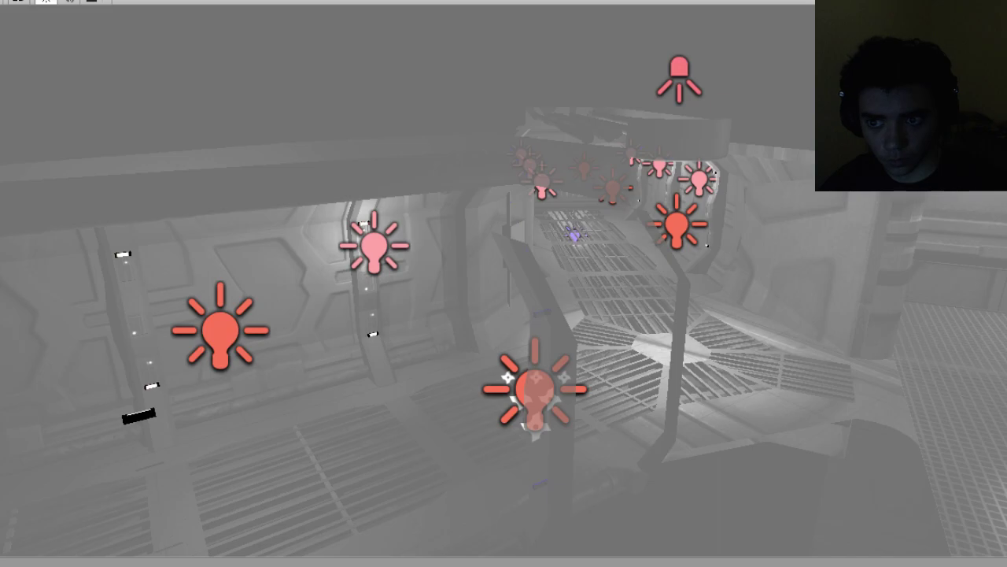
{"action": "left_click", "coordinate": [677, 228]}
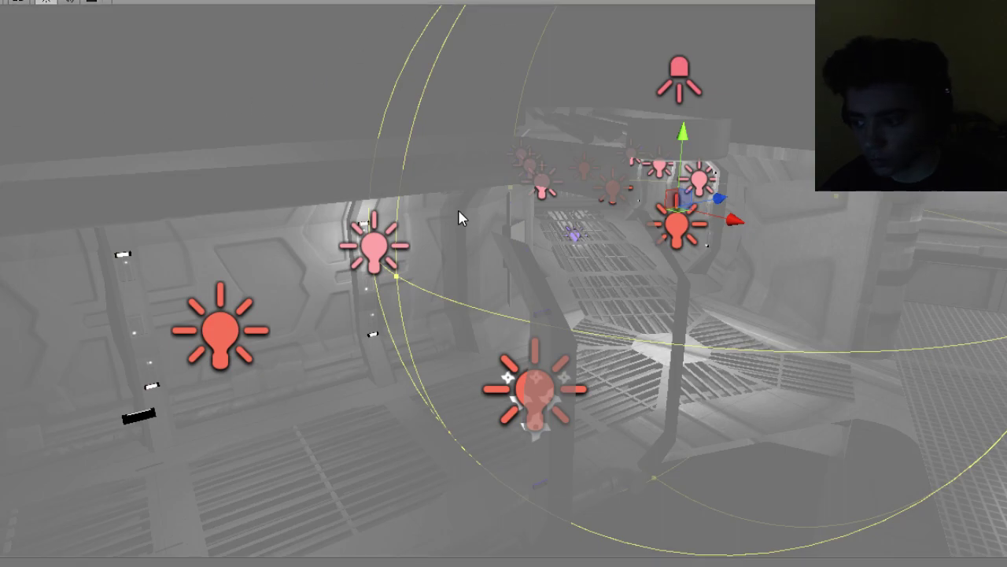
{"action": "key", "text": "ctrl+p"}
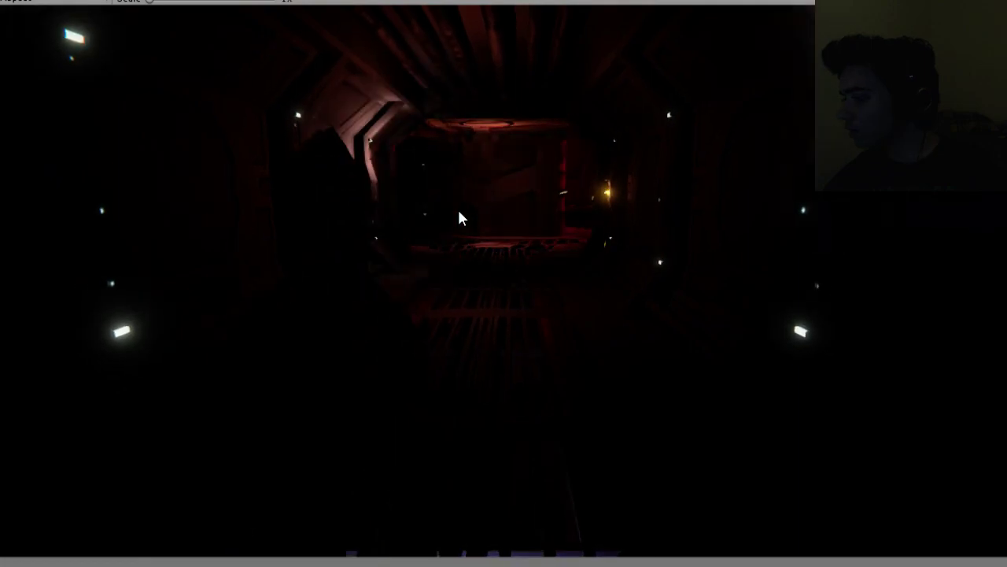